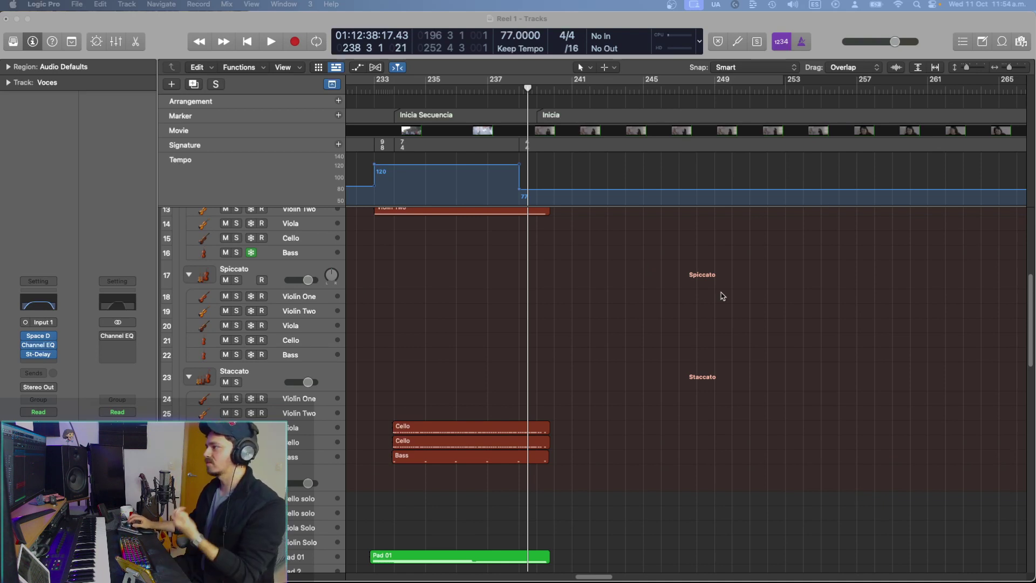
Step: Hide the global tracks and examine the string, pad and pulse regions around the Inicia marker
{"action": "left_click", "coordinate": [583, 303]}
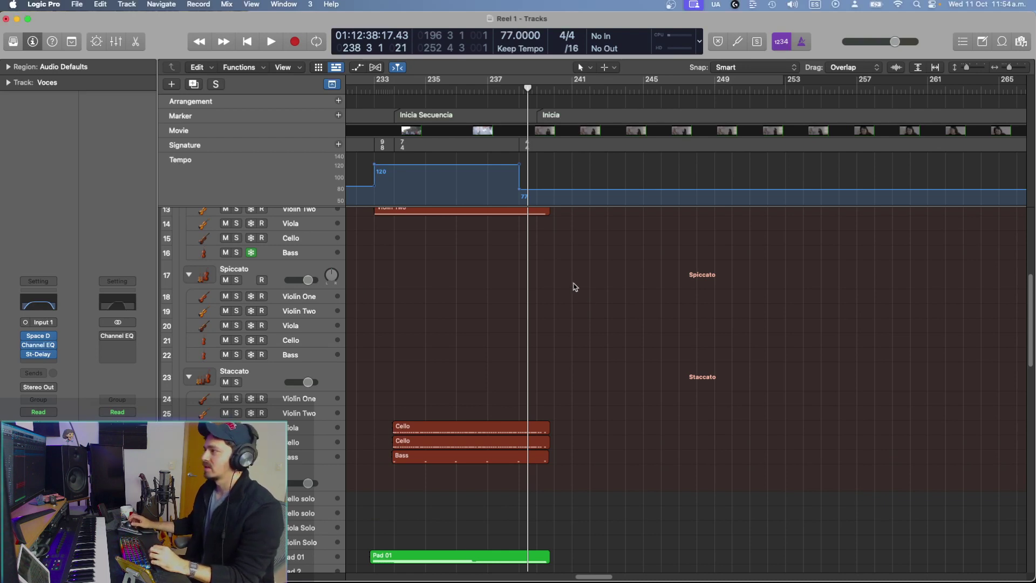
{"action": "key", "text": "super+Right"}
{"action": "key", "text": "super+Right"}
{"action": "key", "text": "super+Right"}
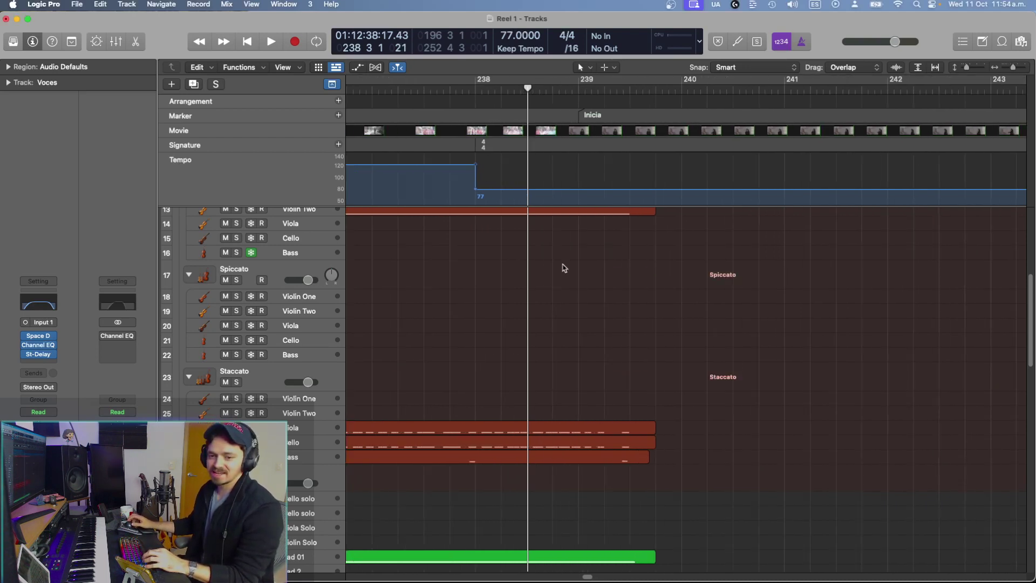
{"action": "left_click", "coordinate": [332, 84]}
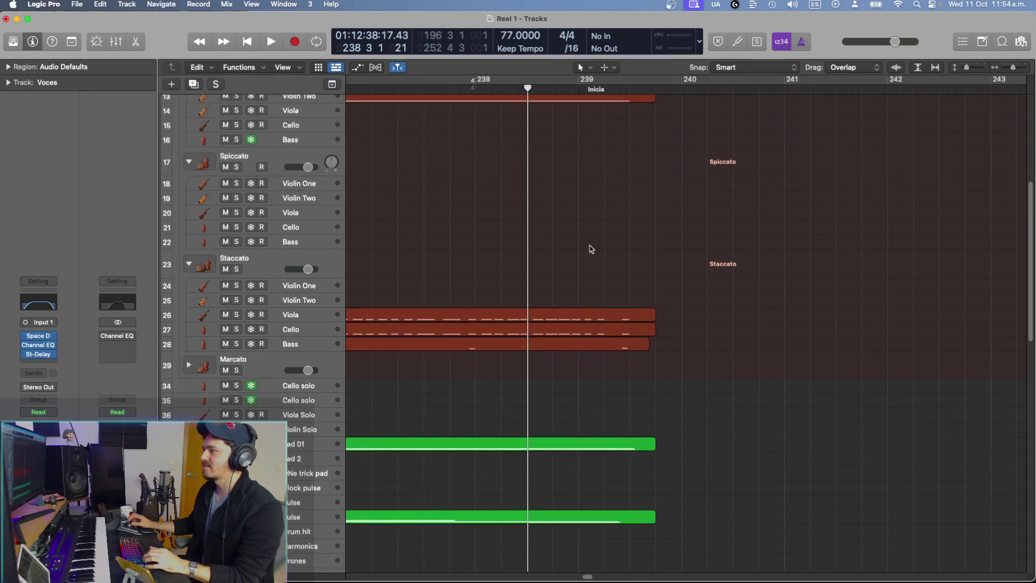
{"action": "key", "text": "super+Up"}
{"action": "key", "text": "super+Left"}
{"action": "key", "text": "super+Left"}
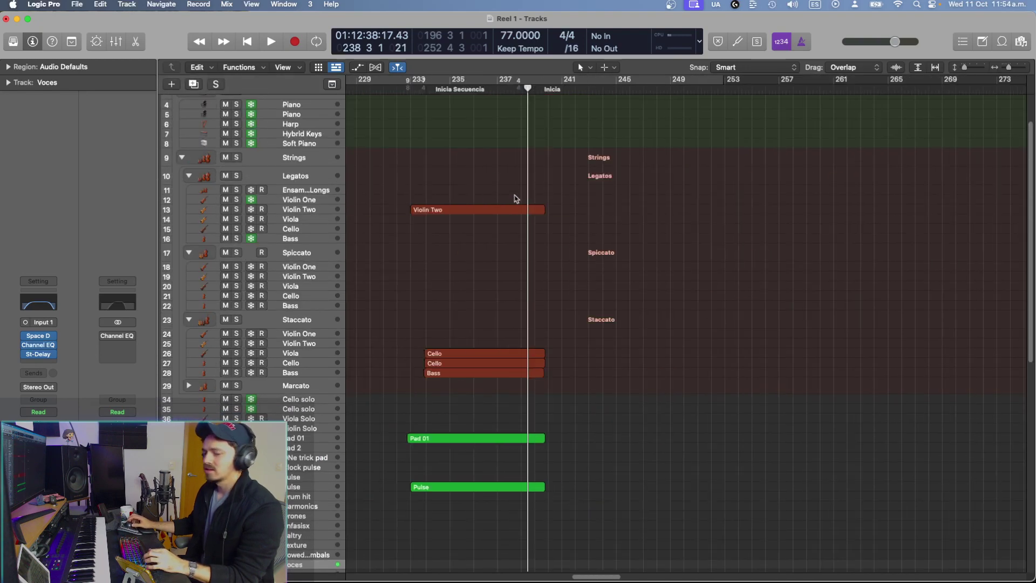
{"action": "scroll", "coordinate": [539, 237], "scroll_direction": "up", "scroll_amount": 3}
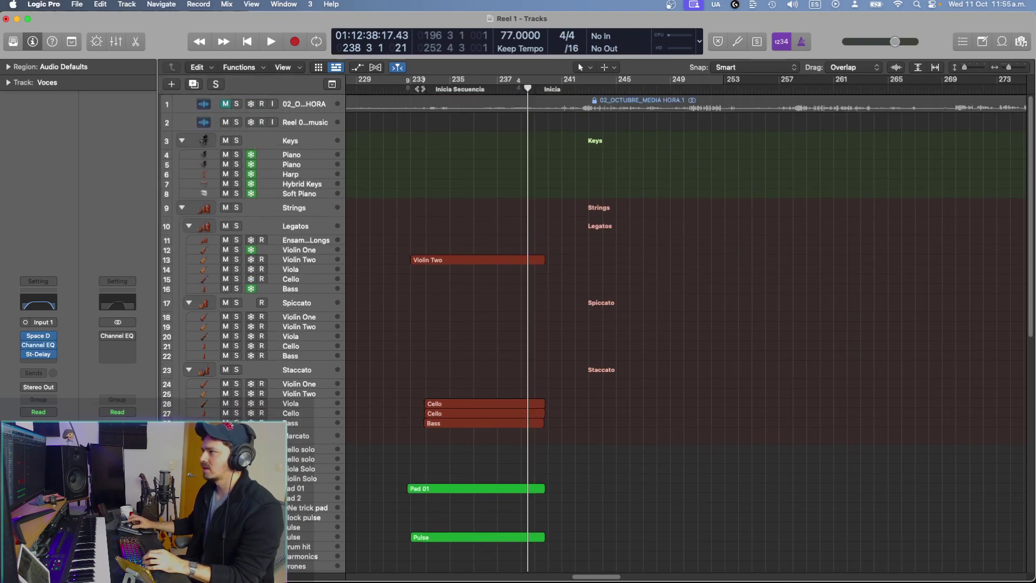
{"action": "key", "text": "super+Right"}
{"action": "key", "text": "super+Right"}
{"action": "key", "text": "super+Right"}
{"action": "key", "text": "super+Down"}
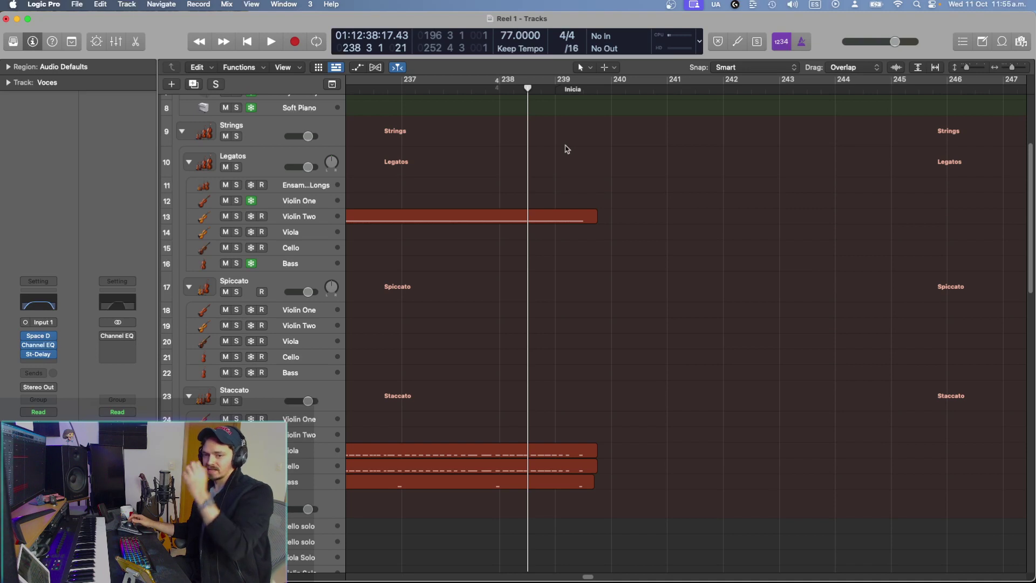
{"action": "key", "text": "super+Left"}
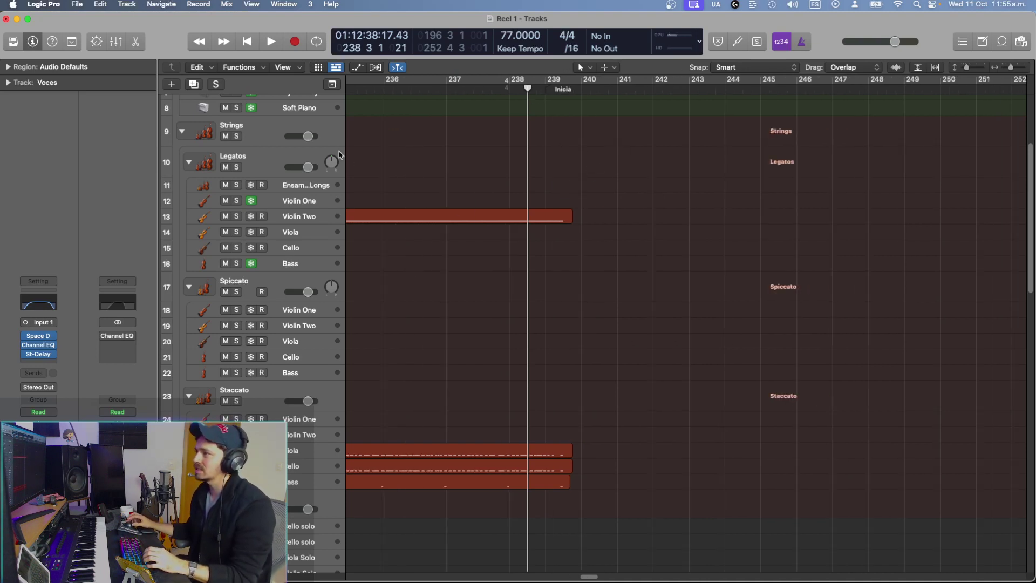
{"action": "scroll", "coordinate": [578, 153], "scroll_direction": "up", "scroll_amount": 5}
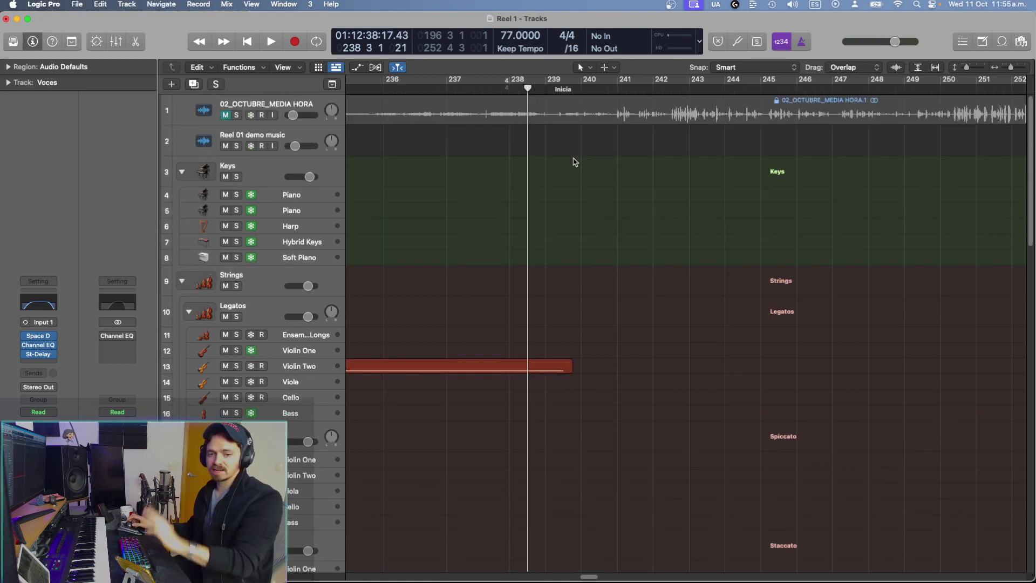
Step: Bring the floating movie into view and scrub the scene from bar 239 to bar 251, returning to bar 242
{"action": "left_click", "coordinate": [547, 88]}
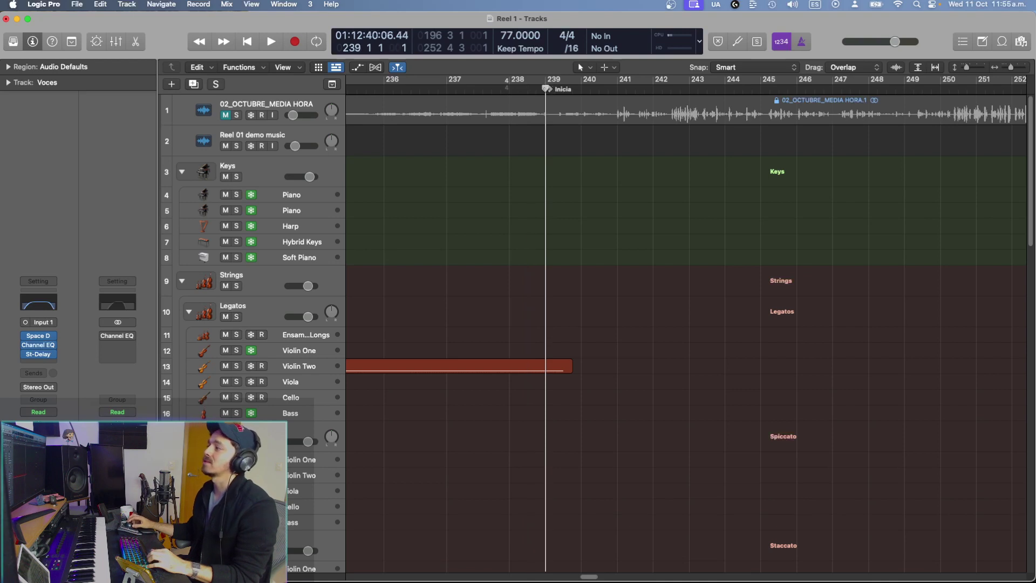
{"action": "left_click", "coordinate": [616, 90]}
{"action": "left_click_drag", "start_coordinate": [130, 505], "coordinate": [482, 226]}
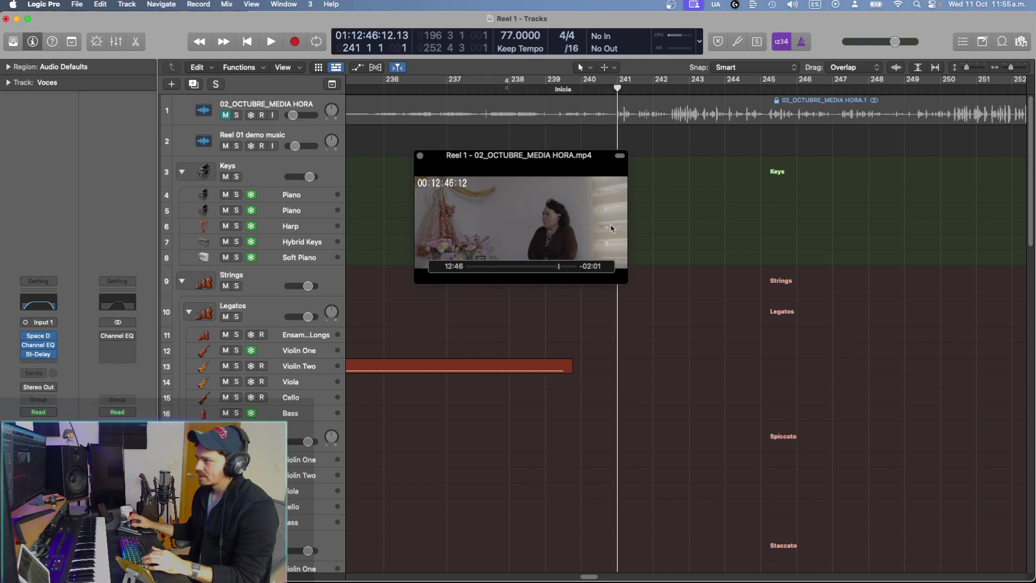
{"action": "left_click_drag", "start_coordinate": [618, 89], "coordinate": [824, 92]}
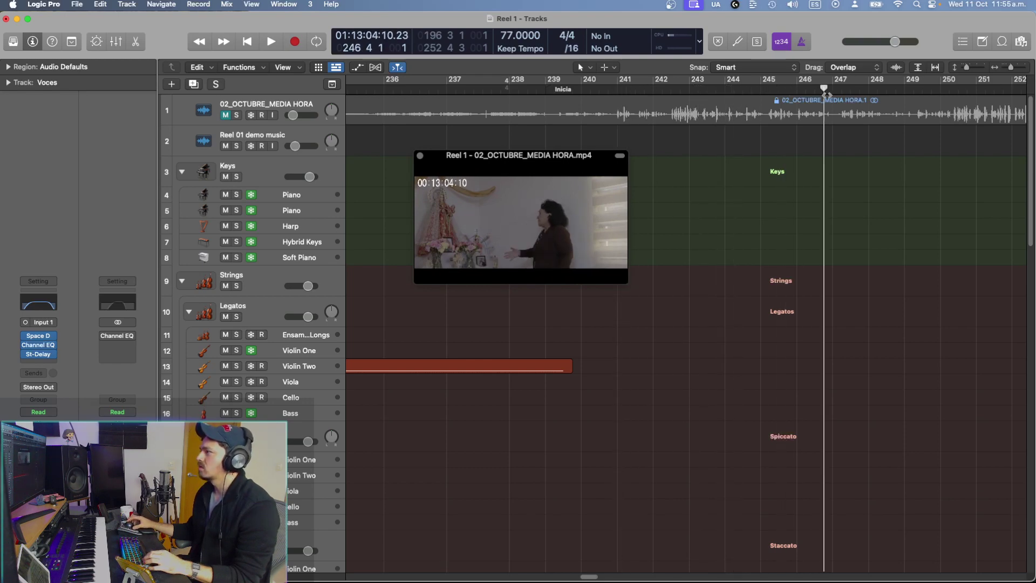
{"action": "scroll", "coordinate": [782, 113], "scroll_direction": "right", "scroll_amount": 3}
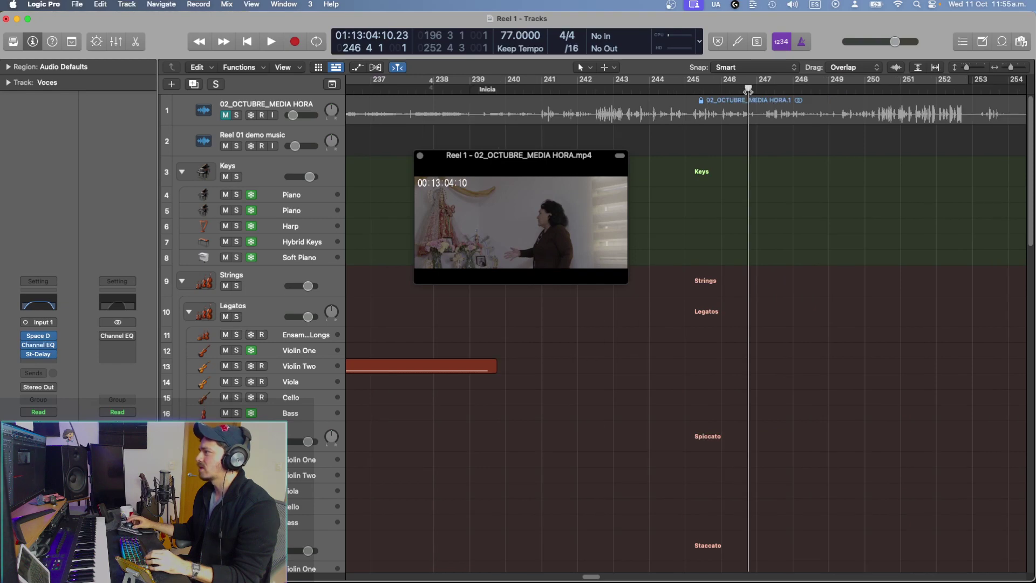
{"action": "left_click_drag", "start_coordinate": [747, 91], "coordinate": [918, 89]}
{"action": "scroll", "coordinate": [912, 95], "scroll_direction": "right", "scroll_amount": 2}
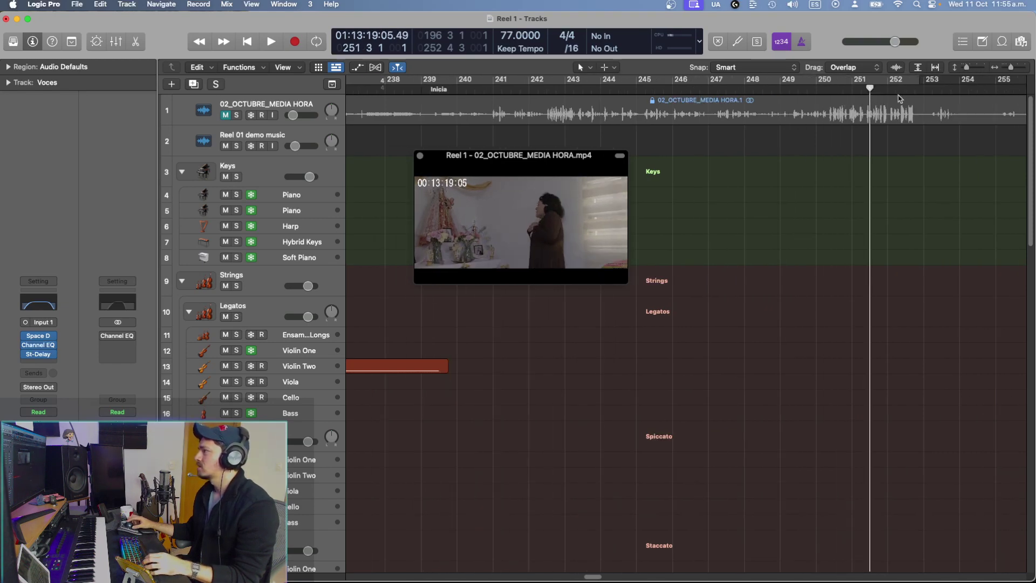
{"action": "left_click_drag", "start_coordinate": [870, 89], "coordinate": [558, 140]}
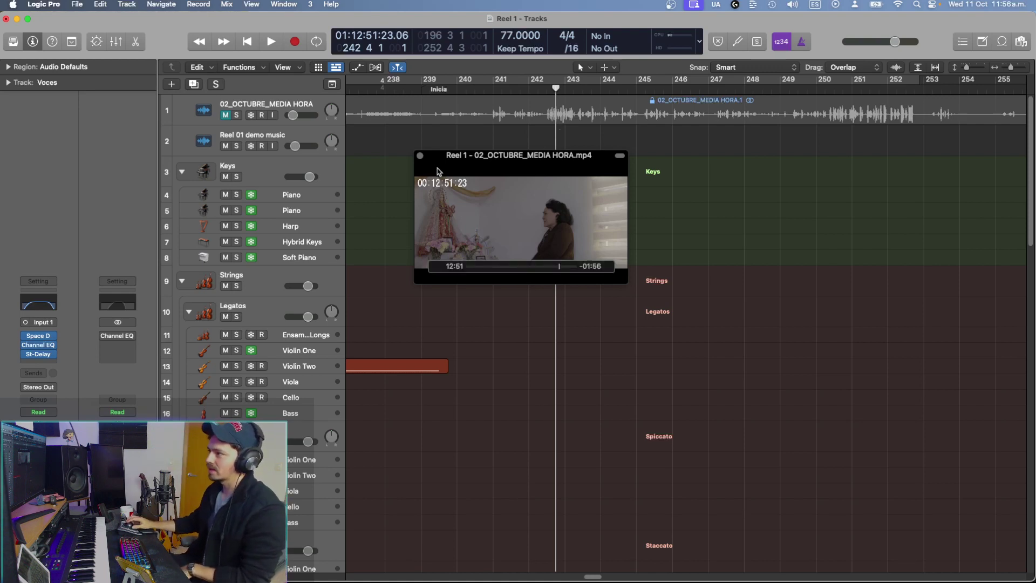
Step: Close the floating movie window, reopen it from the movie preview, and move it away from the arrangement
{"action": "left_click", "coordinate": [419, 156]}
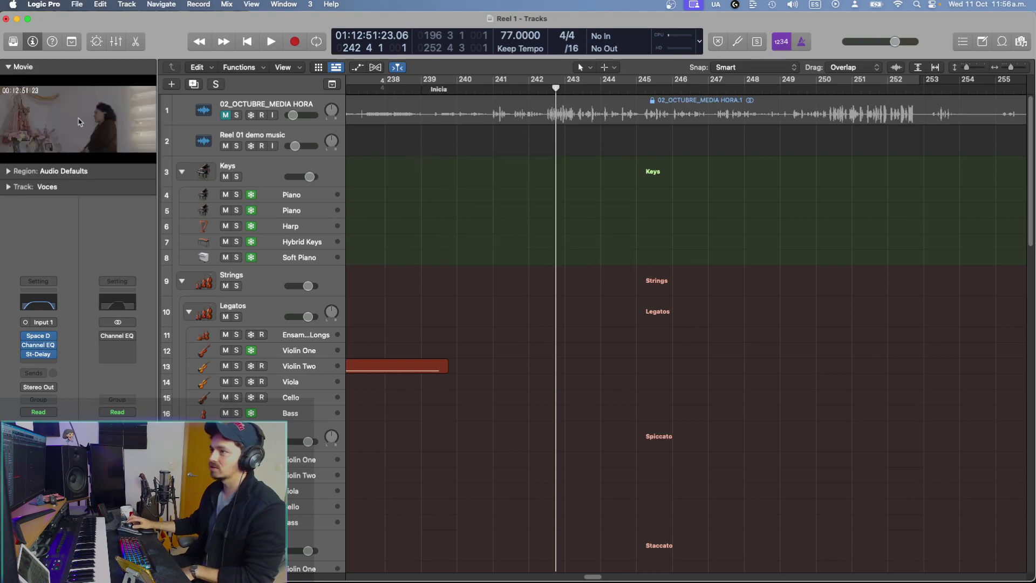
{"action": "double_click", "coordinate": [36, 106]}
{"action": "left_click_drag", "start_coordinate": [562, 227], "coordinate": [399, 582]}
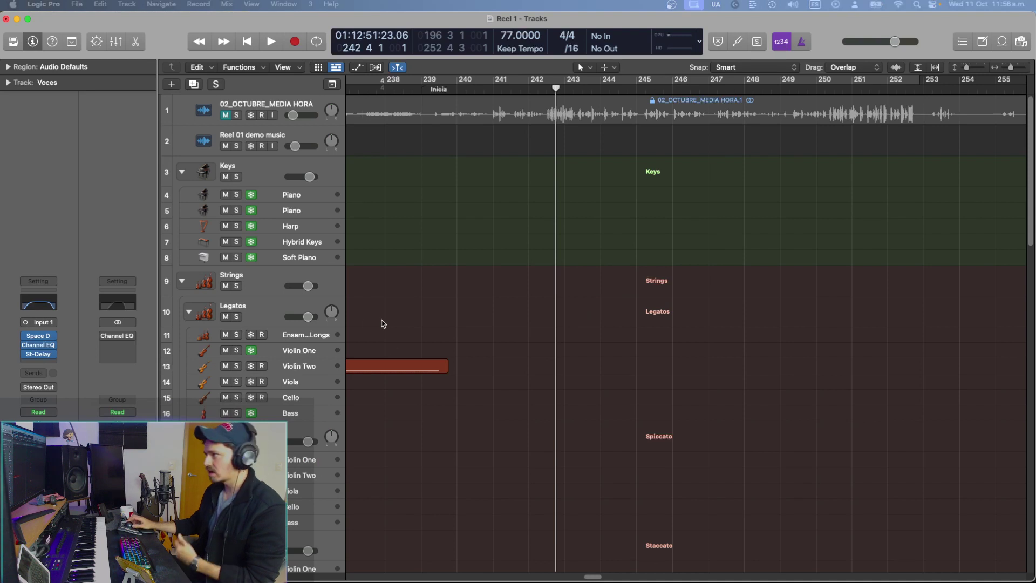
Step: Unmute the 02_OCTUBRE_MEDIA HORA audio track and lower its volume slightly
{"action": "left_click", "coordinate": [227, 116]}
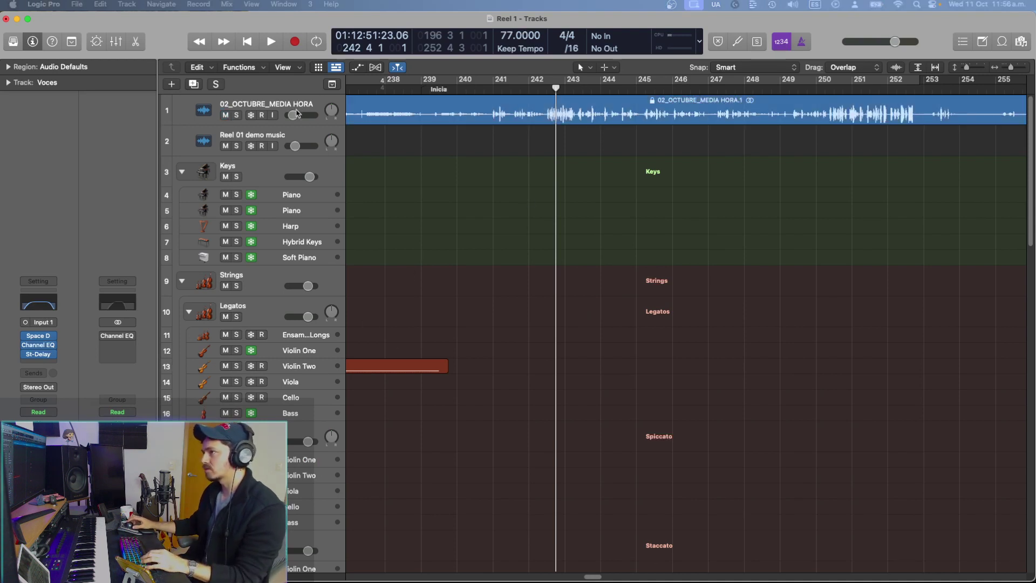
{"action": "left_click_drag", "start_coordinate": [293, 115], "coordinate": [291, 115]}
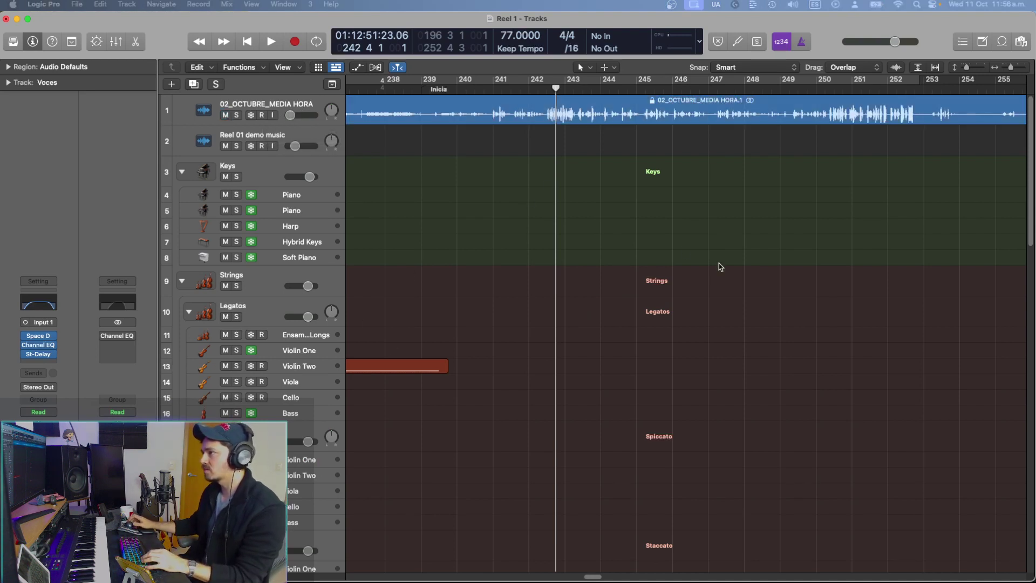
{"action": "scroll", "coordinate": [511, 166], "scroll_direction": "up", "scroll_amount": 1}
{"action": "scroll", "coordinate": [481, 125], "scroll_direction": "up", "scroll_amount": 3}
{"action": "key", "text": "a"}
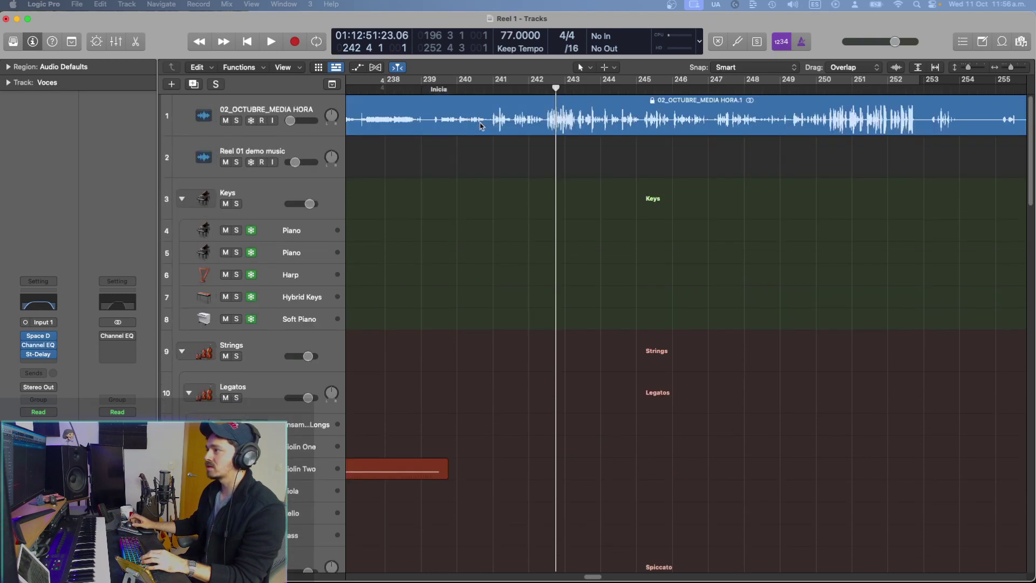
{"action": "key", "text": "a"}
{"action": "key", "text": "a"}
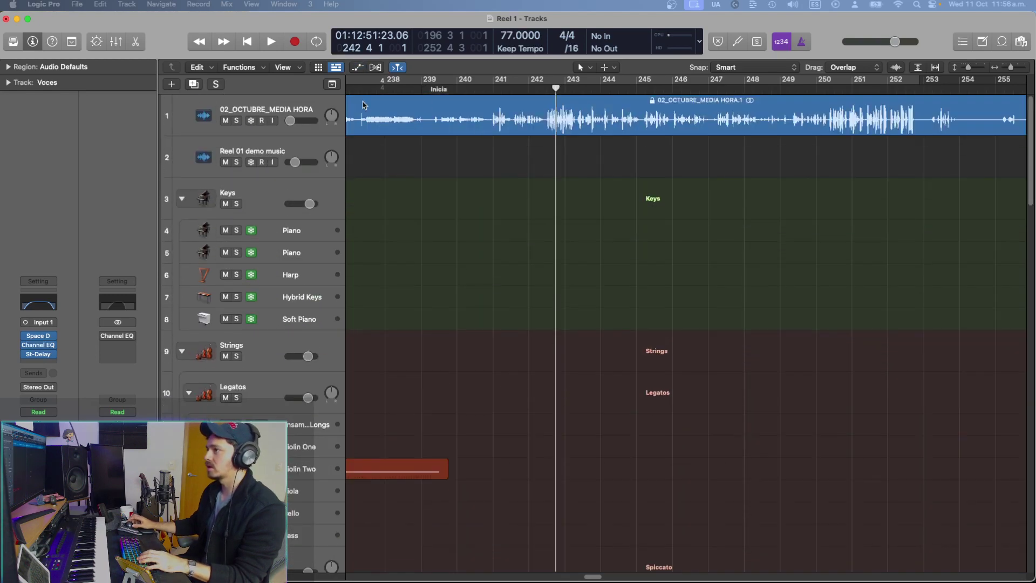
Step: Show the global tracks and place the playhead at bar 234, where the Inicia Secuencia marker starts
{"action": "left_click", "coordinate": [332, 84]}
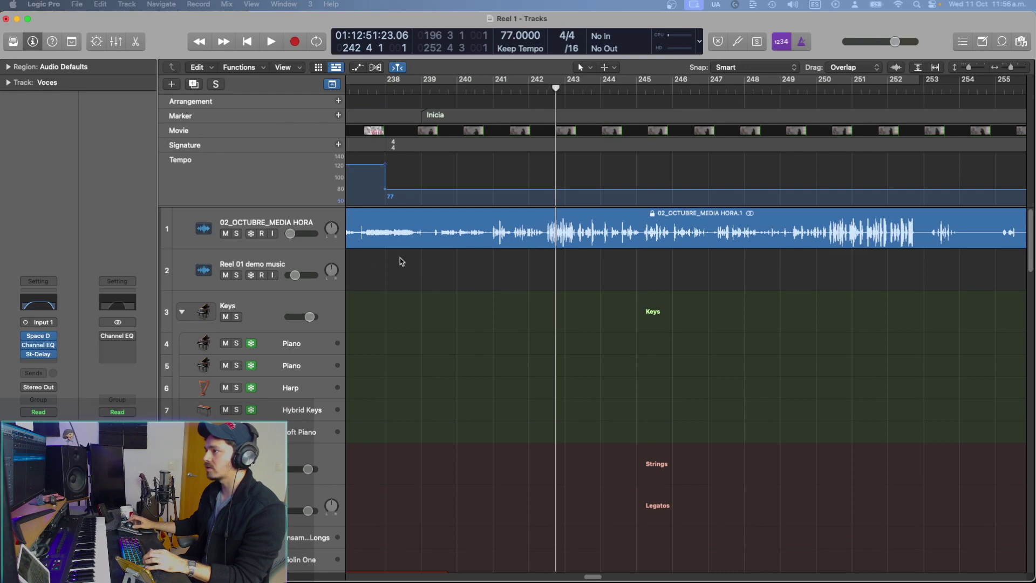
{"action": "scroll", "coordinate": [393, 99], "scroll_direction": "left", "scroll_amount": 2}
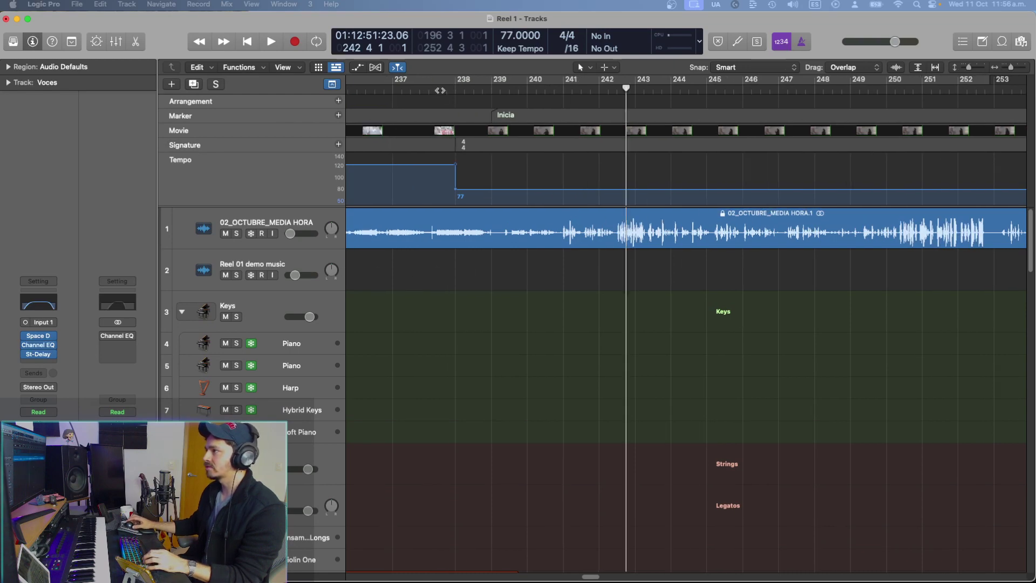
{"action": "key", "text": "super+Left"}
{"action": "scroll", "coordinate": [441, 91], "scroll_direction": "left", "scroll_amount": 6}
{"action": "key", "text": "super+Left"}
{"action": "key", "text": "super+Left"}
{"action": "key", "text": "super+Left"}
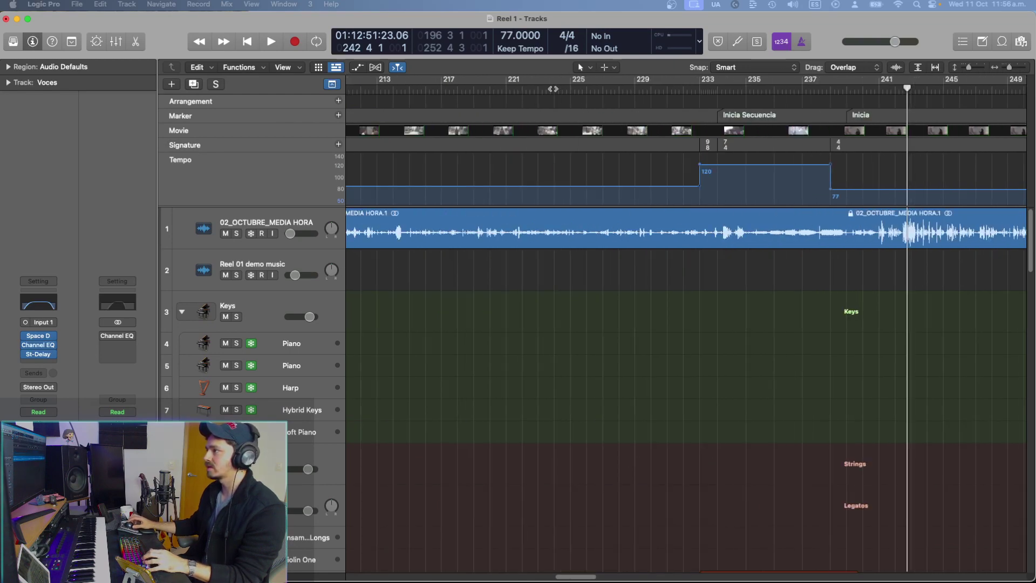
{"action": "left_click", "coordinate": [718, 90]}
Step: Play the sequence from bar 234 and stop it around bar 236
{"action": "key", "text": "super+Right"}
{"action": "key", "text": "super+Right"}
{"action": "key", "text": "super+Right"}
{"action": "key", "text": "super+Right"}
{"action": "key", "text": "super+Right"}
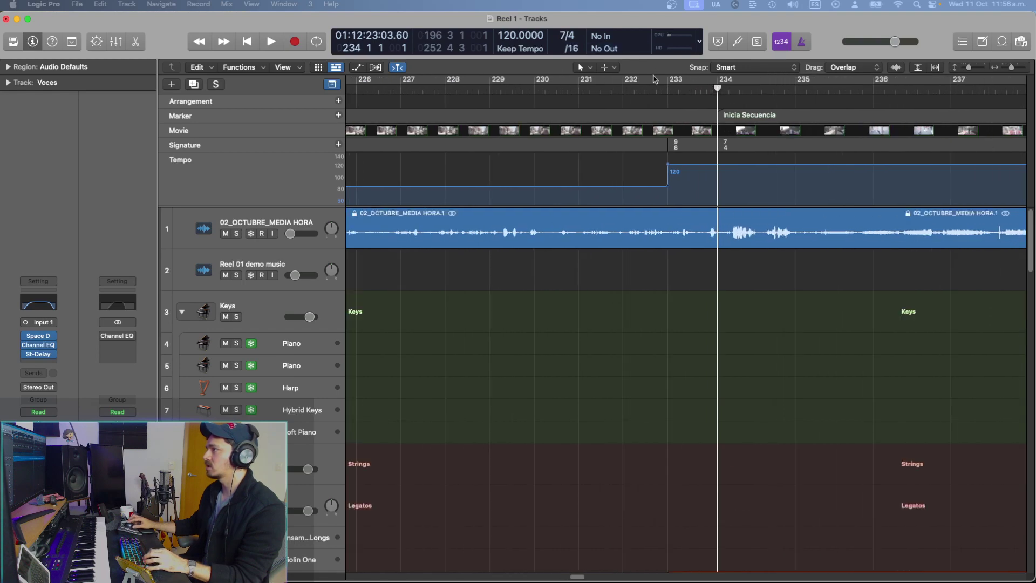
{"action": "scroll", "coordinate": [612, 201], "scroll_direction": "right", "scroll_amount": 5}
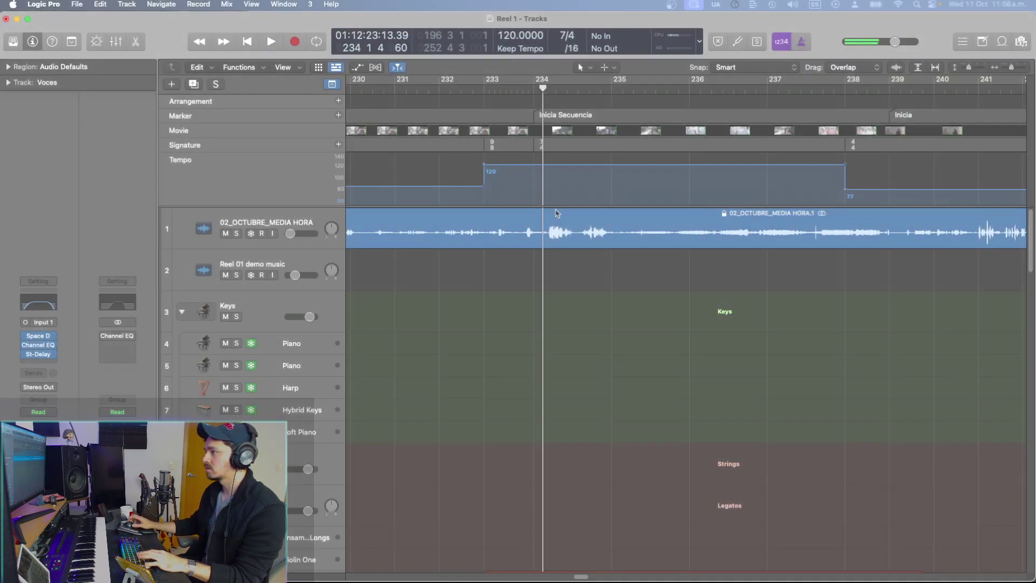
{"action": "key", "text": "space"}
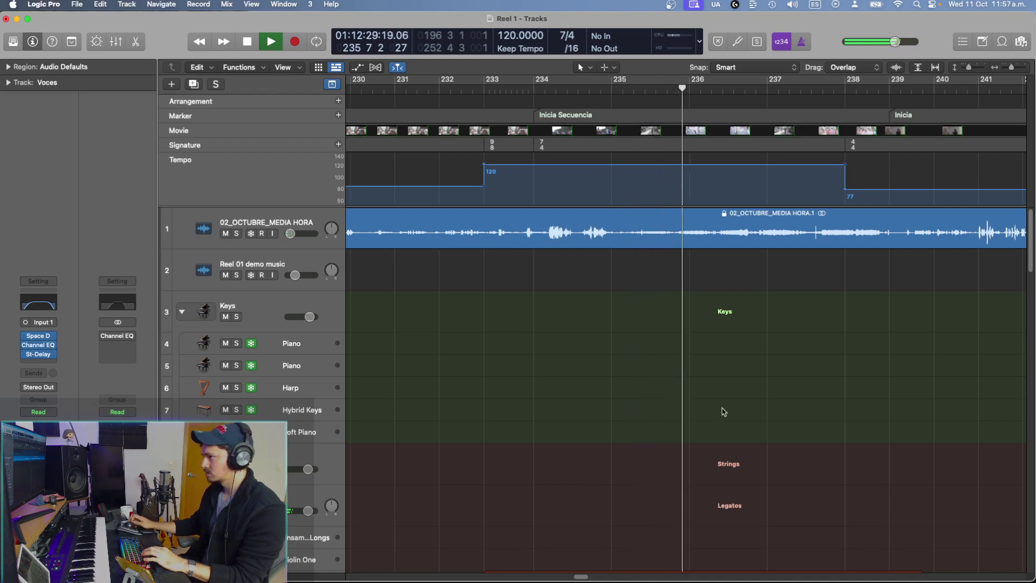
{"action": "key", "text": "space"}
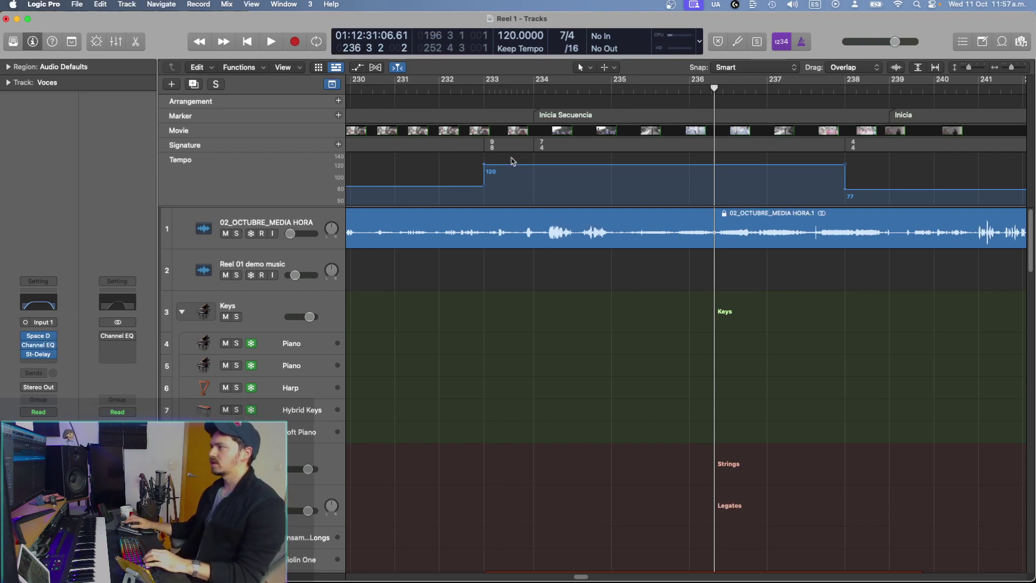
Step: Play the project from bar 232 and bring the Staccato Viola, Cello and Bass regions into close view
{"action": "left_click", "coordinate": [466, 92]}
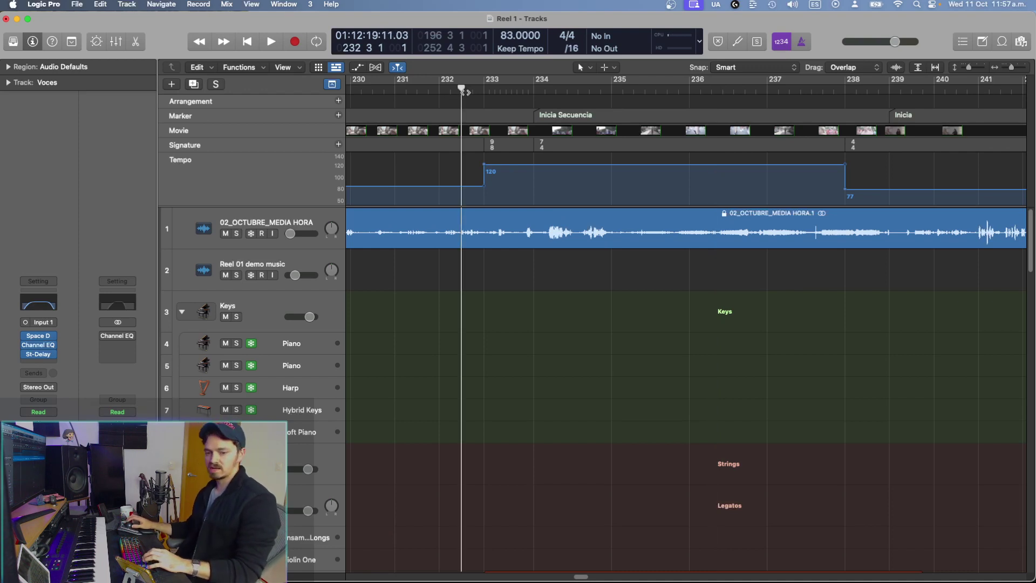
{"action": "key", "text": "space"}
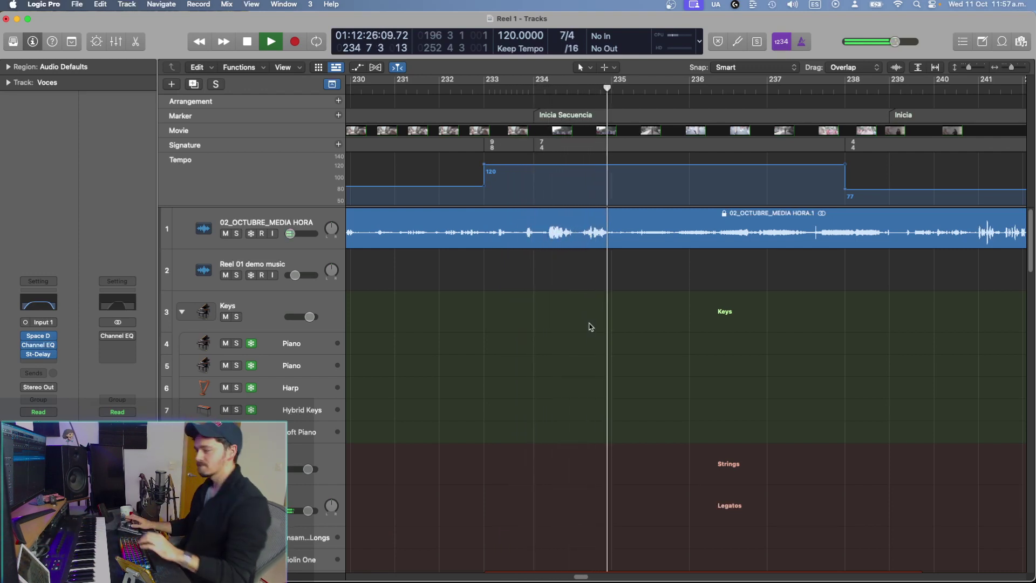
{"action": "scroll", "coordinate": [642, 475], "scroll_direction": "down", "scroll_amount": 15}
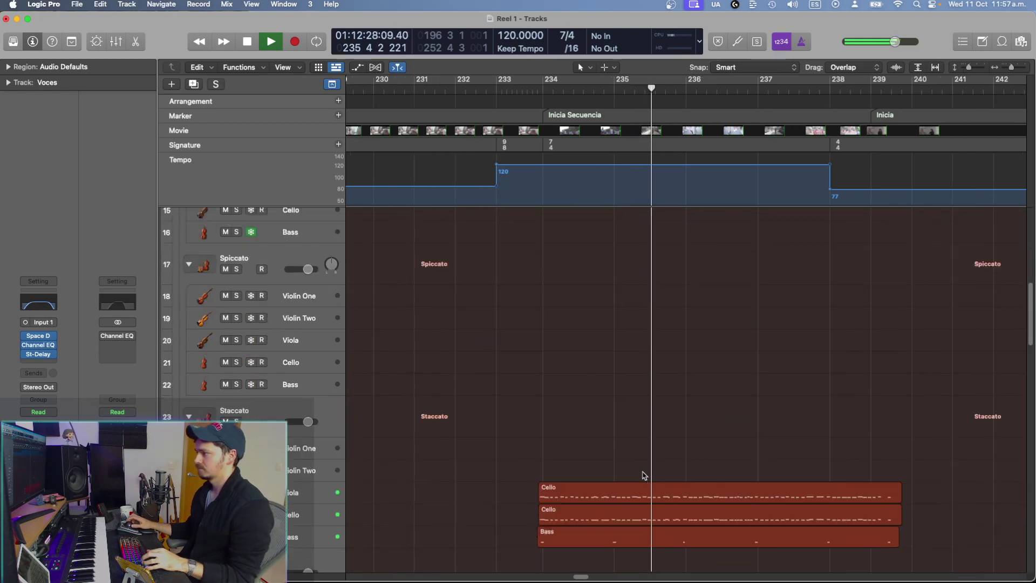
{"action": "scroll", "coordinate": [643, 475], "scroll_direction": "down", "scroll_amount": 5}
{"action": "scroll", "coordinate": [474, 377], "scroll_direction": "up", "scroll_amount": 5}
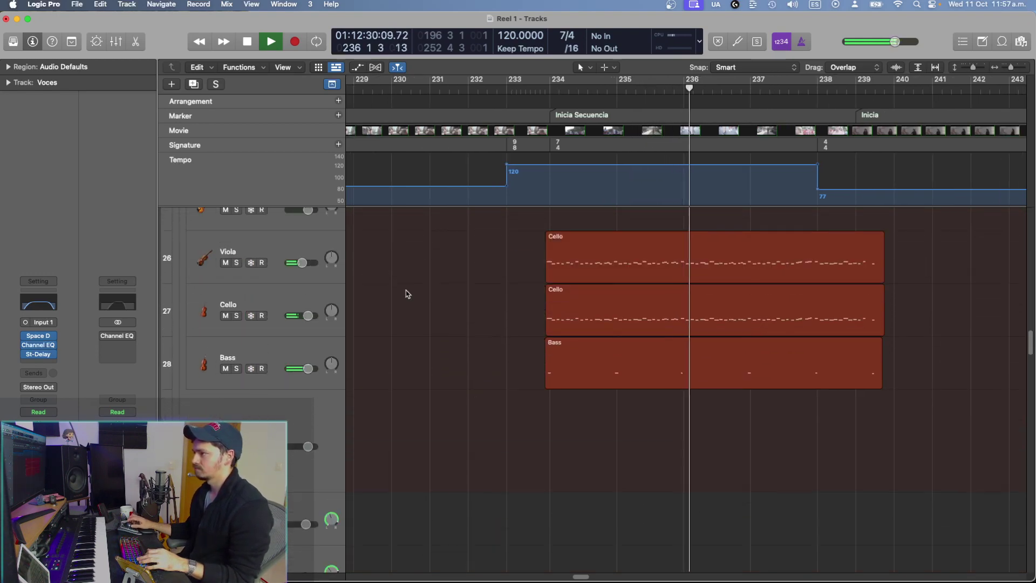
Step: Solo the Staccato Cello track and open its Kontakt 7 instrument, placing the plug-in window clear of the arrangement's far edge
{"action": "left_click", "coordinate": [267, 302]}
{"action": "key", "text": "s"}
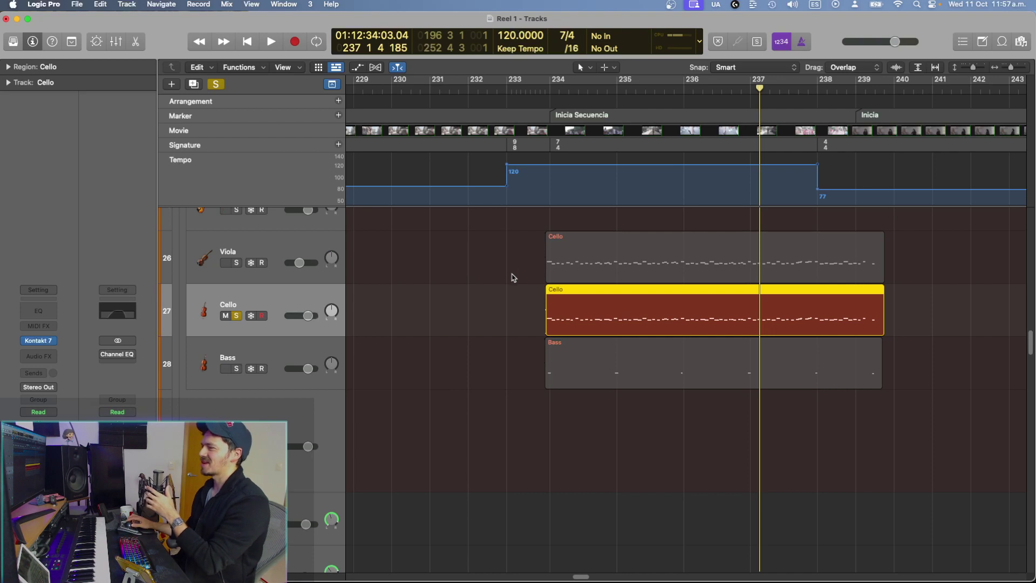
{"action": "mouse_move", "coordinate": [34, 345]}
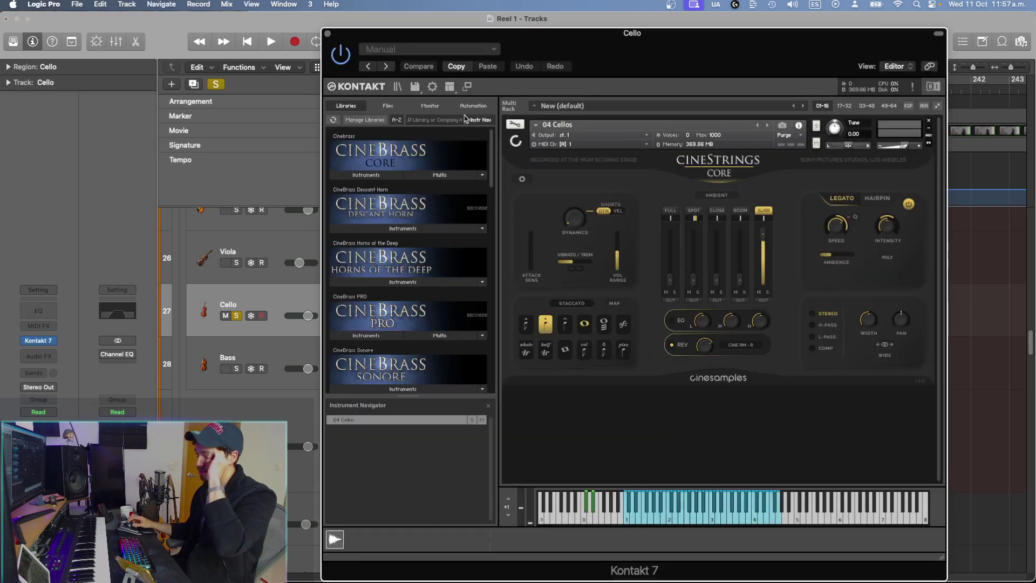
{"action": "left_click_drag", "start_coordinate": [590, 24], "coordinate": [588, 24]}
{"action": "left_click_drag", "start_coordinate": [592, 39], "coordinate": [522, 39]}
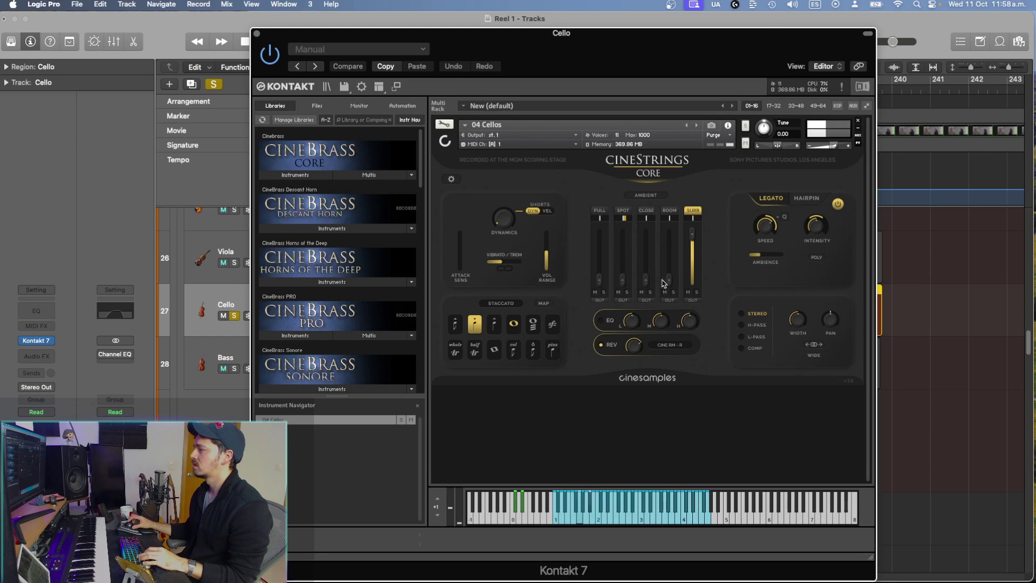
Step: Raise the Close microphone level in the 04 Cellos patch of CineStrings Core
{"action": "left_click_drag", "start_coordinate": [647, 280], "coordinate": [648, 218]}
{"action": "key", "text": "Return"}
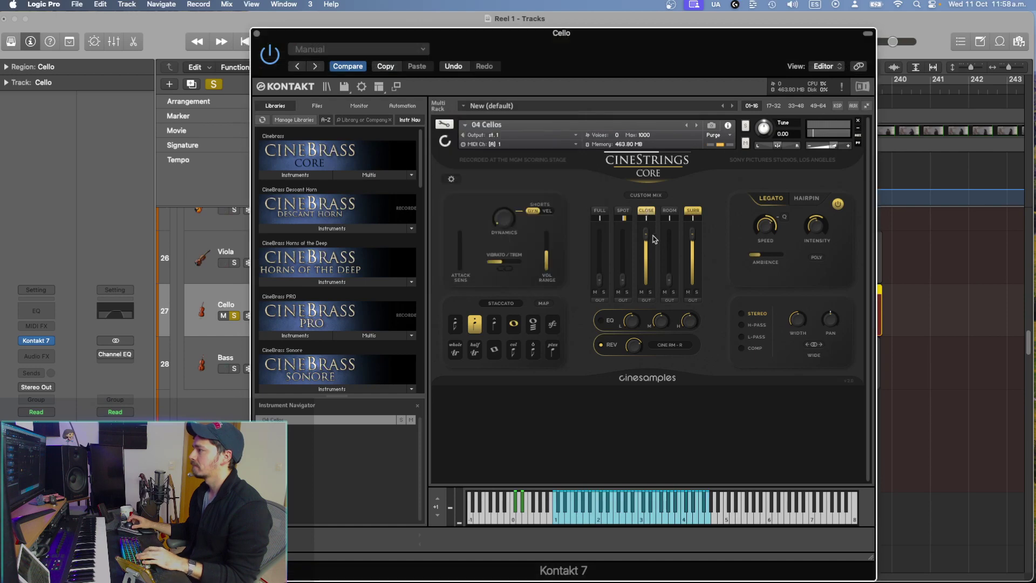
Step: Lower the Close microphone level in the 04 Cellos patch and close its Kontakt 7 window
{"action": "left_click_drag", "start_coordinate": [647, 239], "coordinate": [647, 252]}
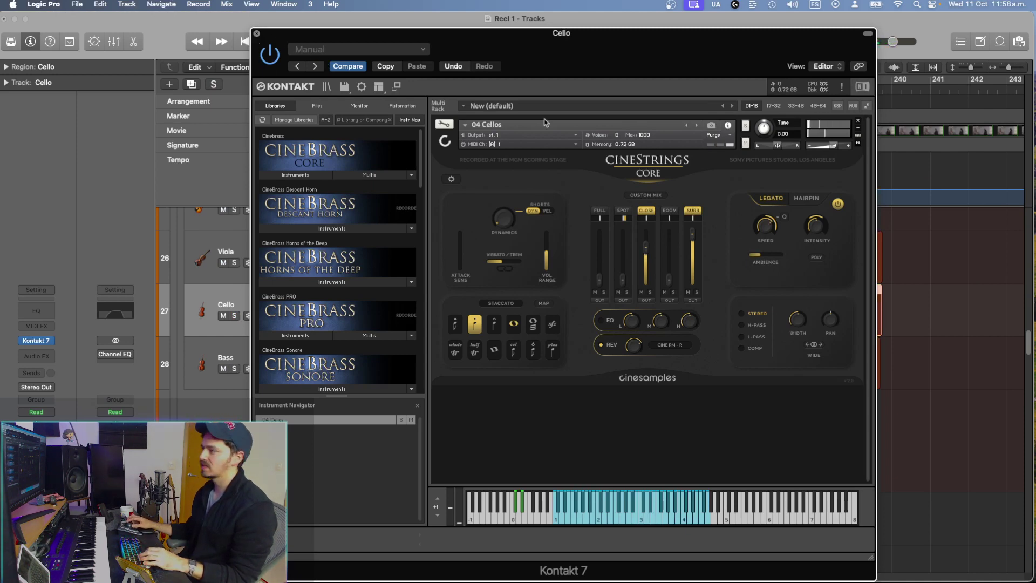
{"action": "key", "text": "super+w"}
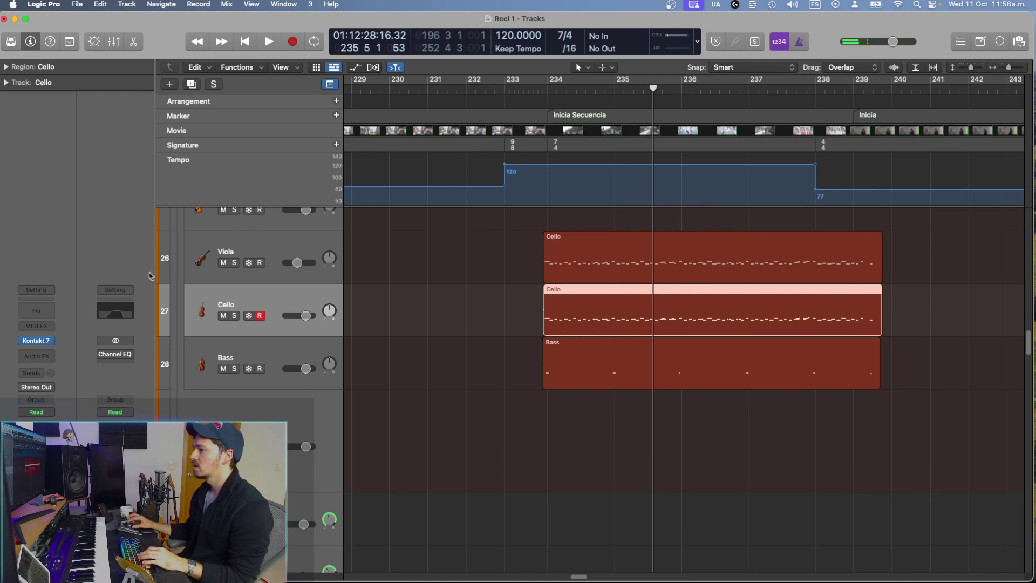
Step: Reopen the Cello's Kontakt 7 instrument, play the track soloed, and raise the Close microphone level before closing the plug-in
{"action": "left_click", "coordinate": [38, 341]}
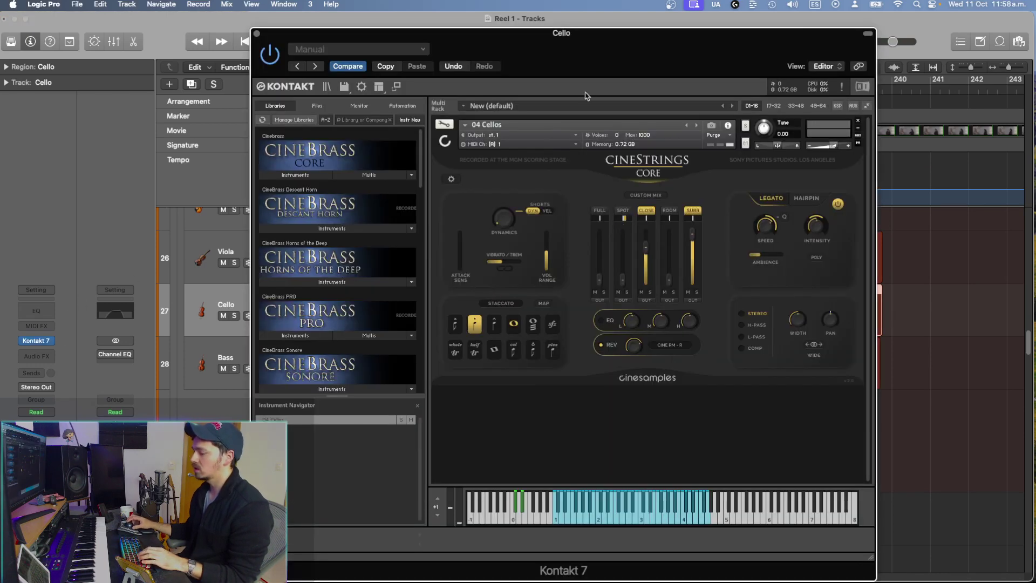
{"action": "key", "text": "s"}
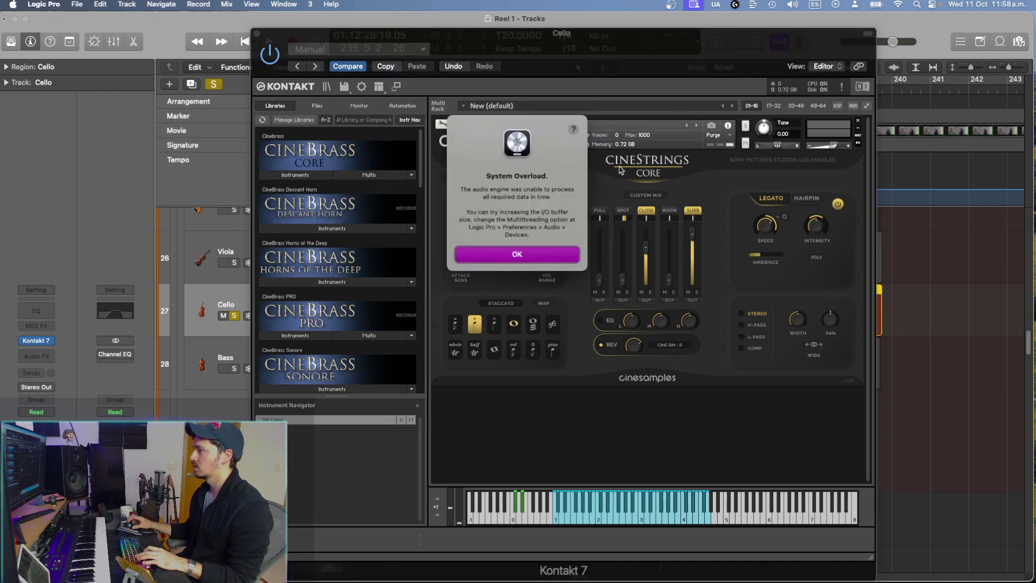
{"action": "key", "text": "Return"}
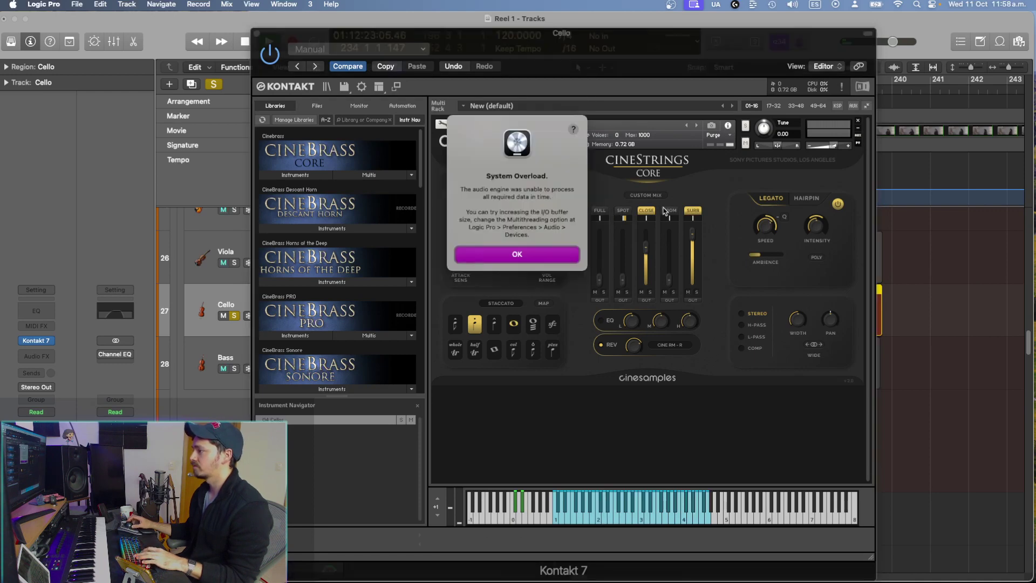
{"action": "key", "text": "Return"}
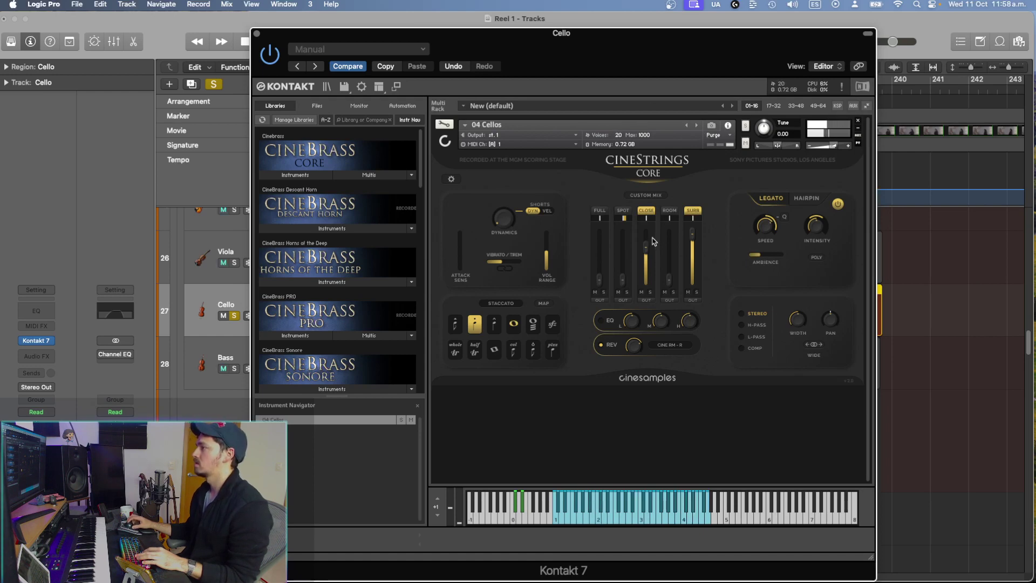
{"action": "left_click", "coordinate": [646, 211]}
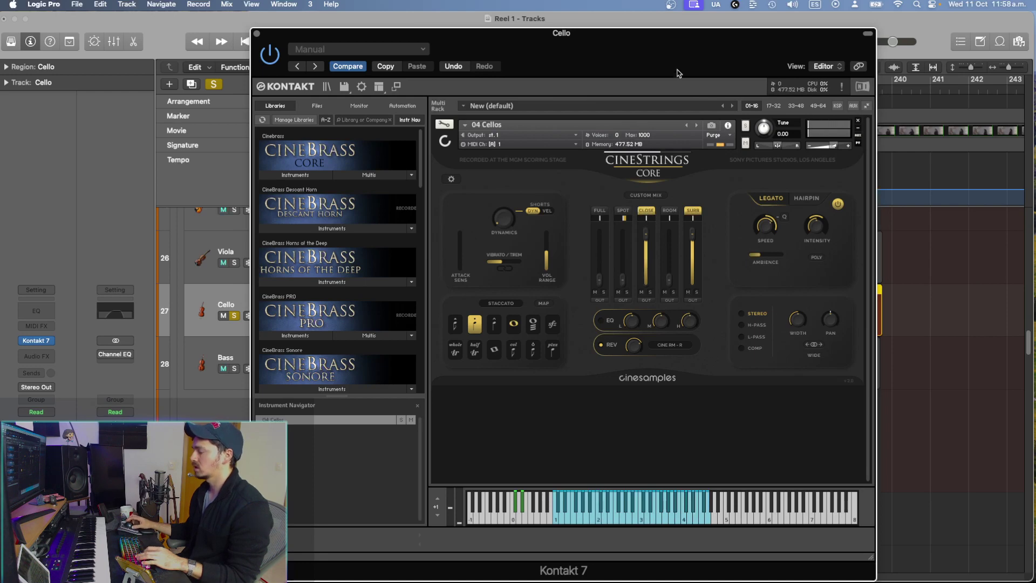
{"action": "key", "text": "super+w"}
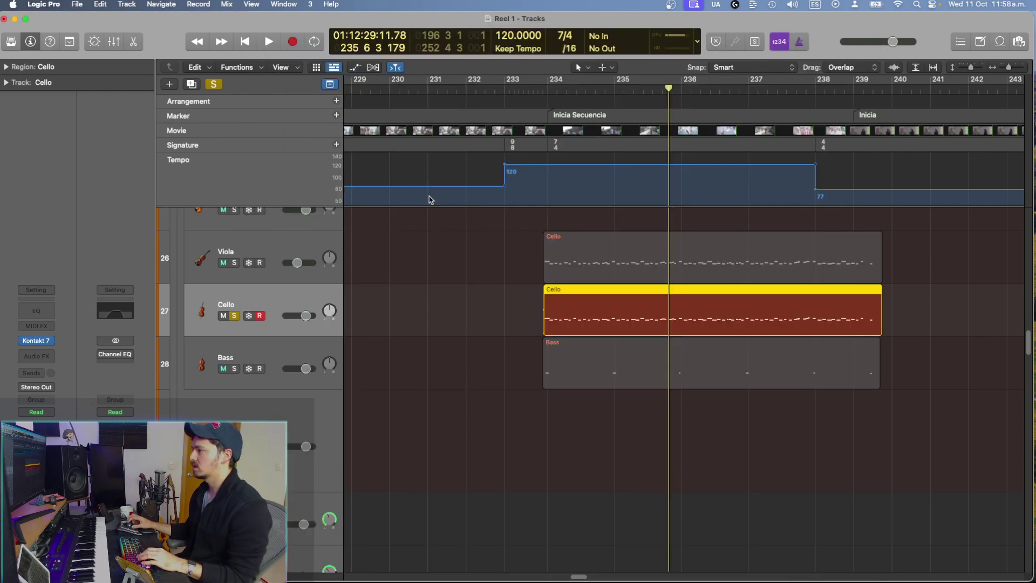
Step: Solo the Viola together with the Cello, play both from bar 235 to bar 237, and clear the solos
{"action": "left_click", "coordinate": [235, 263]}
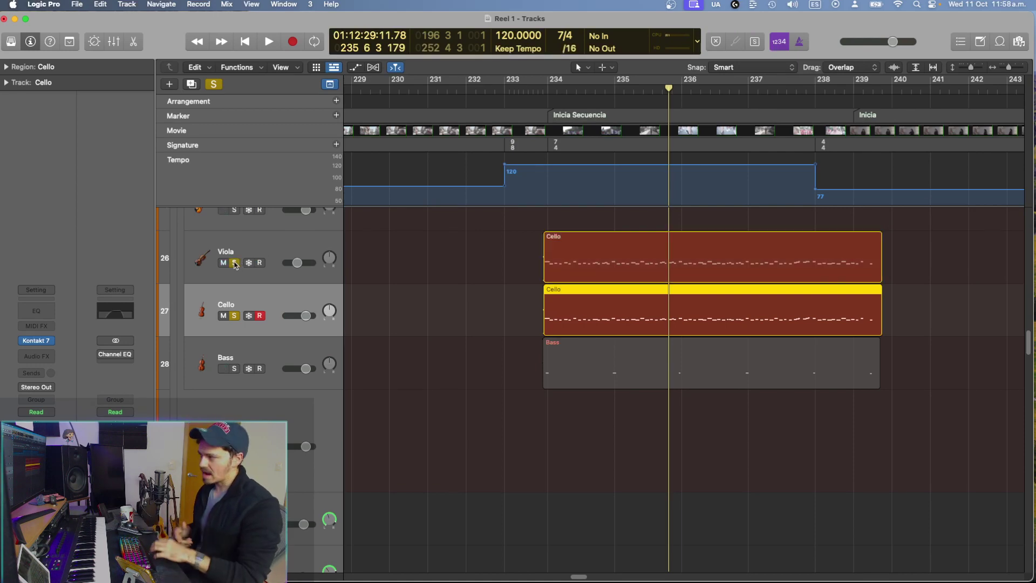
{"action": "key", "text": "space"}
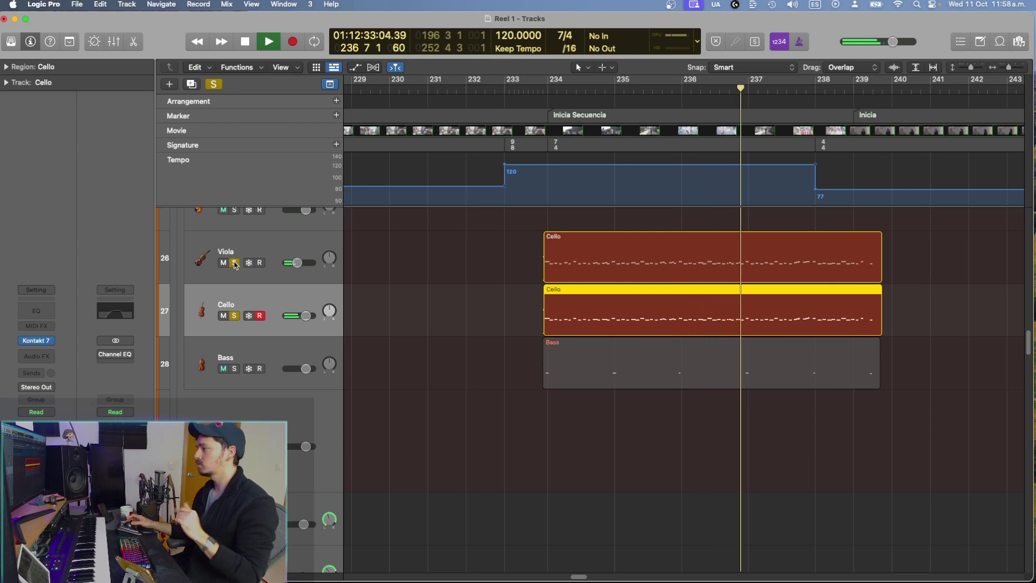
{"action": "key", "text": "space"}
{"action": "left_click", "coordinate": [235, 262]}
{"action": "key", "text": "s"}
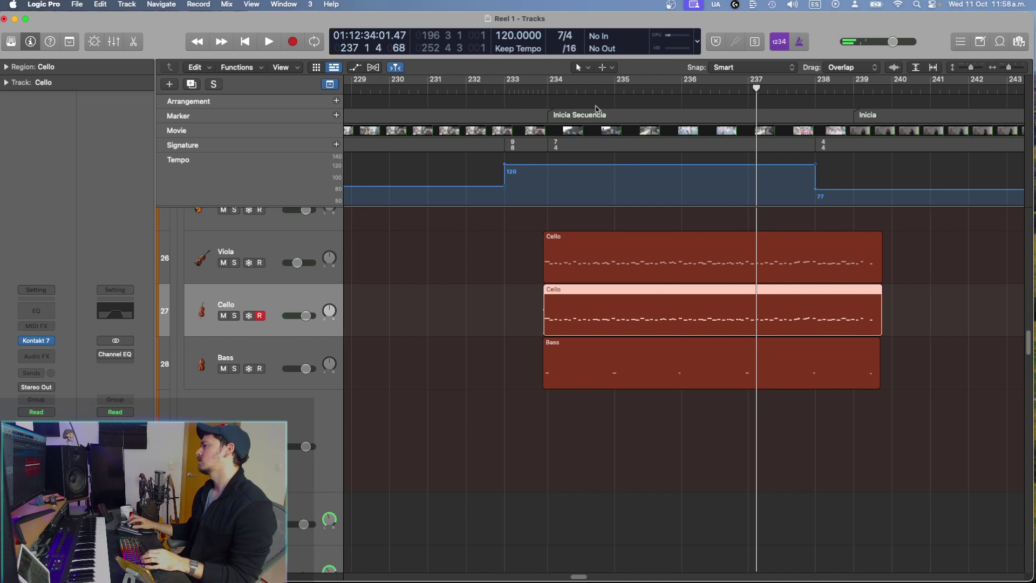
Step: Play all the staccato strings together from bar 233
{"action": "left_click", "coordinate": [533, 89]}
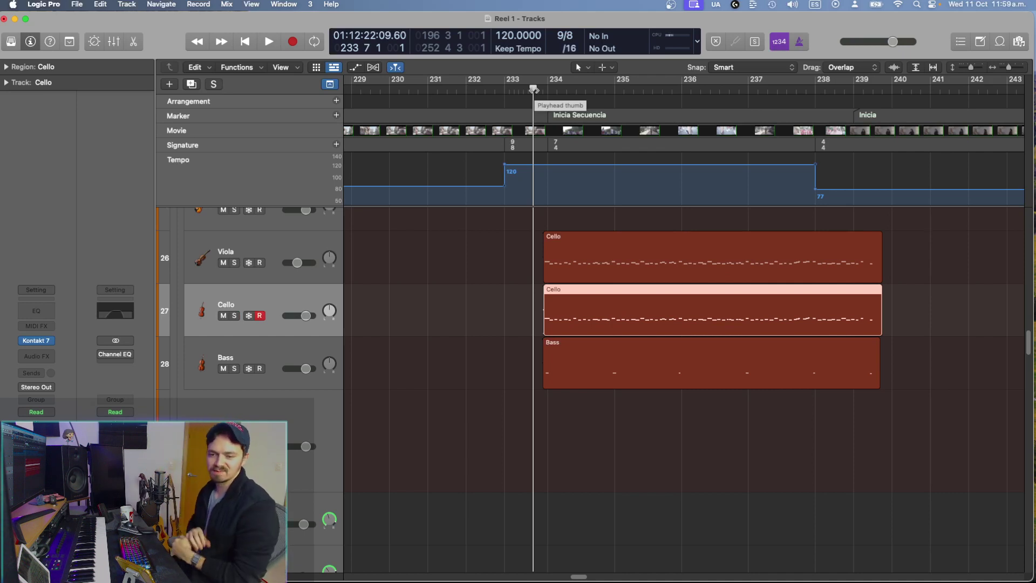
{"action": "key", "text": "space"}
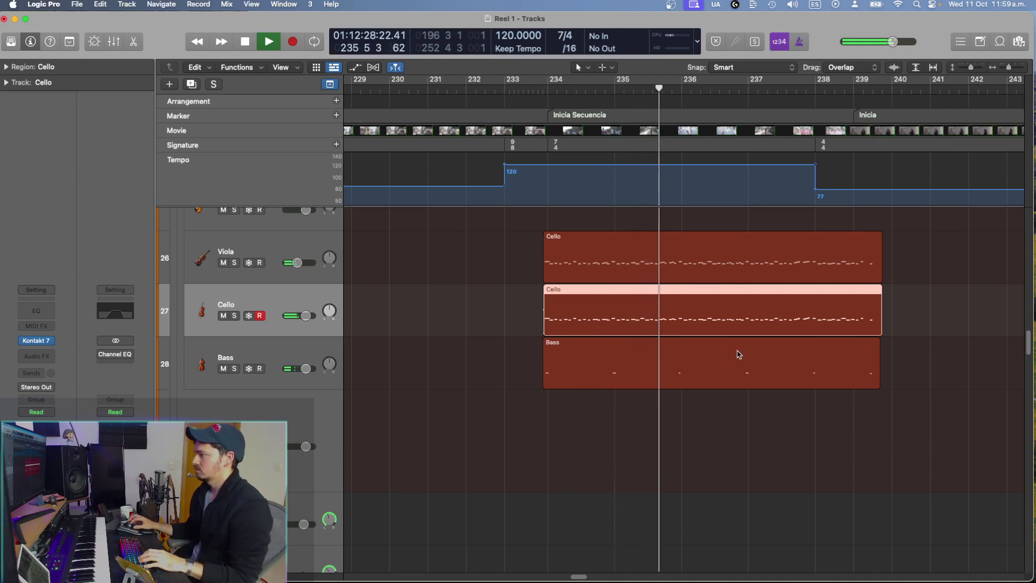
Step: Open the Bass region in the Piano Roll, shift all its notes slightly earlier, and close the editor
{"action": "left_click", "coordinate": [739, 354]}
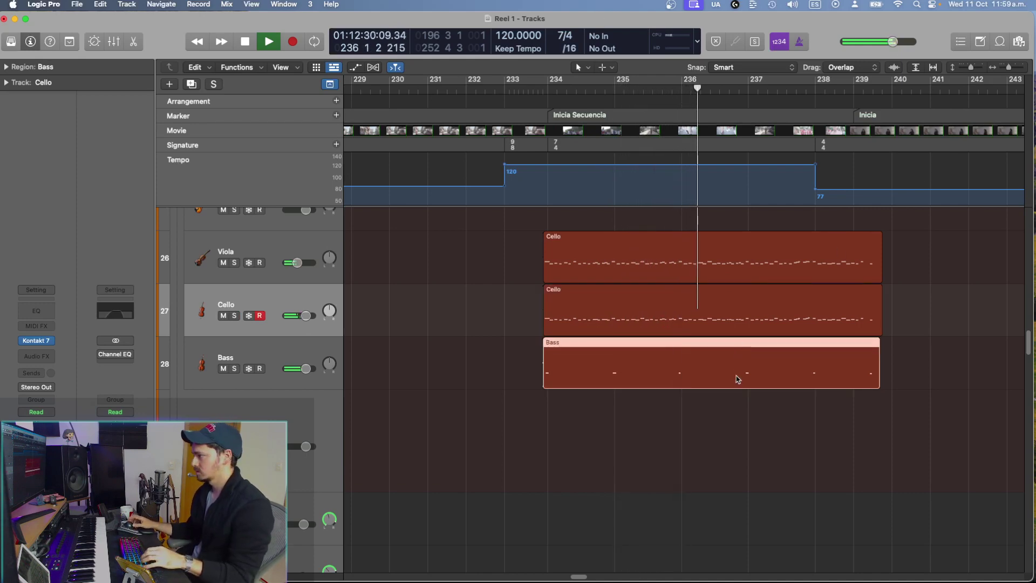
{"action": "double_click", "coordinate": [736, 354]}
{"action": "left_click", "coordinate": [627, 436]}
{"action": "key", "text": "super+Right"}
{"action": "key", "text": "super+Right"}
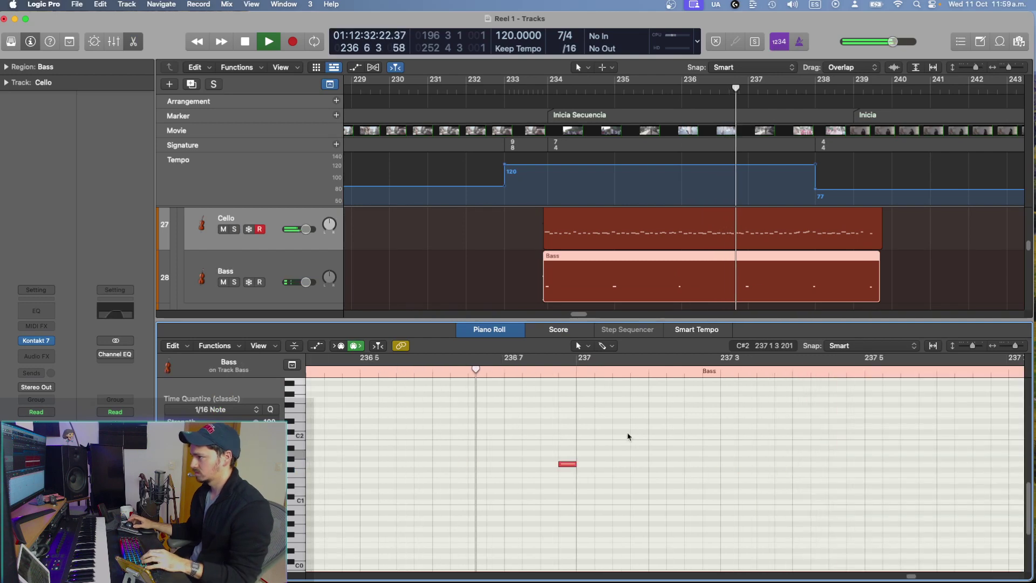
{"action": "key", "text": "super+a"}
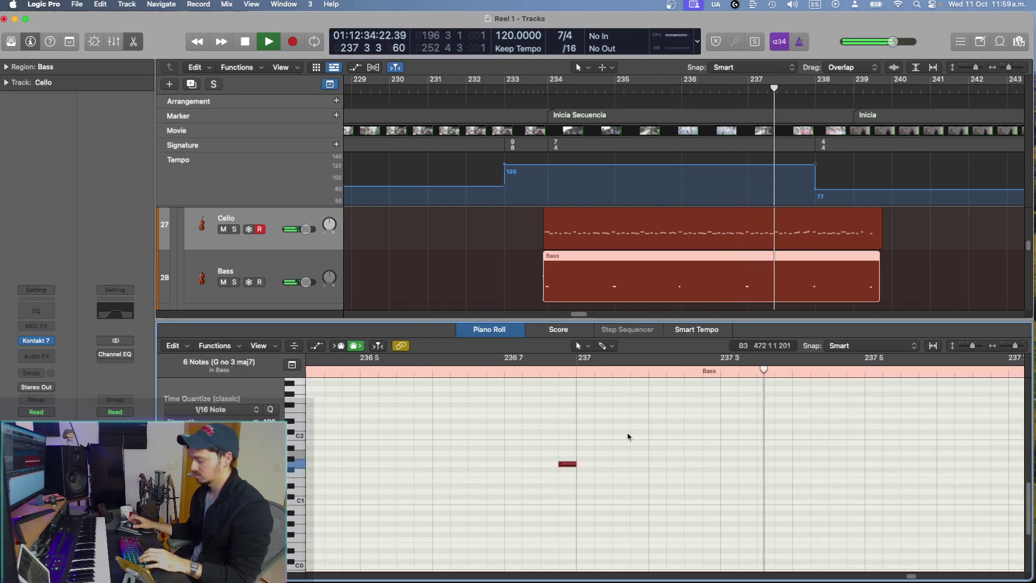
{"action": "key", "text": "super+Right"}
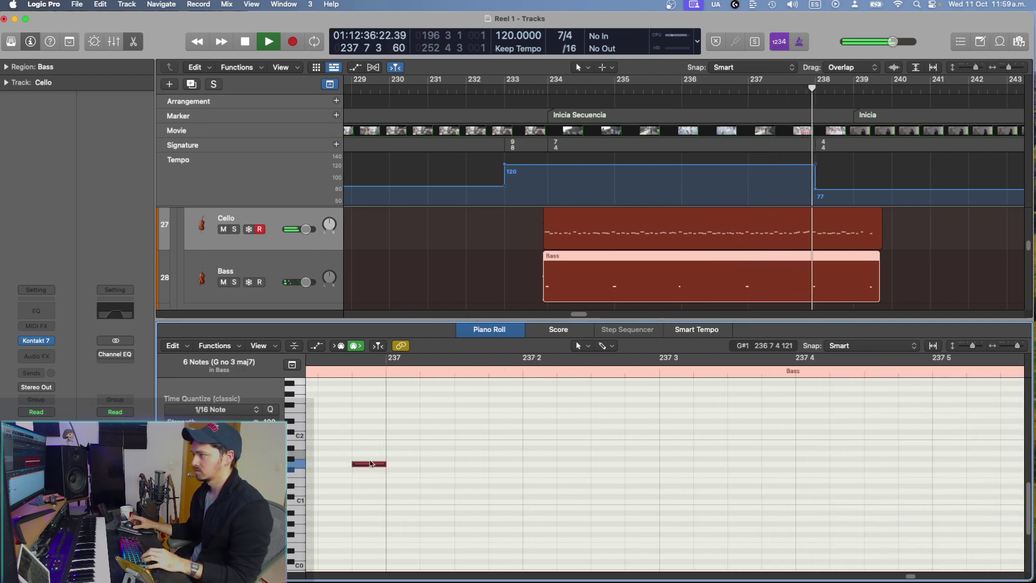
{"action": "left_click_drag", "start_coordinate": [369, 467], "coordinate": [365, 468]}
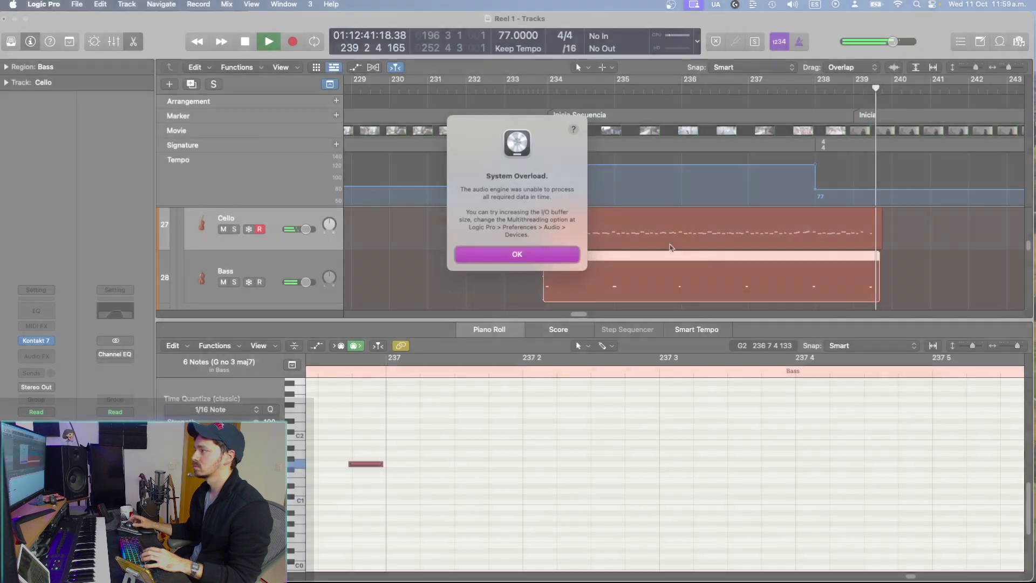
{"action": "key", "text": "Return"}
{"action": "left_click", "coordinate": [133, 42]}
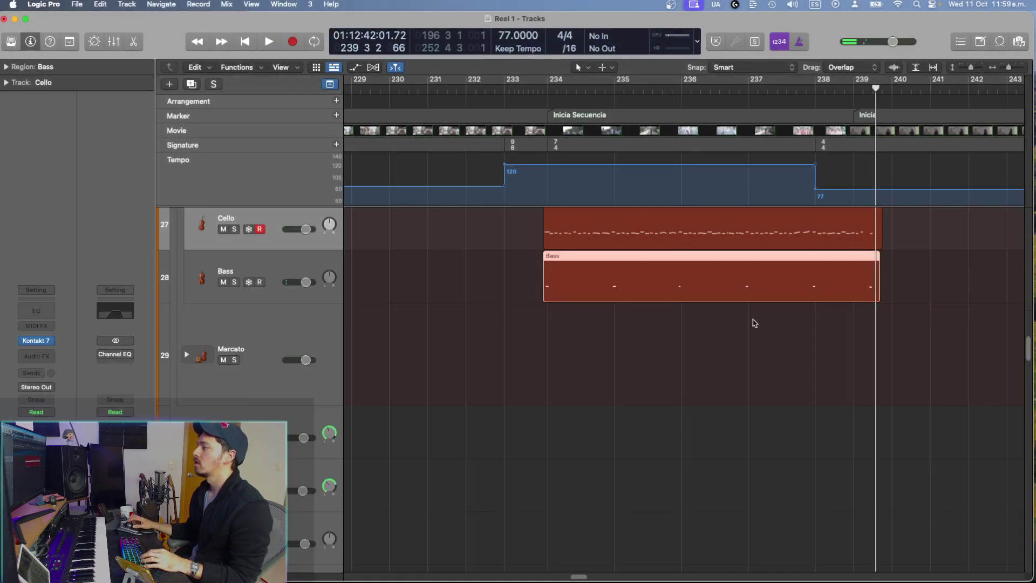
Step: Select the first Piano track in the Keys stack and unfreeze it
{"action": "left_click", "coordinate": [747, 372]}
{"action": "scroll", "coordinate": [740, 380], "scroll_direction": "up", "scroll_amount": 5}
{"action": "scroll", "coordinate": [737, 389], "scroll_direction": "up", "scroll_amount": 5}
{"action": "scroll", "coordinate": [736, 387], "scroll_direction": "down", "scroll_amount": 2}
{"action": "scroll", "coordinate": [742, 415], "scroll_direction": "left", "scroll_amount": 5}
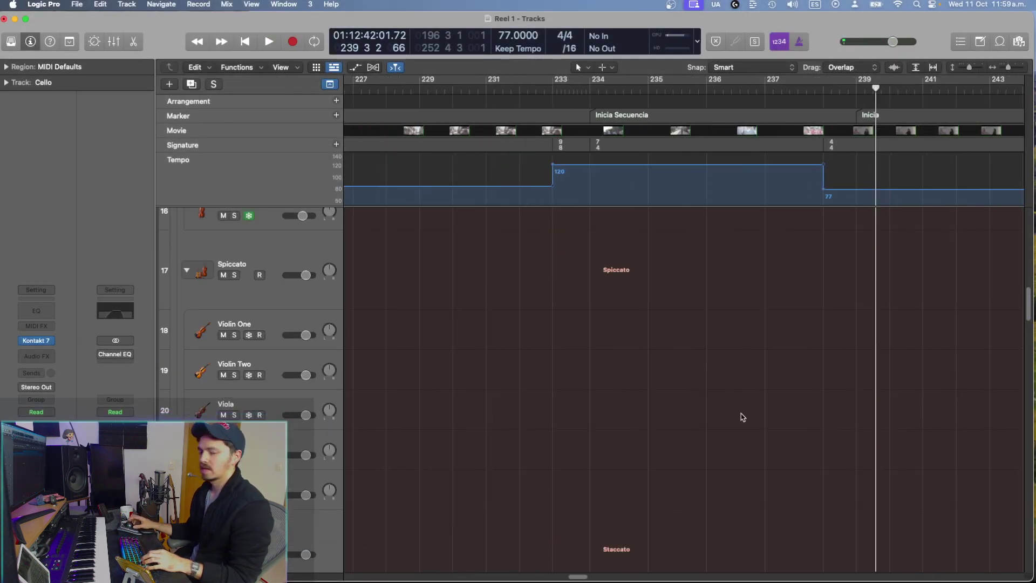
{"action": "scroll", "coordinate": [752, 435], "scroll_direction": "right", "scroll_amount": 1}
{"action": "scroll", "coordinate": [752, 435], "scroll_direction": "right", "scroll_amount": 3}
{"action": "scroll", "coordinate": [752, 435], "scroll_direction": "up", "scroll_amount": 4}
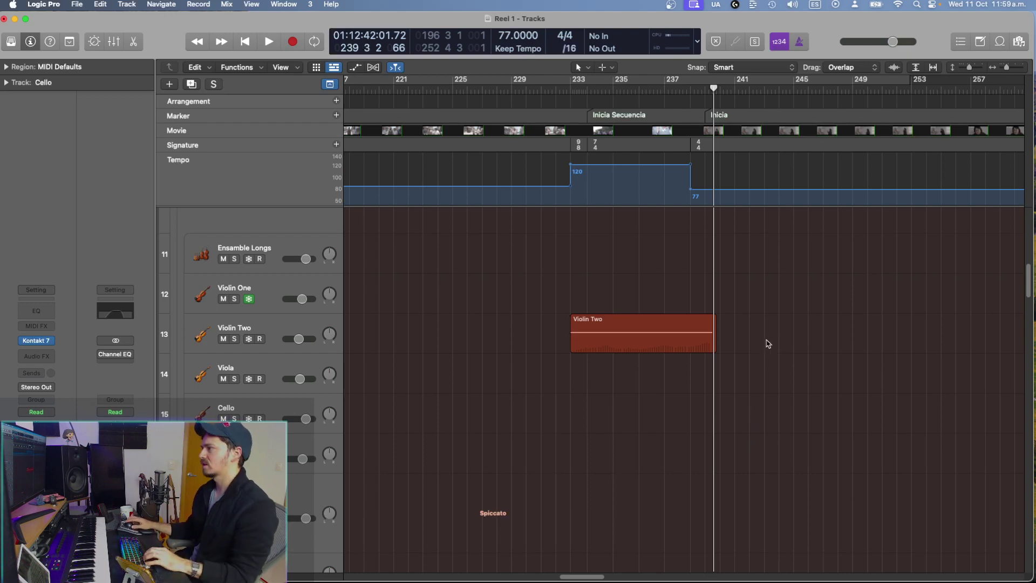
{"action": "scroll", "coordinate": [766, 339], "scroll_direction": "up", "scroll_amount": 8}
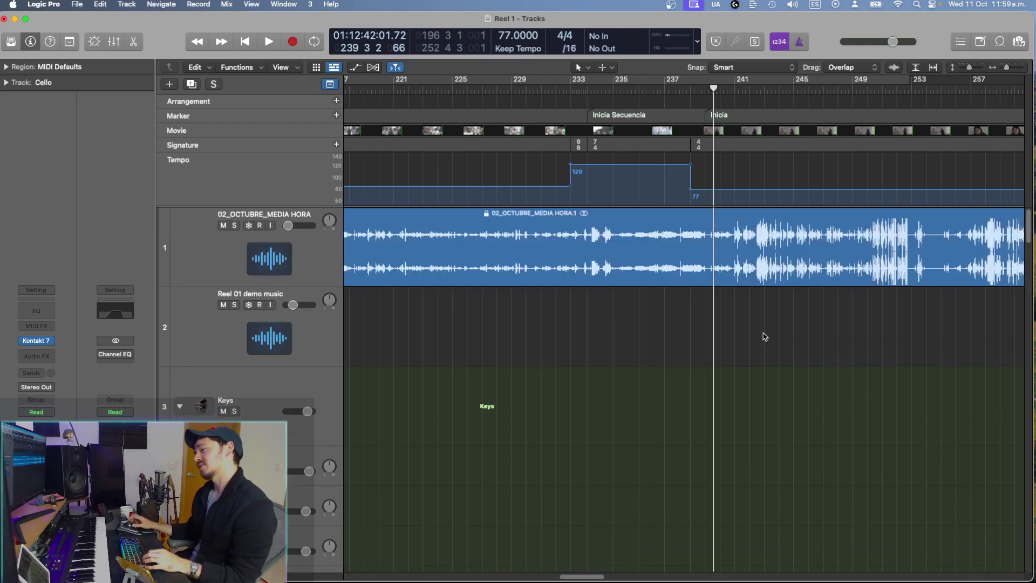
{"action": "scroll", "coordinate": [765, 337], "scroll_direction": "down", "scroll_amount": 4}
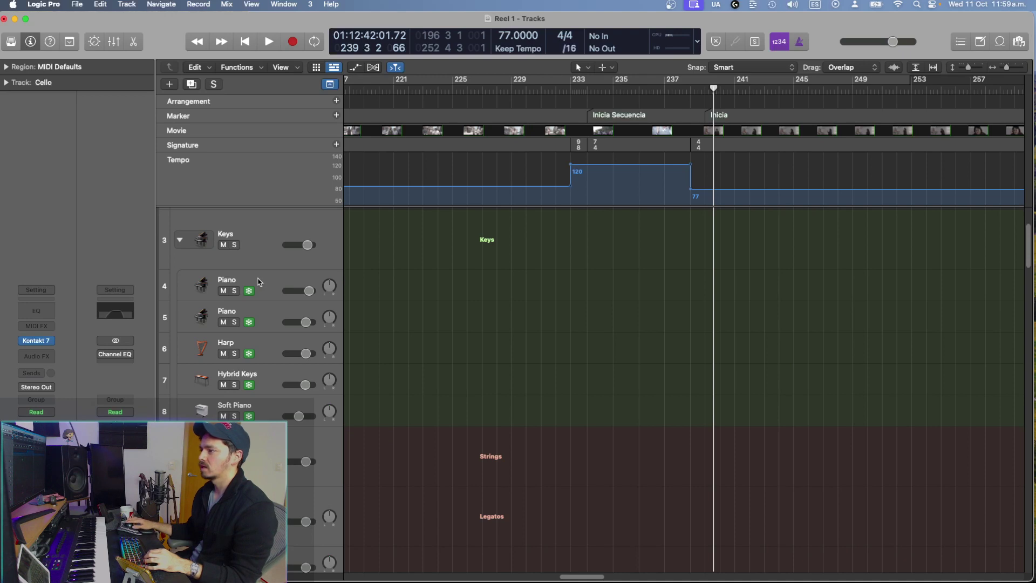
{"action": "left_click", "coordinate": [259, 281]}
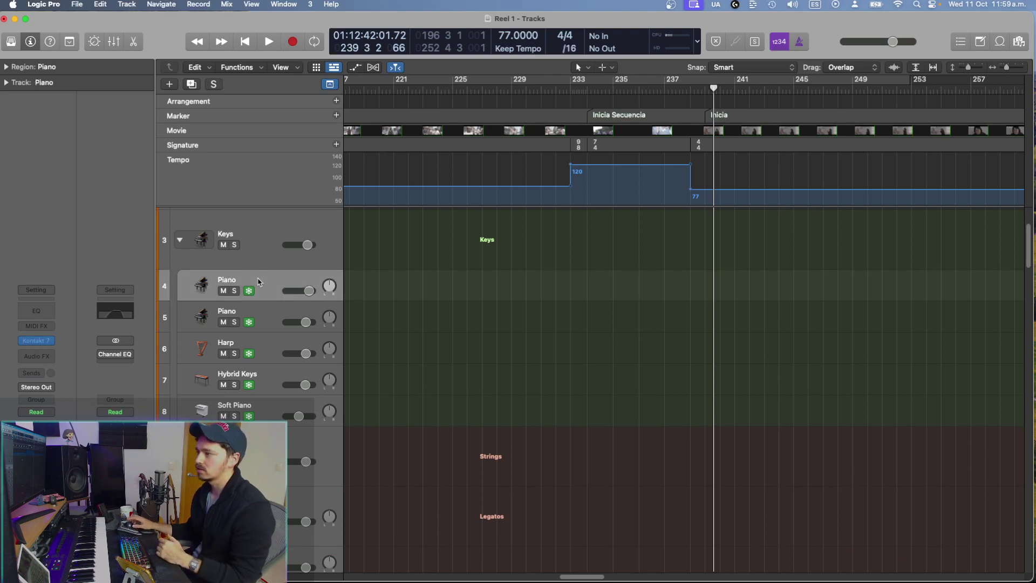
{"action": "left_click", "coordinate": [250, 293]}
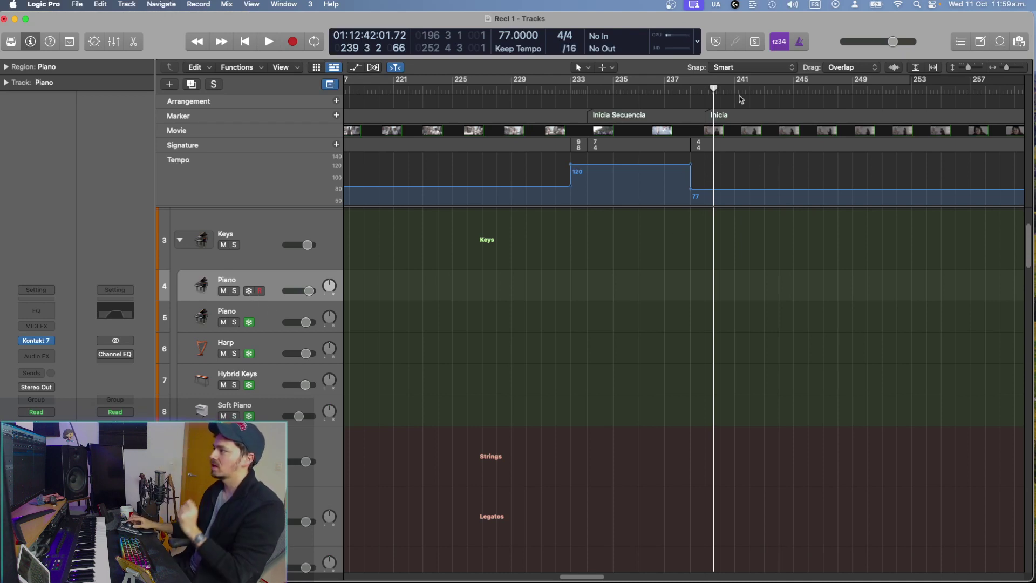
Step: Move the playhead between bars 238 and 239, leaving it at bar 239 where the Inicia marker starts
{"action": "scroll", "coordinate": [715, 143], "scroll_direction": "right", "scroll_amount": 2}
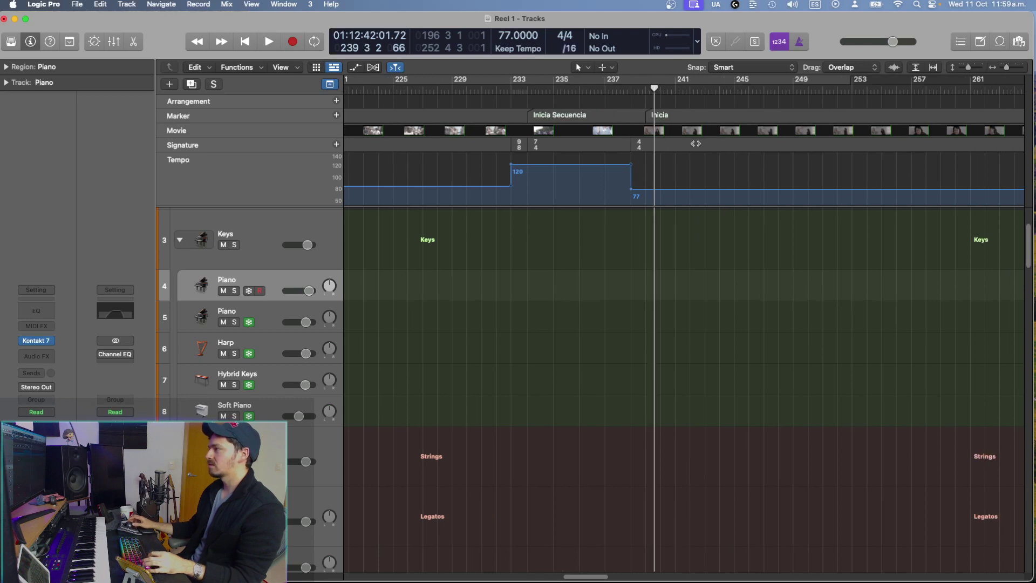
{"action": "key", "text": "super+Right"}
{"action": "key", "text": "super+Right"}
{"action": "key", "text": "super+Right"}
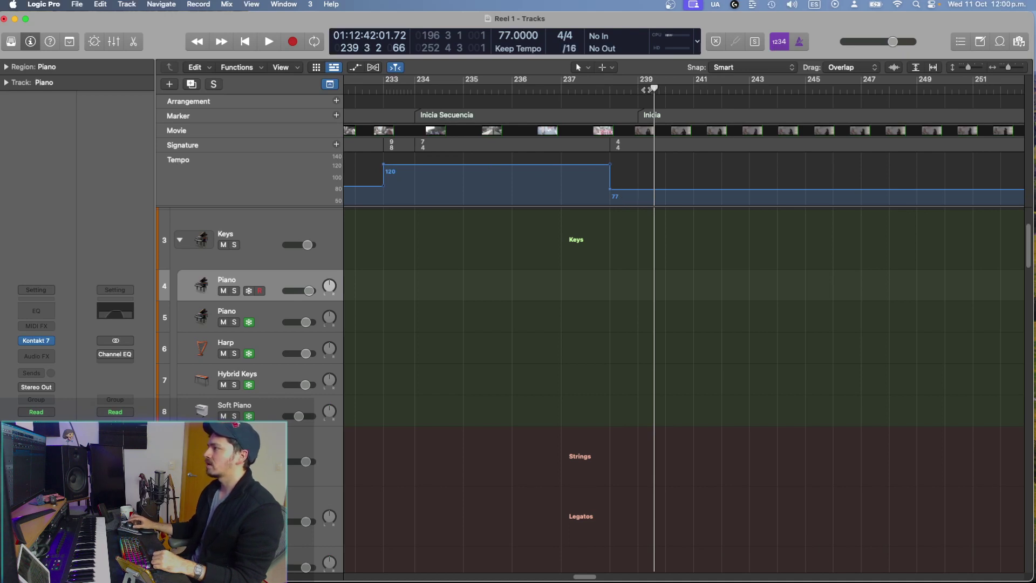
{"action": "left_click_drag", "start_coordinate": [649, 90], "coordinate": [638, 91]}
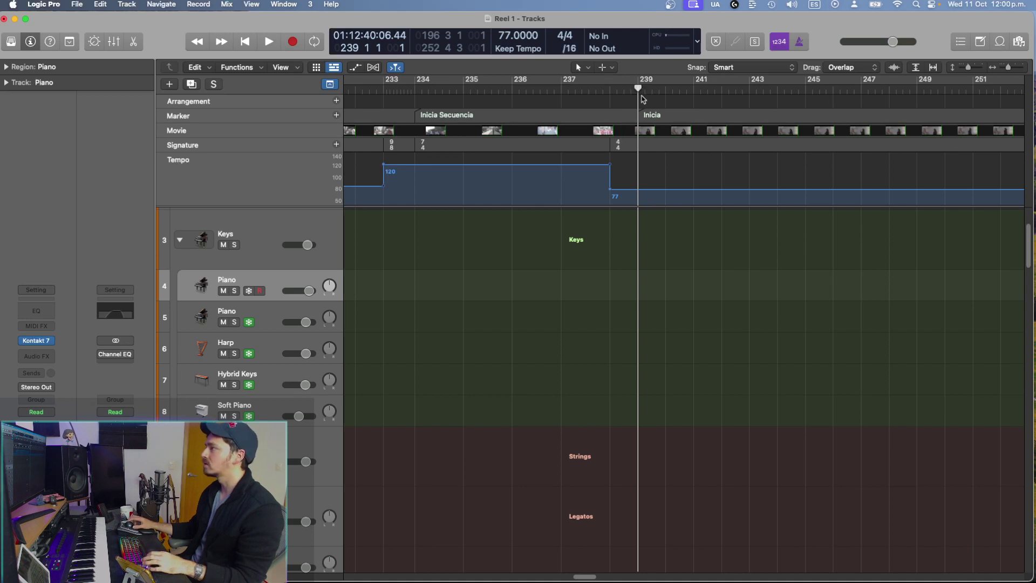
{"action": "left_click_drag", "start_coordinate": [636, 92], "coordinate": [611, 90]}
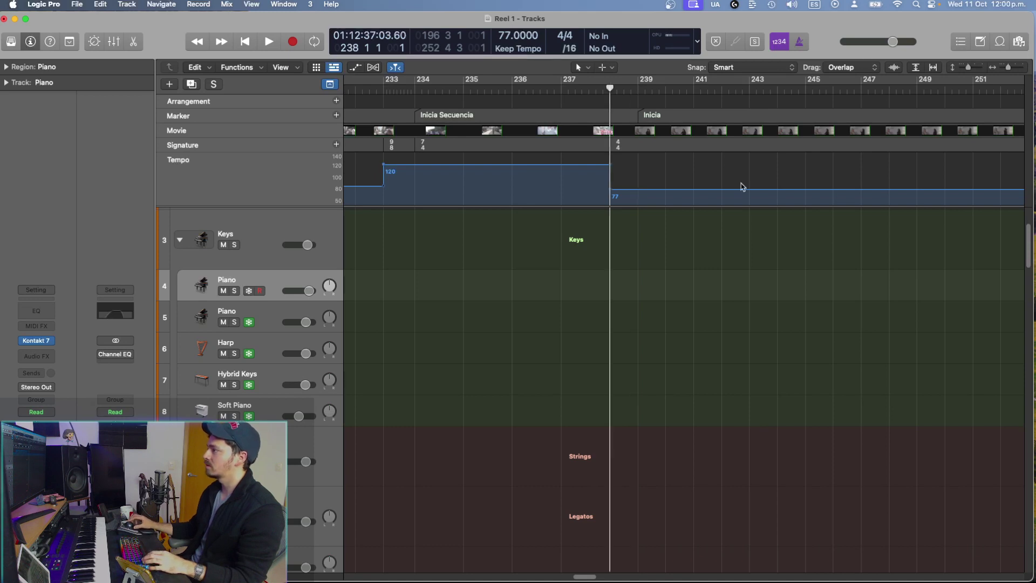
{"action": "scroll", "coordinate": [505, 138], "scroll_direction": "right", "scroll_amount": 3}
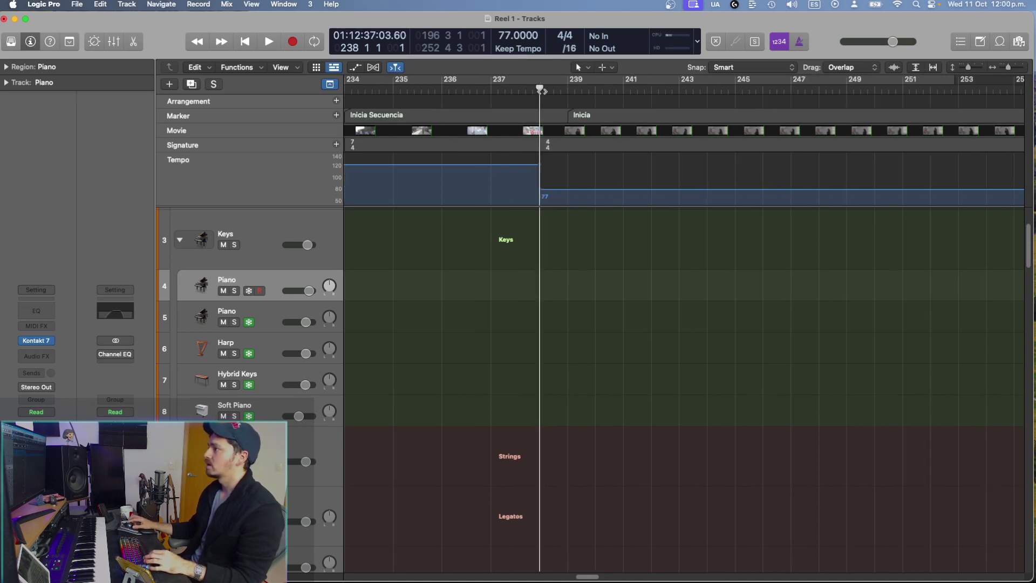
{"action": "left_click_drag", "start_coordinate": [542, 90], "coordinate": [569, 91]}
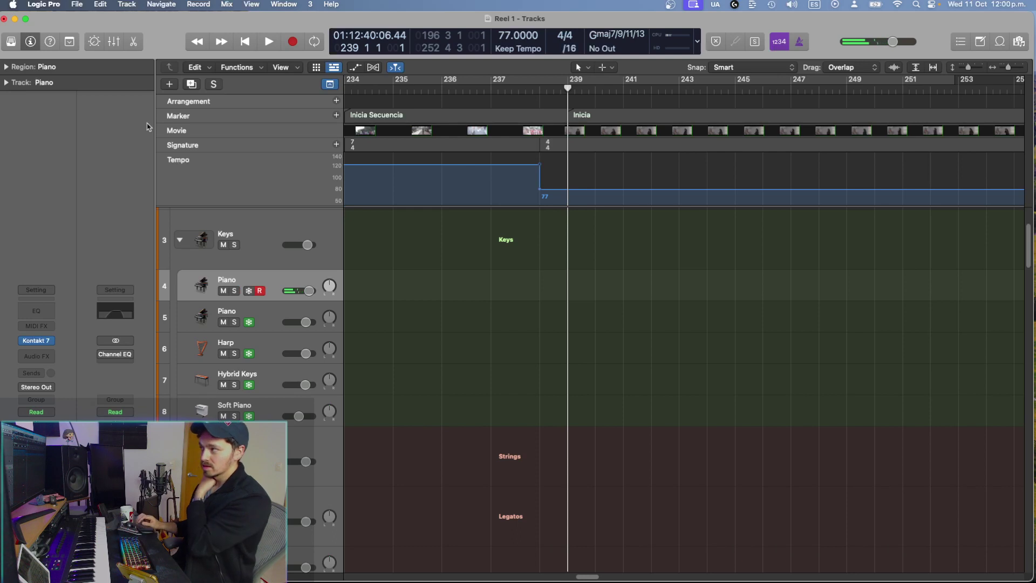
Step: Solo the record-enabled Piano track with the 02_OCTUBRE_MEDIA HORA audio in view around bar 239
{"action": "scroll", "coordinate": [386, 189], "scroll_direction": "up", "scroll_amount": 3}
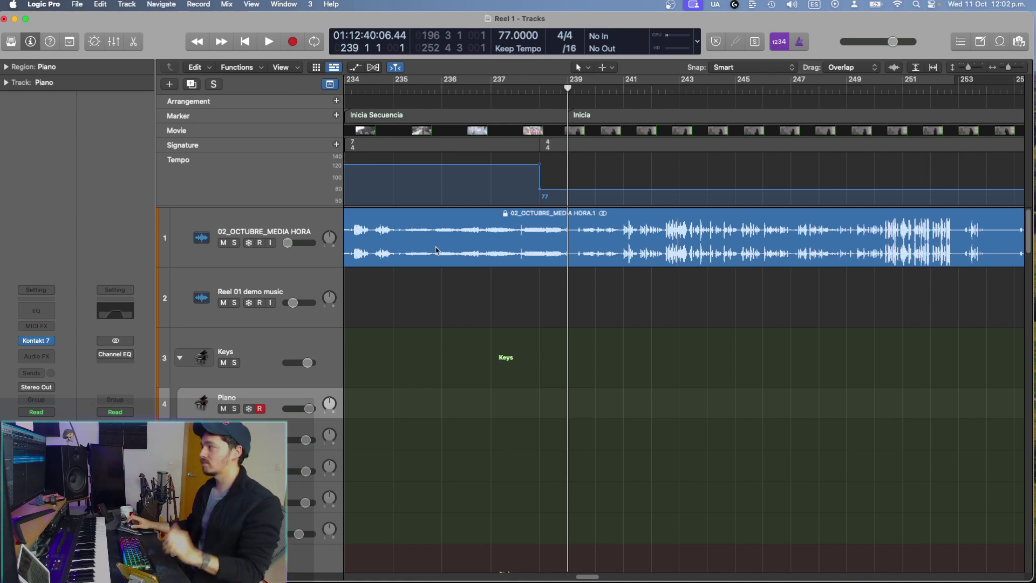
{"action": "scroll", "coordinate": [446, 250], "scroll_direction": "right", "scroll_amount": 3}
{"action": "scroll", "coordinate": [447, 250], "scroll_direction": "right", "scroll_amount": 1}
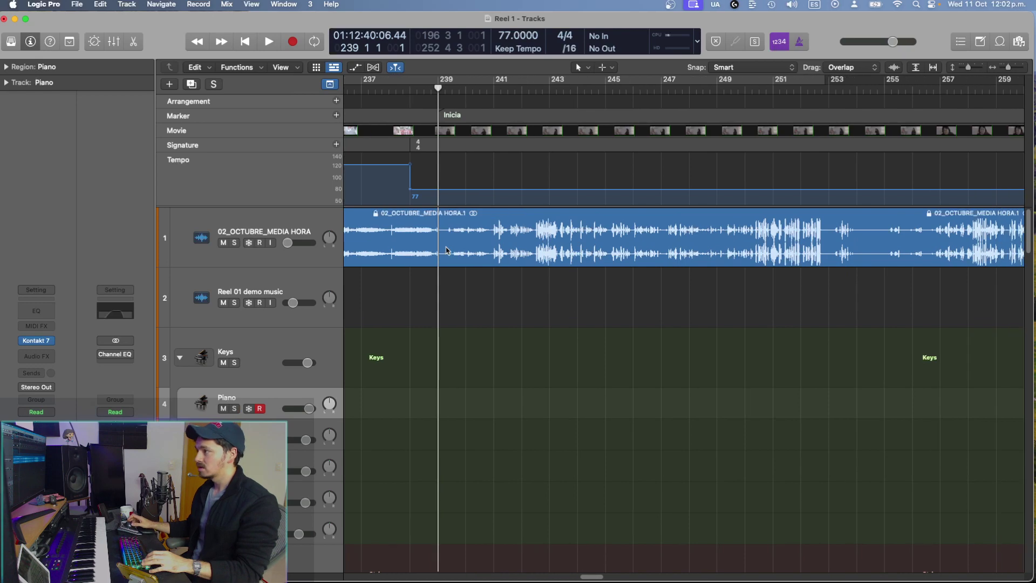
{"action": "scroll", "coordinate": [444, 248], "scroll_direction": "left", "scroll_amount": 1}
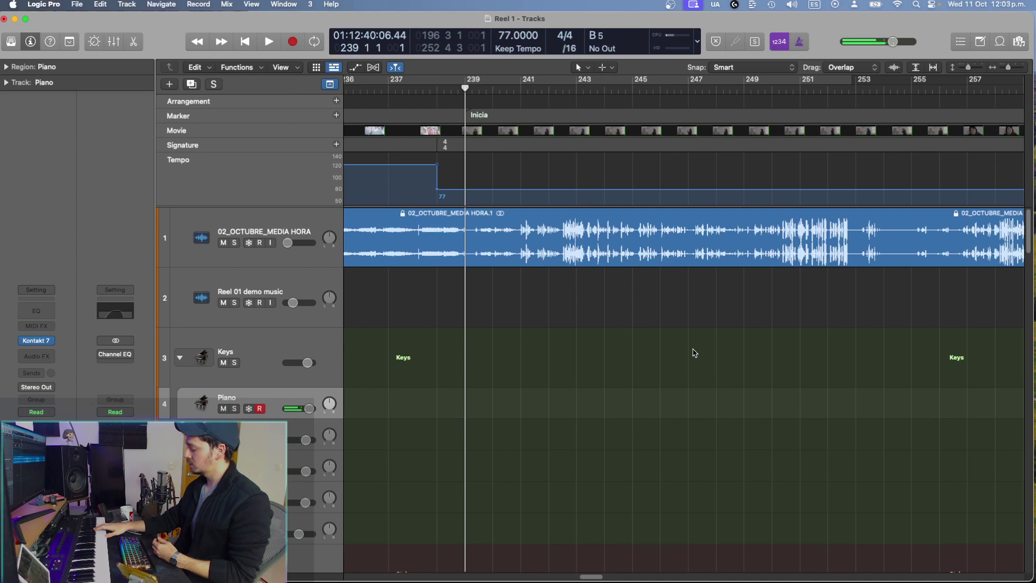
{"action": "key", "text": "s"}
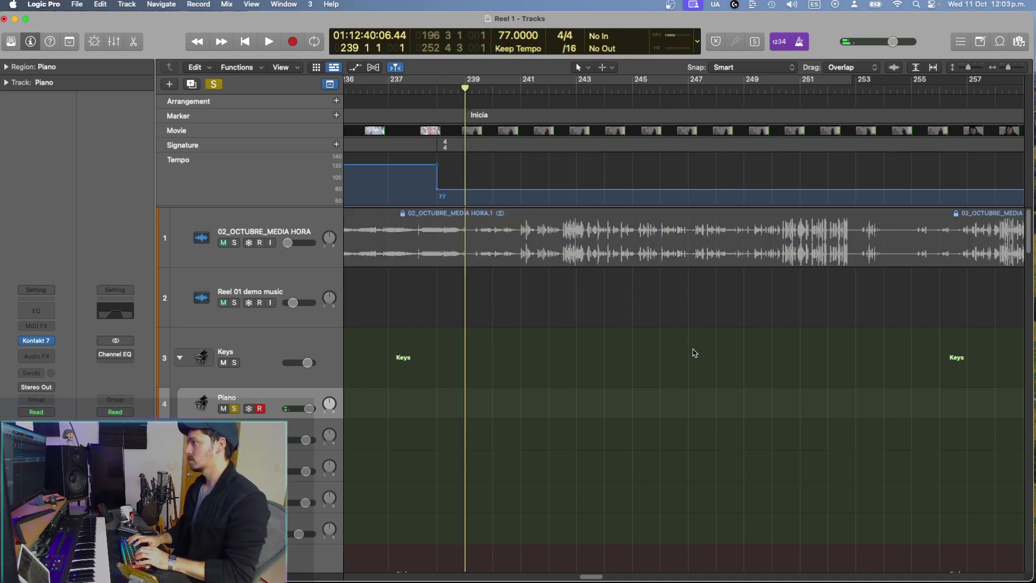
Step: Play along on the Piano track from around bar 239 to bar 256 and capture the performance as a MIDI region
{"action": "key", "text": "space"}
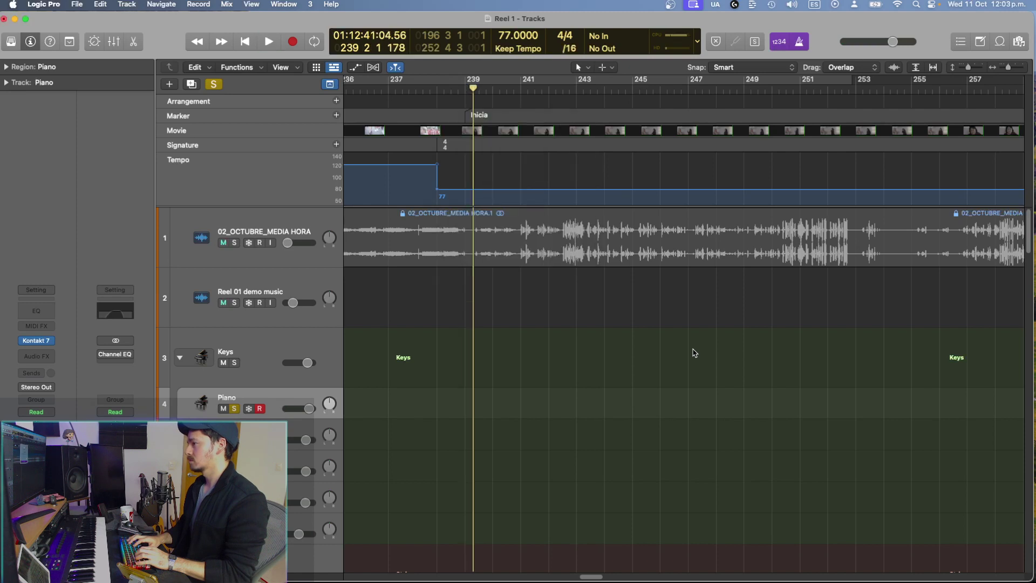
{"action": "key", "text": "Return"}
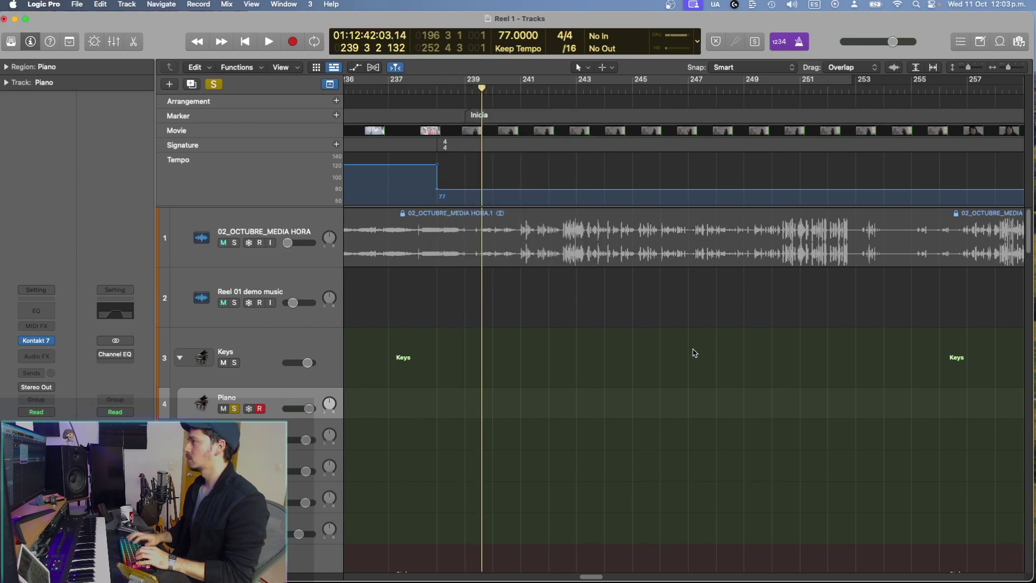
{"action": "left_click", "coordinate": [695, 320], "text": "shift"}
{"action": "key", "text": "space"}
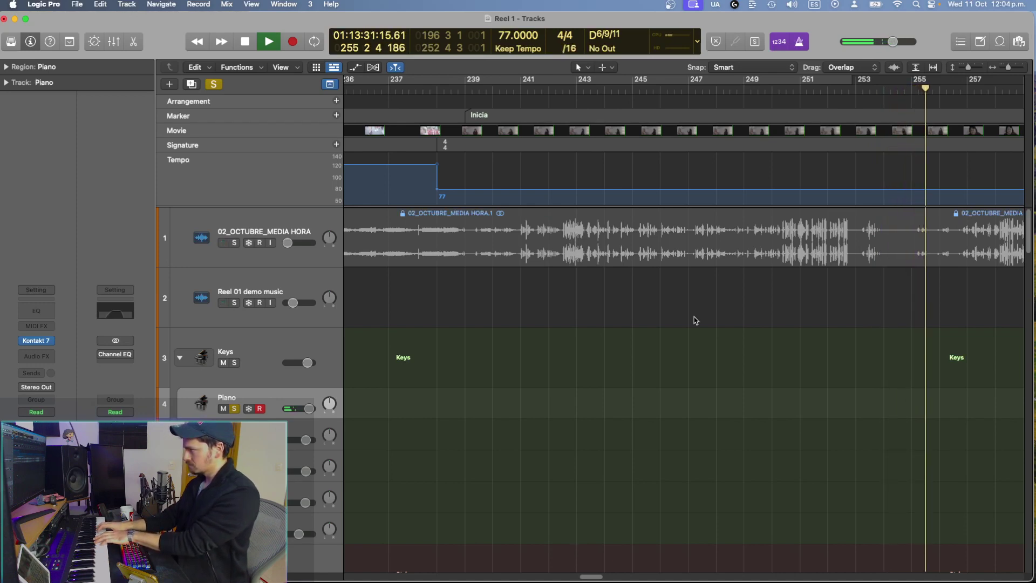
{"action": "key", "text": "space"}
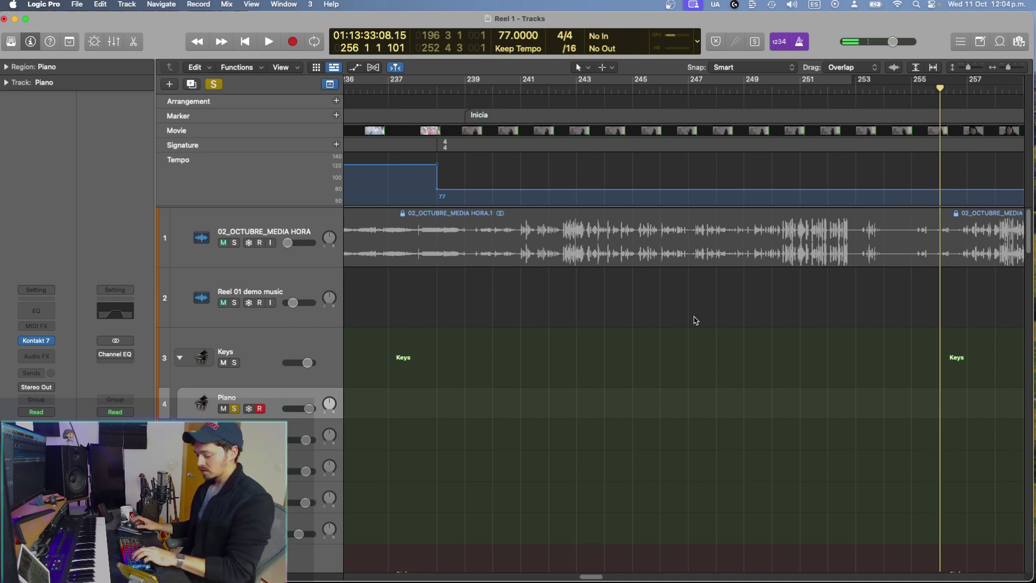
{"action": "key", "text": "shift+r"}
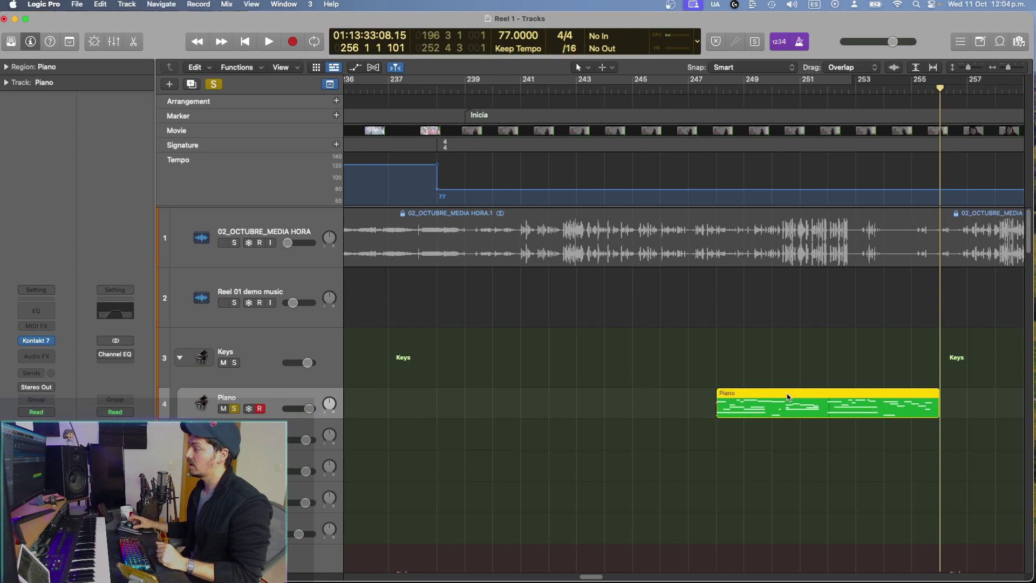
Step: Move the captured Piano region to start at the Inicia marker at bar 239 and open it in the Piano Roll
{"action": "left_click_drag", "start_coordinate": [786, 401], "coordinate": [537, 411]}
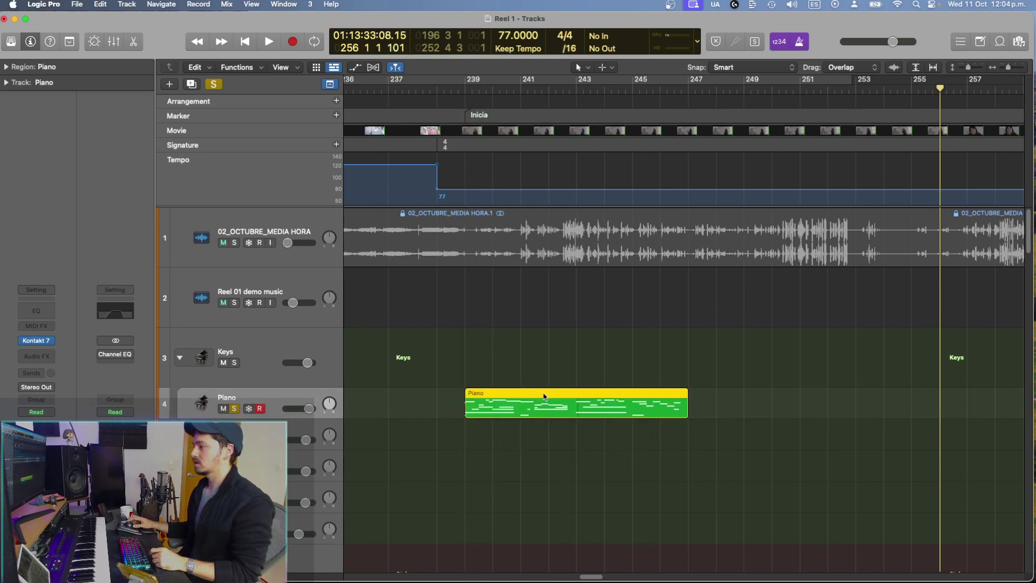
{"action": "double_click", "coordinate": [545, 398]}
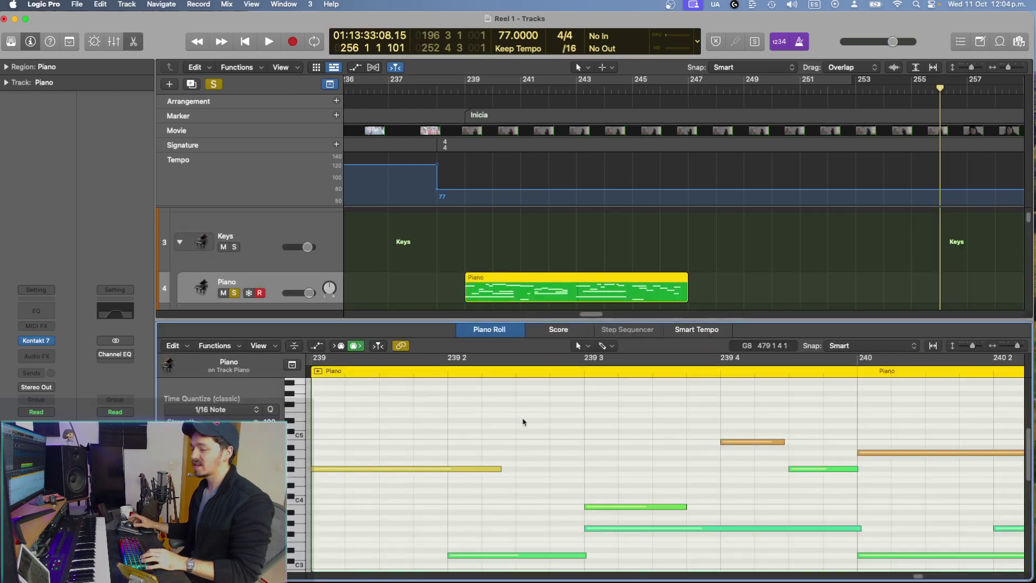
{"action": "scroll", "coordinate": [523, 422], "scroll_direction": "down", "scroll_amount": 3}
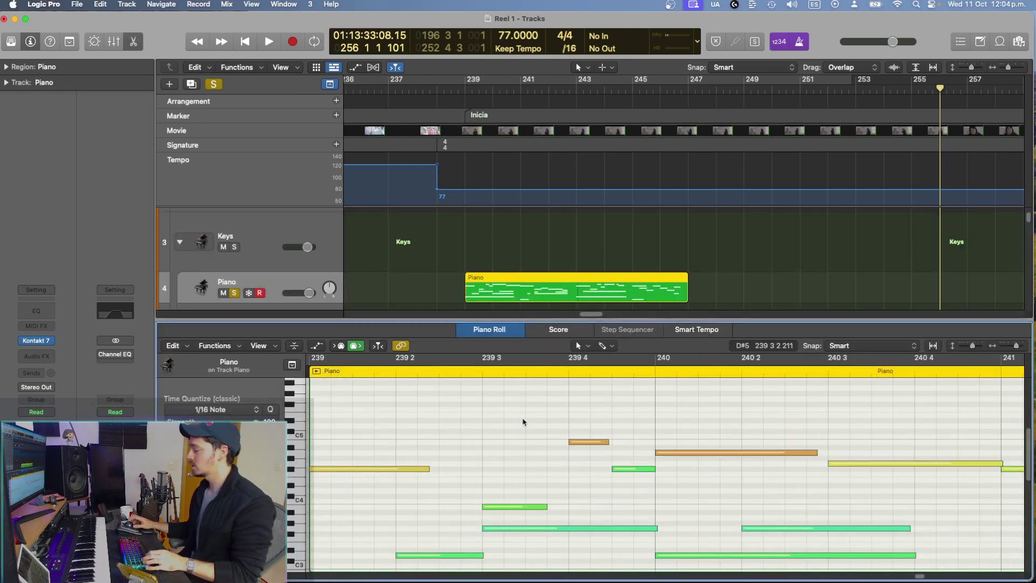
{"action": "key", "text": "super+Left"}
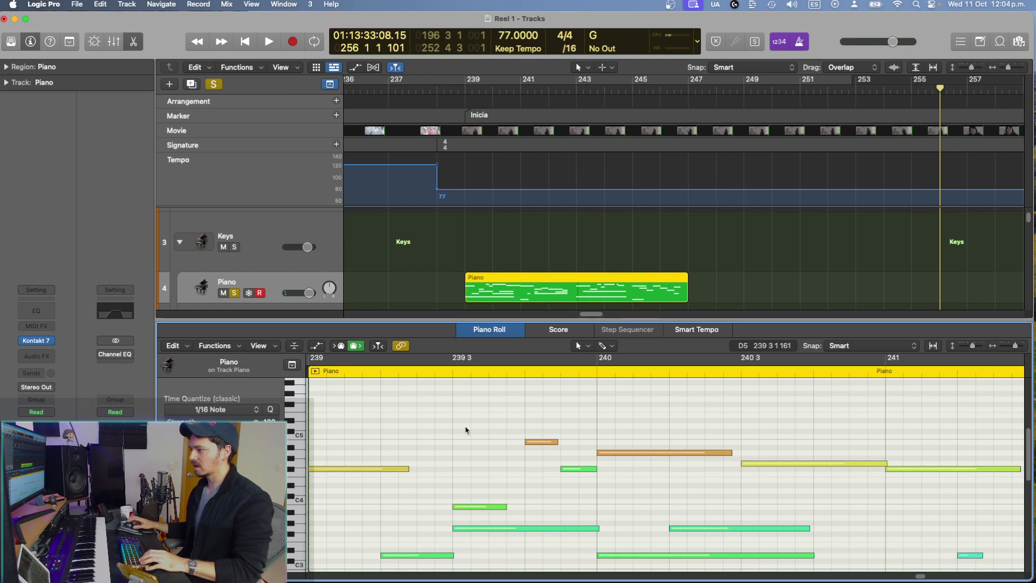
Step: Restart playback of the Piano region from progressively earlier points, leaving the playhead at bar 238
{"action": "left_click", "coordinate": [483, 287]}
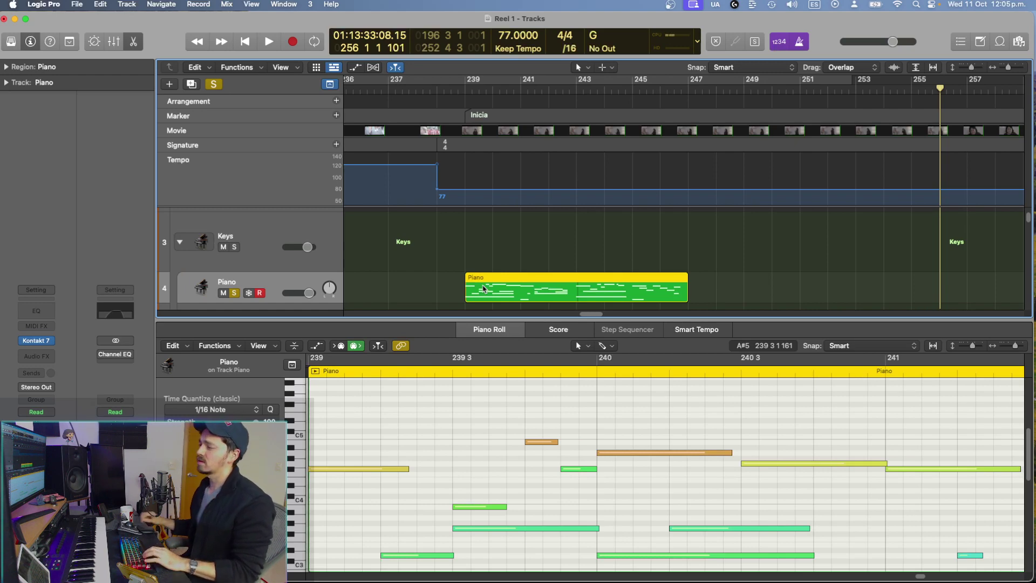
{"action": "key", "text": "space"}
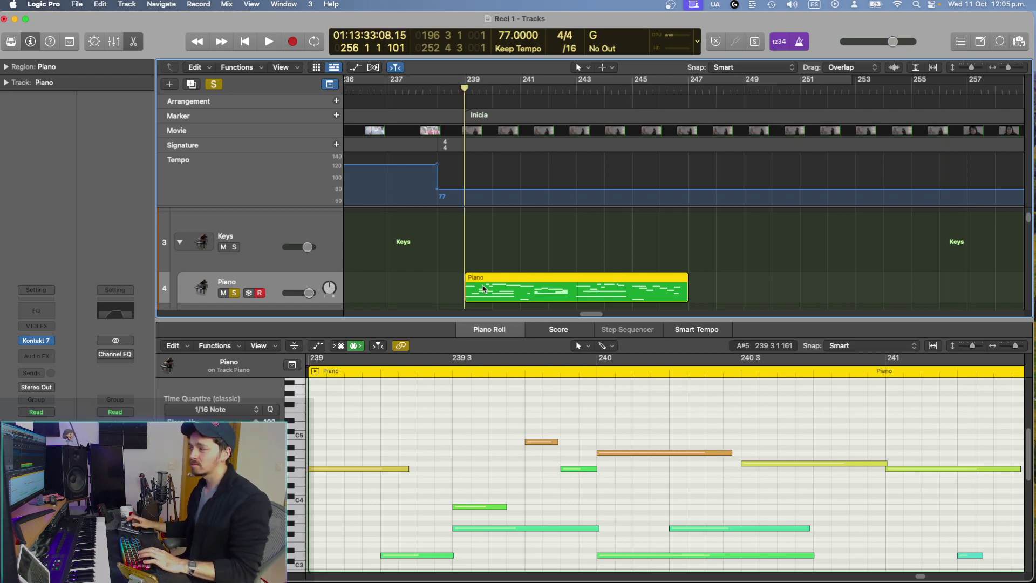
{"action": "key", "text": "Return"}
{"action": "key", "text": "space"}
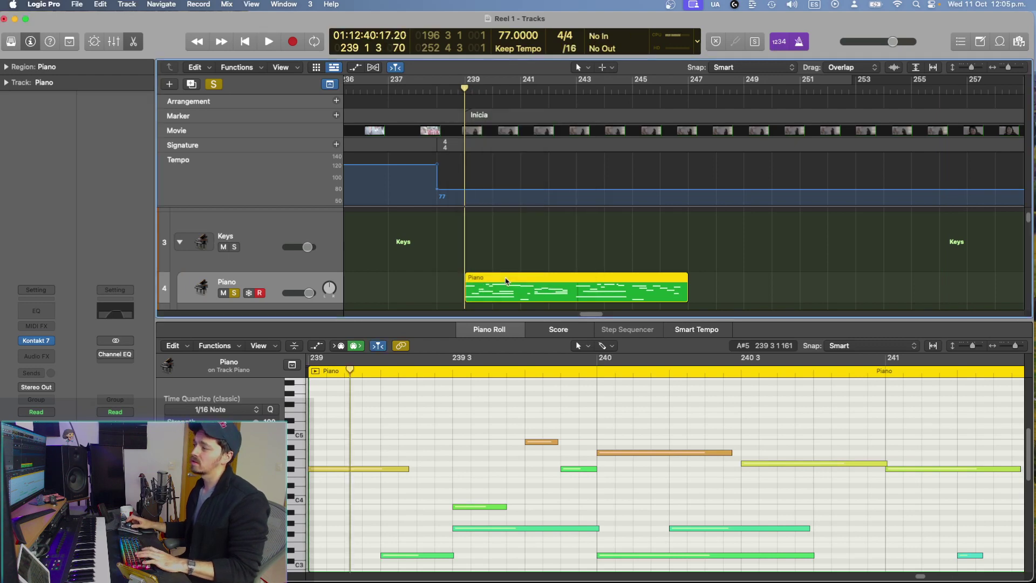
{"action": "key", "text": "Return"}
{"action": "left_click", "coordinate": [454, 273]}
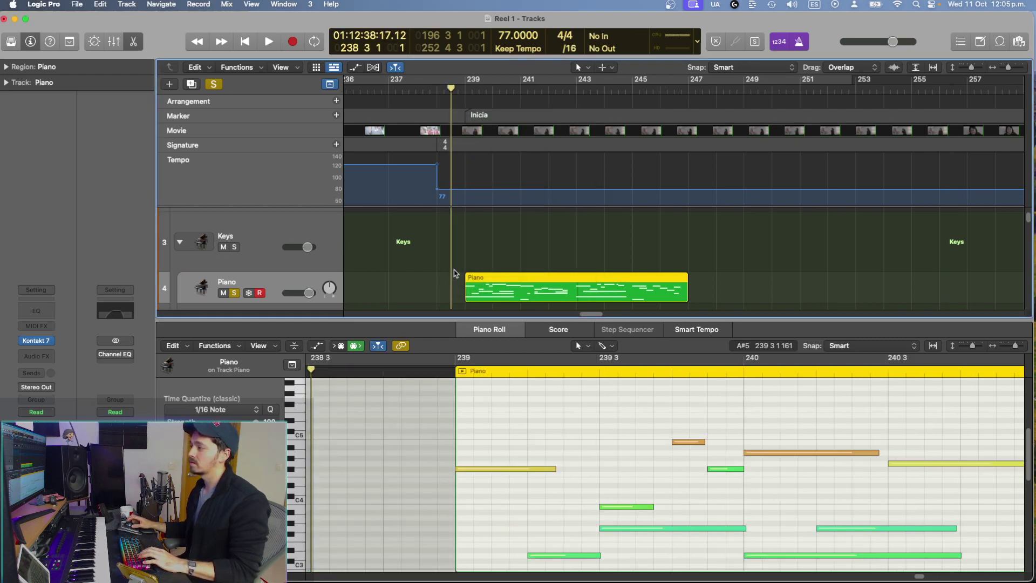
{"action": "key", "text": "space"}
{"action": "key", "text": "Return"}
{"action": "key", "text": "space"}
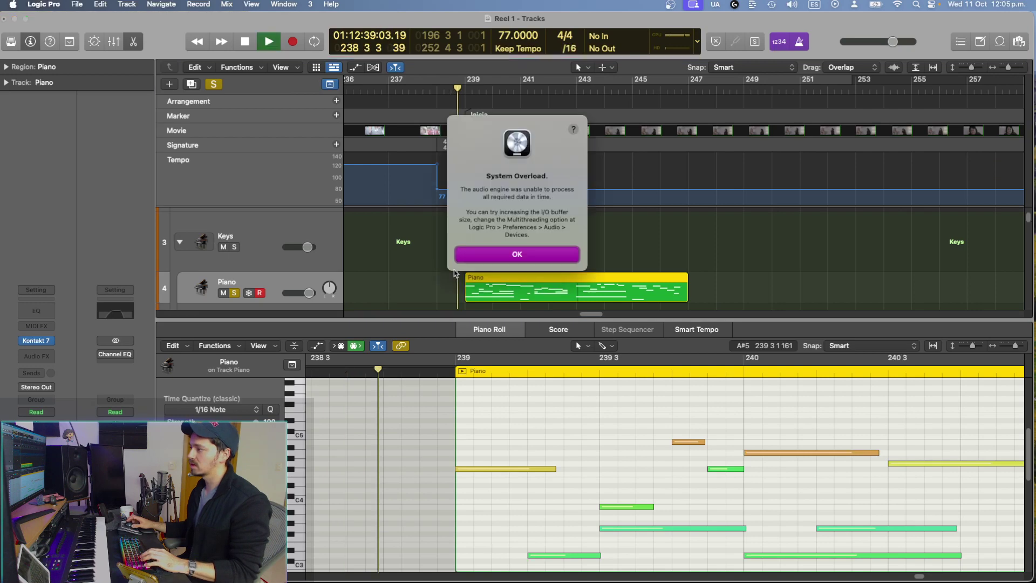
{"action": "key", "text": "Return"}
{"action": "left_click", "coordinate": [445, 277]}
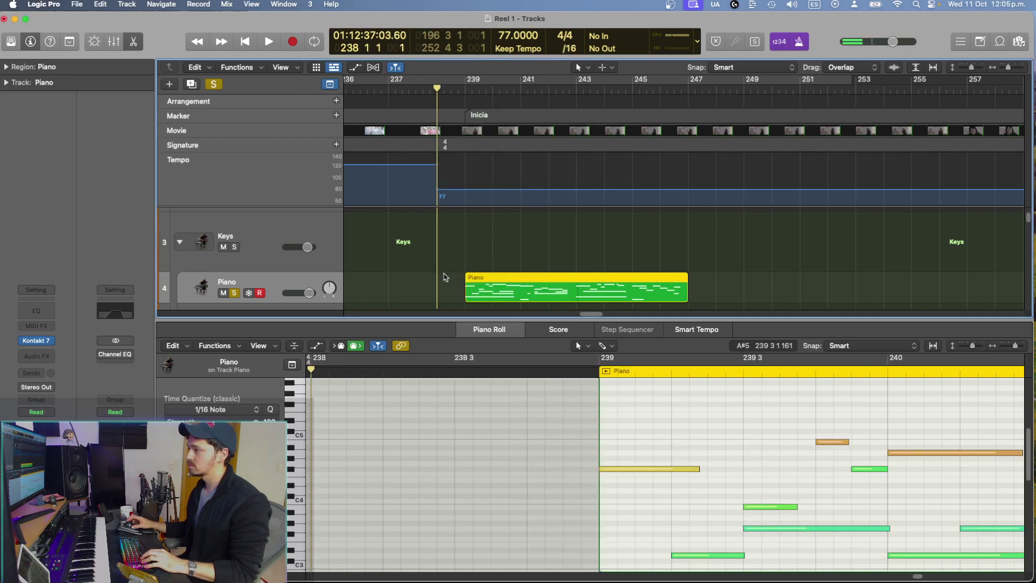
Step: Play the Piano region from bar 238 with its lower notes in view, stopping early in bar 242
{"action": "key", "text": "space"}
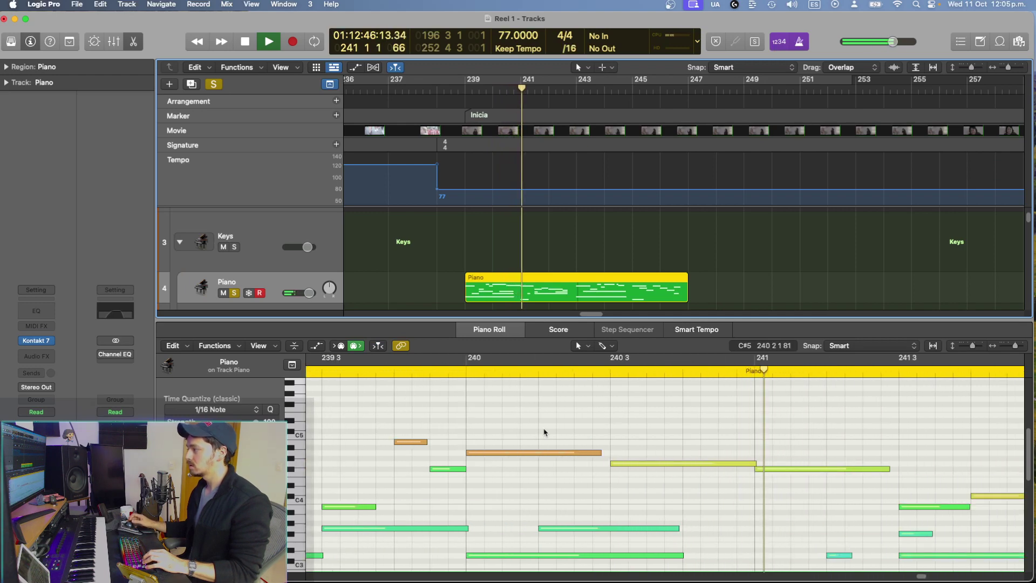
{"action": "scroll", "coordinate": [544, 431], "scroll_direction": "down", "scroll_amount": 5}
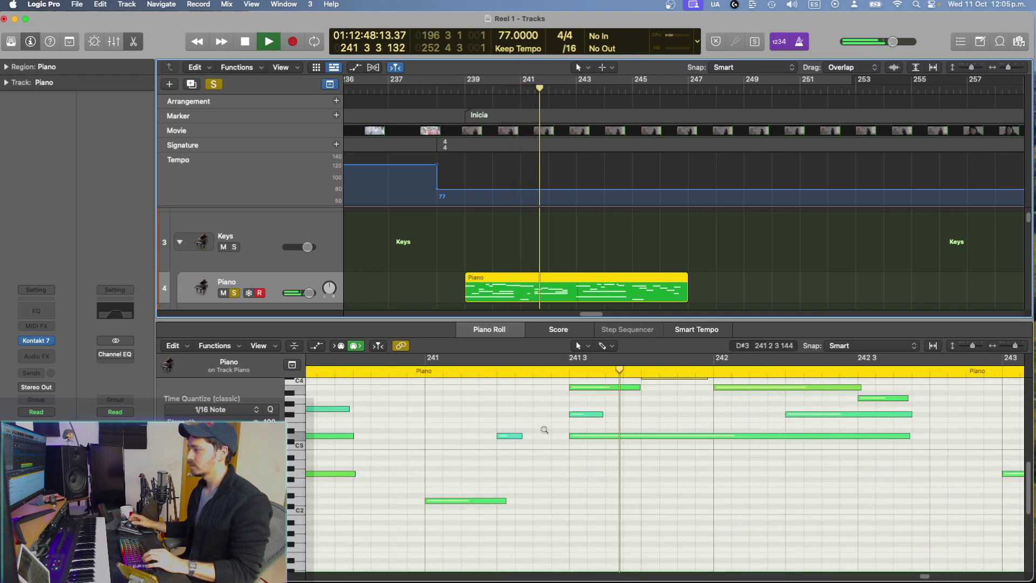
{"action": "scroll", "coordinate": [545, 433], "scroll_direction": "up", "scroll_amount": 3}
{"action": "key", "text": "space"}
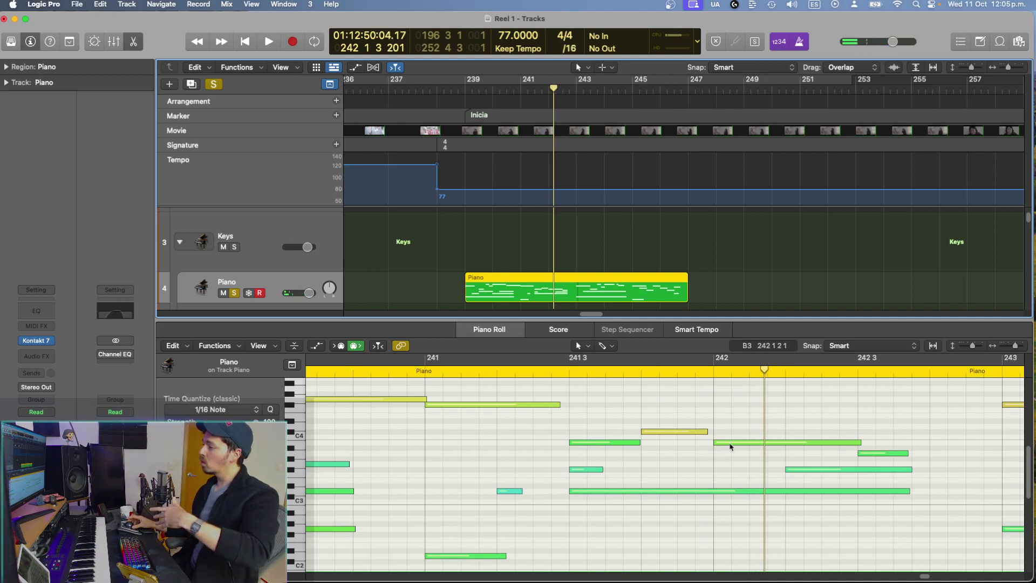
Step: Lower the long upper note at bar 242 and the short note after beat 3 by two semitones each
{"action": "left_click_drag", "start_coordinate": [731, 446], "coordinate": [734, 457]}
{"action": "left_click", "coordinate": [872, 453]}
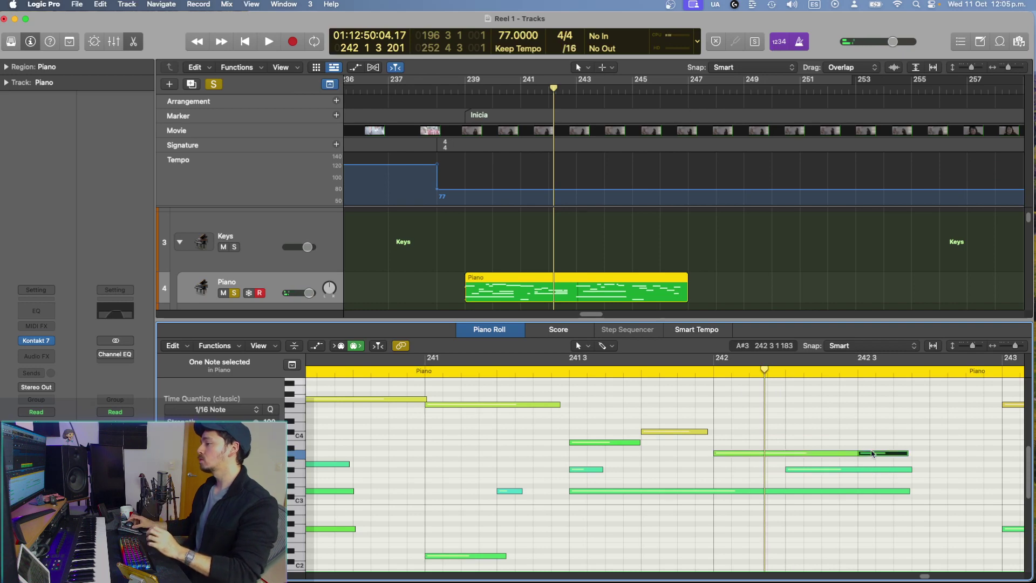
{"action": "left_click_drag", "start_coordinate": [872, 453], "coordinate": [875, 467]}
Step: Play back the edited notes from the end of bar 240 into bar 244, following the upper notes
{"action": "left_click", "coordinate": [405, 463]}
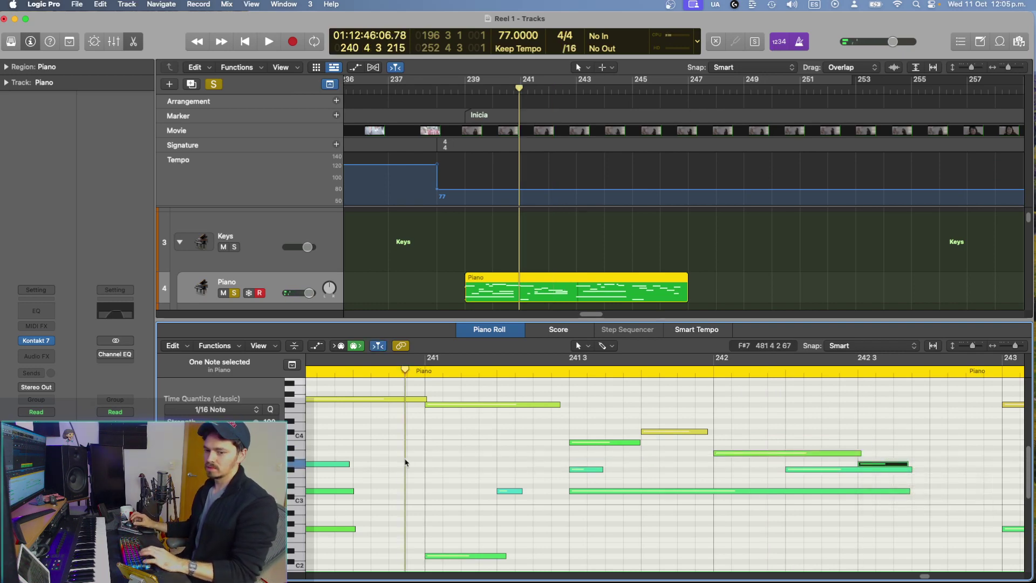
{"action": "key", "text": "space"}
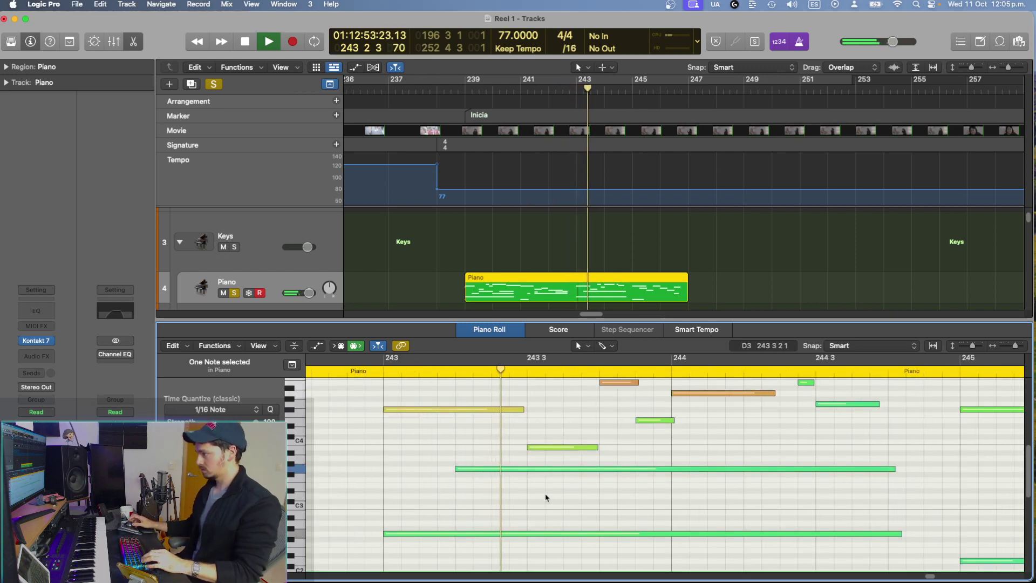
{"action": "scroll", "coordinate": [546, 498], "scroll_direction": "up", "scroll_amount": 3}
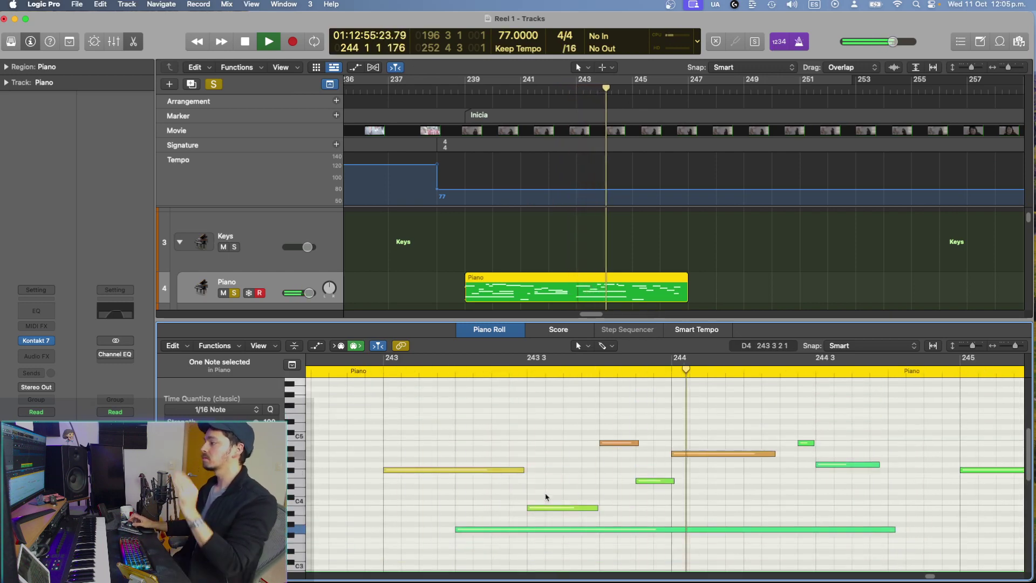
{"action": "key", "text": "space"}
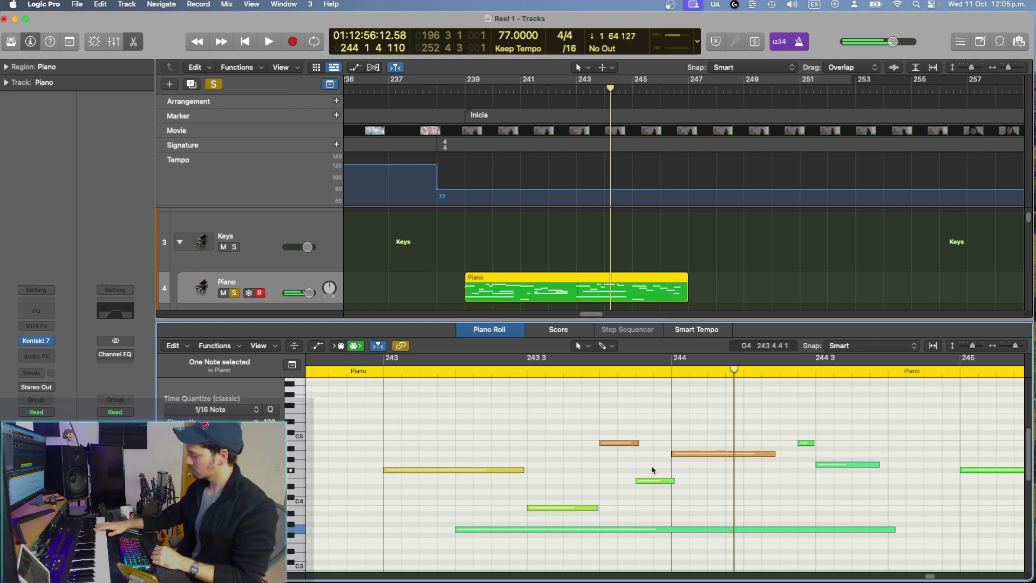
Step: Raise the short note just before bar 244 by two semitones and audition it from the end of bar 242
{"action": "left_click", "coordinate": [645, 486]}
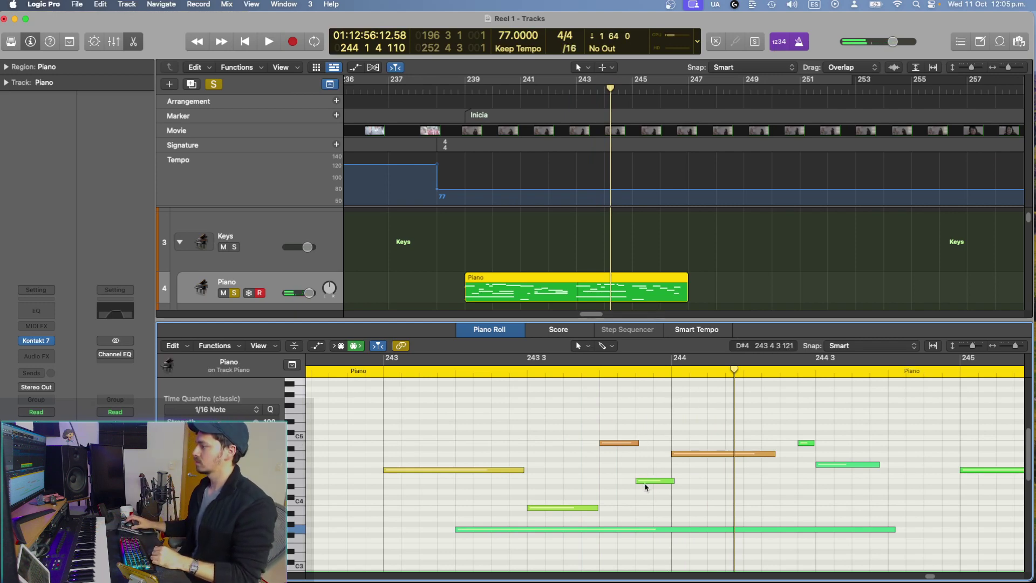
{"action": "left_click_drag", "start_coordinate": [646, 483], "coordinate": [646, 471]}
{"action": "left_click", "coordinate": [363, 400], "text": "shift"}
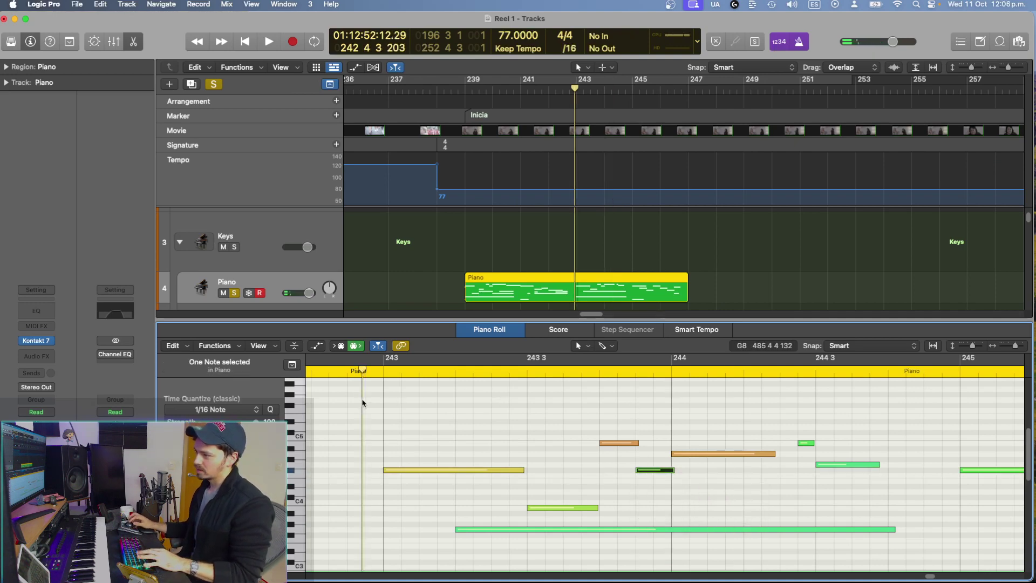
{"action": "key", "text": "space"}
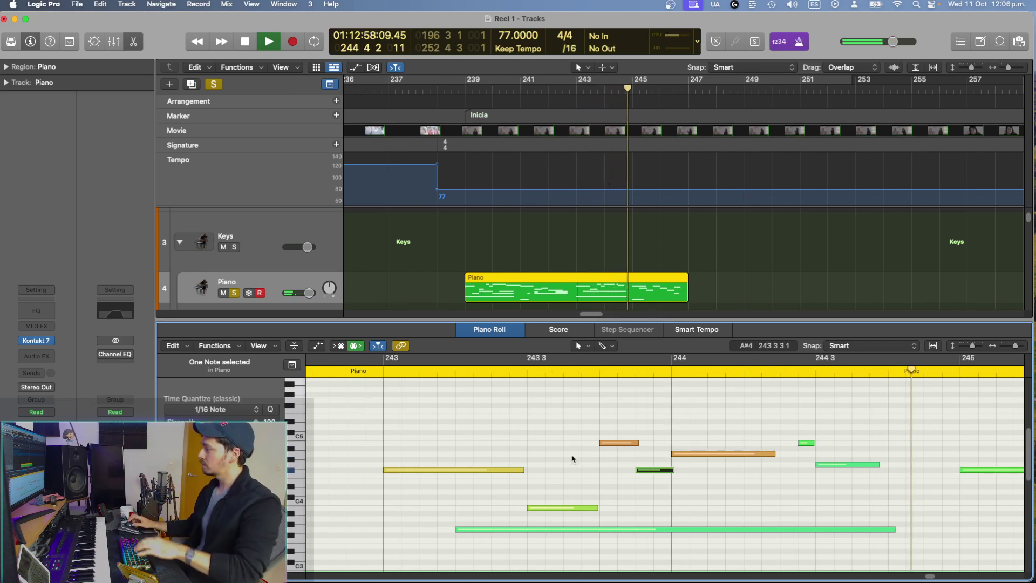
{"action": "key", "text": "space"}
Step: Select the two short notes around beat 3 of bar 244, play the rest of the region, and close the Piano Roll
{"action": "left_click_drag", "start_coordinate": [798, 488], "coordinate": [871, 434]}
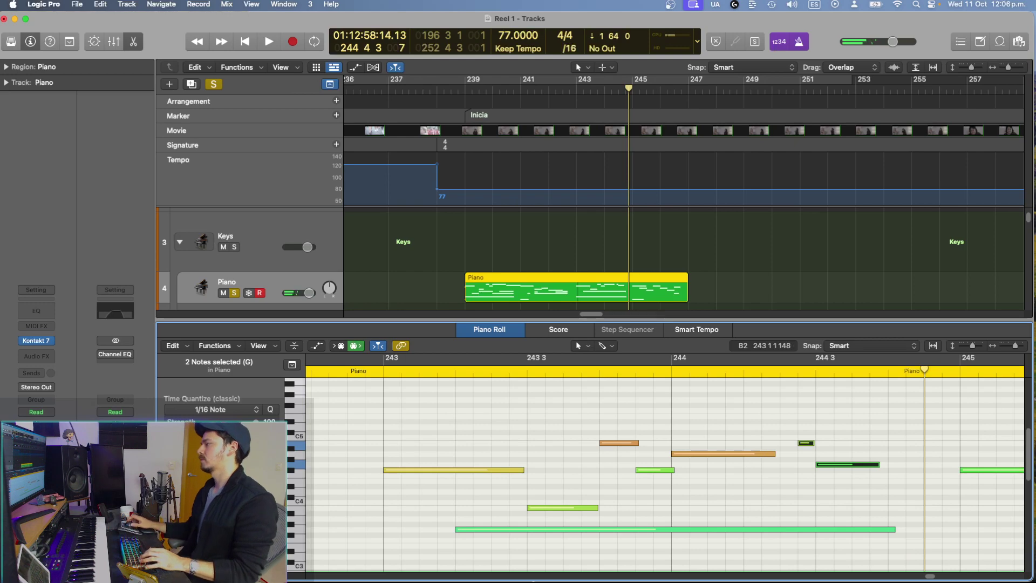
{"action": "key", "text": "space"}
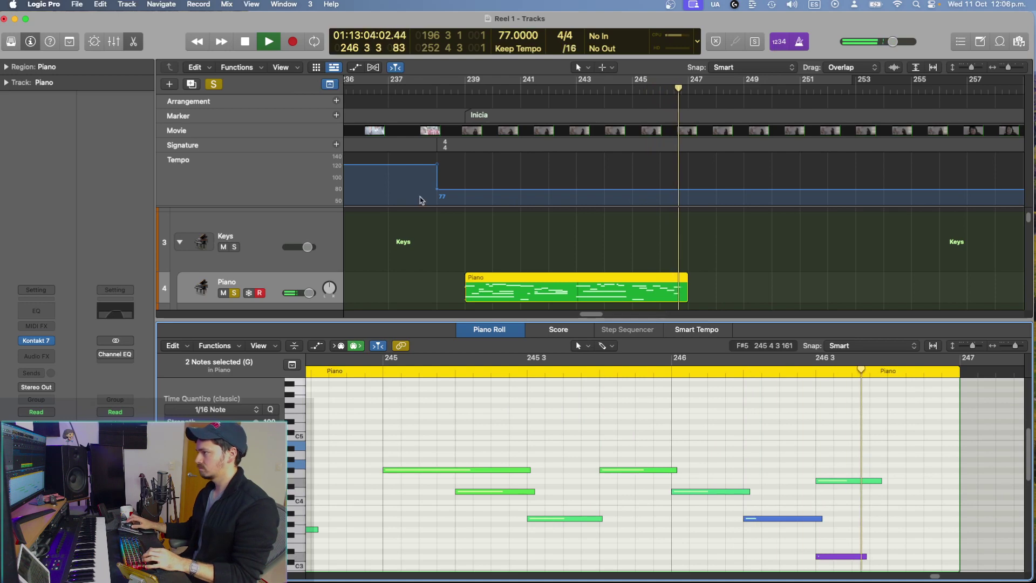
{"action": "key", "text": "space"}
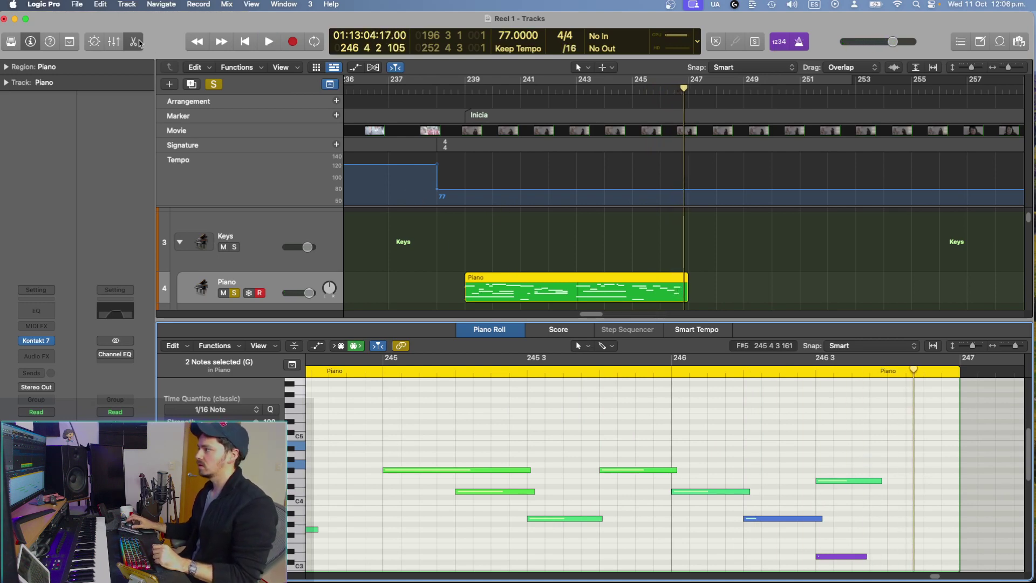
{"action": "key", "text": "e"}
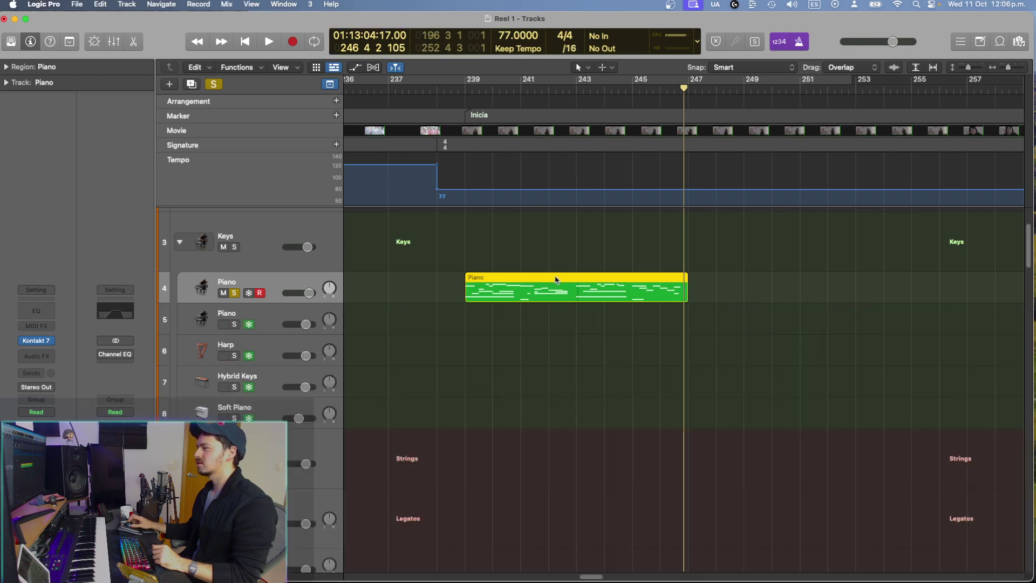
Step: Move the Piano region to start at bar 241 and turn off the Piano track's solo
{"action": "left_click", "coordinate": [500, 241]}
{"action": "left_click_drag", "start_coordinate": [515, 301], "coordinate": [561, 295]}
{"action": "left_click", "coordinate": [640, 259]}
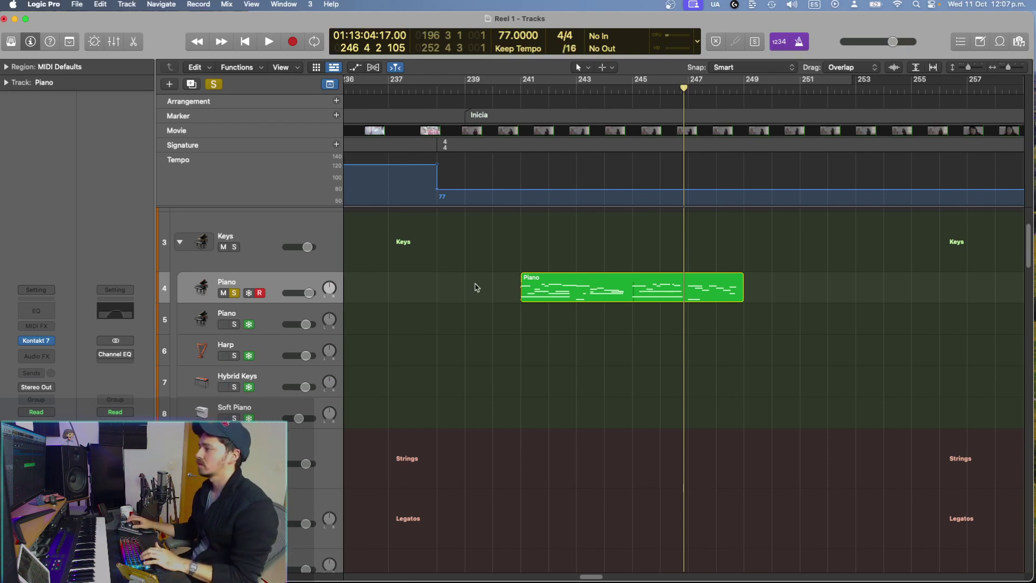
{"action": "key", "text": "s"}
Step: Play the unsoloed arrangement from bar 237 with the 02_OCTUBRE_MEDIA HORA audio and the Piano region in view
{"action": "scroll", "coordinate": [386, 274], "scroll_direction": "left", "scroll_amount": 2}
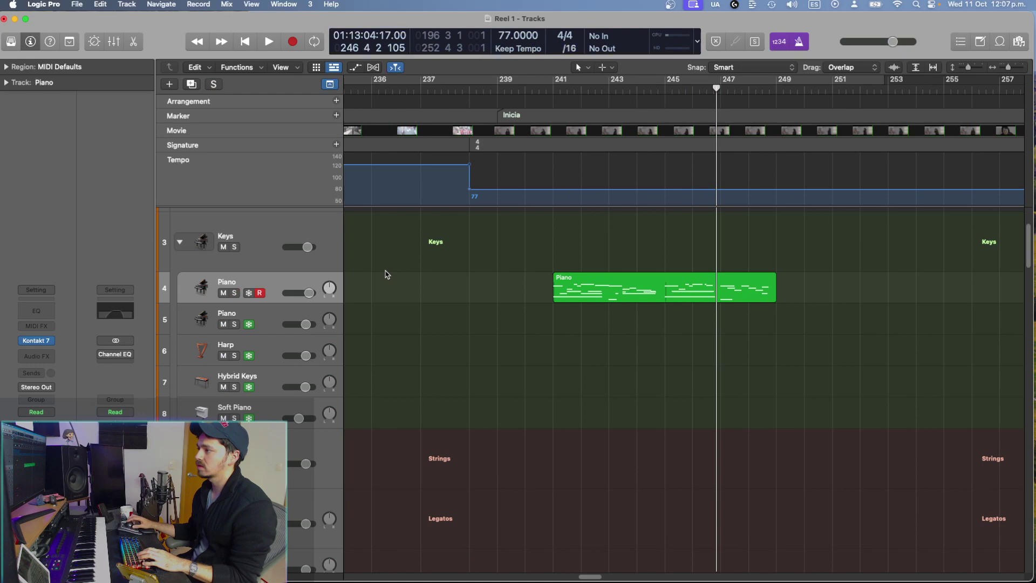
{"action": "left_click", "coordinate": [422, 271]}
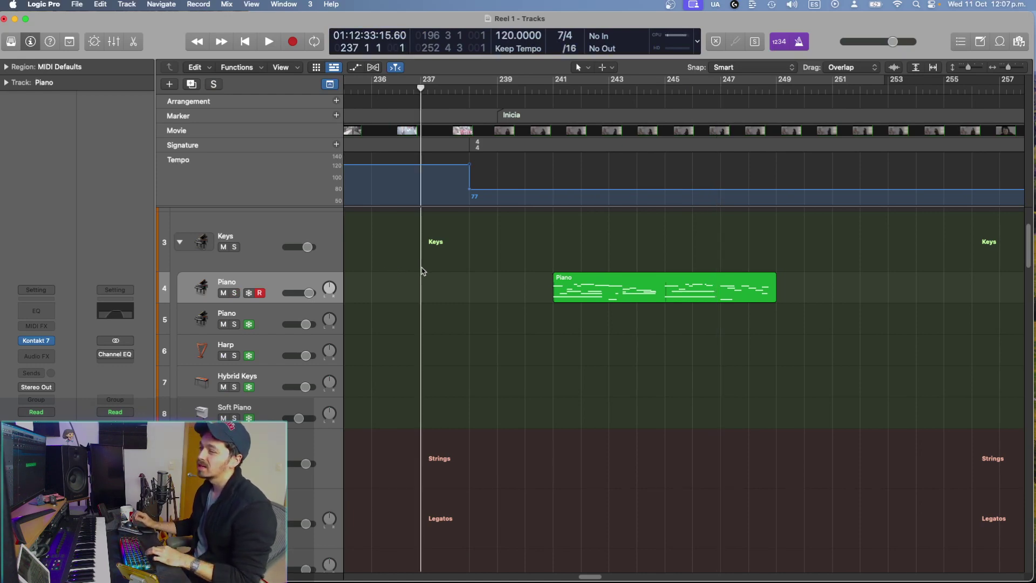
{"action": "scroll", "coordinate": [418, 272], "scroll_direction": "up", "scroll_amount": 4}
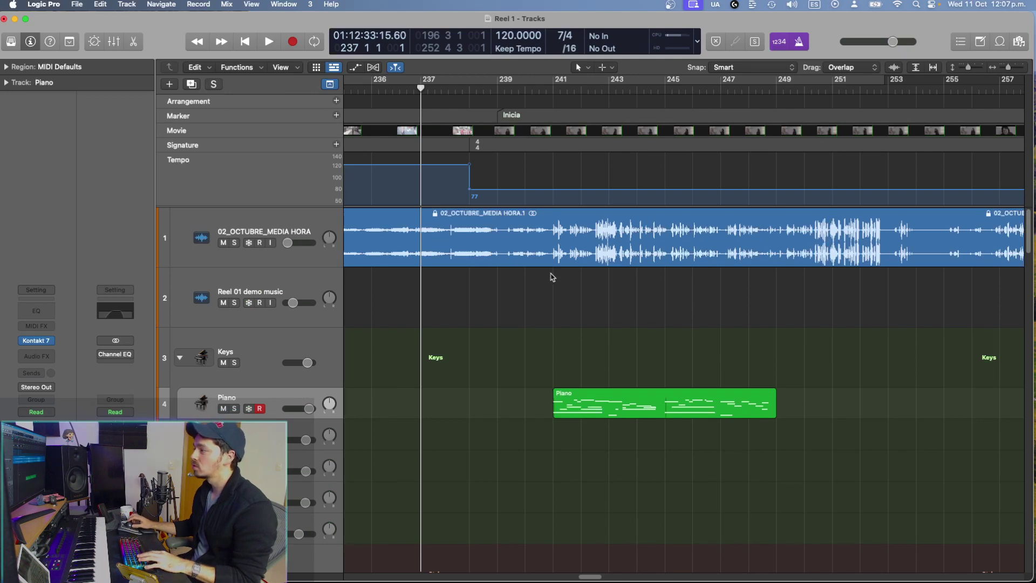
{"action": "key", "text": "space"}
{"action": "key", "text": "space"}
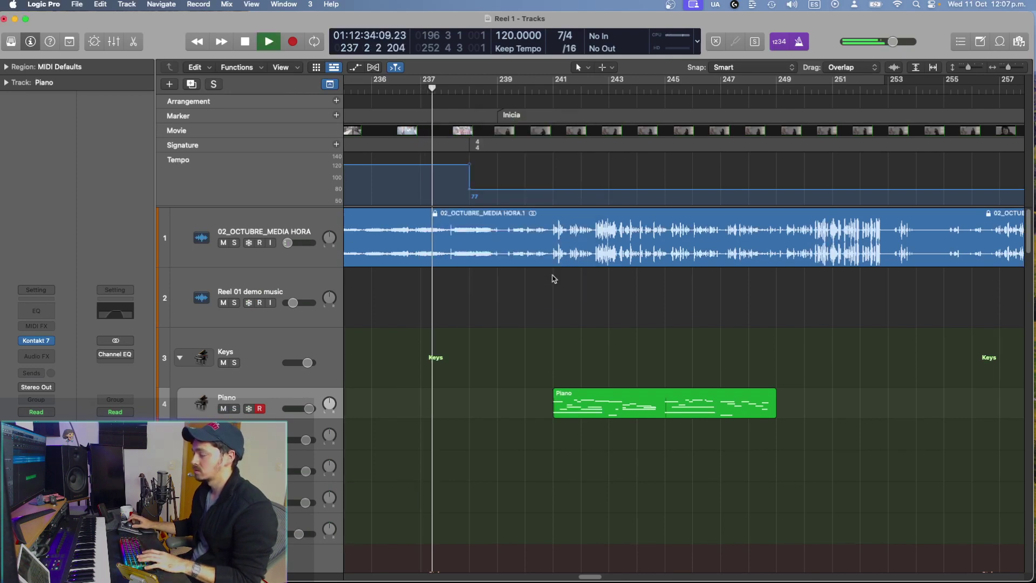
Step: Set the 02_OCTUBRE_MEDIA HORA track's volume to -14.4 dB while listening to the arrangement, and stop playback
{"action": "scroll", "coordinate": [552, 275], "scroll_direction": "down", "scroll_amount": 1}
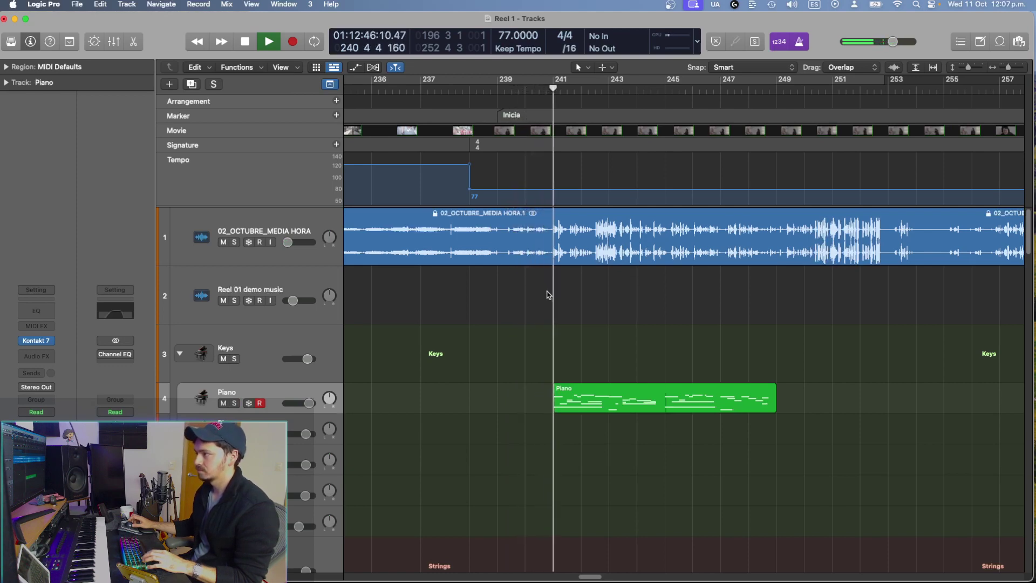
{"action": "left_click_drag", "start_coordinate": [315, 243], "coordinate": [320, 243]}
{"action": "double_click", "coordinate": [293, 243]}
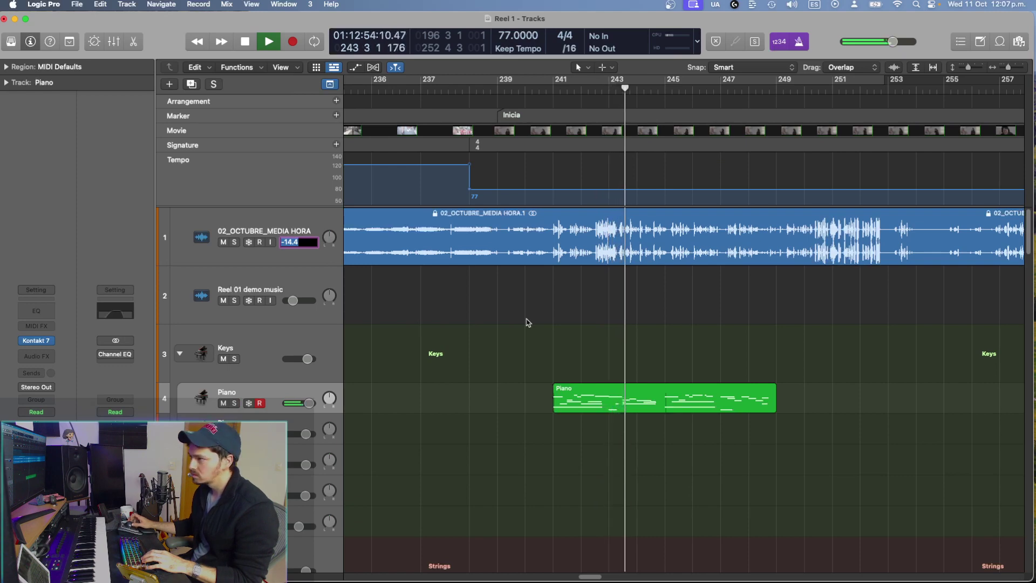
{"action": "key", "text": "Right"}
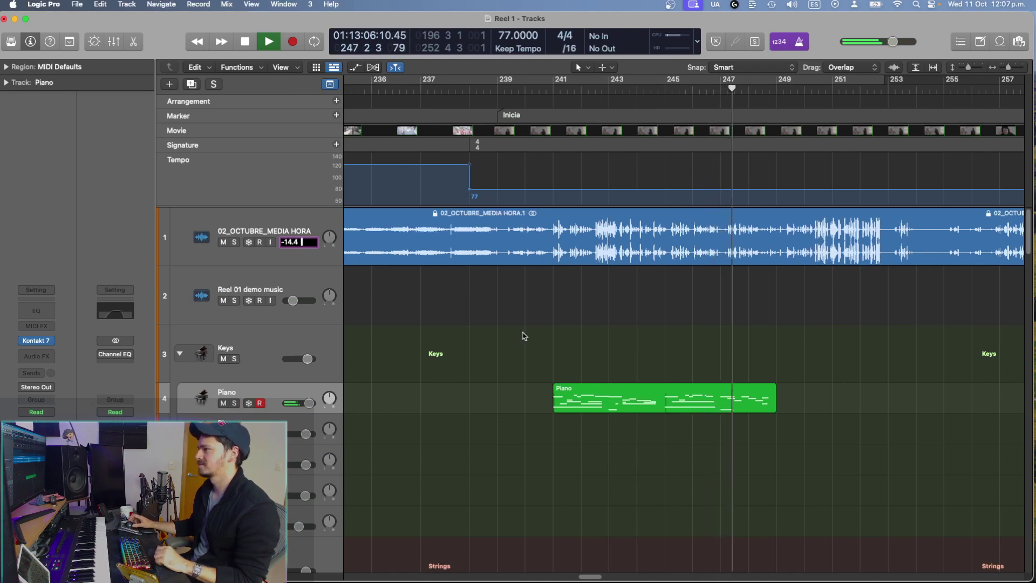
{"action": "left_click", "coordinate": [512, 380]}
{"action": "key", "text": "space"}
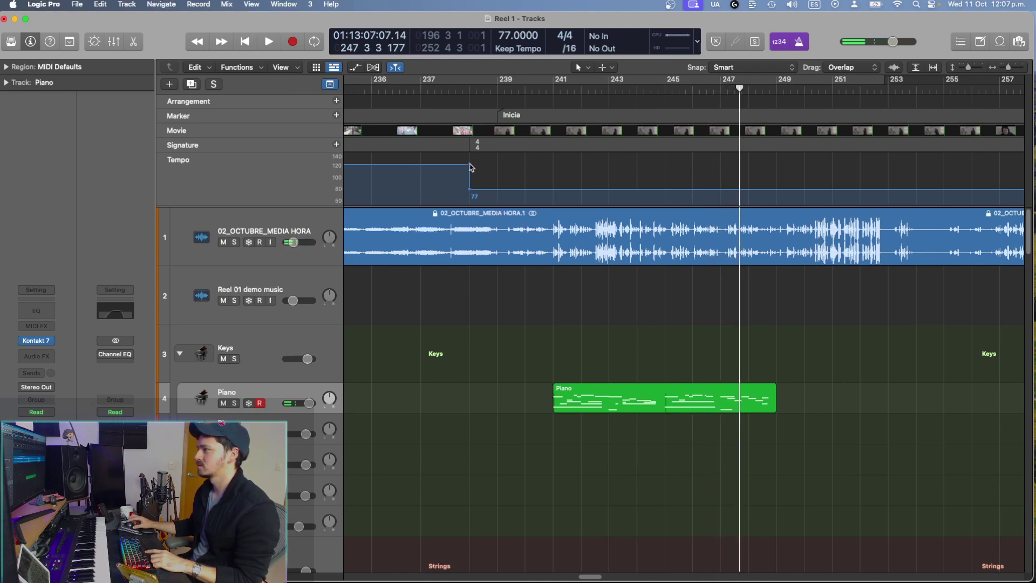
{"action": "key", "text": "space"}
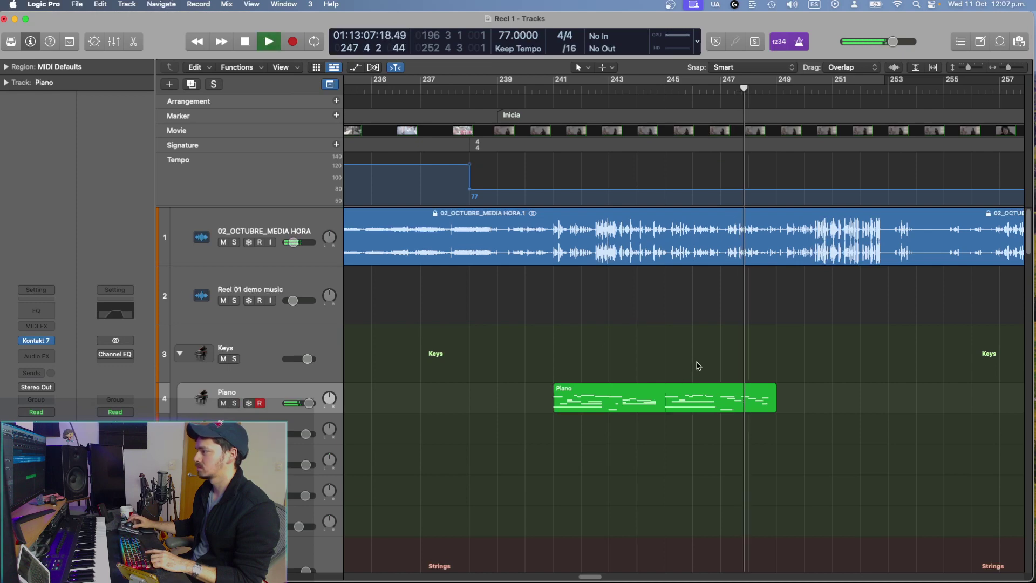
{"action": "key", "text": "space"}
Step: Play the dialogue and piano together from beat 3 of bar 239 and stop in bar 242
{"action": "left_click", "coordinate": [514, 398]}
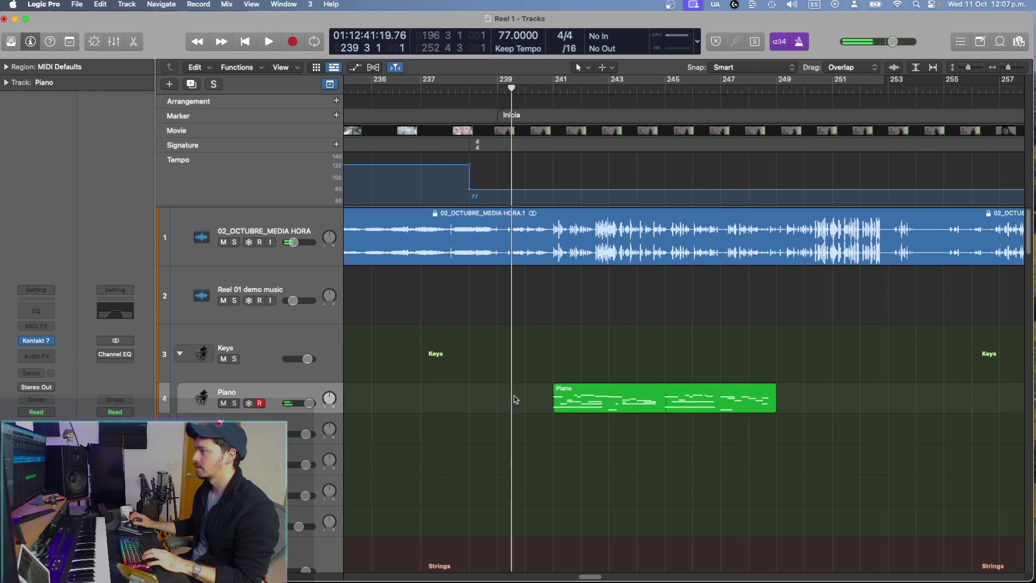
{"action": "key", "text": "space"}
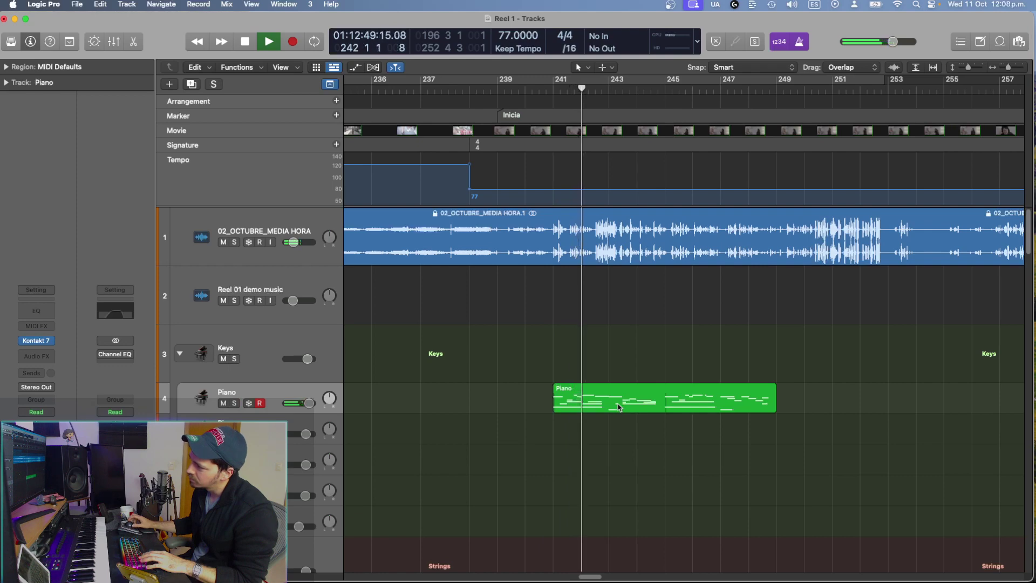
{"action": "key", "text": "space"}
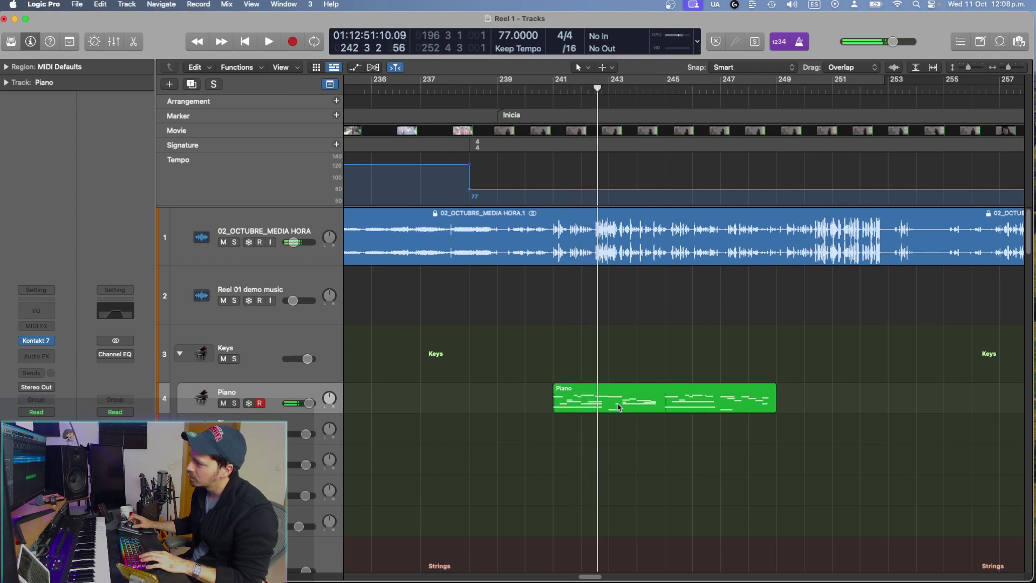
Step: Move the Piano region one bar later so it starts at bar 242, and deselect it
{"action": "left_click_drag", "start_coordinate": [619, 407], "coordinate": [647, 405]}
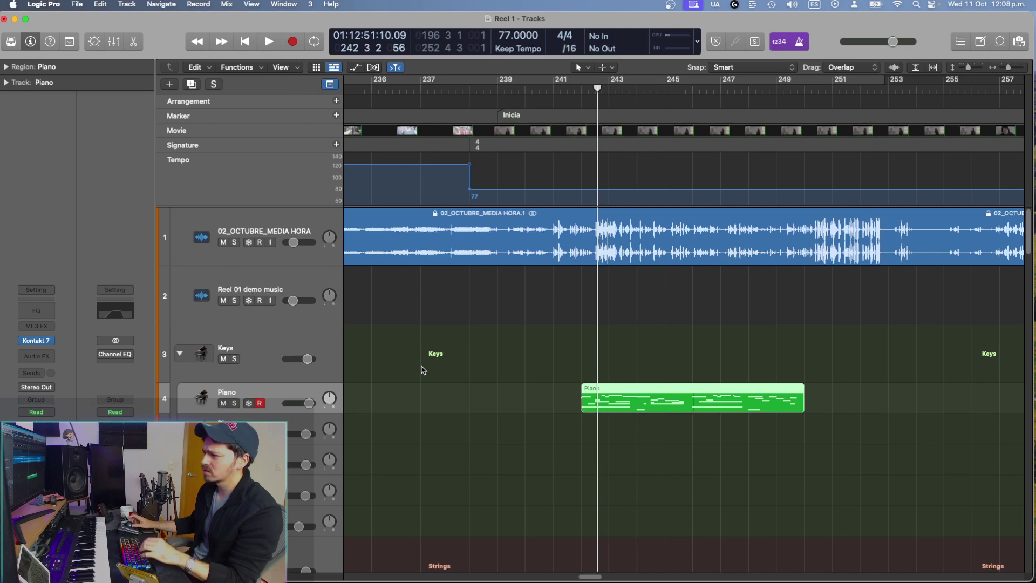
{"action": "scroll", "coordinate": [423, 370], "scroll_direction": "down", "scroll_amount": 4}
{"action": "scroll", "coordinate": [423, 370], "scroll_direction": "up", "scroll_amount": 4}
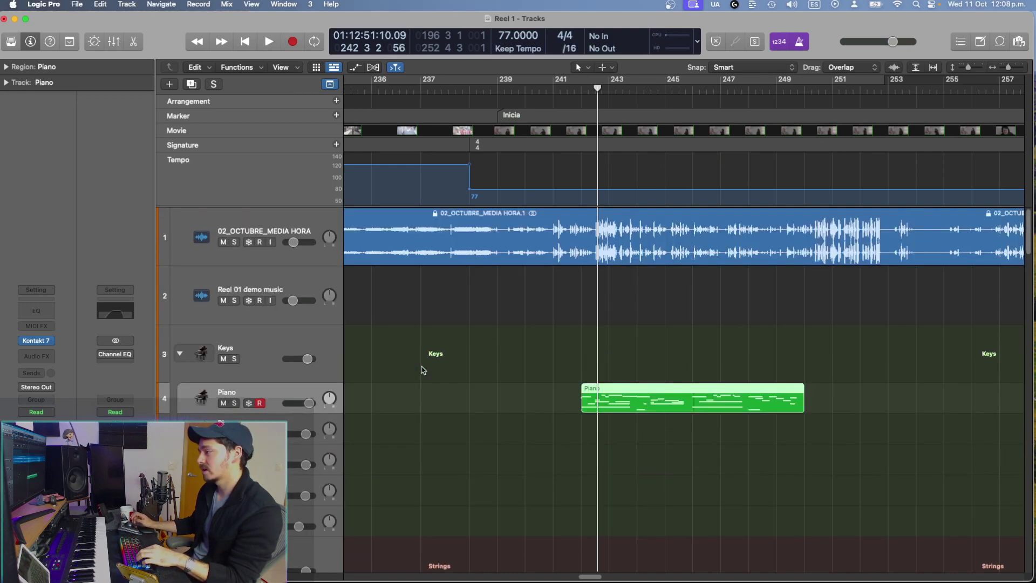
{"action": "left_click", "coordinate": [457, 364]}
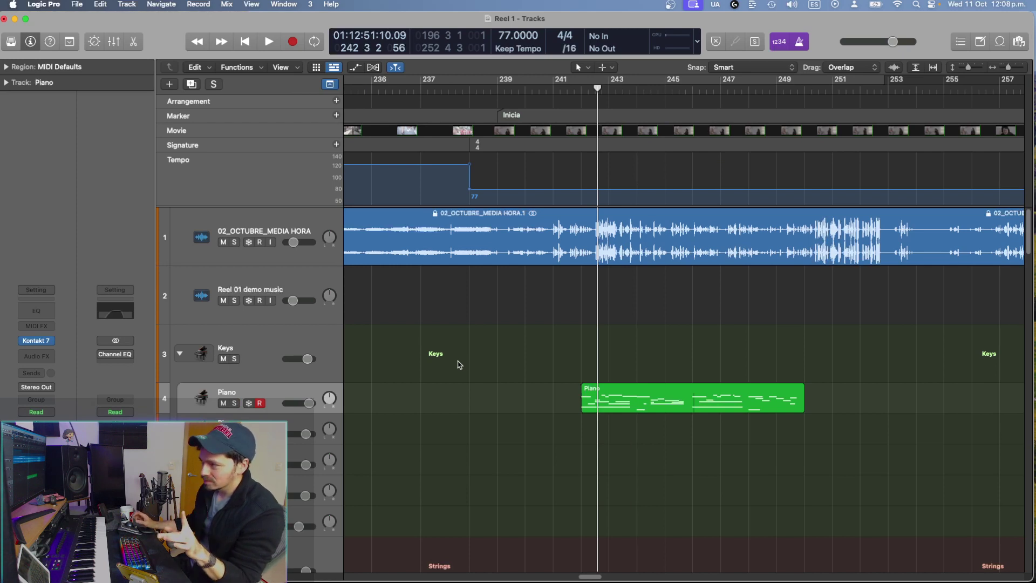
Step: Play the dialogue leading into the Inicia scene from just before bar 237 to judge the piano's entrance
{"action": "left_click", "coordinate": [407, 367]}
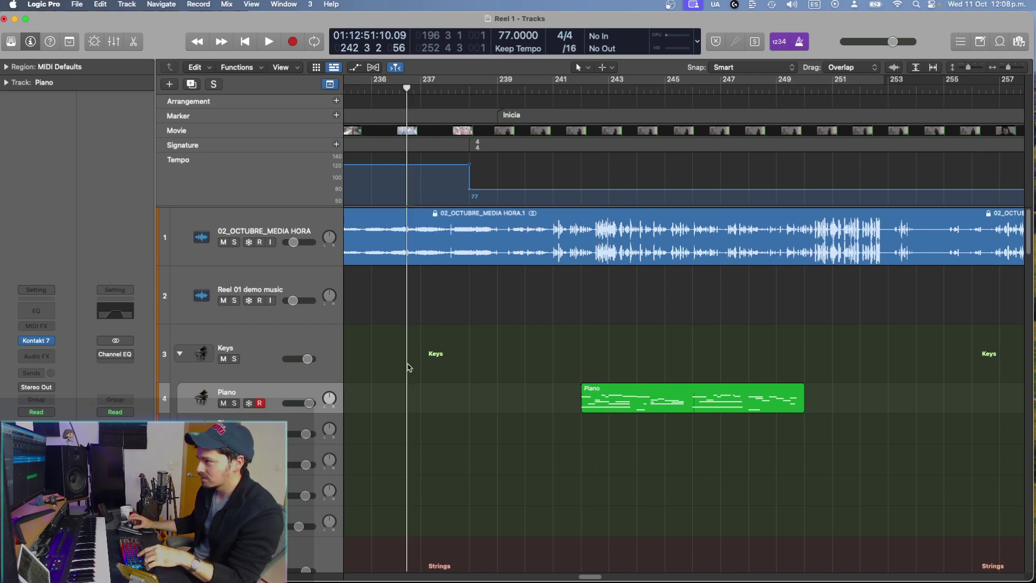
{"action": "key", "text": "space"}
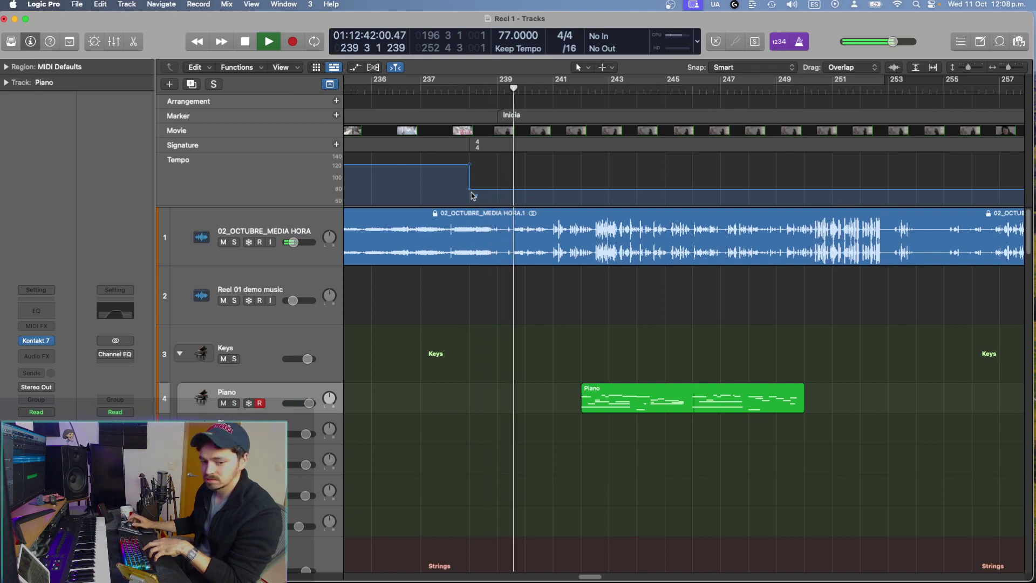
{"action": "key", "text": "space"}
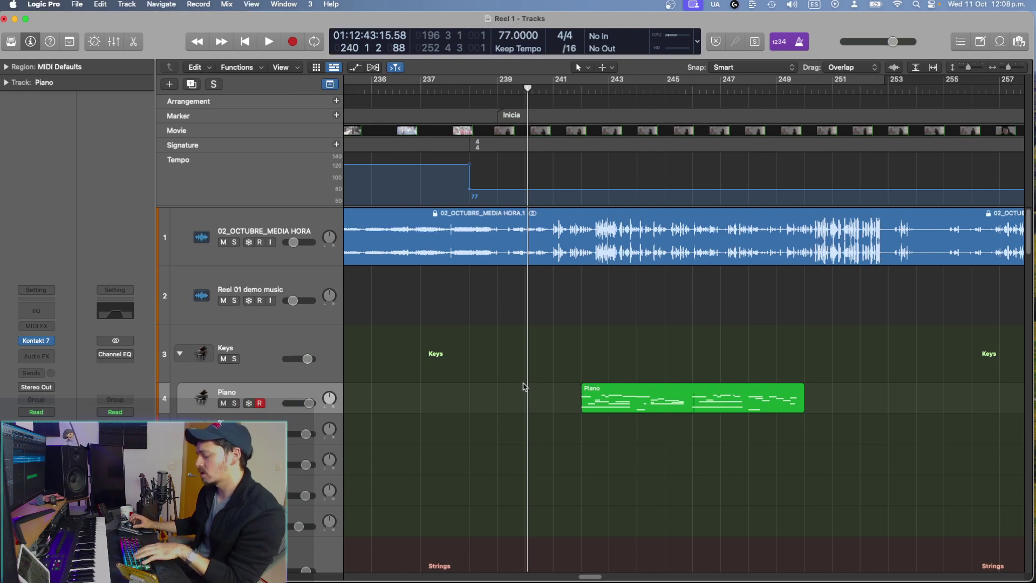
{"action": "key", "text": "space"}
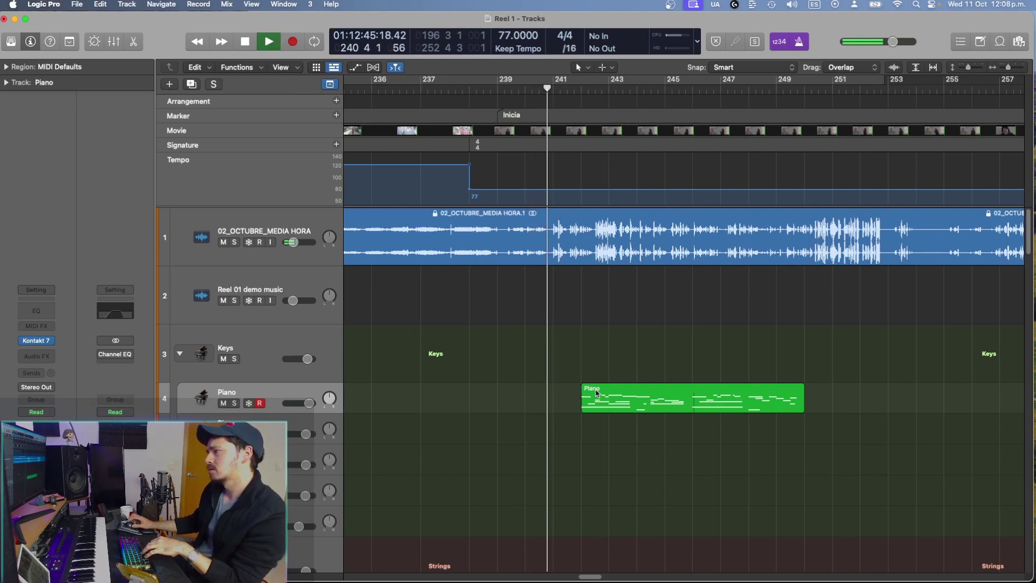
{"action": "key", "text": "space"}
Step: Move the Piano region back to start at bar 241 and audition its entrance from bar 239
{"action": "left_click_drag", "start_coordinate": [594, 384], "coordinate": [589, 398]}
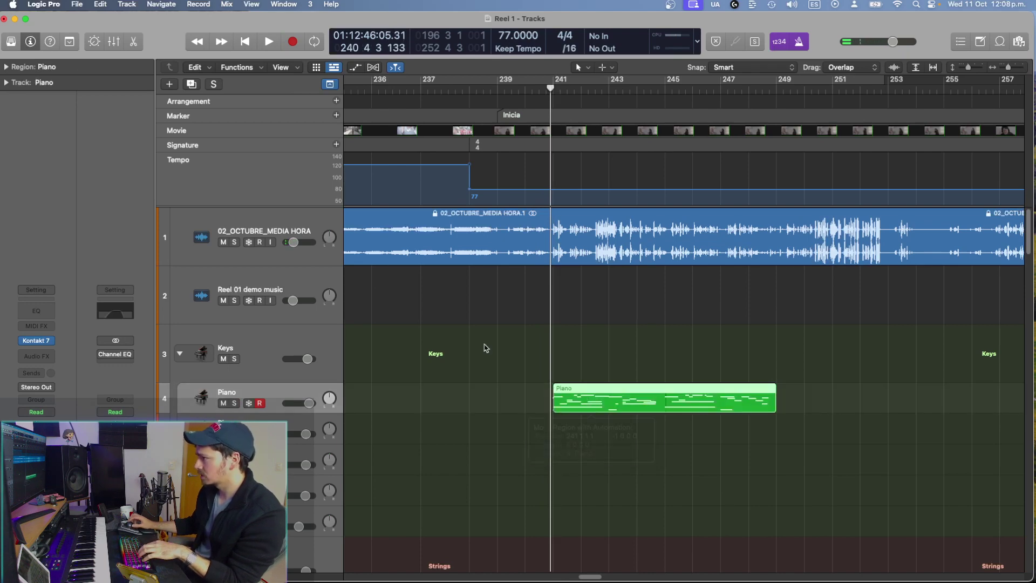
{"action": "left_click", "coordinate": [497, 378]}
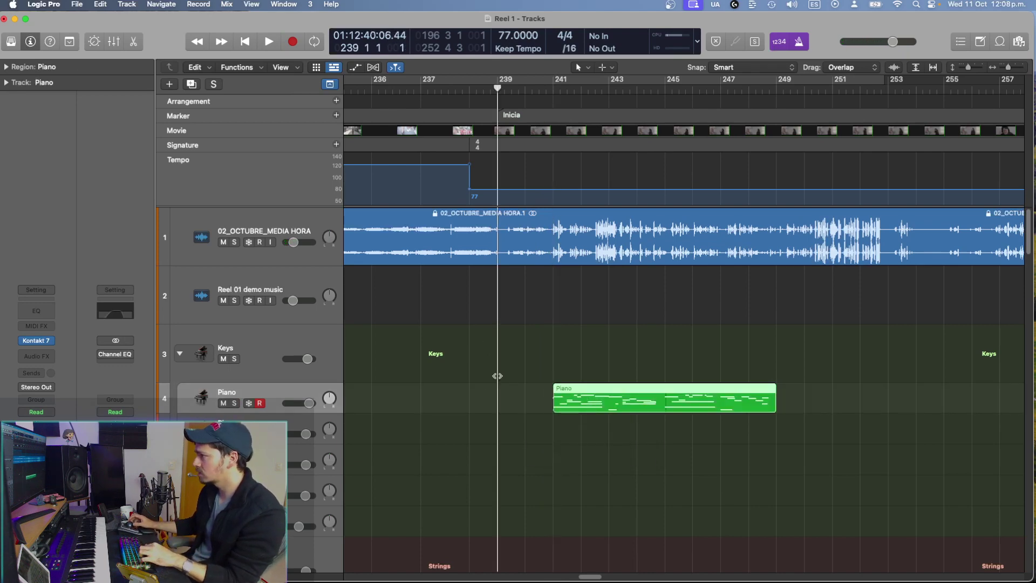
{"action": "key", "text": "space"}
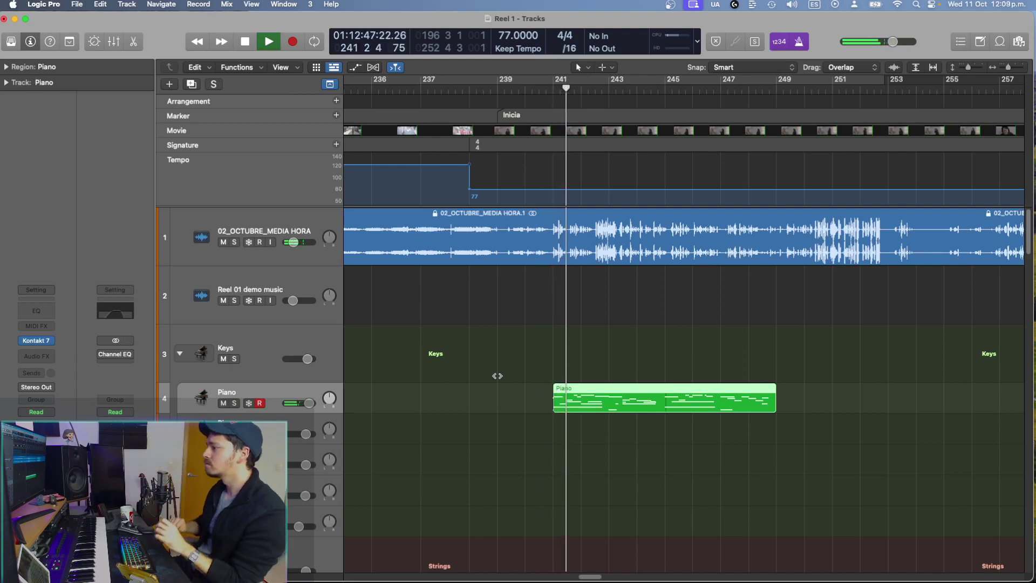
{"action": "left_click", "coordinate": [689, 347]}
{"action": "key", "text": "space"}
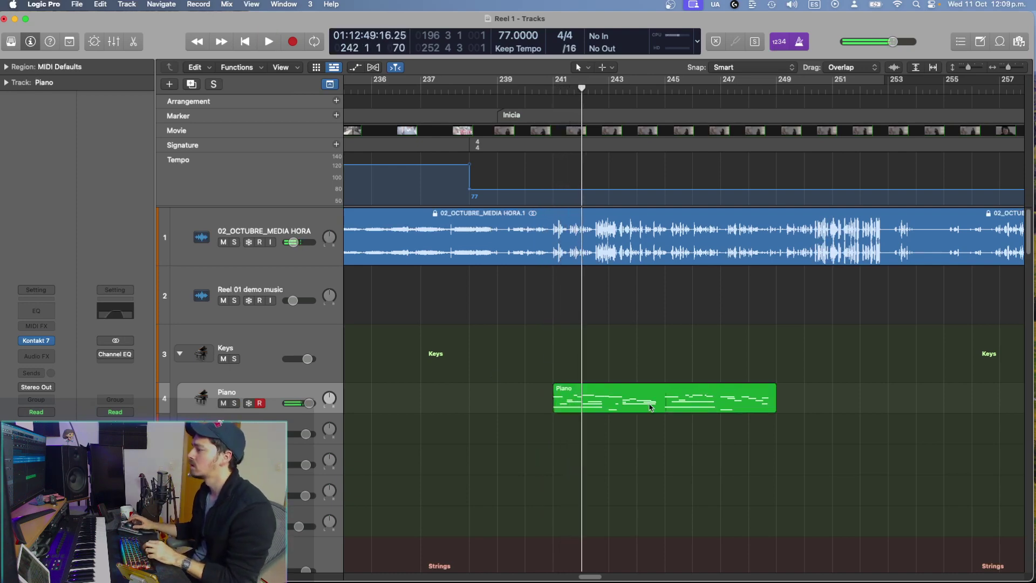
Step: Open the Piano region in the Piano Roll and play its notes from about bar 245
{"action": "double_click", "coordinate": [650, 408]}
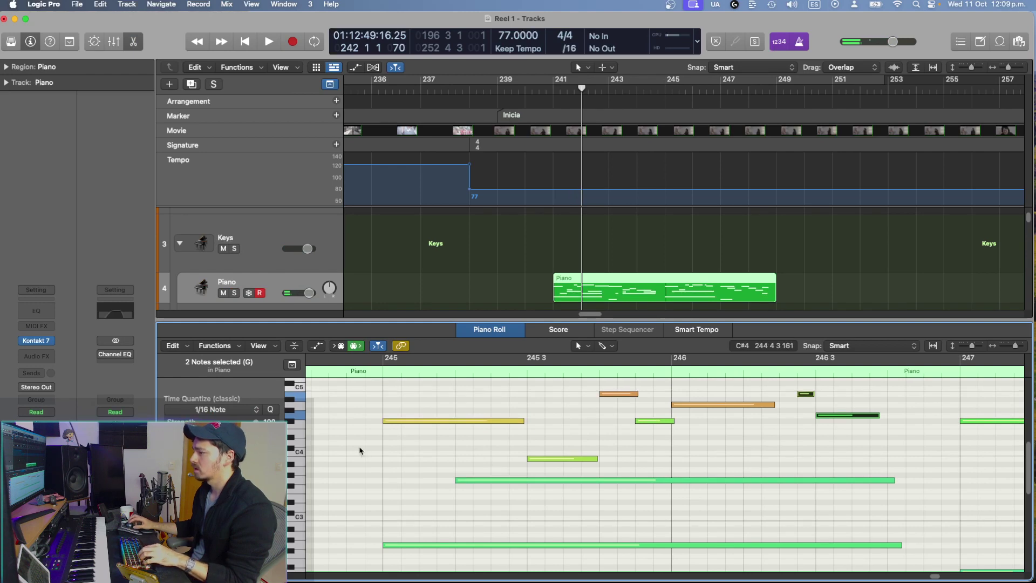
{"action": "left_click", "coordinate": [359, 448], "text": "shift"}
{"action": "key", "text": "space"}
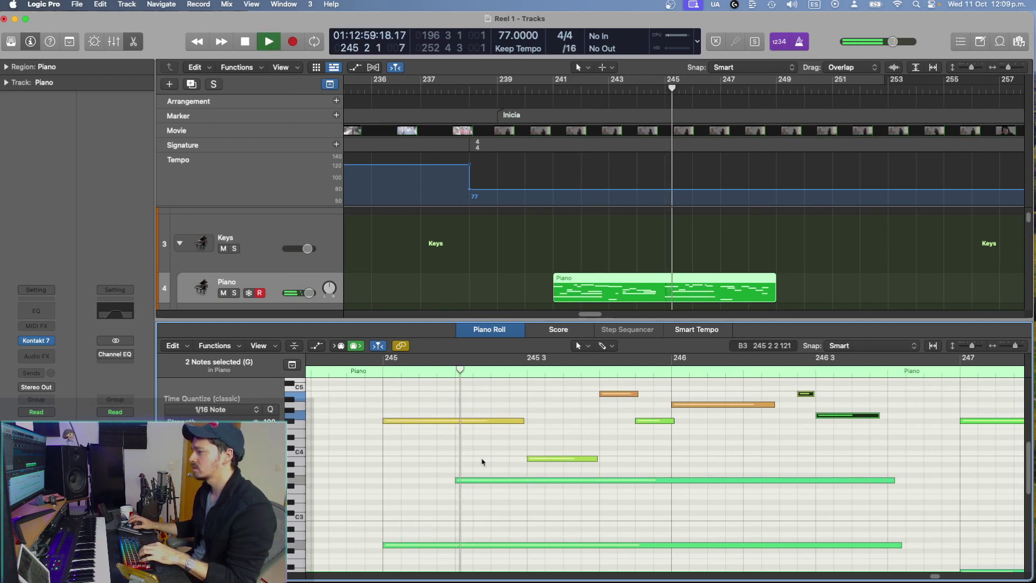
Step: Try deleting the long G3 note that starts at beat 2 of bar 245, and undo the deletion
{"action": "left_click_drag", "start_coordinate": [490, 469], "coordinate": [501, 485]}
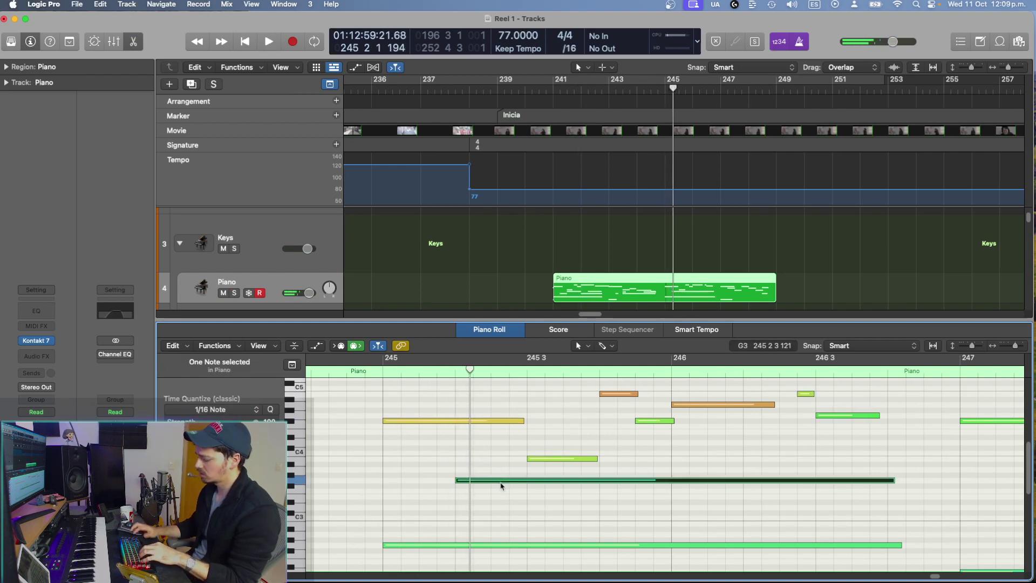
{"action": "key", "text": "Delete"}
{"action": "key", "text": "super+Left"}
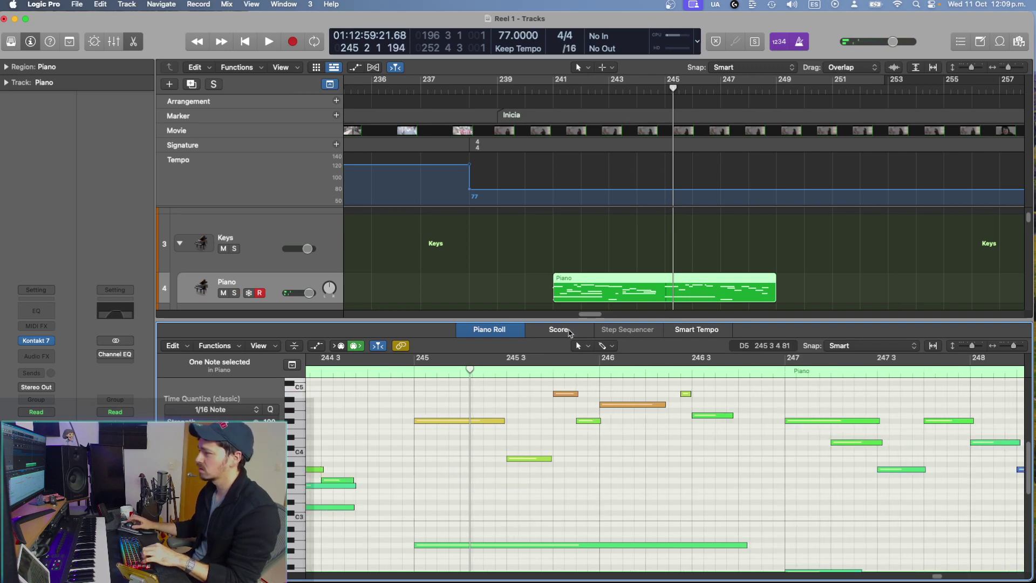
{"action": "key", "text": "super+z"}
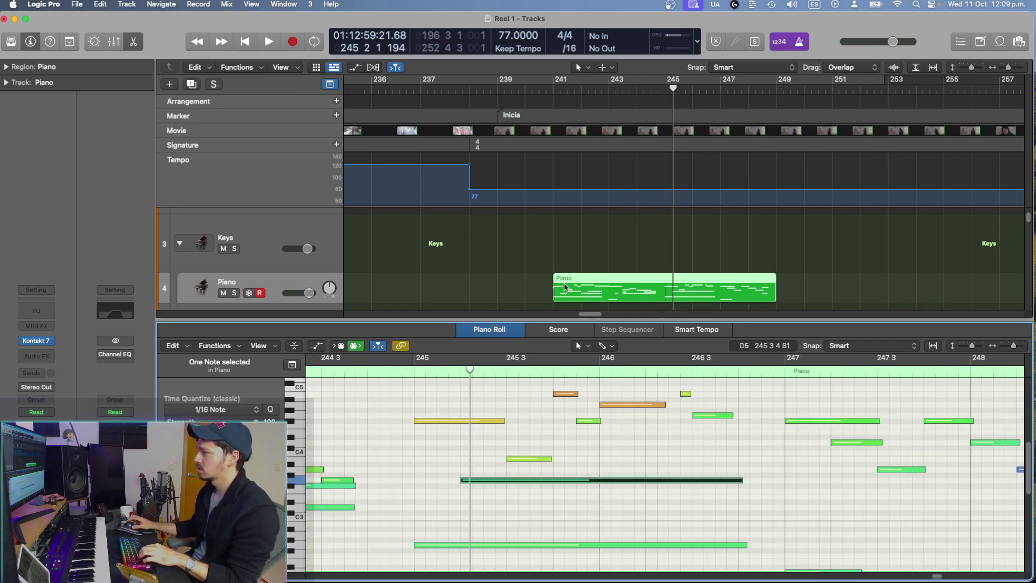
Step: Delete the short D3 note near beat 2 of bar 241 and play the region through to bar 245
{"action": "left_click", "coordinate": [547, 255]}
{"action": "left_click", "coordinate": [561, 280]}
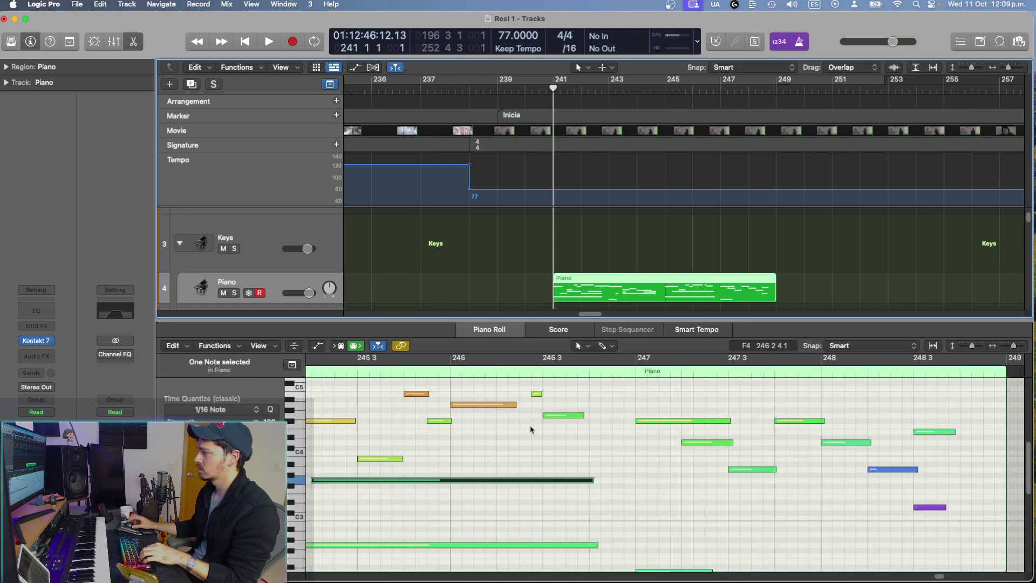
{"action": "scroll", "coordinate": [529, 429], "scroll_direction": "right", "scroll_amount": 5}
{"action": "key", "text": "space"}
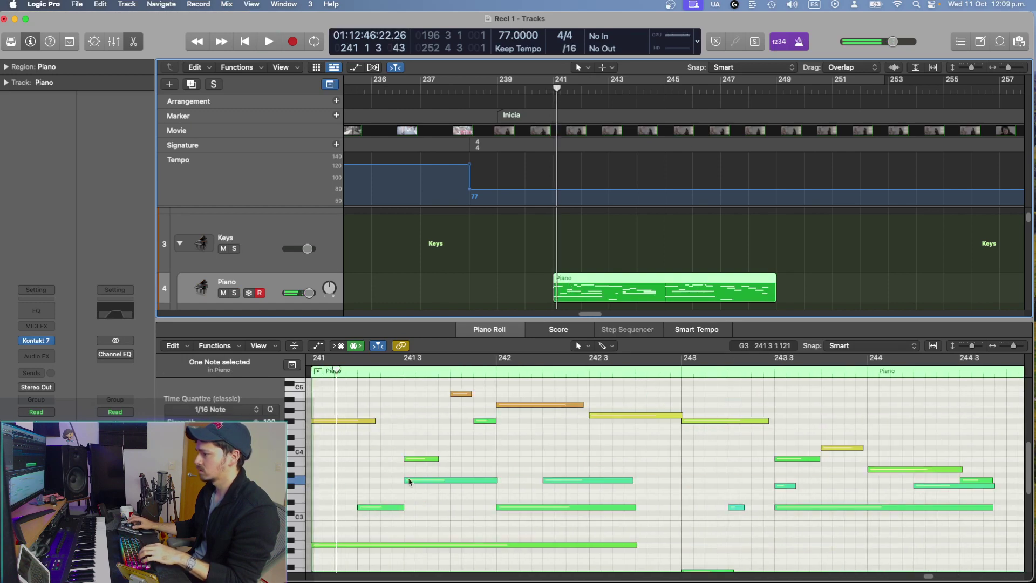
{"action": "left_click", "coordinate": [380, 504]}
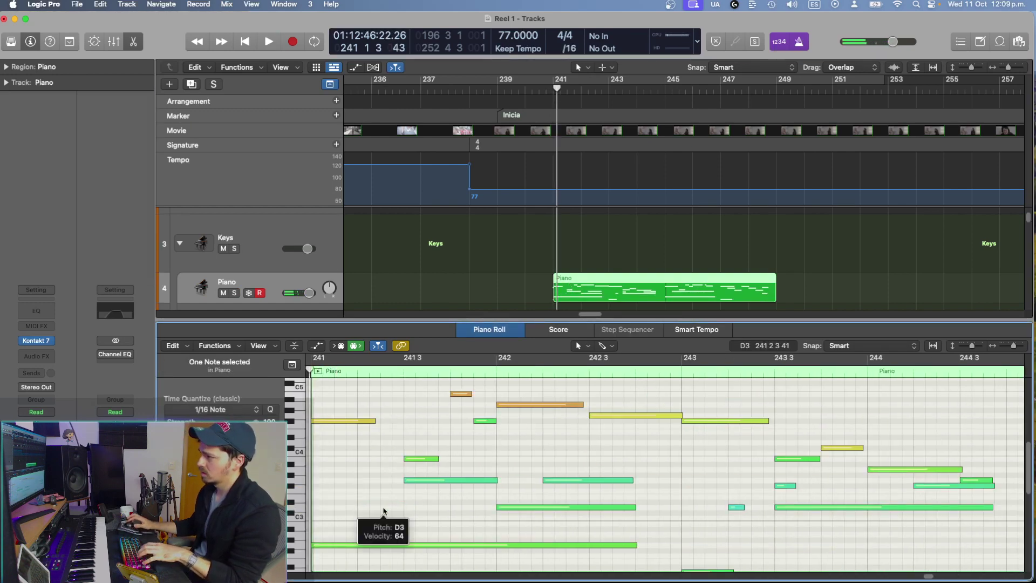
{"action": "key", "text": "space"}
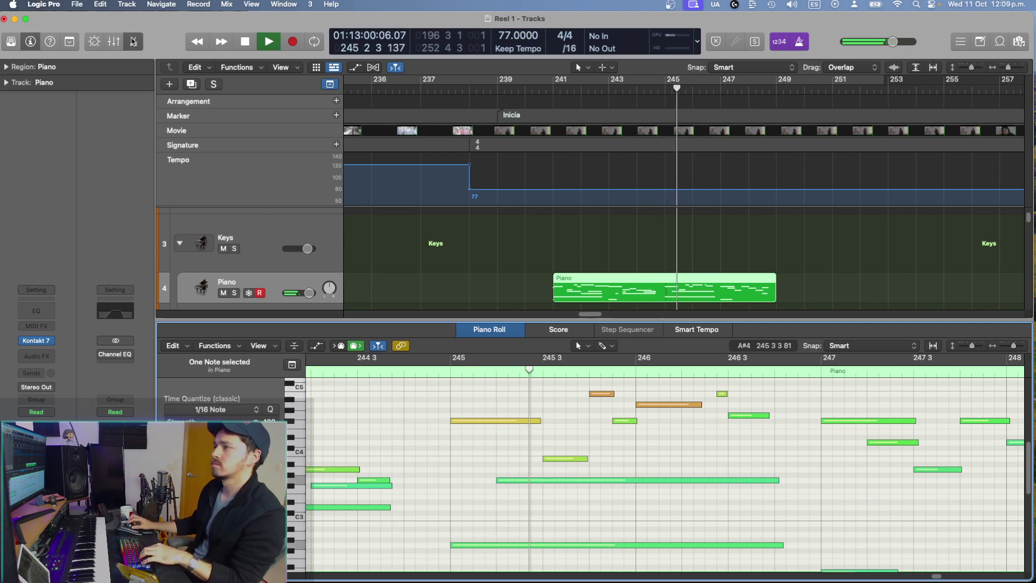
{"action": "key", "text": "space"}
Step: Close the Piano Roll and look through the full arrangement's instrument tracks around the Inicia marker
{"action": "key", "text": "e"}
{"action": "key", "text": "z"}
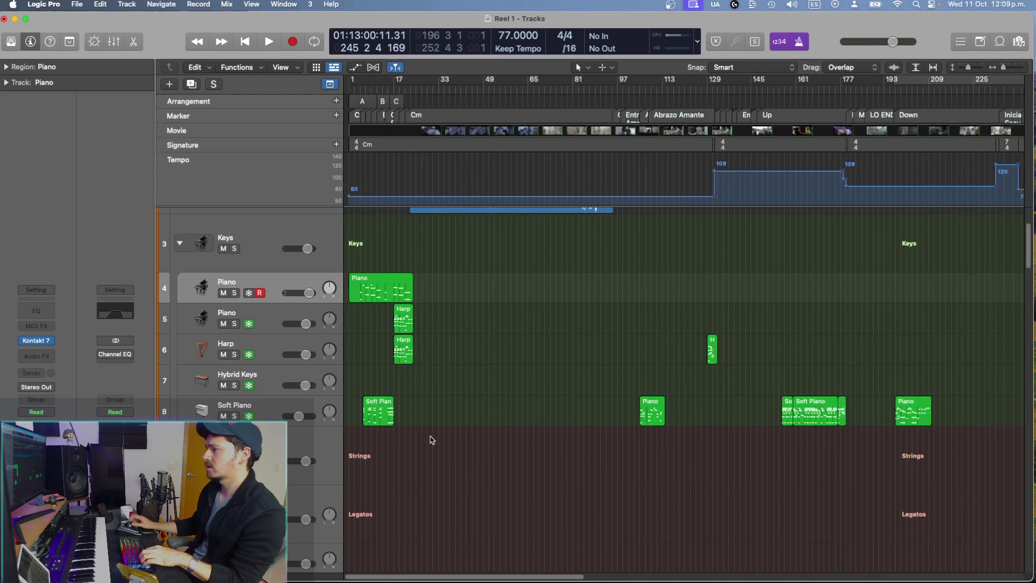
{"action": "scroll", "coordinate": [551, 378], "scroll_direction": "down", "scroll_amount": 5}
{"action": "key", "text": "z"}
{"action": "key", "text": "z"}
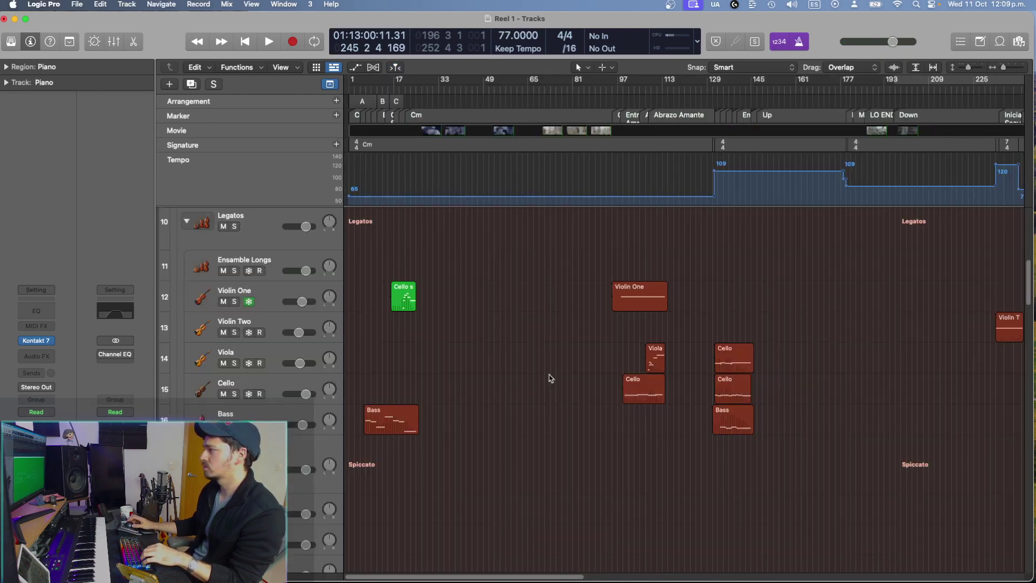
{"action": "scroll", "coordinate": [550, 375], "scroll_direction": "down", "scroll_amount": 5}
{"action": "scroll", "coordinate": [551, 378], "scroll_direction": "right", "scroll_amount": 10}
{"action": "scroll", "coordinate": [551, 378], "scroll_direction": "down", "scroll_amount": 5}
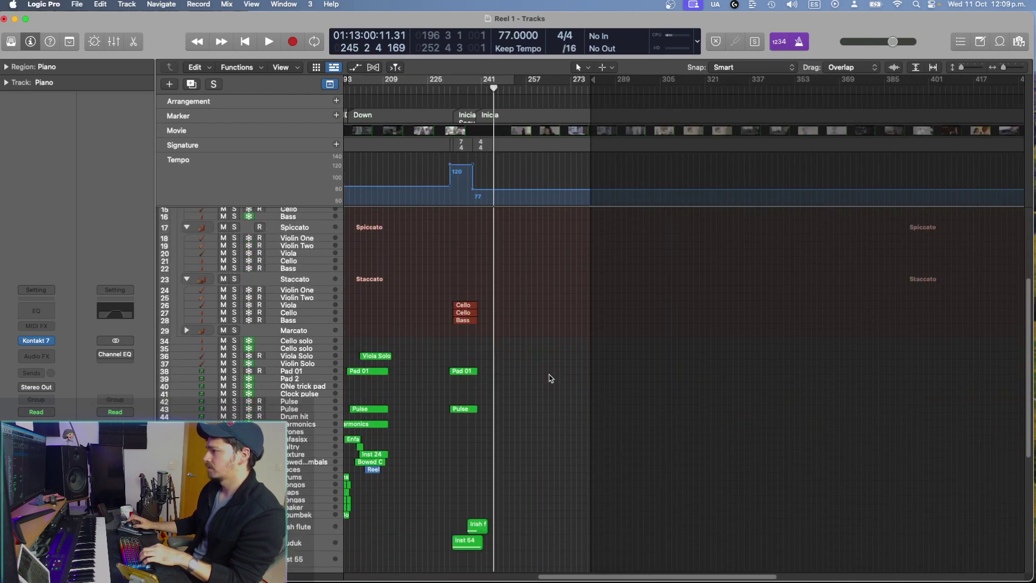
{"action": "scroll", "coordinate": [550, 378], "scroll_direction": "down", "scroll_amount": 4}
{"action": "key", "text": "super+Right"}
{"action": "key", "text": "super+Right"}
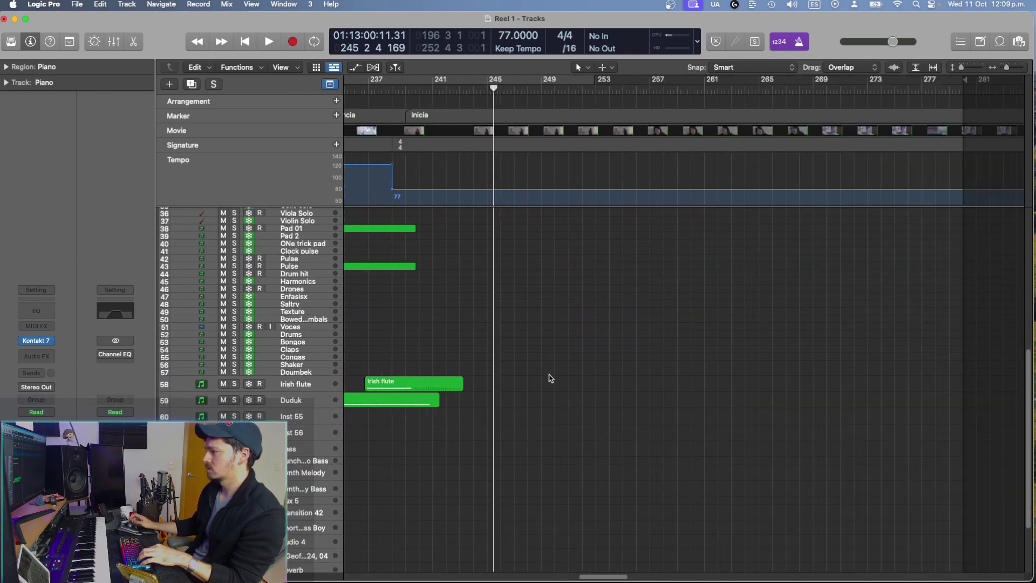
{"action": "scroll", "coordinate": [550, 378], "scroll_direction": "down", "scroll_amount": 1}
{"action": "scroll", "coordinate": [551, 378], "scroll_direction": "up", "scroll_amount": 10}
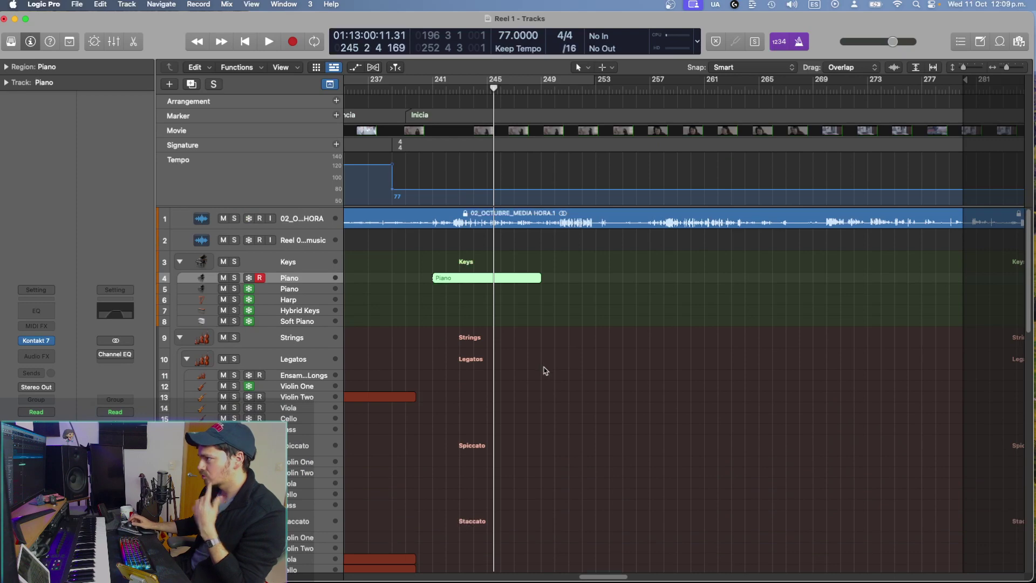
Step: Play the Piano region from bar 245 to about bar 248 and check its closing notes
{"action": "scroll", "coordinate": [542, 367], "scroll_direction": "up", "scroll_amount": 6}
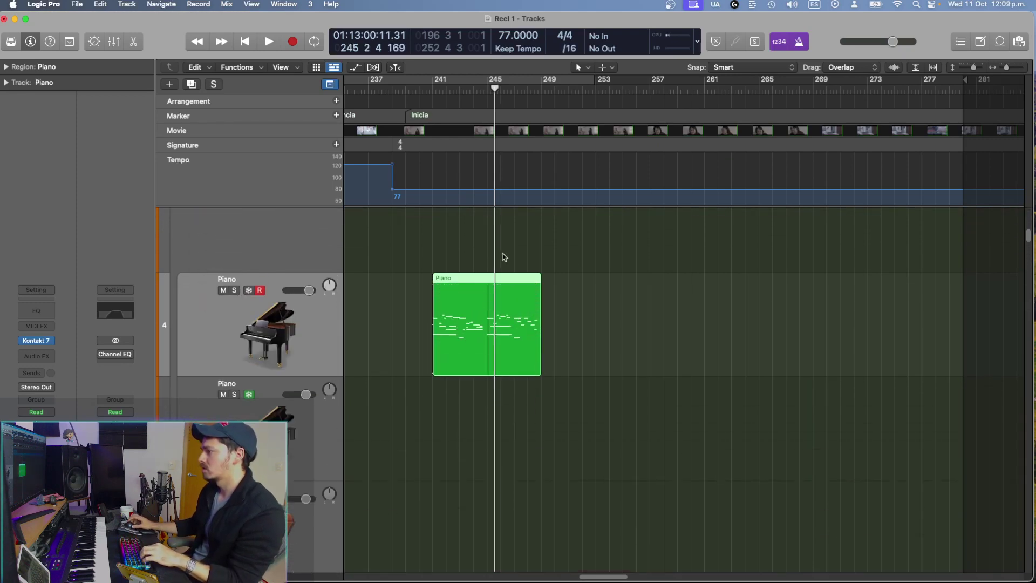
{"action": "key", "text": "space"}
{"action": "key", "text": "super+Right"}
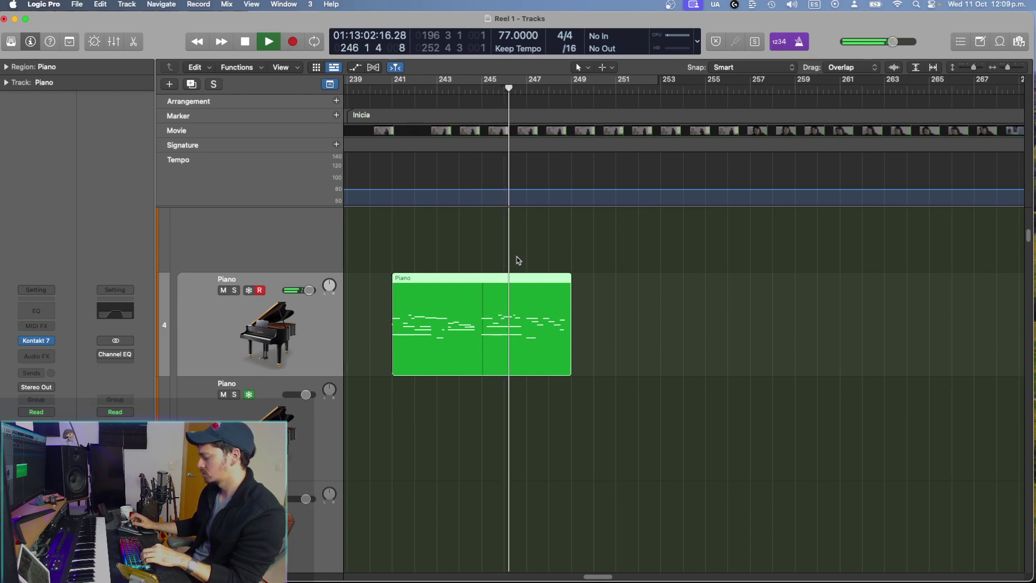
{"action": "key", "text": "space"}
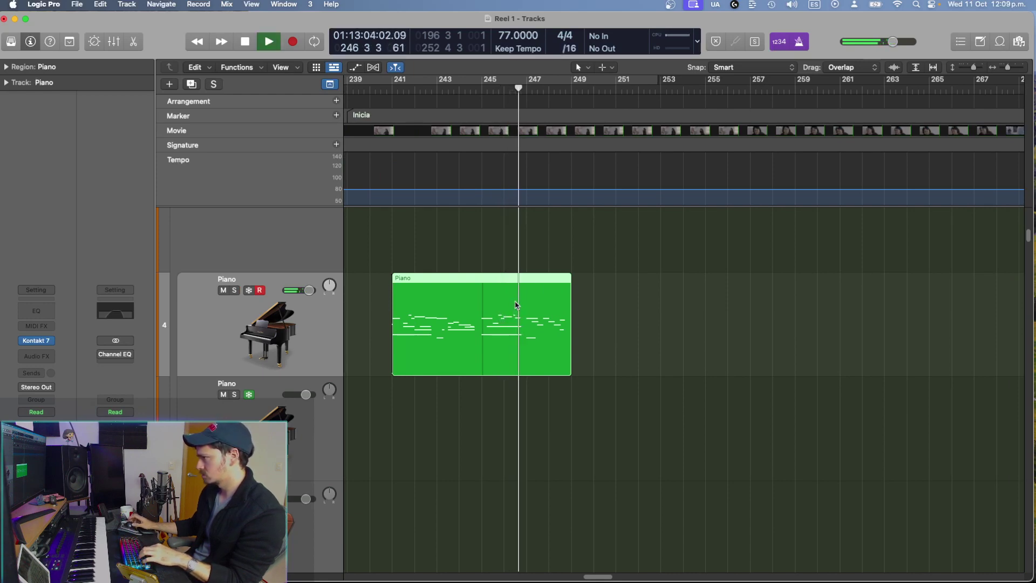
{"action": "scroll", "coordinate": [516, 303], "scroll_direction": "down", "scroll_amount": 1}
{"action": "scroll", "coordinate": [540, 306], "scroll_direction": "right", "scroll_amount": 8}
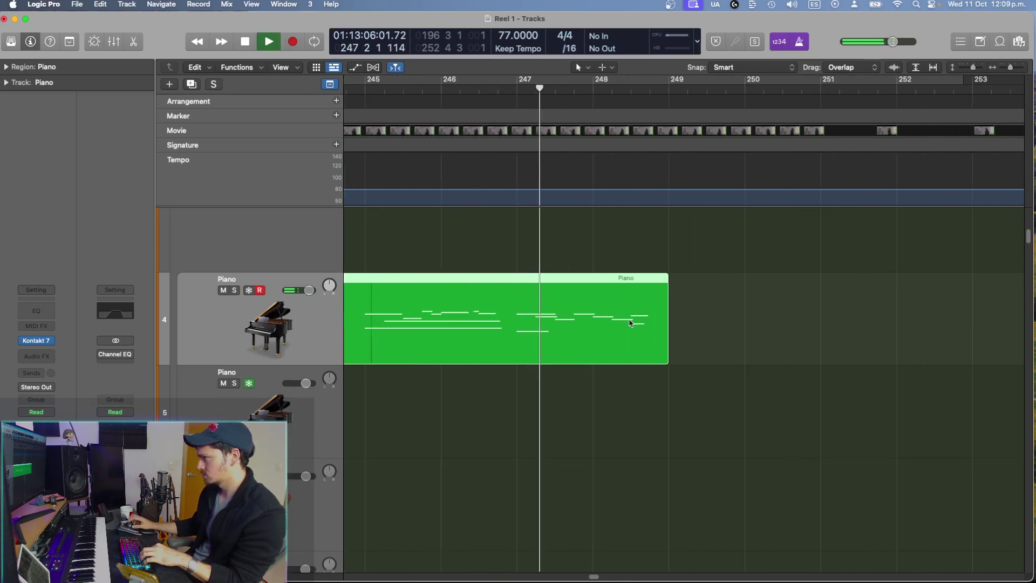
{"action": "left_click", "coordinate": [733, 329]}
{"action": "scroll", "coordinate": [731, 329], "scroll_direction": "left", "scroll_amount": 3}
{"action": "key", "text": "space"}
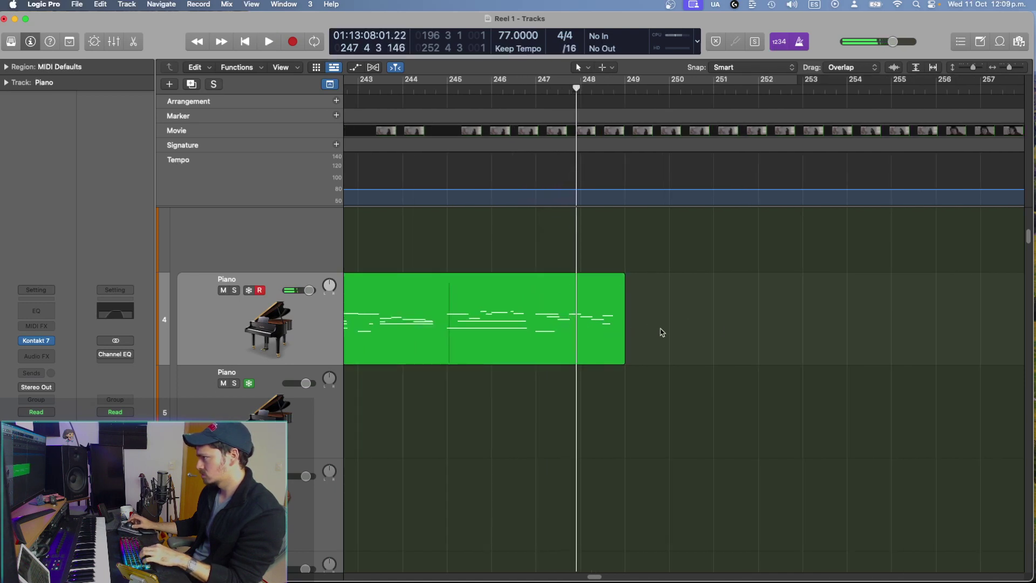
Step: Shorten the Piano region to end at bar 247, and record a new piano ending from there through bar 248
{"action": "left_click_drag", "start_coordinate": [621, 347], "coordinate": [536, 354]}
{"action": "left_click", "coordinate": [428, 252]}
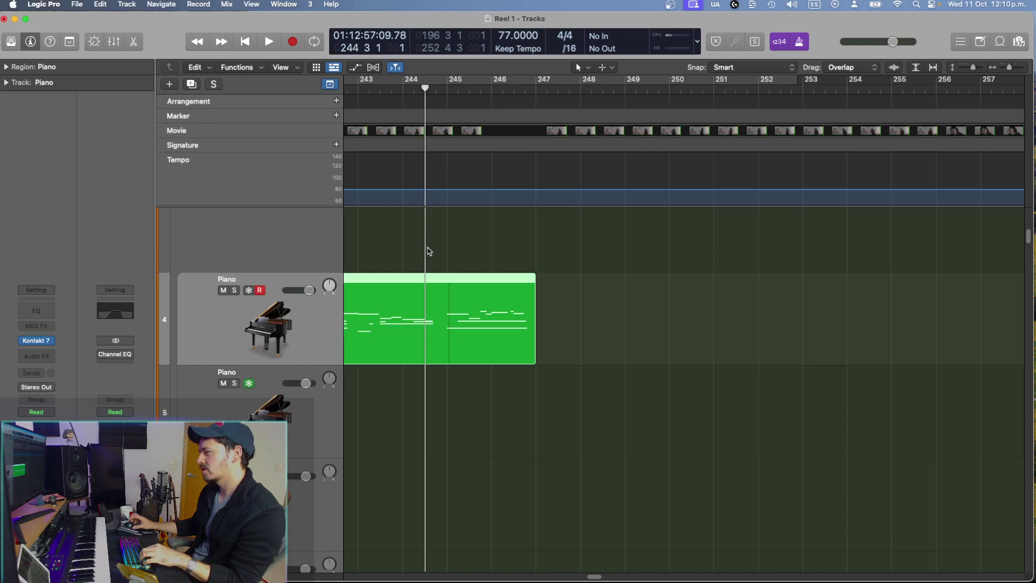
{"action": "key", "text": "space"}
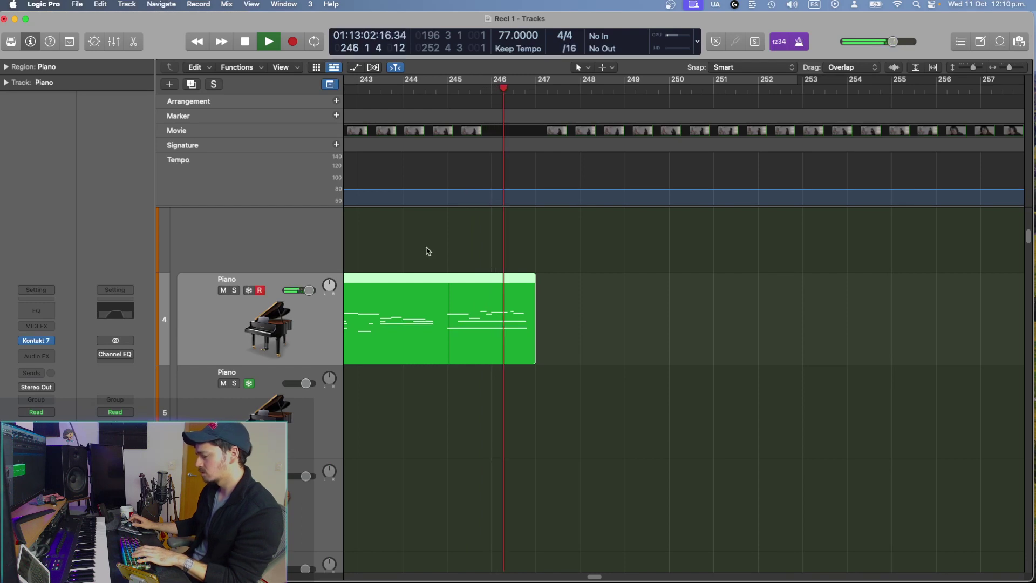
{"action": "key", "text": "r"}
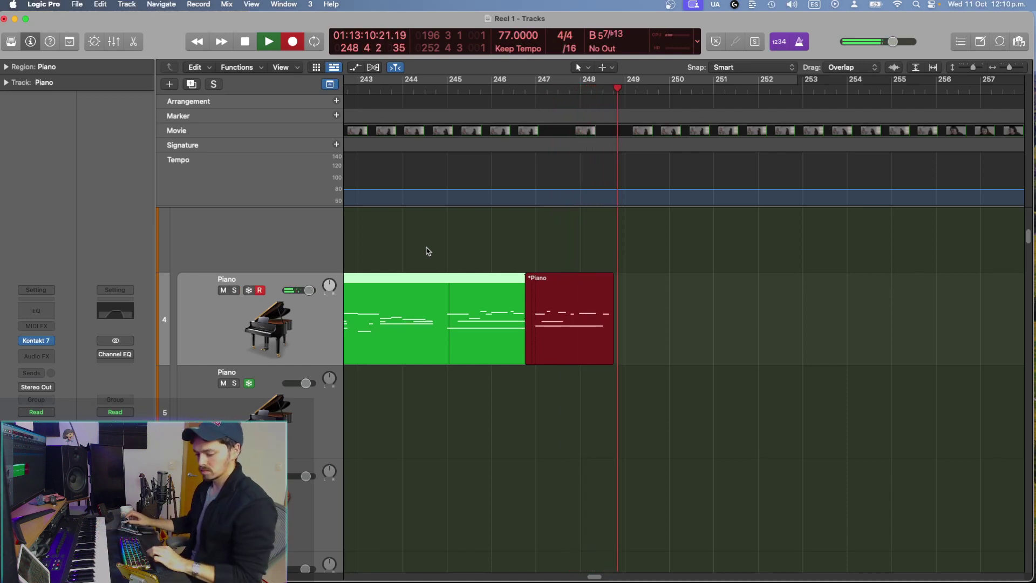
{"action": "key", "text": "space"}
Step: Play the new take from bar 244 and examine its notes and controller automation in the Piano Roll up to bar 247
{"action": "left_click", "coordinate": [413, 256]}
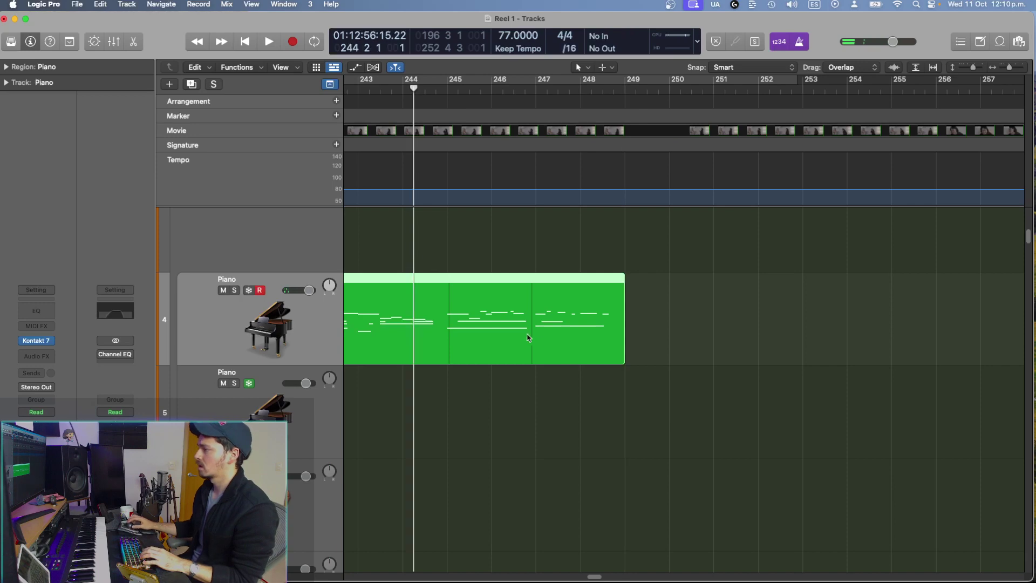
{"action": "key", "text": "space"}
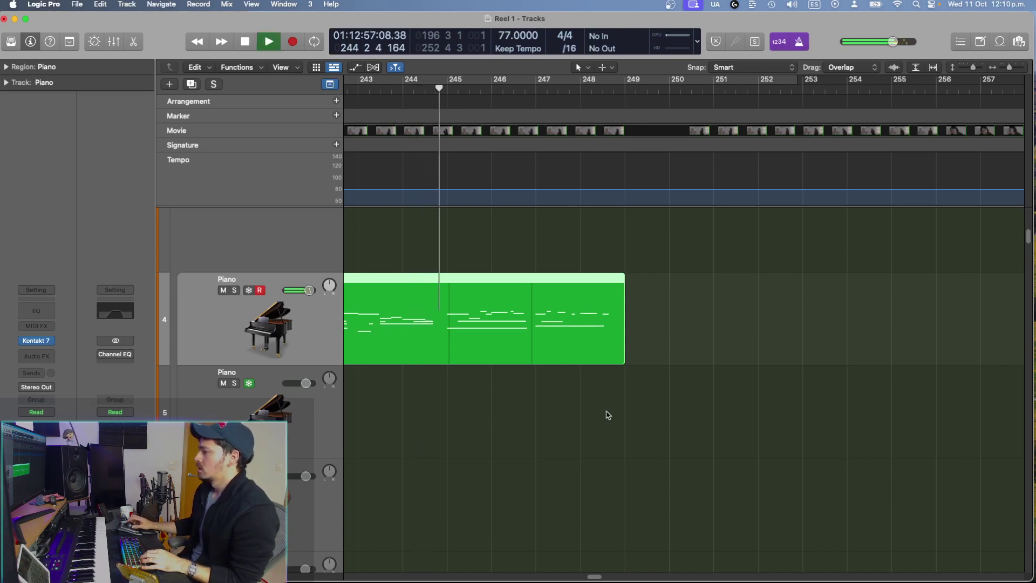
{"action": "key", "text": "p"}
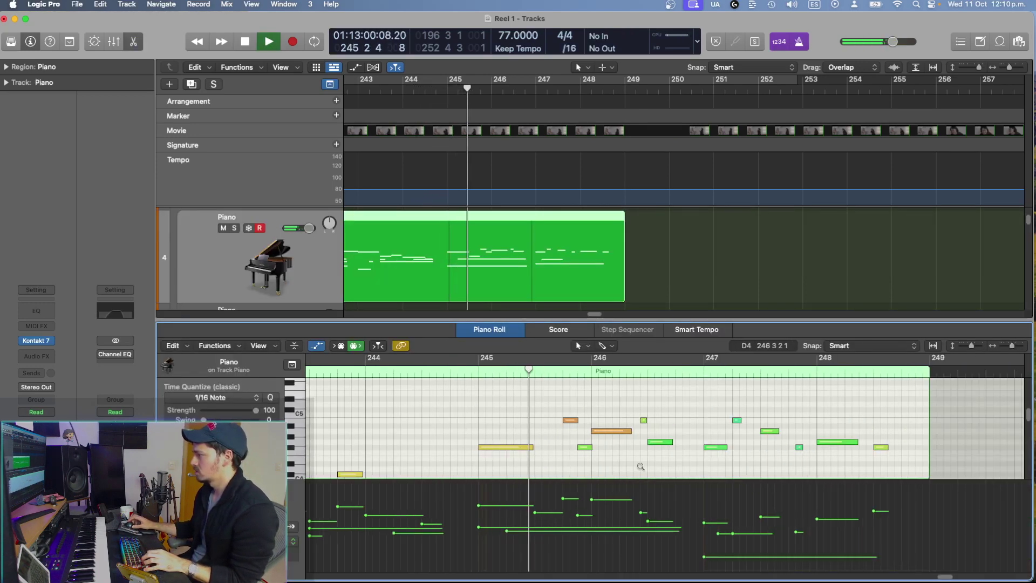
{"action": "left_click", "coordinate": [292, 526]}
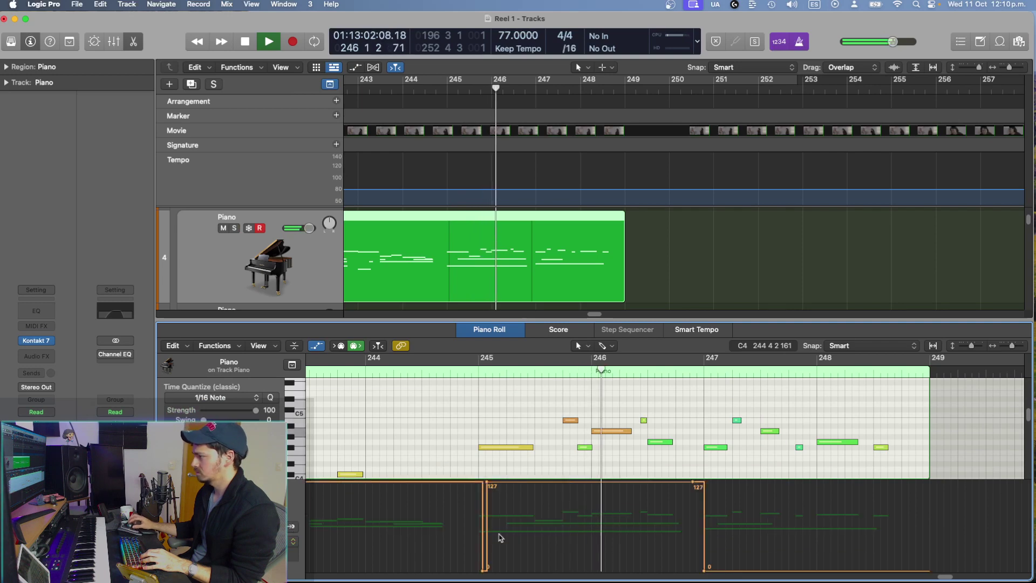
{"action": "scroll", "coordinate": [775, 566], "scroll_direction": "left", "scroll_amount": 10}
{"action": "scroll", "coordinate": [776, 567], "scroll_direction": "right", "scroll_amount": 12}
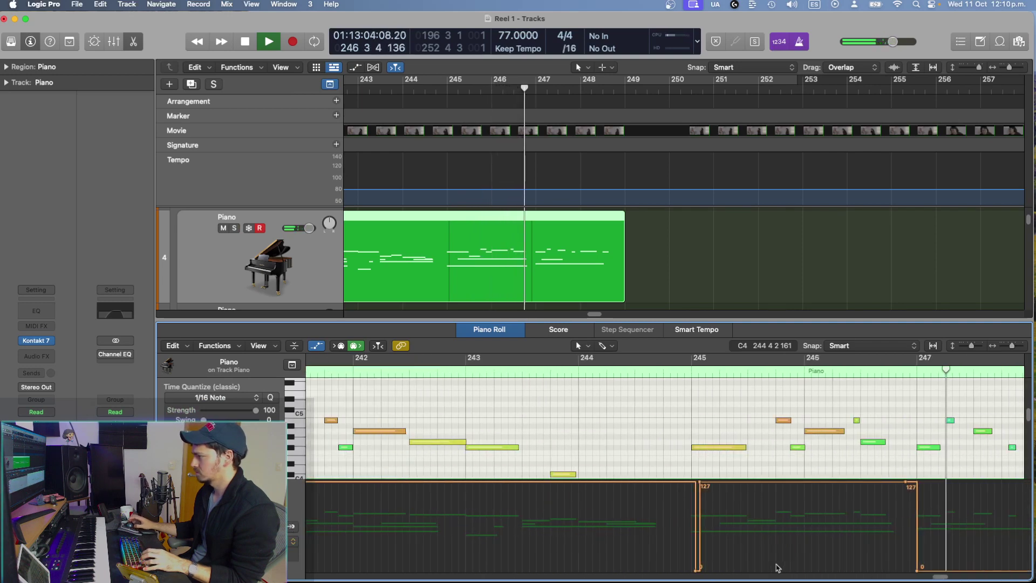
{"action": "key", "text": "space"}
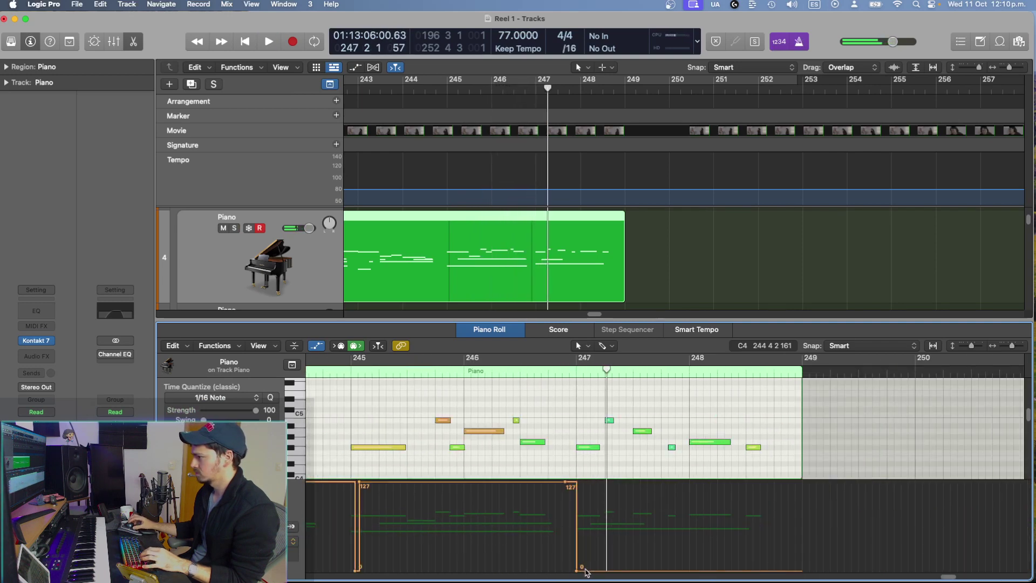
Step: Raise the controller automation to 127 just after the start of bar 247, and play the passage back
{"action": "left_click_drag", "start_coordinate": [586, 570], "coordinate": [590, 484]}
{"action": "left_click", "coordinate": [564, 457]}
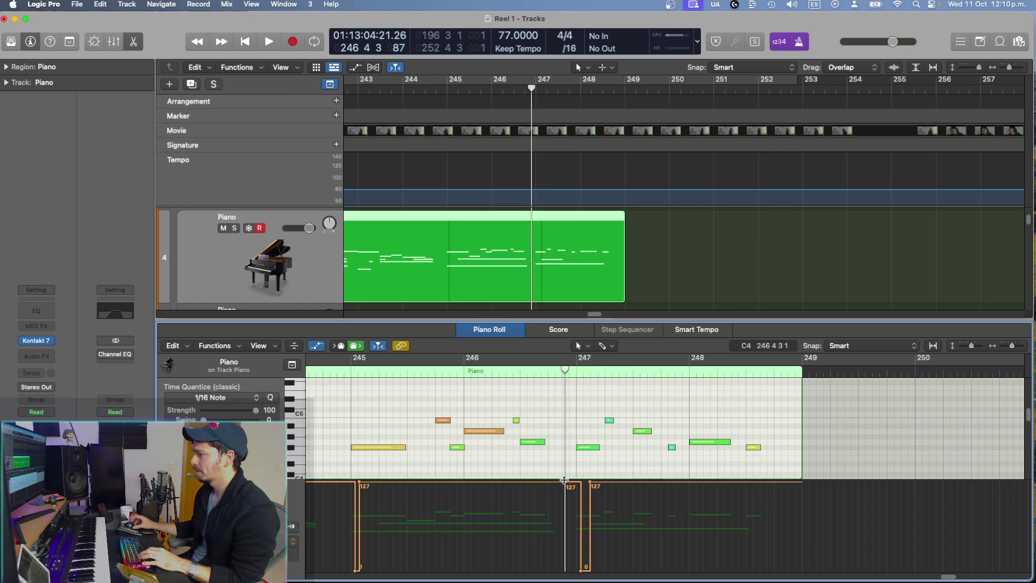
{"action": "left_click", "coordinate": [336, 425]}
{"action": "key", "text": "space"}
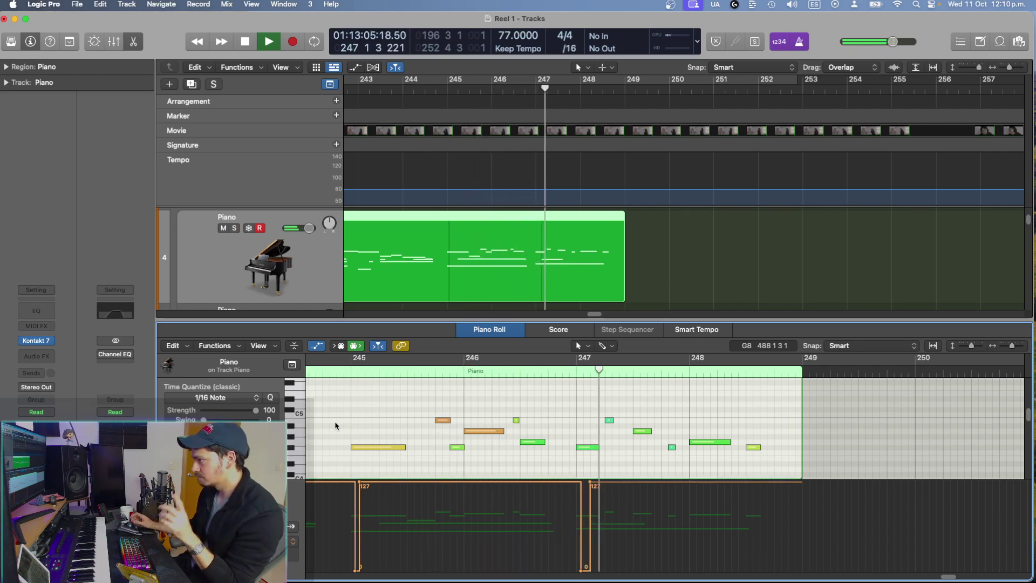
{"action": "scroll", "coordinate": [642, 452], "scroll_direction": "down", "scroll_amount": 3}
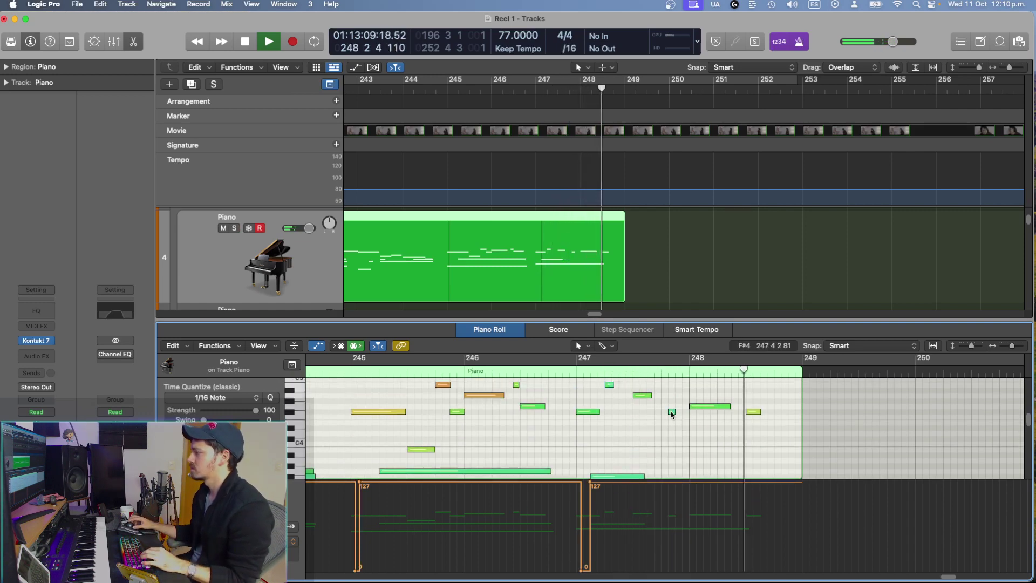
Step: Move the short F#4 note to 247 4 1 1, shift the automation dip closer to bar 247, and close the Piano Roll
{"action": "left_click_drag", "start_coordinate": [672, 412], "coordinate": [667, 414]}
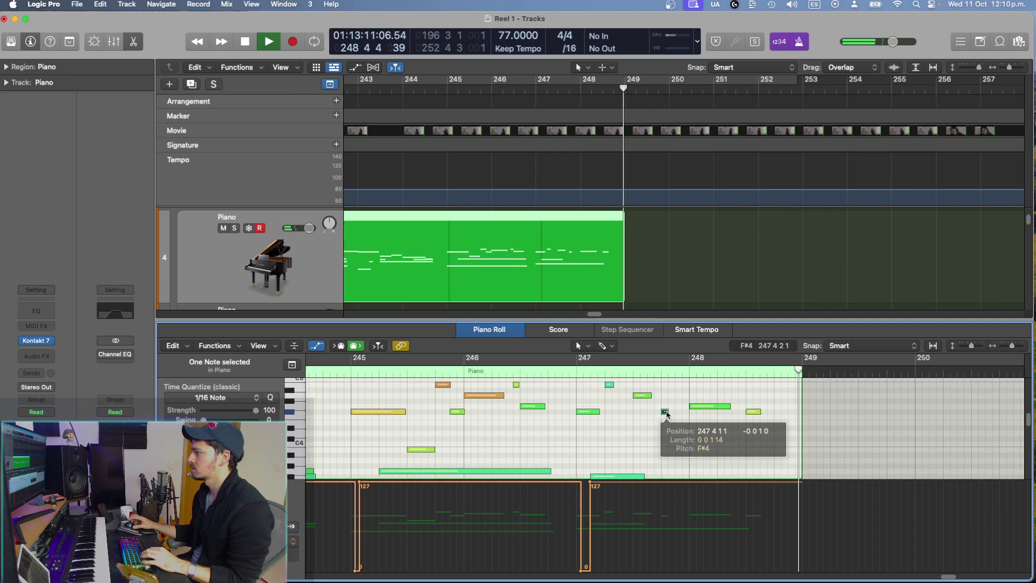
{"action": "key", "text": "space"}
{"action": "left_click", "coordinate": [589, 482]}
{"action": "left_click_drag", "start_coordinate": [585, 482], "coordinate": [582, 495]}
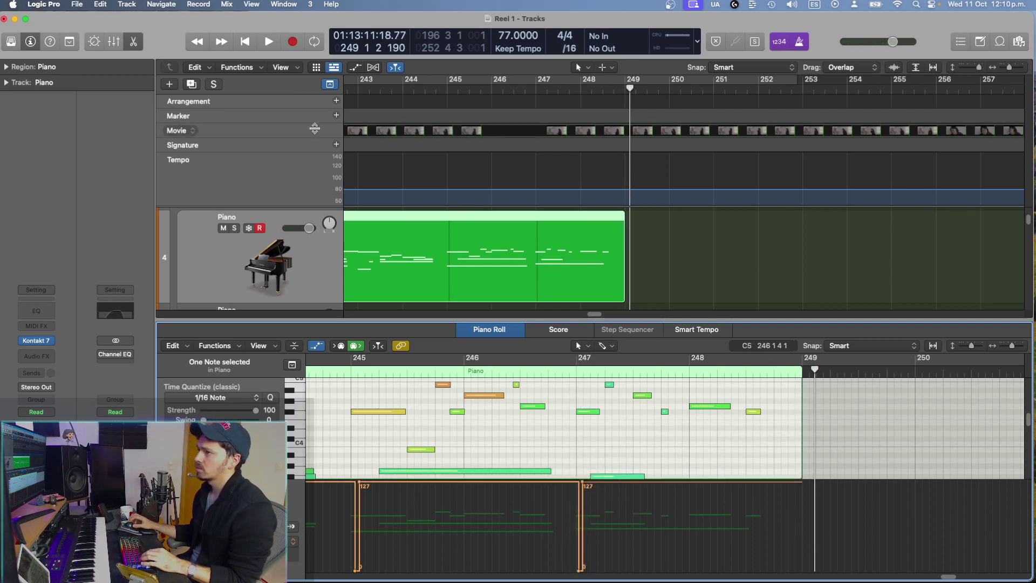
{"action": "left_click", "coordinate": [132, 43]}
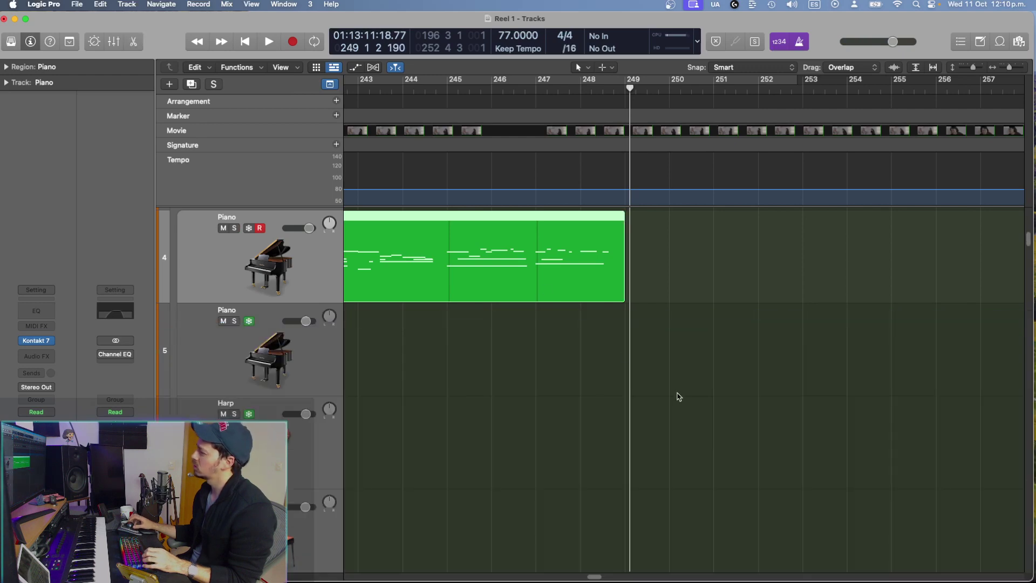
Step: Scrub the playhead through the film after the Piano region to review the shots that still need music
{"action": "left_click", "coordinate": [678, 397]}
{"action": "key", "text": "super+Left"}
{"action": "scroll", "coordinate": [679, 396], "scroll_direction": "up", "scroll_amount": 5}
{"action": "key", "text": "super+Left"}
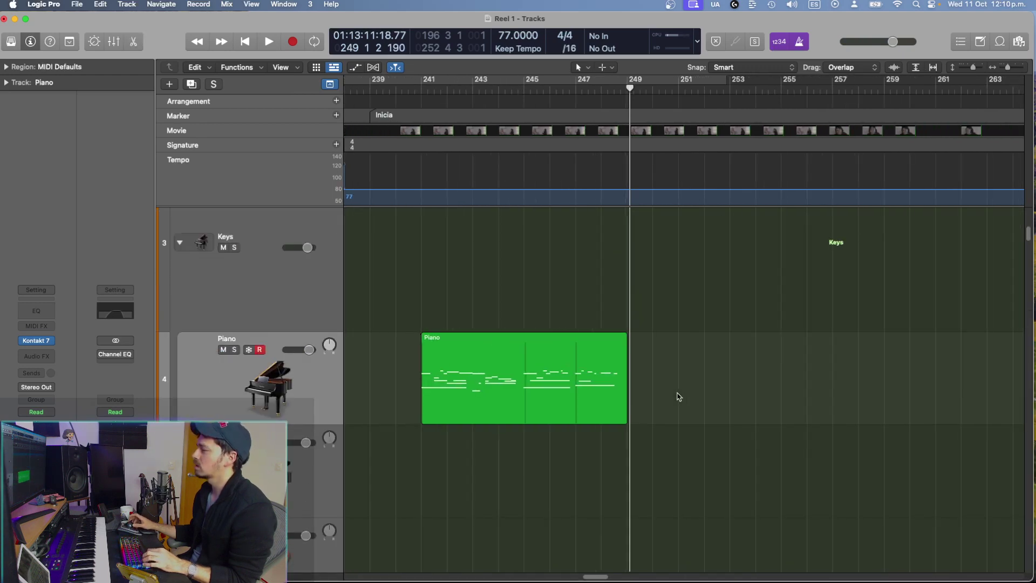
{"action": "scroll", "coordinate": [899, 115], "scroll_direction": "right", "scroll_amount": 5}
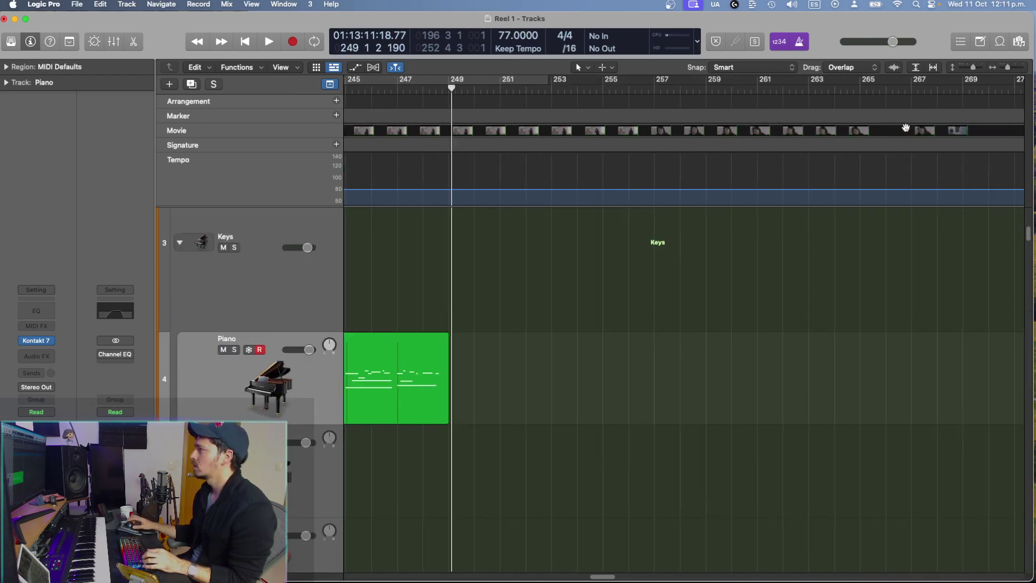
{"action": "left_click_drag", "start_coordinate": [877, 91], "coordinate": [469, 156]}
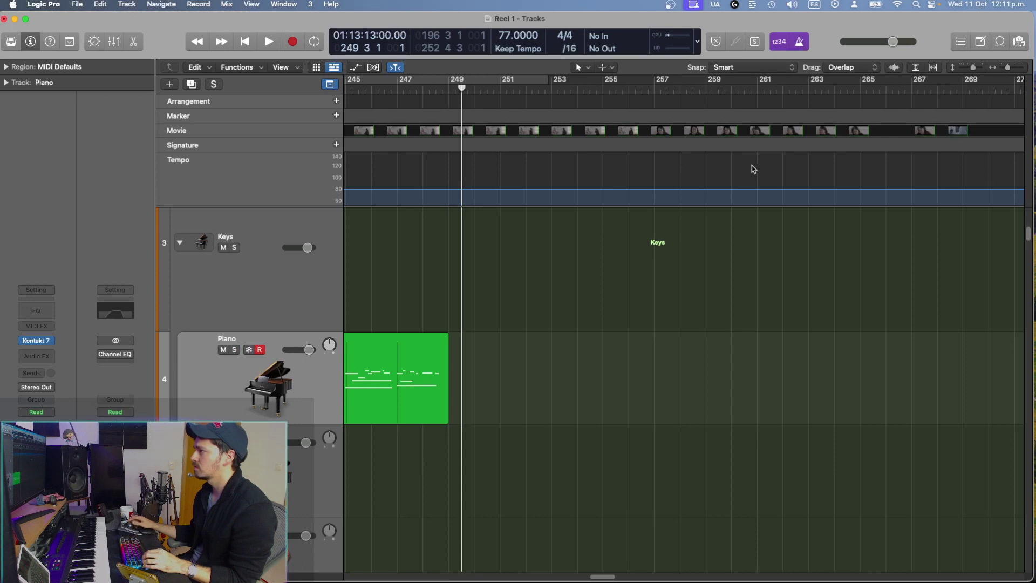
{"action": "key", "text": "super+Left"}
{"action": "key", "text": "super+Left"}
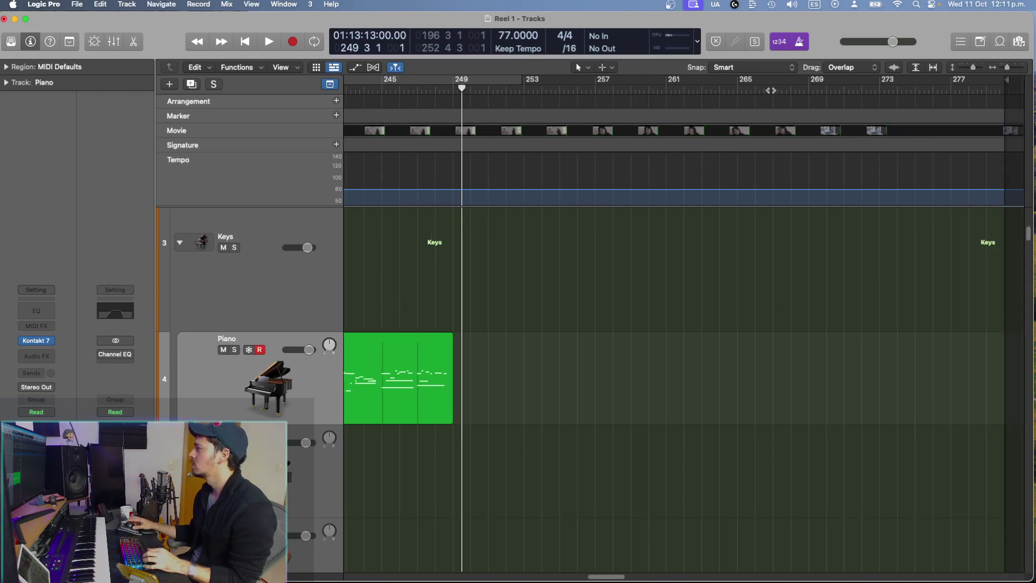
{"action": "left_click_drag", "start_coordinate": [770, 91], "coordinate": [396, 144]}
{"action": "scroll", "coordinate": [396, 144], "scroll_direction": "left", "scroll_amount": 3}
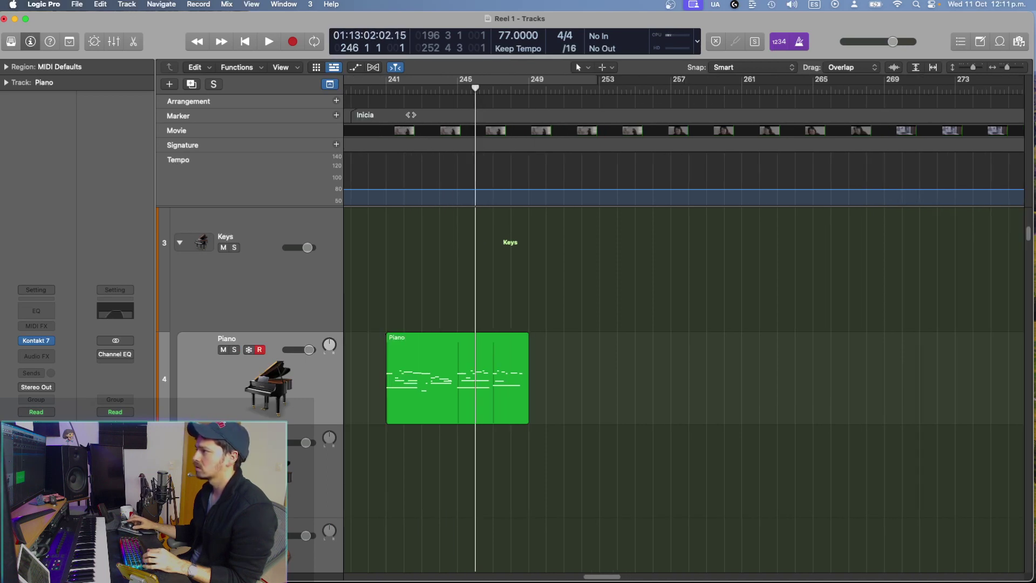
Step: Add a marker at bar 241, where the Piano region starts, and name it Intro
{"action": "left_click", "coordinate": [388, 88]}
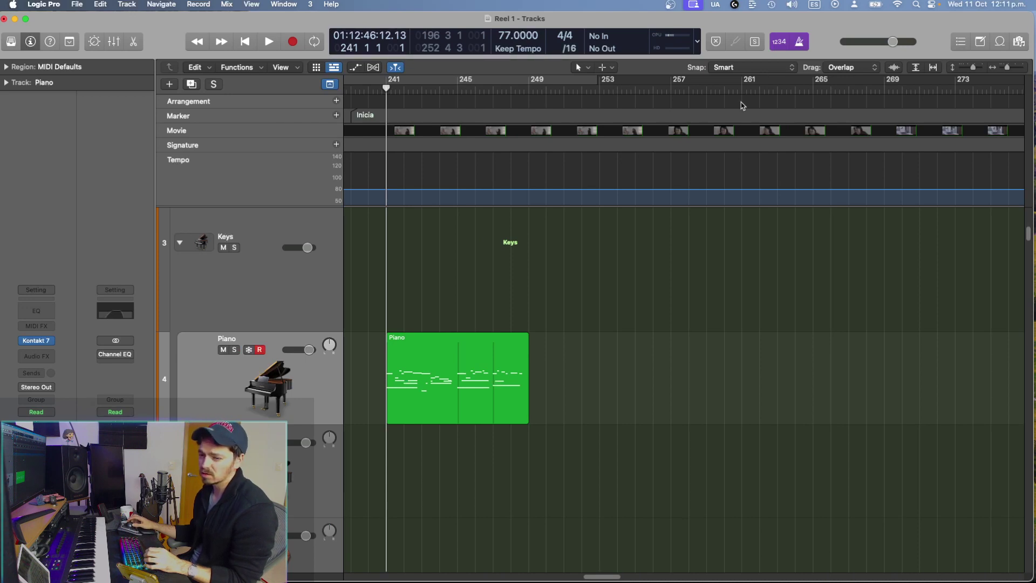
{"action": "scroll", "coordinate": [742, 106], "scroll_direction": "right", "scroll_amount": 3}
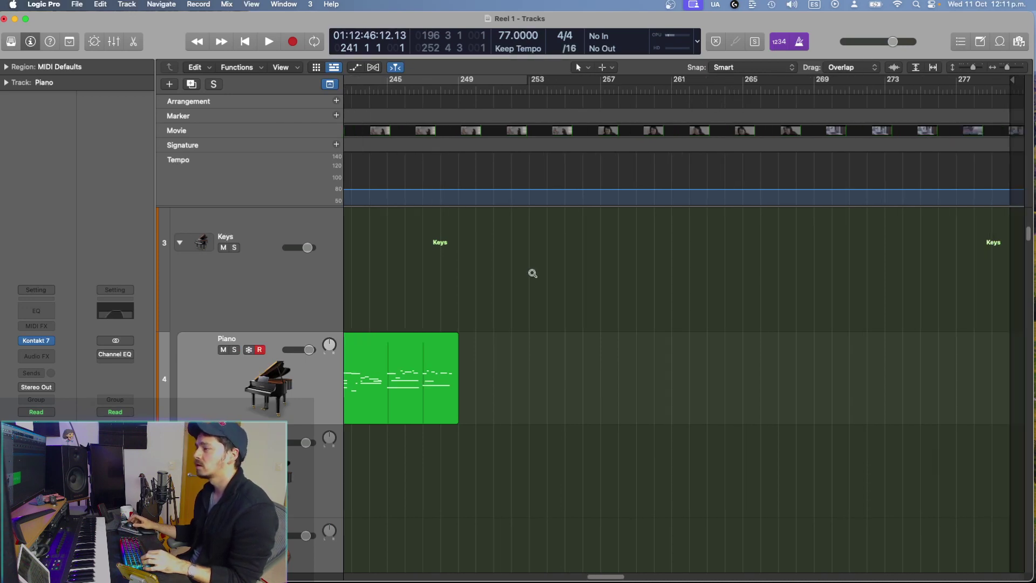
{"action": "scroll", "coordinate": [532, 273], "scroll_direction": "down", "scroll_amount": 1}
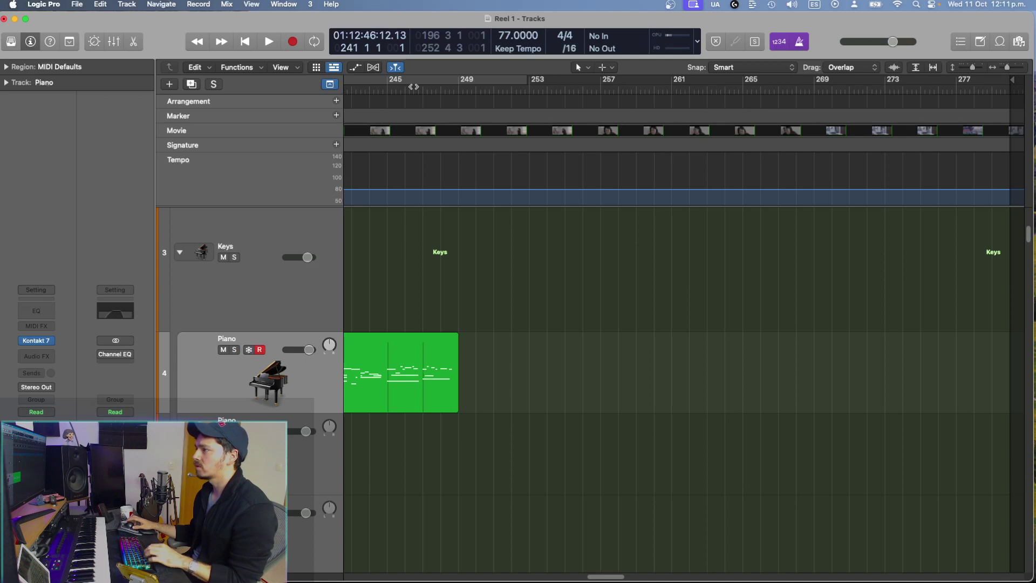
{"action": "scroll", "coordinate": [413, 87], "scroll_direction": "left", "scroll_amount": 6}
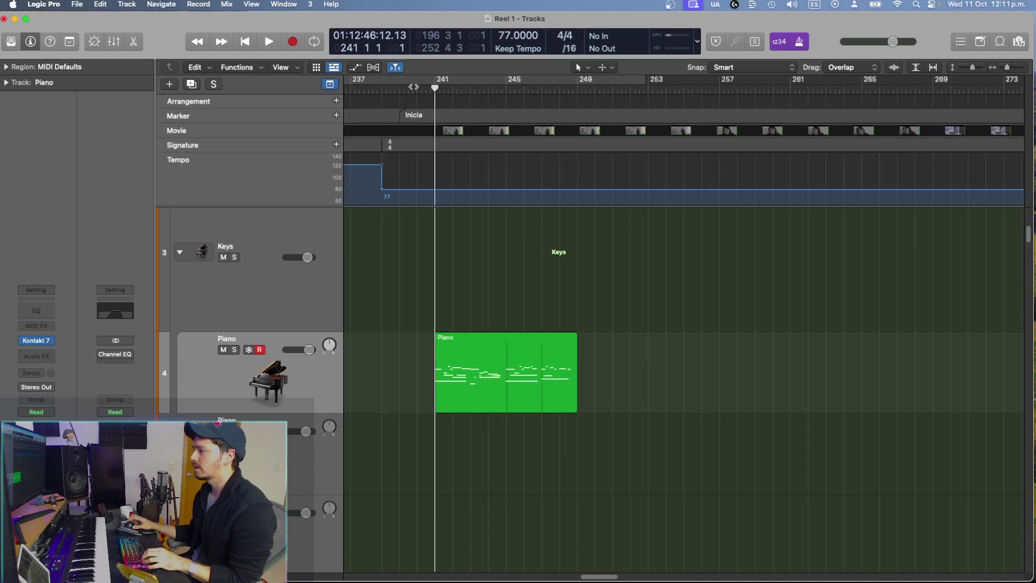
{"action": "left_click", "coordinate": [337, 115]}
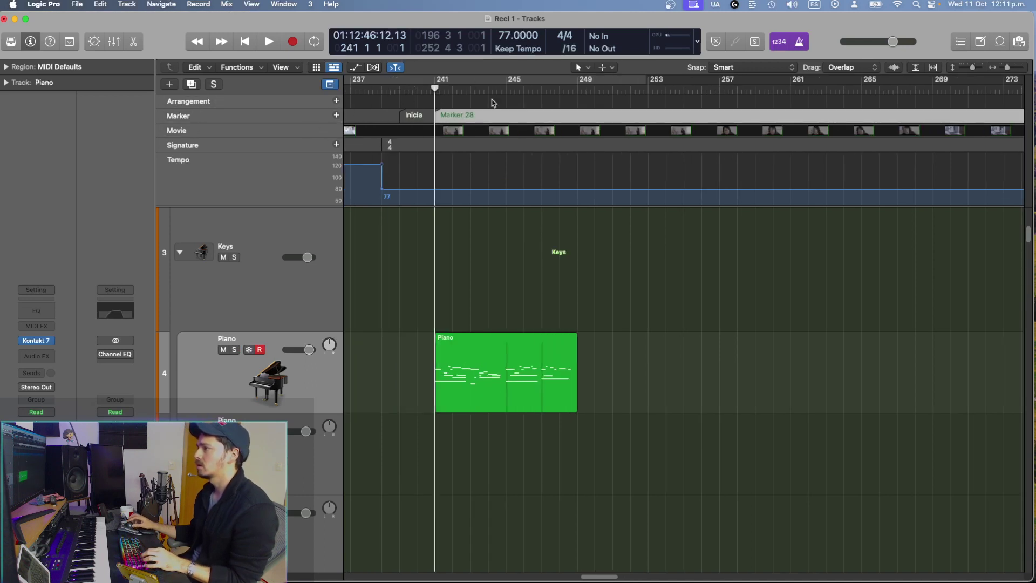
{"action": "double_click", "coordinate": [459, 114]}
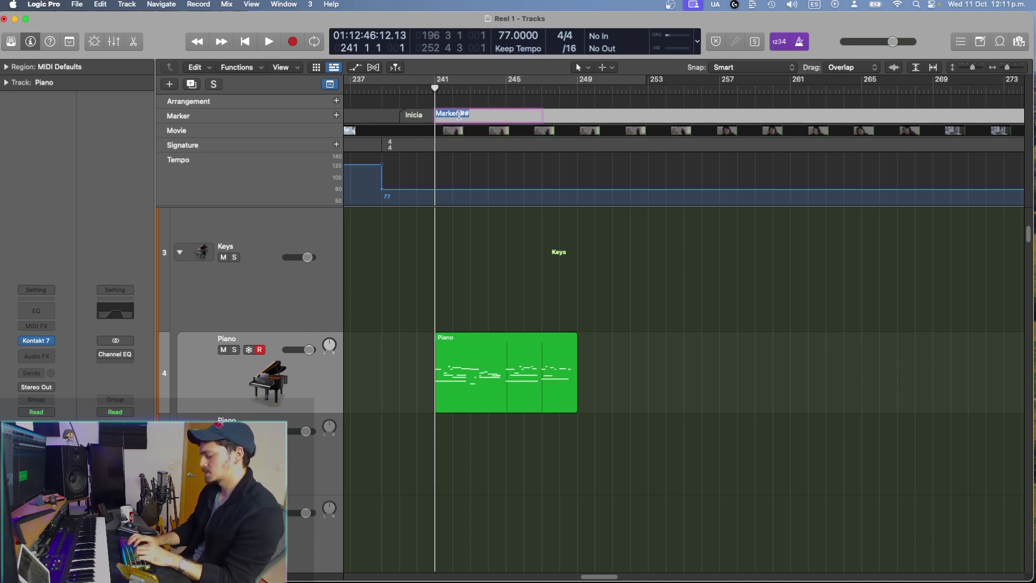
{"action": "type", "text": "Intro"}
{"action": "key", "text": "Return"}
Step: Play the piano from the Intro marker, and check its notes around bar 243 in the Piano Roll
{"action": "key", "text": "space"}
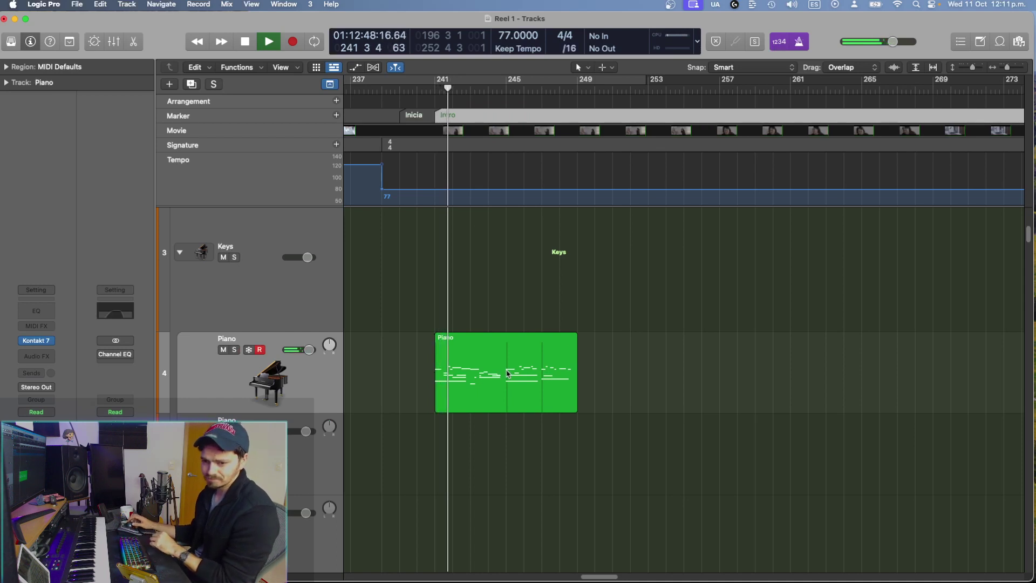
{"action": "key", "text": "space"}
{"action": "double_click", "coordinate": [480, 356]}
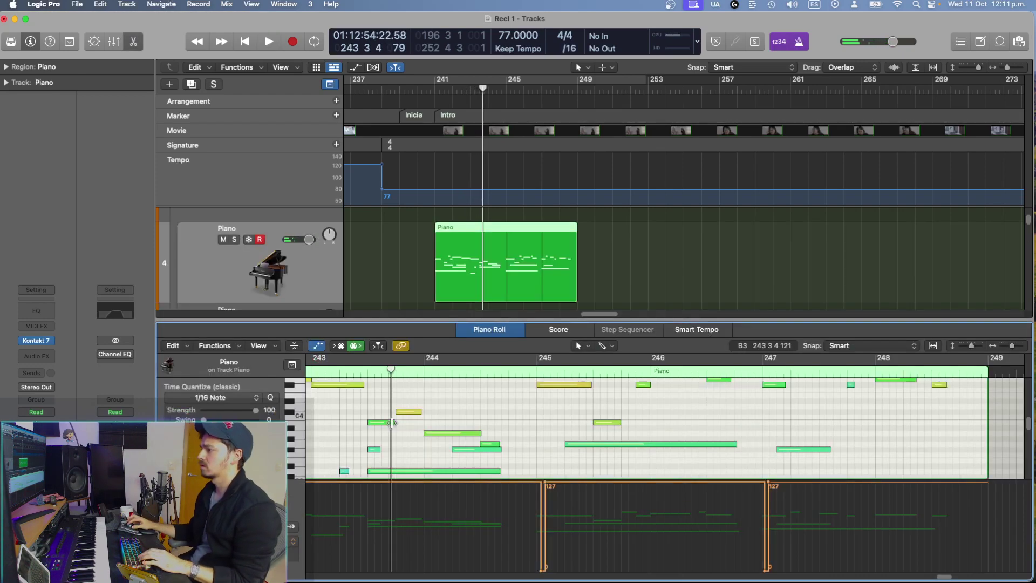
{"action": "scroll", "coordinate": [350, 482], "scroll_direction": "left", "scroll_amount": 4}
{"action": "left_click", "coordinate": [419, 442], "text": "shift"}
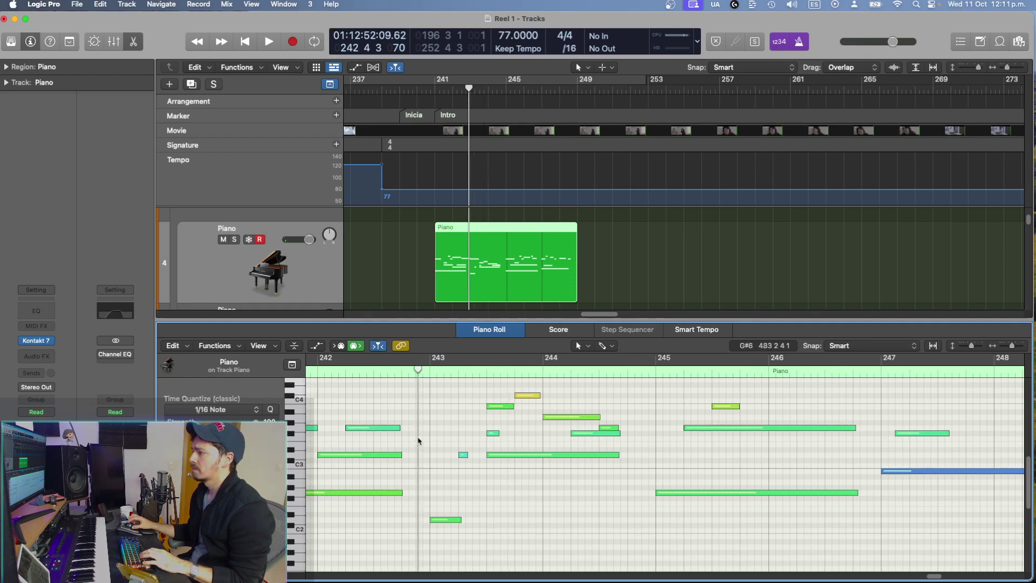
{"action": "key", "text": "space"}
{"action": "scroll", "coordinate": [448, 453], "scroll_direction": "up", "scroll_amount": 3}
{"action": "key", "text": "space"}
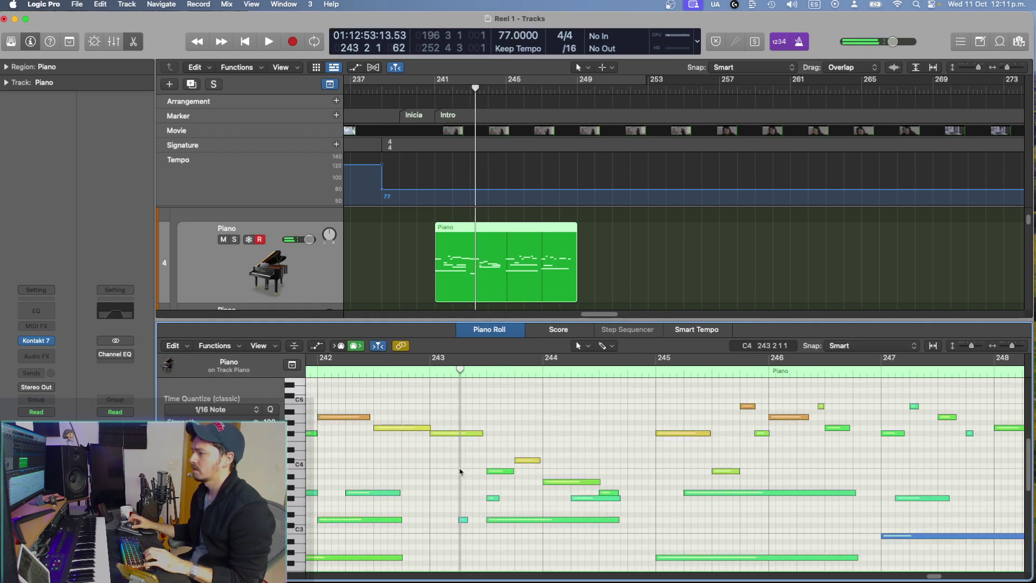
Step: Add a low note just above C3 at the start of bar 243, lengthen it slightly past beat 2, and play from there
{"action": "scroll", "coordinate": [459, 473], "scroll_direction": "up", "scroll_amount": 2}
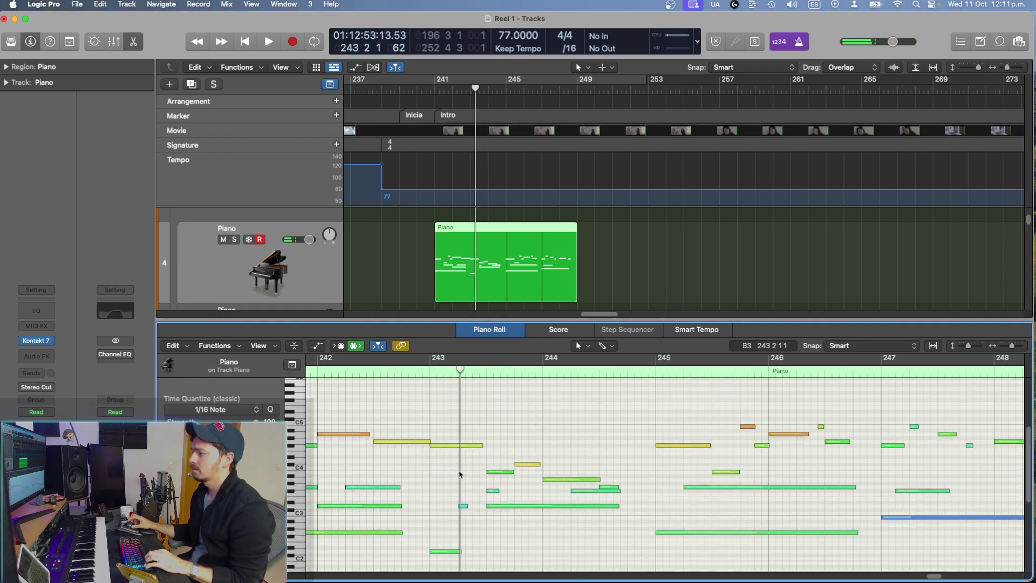
{"action": "left_click", "coordinate": [434, 511]}
{"action": "left_click_drag", "start_coordinate": [436, 511], "coordinate": [467, 511]}
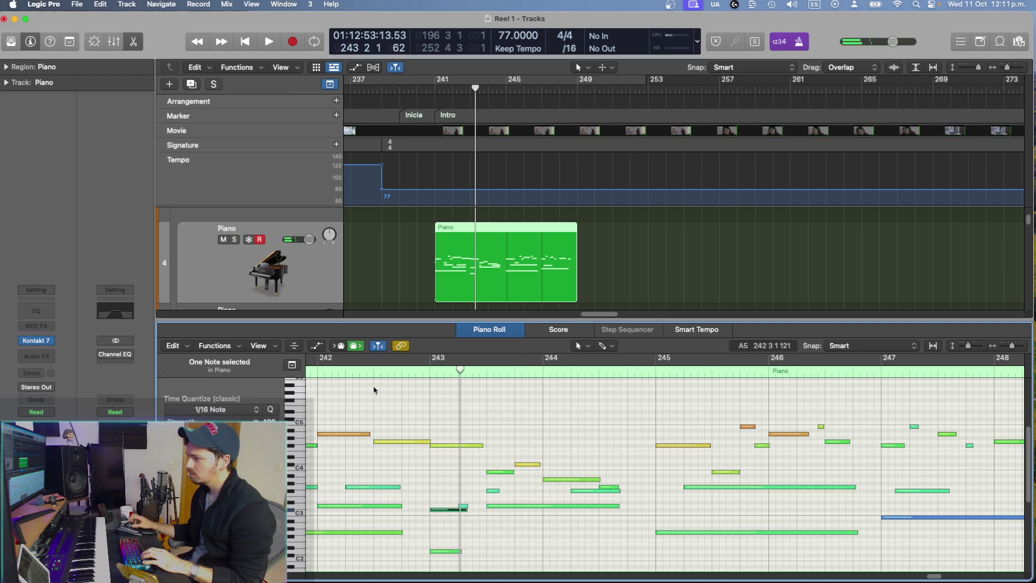
{"action": "left_click", "coordinate": [340, 415], "text": "shift"}
{"action": "key", "text": "space"}
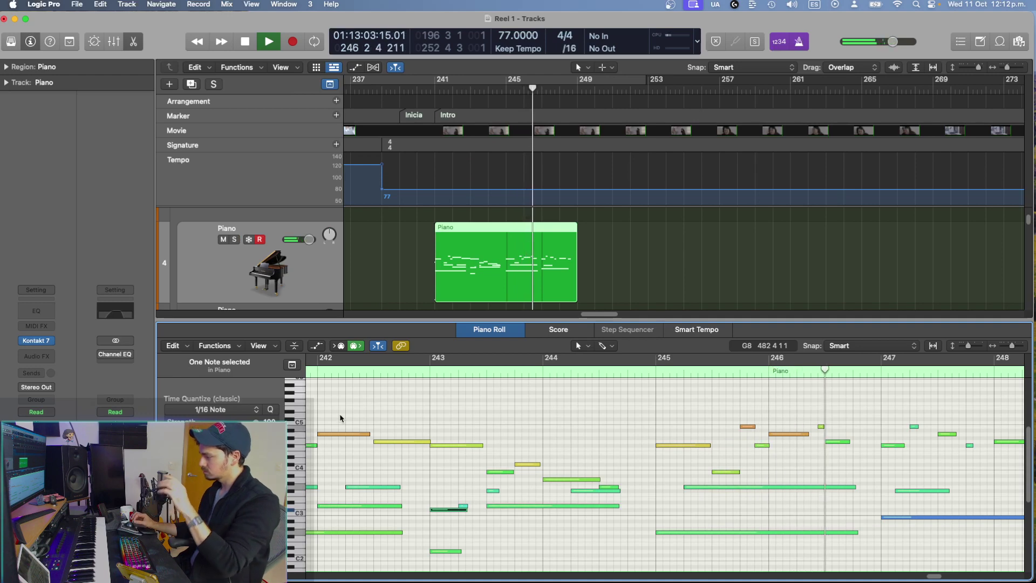
Step: Play bars 247 and 248 of the piano and check their notes against the automation
{"action": "left_click", "coordinate": [640, 410]}
{"action": "key", "text": "a"}
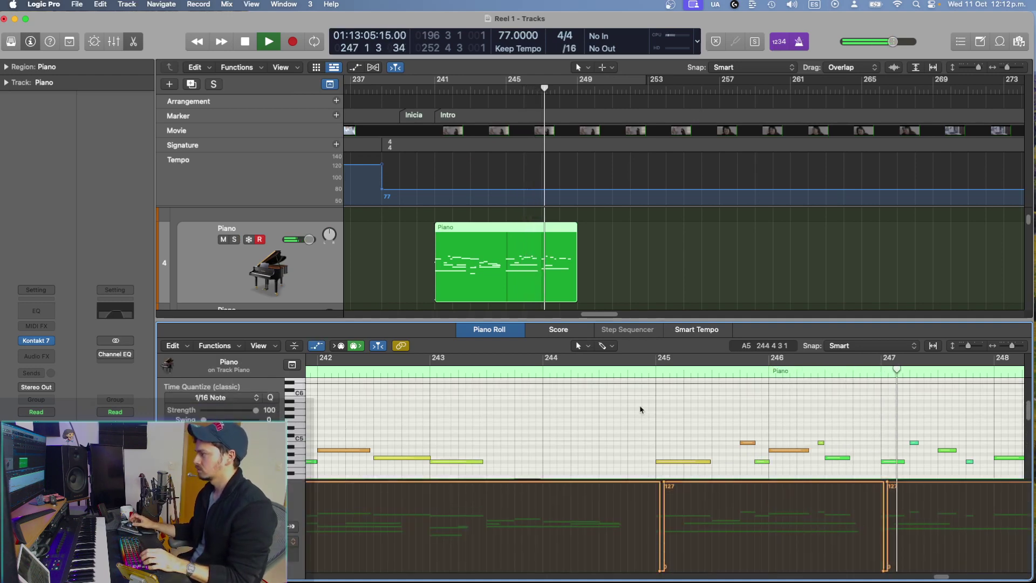
{"action": "scroll", "coordinate": [641, 410], "scroll_direction": "right", "scroll_amount": 4}
{"action": "key", "text": "super+Left"}
{"action": "key", "text": "super+Left"}
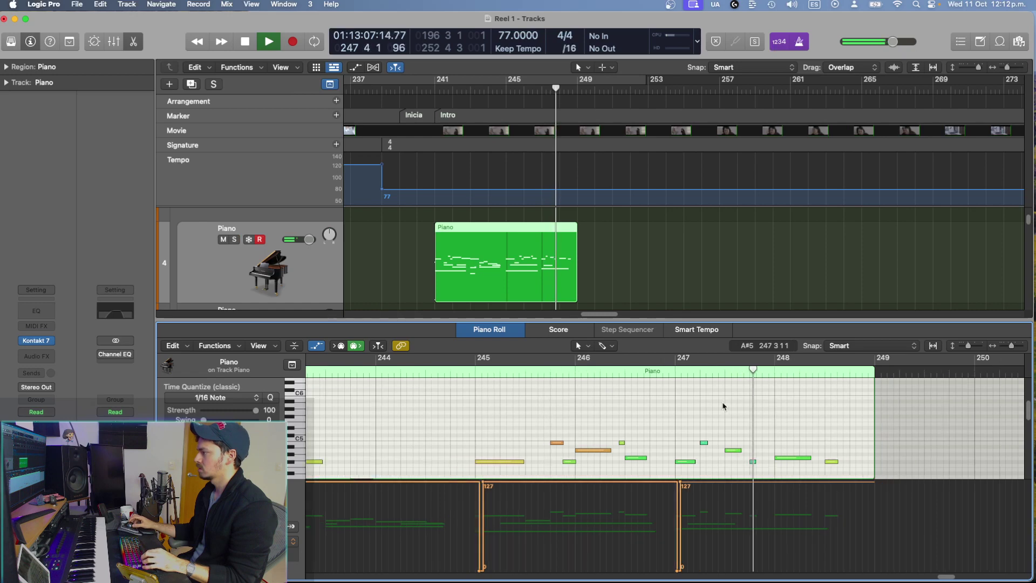
{"action": "scroll", "coordinate": [723, 405], "scroll_direction": "down", "scroll_amount": 5}
{"action": "key", "text": "super+Up"}
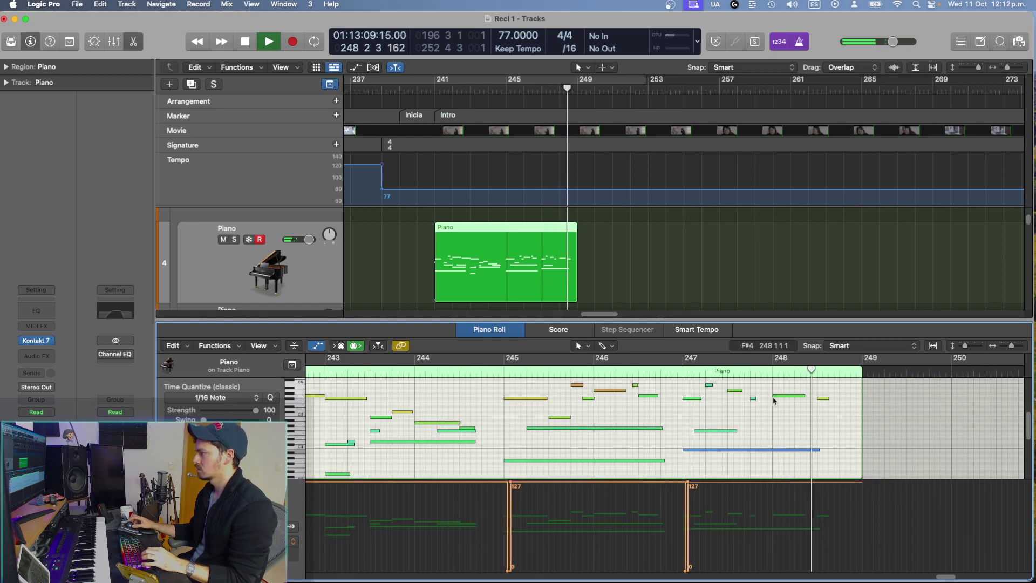
{"action": "key", "text": "space"}
{"action": "left_click", "coordinate": [674, 405]}
{"action": "key", "text": "space"}
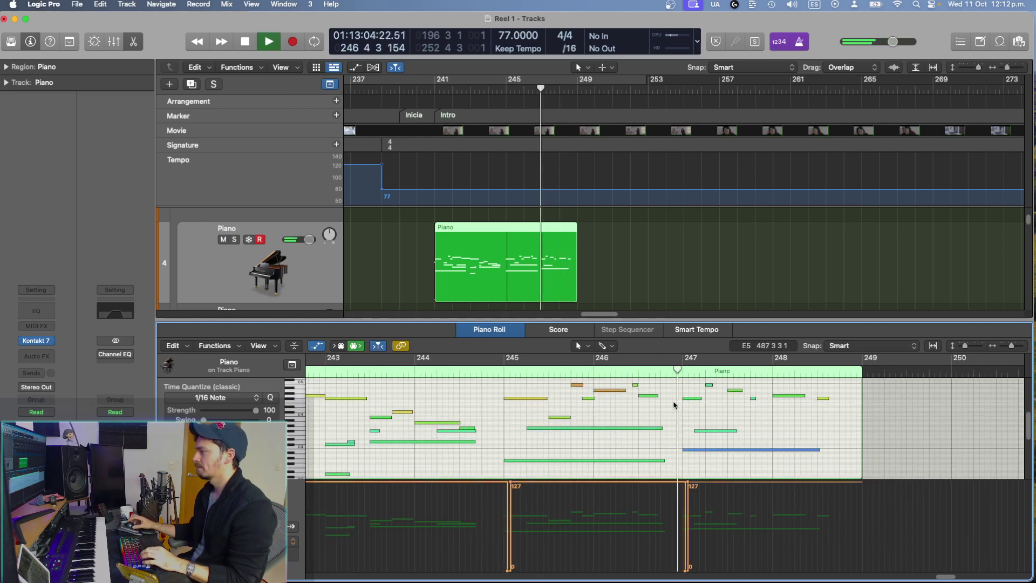
{"action": "scroll", "coordinate": [701, 400], "scroll_direction": "up", "scroll_amount": 2}
{"action": "key", "text": "a"}
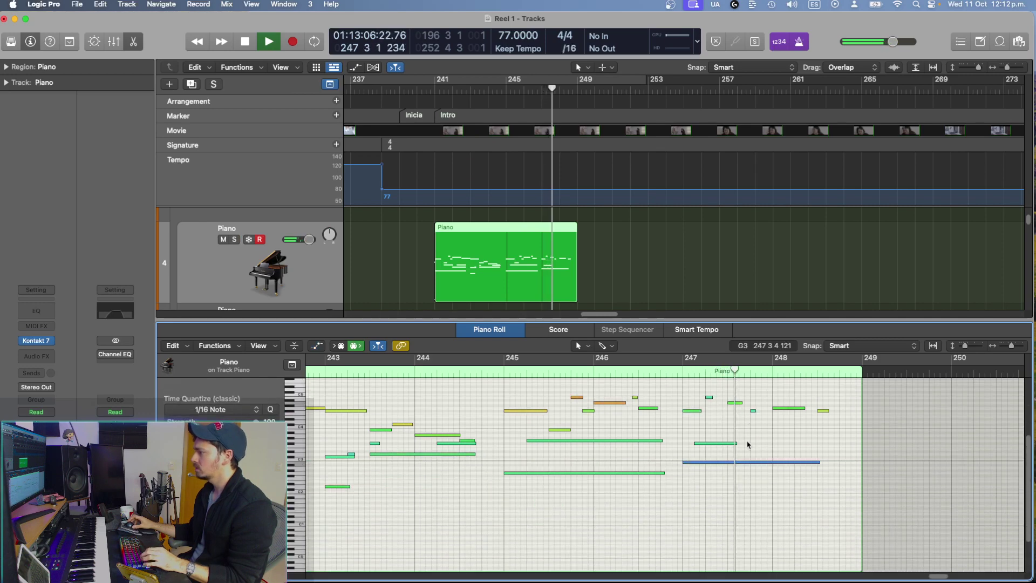
Step: Stop playback and add a high melody note on beat 2 of bar 248 in the Piano region
{"action": "key", "text": "super+Right"}
{"action": "key", "text": "super+Right"}
{"action": "key", "text": "super+Right"}
{"action": "key", "text": "super+Left"}
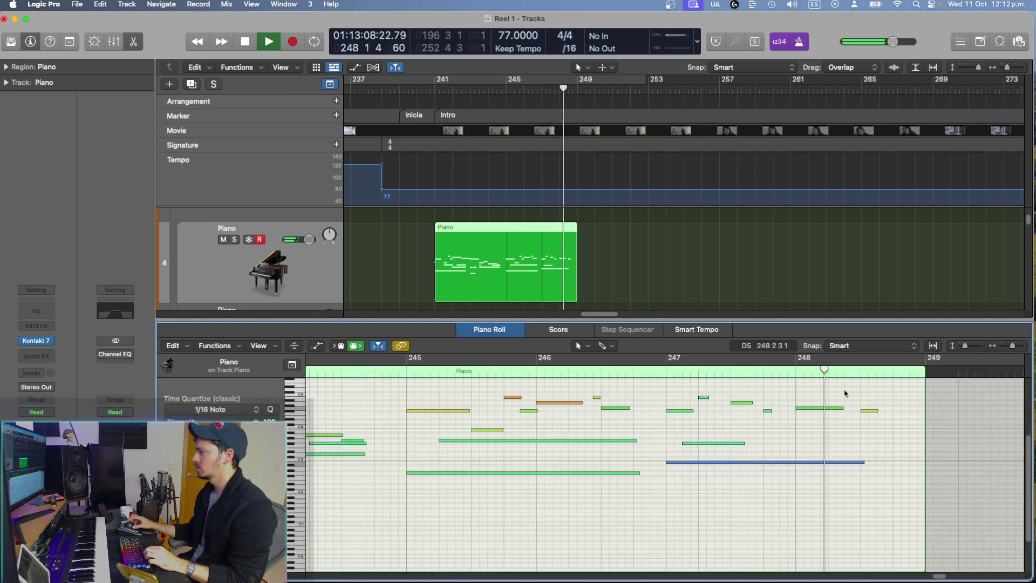
{"action": "key", "text": "space"}
{"action": "left_click", "coordinate": [836, 400]}
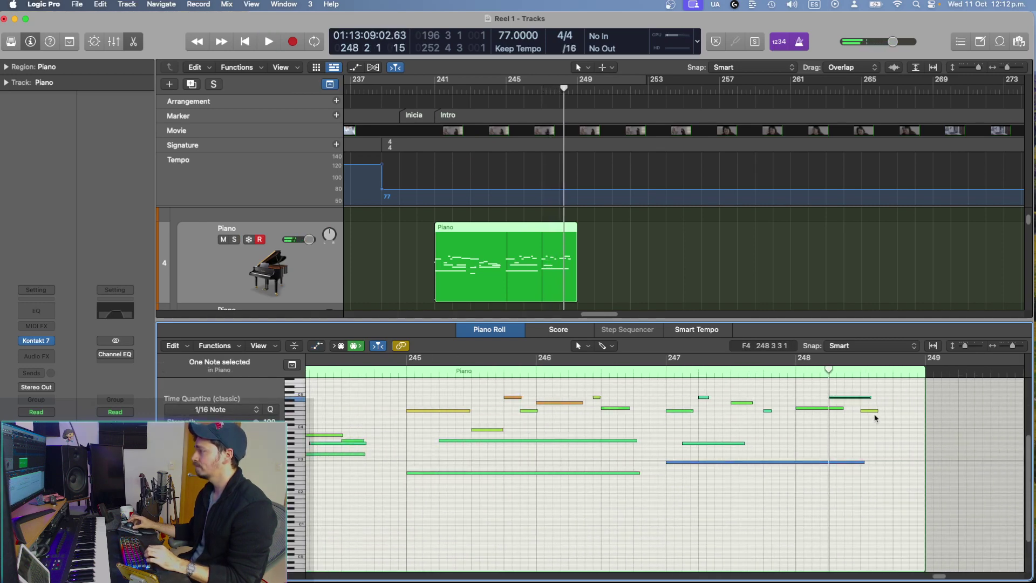
Step: Try a higher pitch for the short F#4 note at beat 3 of bar 248, and return it to F#4
{"action": "left_click_drag", "start_coordinate": [873, 413], "coordinate": [873, 404]}
{"action": "left_click", "coordinate": [655, 390]}
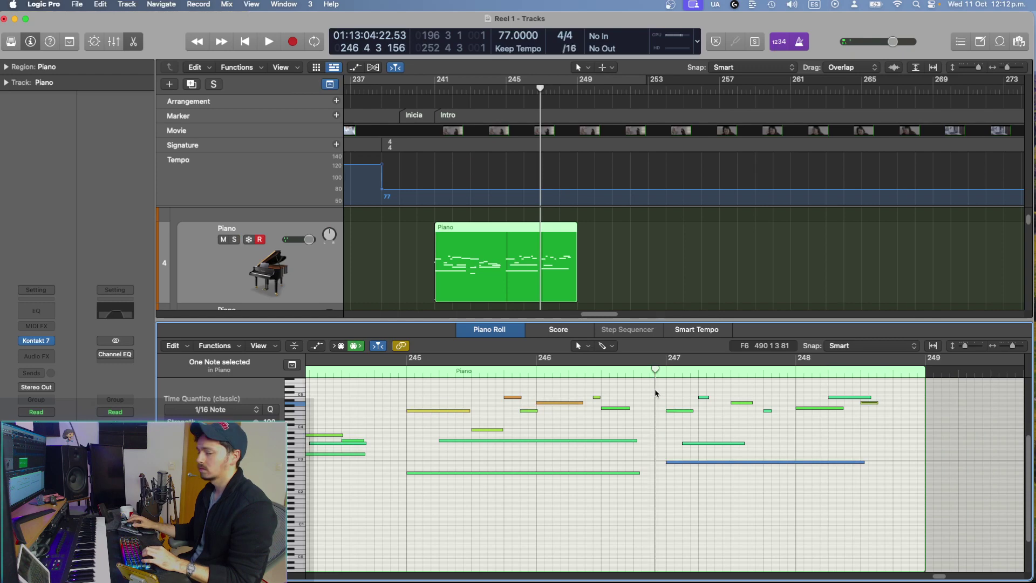
{"action": "left_click_drag", "start_coordinate": [866, 403], "coordinate": [866, 411]}
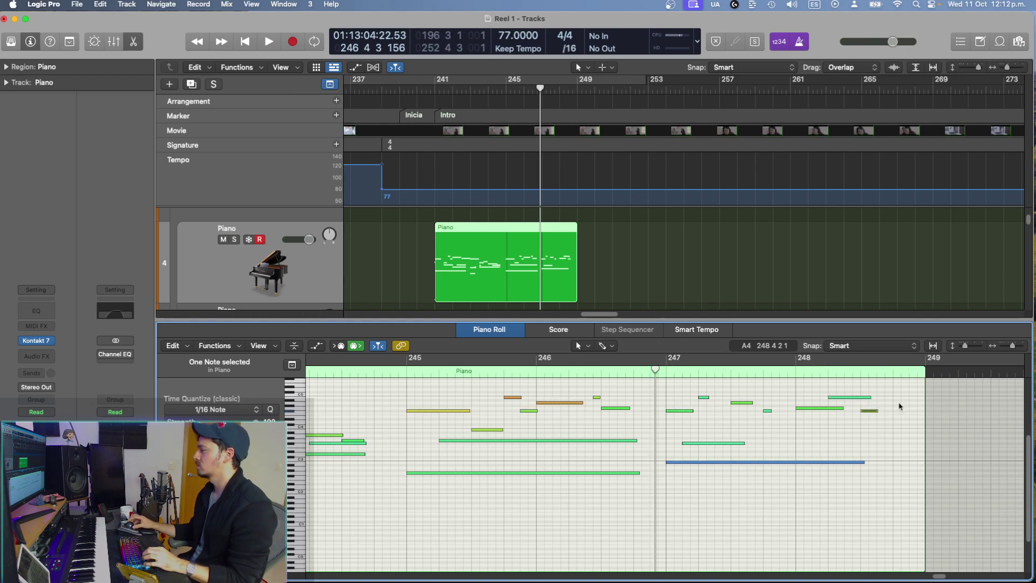
{"action": "left_click", "coordinate": [868, 413]}
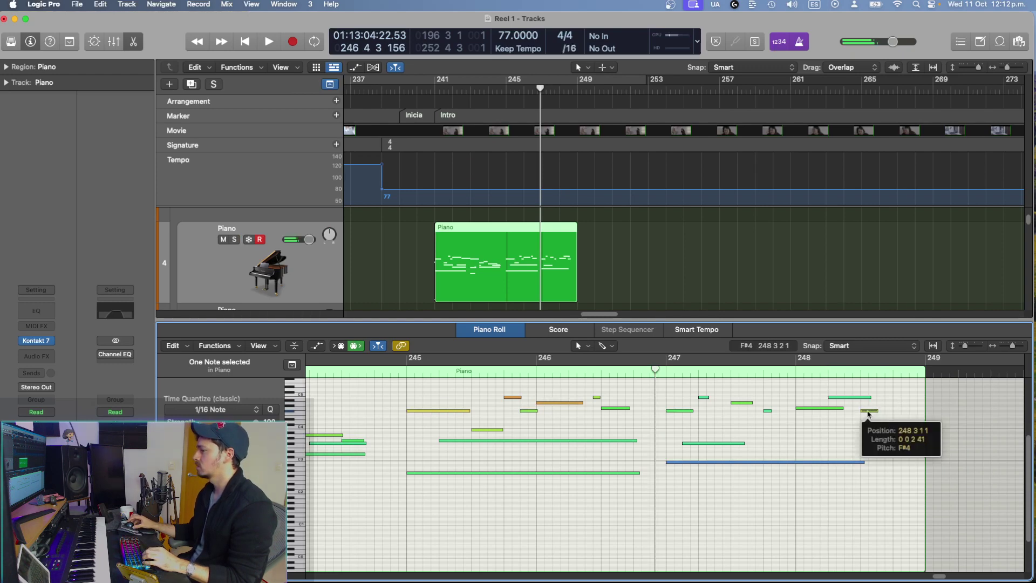
Step: Play the ending of the Piano region from just before bar 247, and close the Piano Roll
{"action": "key", "text": "space"}
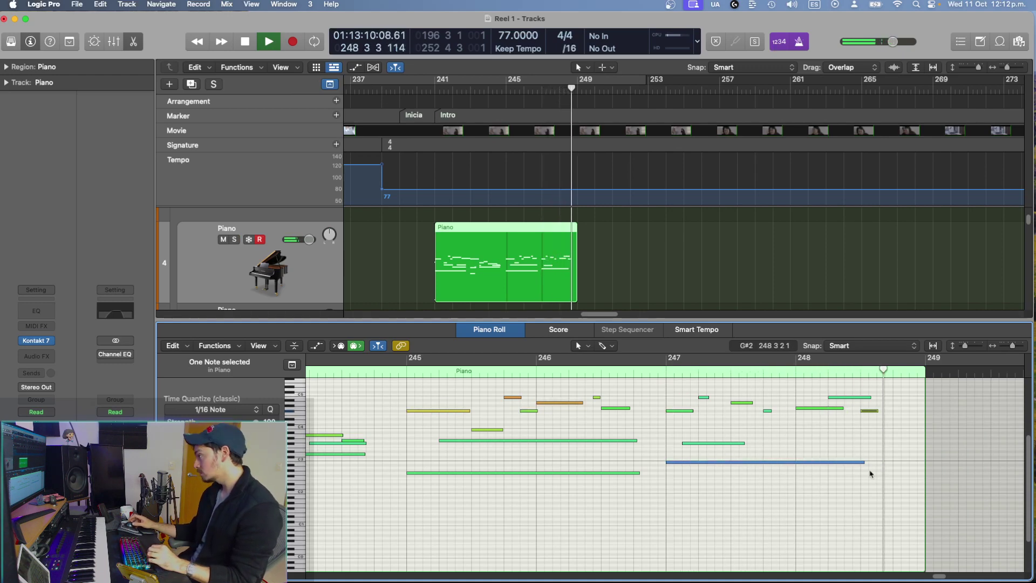
{"action": "key", "text": "space"}
{"action": "left_click", "coordinate": [693, 265]}
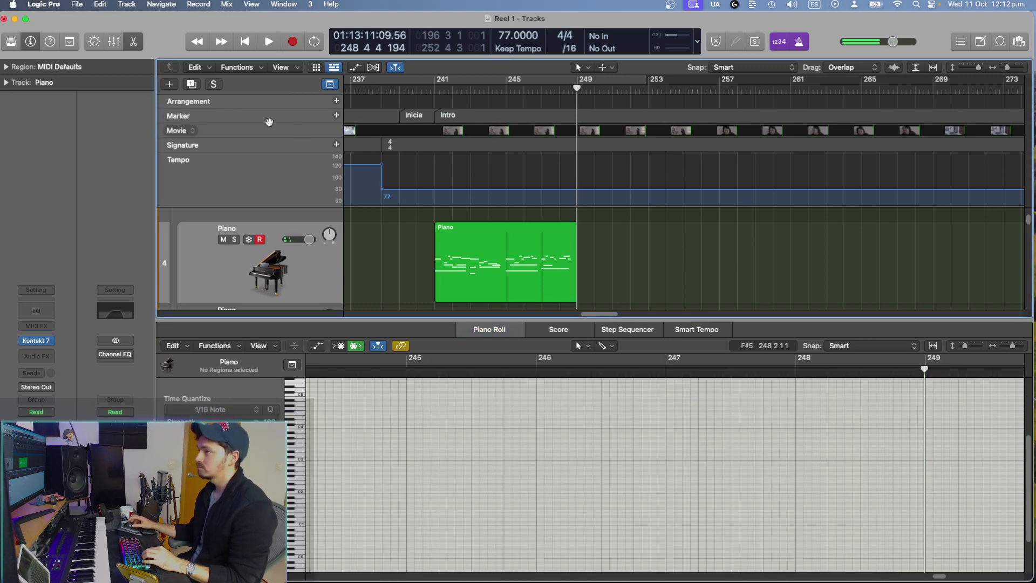
{"action": "left_click", "coordinate": [139, 45]}
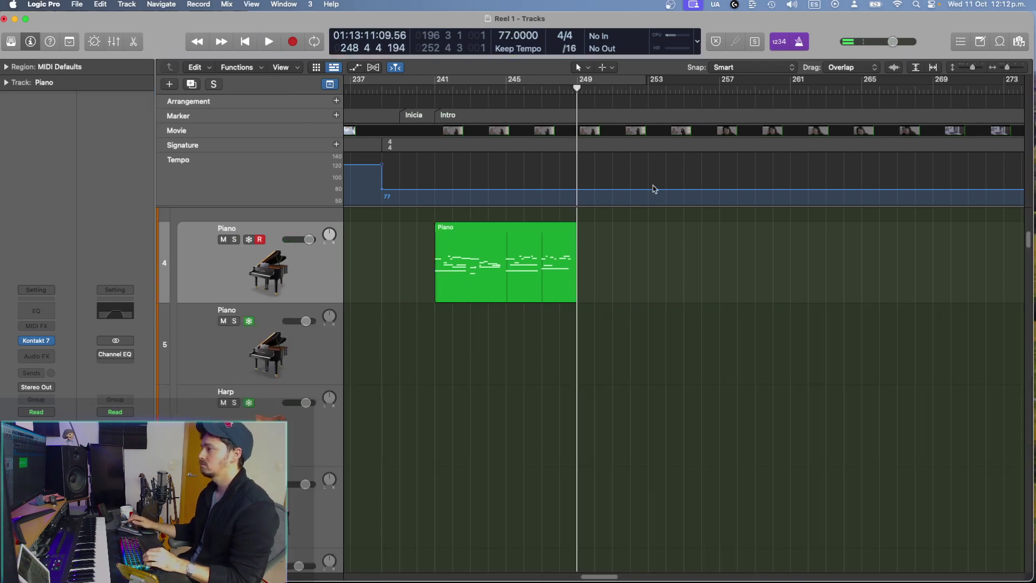
Step: Hide the global tracks and play the start of the Piano region from bar 241
{"action": "left_click", "coordinate": [329, 84]}
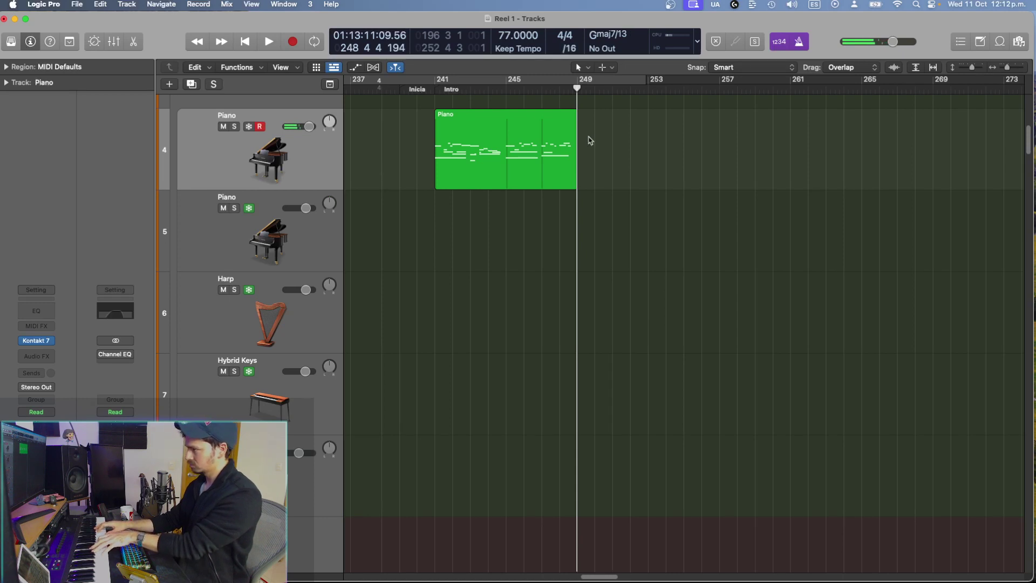
{"action": "left_click", "coordinate": [539, 160]}
{"action": "key", "text": "shift+space"}
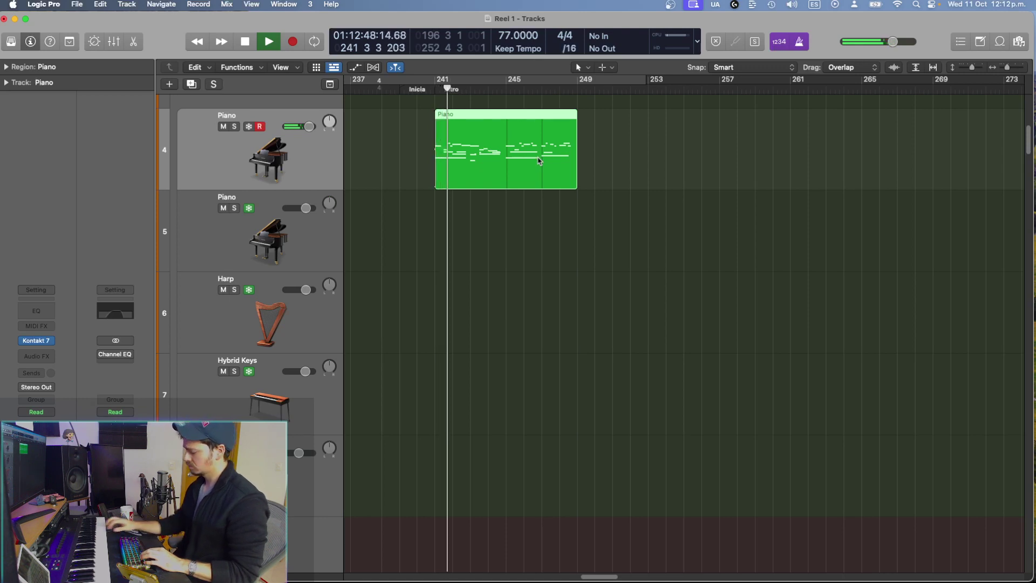
{"action": "key", "text": "space"}
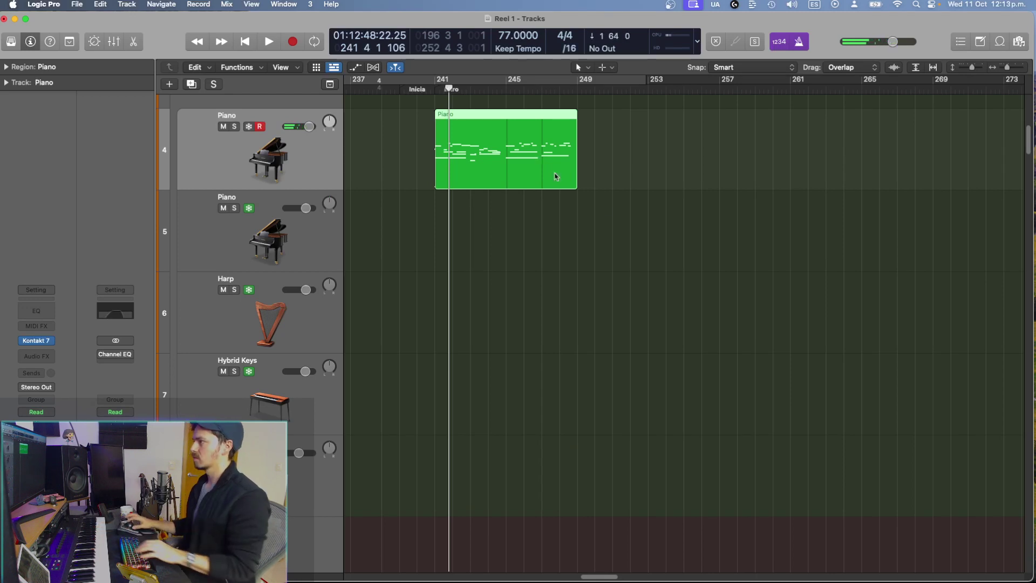
Step: Show the global tracks again and rename the Intro marker at bar 241 as Intro nostolgica
{"action": "left_click", "coordinate": [641, 222]}
{"action": "key", "text": "super+Right"}
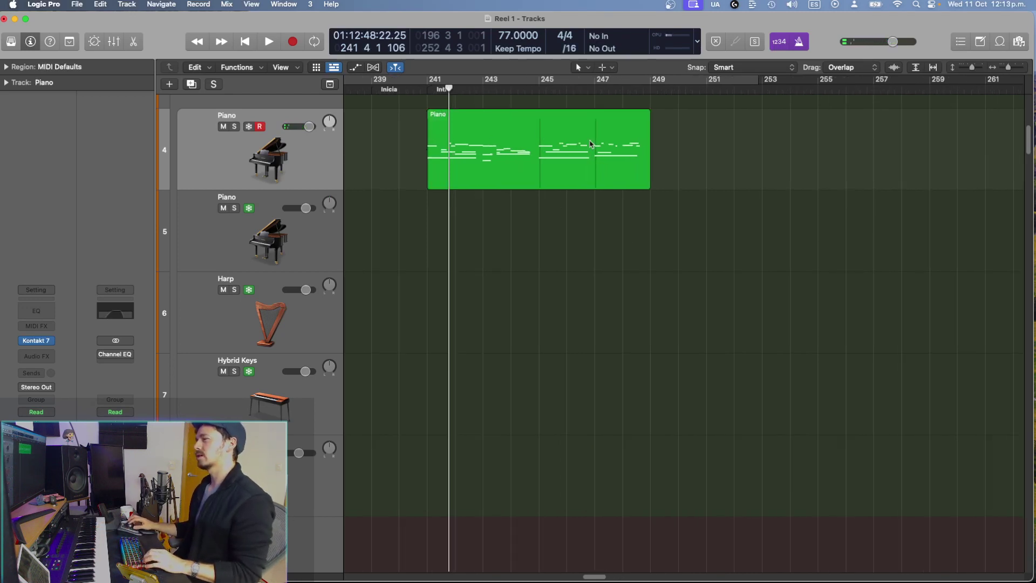
{"action": "left_click", "coordinate": [330, 83]}
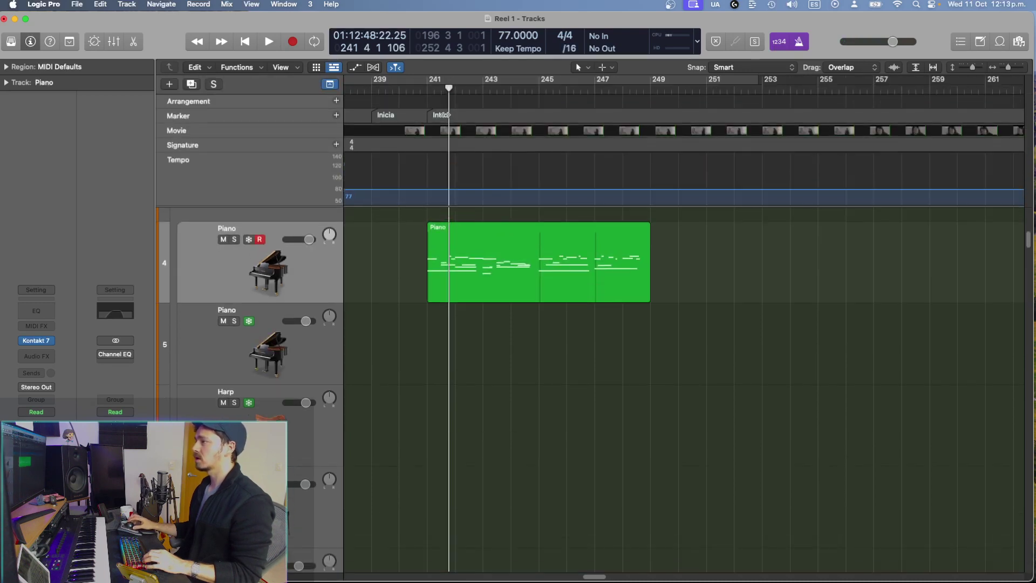
{"action": "double_click", "coordinate": [441, 115]}
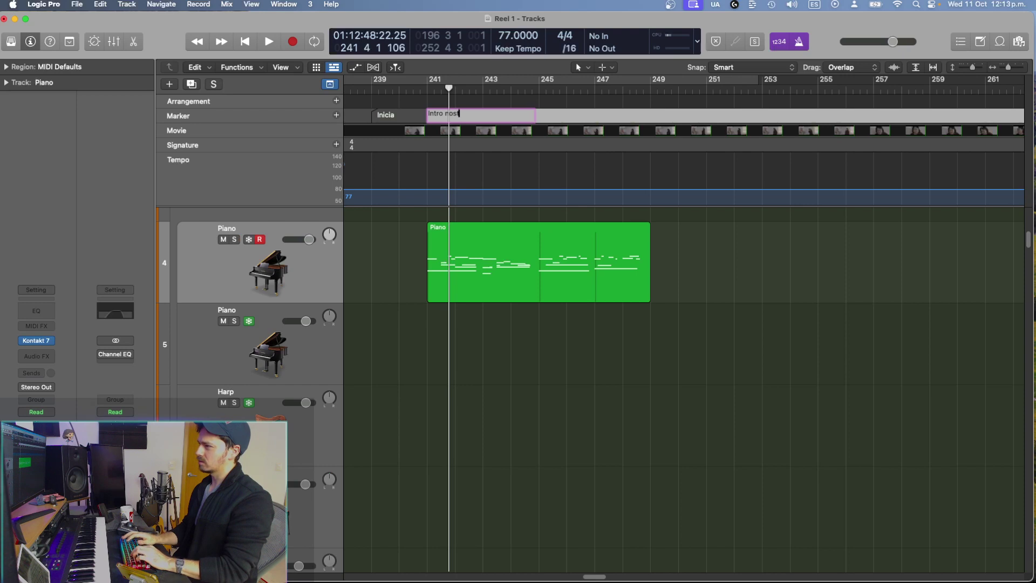
{"action": "type", "text": "nostolgica"}
{"action": "key", "text": "Return"}
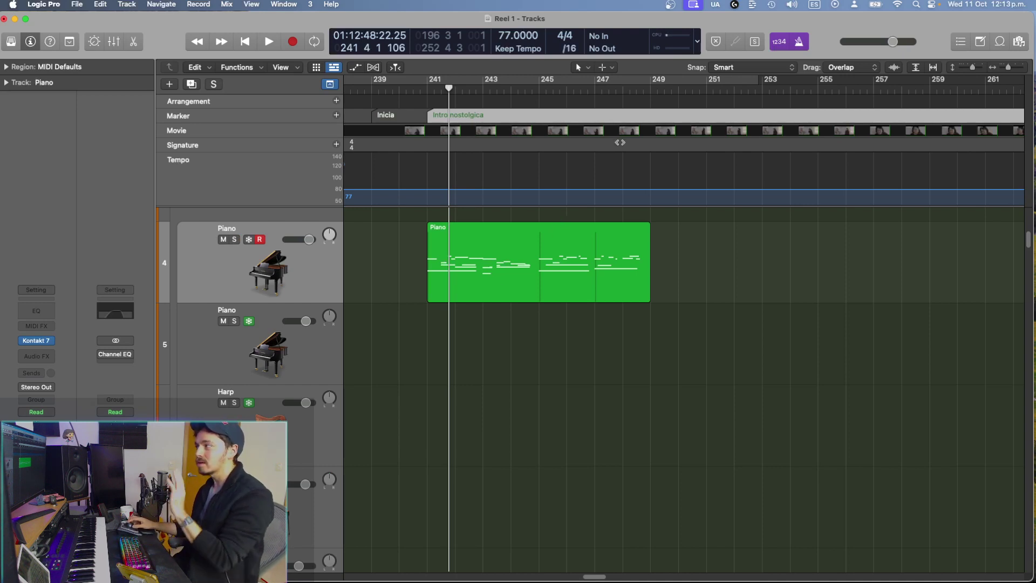
Step: Play from bar 248 into bar 253 while trying out piano ideas, and place the playhead at bar 253
{"action": "left_click", "coordinate": [620, 90]}
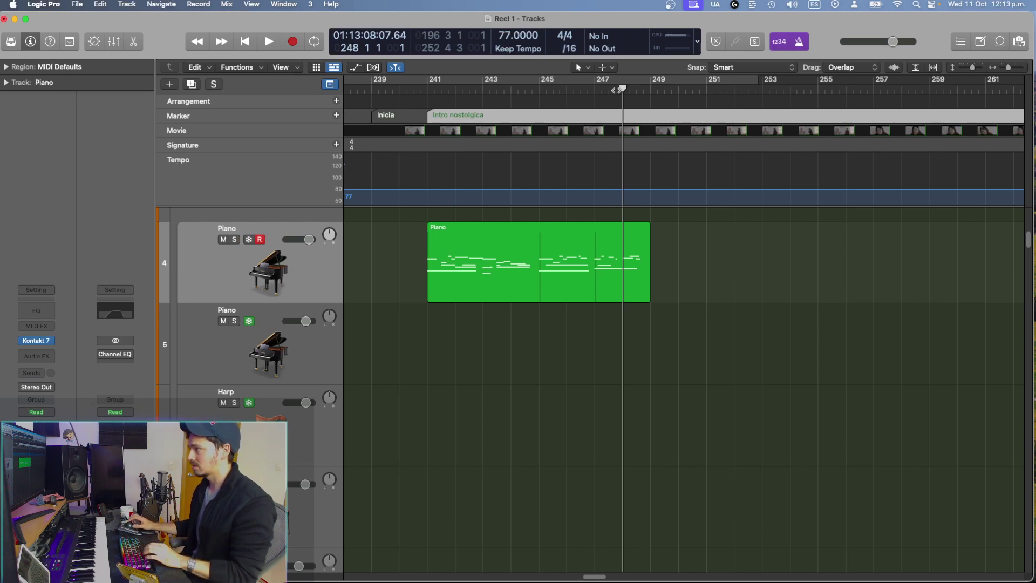
{"action": "key", "text": "space"}
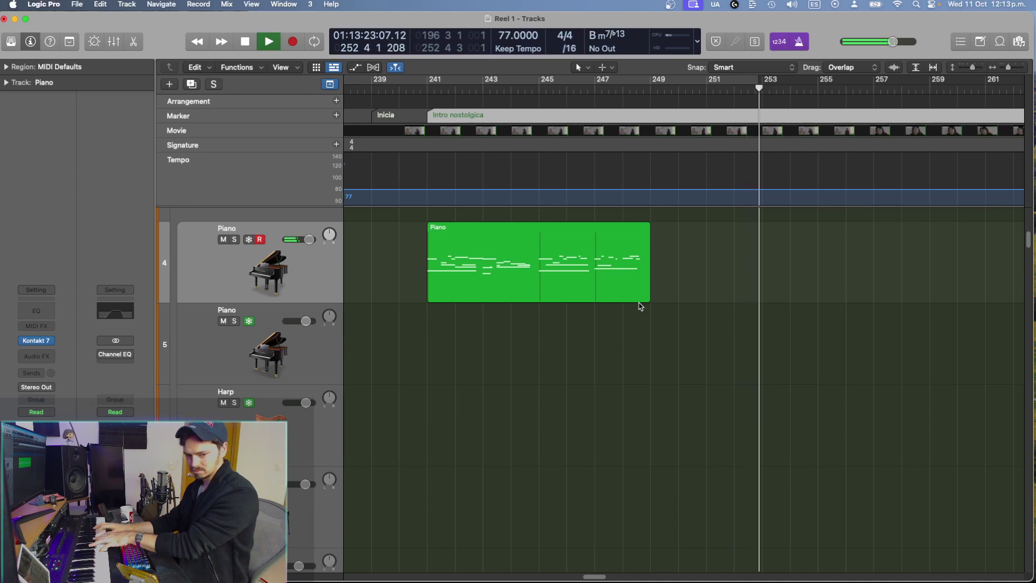
{"action": "key", "text": "space"}
{"action": "scroll", "coordinate": [784, 196], "scroll_direction": "right", "scroll_amount": 2}
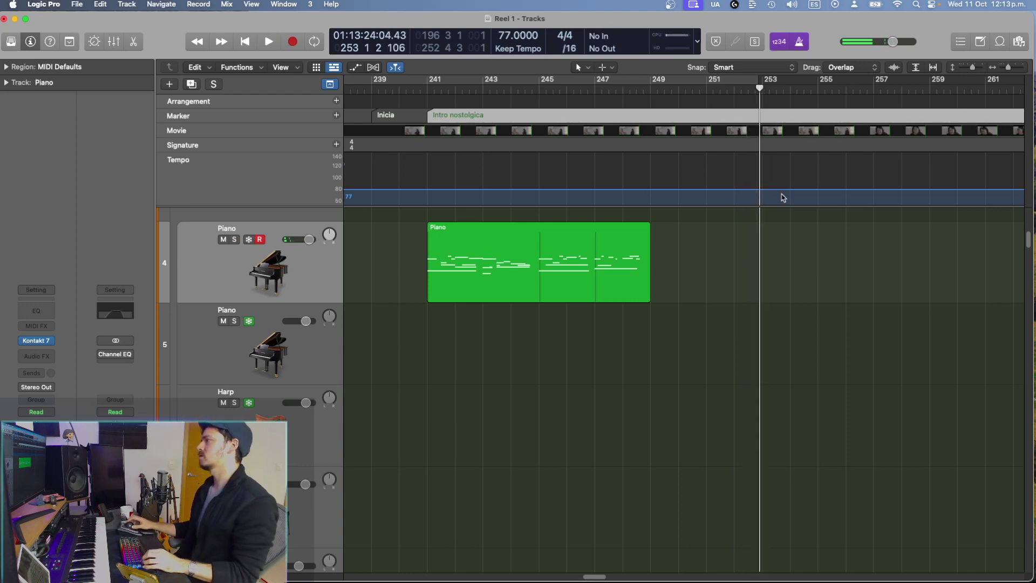
{"action": "key", "text": "super+Right"}
{"action": "left_click", "coordinate": [724, 90]}
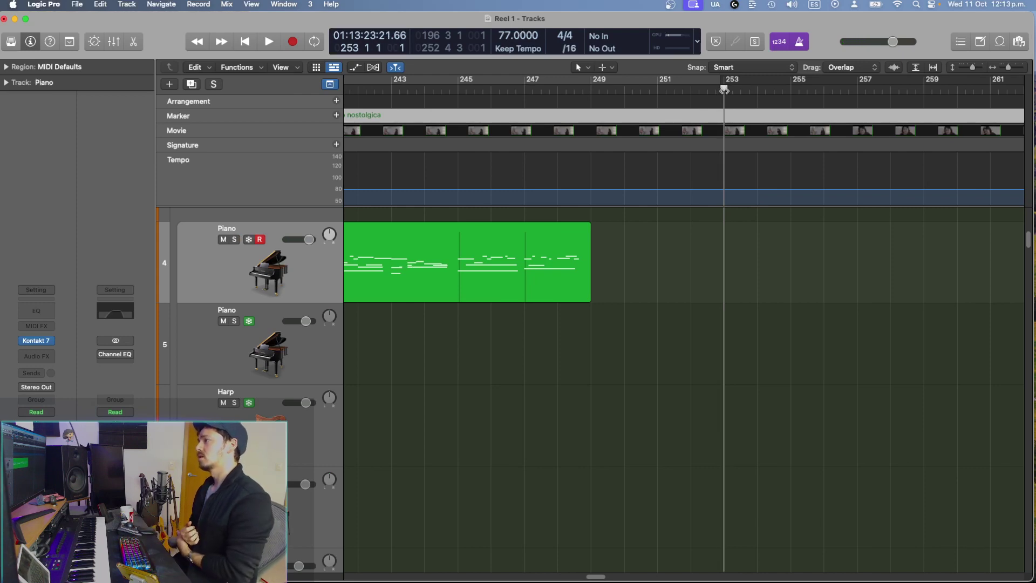
Step: Place the playhead at the end of the Piano region, and play from shortly before bar 251 to find the next section's start
{"action": "key", "text": "super+Left"}
{"action": "key", "text": "super+Left"}
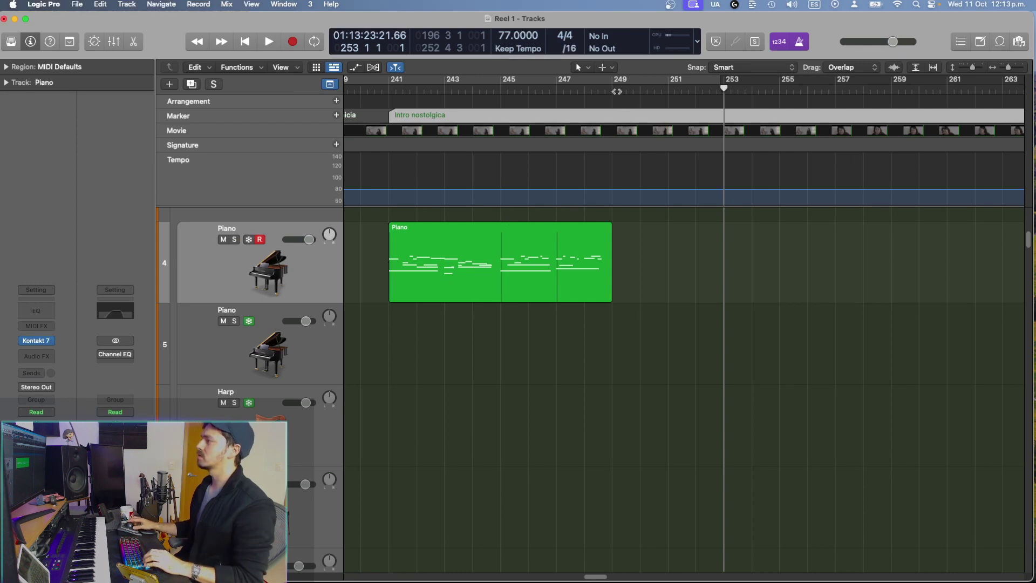
{"action": "left_click", "coordinate": [613, 89]}
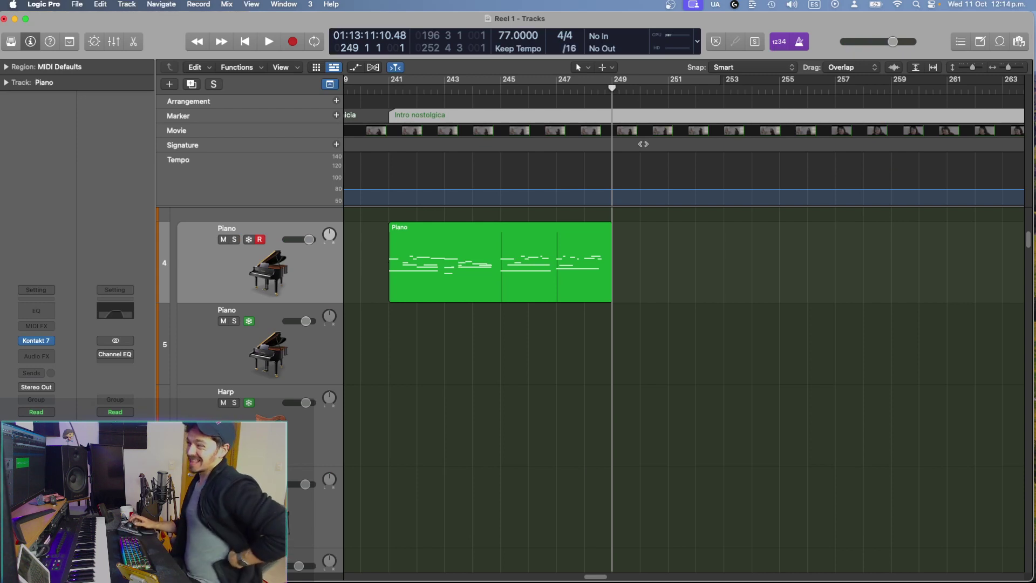
{"action": "left_click", "coordinate": [661, 90]}
{"action": "key", "text": "space"}
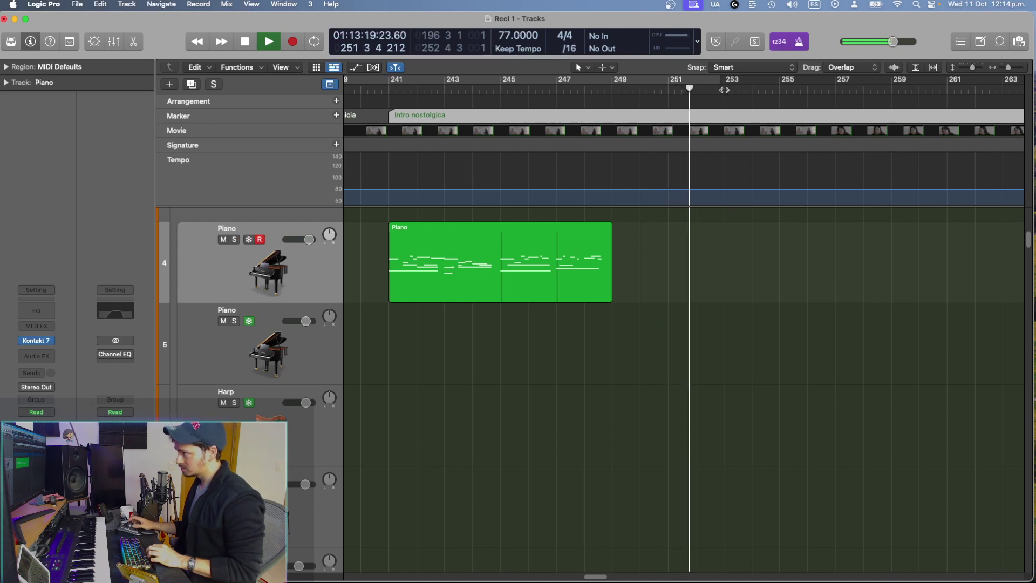
{"action": "key", "text": "space"}
Step: Add a marker at bar 252 and name it Enfasis Bajo
{"action": "left_click", "coordinate": [697, 88]}
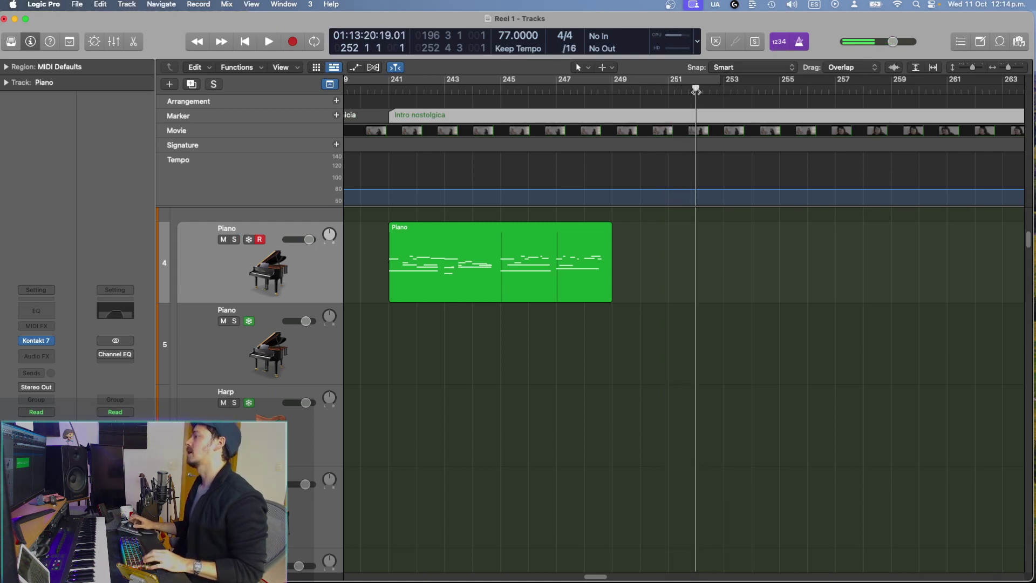
{"action": "key", "text": "super+Right"}
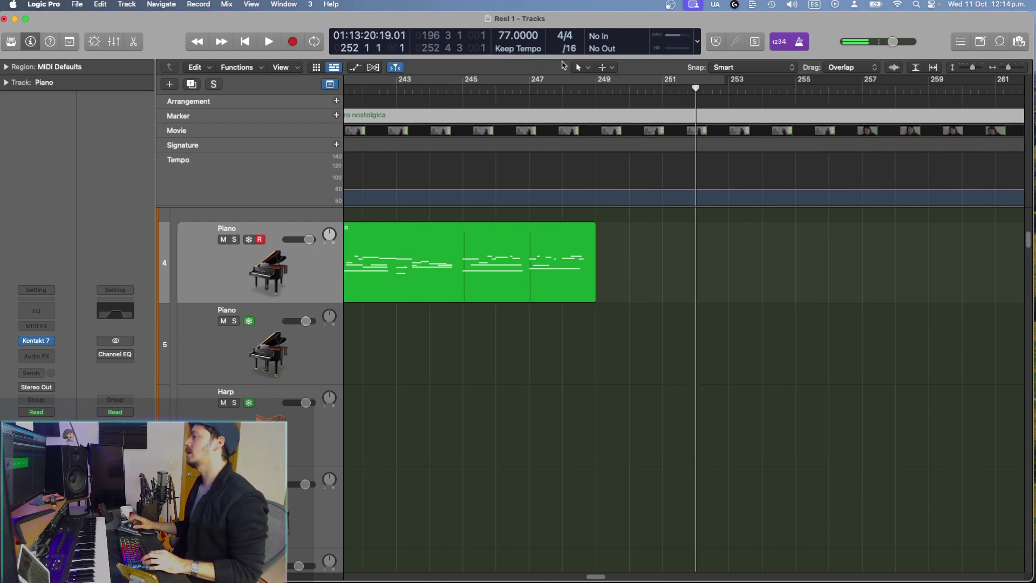
{"action": "left_click", "coordinate": [336, 115]}
{"action": "double_click", "coordinate": [715, 117]}
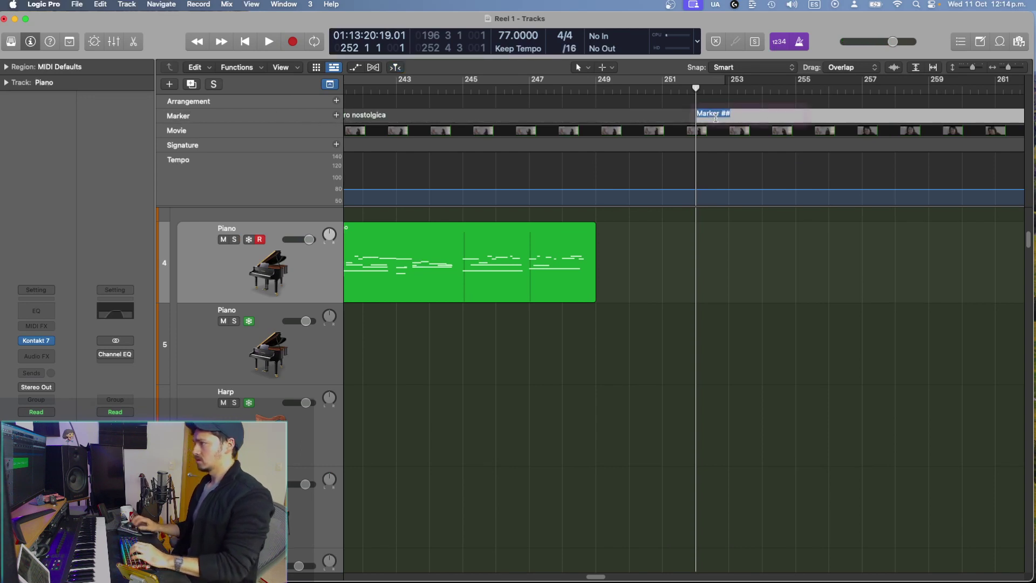
{"action": "type", "text": "Enfasis Bajo"}
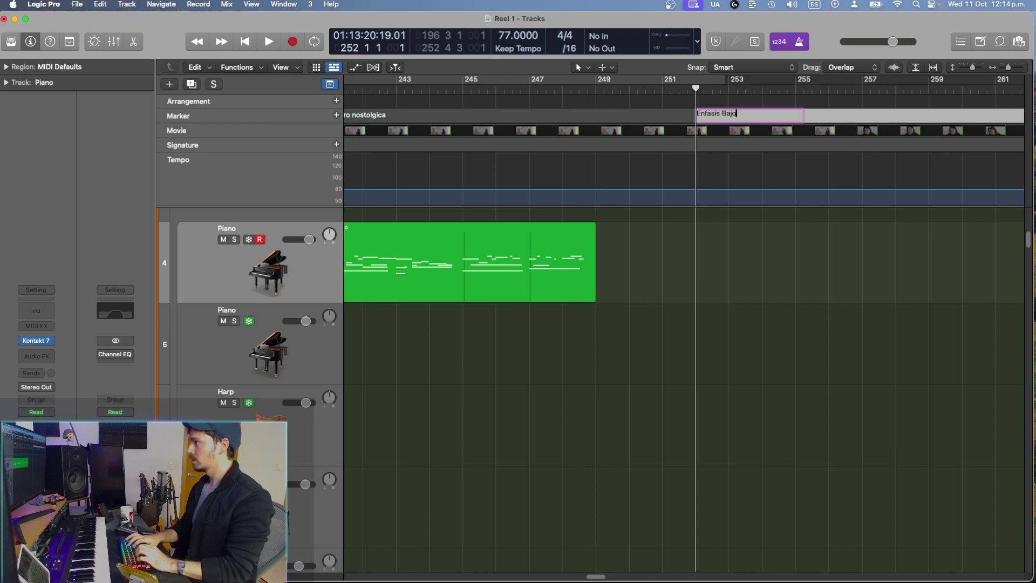
{"action": "key", "text": "Return"}
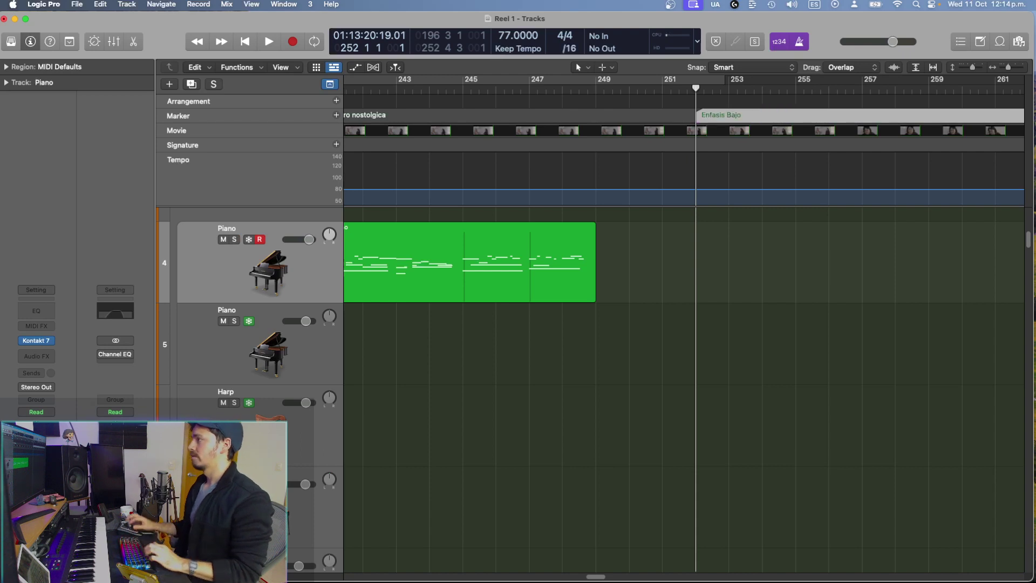
Step: Try recording a piano take on the Piano track from bar 249, and delete the recorded region
{"action": "left_click", "coordinate": [696, 269]}
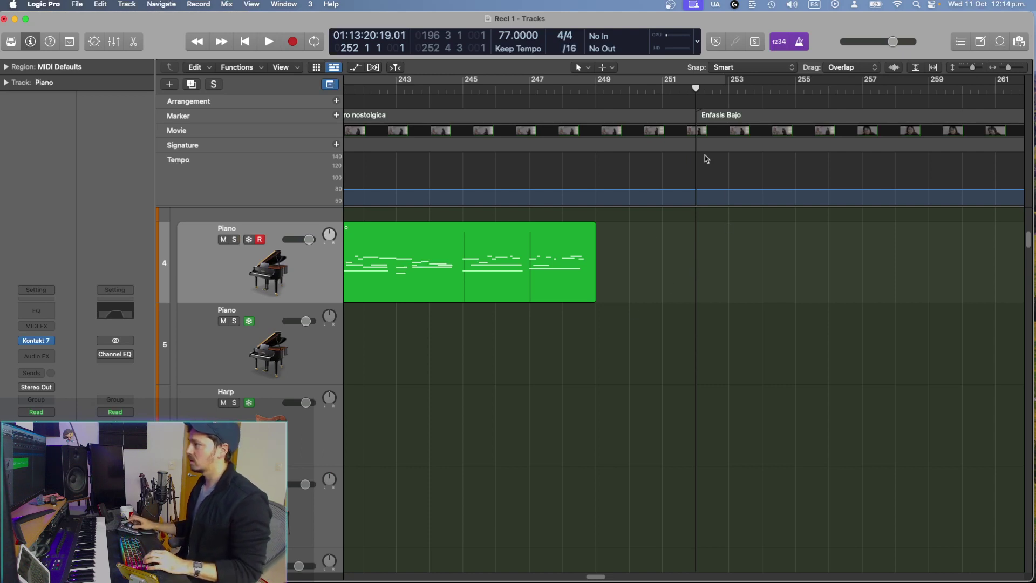
{"action": "left_click", "coordinate": [597, 89]}
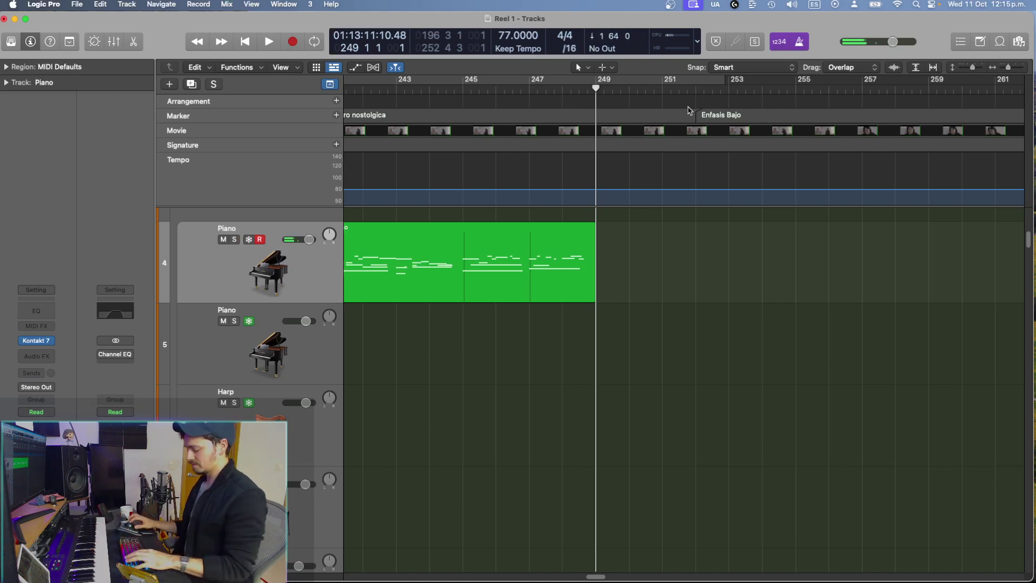
{"action": "key", "text": "space"}
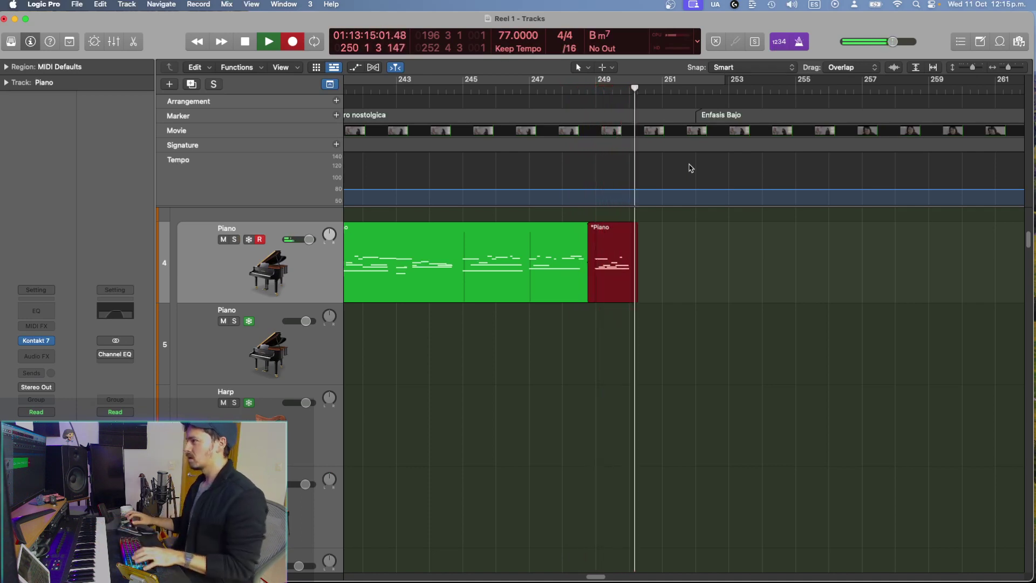
{"action": "key", "text": "space"}
{"action": "left_click", "coordinate": [671, 300]}
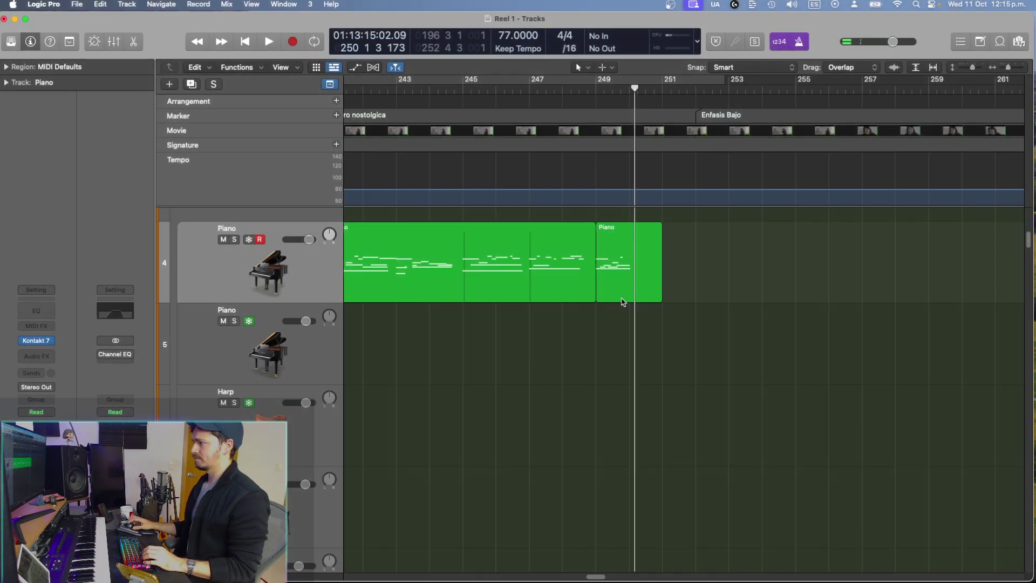
{"action": "left_click", "coordinate": [623, 299]}
{"action": "key", "text": "Delete"}
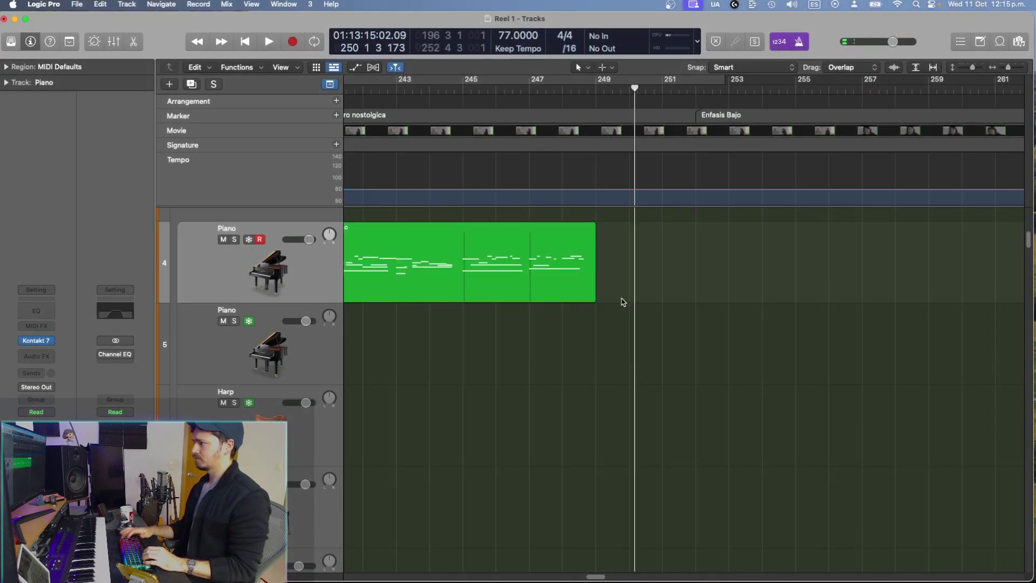
Step: Make two more trial piano recordings from bar 249, deleting each recorded region
{"action": "left_click", "coordinate": [593, 94]}
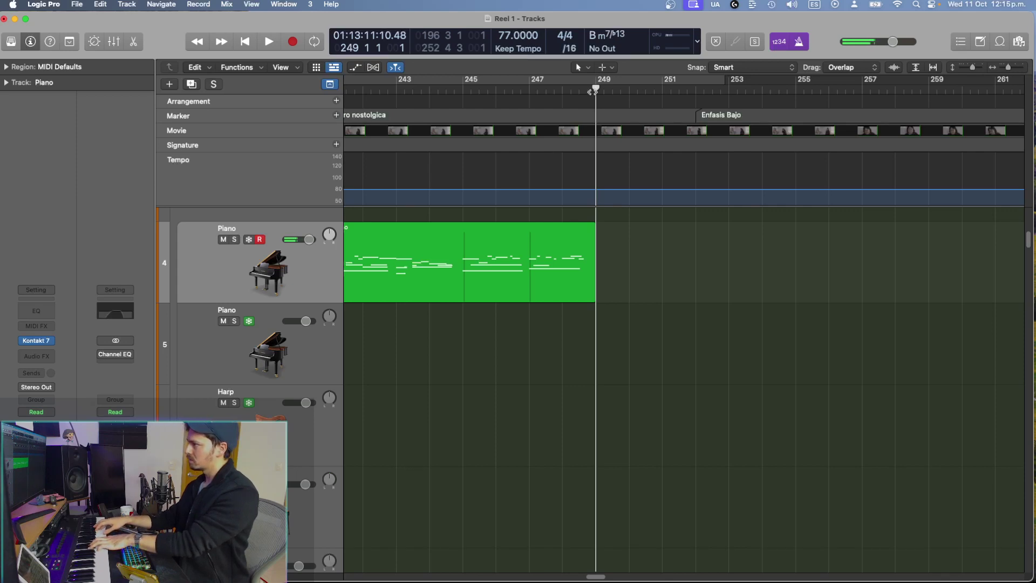
{"action": "key", "text": "r"}
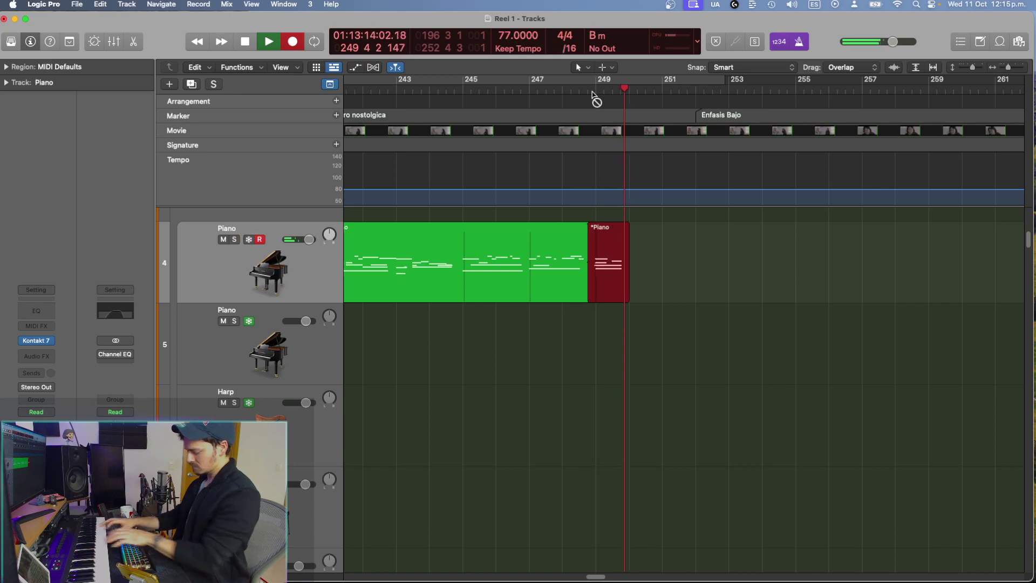
{"action": "key", "text": "space"}
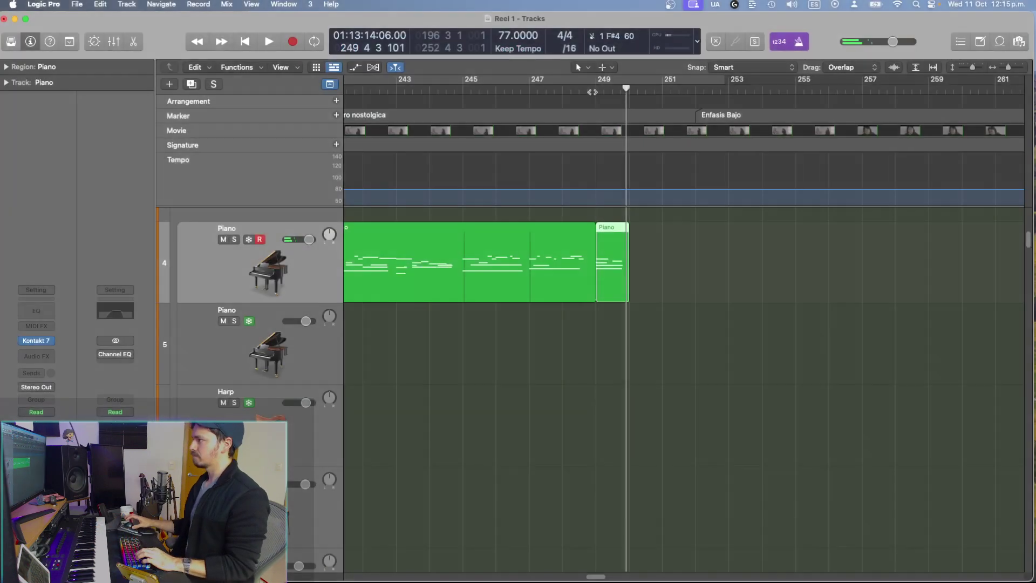
{"action": "left_click", "coordinate": [593, 93]}
{"action": "key", "text": "Delete"}
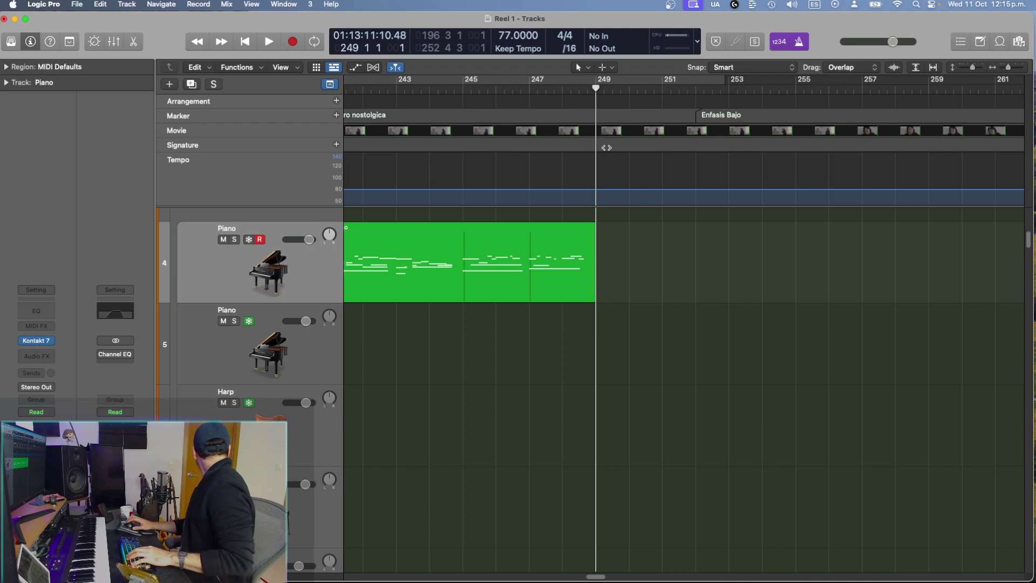
{"action": "key", "text": "r"}
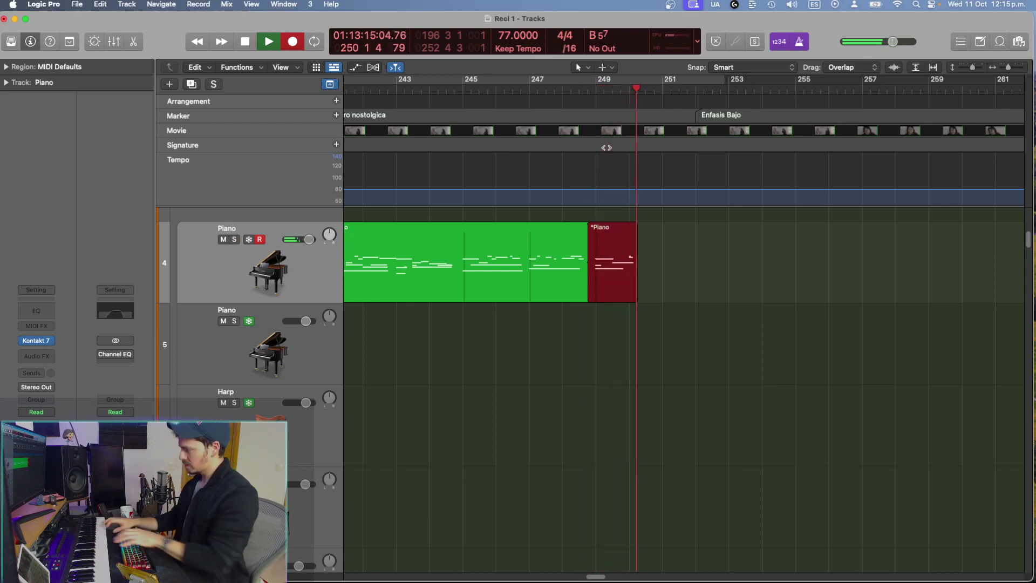
{"action": "key", "text": "space"}
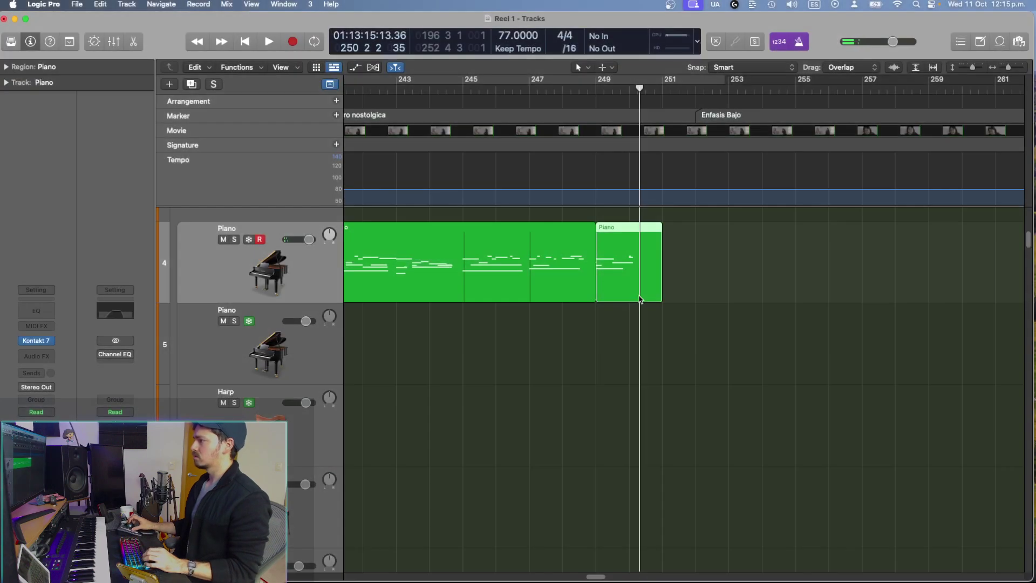
{"action": "left_click", "coordinate": [645, 326]}
{"action": "left_click", "coordinate": [634, 294]}
{"action": "key", "text": "Delete"}
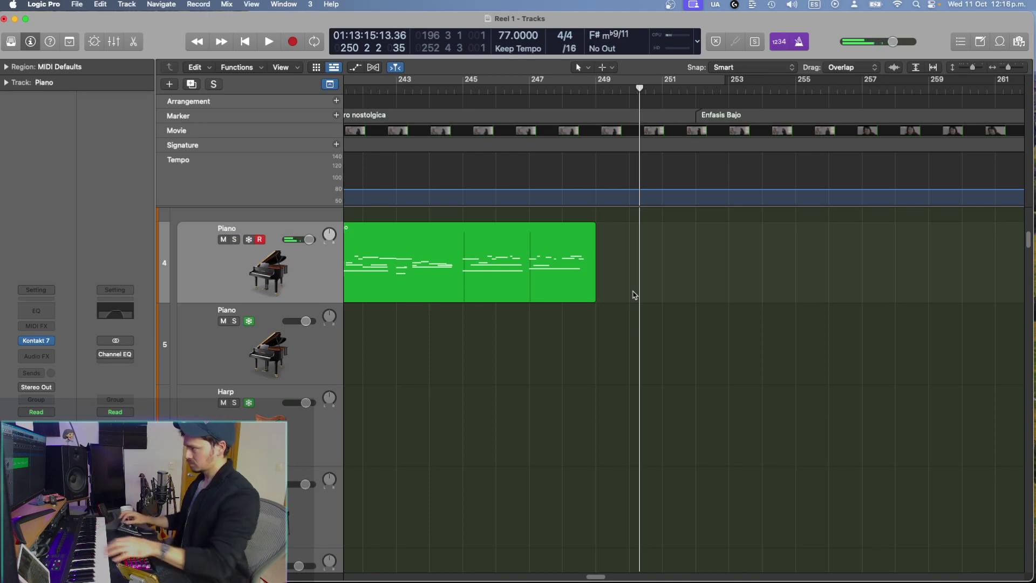
Step: Record a piano continuation from bar 249 into bar 252, and trim the Piano region to end at bar 251
{"action": "left_click", "coordinate": [596, 87]}
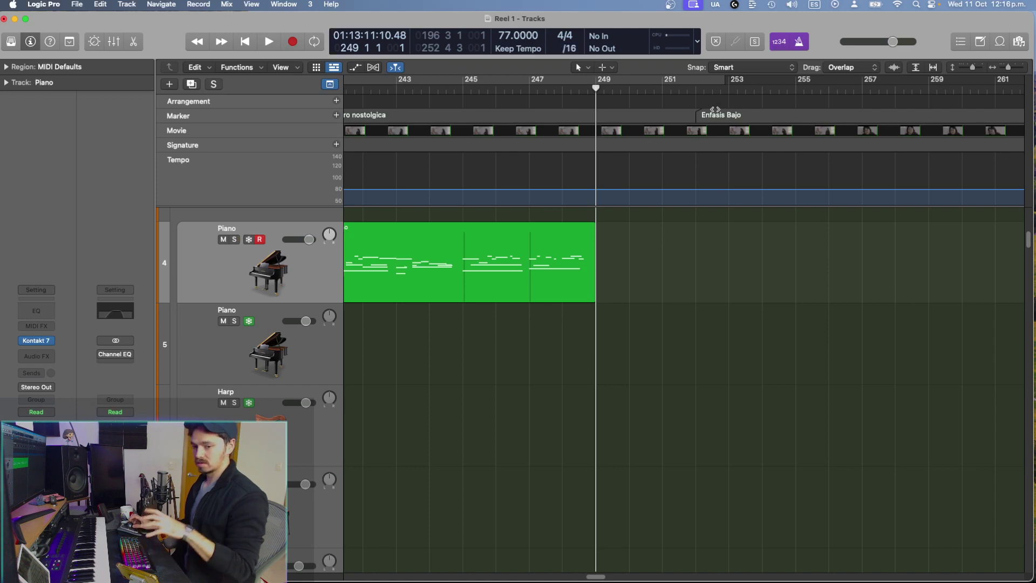
{"action": "key", "text": "r"}
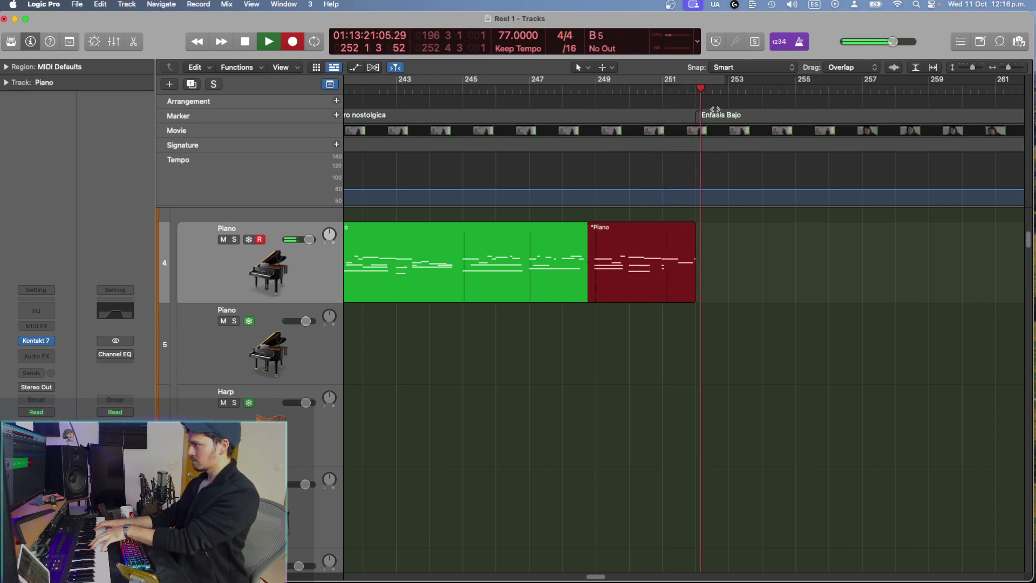
{"action": "key", "text": "space"}
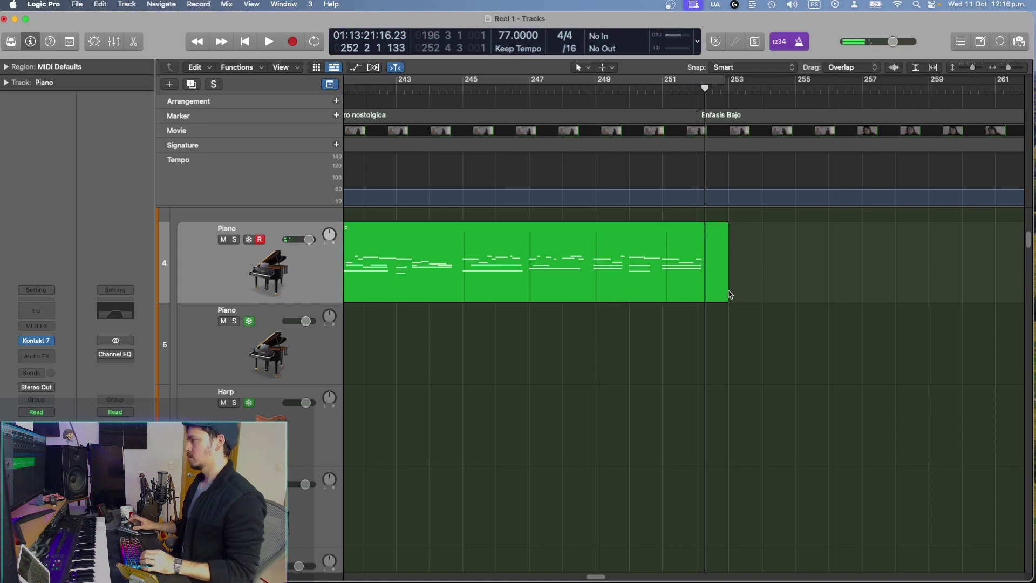
{"action": "left_click_drag", "start_coordinate": [728, 293], "coordinate": [663, 302]}
Step: Add a marker at bar 249 and name it Preparacion
{"action": "left_click", "coordinate": [591, 90]}
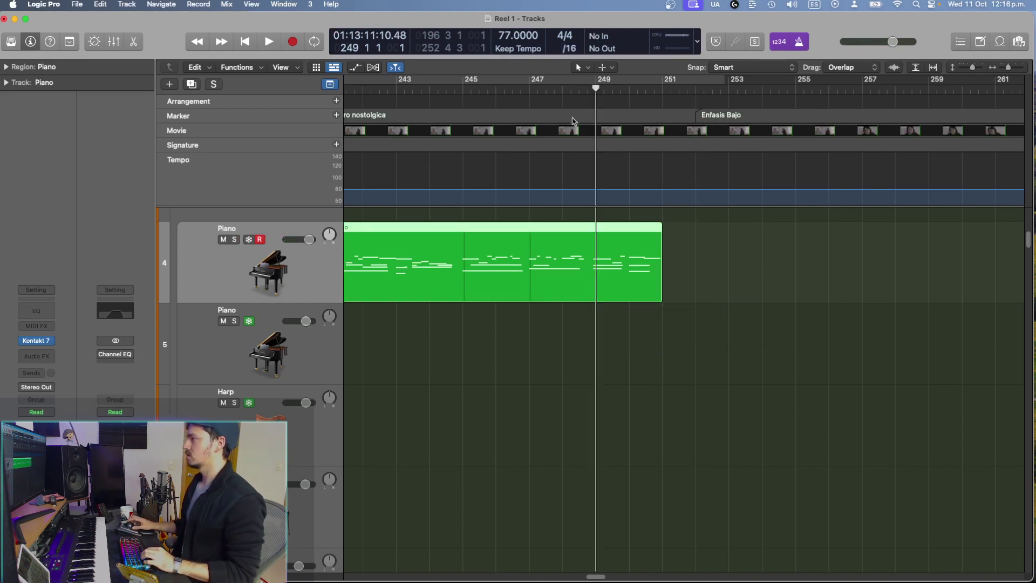
{"action": "left_click", "coordinate": [340, 114]}
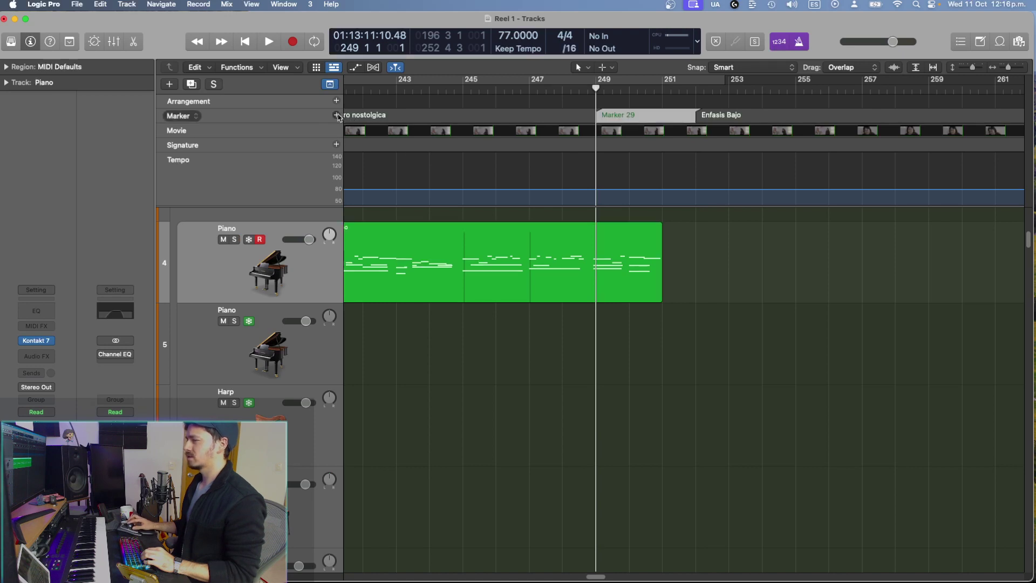
{"action": "double_click", "coordinate": [623, 115]}
{"action": "type", "text": "P"}
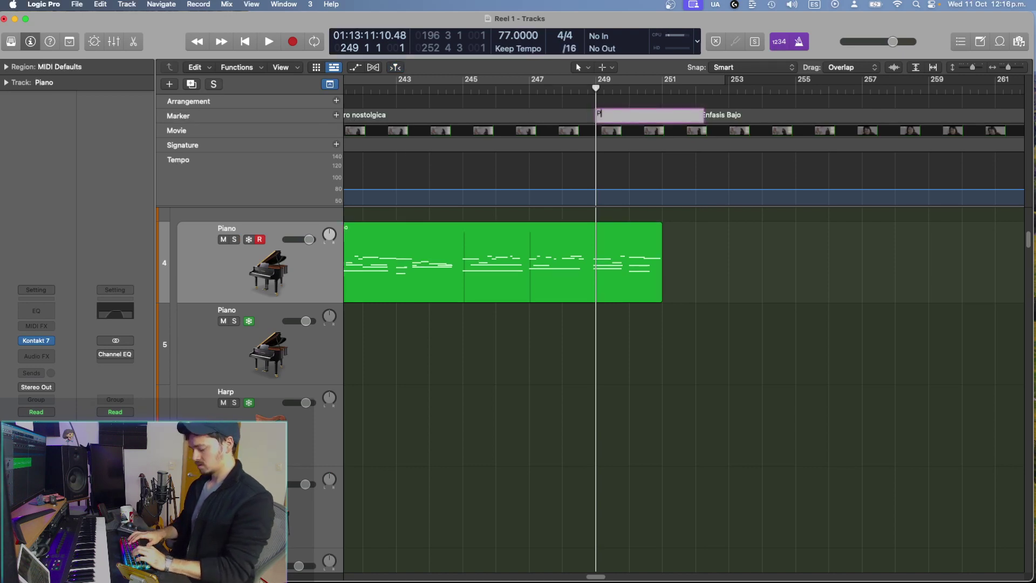
{"action": "type", "text": "reparacion"}
{"action": "key", "text": "Return"}
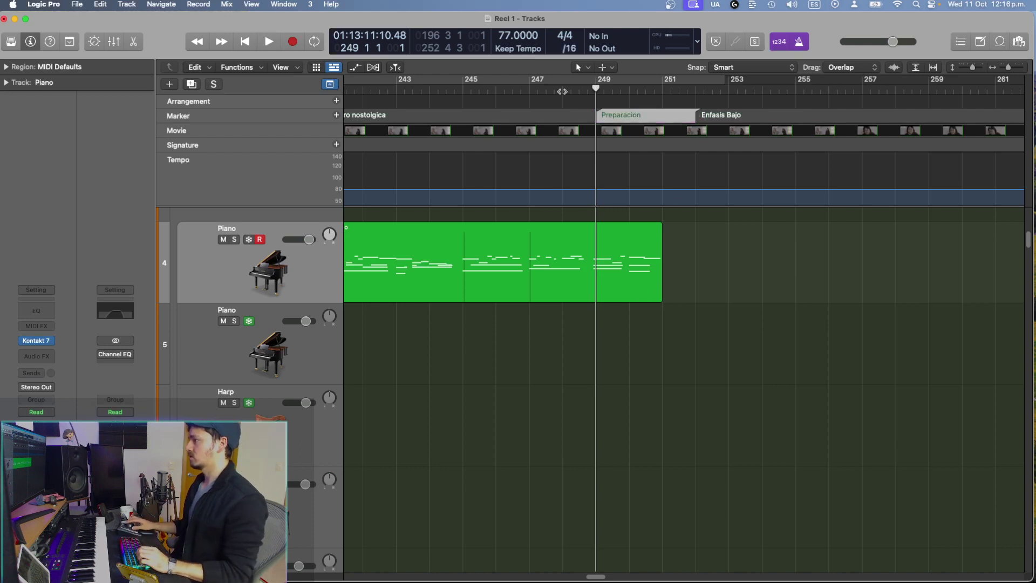
Step: Open the Piano region's notes for editing and move the three-note chord at bar 249 onto the start of the bar
{"action": "left_click", "coordinate": [562, 90]}
{"action": "double_click", "coordinate": [622, 262]}
{"action": "scroll", "coordinate": [763, 486], "scroll_direction": "right", "scroll_amount": 5}
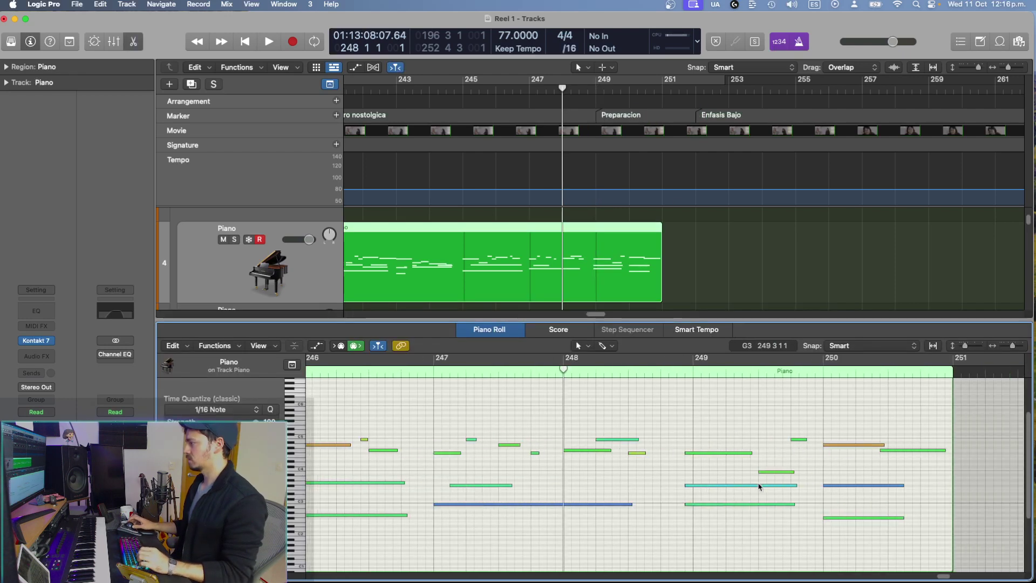
{"action": "key", "text": "super+a"}
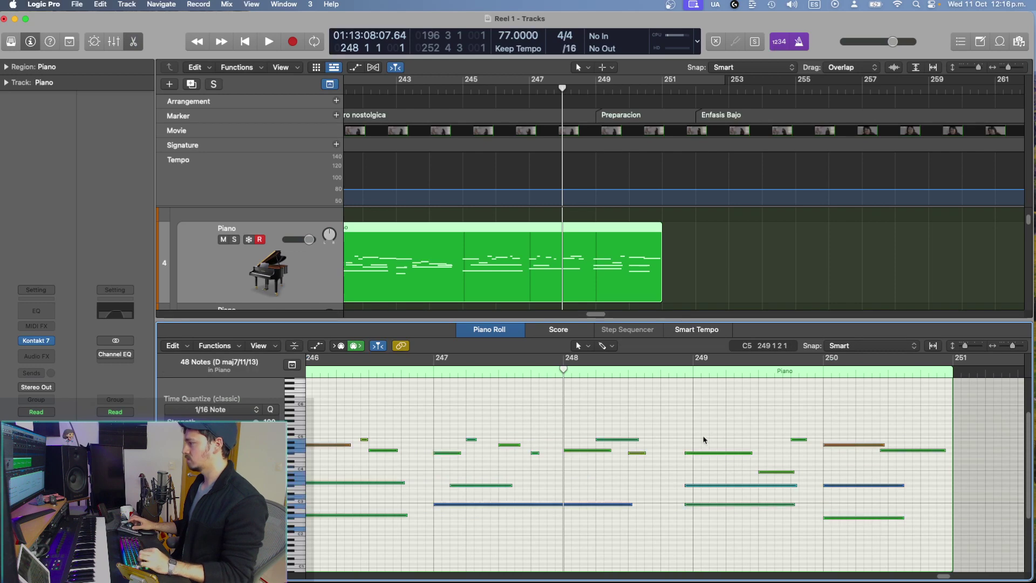
{"action": "left_click_drag", "start_coordinate": [703, 417], "coordinate": [723, 506]}
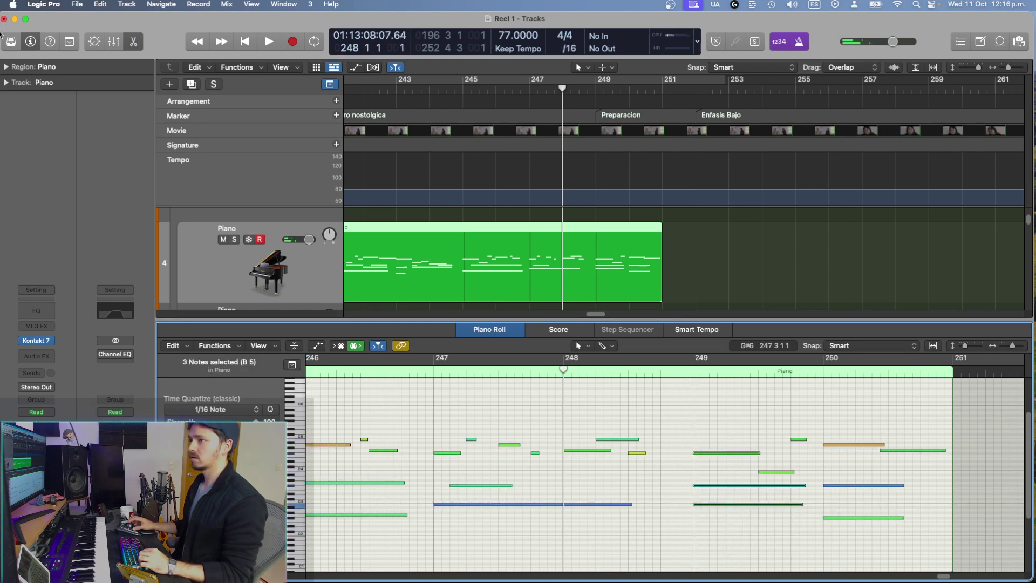
Step: Turn the Piano region's quantization Off, select all its notes, and close the note editor
{"action": "left_click", "coordinate": [5, 67]}
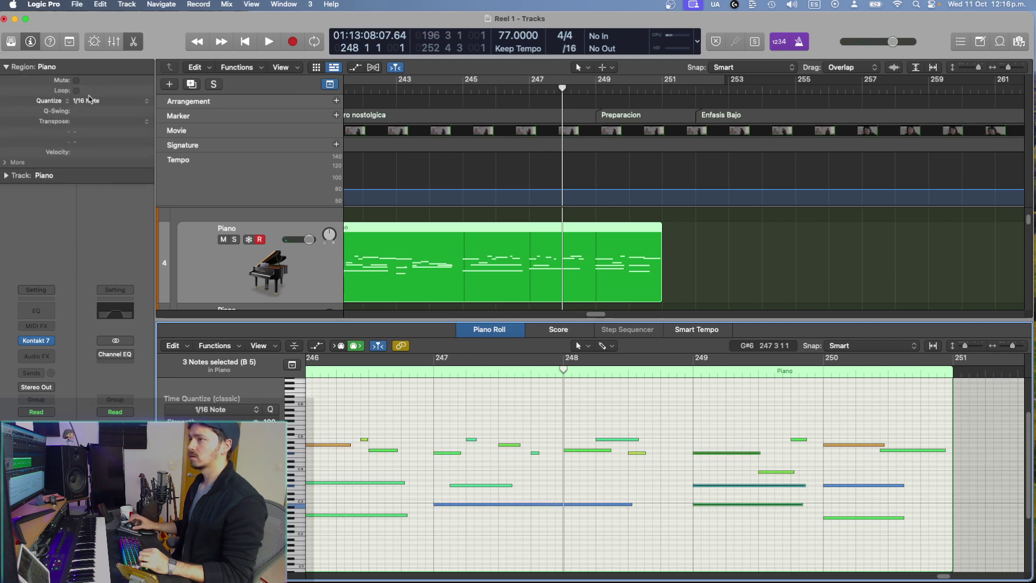
{"action": "left_click", "coordinate": [90, 100]}
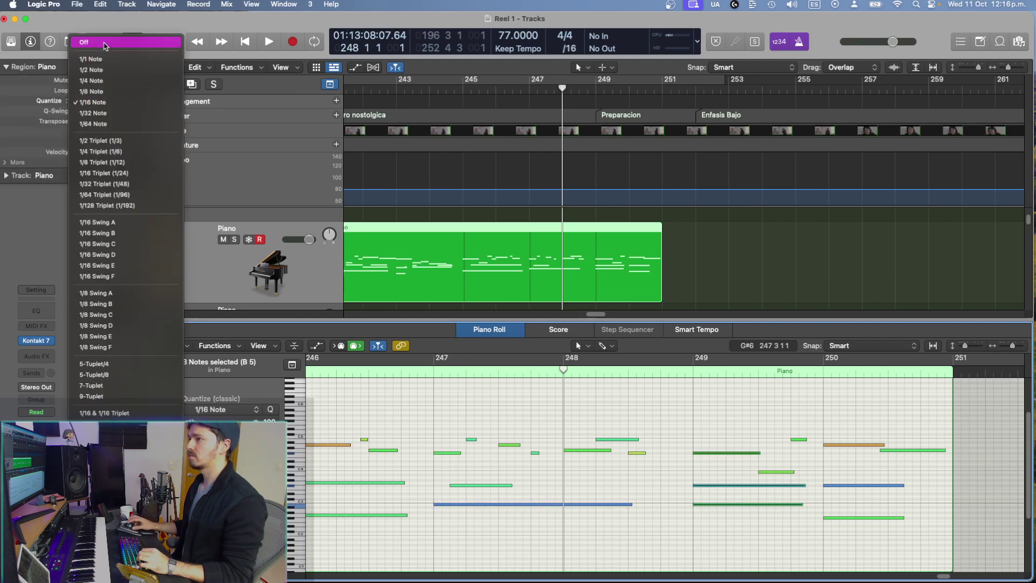
{"action": "left_click", "coordinate": [104, 43]}
{"action": "key", "text": "super+a"}
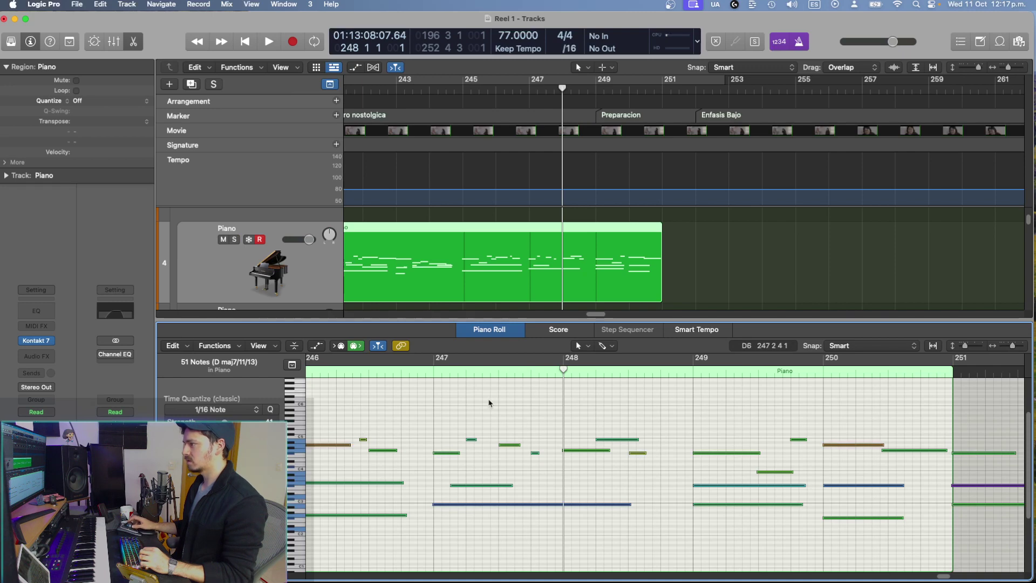
{"action": "left_click", "coordinate": [486, 403]}
{"action": "left_click", "coordinate": [133, 43]}
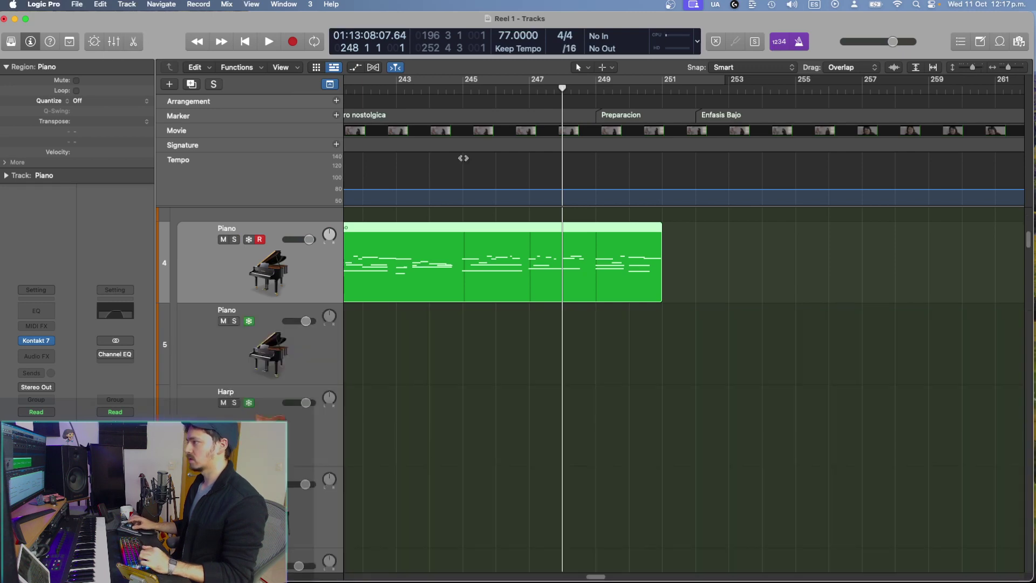
Step: Play the piano part from bar 248 into bar 250 to check the new passage
{"action": "left_click", "coordinate": [643, 391]}
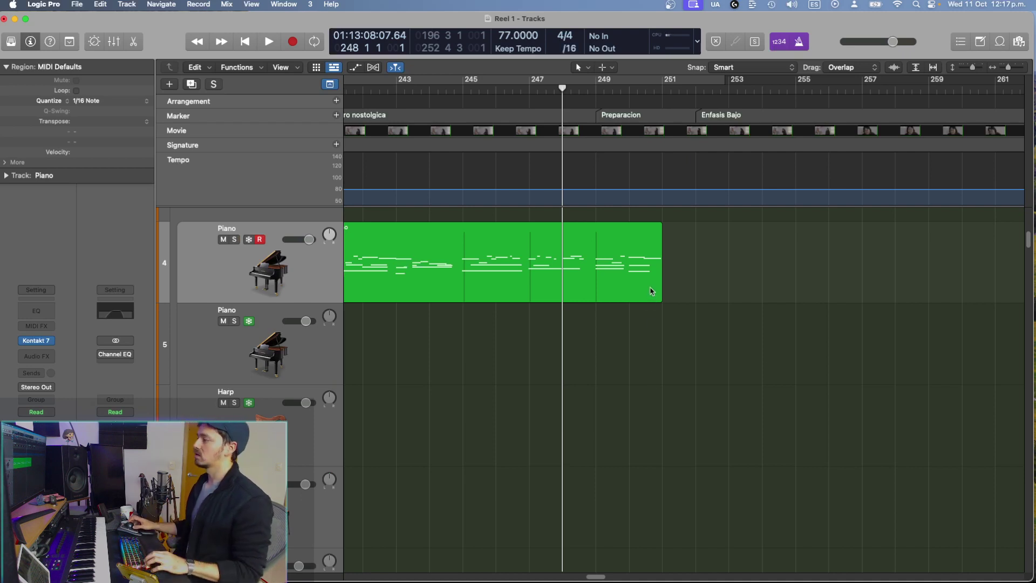
{"action": "key", "text": "space"}
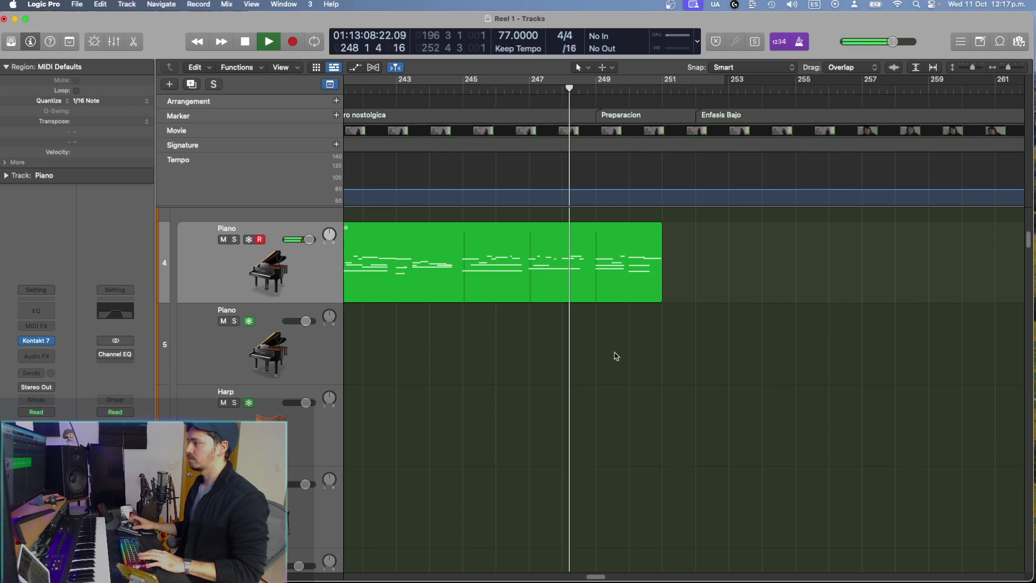
{"action": "left_click", "coordinate": [591, 266]}
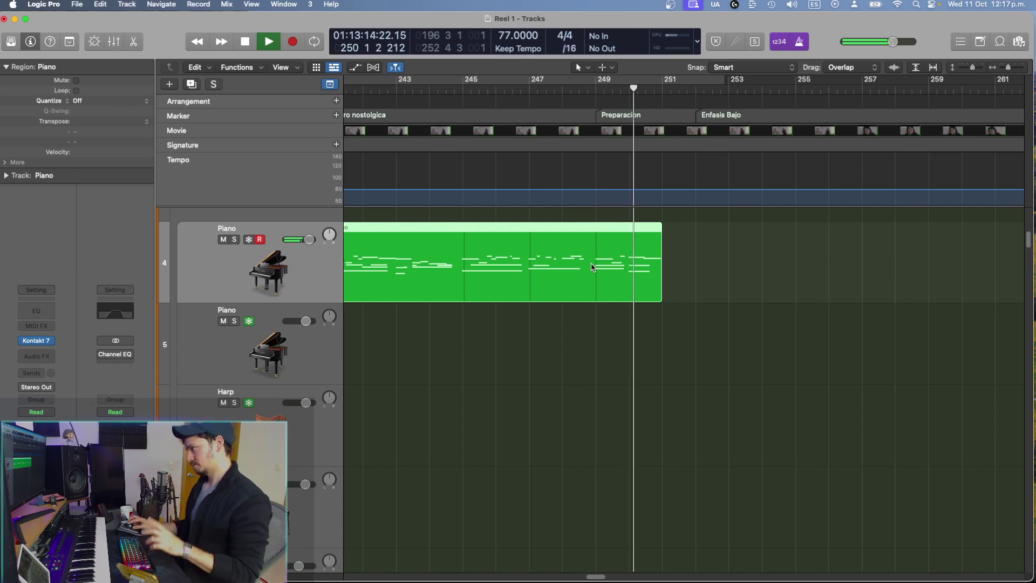
{"action": "key", "text": "space"}
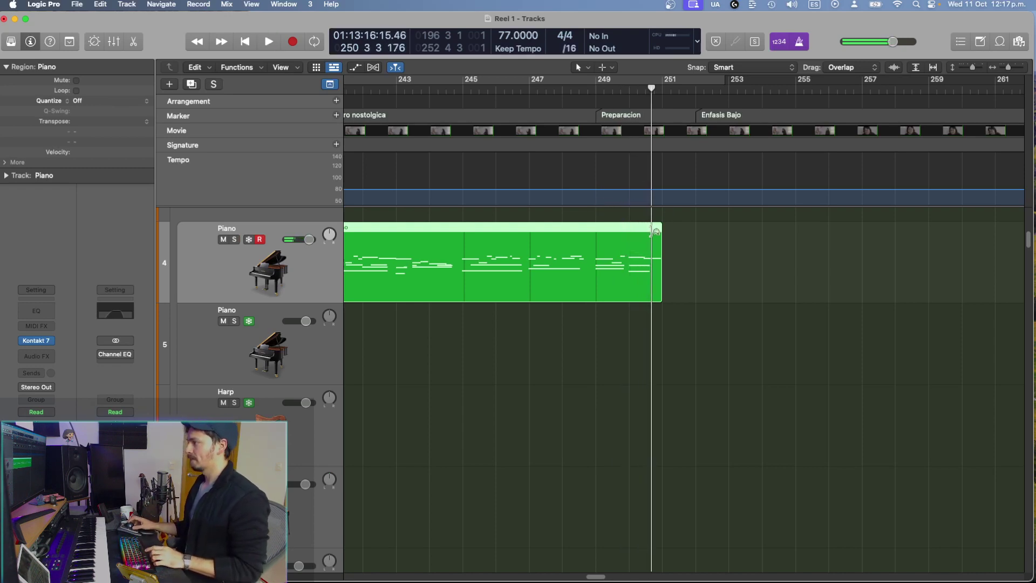
Step: Start the last high note of bar 250 slightly later, and delete the three leftover notes at bar 251
{"action": "double_click", "coordinate": [655, 272]}
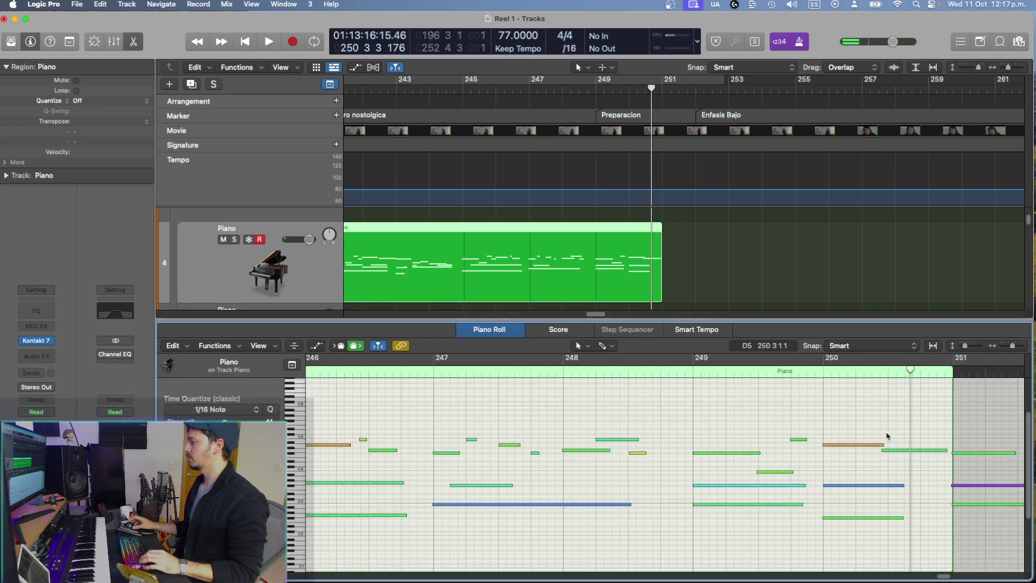
{"action": "left_click_drag", "start_coordinate": [883, 450], "coordinate": [888, 454]}
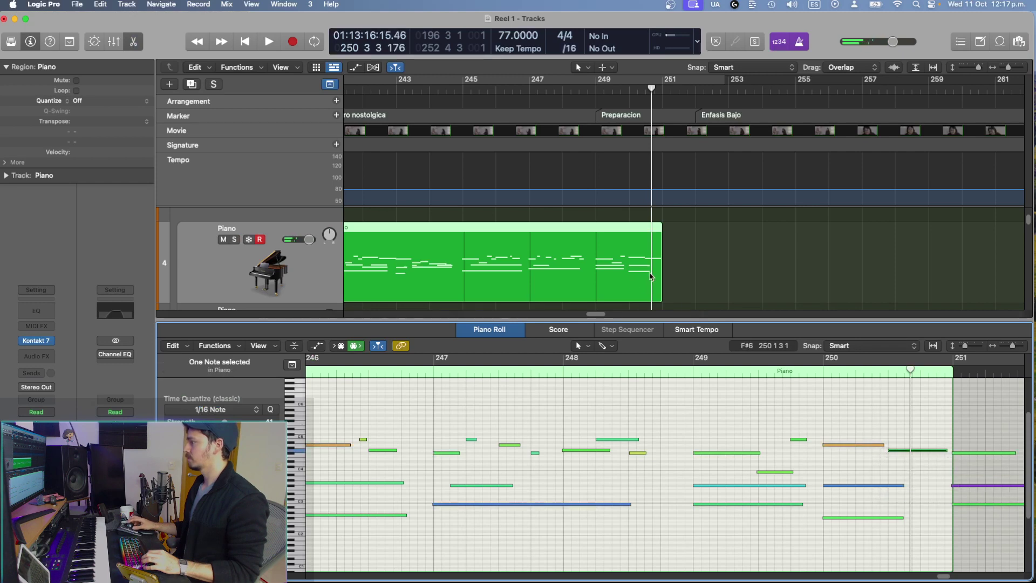
{"action": "left_click_drag", "start_coordinate": [997, 537], "coordinate": [969, 436]}
{"action": "key", "text": "Delete"}
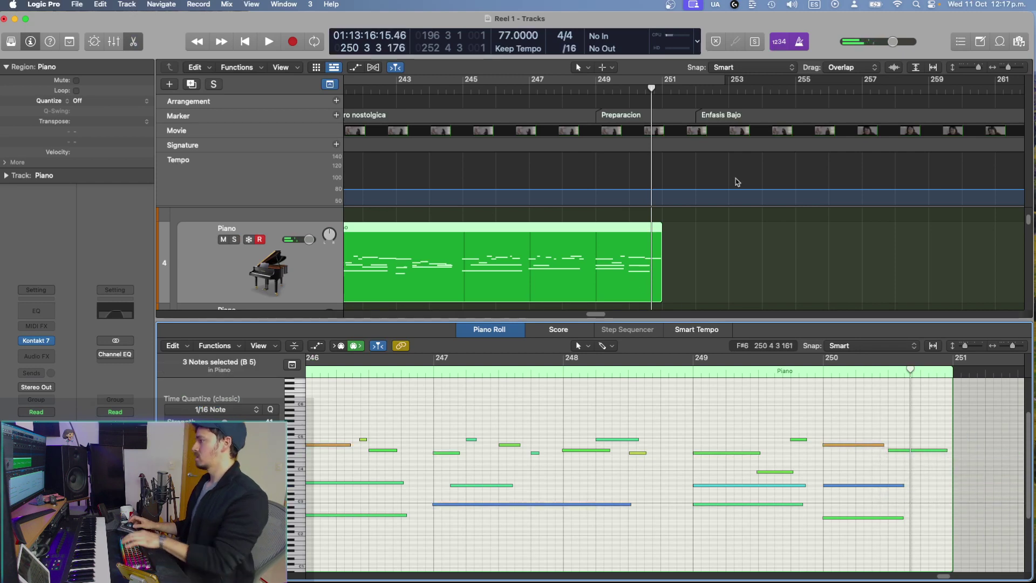
Step: Record a new one-bar passage on the Piano track from the start of bar 251 up to bar 252
{"action": "left_click_drag", "start_coordinate": [656, 91], "coordinate": [660, 93]}
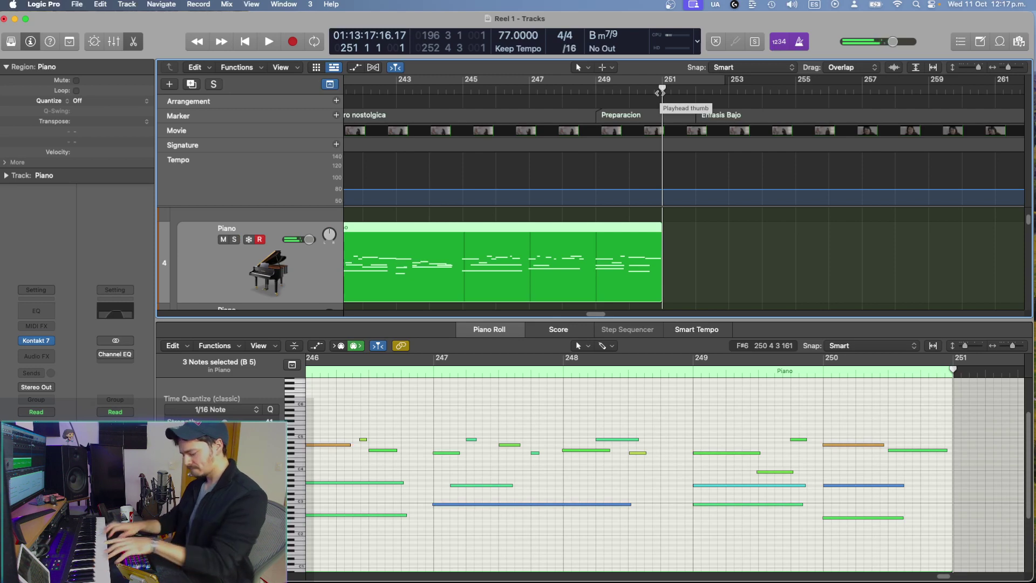
{"action": "key", "text": "r"}
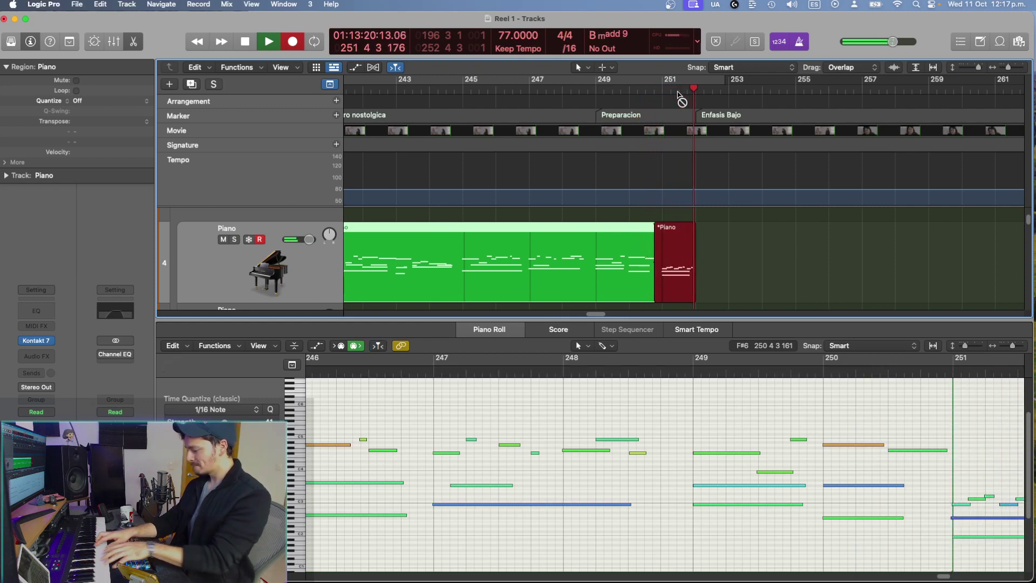
{"action": "key", "text": "space"}
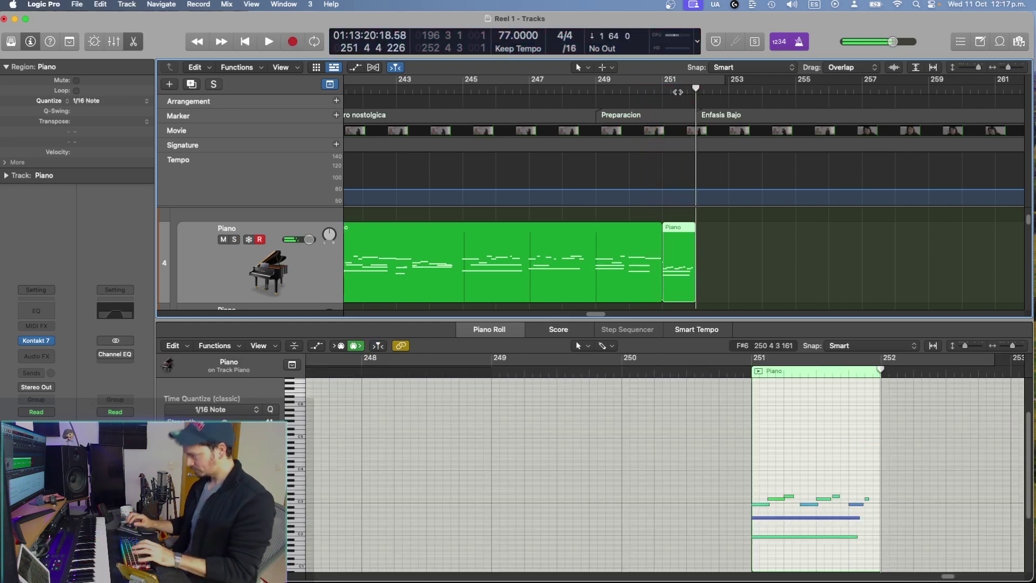
Step: Select all notes of the bar 251 Piano region, deselect the region and close the note editor
{"action": "left_click", "coordinate": [805, 482]}
{"action": "key", "text": "super+a"}
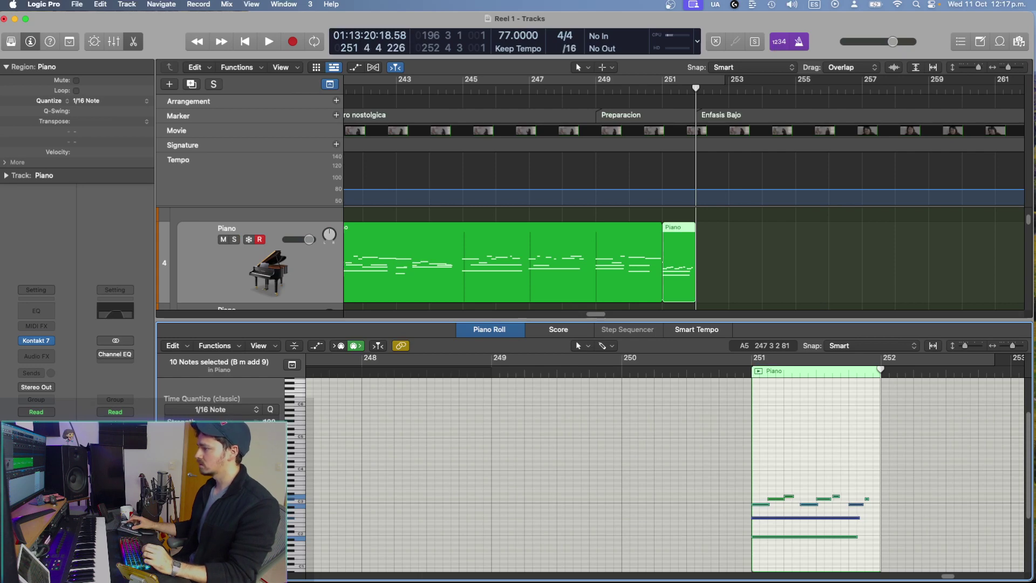
{"action": "left_click", "coordinate": [716, 264]}
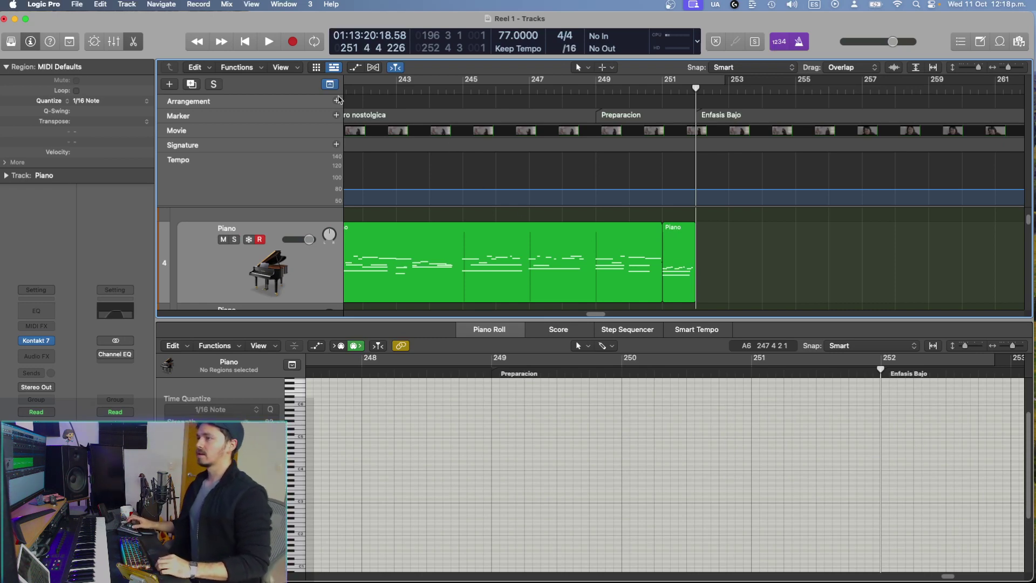
{"action": "left_click", "coordinate": [135, 45]}
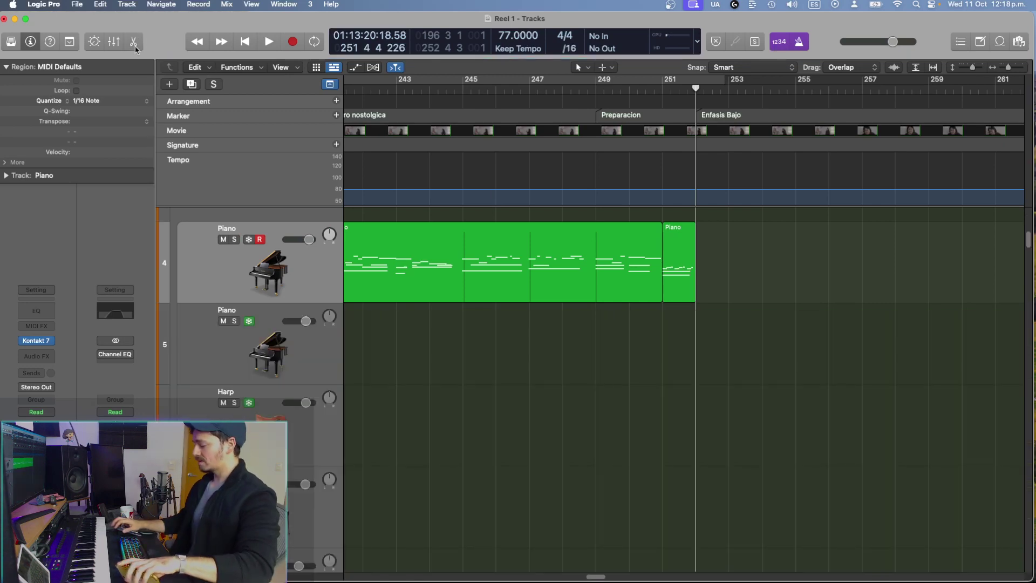
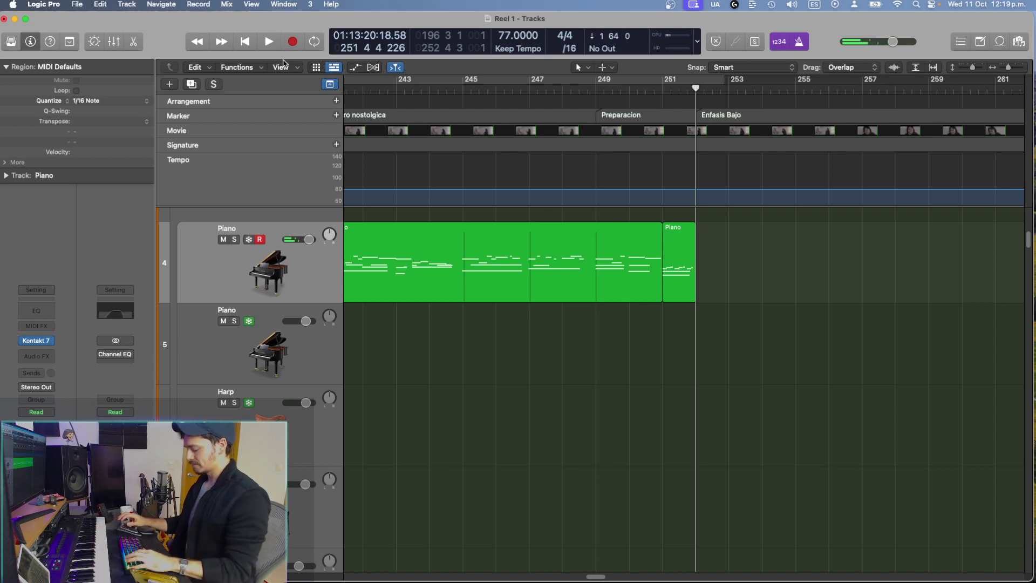
{"action": "key", "text": "r"}
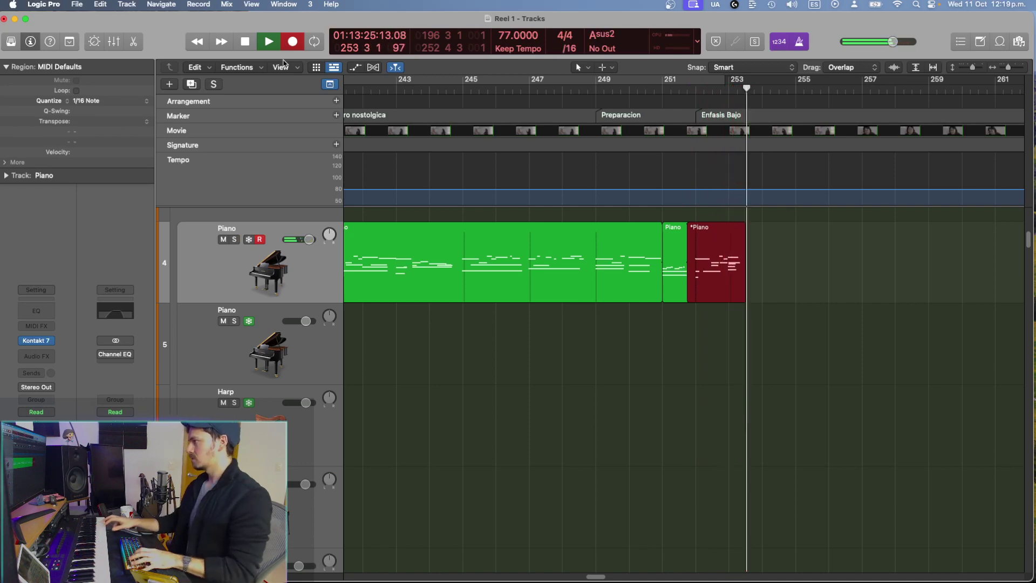
{"action": "key", "text": "space"}
{"action": "left_click", "coordinate": [769, 354]}
{"action": "left_click", "coordinate": [726, 262]}
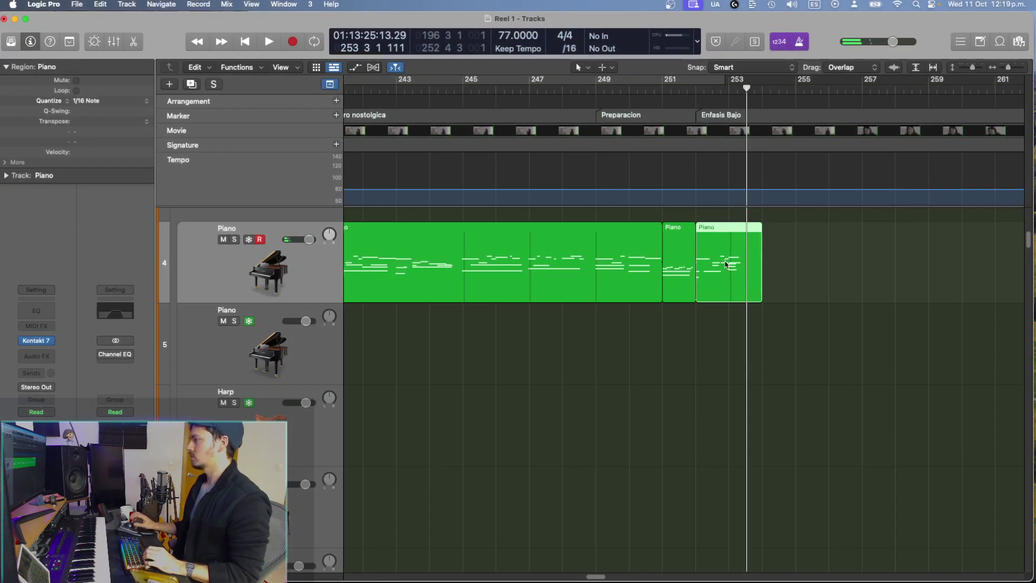
{"action": "key", "text": "Delete"}
Step: Record a piano passage on the Piano track from the start of bar 252 into bar 256
{"action": "left_click", "coordinate": [696, 86]}
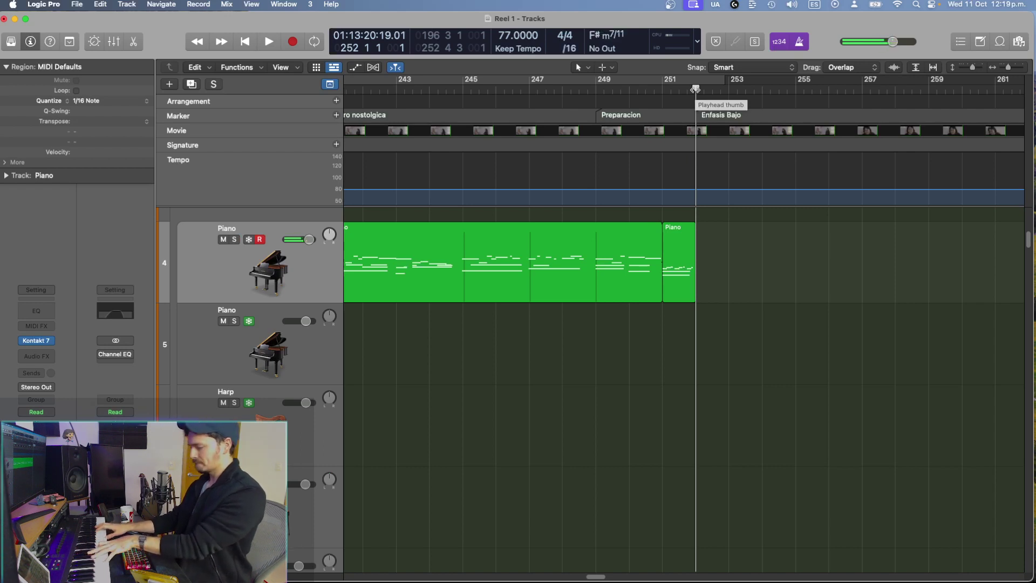
{"action": "key", "text": "r"}
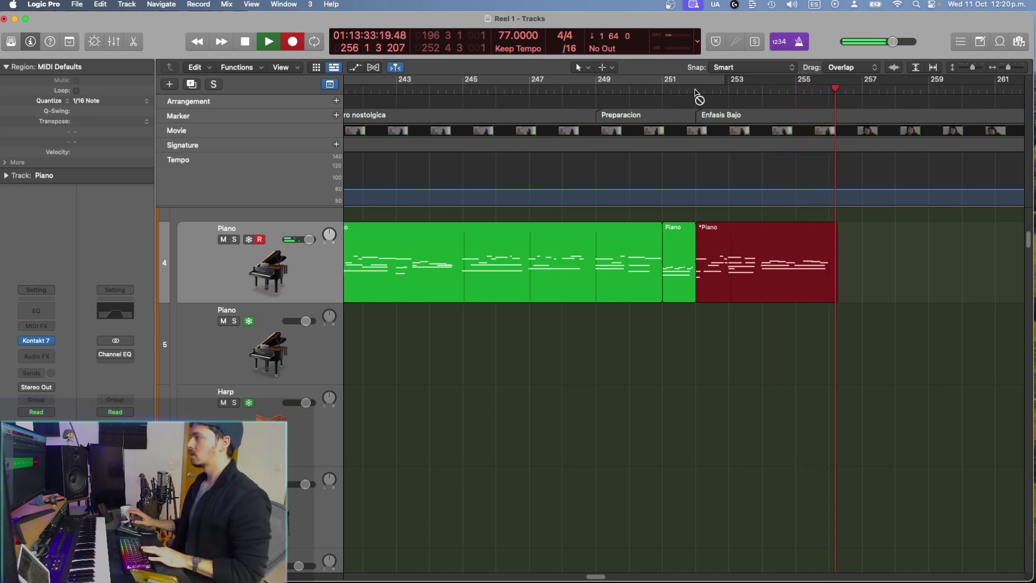
{"action": "key", "text": "space"}
Step: Open the new bar 252 region's notes and play them from bar 252 into bar 255 with the Piano track soloed
{"action": "double_click", "coordinate": [765, 289]}
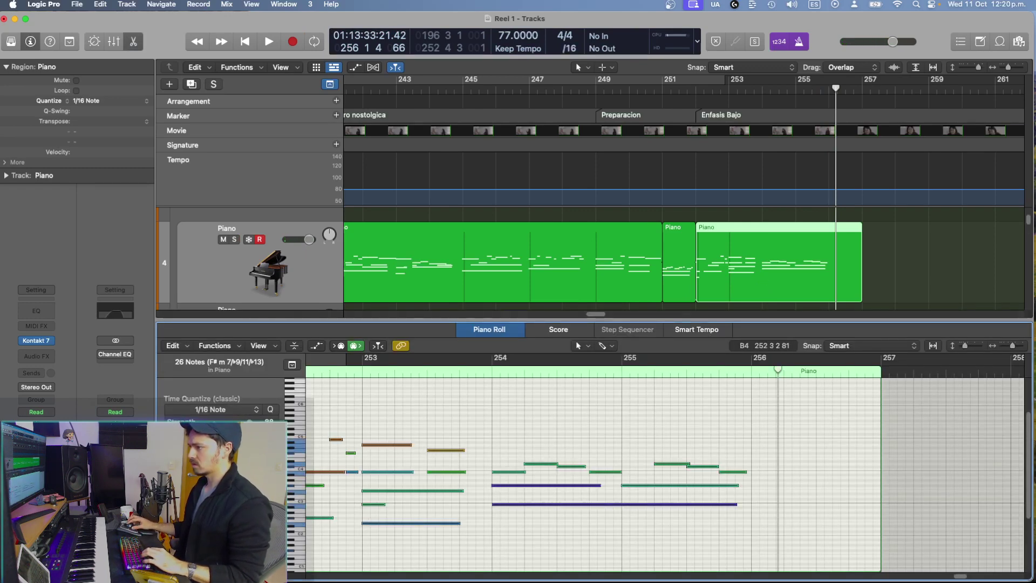
{"action": "key", "text": "ctrl+s"}
{"action": "key", "text": "space"}
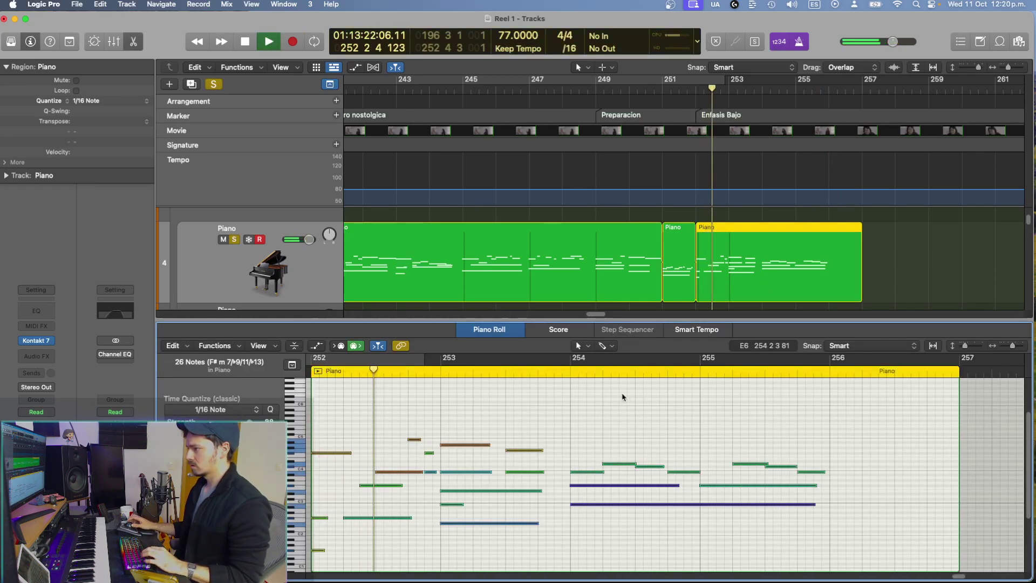
{"action": "left_click", "coordinate": [596, 406]}
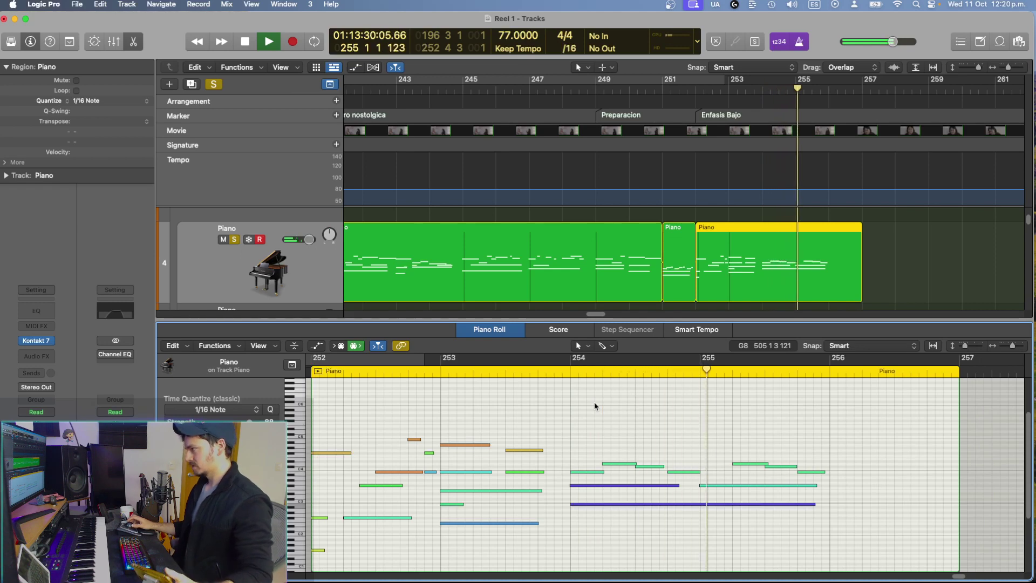
{"action": "key", "text": "space"}
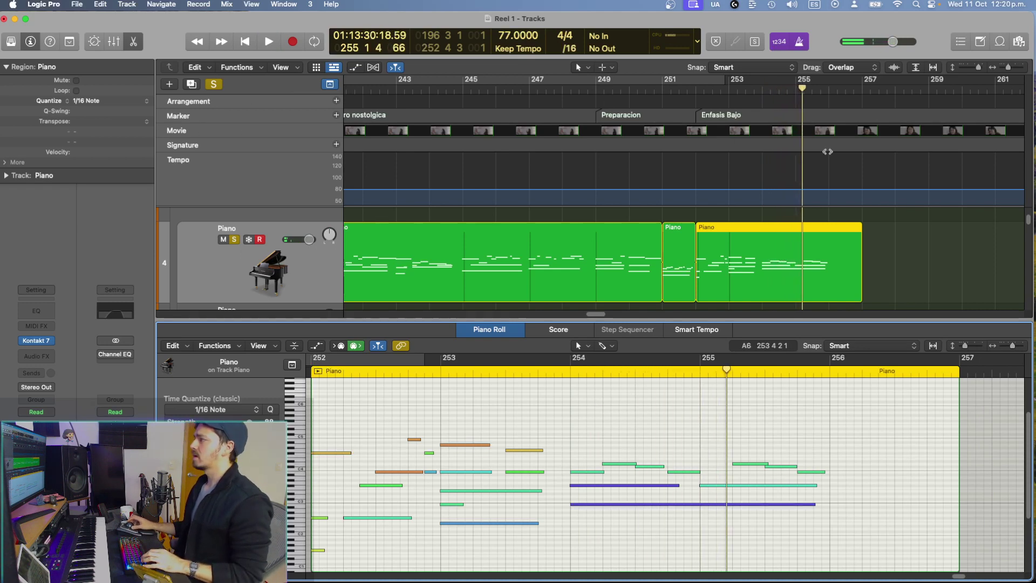
Step: Rename the Enfasis Bajo marker as "Enfasis Bajo tension" and close the note editor
{"action": "double_click", "coordinate": [755, 114]}
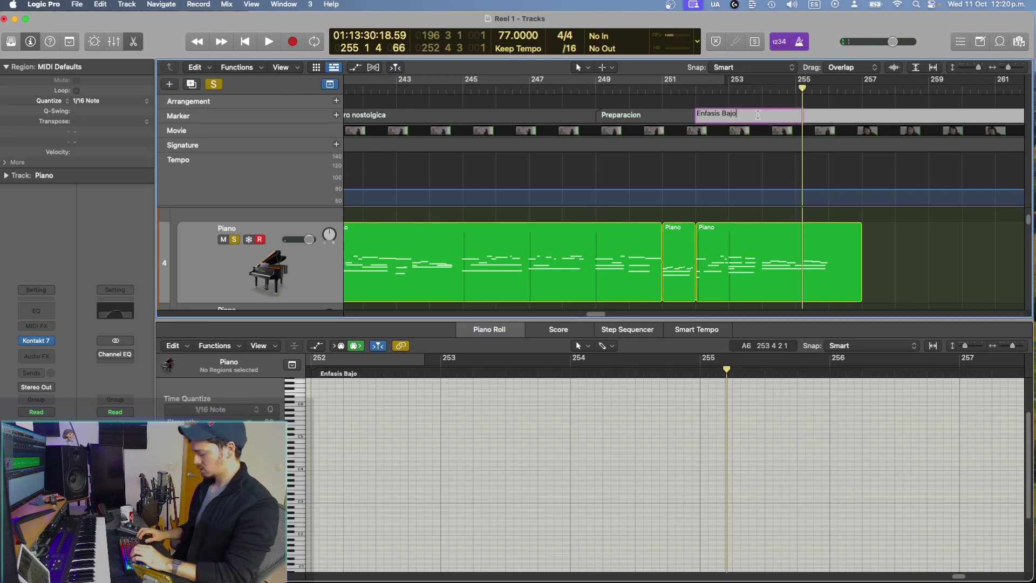
{"action": "type", "text": "tension"}
{"action": "key", "text": "Return"}
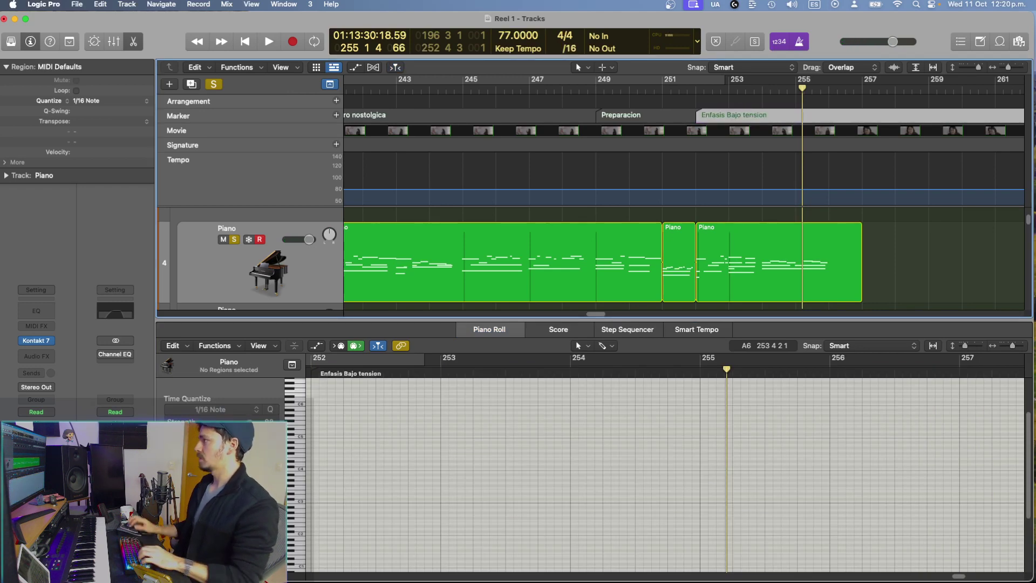
{"action": "key", "text": "e"}
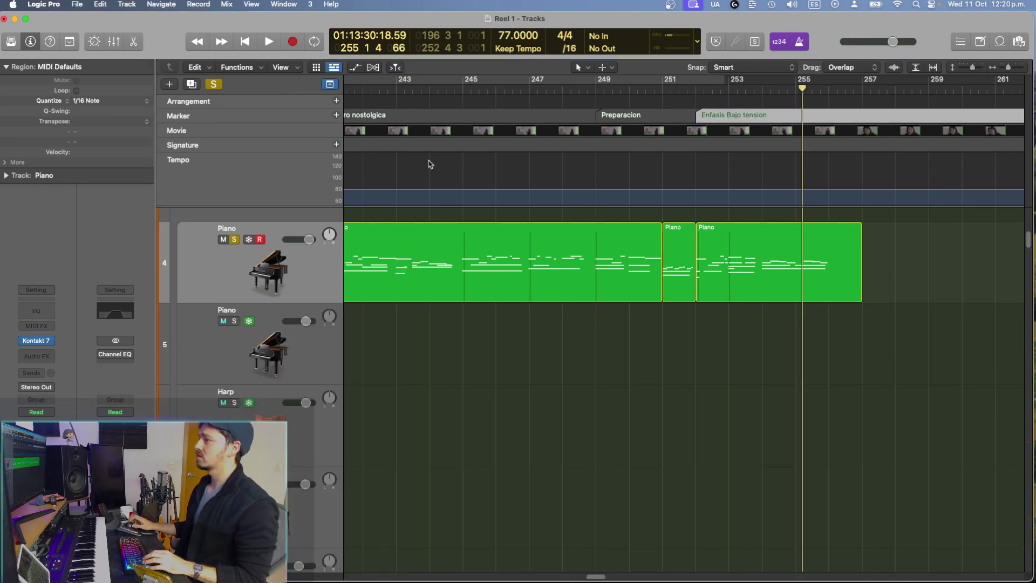
Step: Play the piano performance from bar 240 beat 3 into bar 244, turning solo off during playback to hear the other tracks
{"action": "scroll", "coordinate": [450, 195], "scroll_direction": "left", "scroll_amount": 5}
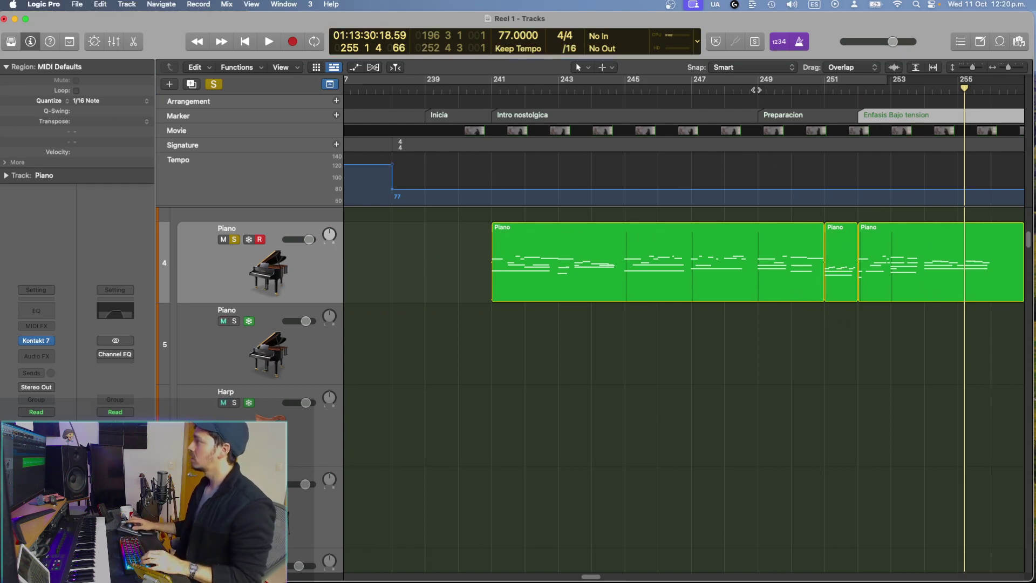
{"action": "left_click", "coordinate": [758, 89]}
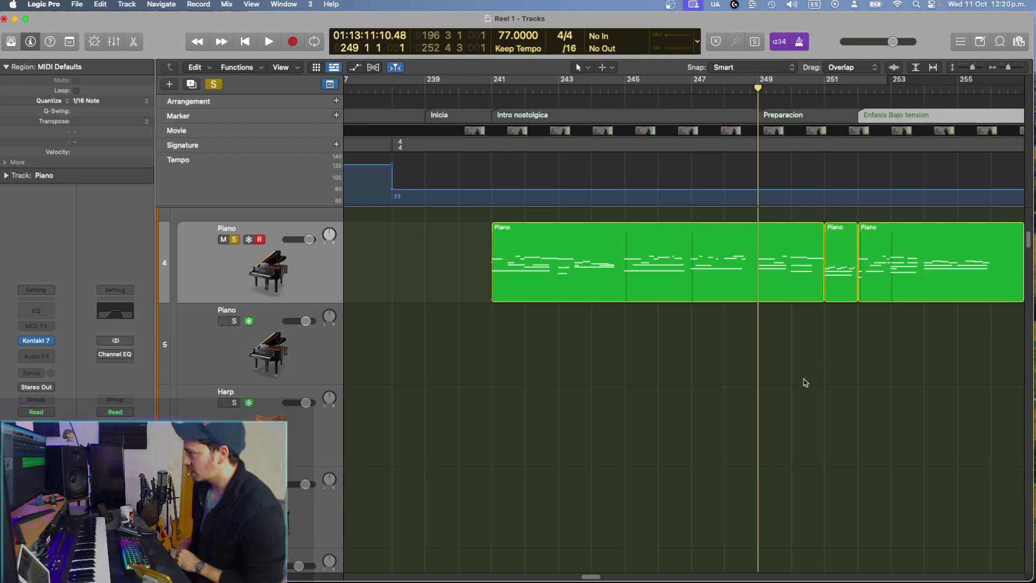
{"action": "scroll", "coordinate": [592, 362], "scroll_direction": "up", "scroll_amount": 10}
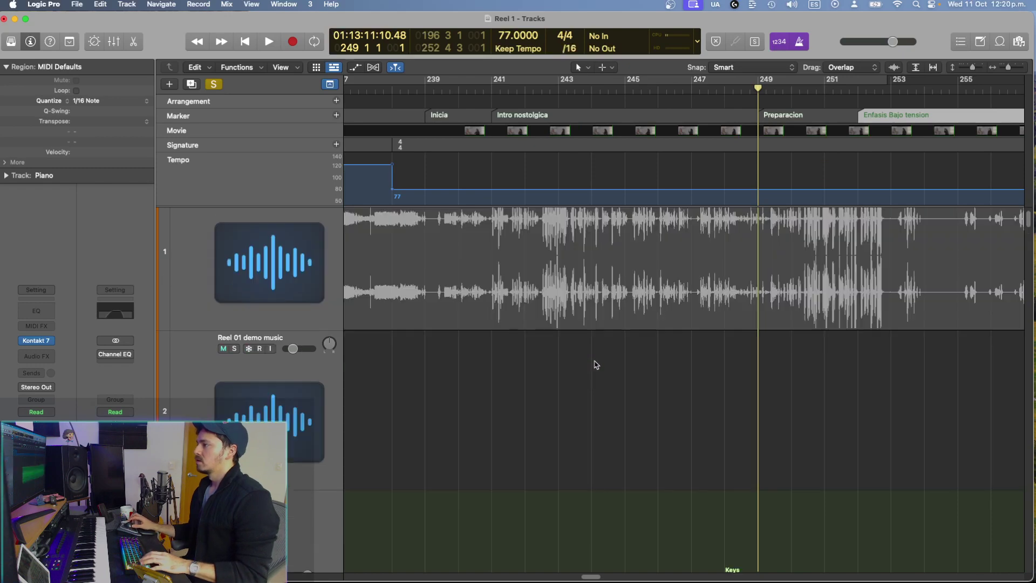
{"action": "scroll", "coordinate": [475, 333], "scroll_direction": "up", "scroll_amount": 2}
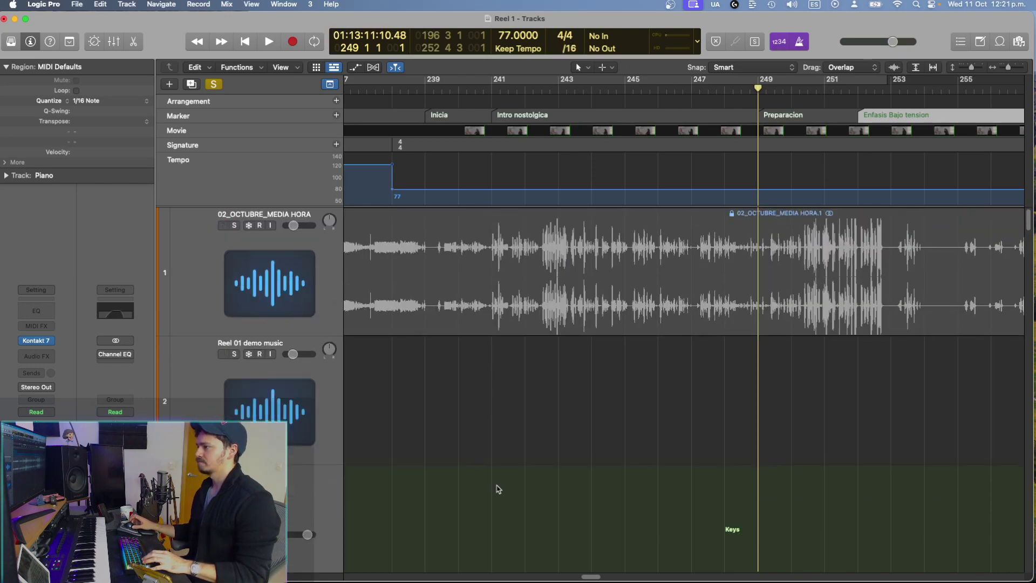
{"action": "scroll", "coordinate": [495, 488], "scroll_direction": "right", "scroll_amount": 5}
{"action": "scroll", "coordinate": [504, 482], "scroll_direction": "down", "scroll_amount": 5}
{"action": "scroll", "coordinate": [489, 486], "scroll_direction": "left", "scroll_amount": 5}
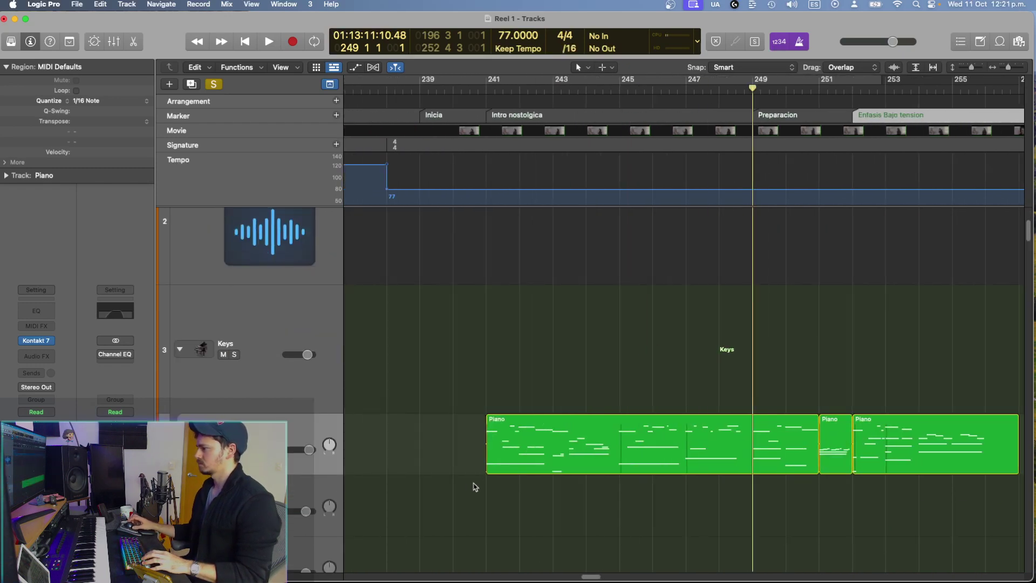
{"action": "left_click", "coordinate": [472, 486]}
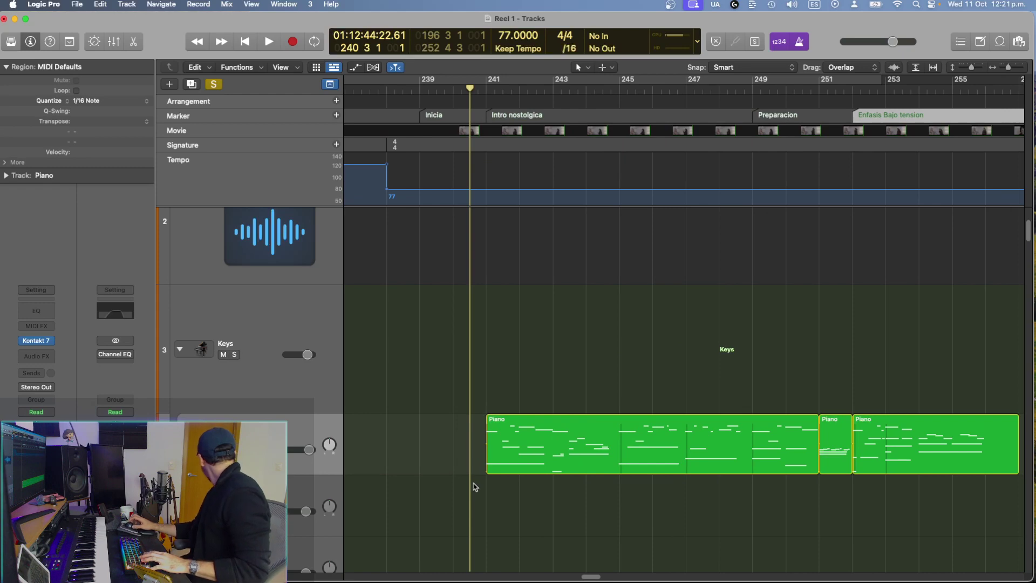
{"action": "key", "text": "space"}
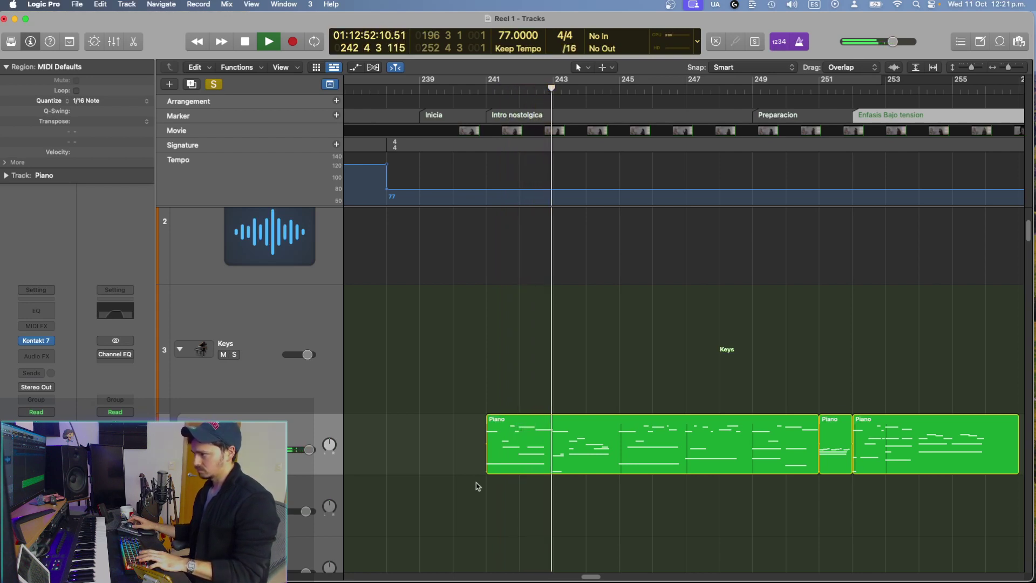
{"action": "key", "text": "ctrl+s"}
{"action": "key", "text": "ctrl+s"}
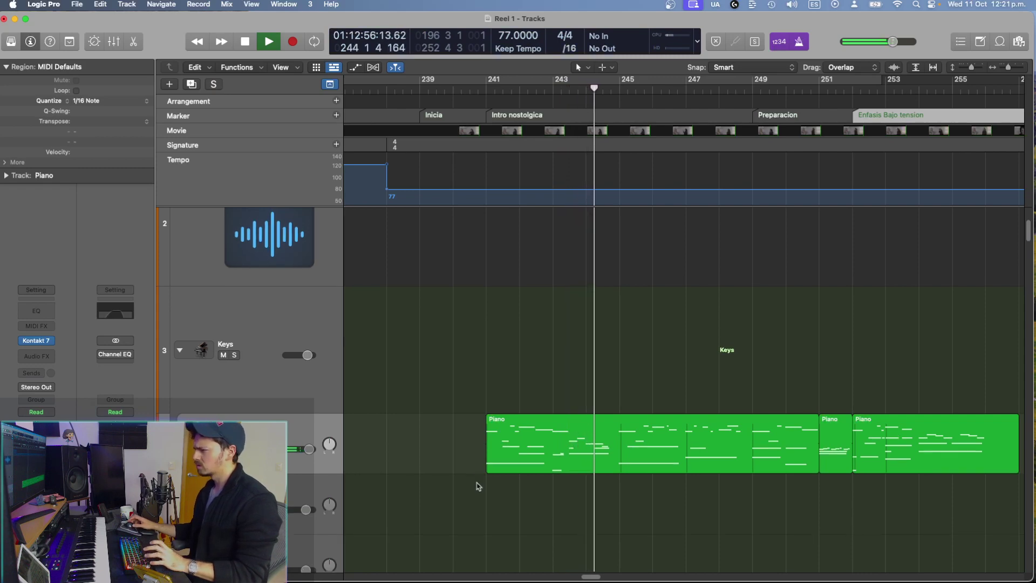
{"action": "key", "text": "space"}
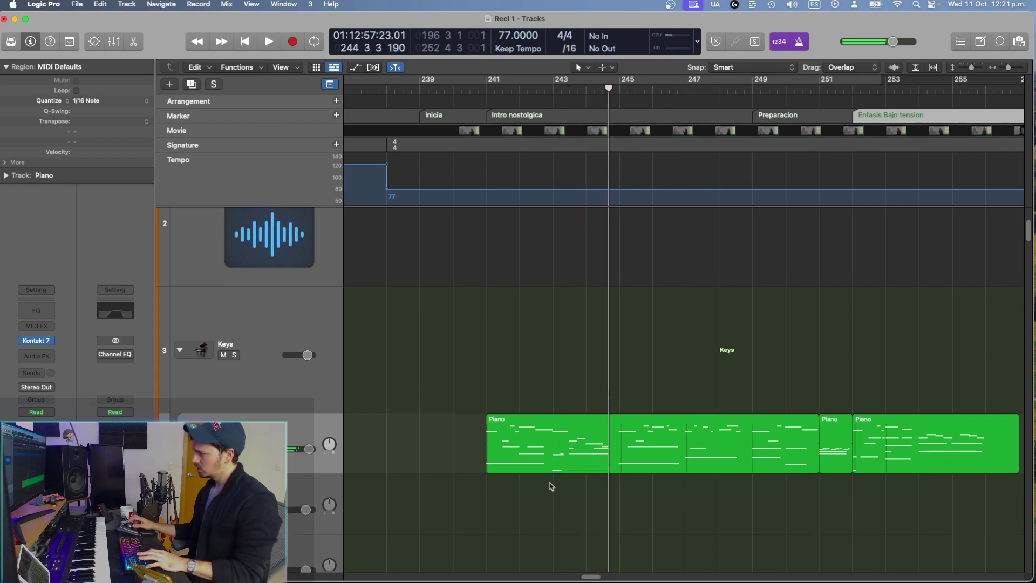
Step: Open the first Piano region's notes, raise the short upper note near beat 3 of bar 244 in pitch, and start playback
{"action": "double_click", "coordinate": [572, 439]}
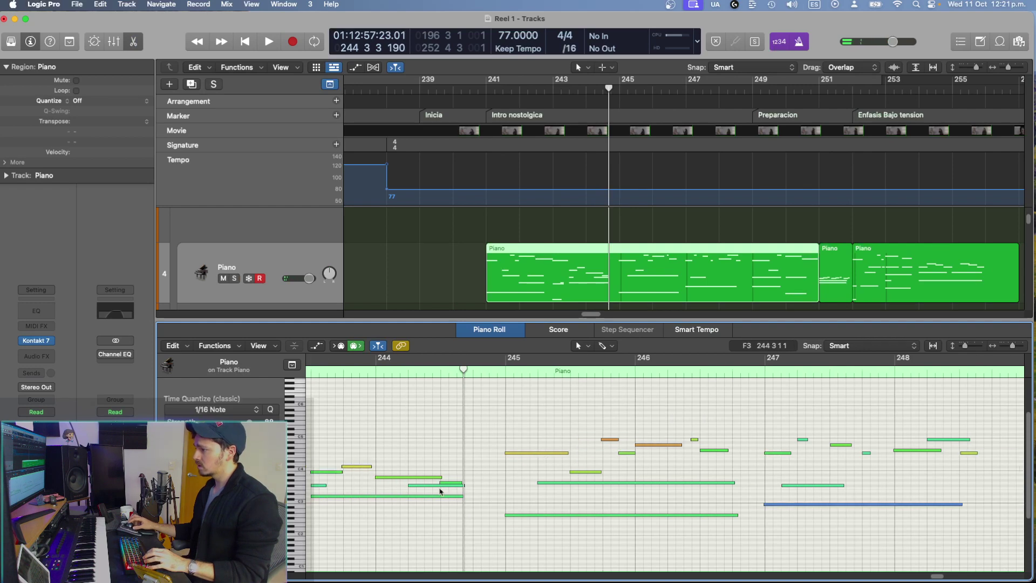
{"action": "left_click_drag", "start_coordinate": [450, 484], "coordinate": [452, 475]}
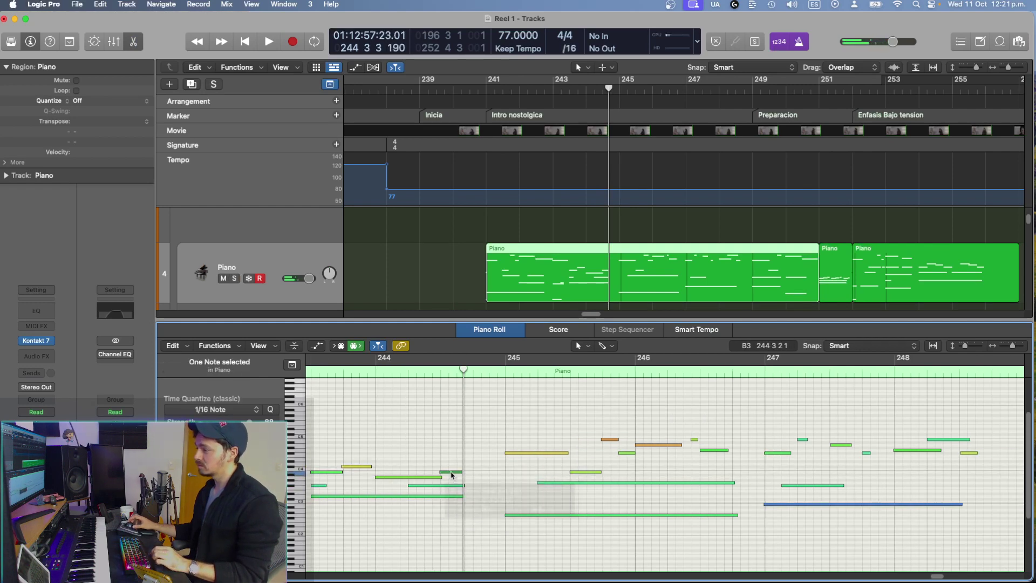
{"action": "key", "text": "space"}
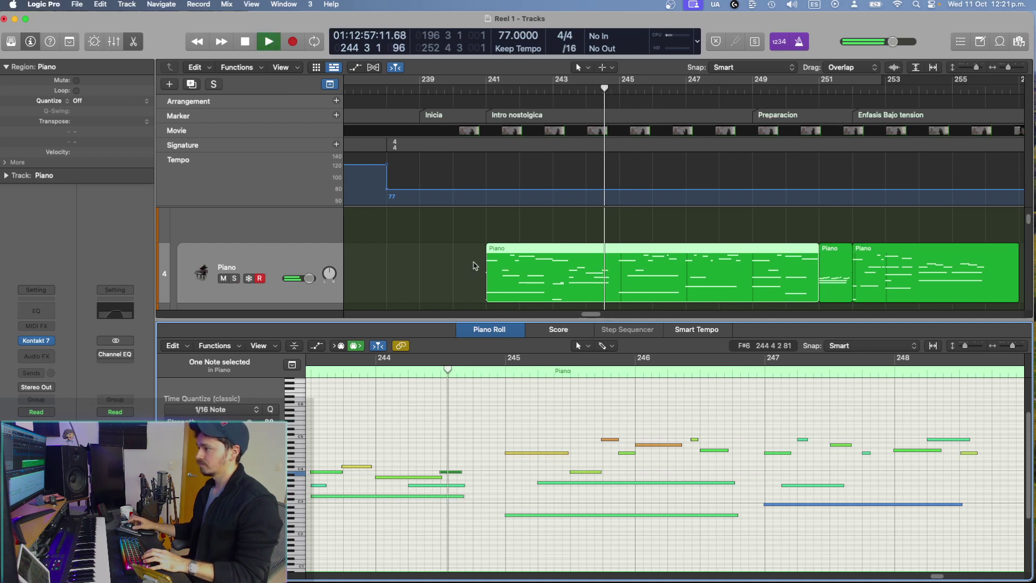
Step: Play the piano performance from bar 240 beat 3 and examine the first Piano region's notes from bar 241 through bar 250
{"action": "left_click", "coordinate": [472, 275]}
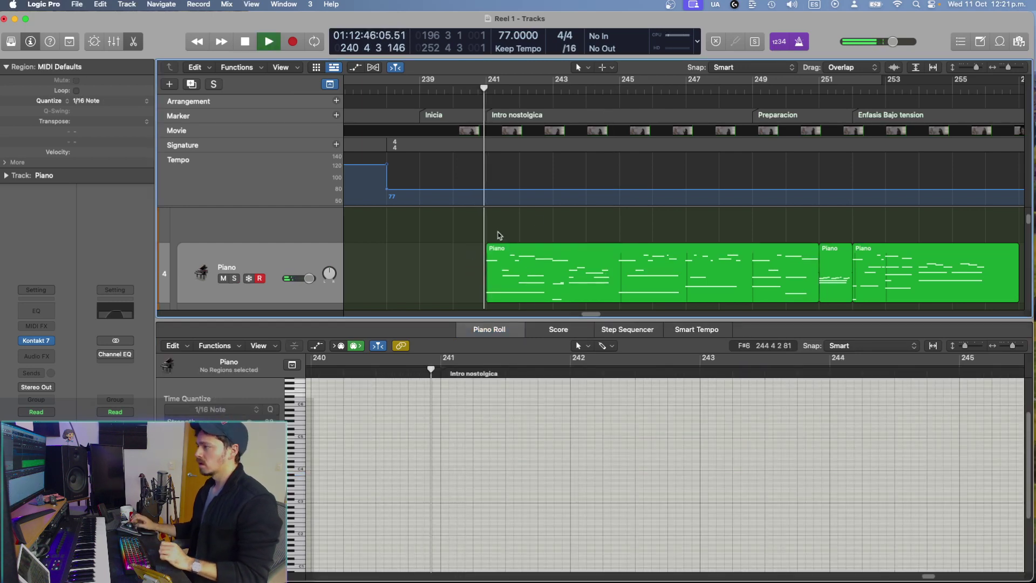
{"action": "left_click", "coordinate": [531, 257]}
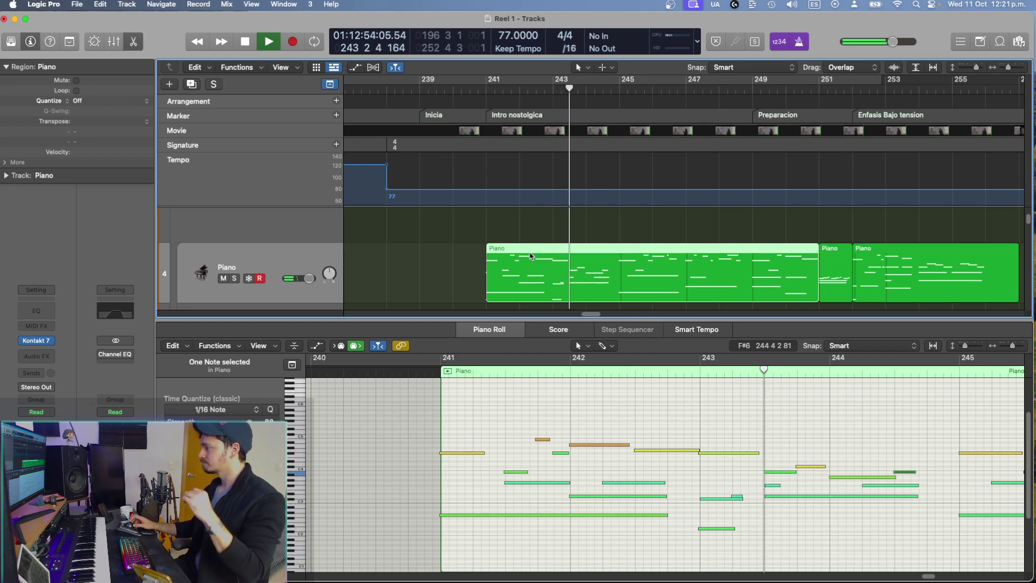
{"action": "scroll", "coordinate": [873, 471], "scroll_direction": "right", "scroll_amount": 2}
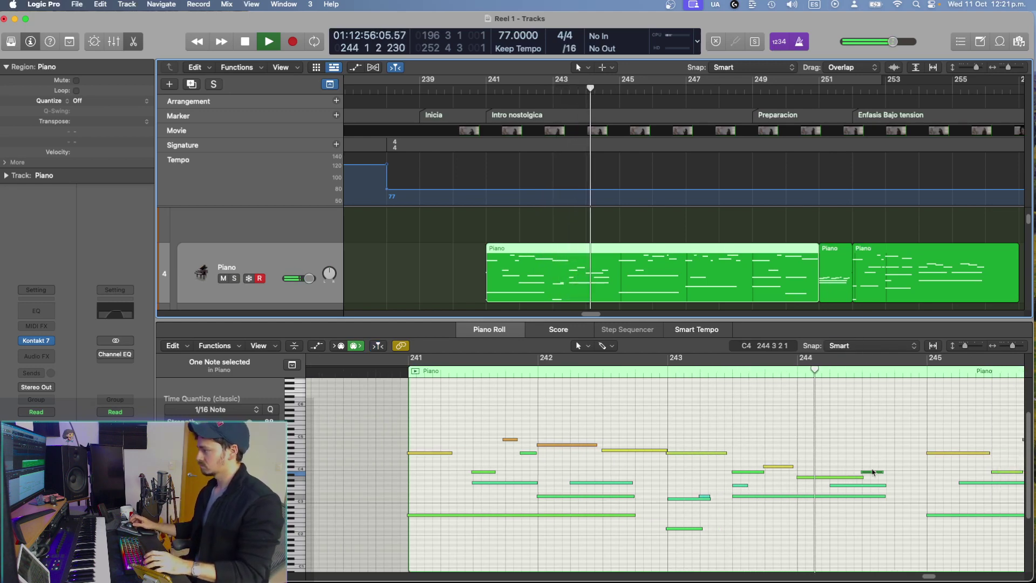
{"action": "scroll", "coordinate": [873, 471], "scroll_direction": "right", "scroll_amount": 2}
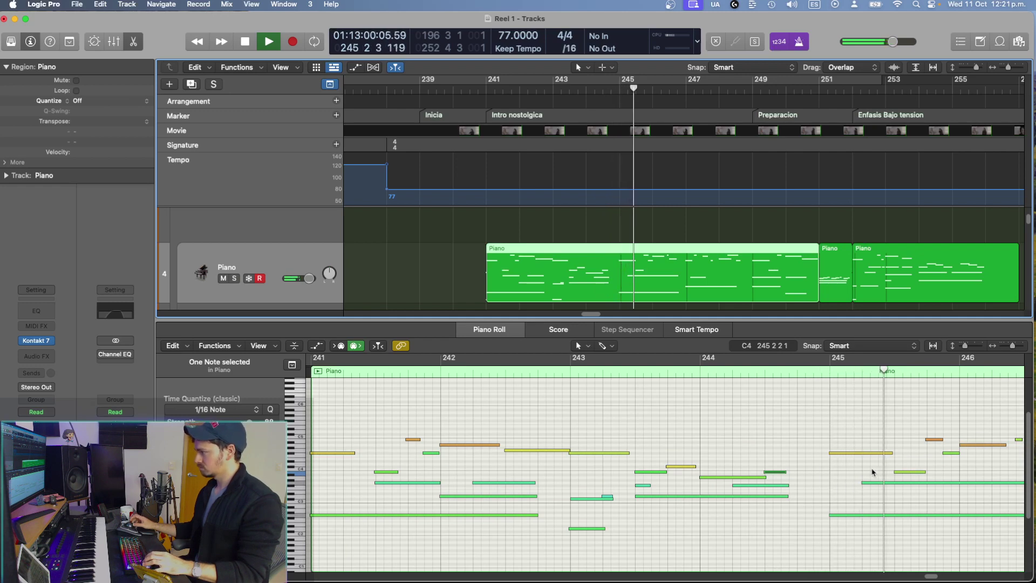
{"action": "scroll", "coordinate": [873, 472], "scroll_direction": "right", "scroll_amount": 5}
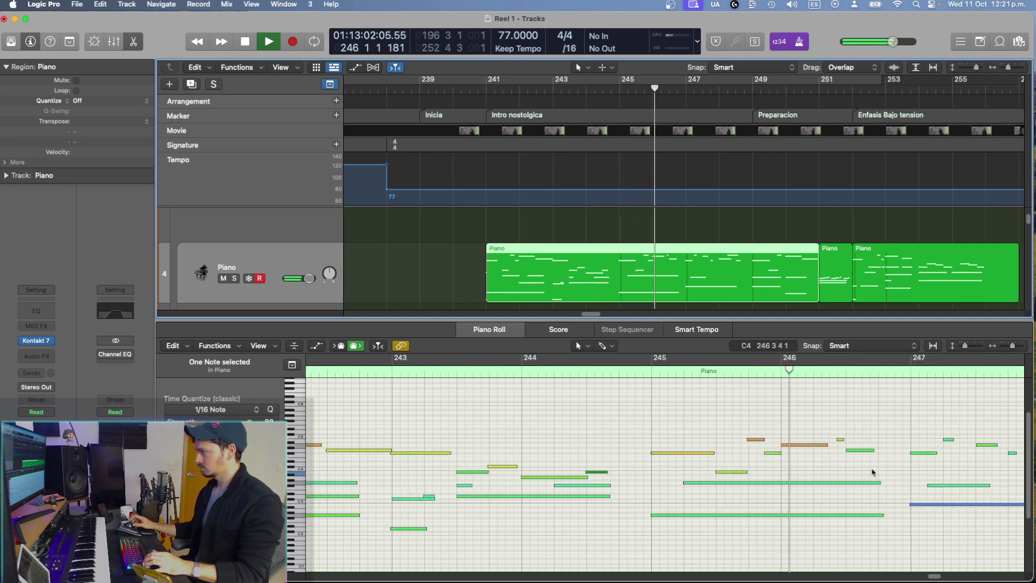
{"action": "scroll", "coordinate": [873, 472], "scroll_direction": "right", "scroll_amount": 1}
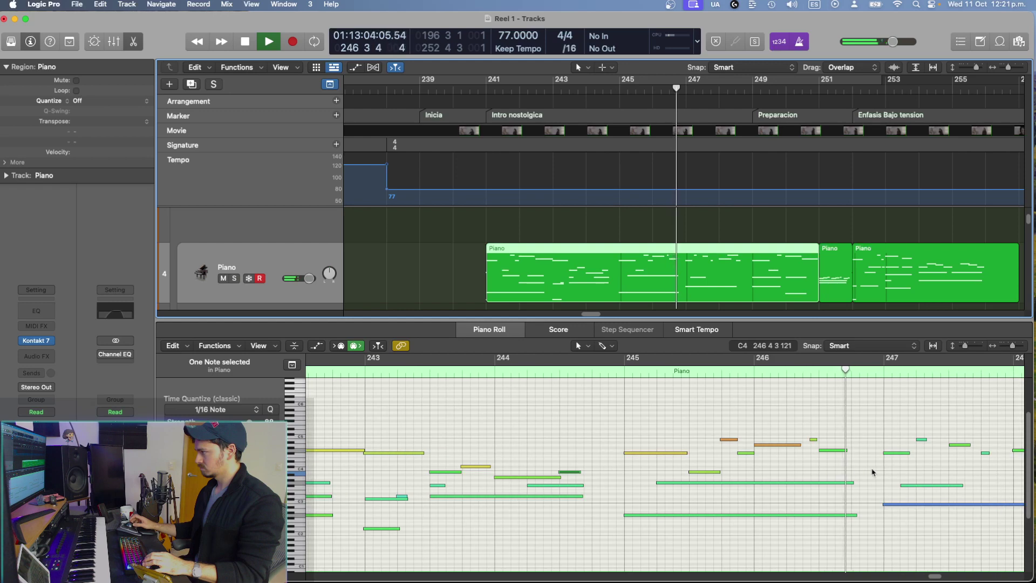
{"action": "scroll", "coordinate": [873, 471], "scroll_direction": "right", "scroll_amount": 2}
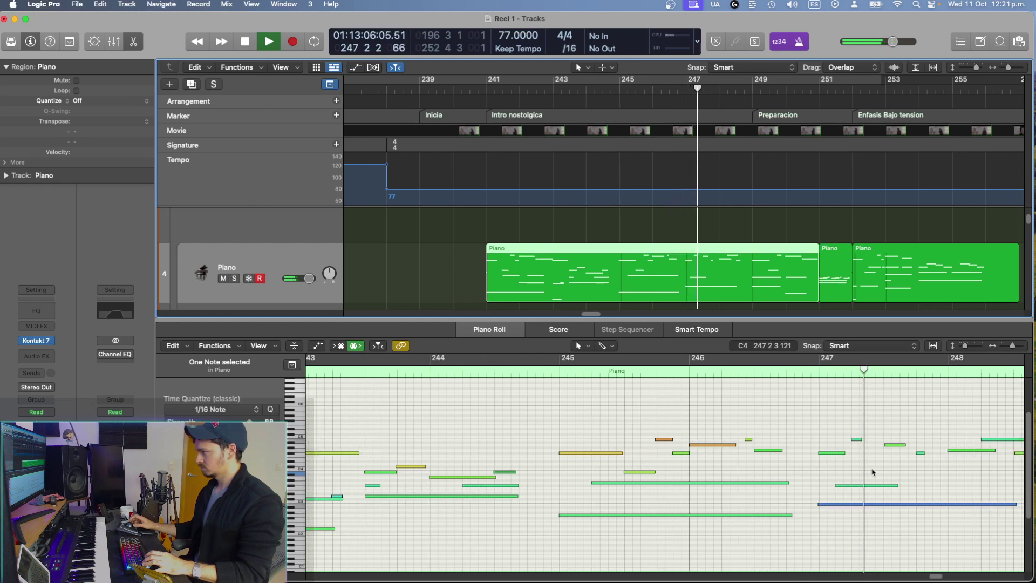
{"action": "scroll", "coordinate": [873, 472], "scroll_direction": "right", "scroll_amount": 3}
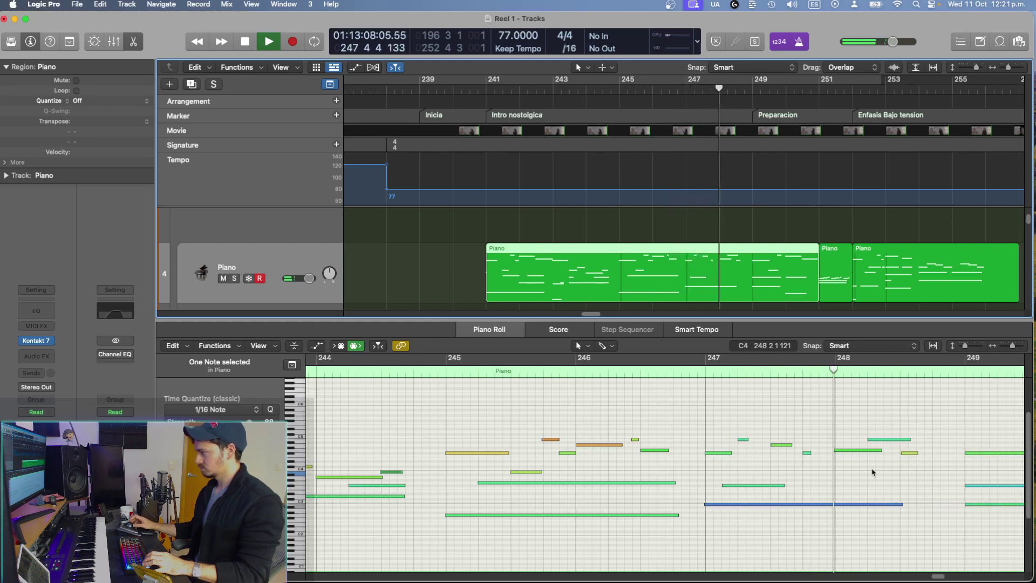
{"action": "scroll", "coordinate": [873, 472], "scroll_direction": "right", "scroll_amount": 2}
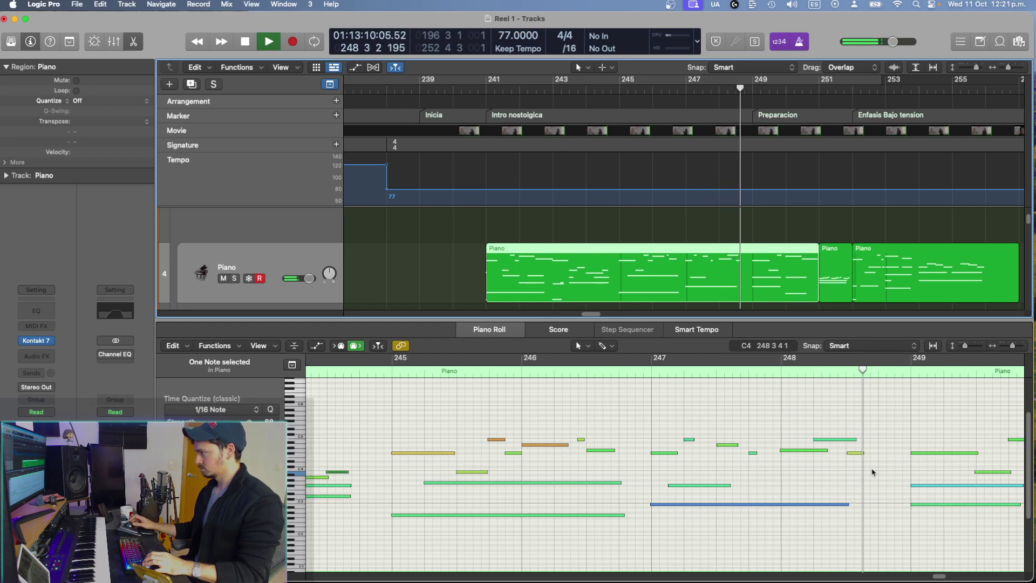
{"action": "scroll", "coordinate": [873, 472], "scroll_direction": "right", "scroll_amount": 1}
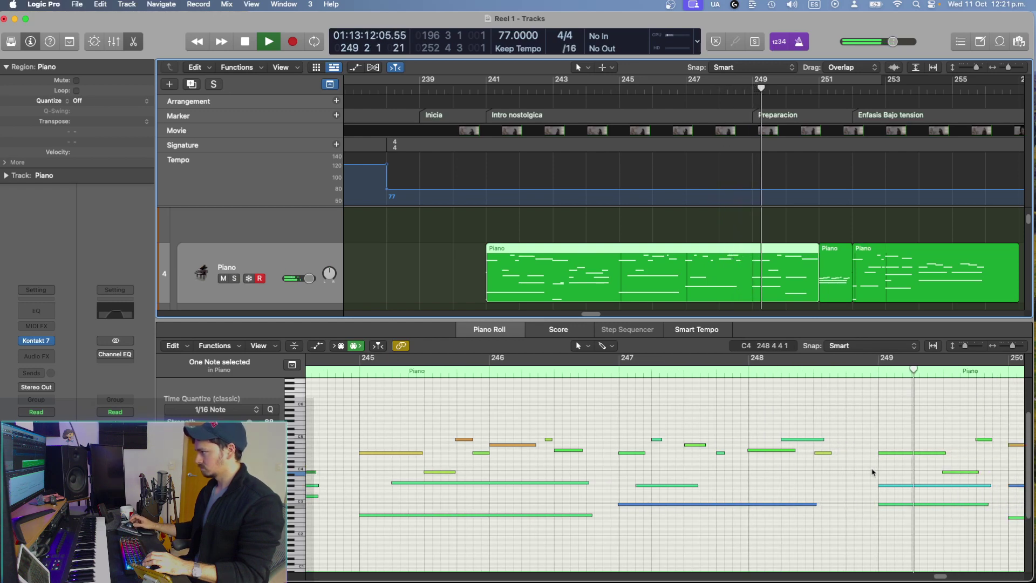
{"action": "scroll", "coordinate": [873, 471], "scroll_direction": "right", "scroll_amount": 2}
{"action": "scroll", "coordinate": [873, 471], "scroll_direction": "right", "scroll_amount": 5}
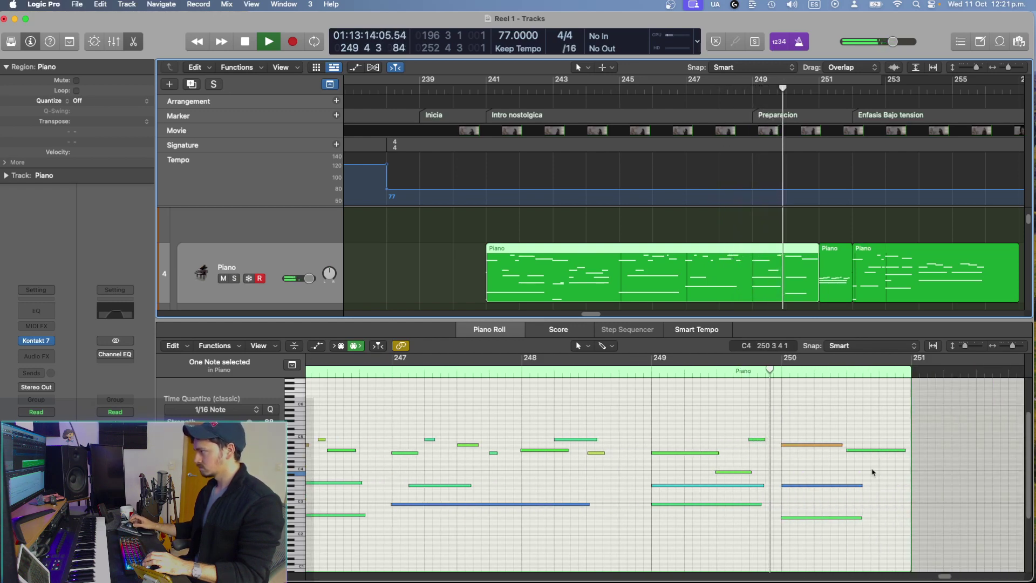
Step: Move the playhead to about bar 256 beat 3, near the end of the last Piano region, during playback
{"action": "scroll", "coordinate": [873, 472], "scroll_direction": "right", "scroll_amount": 4}
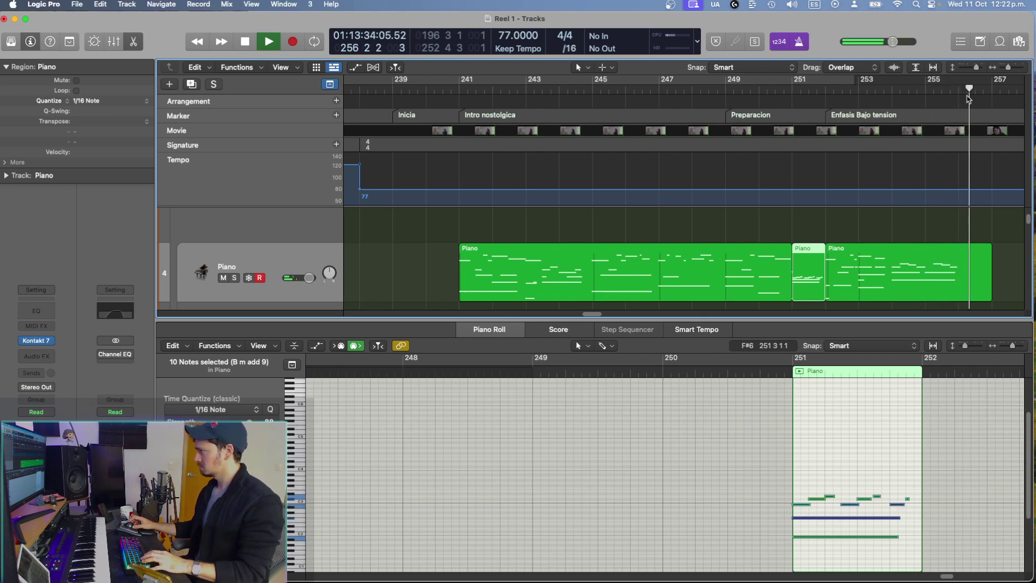
{"action": "left_click", "coordinate": [895, 95]}
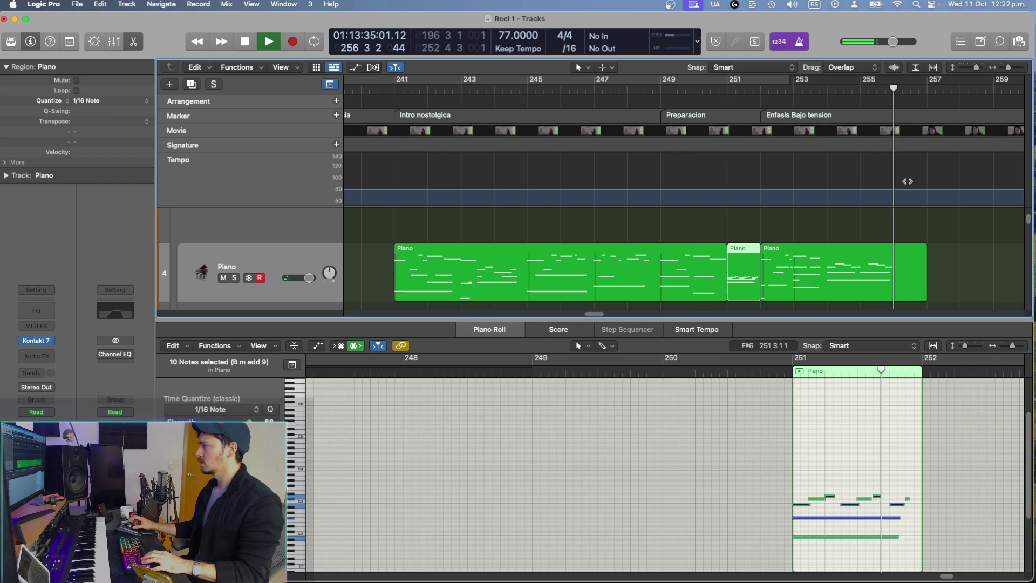
Step: Stop playback and add a marker named Bm at bar 254
{"action": "key", "text": "space"}
{"action": "left_click", "coordinate": [892, 89]}
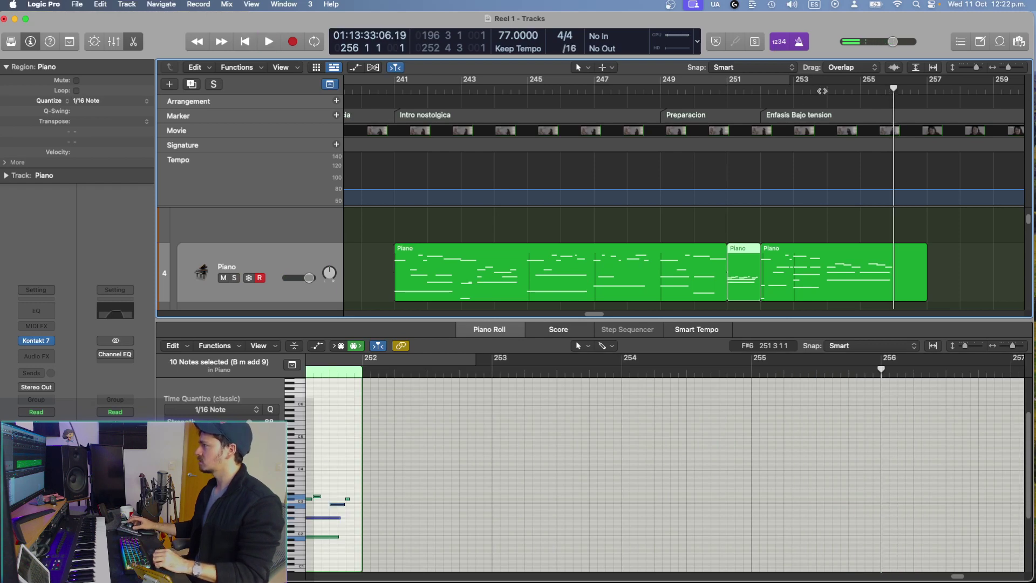
{"action": "left_click", "coordinate": [826, 90]}
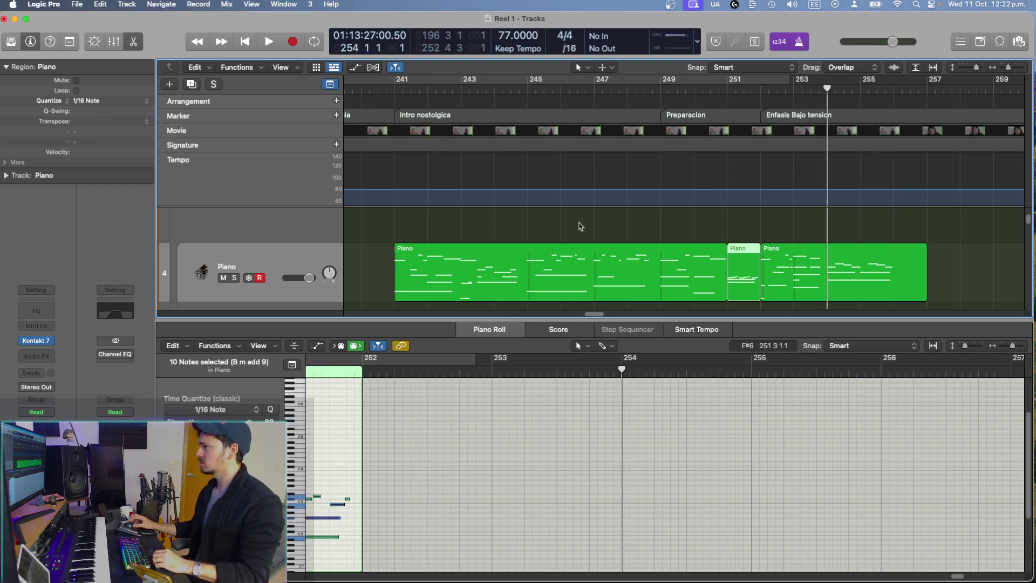
{"action": "left_click", "coordinate": [337, 115]}
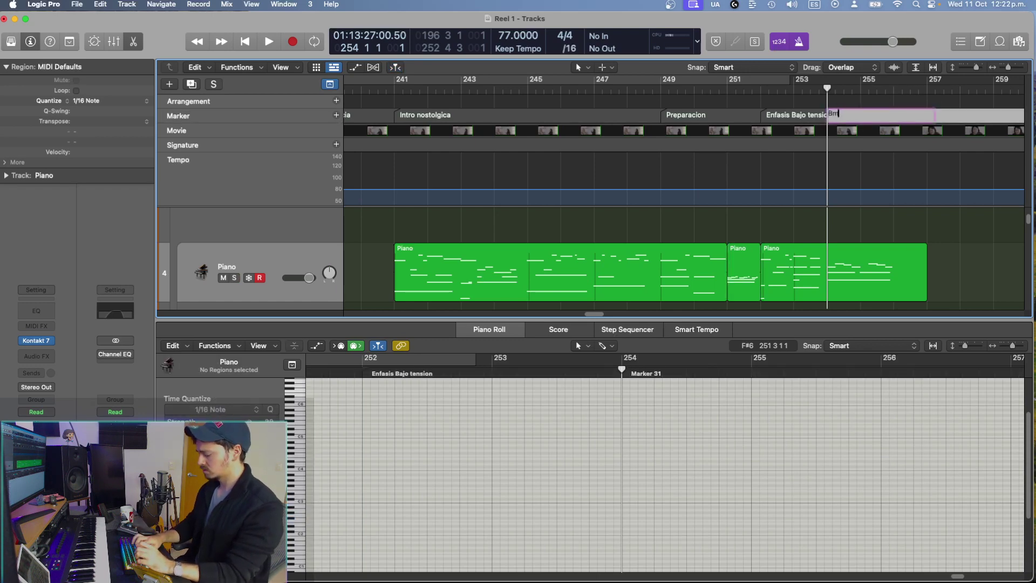
Step: Record a piano take on the Piano track continuing the Bm section over bars 256 and 257
{"action": "key", "text": "space"}
{"action": "key", "text": "r"}
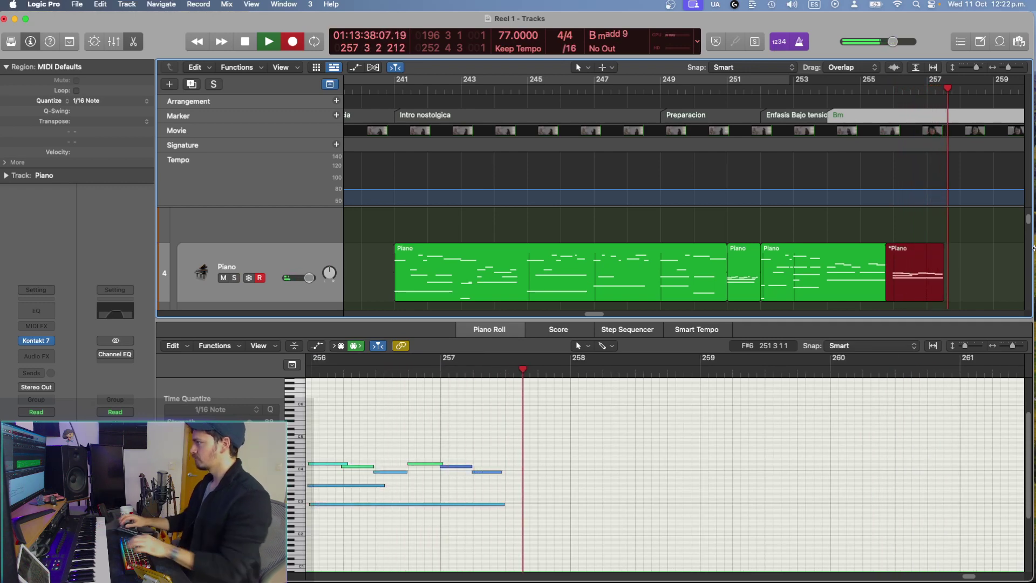
{"action": "key", "text": "space"}
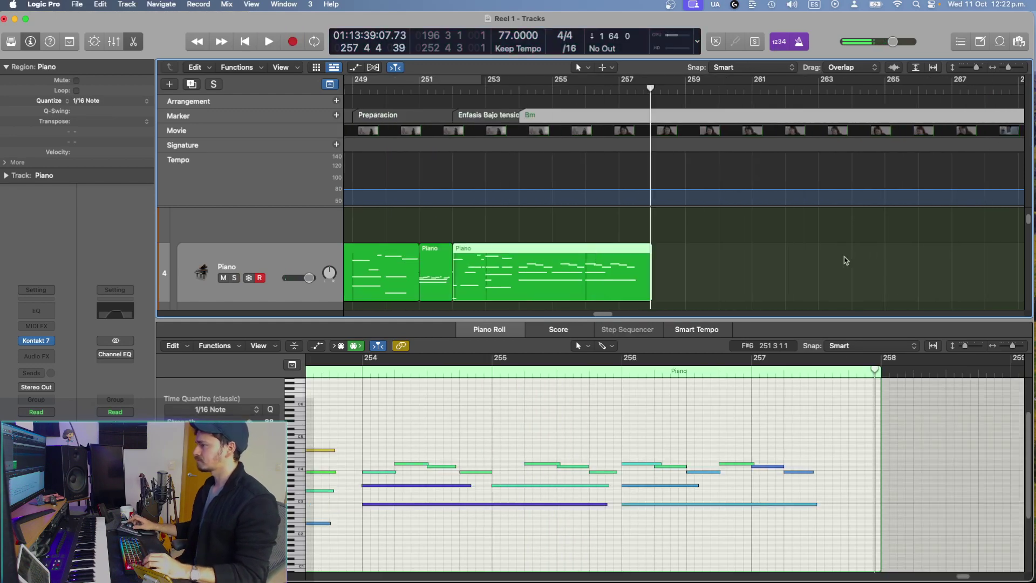
{"action": "left_click", "coordinate": [760, 288]}
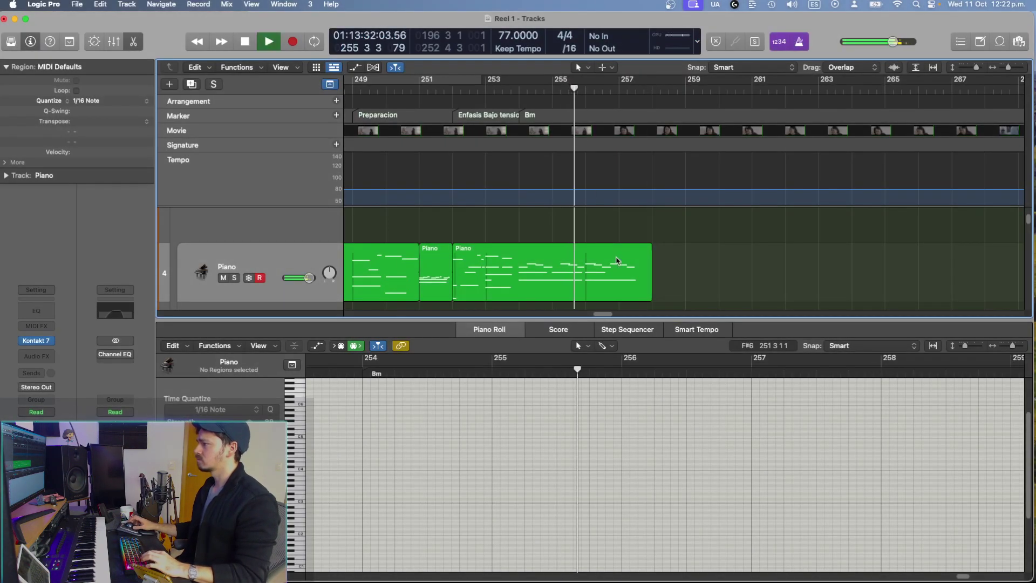
Step: Play back the new piano notes around bar 256 to check the take
{"action": "left_click", "coordinate": [684, 380]}
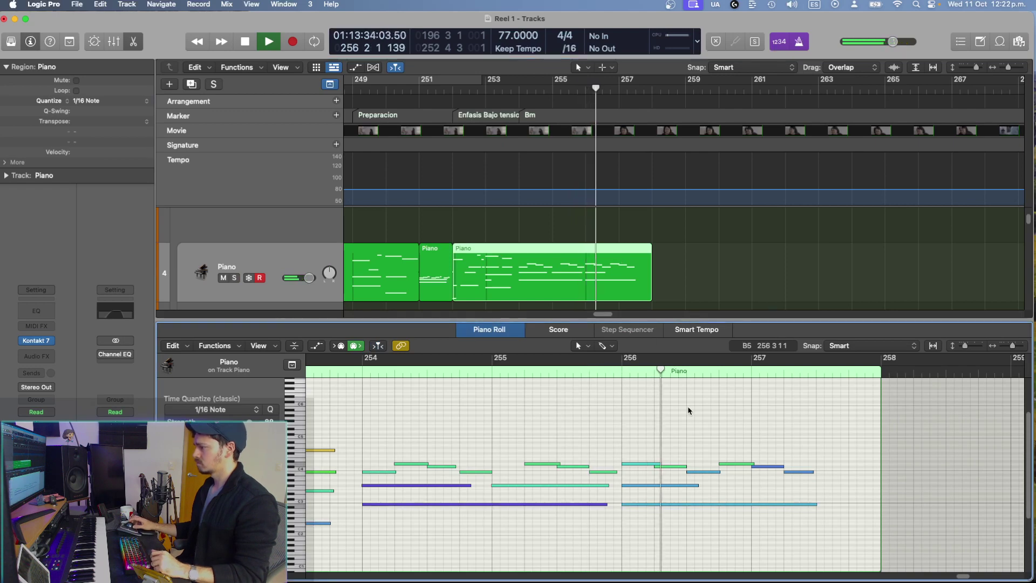
{"action": "key", "text": "space"}
{"action": "left_click", "coordinate": [343, 416]}
{"action": "key", "text": "space"}
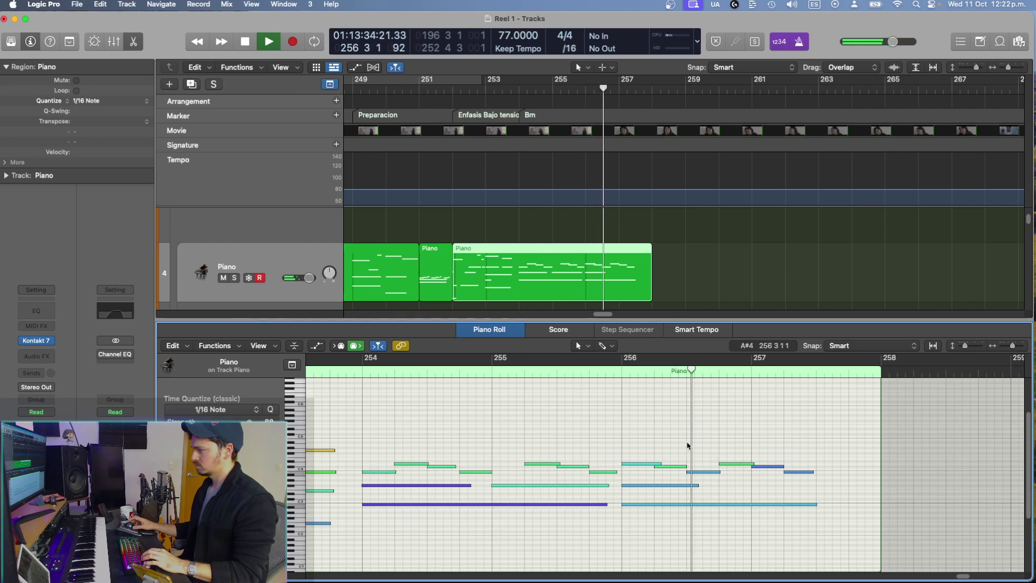
{"action": "key", "text": "space"}
{"action": "left_click", "coordinate": [665, 249]}
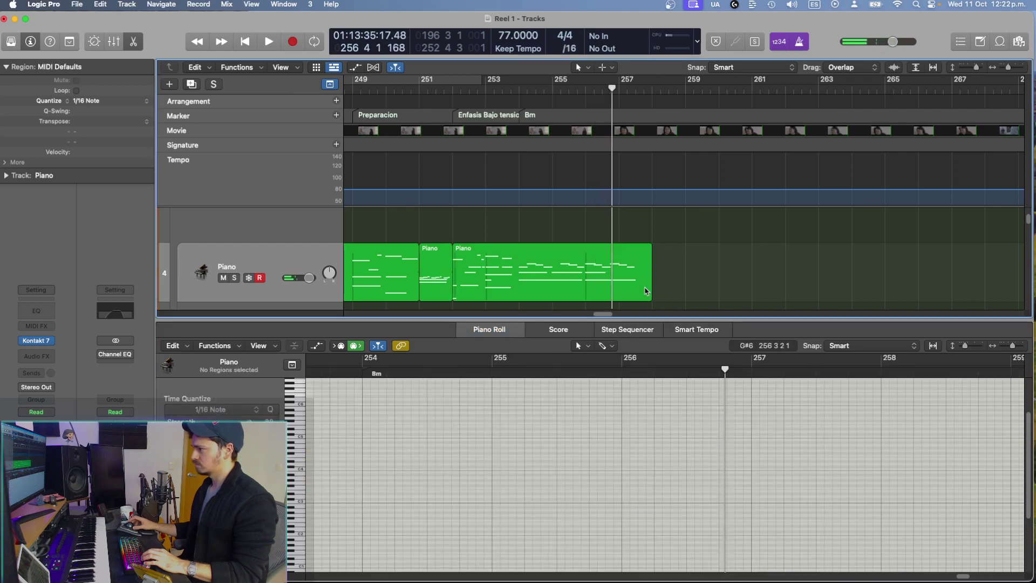
Step: Trim the last Piano region to end at bar 256 and record a new piano take from there into bar 259
{"action": "left_click_drag", "start_coordinate": [647, 292], "coordinate": [585, 294]}
{"action": "key", "text": "comma"}
{"action": "key", "text": "comma"}
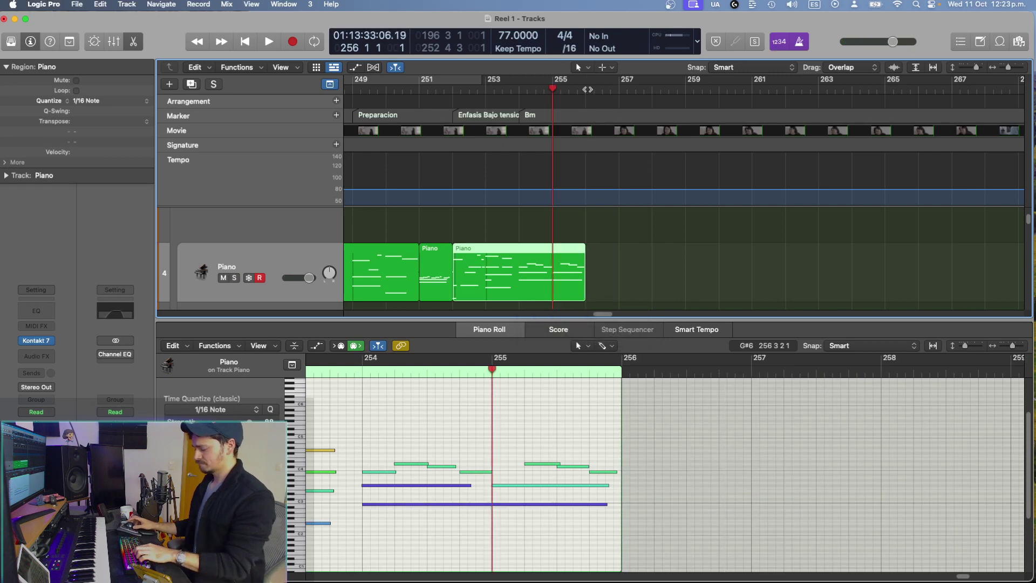
{"action": "key", "text": "space"}
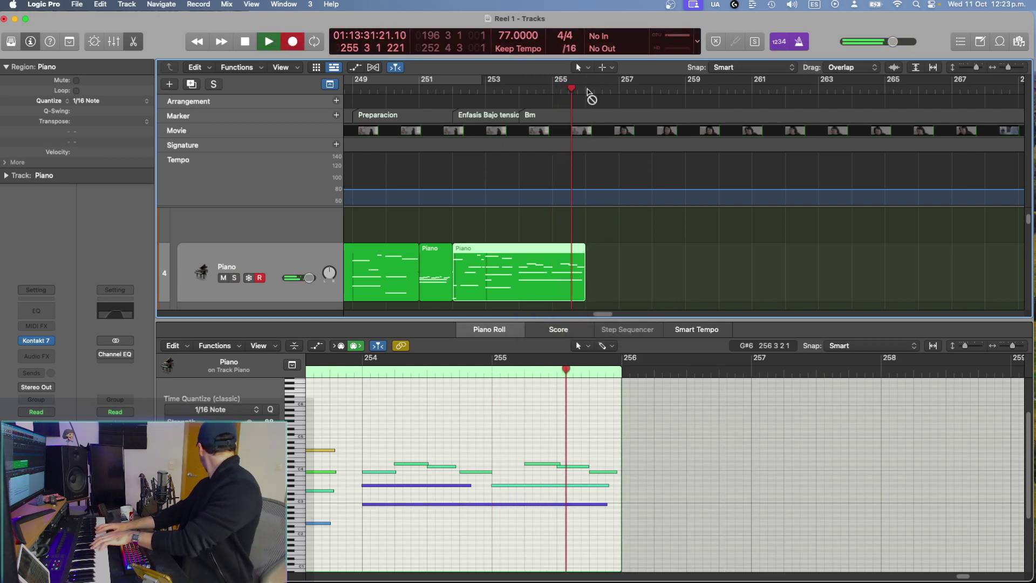
{"action": "key", "text": "r"}
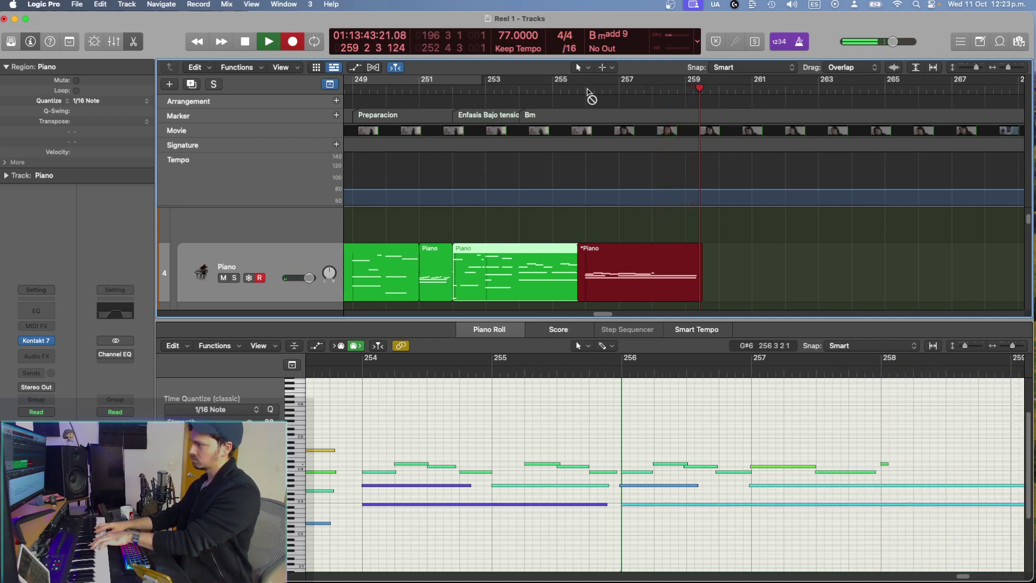
{"action": "key", "text": "space"}
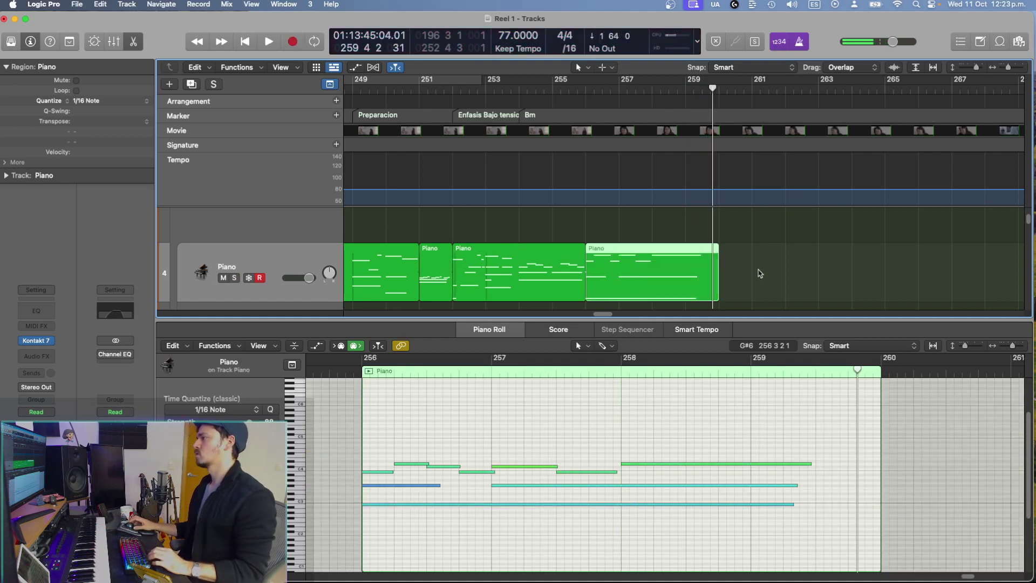
Step: Trim the newly recorded Piano region to end at bar 259 and place the playhead there
{"action": "left_click", "coordinate": [760, 273]}
{"action": "left_click_drag", "start_coordinate": [714, 294], "coordinate": [685, 294]}
{"action": "left_click", "coordinate": [684, 91]}
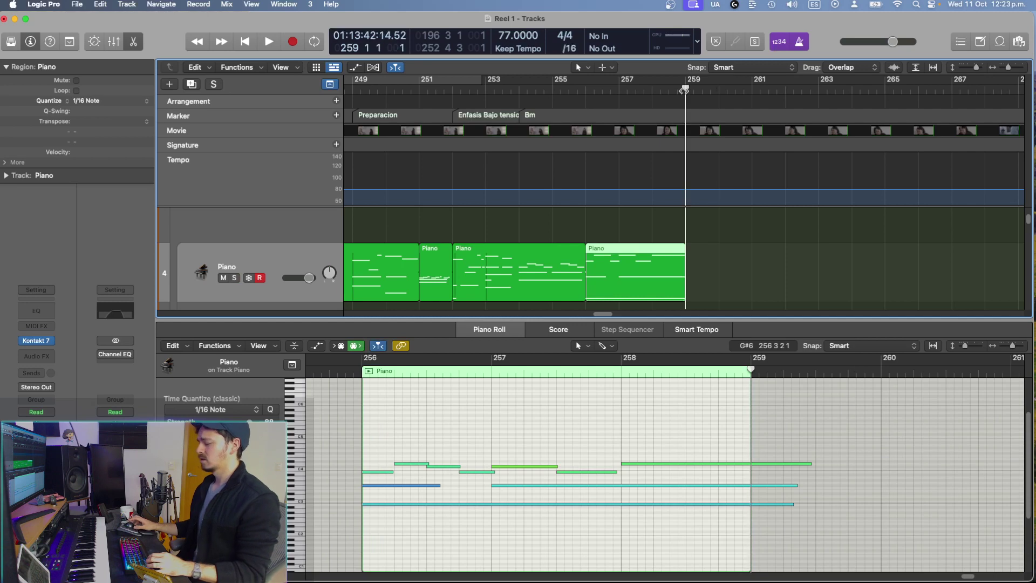
Step: Hide the Piano Roll and move the playhead back to bar 256
{"action": "scroll", "coordinate": [719, 174], "scroll_direction": "left", "scroll_amount": 10}
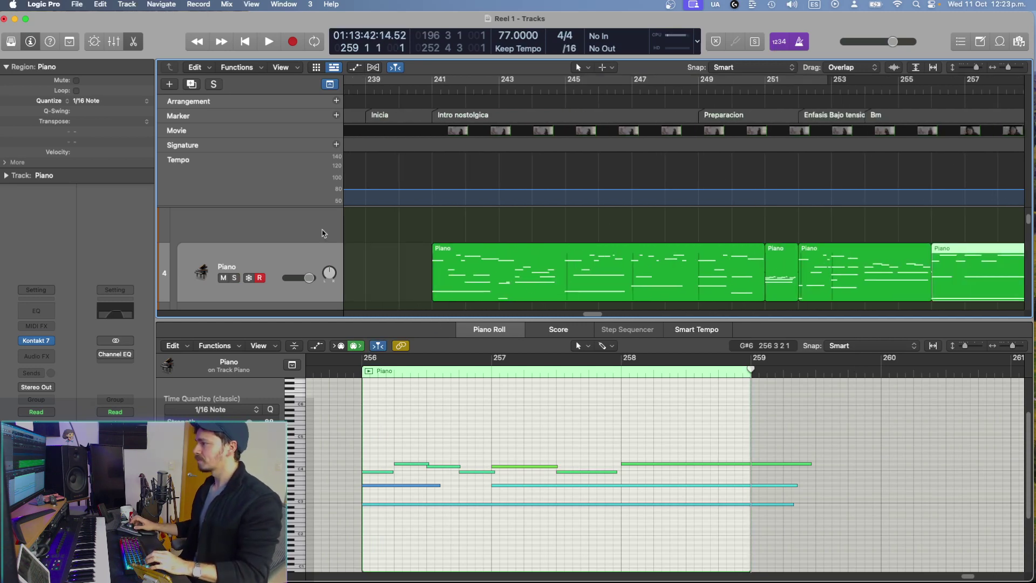
{"action": "left_click", "coordinate": [134, 43]}
{"action": "key", "text": "super+Left"}
{"action": "key", "text": "super+Left"}
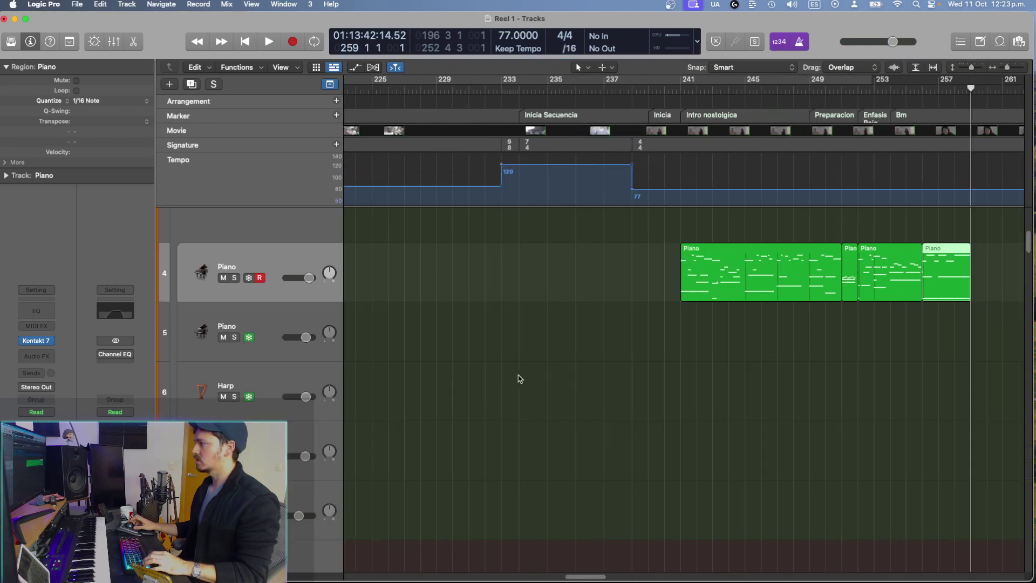
{"action": "scroll", "coordinate": [519, 378], "scroll_direction": "right", "scroll_amount": 9}
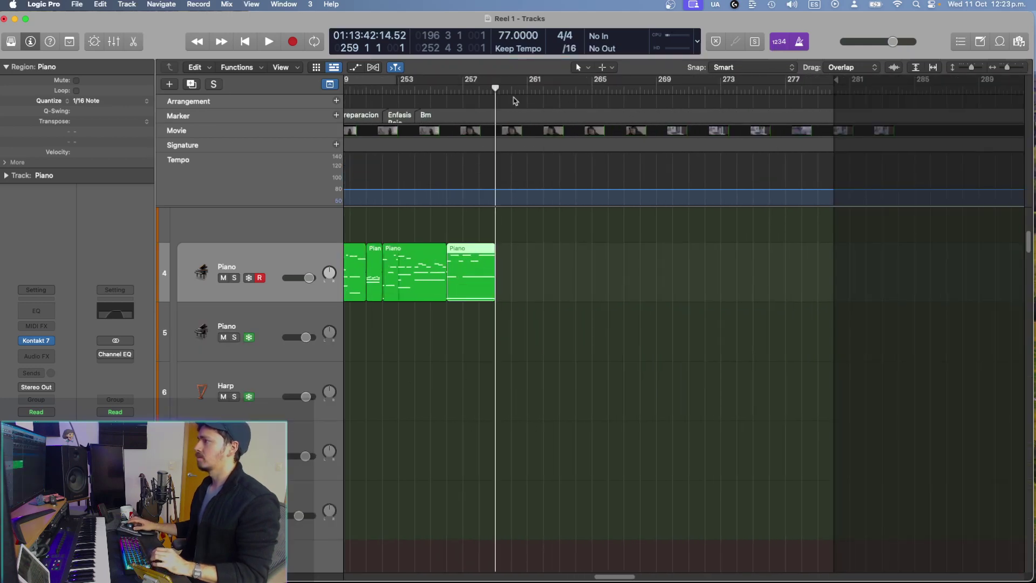
{"action": "left_click_drag", "start_coordinate": [498, 89], "coordinate": [443, 115]}
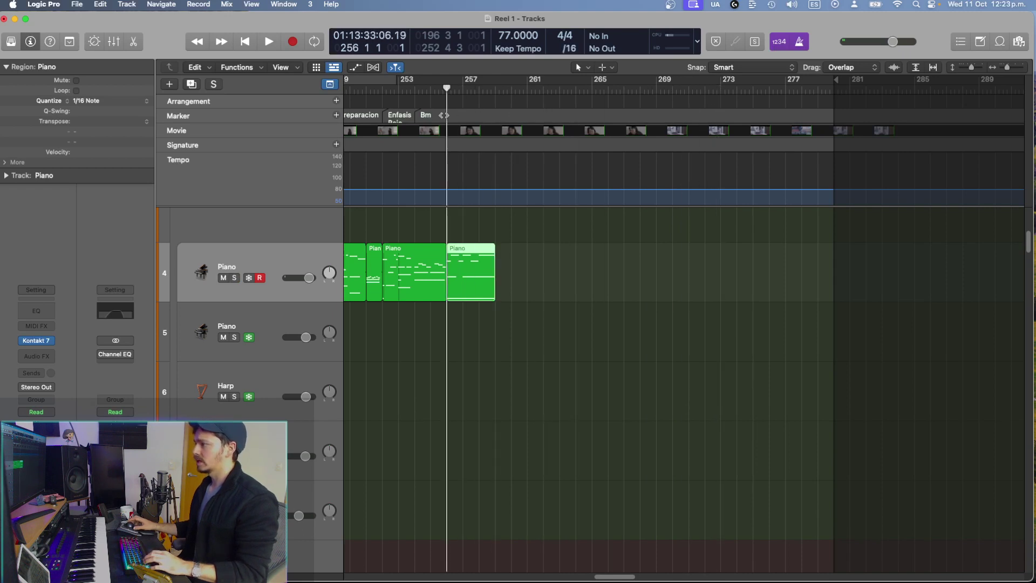
Step: Review the piano regions from bar 241 onward and play back the last one from bar 256
{"action": "key", "text": "super+Right"}
{"action": "key", "text": "super+Right"}
{"action": "key", "text": "super+Left"}
{"action": "key", "text": "super+Left"}
{"action": "key", "text": "super+Left"}
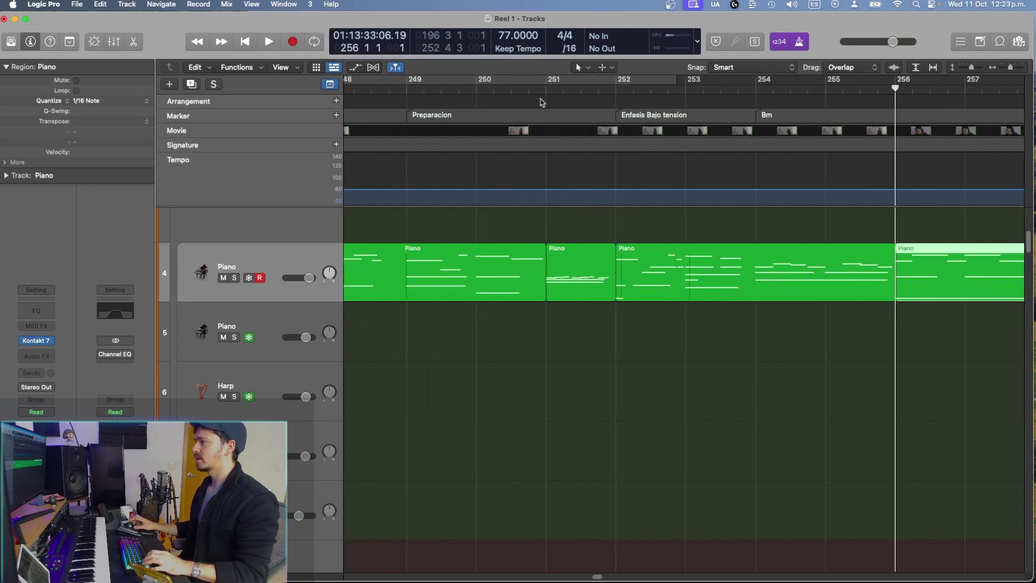
{"action": "scroll", "coordinate": [542, 102], "scroll_direction": "left", "scroll_amount": 3}
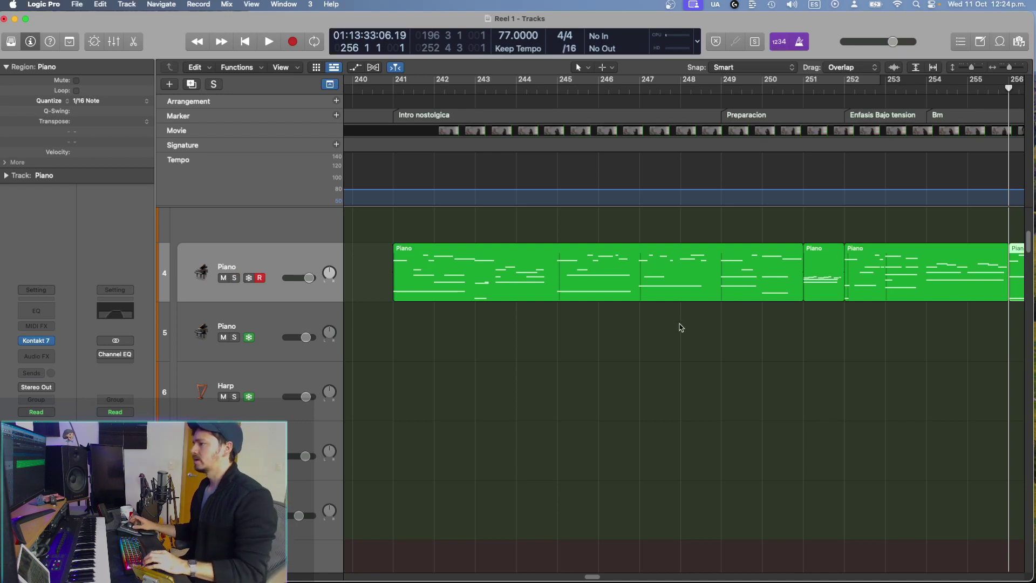
{"action": "key", "text": "super+Left"}
{"action": "scroll", "coordinate": [681, 327], "scroll_direction": "right", "scroll_amount": 6}
{"action": "key", "text": "space"}
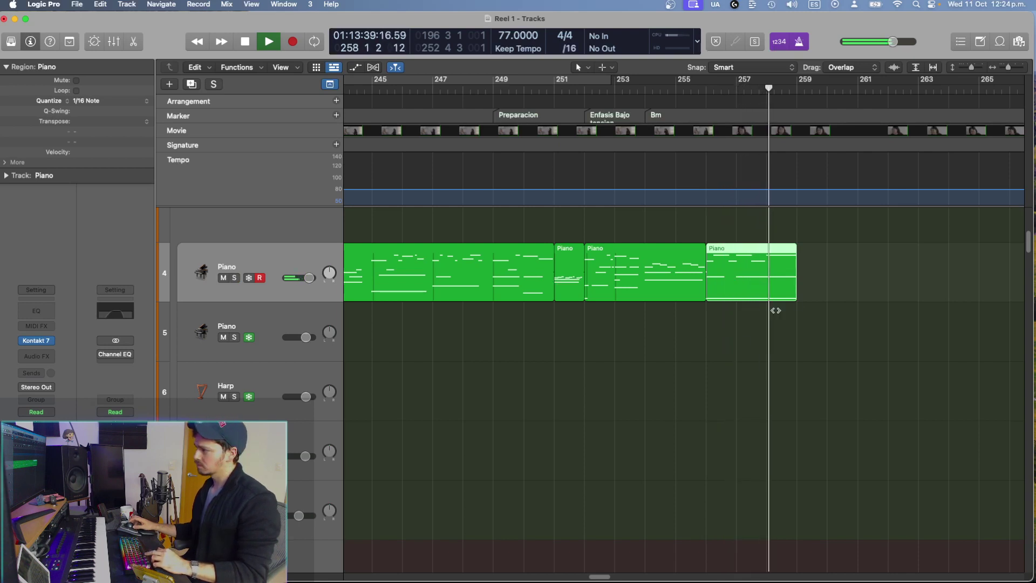
Step: Lower the long note at bar 258 to the pitch of the note held from bar 257, and play the phrase
{"action": "key", "text": "space"}
{"action": "double_click", "coordinate": [758, 292]}
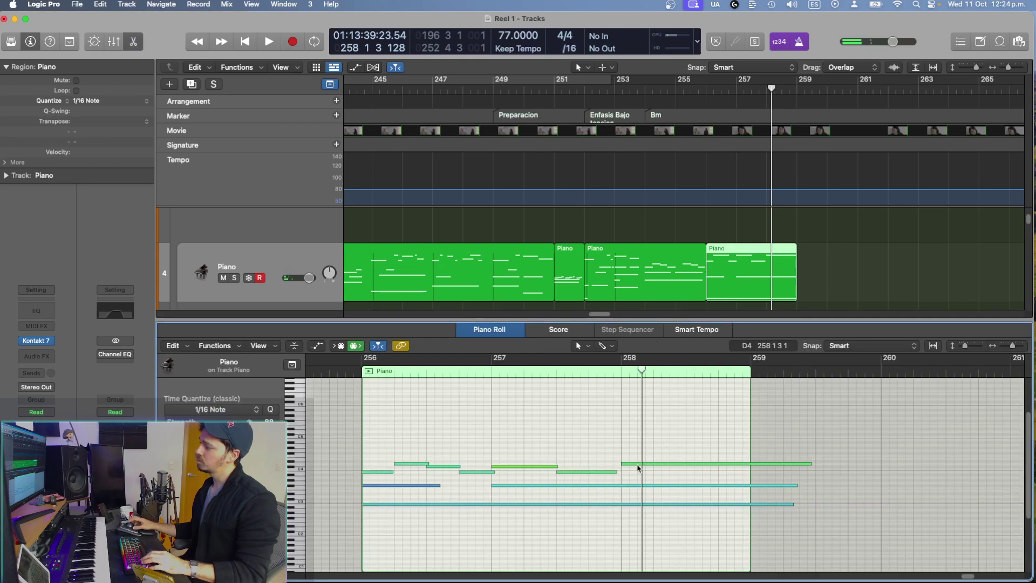
{"action": "left_click_drag", "start_coordinate": [637, 467], "coordinate": [636, 489]}
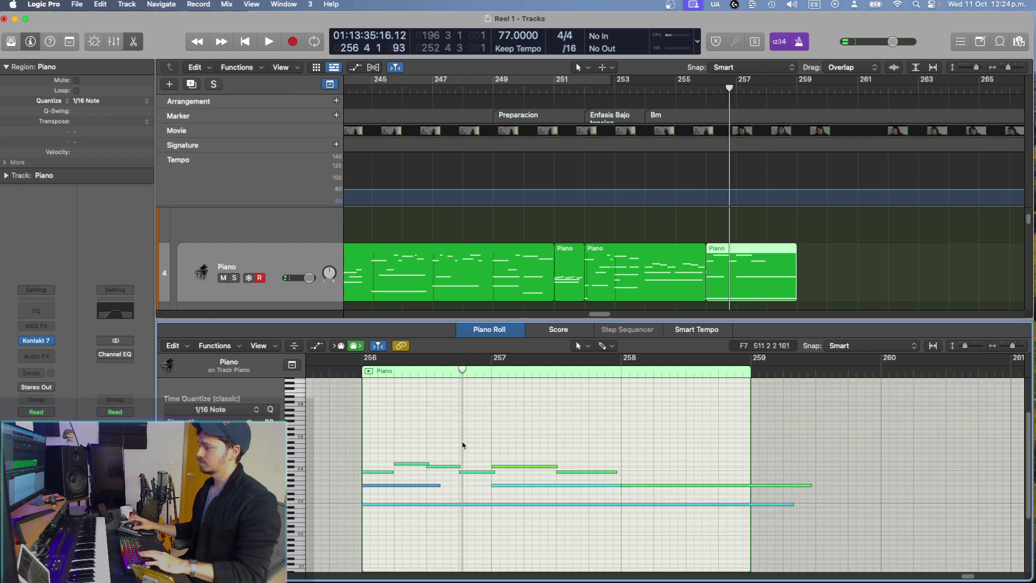
{"action": "key", "text": "space"}
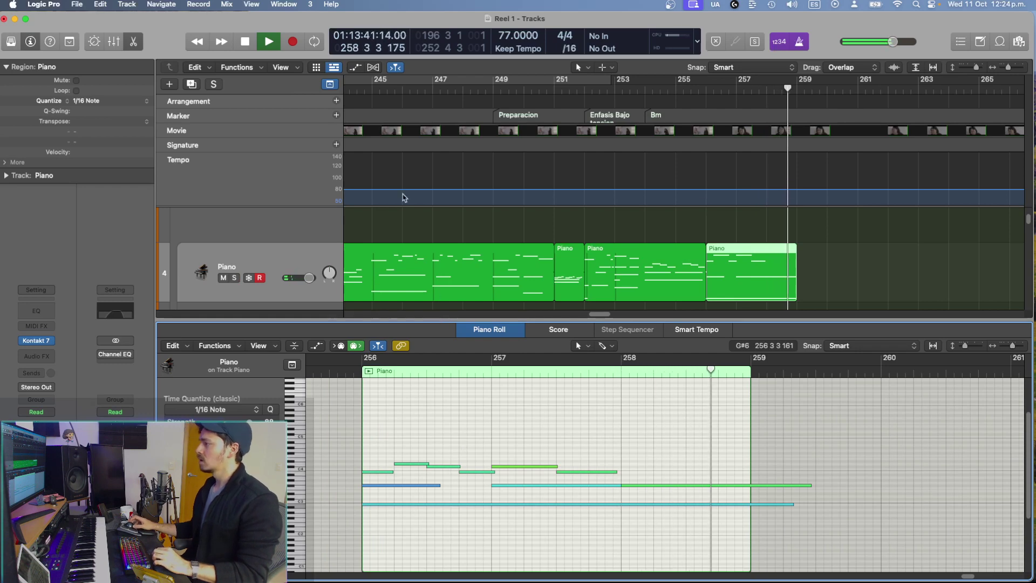
Step: Hide the Piano Roll and record additional piano notes around bar 259 on the Piano track
{"action": "left_click", "coordinate": [132, 42]}
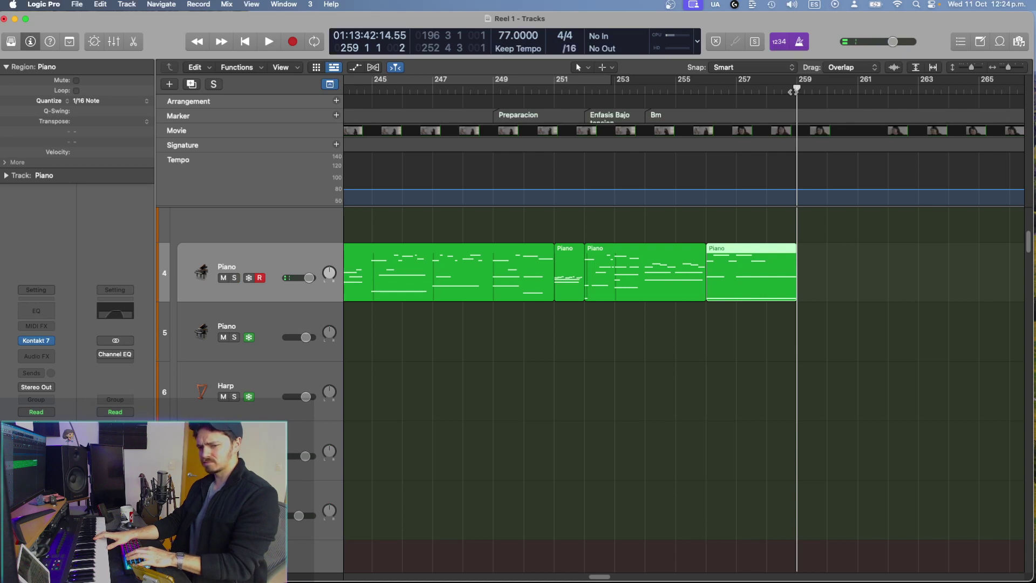
{"action": "key", "text": "r"}
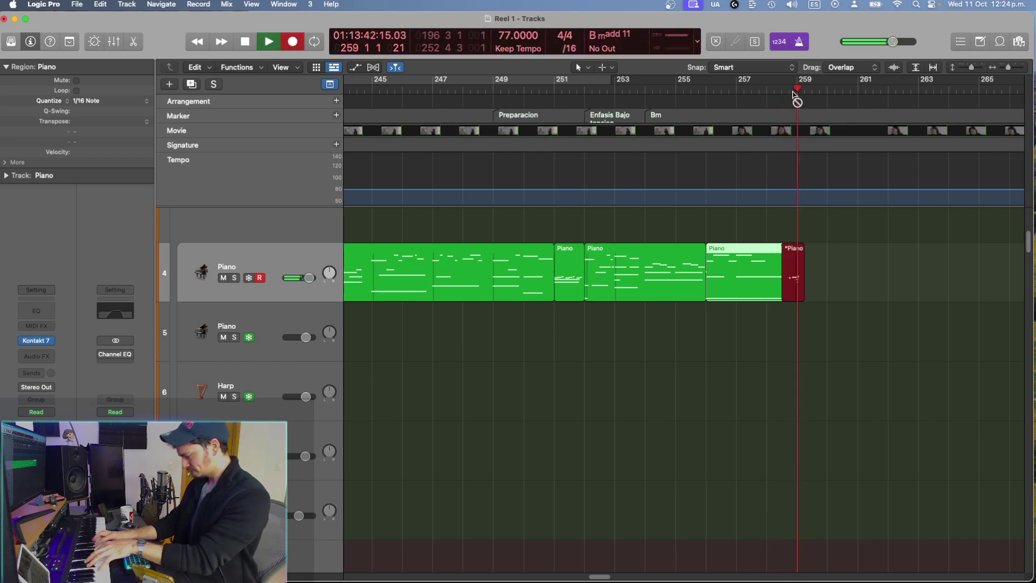
{"action": "key", "text": "space"}
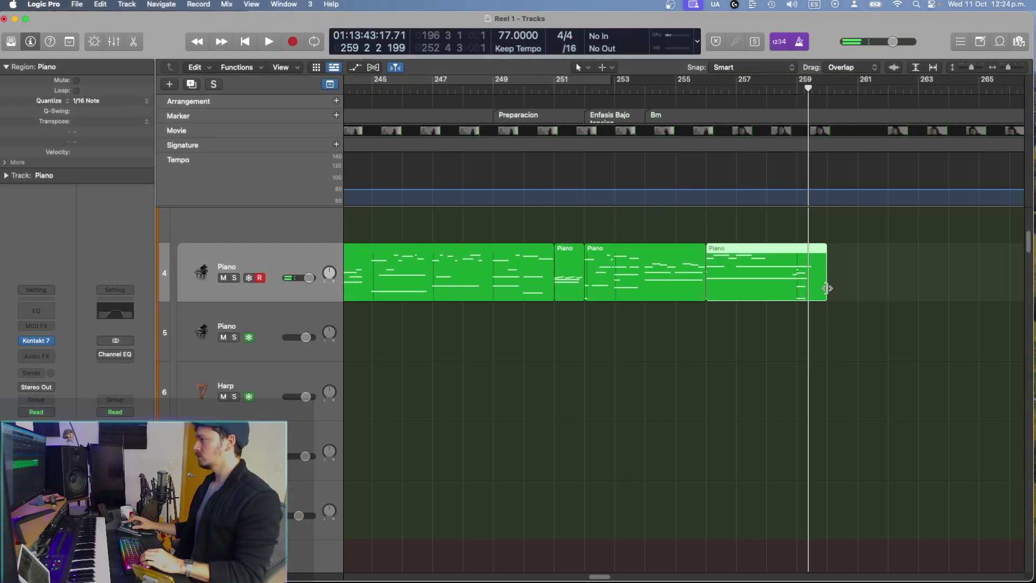
{"action": "left_click", "coordinate": [838, 307]}
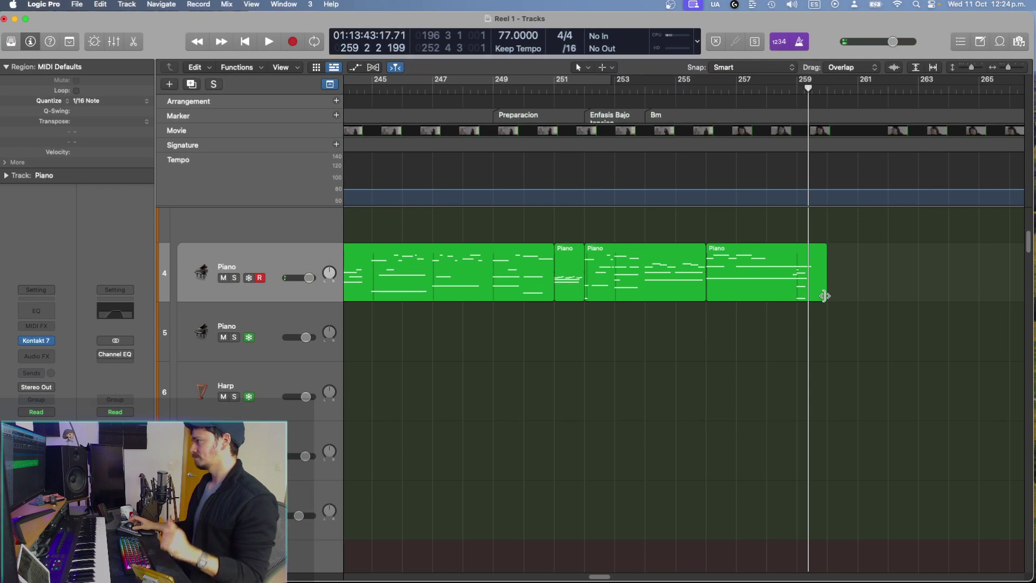
Step: Open the last Piano region's notes and delete the lowest notes at bar 259 and the long bass note starting at bar 256
{"action": "left_click", "coordinate": [820, 298]}
{"action": "double_click", "coordinate": [822, 299]}
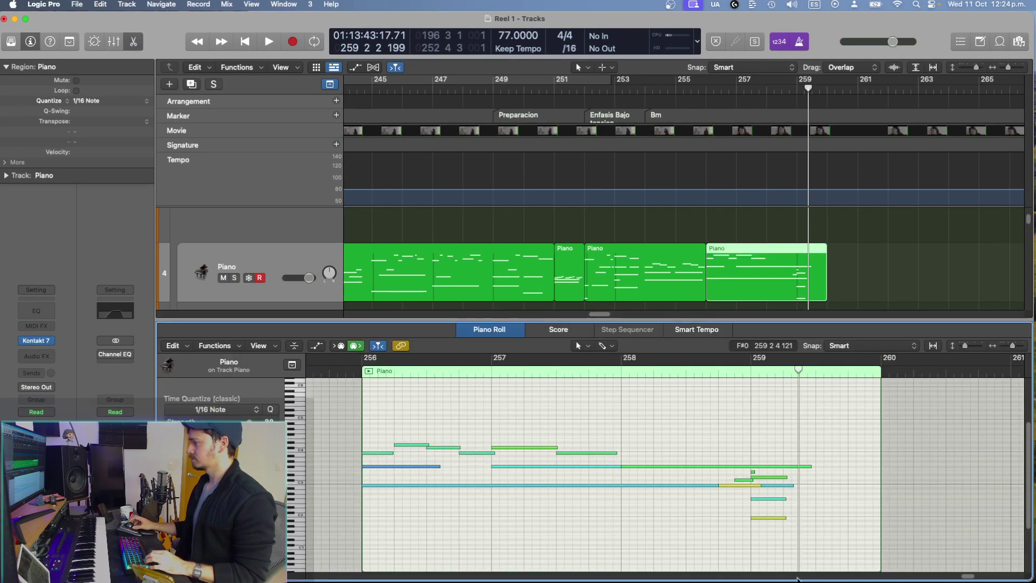
{"action": "left_click_drag", "start_coordinate": [802, 540], "coordinate": [780, 495]}
{"action": "key", "text": "BackSpace"}
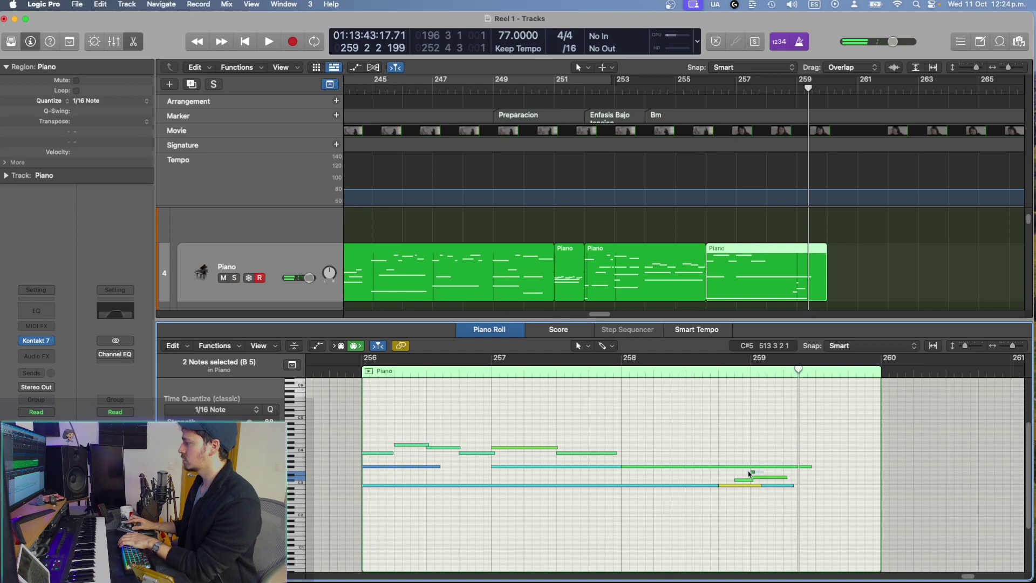
{"action": "left_click", "coordinate": [794, 484]}
{"action": "key", "text": "BackSpace"}
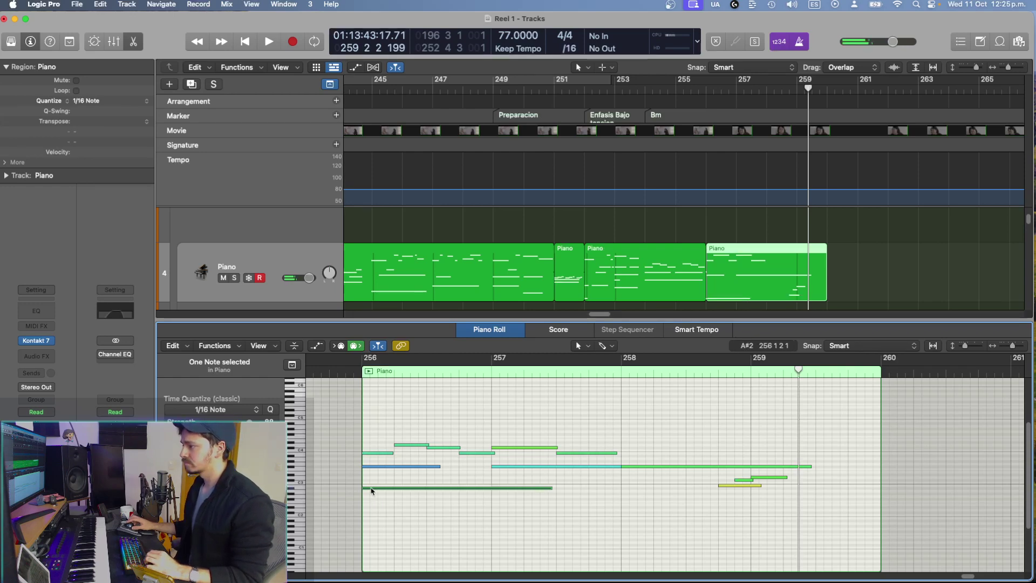
Step: Raise the low note at bar 256 by one semitone and extend it to bar 258
{"action": "left_click_drag", "start_coordinate": [372, 490], "coordinate": [372, 485]}
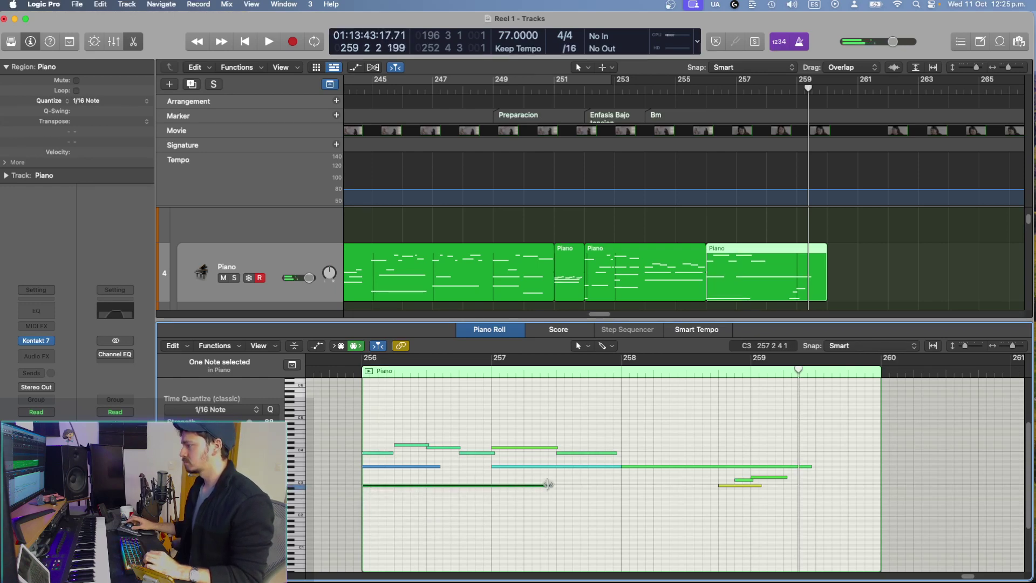
{"action": "left_click", "coordinate": [550, 484]}
{"action": "left_click_drag", "start_coordinate": [551, 485], "coordinate": [620, 488]}
Step: Delete the leftover low notes around bar 259, shorten the held note from bar 258 to end at bar 259, and play the result
{"action": "mouse_move", "coordinate": [757, 488]}
{"action": "left_mouse_down"}
{"action": "mouse_move", "coordinate": [783, 462]}
{"action": "mouse_move", "coordinate": [750, 479]}
{"action": "mouse_move", "coordinate": [762, 476]}
{"action": "left_mouse_up"}
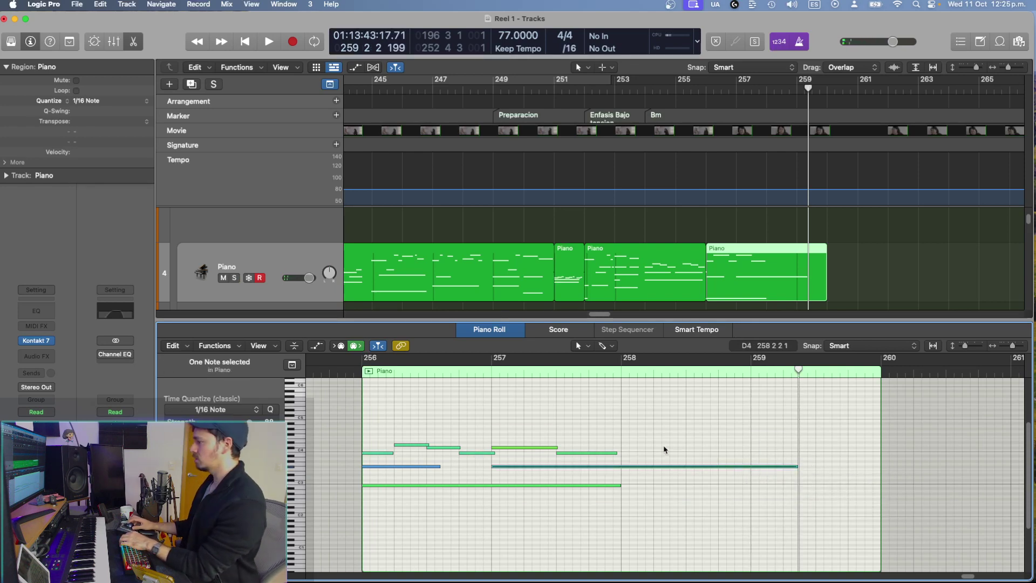
{"action": "left_click", "coordinate": [756, 430]}
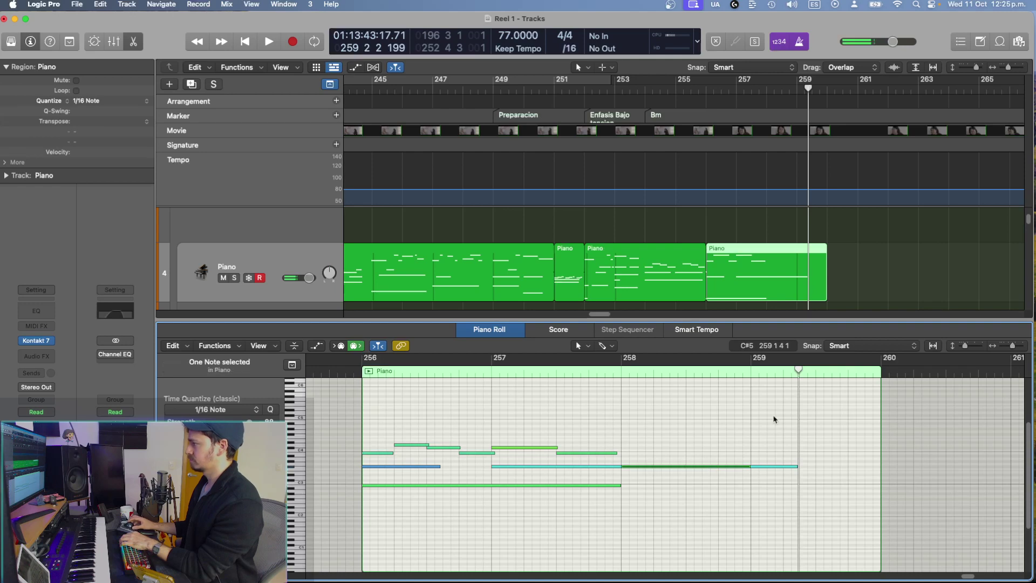
{"action": "key", "text": "shift+space"}
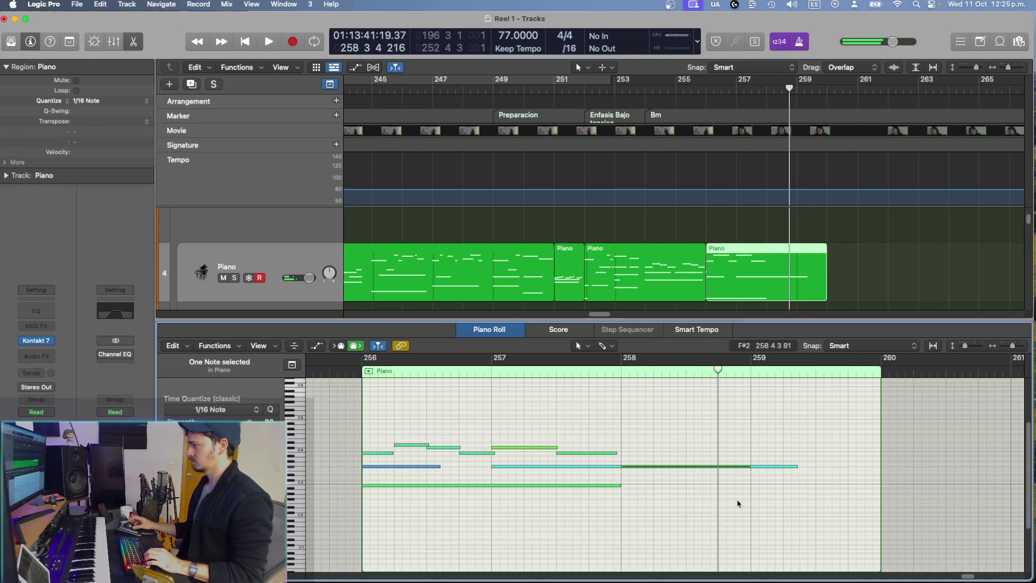
Step: Shorten the long F#3 note starting at bar 257 to end just before bar 258 and play the result
{"action": "left_click", "coordinate": [784, 471]}
{"action": "left_click", "coordinate": [781, 468]}
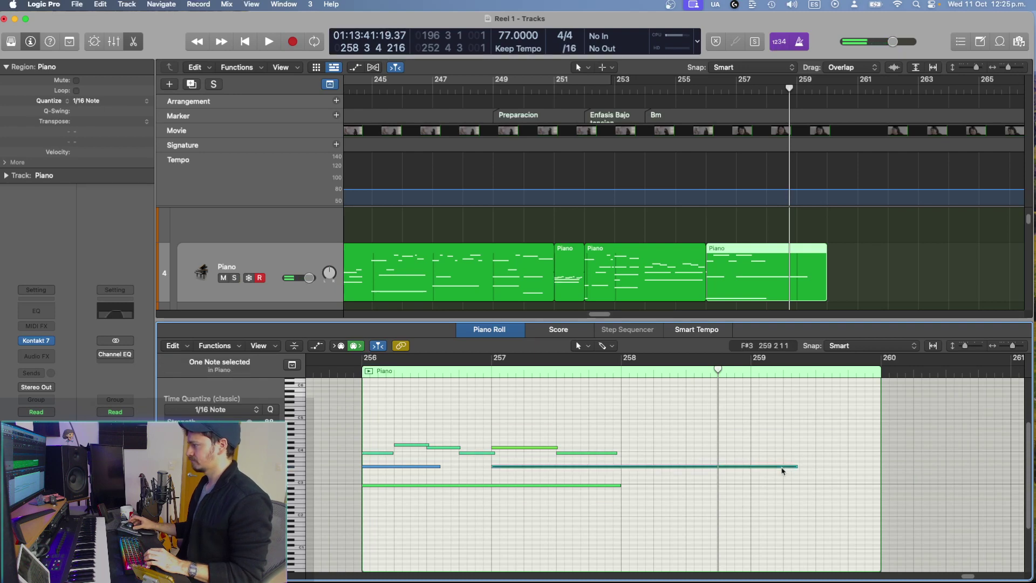
{"action": "left_click_drag", "start_coordinate": [795, 468], "coordinate": [612, 499]}
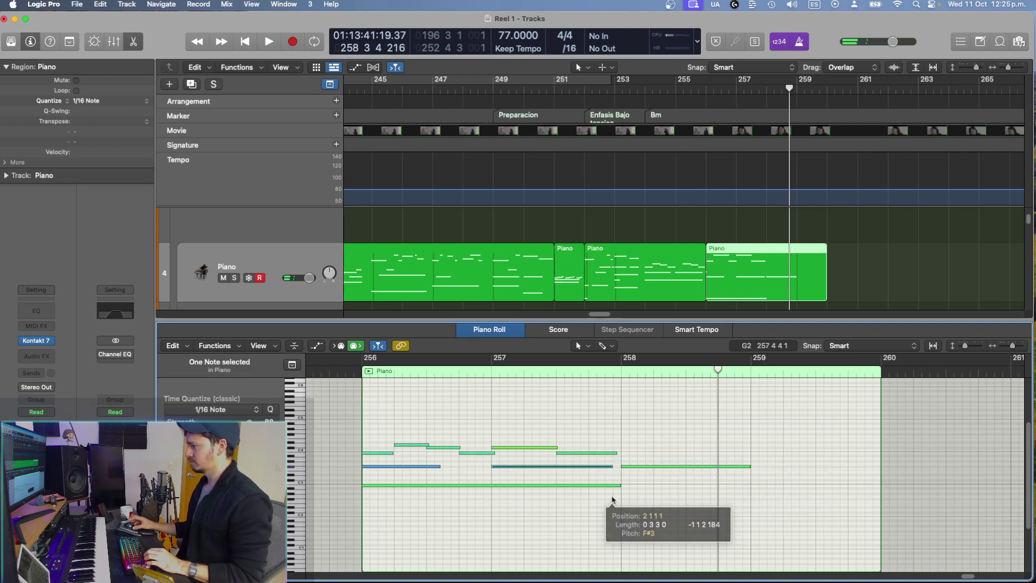
{"action": "left_click", "coordinate": [880, 264]}
{"action": "left_click", "coordinate": [785, 286]}
{"action": "key", "text": "space"}
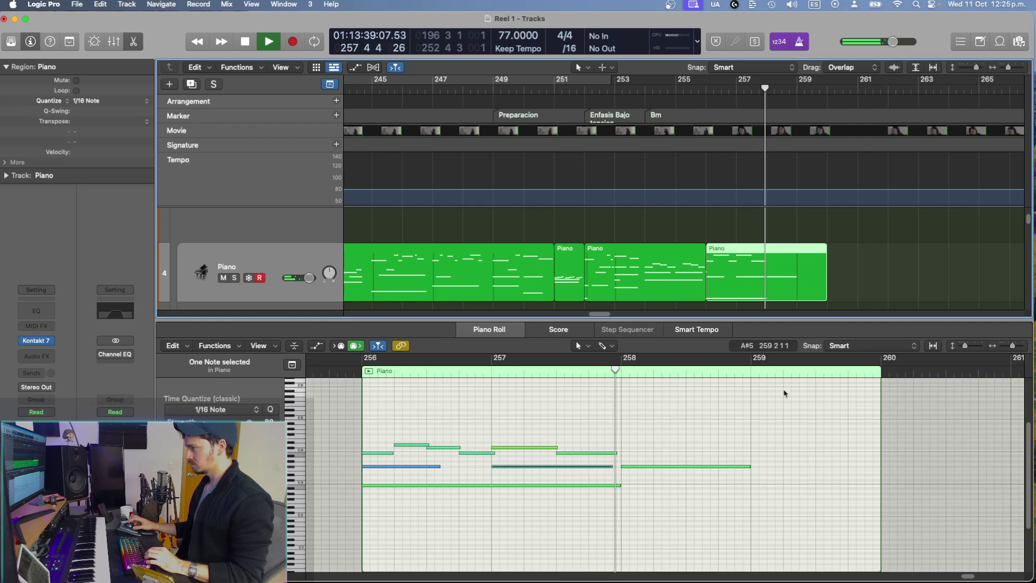
{"action": "key", "text": "space"}
Step: Raise the held note at bar 258 by about three semitones and audition it from bar 255 with a brief recording pass
{"action": "left_click_drag", "start_coordinate": [713, 467], "coordinate": [715, 460]}
{"action": "left_click", "coordinate": [335, 434]}
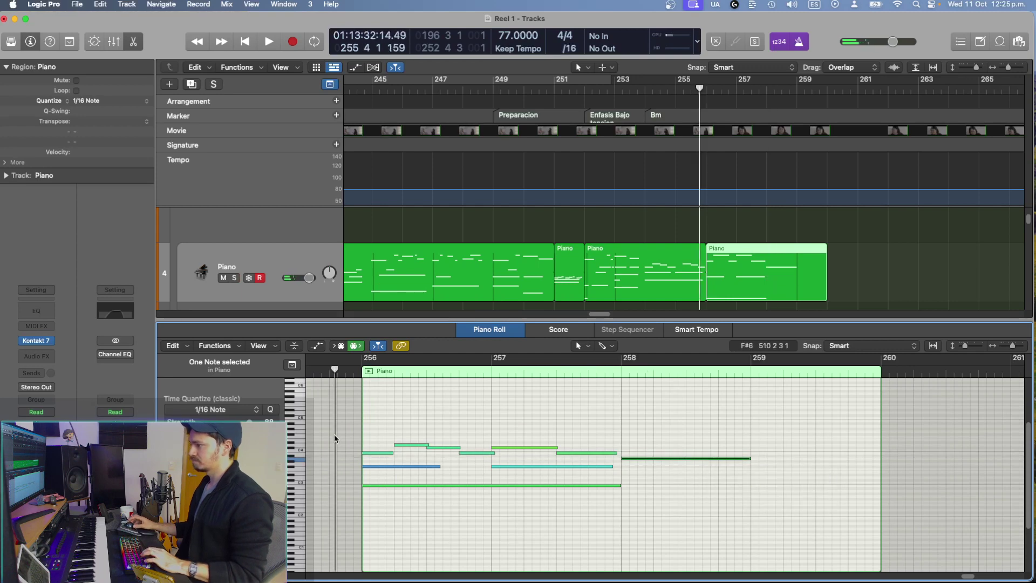
{"action": "key", "text": "space"}
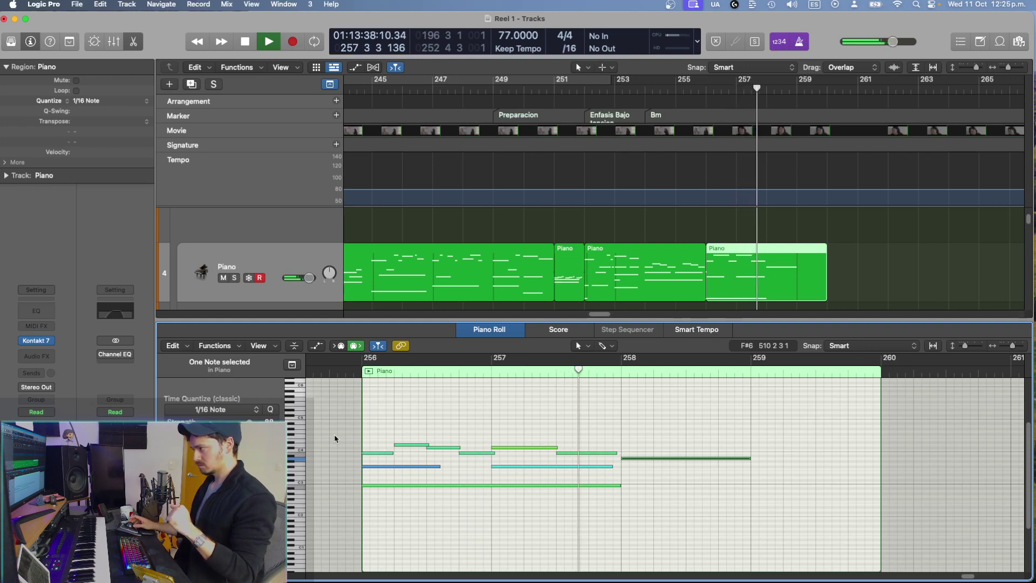
{"action": "key", "text": "r"}
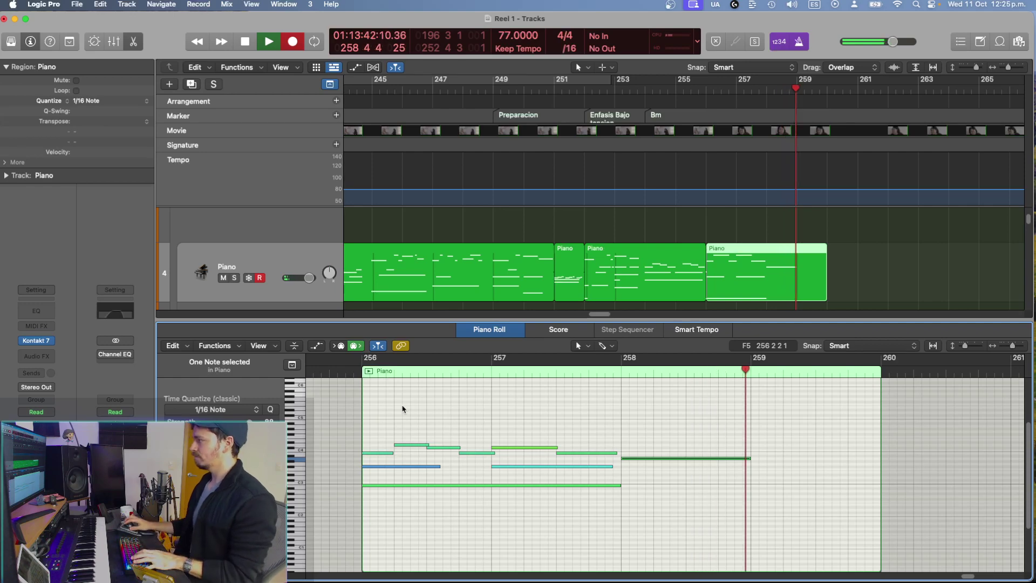
{"action": "key", "text": "space"}
Step: Create a new track duplicating the Piano track's settings directly below it and hide the Piano Roll
{"action": "scroll", "coordinate": [755, 273], "scroll_direction": "down", "scroll_amount": 2}
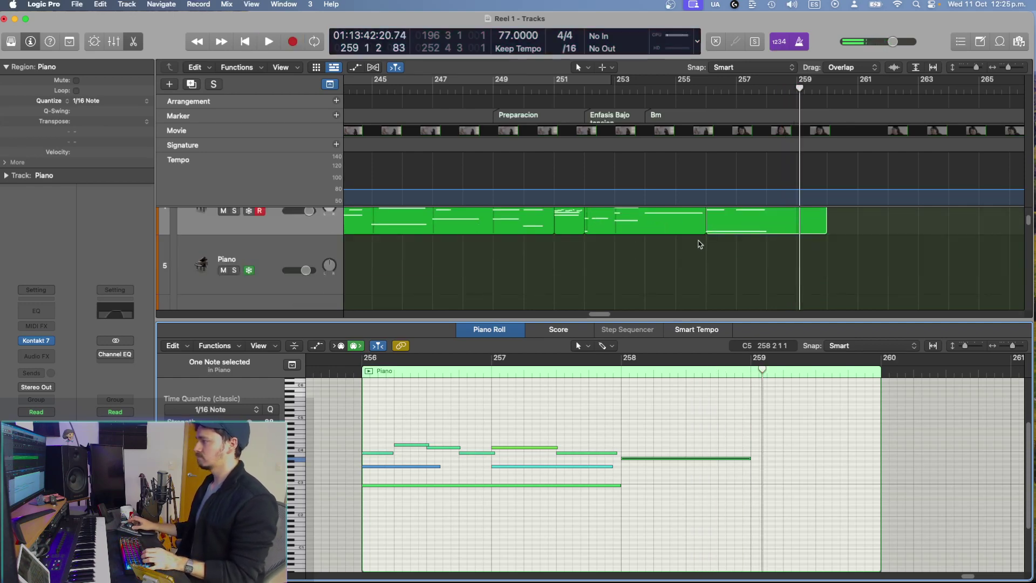
{"action": "key", "text": "super+d"}
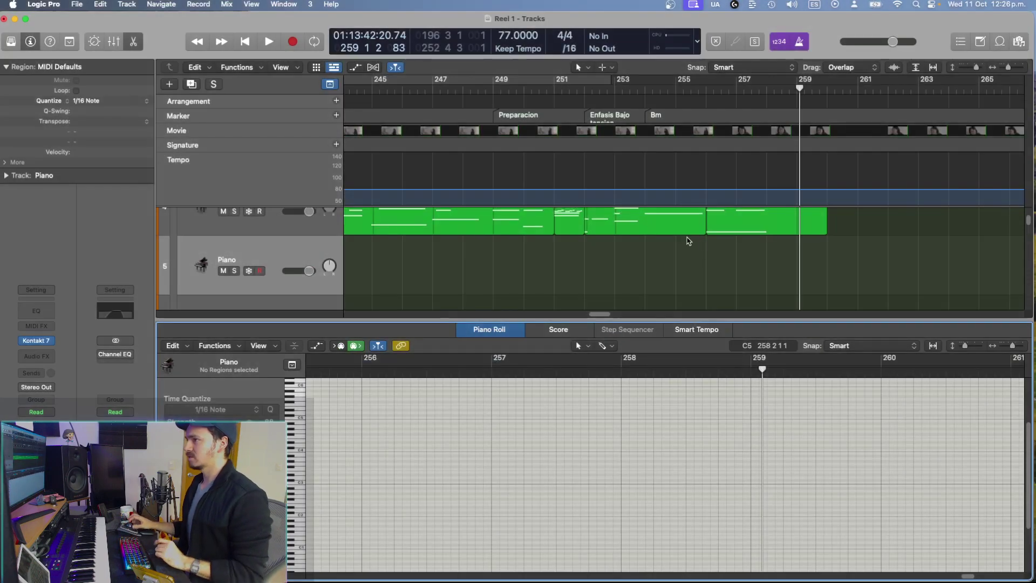
{"action": "left_click", "coordinate": [686, 240]}
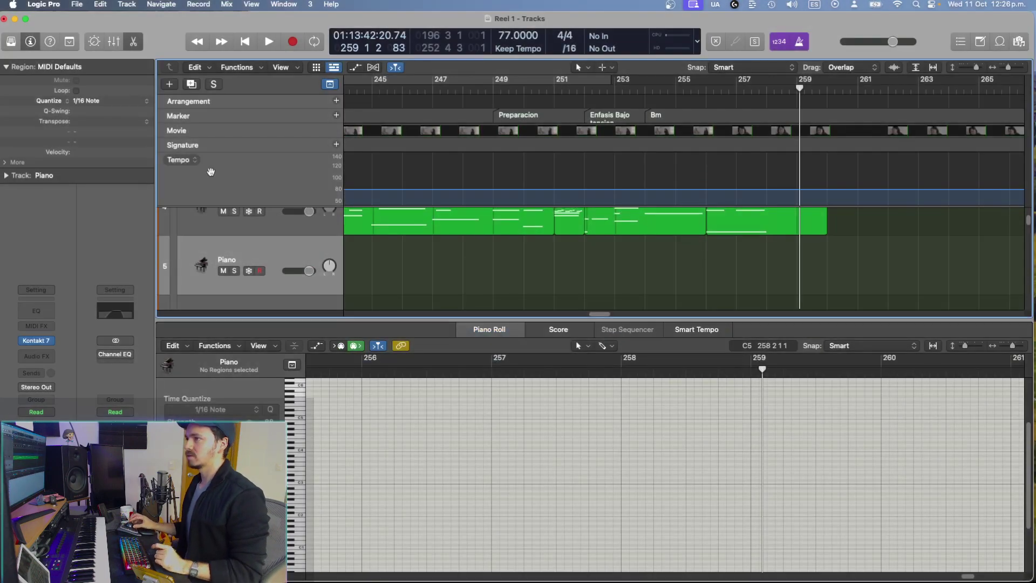
{"action": "left_click", "coordinate": [132, 41]}
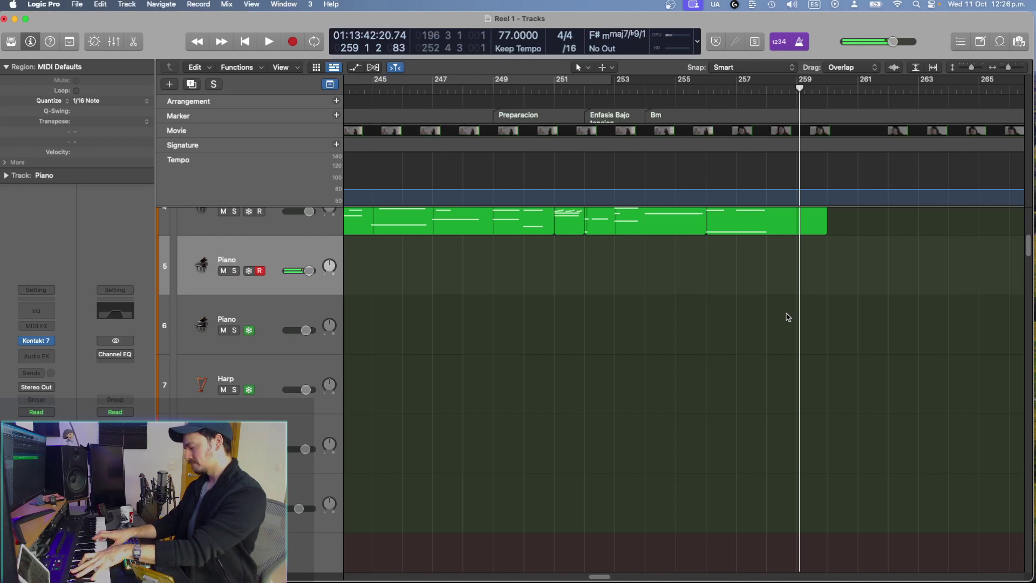
{"action": "scroll", "coordinate": [785, 324], "scroll_direction": "up", "scroll_amount": 2}
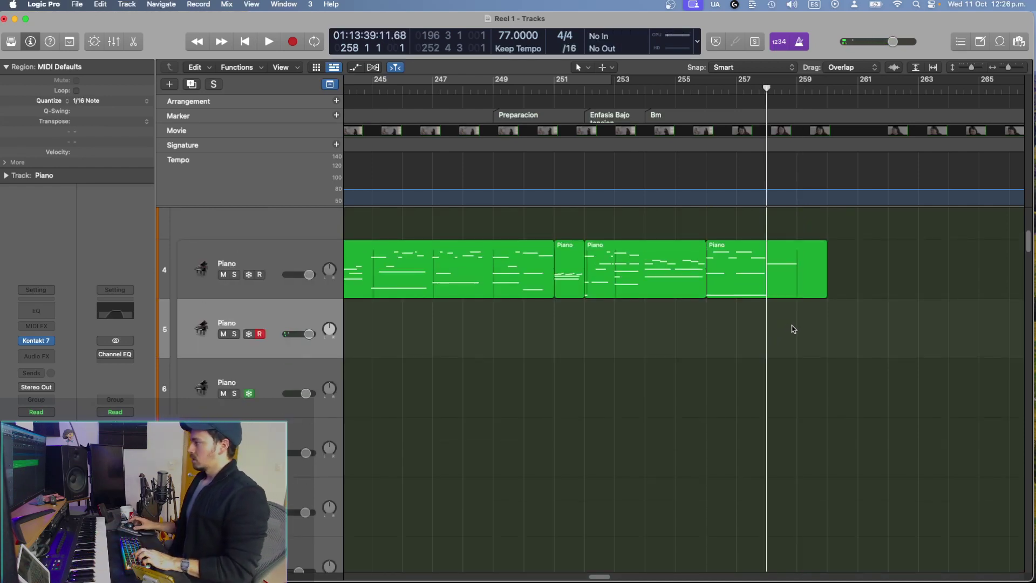
{"action": "key", "text": "."}
{"action": "key", "text": "r"}
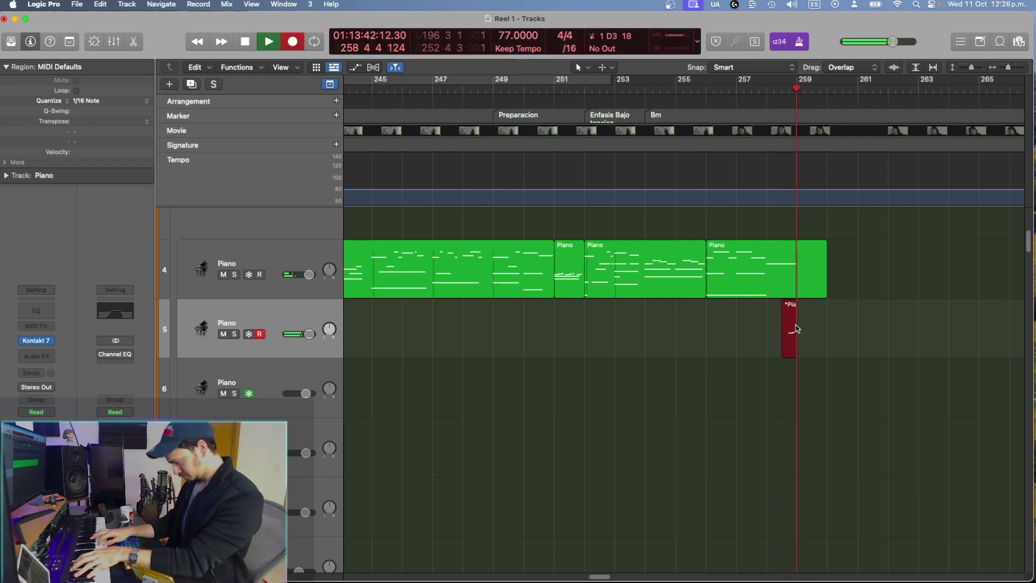
{"action": "key", "text": "space"}
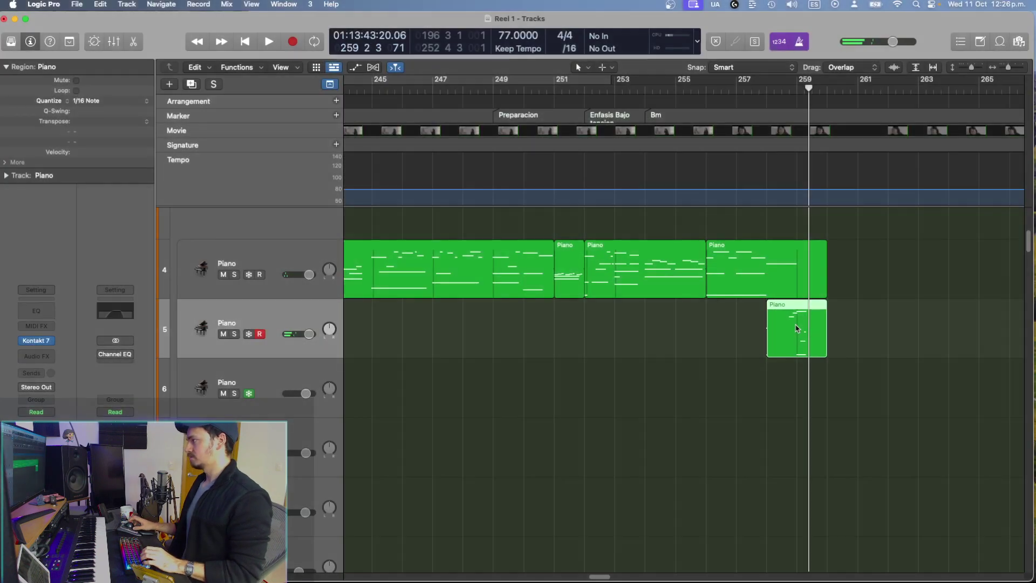
{"action": "key", "text": "super+z"}
Step: Record a new piano take on the duplicated Piano track from around bar 258 to bar 268
{"action": "left_click", "coordinate": [797, 328]}
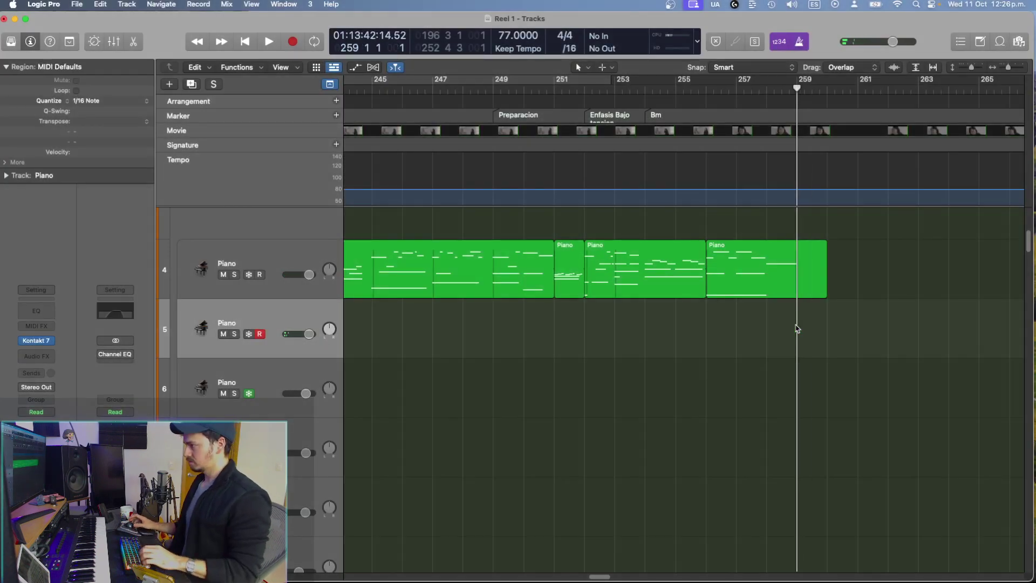
{"action": "key", "text": "r"}
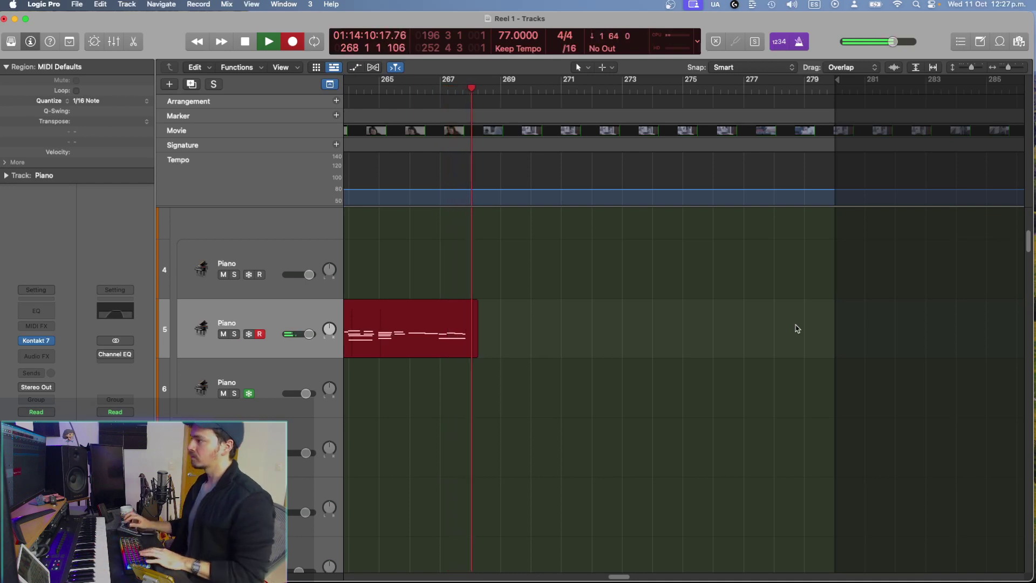
{"action": "key", "text": "space"}
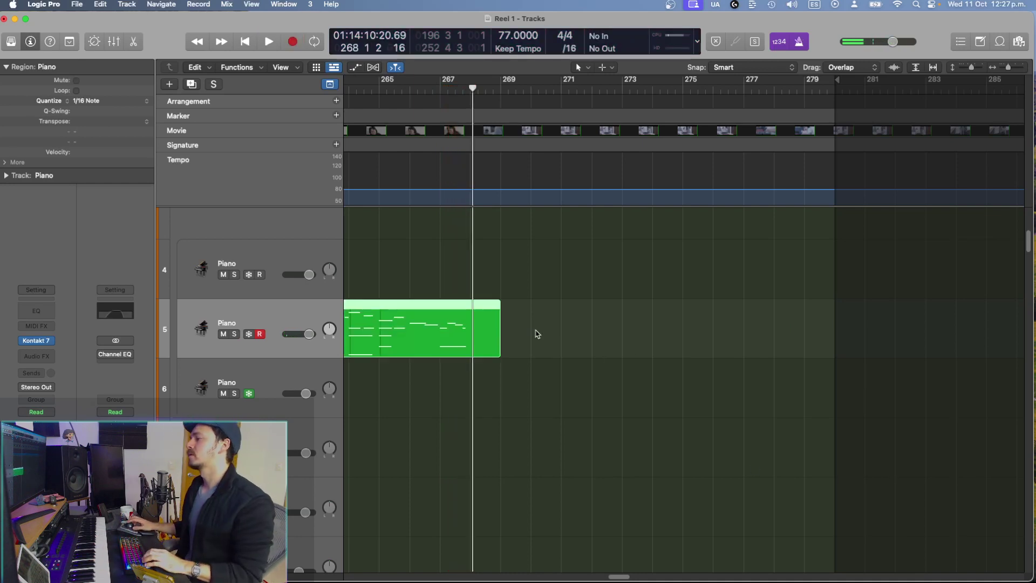
Step: Open the newly recorded Piano region's notes in the Piano Roll and play the take from its beginning
{"action": "scroll", "coordinate": [537, 334], "scroll_direction": "left", "scroll_amount": 10}
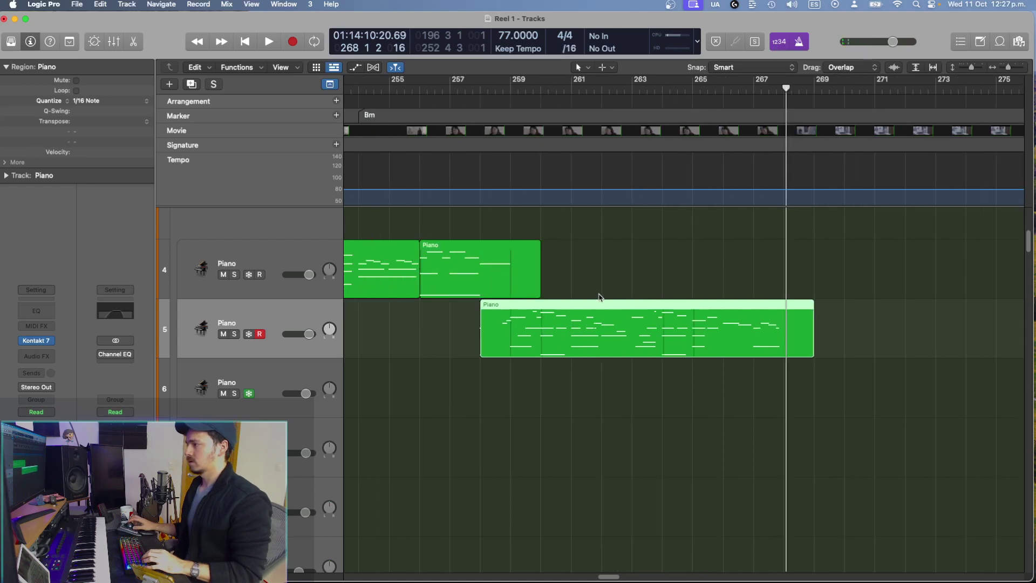
{"action": "left_click", "coordinate": [581, 292]}
{"action": "left_click", "coordinate": [538, 294]}
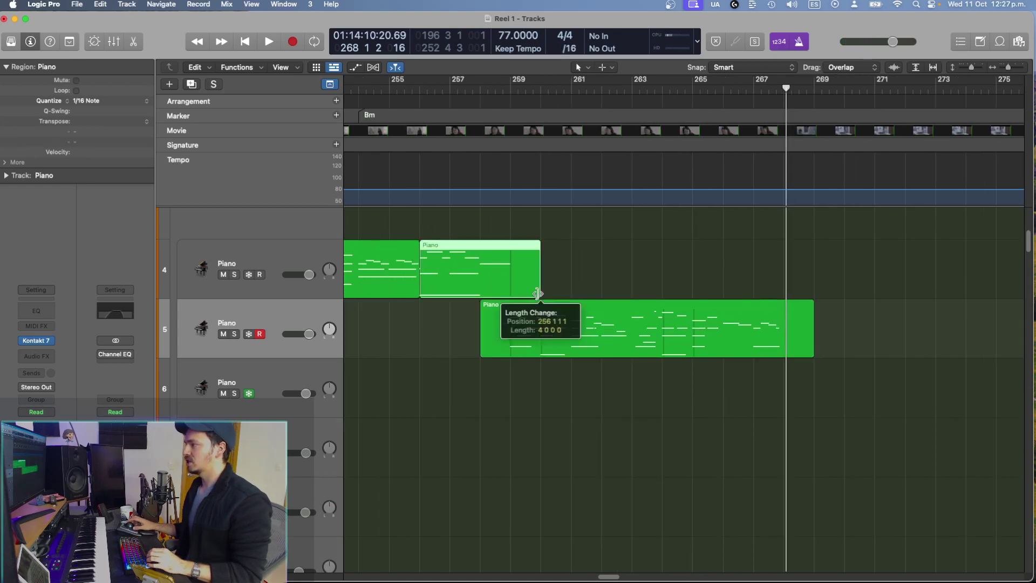
{"action": "left_click", "coordinate": [531, 353]}
{"action": "double_click", "coordinate": [531, 353]}
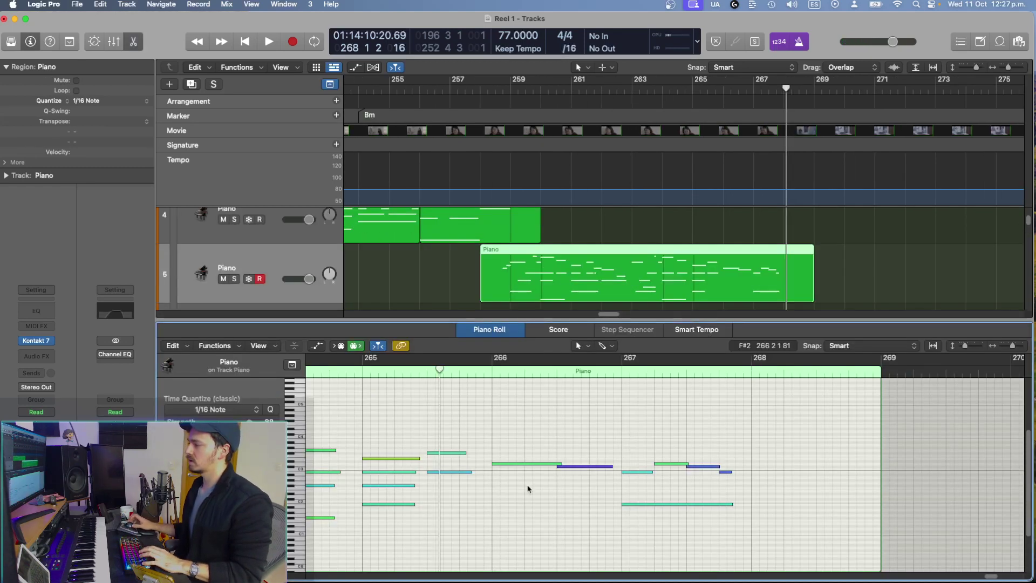
{"action": "key", "text": "shift+Return"}
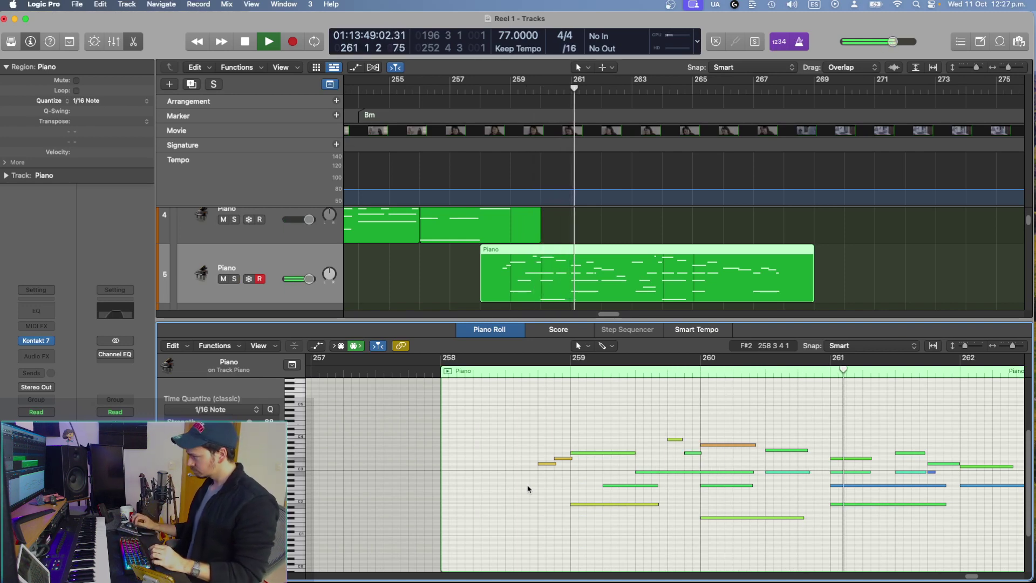
Step: Listen through the take from bar 261 to bar 266, following its notes and checking the start of the low B1 note in bar 263
{"action": "scroll", "coordinate": [763, 456], "scroll_direction": "right", "scroll_amount": 2}
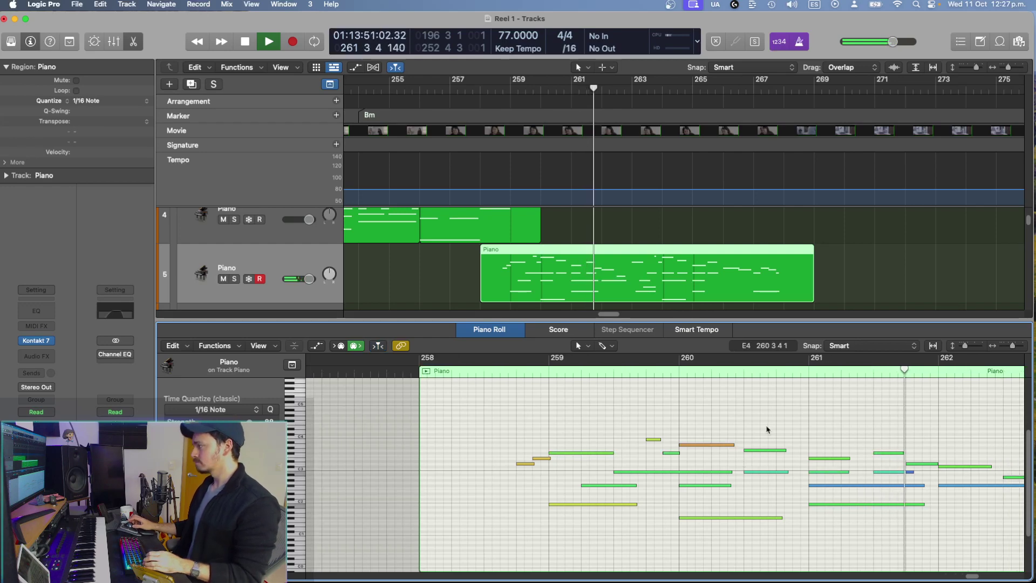
{"action": "scroll", "coordinate": [768, 429], "scroll_direction": "right", "scroll_amount": 20}
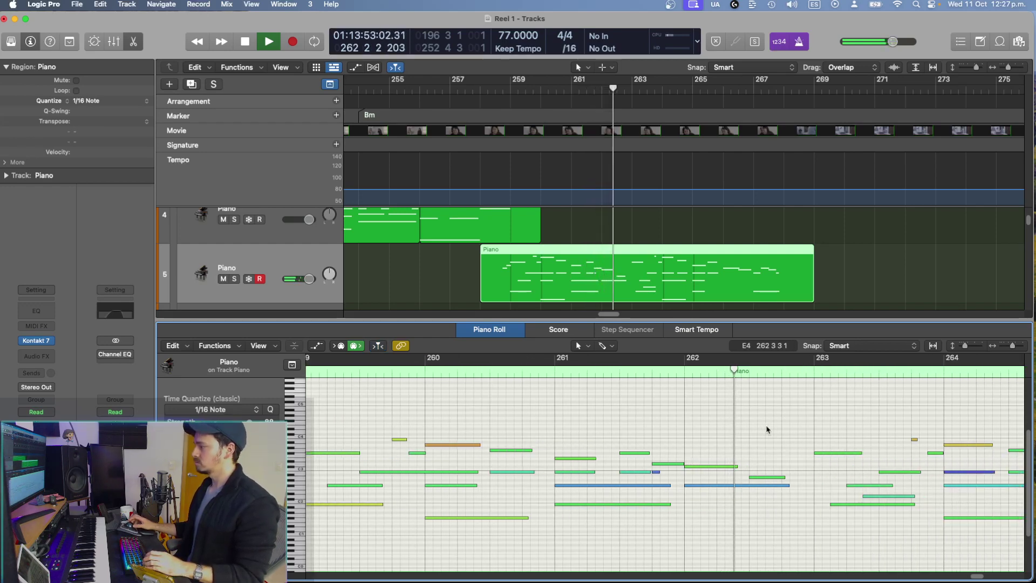
{"action": "scroll", "coordinate": [768, 430], "scroll_direction": "right", "scroll_amount": 10}
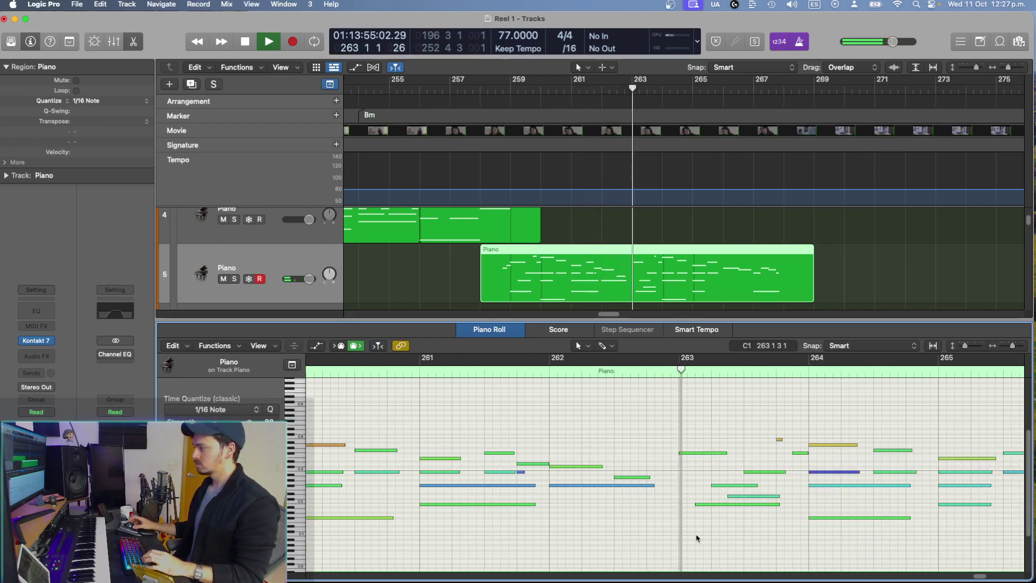
{"action": "left_click", "coordinate": [696, 504]}
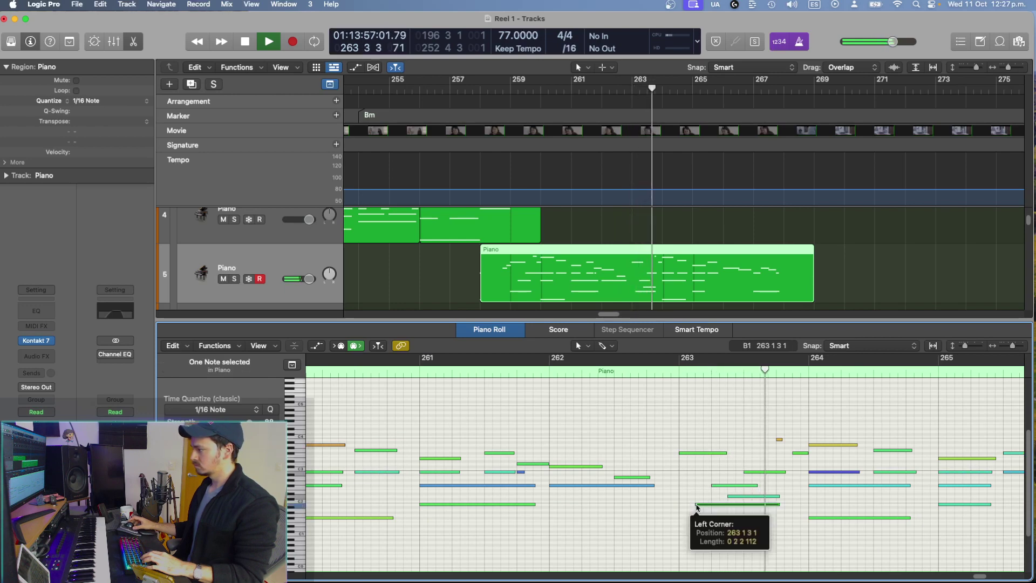
{"action": "left_click_drag", "start_coordinate": [697, 506], "coordinate": [695, 507]}
{"action": "scroll", "coordinate": [695, 508], "scroll_direction": "right", "scroll_amount": 9}
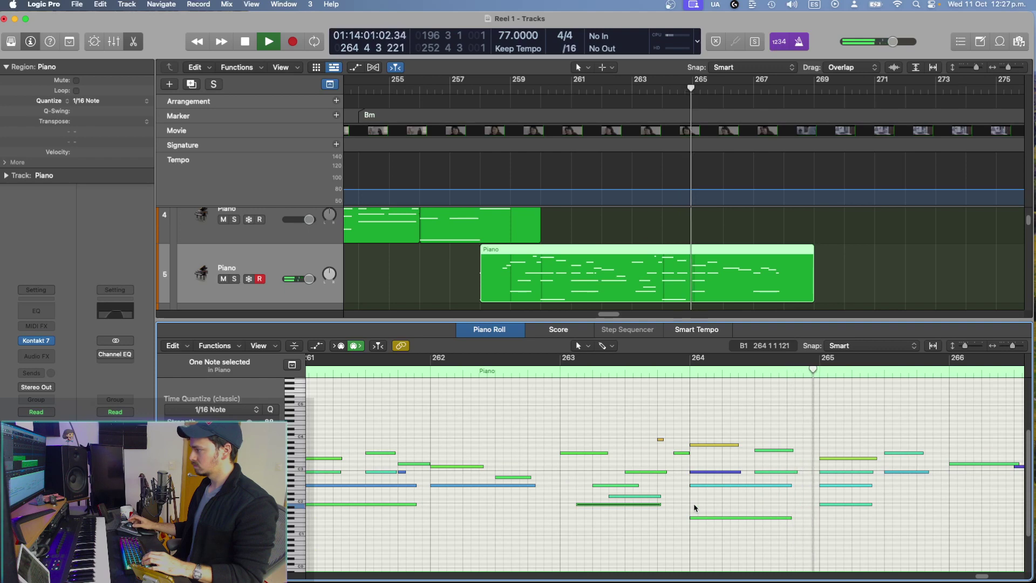
{"action": "scroll", "coordinate": [695, 507], "scroll_direction": "right", "scroll_amount": 5}
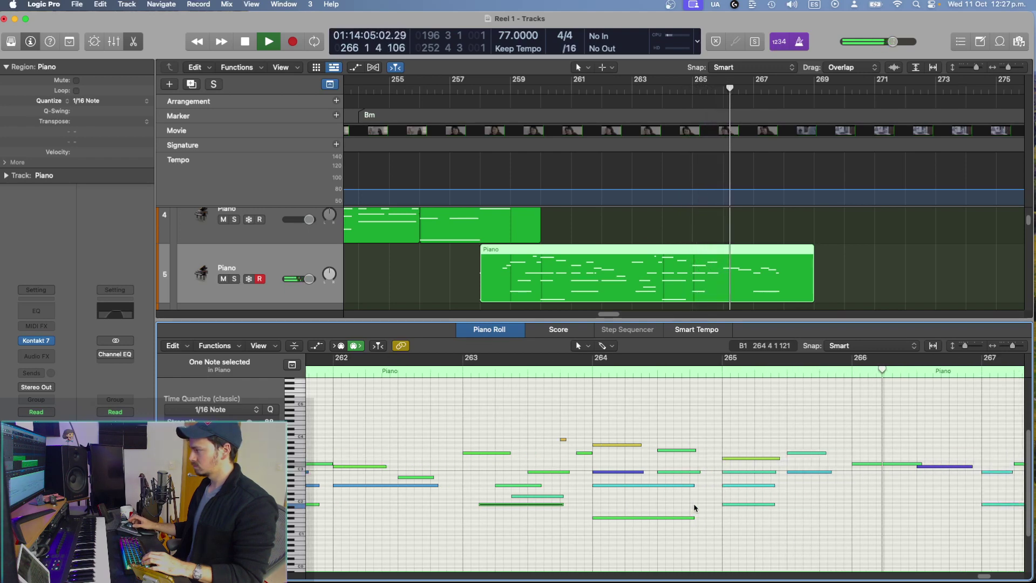
{"action": "scroll", "coordinate": [864, 490], "scroll_direction": "right", "scroll_amount": 5}
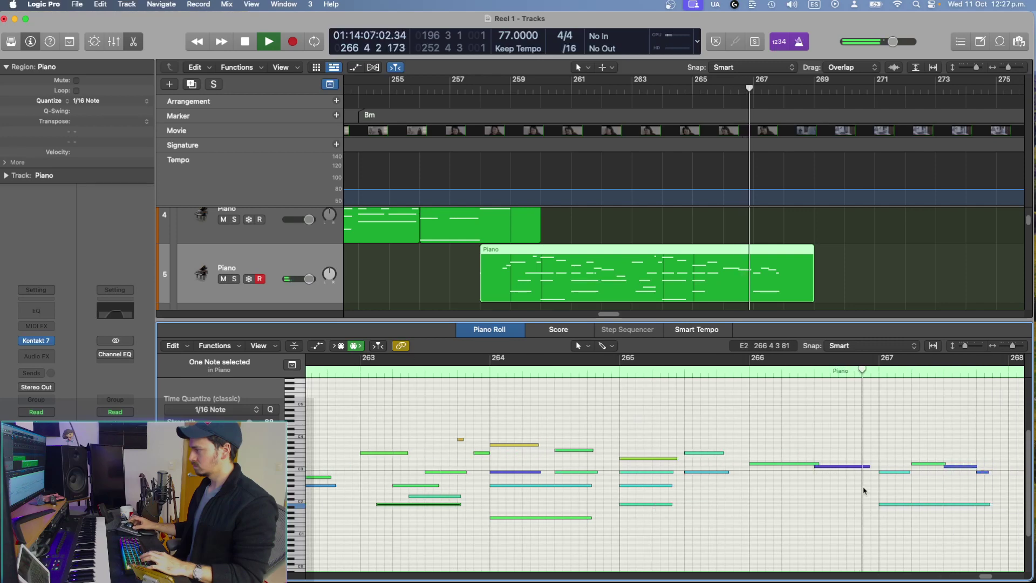
{"action": "key", "text": "space"}
Step: Move the short note at beat 3 of bar 266 one beat later, extend the preceding note to meet it, and play the result
{"action": "left_click_drag", "start_coordinate": [816, 467], "coordinate": [887, 466]}
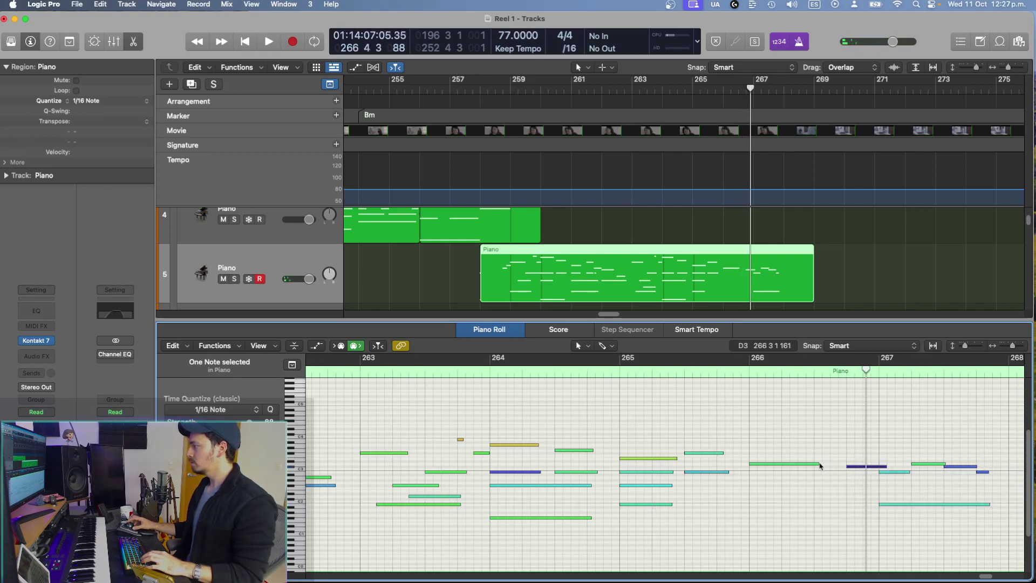
{"action": "left_click_drag", "start_coordinate": [818, 463], "coordinate": [853, 463]}
{"action": "scroll", "coordinate": [756, 440], "scroll_direction": "left", "scroll_amount": 3}
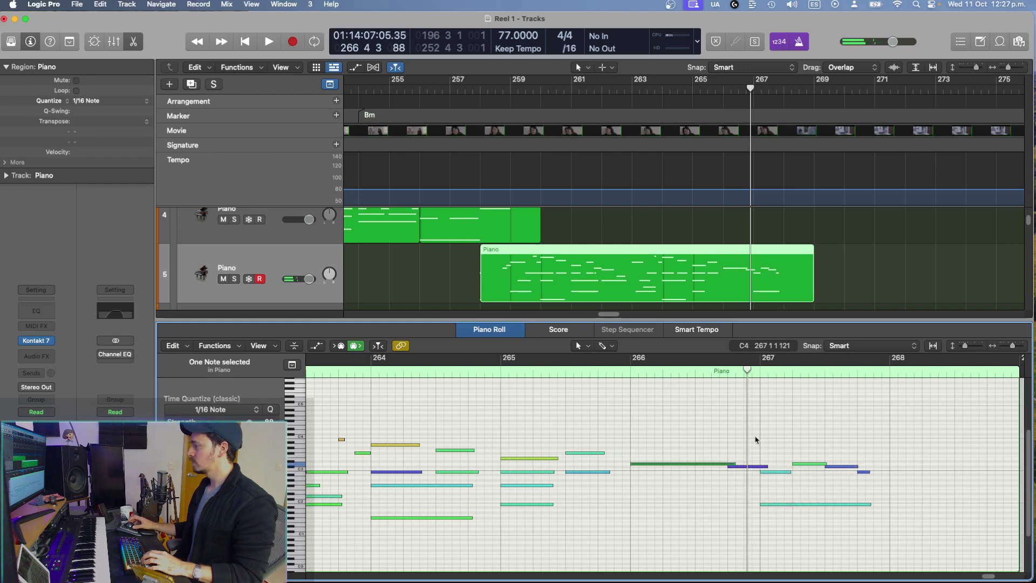
{"action": "key", "text": "space"}
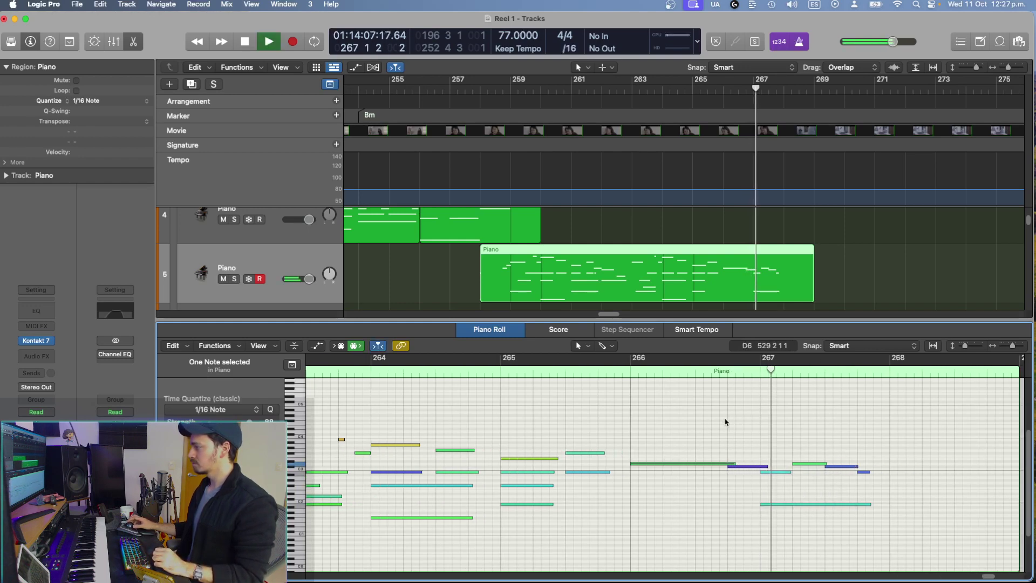
{"action": "key", "text": "space"}
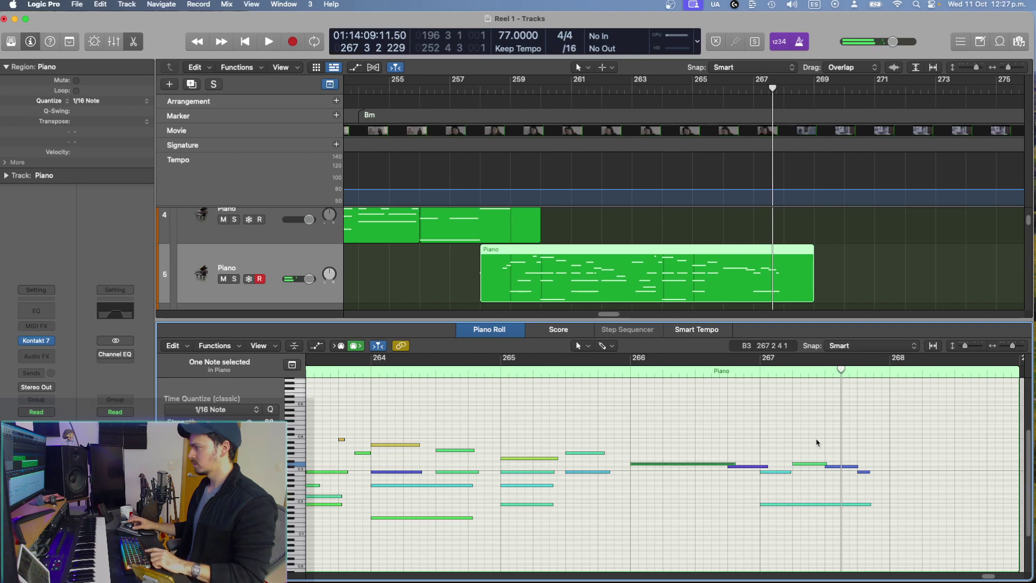
Step: Delete the three short melody notes in bar 267, extend the two remaining notes to bar 268 or slightly beyond, and play the result
{"action": "left_click_drag", "start_coordinate": [814, 439], "coordinate": [863, 473]}
{"action": "key", "text": "Delete"}
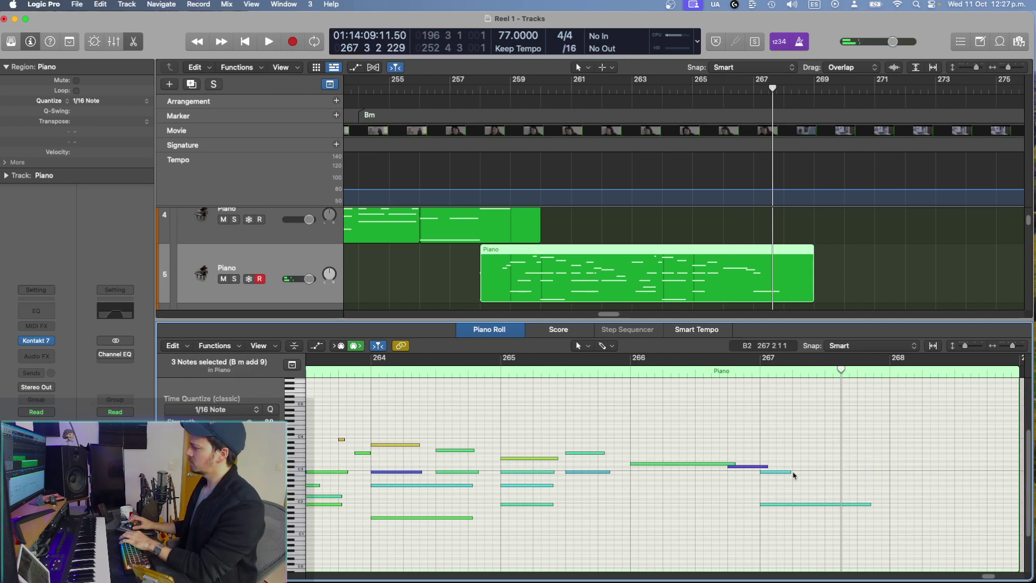
{"action": "left_click_drag", "start_coordinate": [791, 472], "coordinate": [926, 504]}
{"action": "key", "text": "space"}
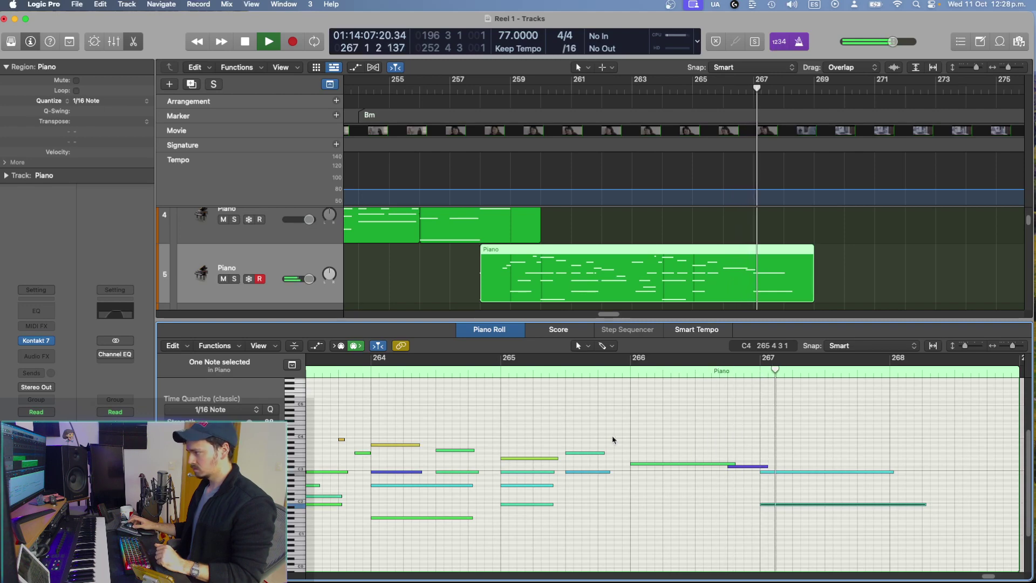
Step: Play the take's ending, lengthen its last two notes to about the middle of bar 268, and hide the Piano Roll
{"action": "key", "text": "super+Left"}
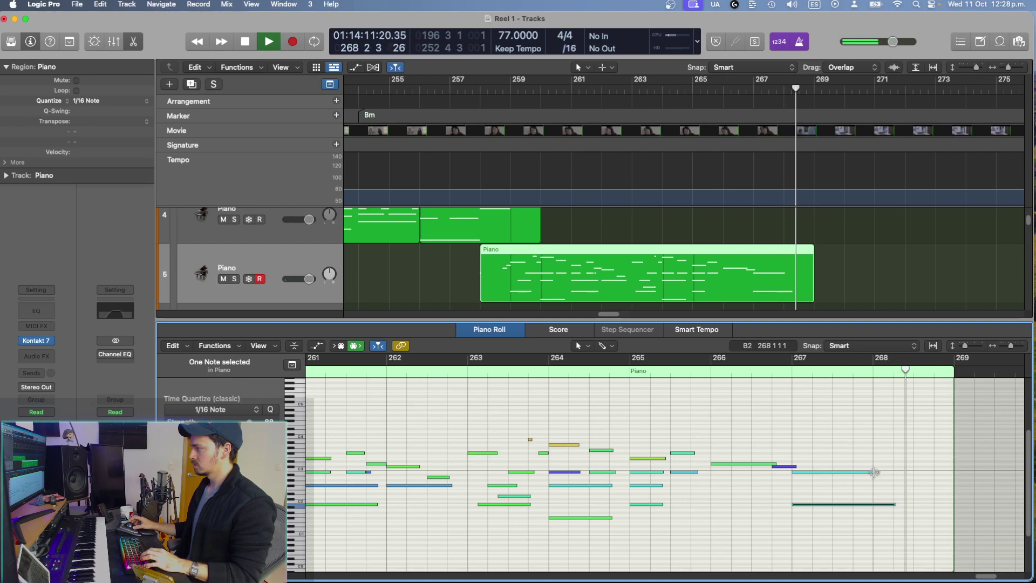
{"action": "key", "text": "space"}
{"action": "left_click_drag", "start_coordinate": [872, 472], "coordinate": [913, 505]}
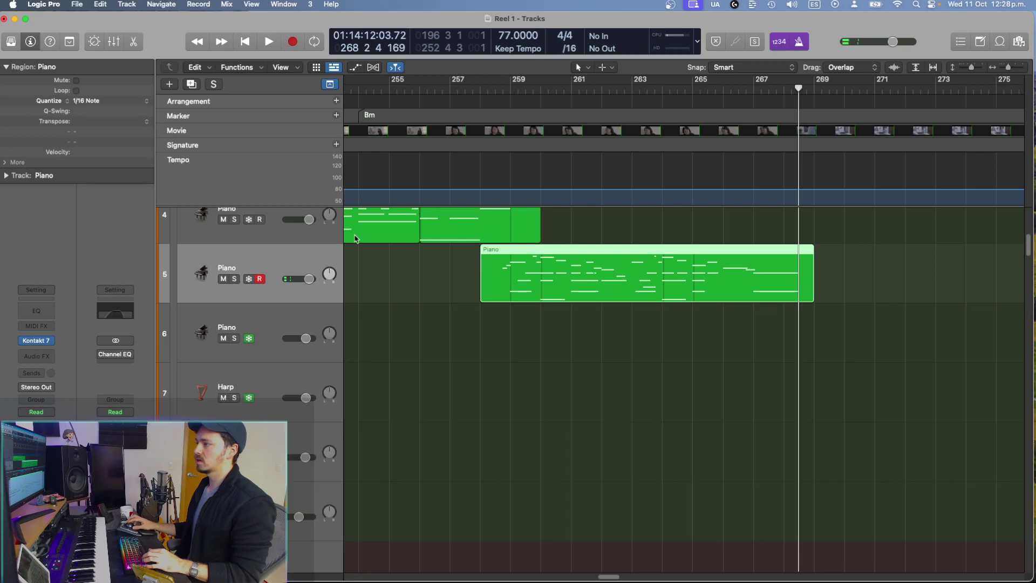
Step: Shorten the last region on the first Piano track so that it ends at bar 259
{"action": "left_click", "coordinate": [134, 43]}
{"action": "scroll", "coordinate": [410, 296], "scroll_direction": "up", "scroll_amount": 3}
{"action": "scroll", "coordinate": [410, 296], "scroll_direction": "left", "scroll_amount": 4}
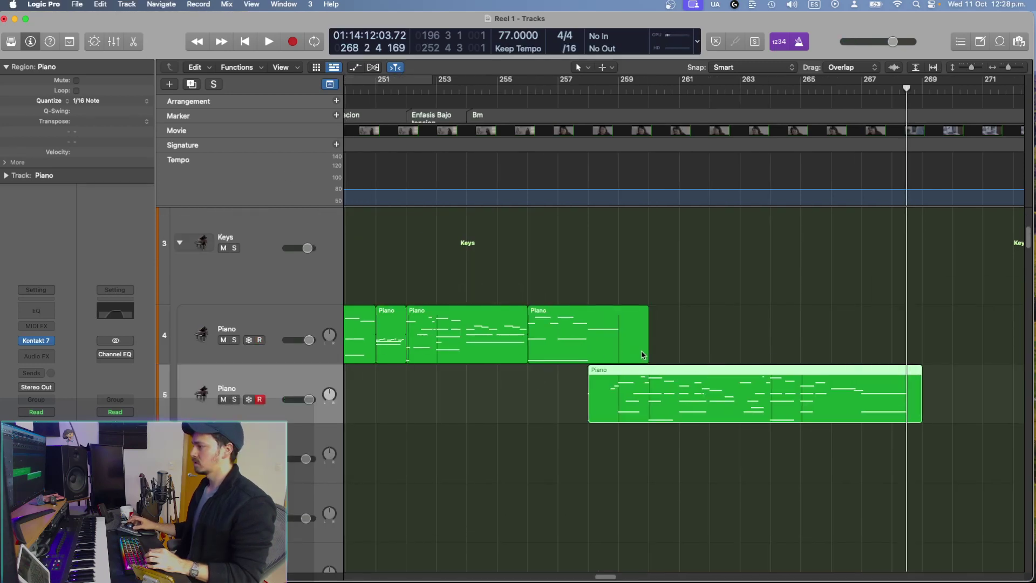
{"action": "left_click_drag", "start_coordinate": [646, 353], "coordinate": [618, 355]}
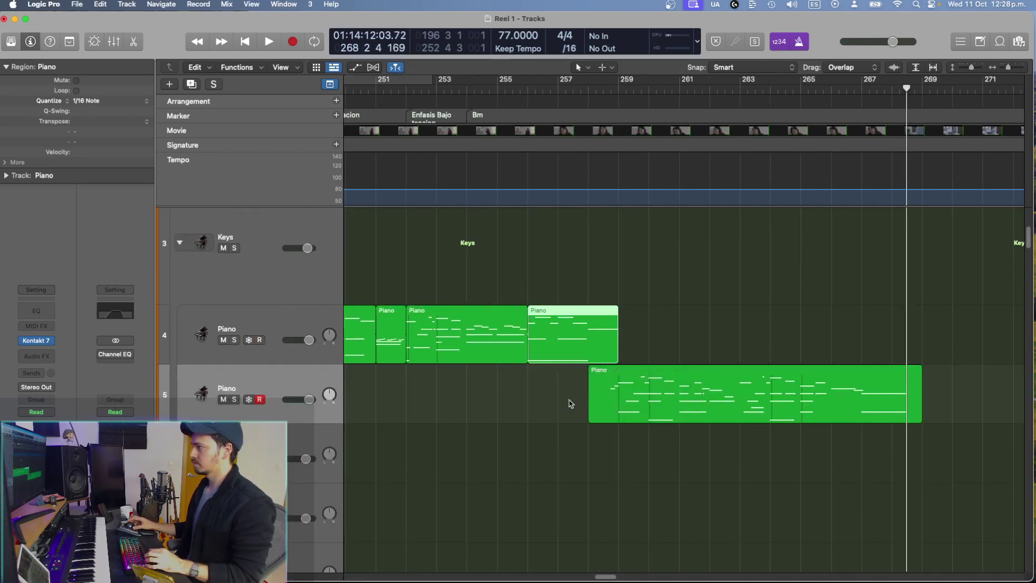
Step: Create a marker at bar 259
{"action": "left_click", "coordinate": [619, 93]}
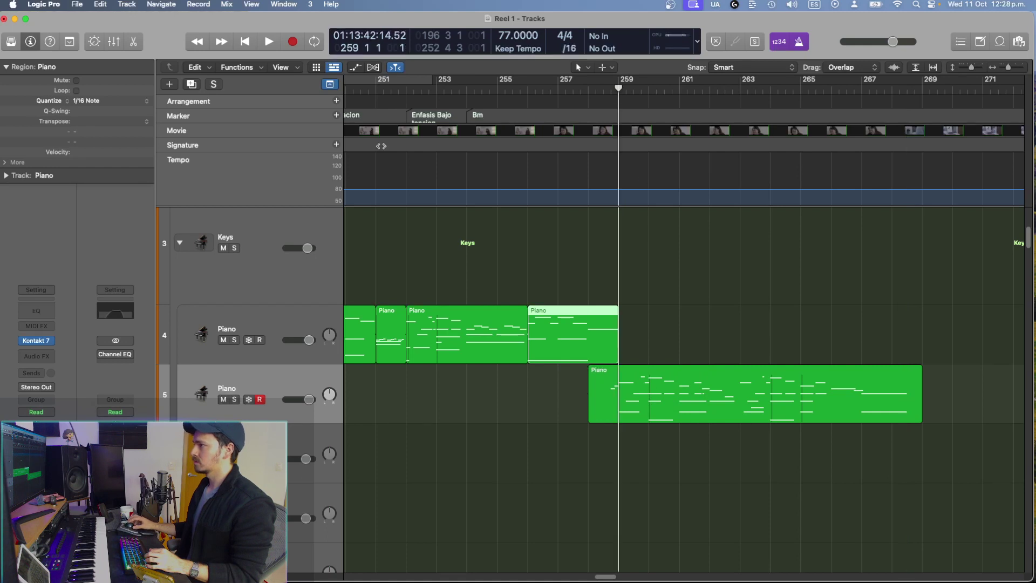
{"action": "left_click", "coordinate": [335, 116]}
{"action": "double_click", "coordinate": [653, 110]}
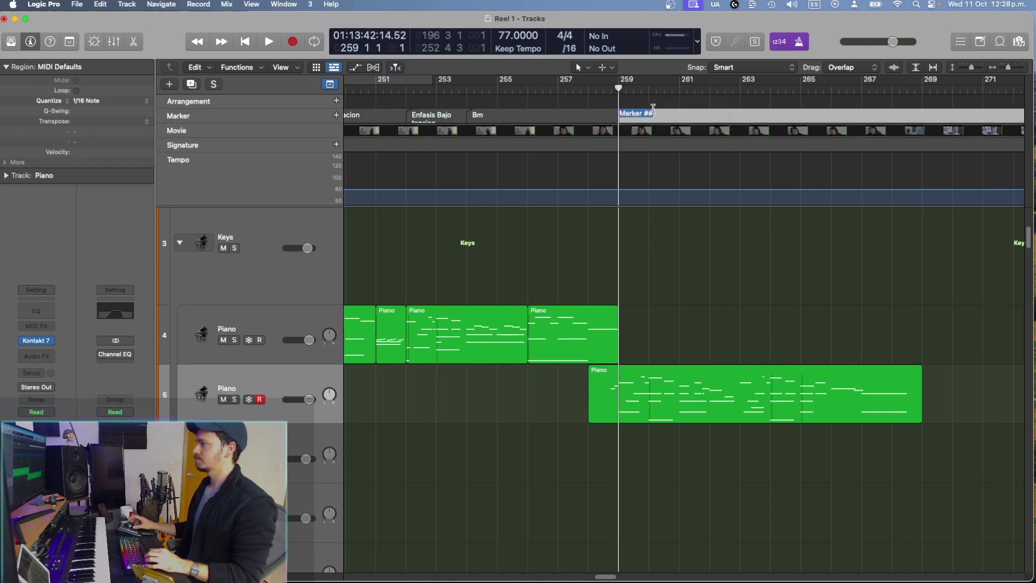
{"action": "key", "text": "Return"}
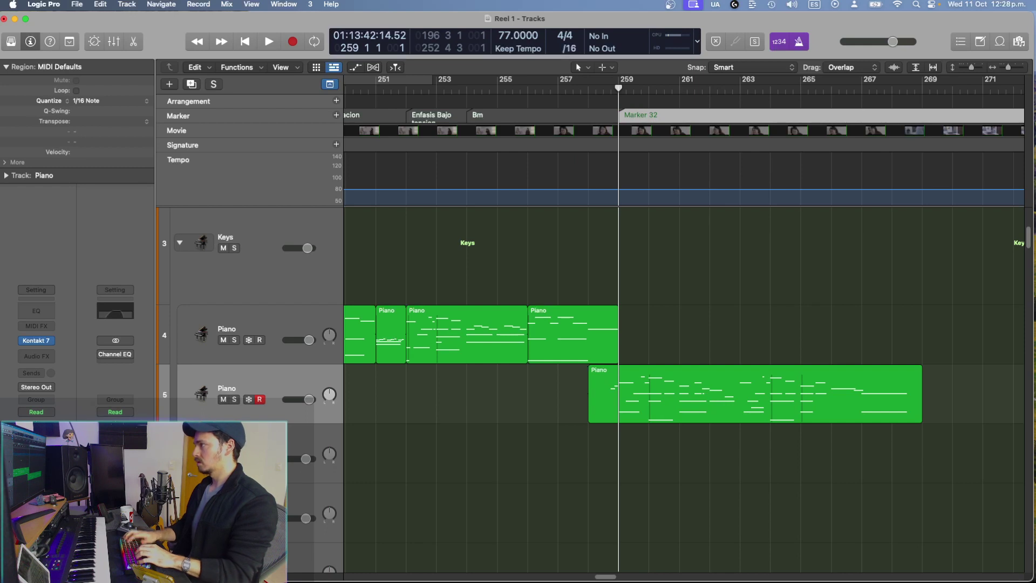
Step: Rename the marker at bar 259 as "Outro"
{"action": "key", "text": "o"}
{"action": "double_click", "coordinate": [642, 118]}
{"action": "type", "text": "oUTRO"}
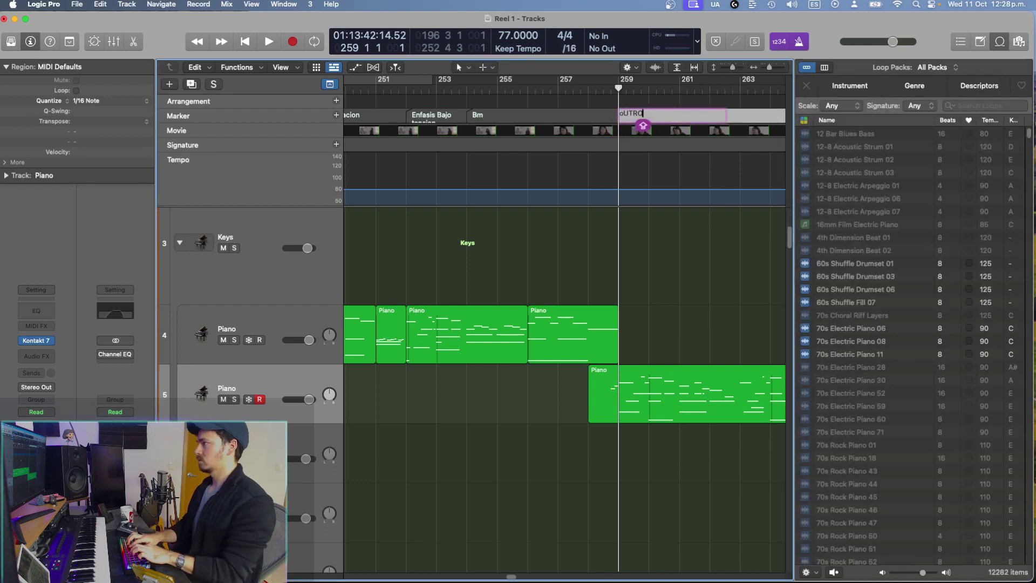
{"action": "key", "text": "BackSpace"}
{"action": "key", "text": "BackSpace"}
{"action": "key", "text": "BackSpace"}
{"action": "key", "text": "BackSpace"}
{"action": "key", "text": "BackSpace"}
{"action": "type", "text": "Ou"}
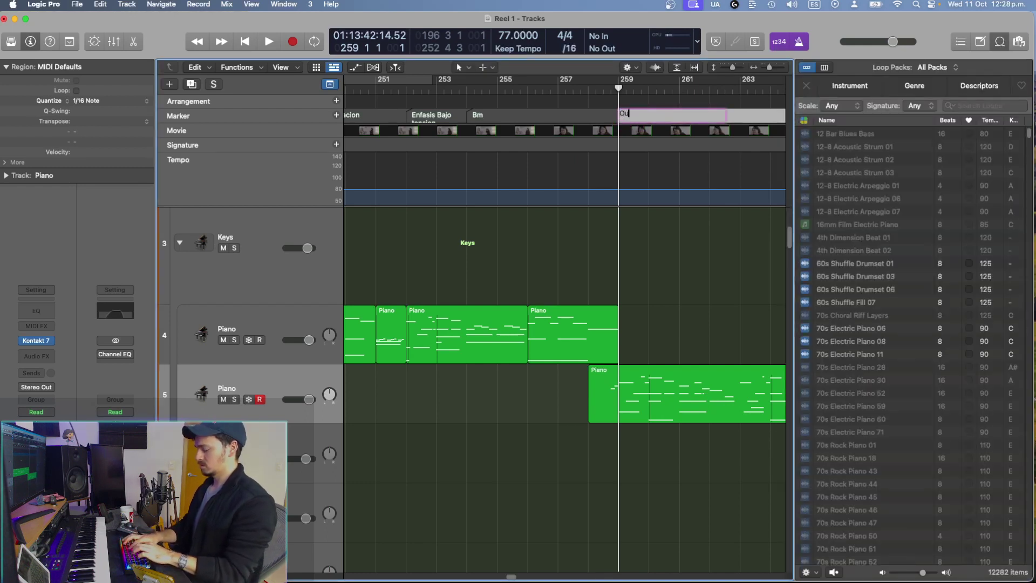
{"action": "type", "text": "tro"}
{"action": "key", "text": "Return"}
{"action": "key", "text": "o"}
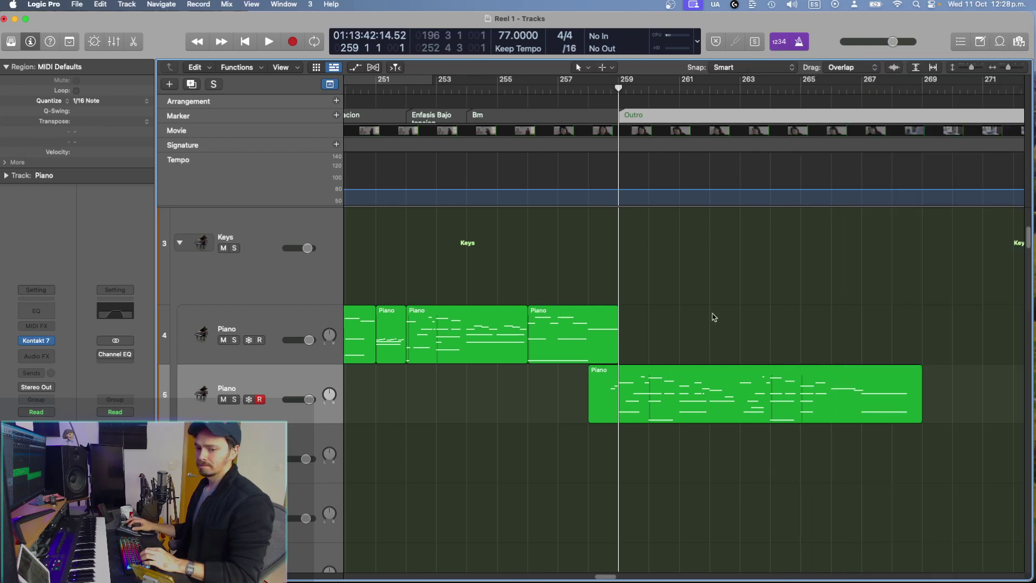
Step: Place the playhead at bar 240 and look over the keys and strings tracks around the Inicia marker
{"action": "left_click", "coordinate": [833, 298]}
{"action": "scroll", "coordinate": [833, 298], "scroll_direction": "left", "scroll_amount": 5}
{"action": "scroll", "coordinate": [827, 296], "scroll_direction": "left", "scroll_amount": 4}
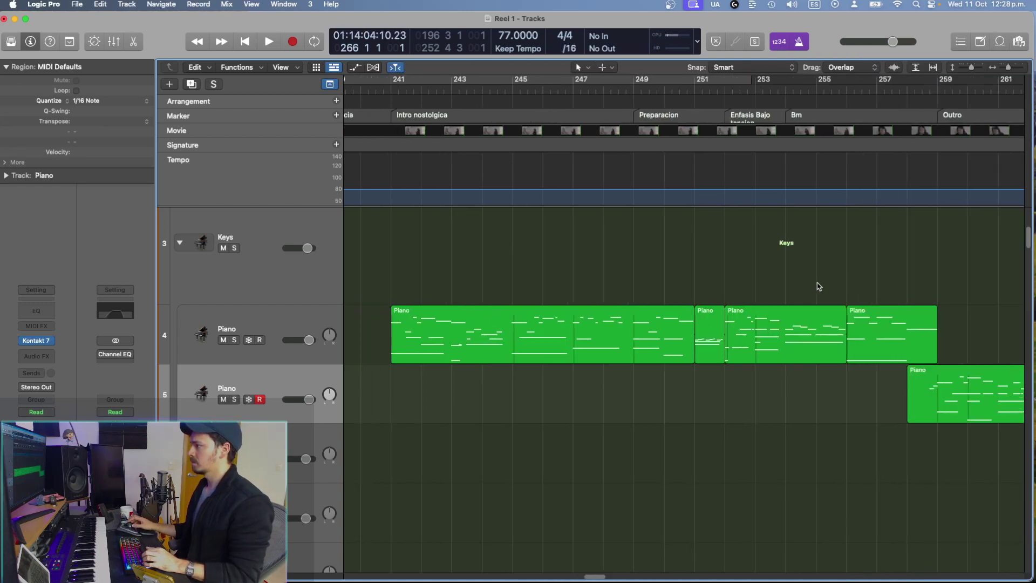
{"action": "left_click", "coordinate": [441, 296]}
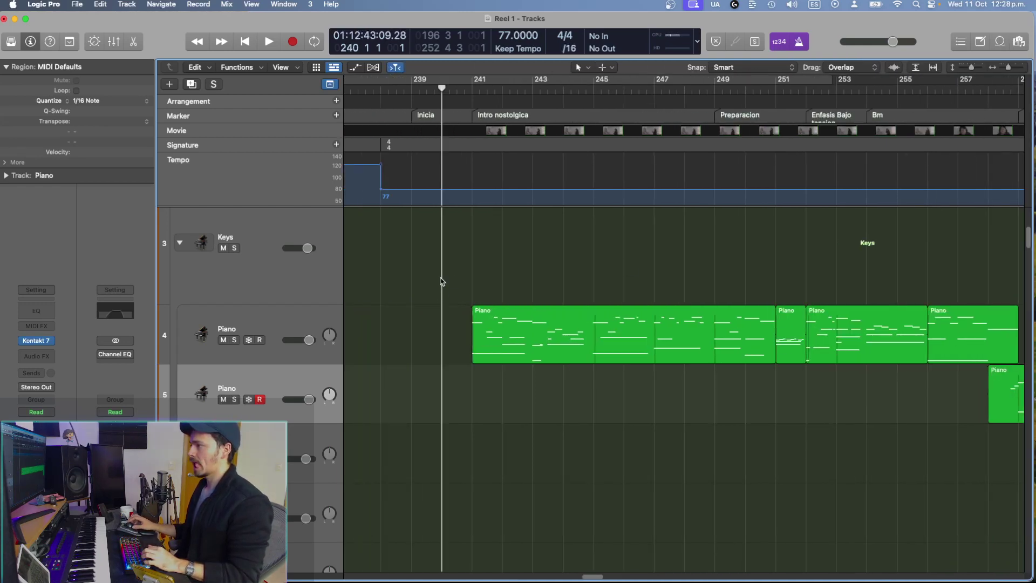
{"action": "scroll", "coordinate": [497, 198], "scroll_direction": "left", "scroll_amount": 3}
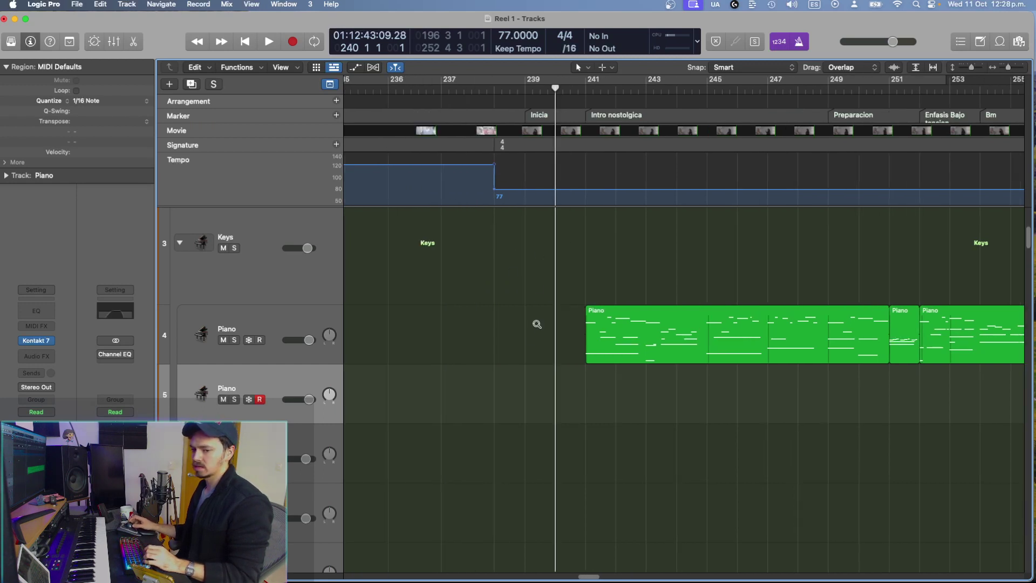
{"action": "scroll", "coordinate": [536, 324], "scroll_direction": "down", "scroll_amount": 2}
{"action": "scroll", "coordinate": [459, 311], "scroll_direction": "down", "scroll_amount": 5}
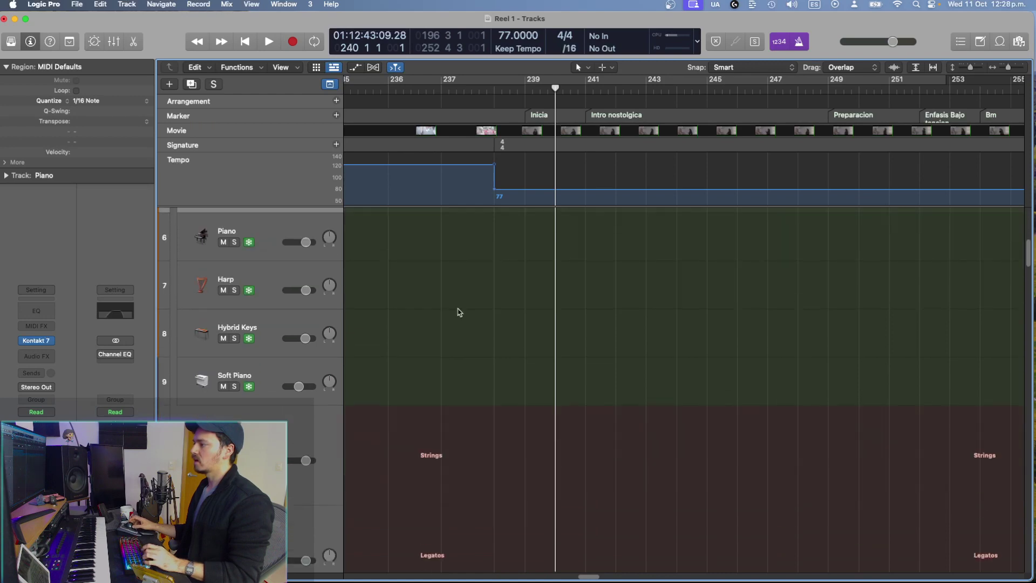
{"action": "scroll", "coordinate": [458, 310], "scroll_direction": "down", "scroll_amount": 2}
{"action": "scroll", "coordinate": [459, 310], "scroll_direction": "down", "scroll_amount": 2}
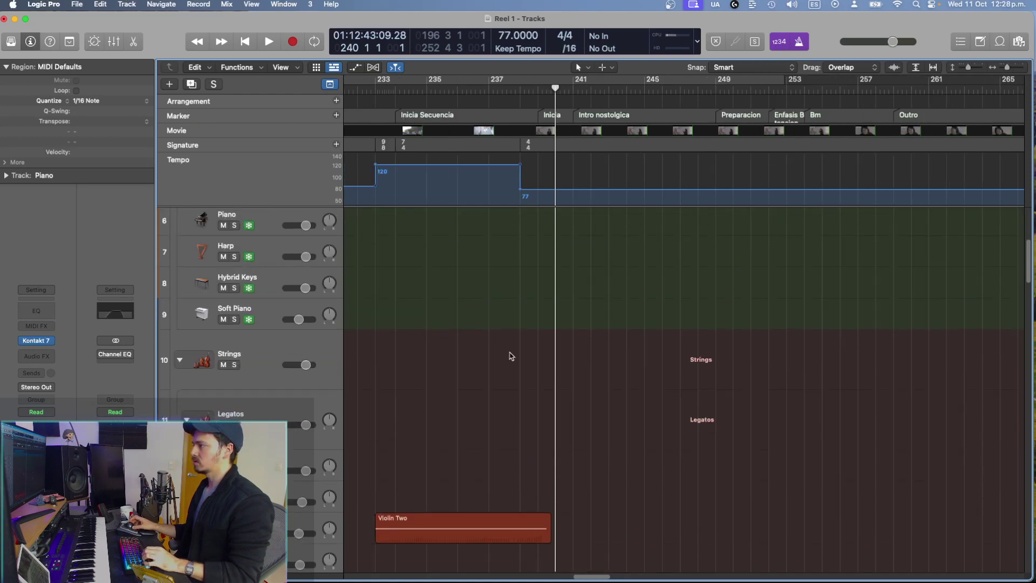
{"action": "scroll", "coordinate": [533, 401], "scroll_direction": "up", "scroll_amount": 4}
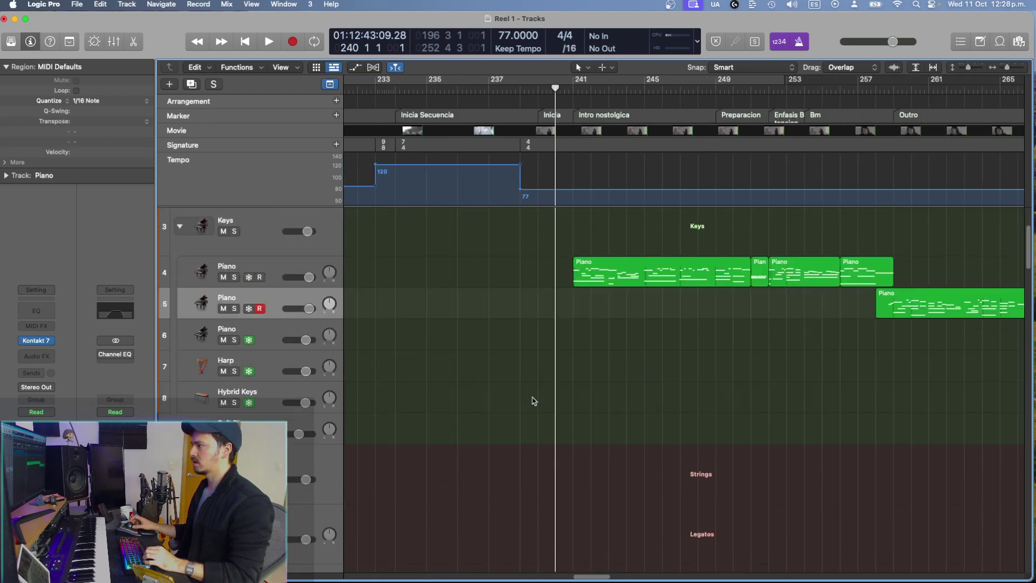
{"action": "scroll", "coordinate": [533, 401], "scroll_direction": "up", "scroll_amount": 3}
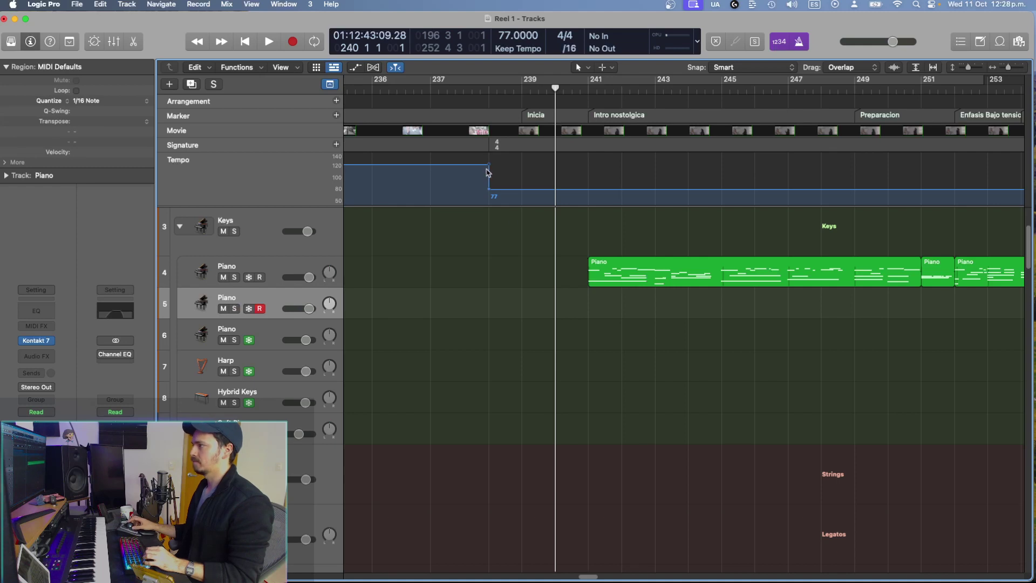
Step: Save the project and move the tempo change to 77 BPM onto the Inicia marker at bar 239
{"action": "key", "text": "super+s"}
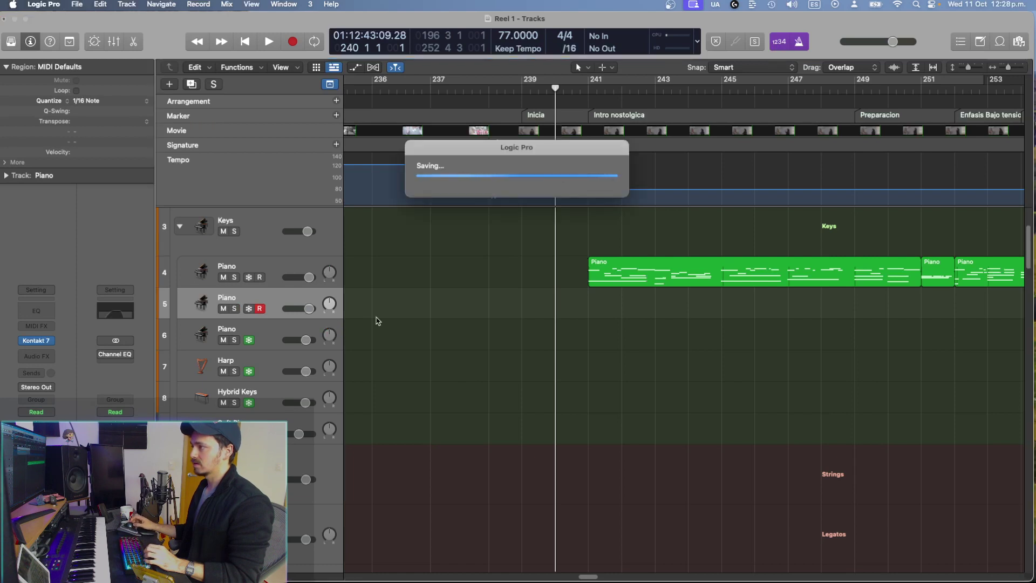
{"action": "scroll", "coordinate": [407, 320], "scroll_direction": "down", "scroll_amount": 2}
{"action": "scroll", "coordinate": [407, 320], "scroll_direction": "down", "scroll_amount": 15}
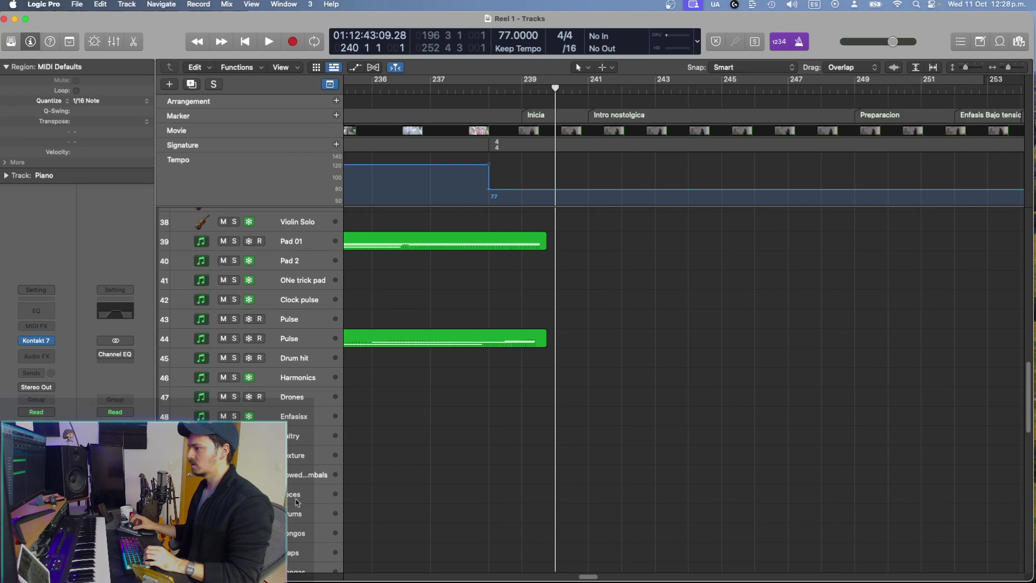
{"action": "left_click", "coordinate": [296, 503]}
{"action": "scroll", "coordinate": [508, 335], "scroll_direction": "up", "scroll_amount": 17}
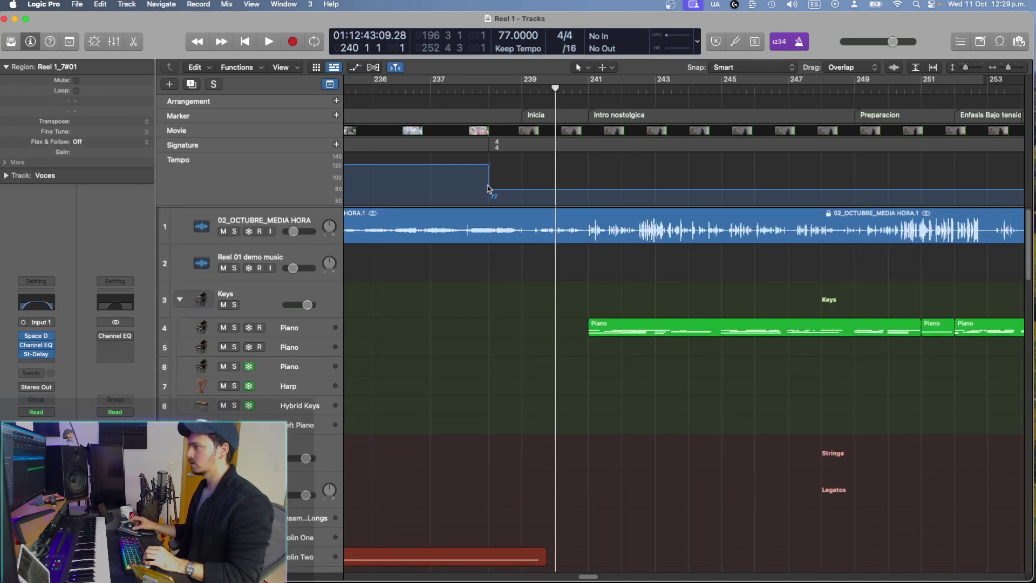
{"action": "left_click_drag", "start_coordinate": [488, 189], "coordinate": [523, 200]}
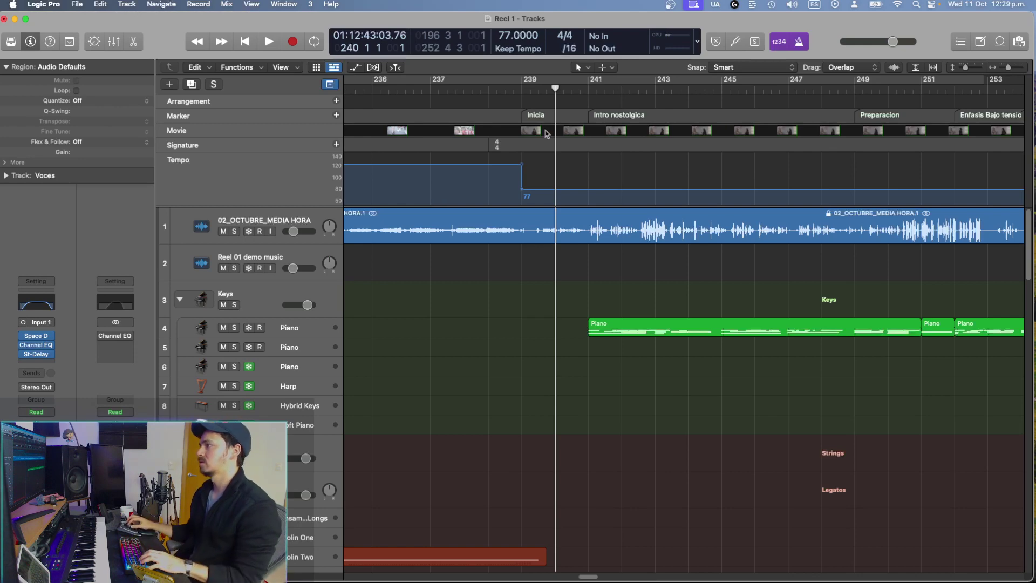
Step: Freeze the tracks that are marked for freezing
{"action": "scroll", "coordinate": [671, 354], "scroll_direction": "down", "scroll_amount": 4}
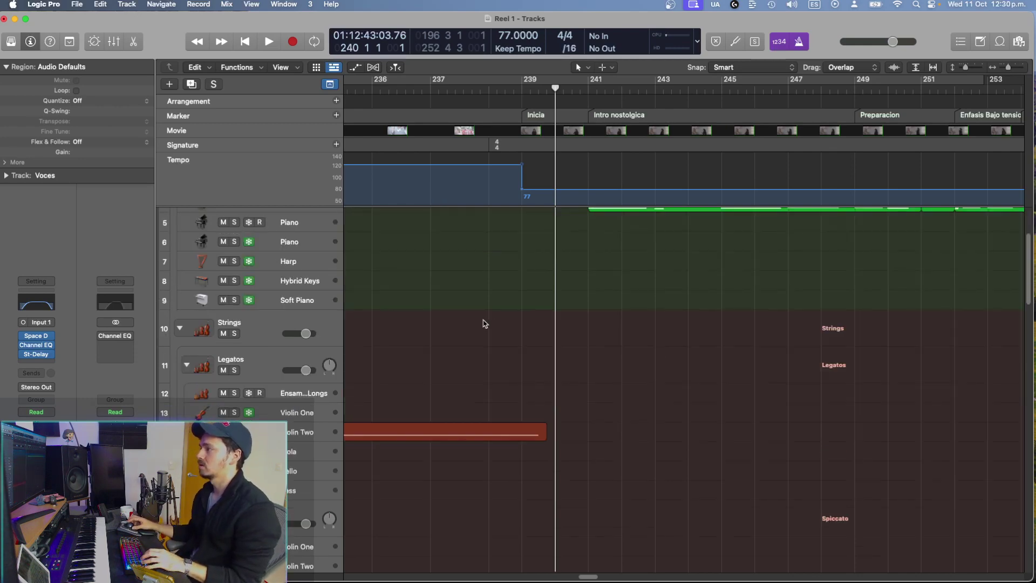
{"action": "left_click", "coordinate": [456, 162]}
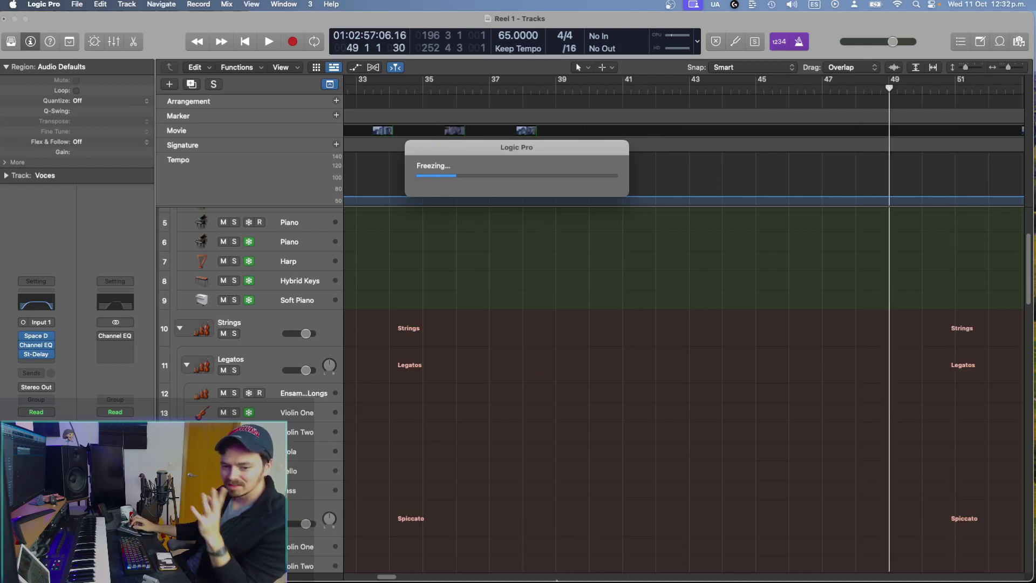
{"action": "mouse_move", "coordinate": [557, 581]}
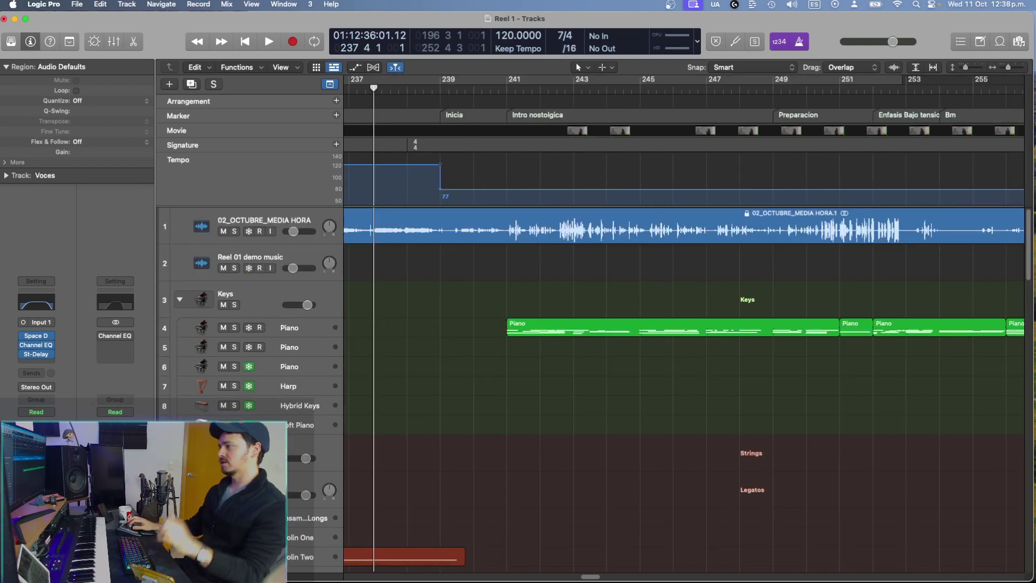
Step: Play the start of the piano part against the dialogue, from shortly before bar 241 to about the end of bar 242
{"action": "scroll", "coordinate": [523, 444], "scroll_direction": "left", "scroll_amount": 5}
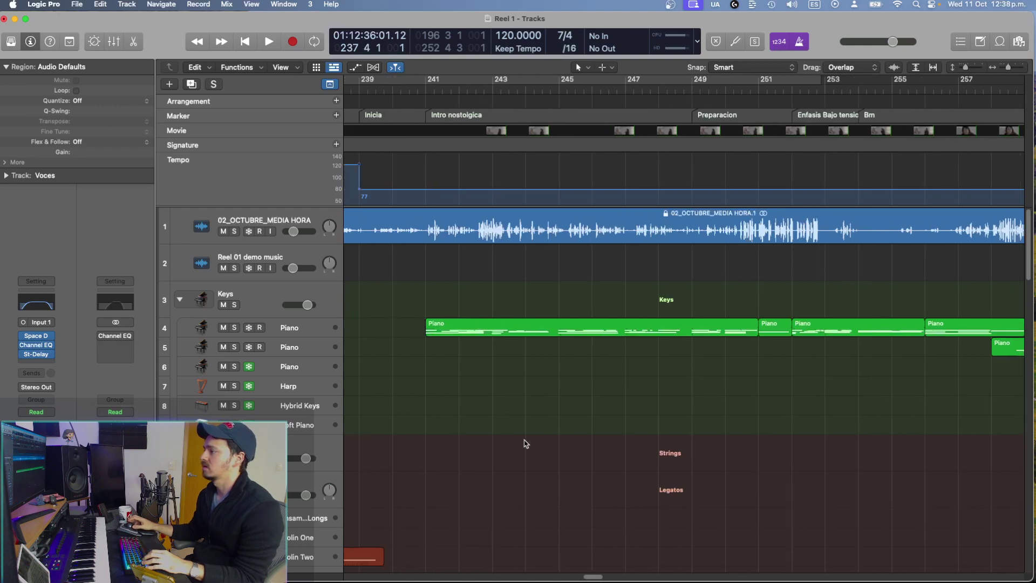
{"action": "left_click", "coordinate": [540, 380], "text": "shift"}
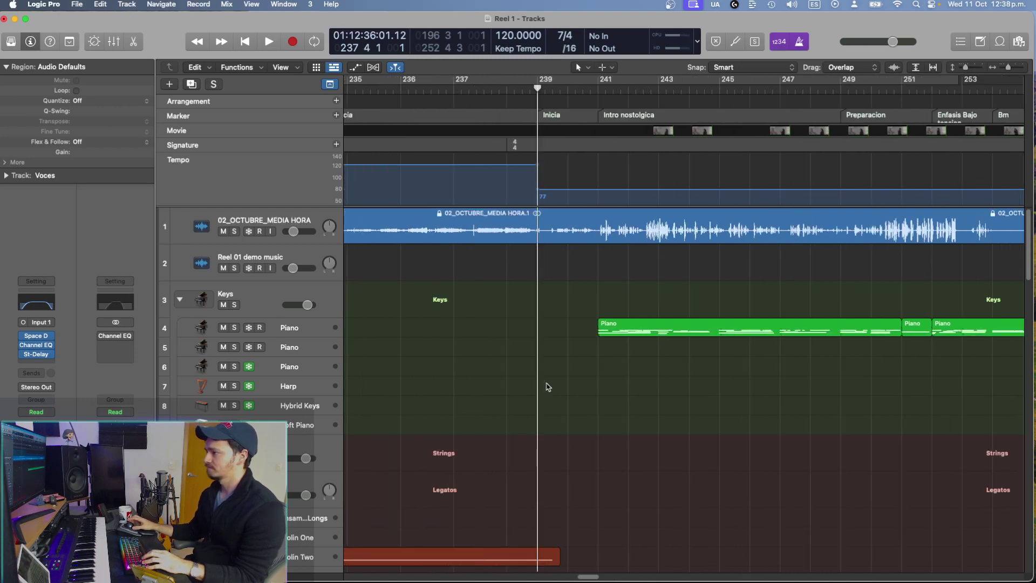
{"action": "left_click", "coordinate": [592, 389], "text": "shift"}
{"action": "left_click", "coordinate": [582, 383], "text": "shift"}
{"action": "key", "text": "space"}
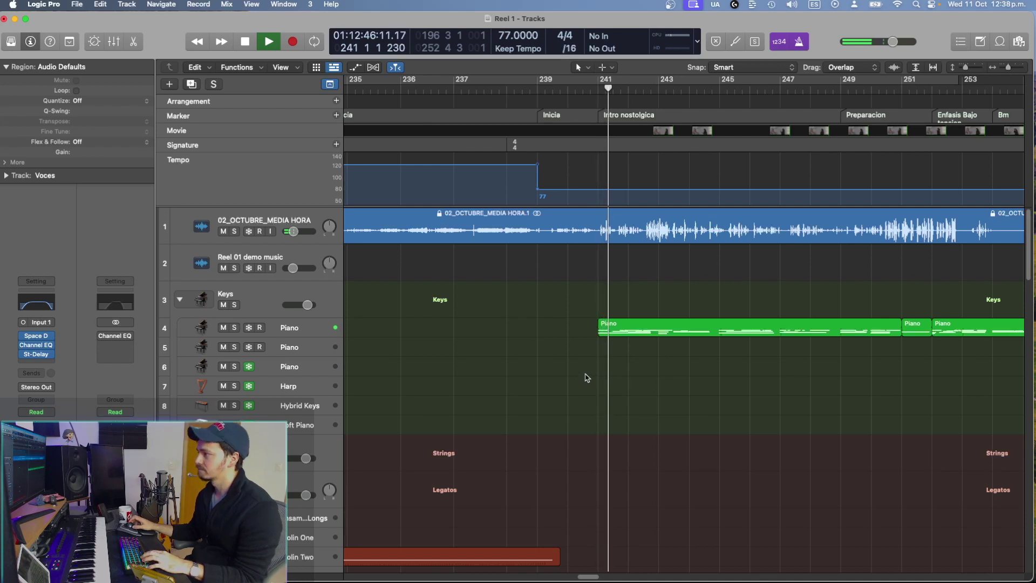
{"action": "key", "text": "Return"}
{"action": "left_click", "coordinate": [586, 357], "text": "shift"}
{"action": "key", "text": "space"}
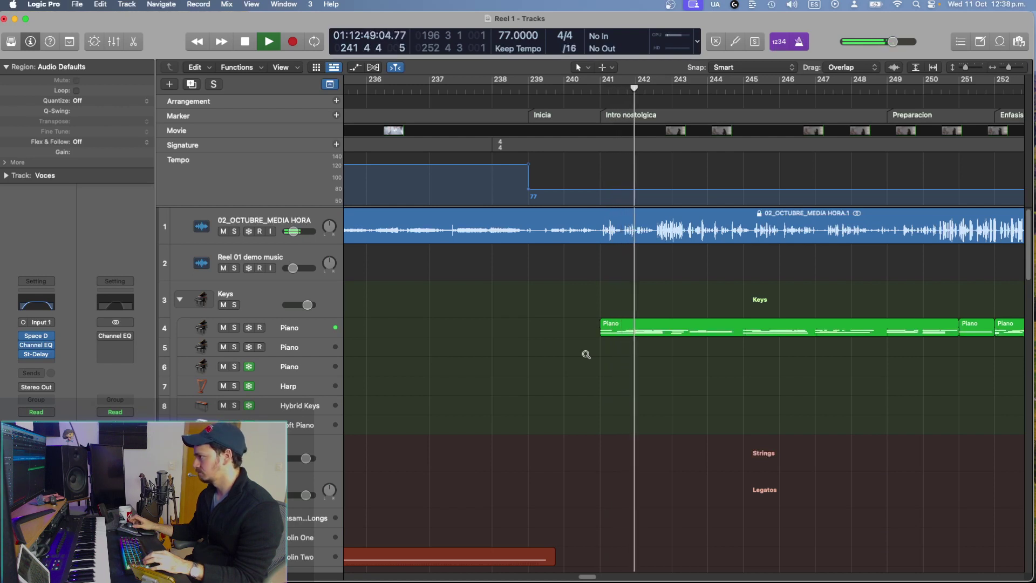
{"action": "scroll", "coordinate": [587, 357], "scroll_direction": "up", "scroll_amount": 2}
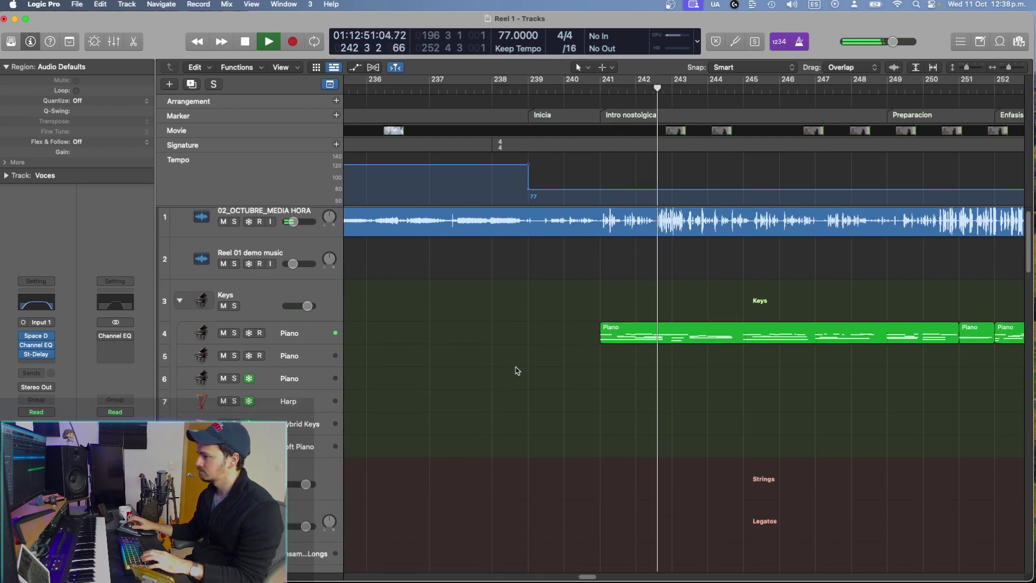
{"action": "key", "text": "space"}
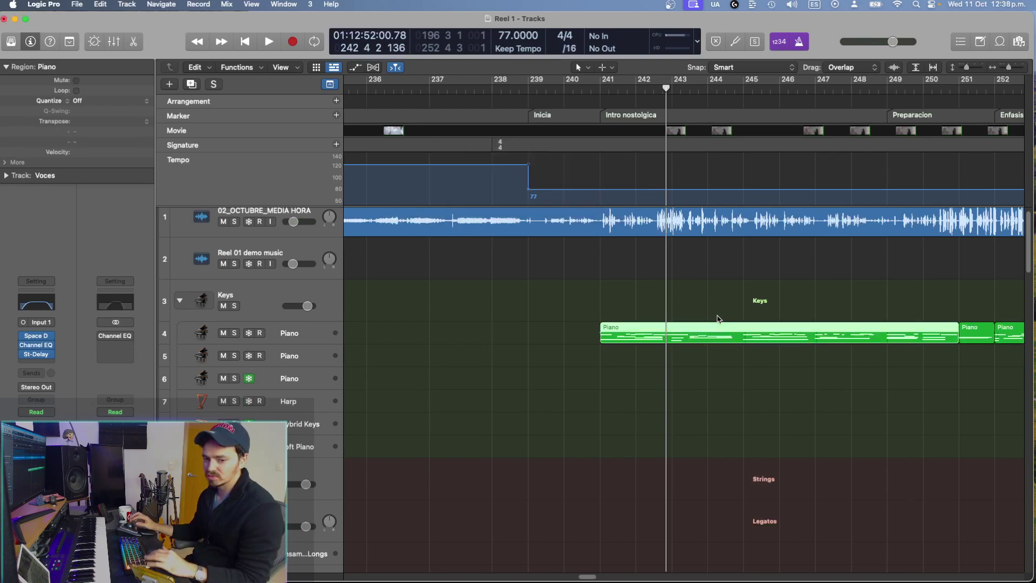
Step: Copy the first Piano region, starting at bar 241, to the same position on the Harp track and play it soloed
{"action": "key", "text": "super+Left"}
{"action": "key", "text": "super+Left"}
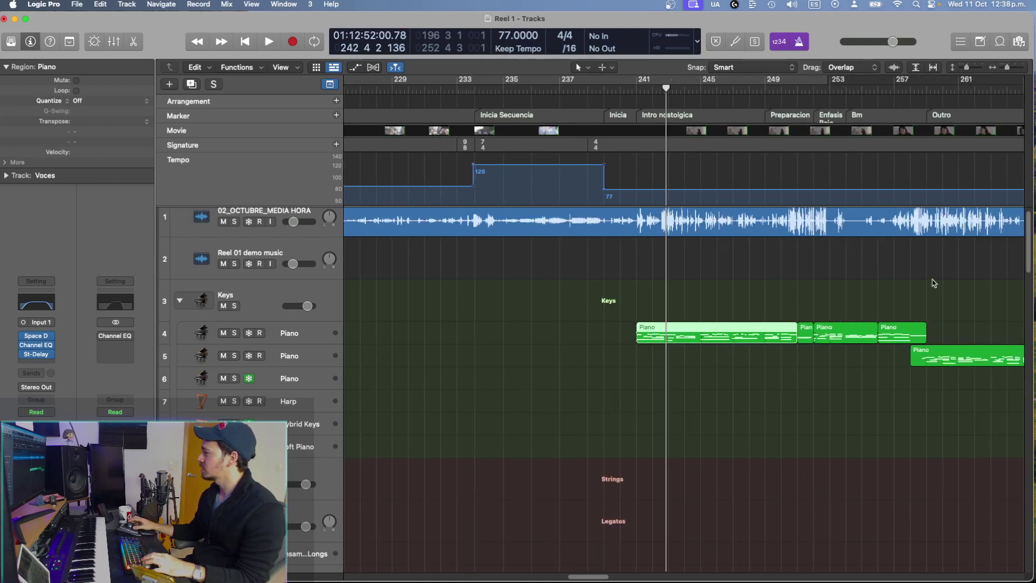
{"action": "left_click_drag", "start_coordinate": [930, 282], "coordinate": [750, 345]}
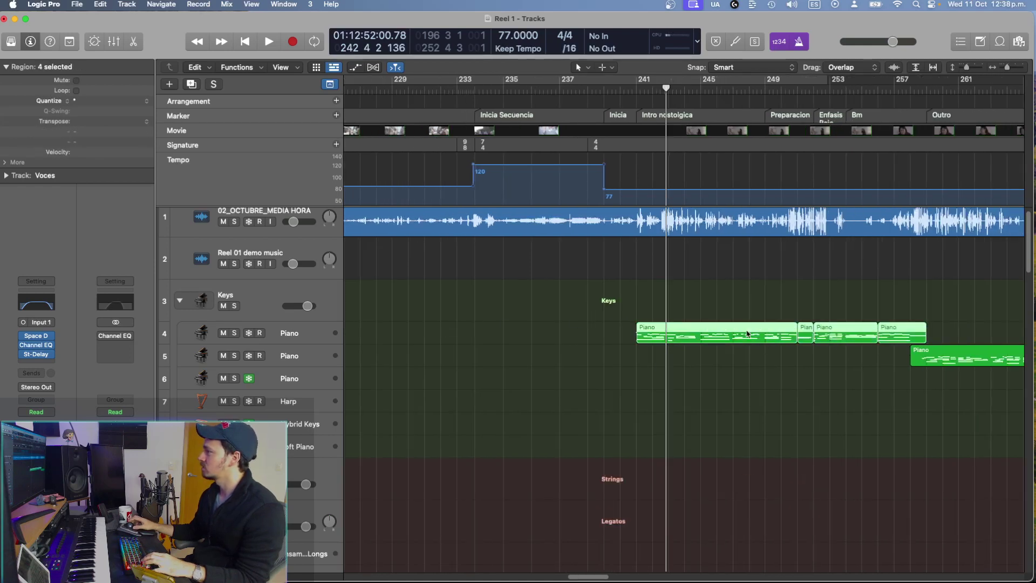
{"action": "left_click", "coordinate": [734, 303]}
{"action": "left_click", "coordinate": [721, 332]}
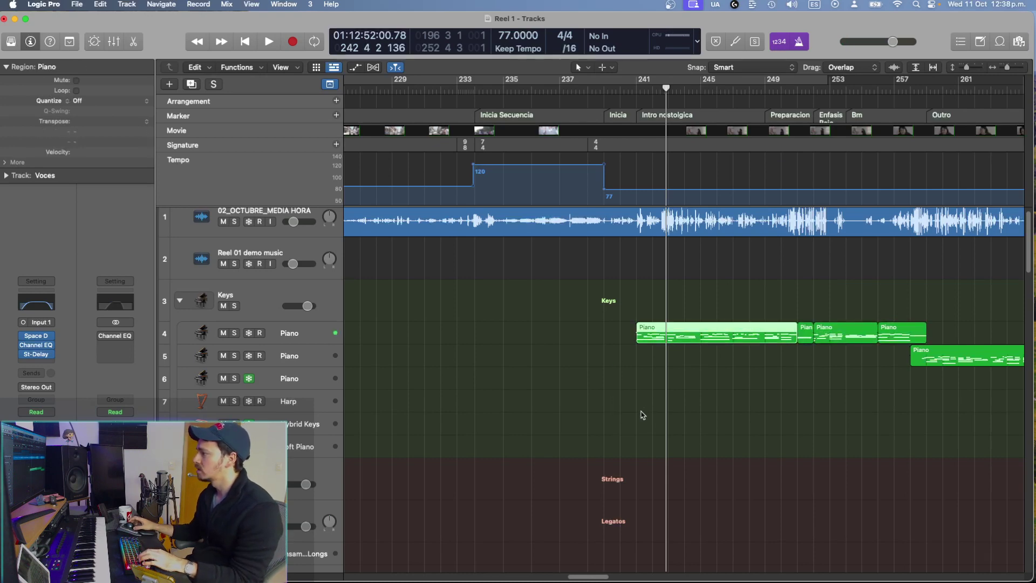
{"action": "key", "text": "space"}
{"action": "left_click", "coordinate": [295, 402]}
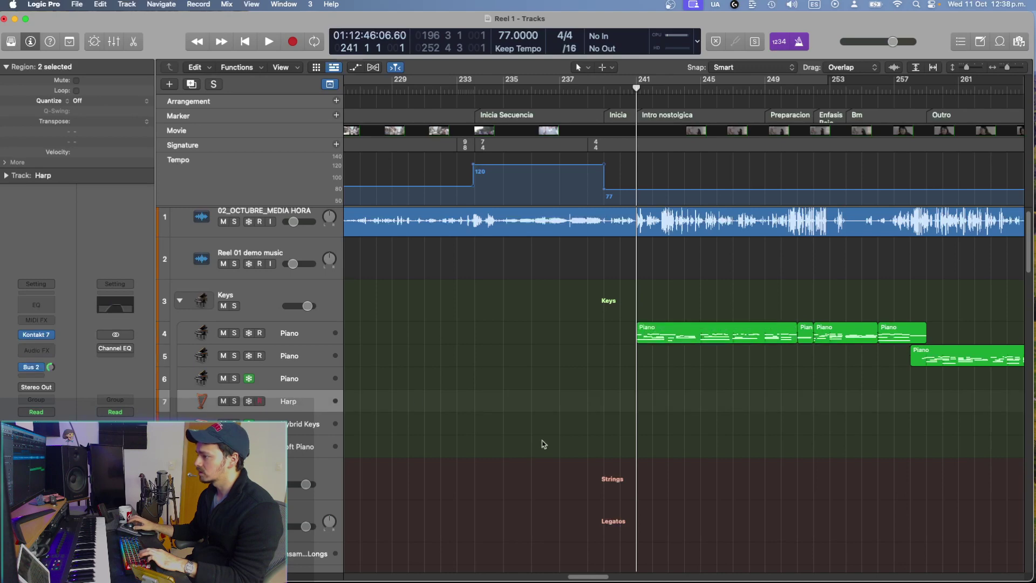
{"action": "key", "text": "super+v"}
{"action": "key", "text": "ctrl+s"}
{"action": "key", "text": "space"}
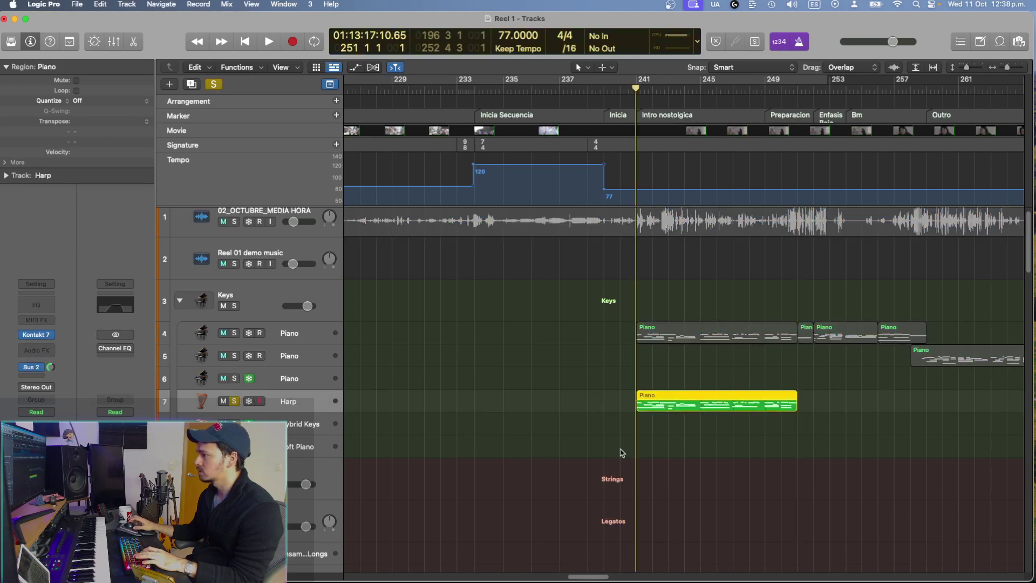
Step: Transpose all notes of the copied region on the Harp track down one octave and play its start from bar 241
{"action": "double_click", "coordinate": [672, 410]}
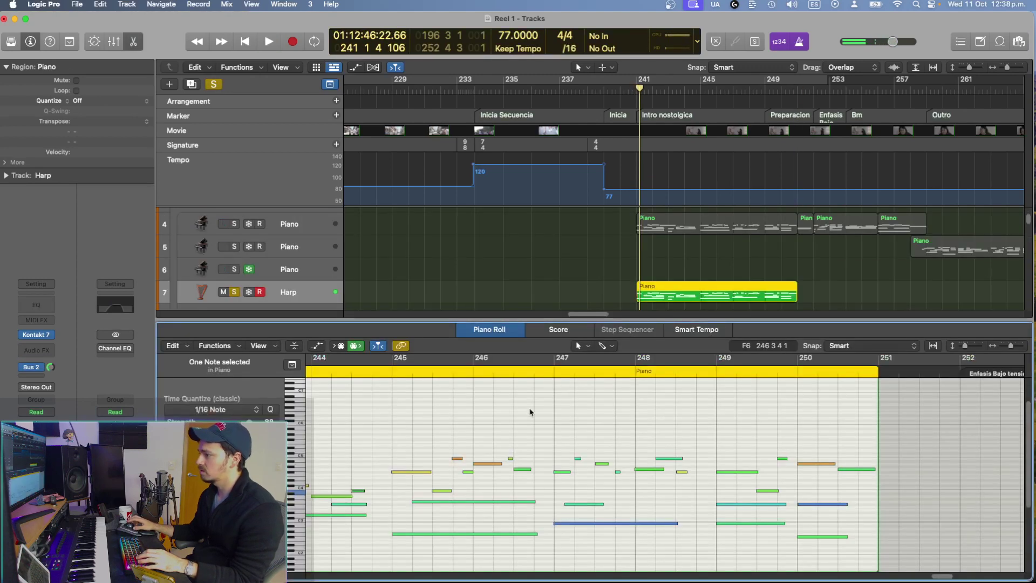
{"action": "key", "text": "super+a"}
{"action": "scroll", "coordinate": [482, 544], "scroll_direction": "left", "scroll_amount": 5}
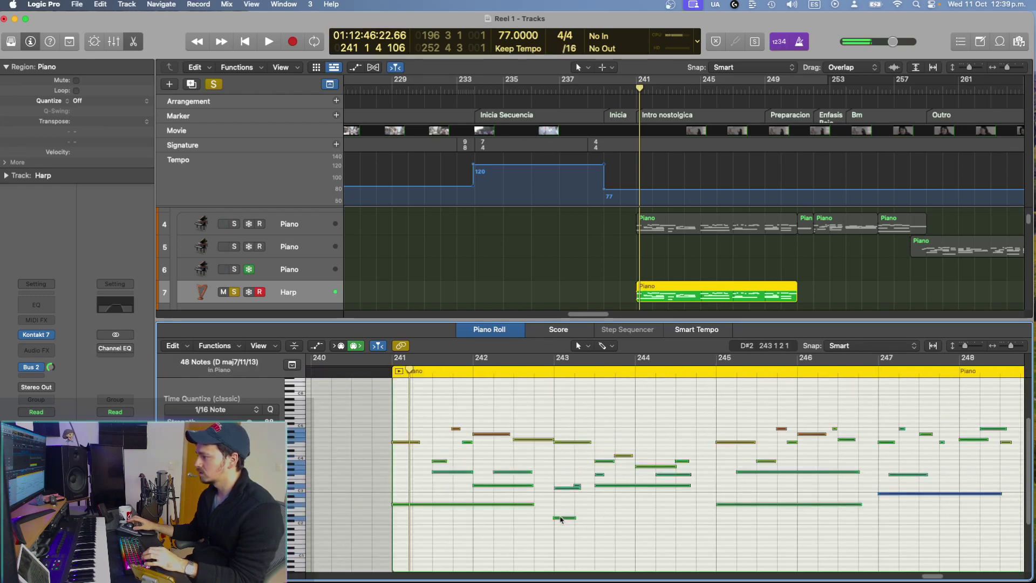
{"action": "left_click_drag", "start_coordinate": [561, 520], "coordinate": [561, 553]}
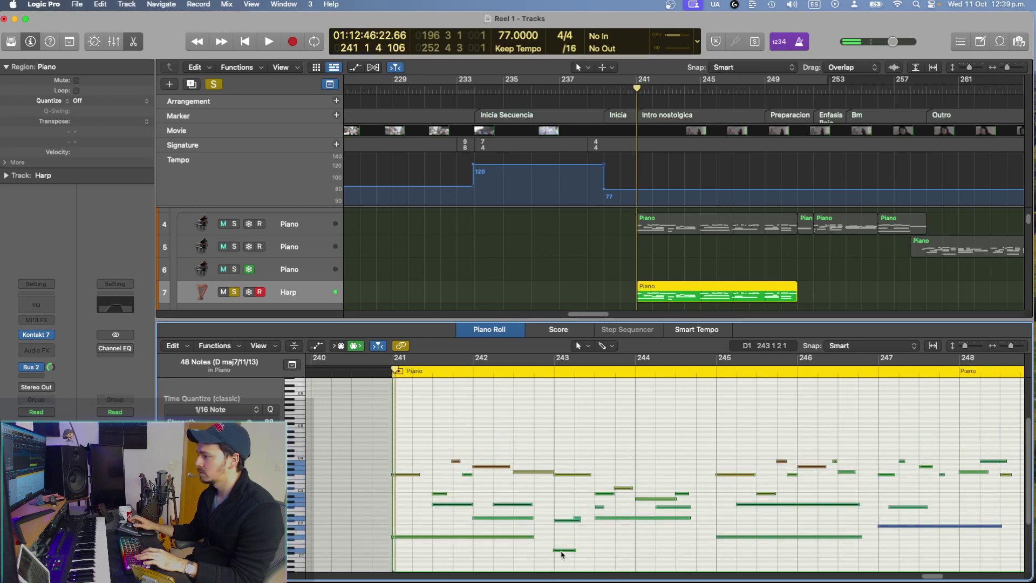
{"action": "key", "text": "space"}
{"action": "left_click", "coordinate": [404, 436]}
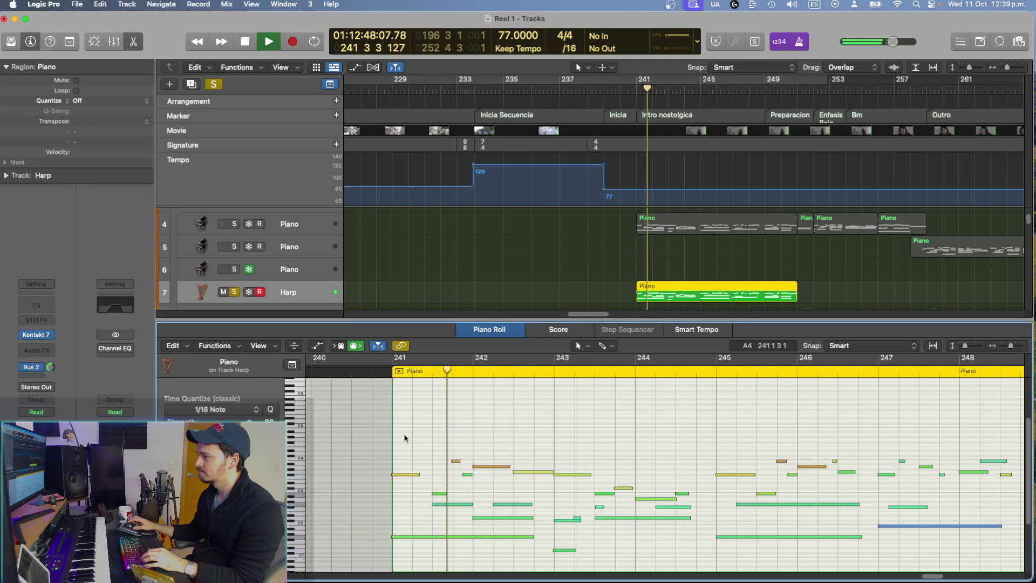
{"action": "left_click_drag", "start_coordinate": [405, 436], "coordinate": [411, 490]}
{"action": "key", "text": "space"}
Step: Lower the velocity of all harp notes, and further soften the loudest high notes in bars 241–242, 245–246 and 250
{"action": "key", "text": "cmd+a"}
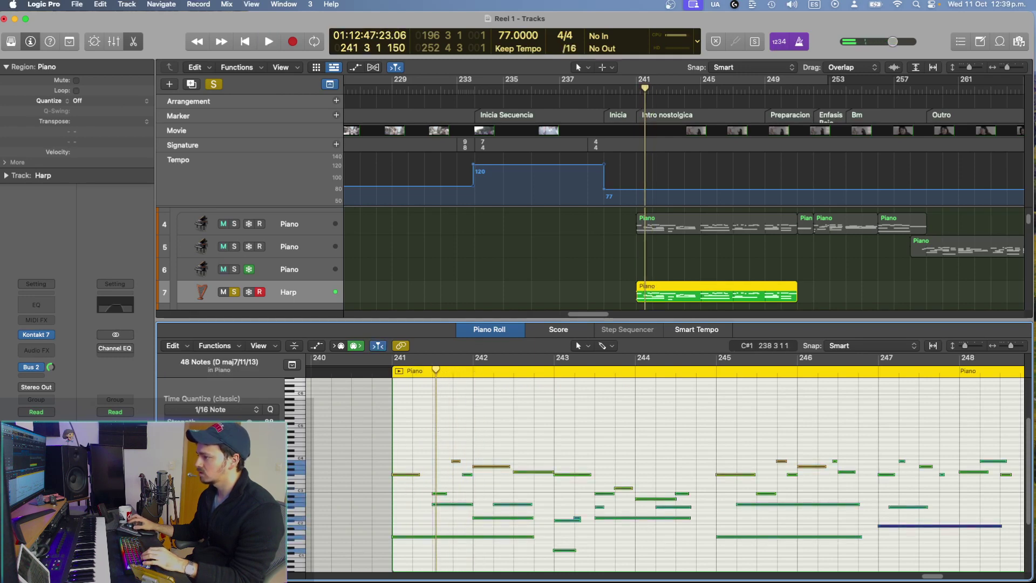
{"action": "left_click_drag", "start_coordinate": [514, 426], "coordinate": [449, 468]}
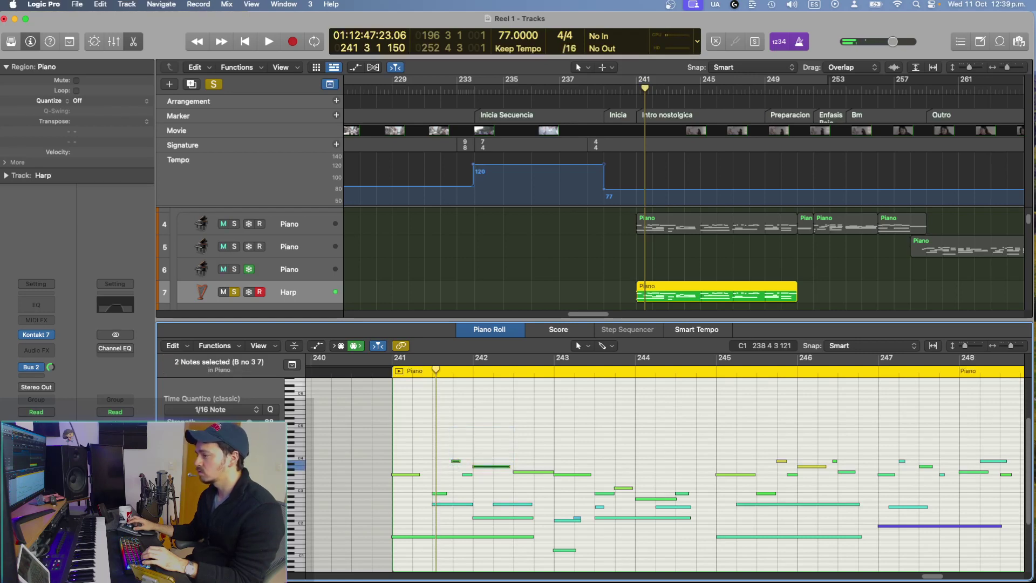
{"action": "left_click_drag", "start_coordinate": [779, 435], "coordinate": [817, 467]}
{"action": "scroll", "coordinate": [816, 467], "scroll_direction": "right", "scroll_amount": 5}
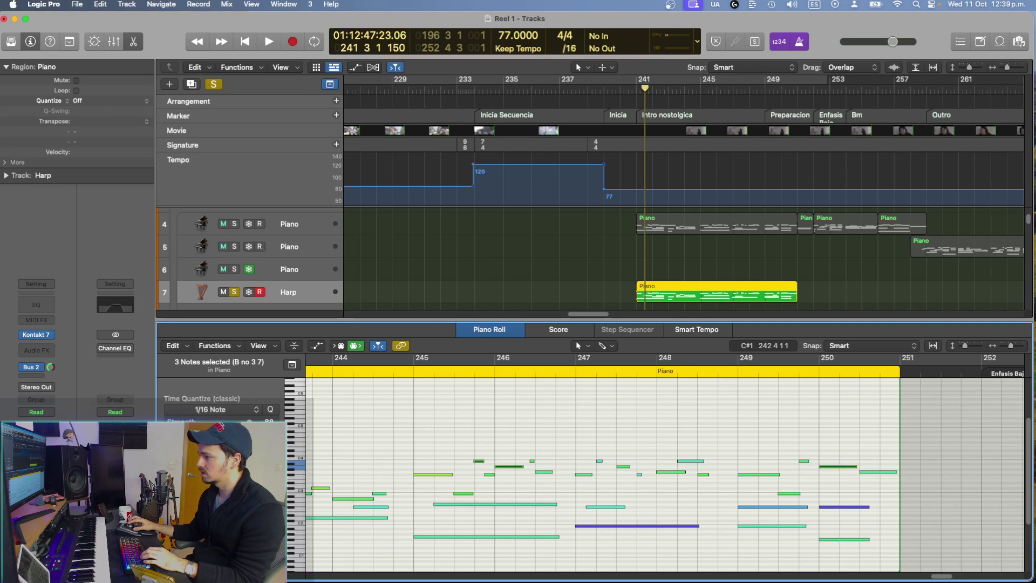
Step: Play the softened harp part soloed through bars 246 to 249, and replay the region from its start at bar 241
{"action": "key", "text": "shift+space"}
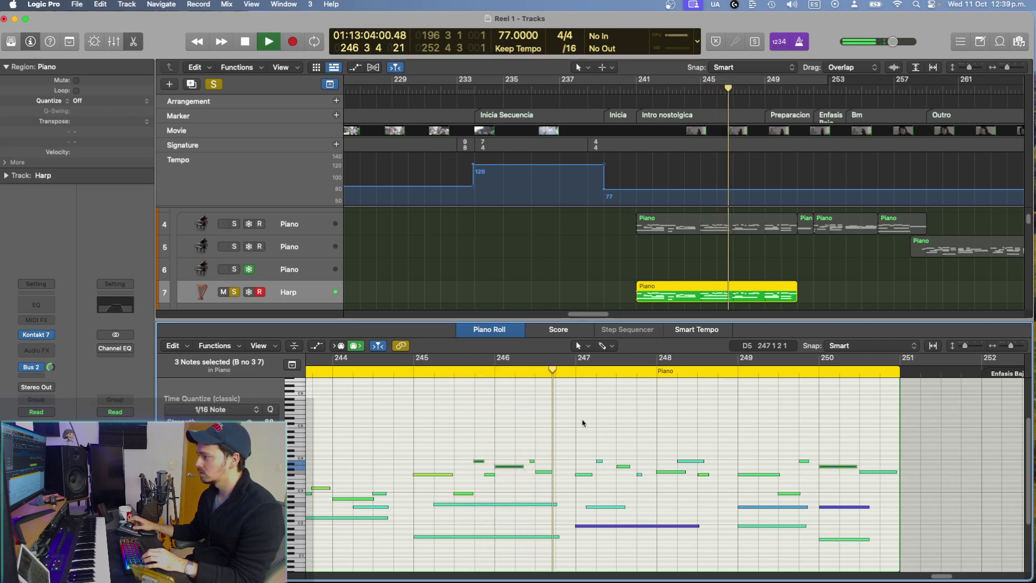
{"action": "scroll", "coordinate": [583, 423], "scroll_direction": "left", "scroll_amount": 3}
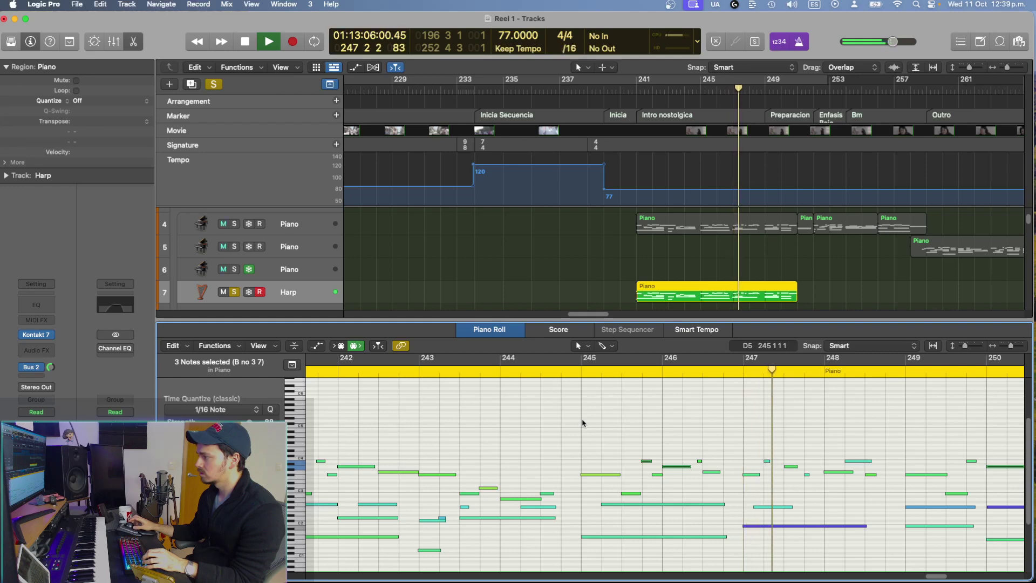
{"action": "scroll", "coordinate": [675, 442], "scroll_direction": "left", "scroll_amount": 2}
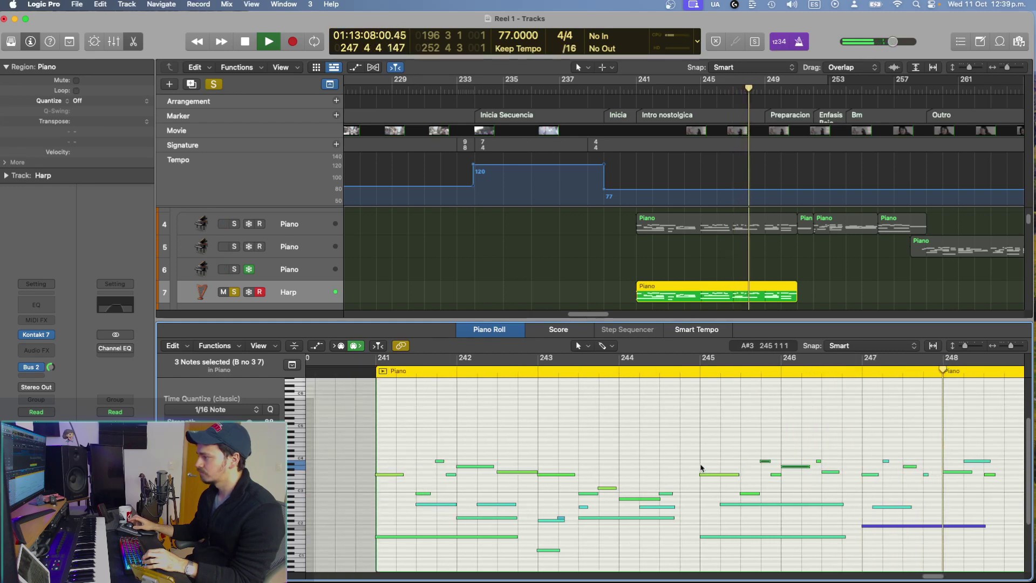
{"action": "scroll", "coordinate": [701, 468], "scroll_direction": "left", "scroll_amount": 1}
{"action": "scroll", "coordinate": [700, 468], "scroll_direction": "right", "scroll_amount": 1}
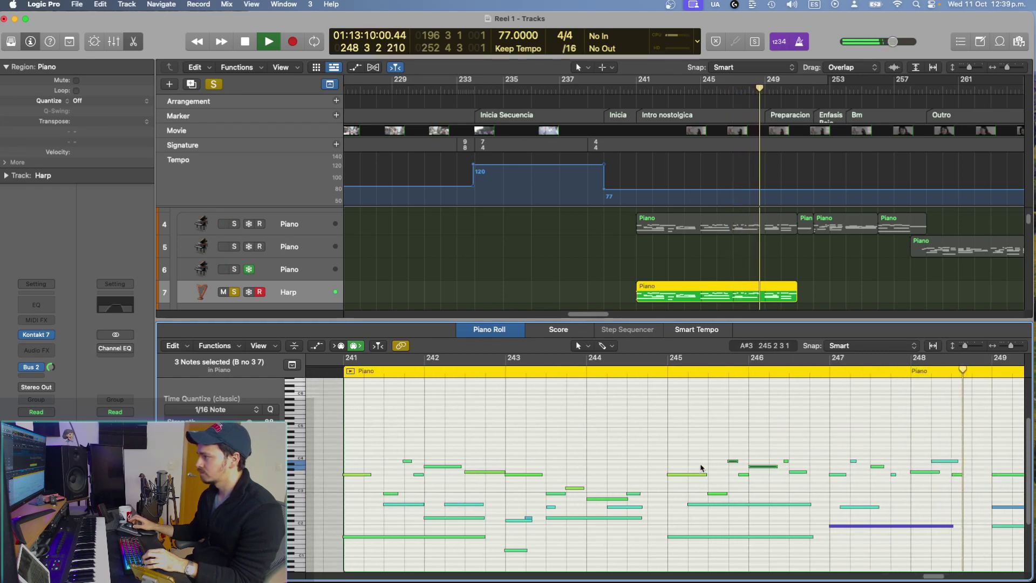
{"action": "scroll", "coordinate": [700, 467], "scroll_direction": "right", "scroll_amount": 1}
{"action": "scroll", "coordinate": [701, 468], "scroll_direction": "right", "scroll_amount": 2}
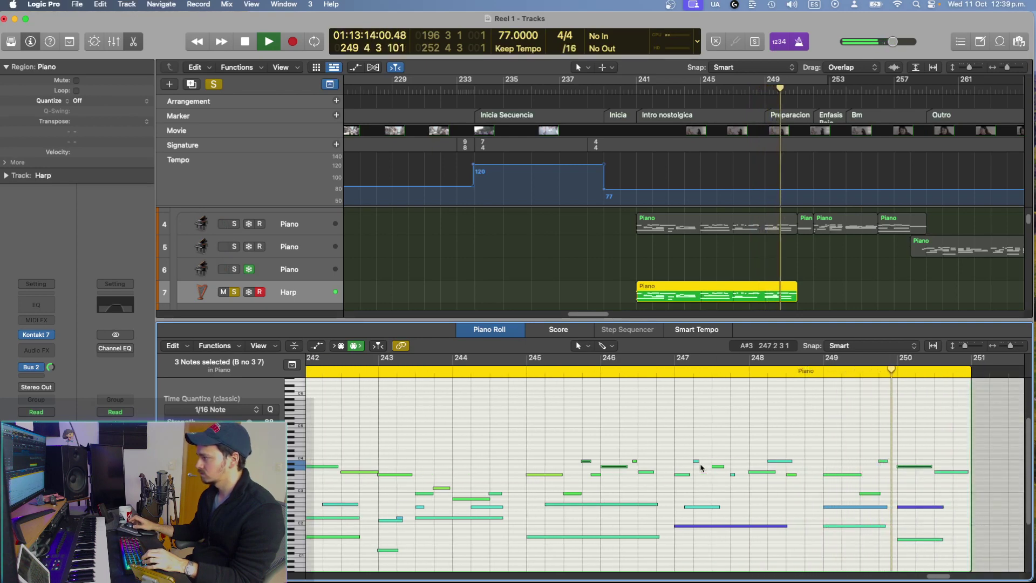
{"action": "left_click", "coordinate": [587, 359]}
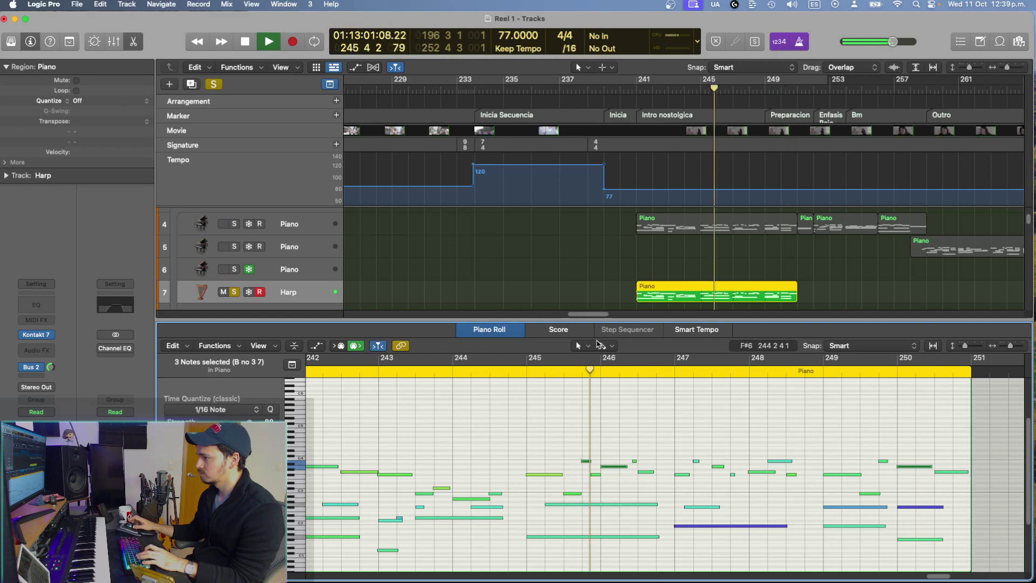
{"action": "left_click", "coordinate": [677, 290]}
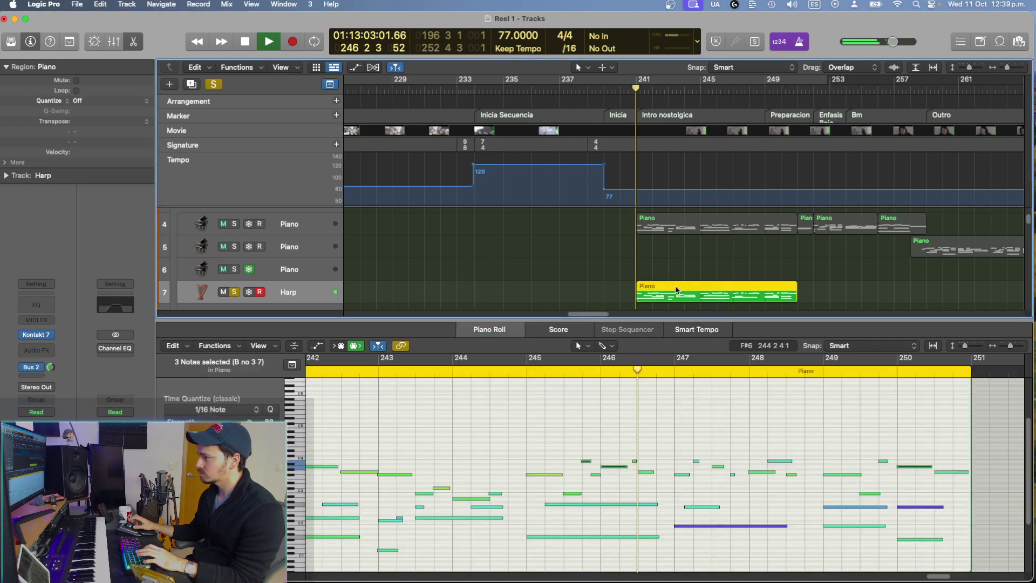
{"action": "key", "text": "shift+space"}
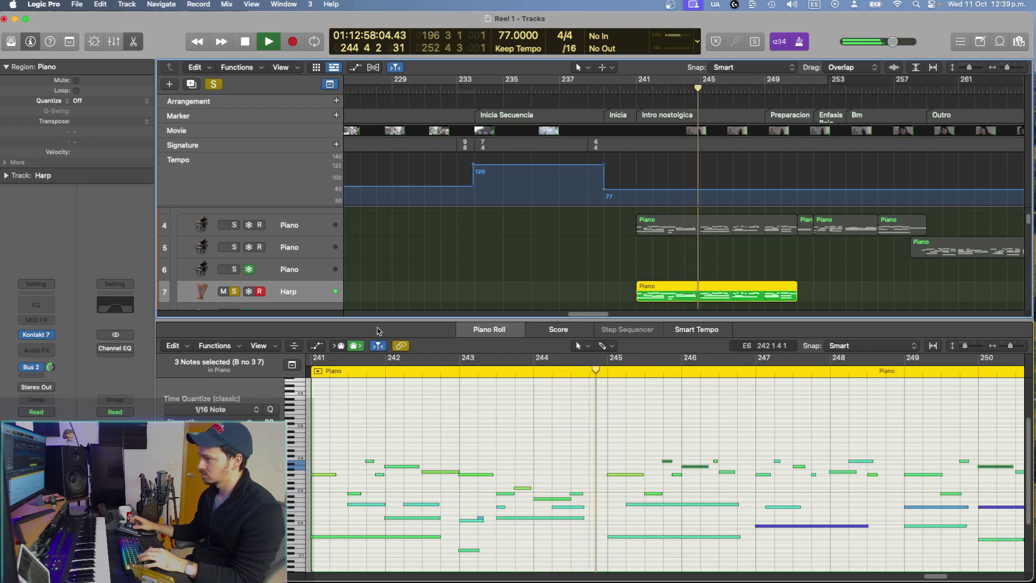
Step: Close the note editor, turn off the Harp solo and stop playback
{"action": "left_click", "coordinate": [132, 41]}
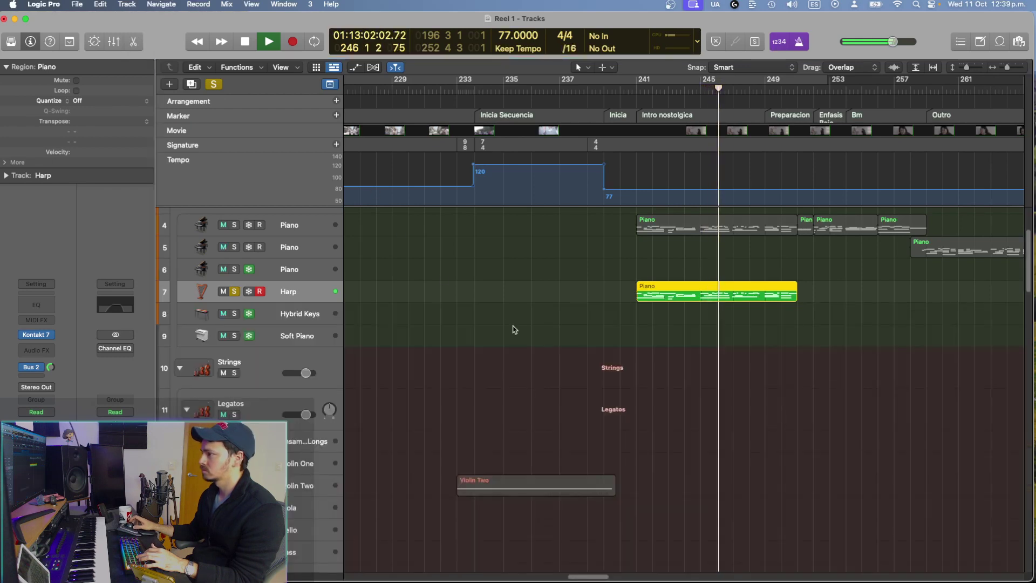
{"action": "key", "text": "s"}
{"action": "scroll", "coordinate": [782, 291], "scroll_direction": "right", "scroll_amount": 3}
{"action": "key", "text": "space"}
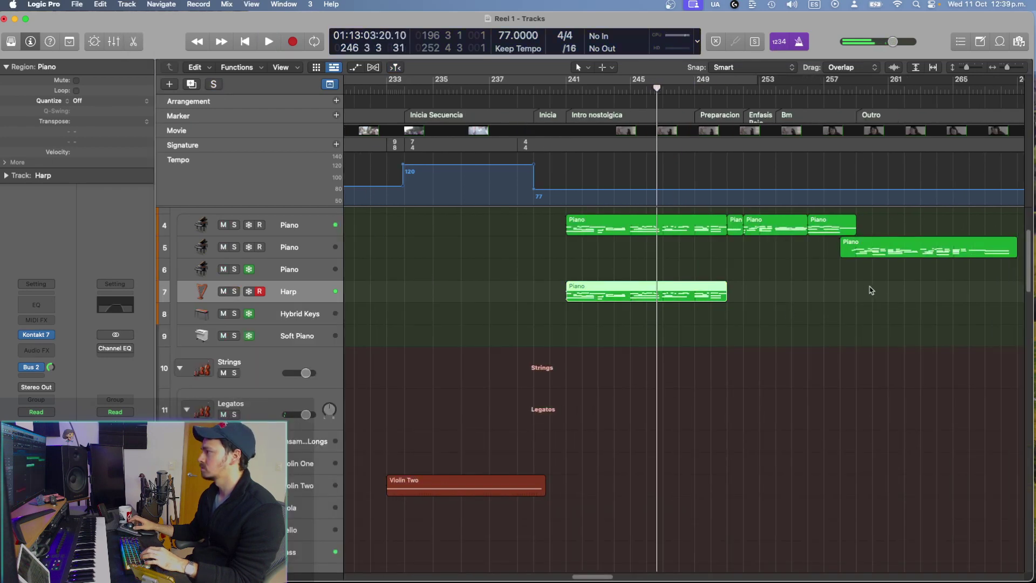
Step: Copy the three Piano regions spanning bars 251 to 259 to the same position on the Harp track
{"action": "left_click_drag", "start_coordinate": [822, 258], "coordinate": [732, 229]}
{"action": "left_click", "coordinate": [732, 319], "text": "shift"}
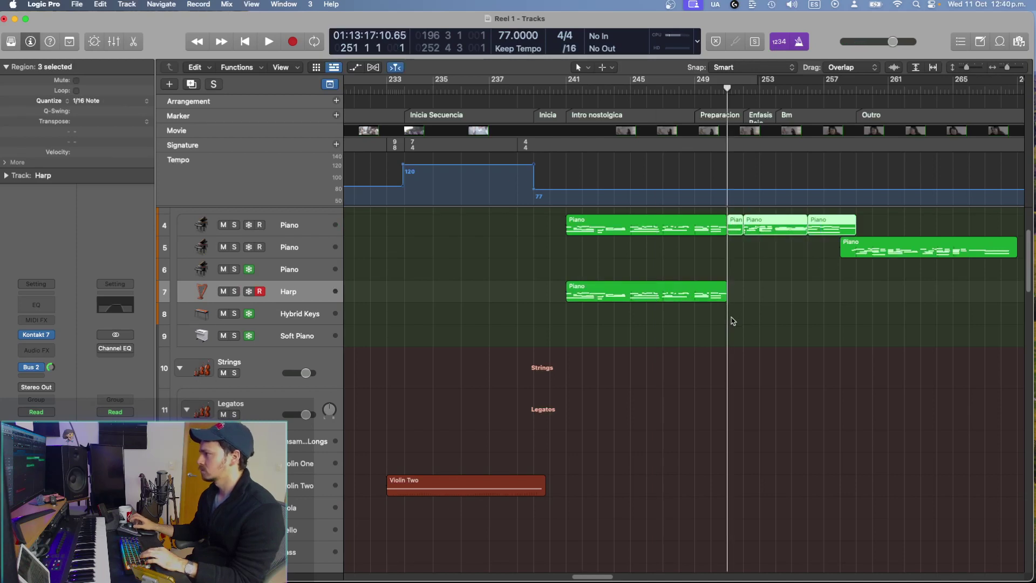
{"action": "key", "text": "super+v"}
{"action": "left_click", "coordinate": [886, 337]}
{"action": "left_click_drag", "start_coordinate": [853, 338], "coordinate": [787, 290]}
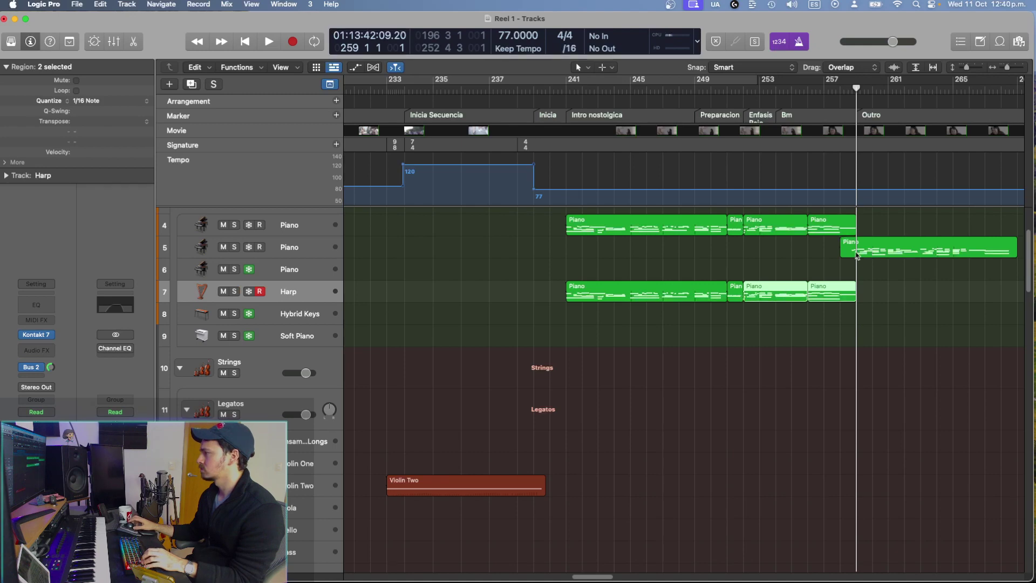
Step: Copy the last Piano region from the second Piano track to the Harp track at bar 258
{"action": "left_click", "coordinate": [858, 255], "text": "shift"}
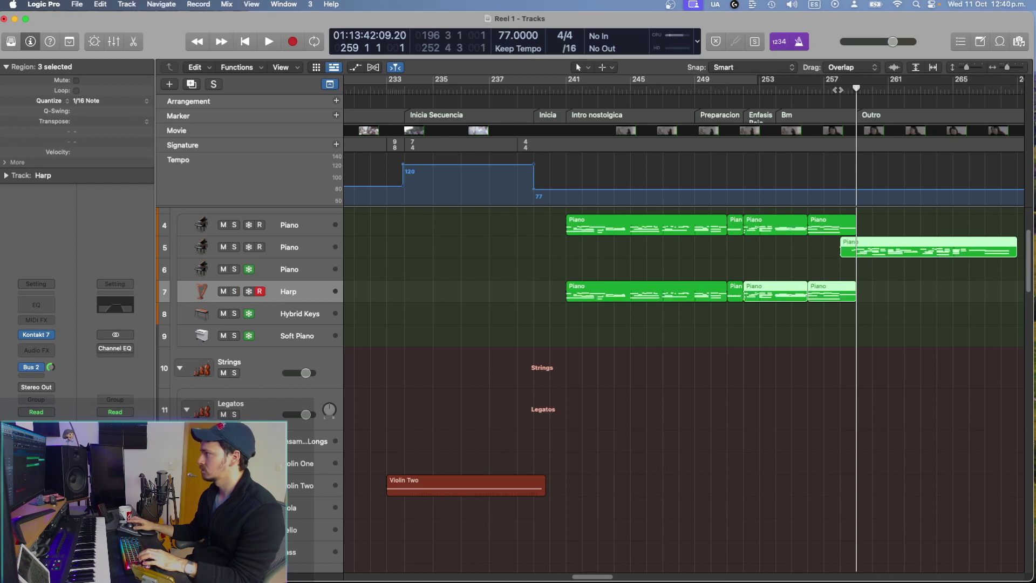
{"action": "left_click", "coordinate": [838, 90]}
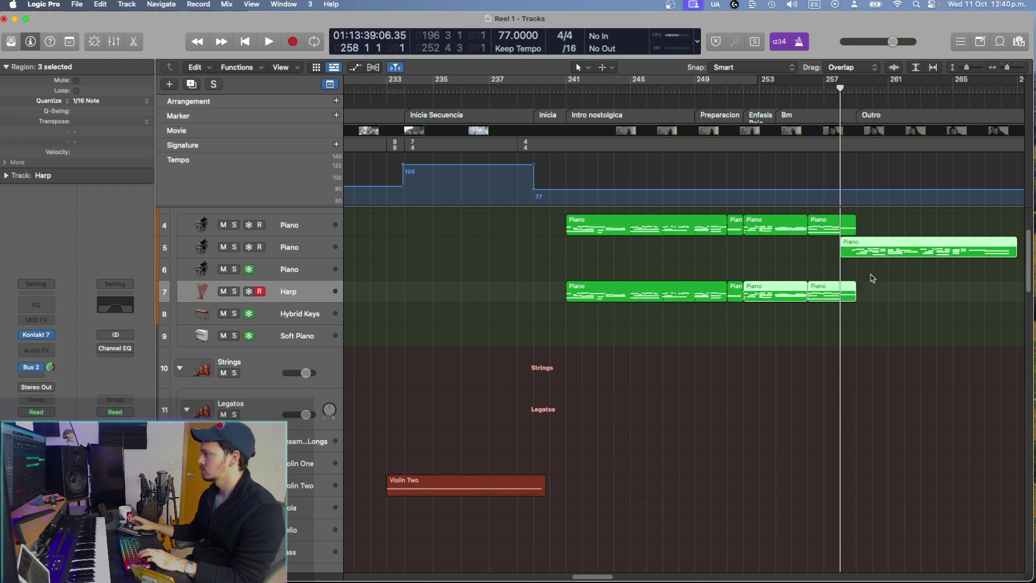
{"action": "left_click", "coordinate": [872, 278]}
{"action": "left_click", "coordinate": [861, 251]}
{"action": "left_click_drag", "start_coordinate": [884, 276], "coordinate": [832, 220]}
{"action": "key", "text": "super+v"}
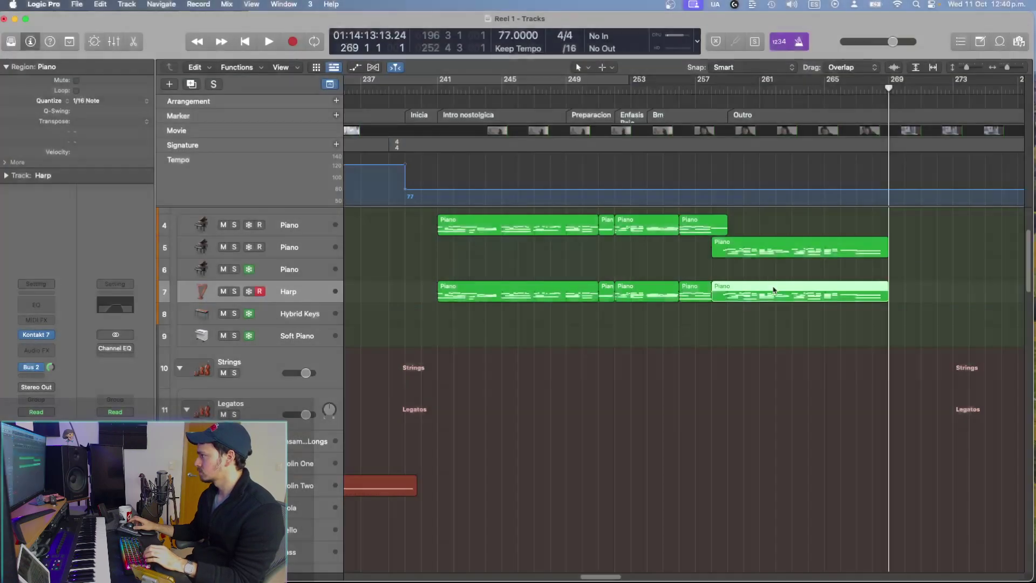
Step: Solo the Harp track's regions and join them into one region from bar 241 to bar 269
{"action": "left_click", "coordinate": [709, 278]}
{"action": "left_click", "coordinate": [701, 278], "text": "shift"}
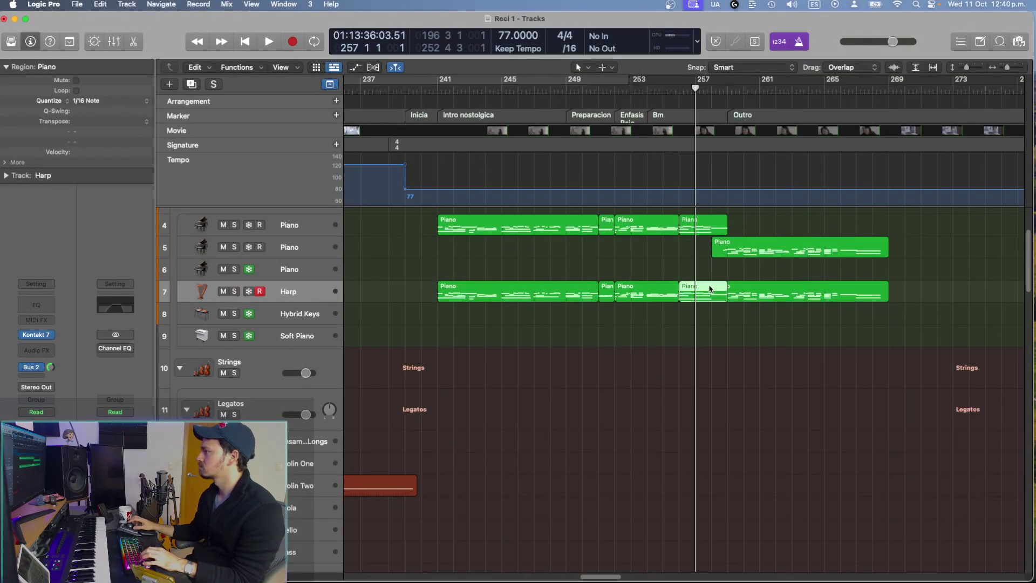
{"action": "key", "text": "ctrl+s"}
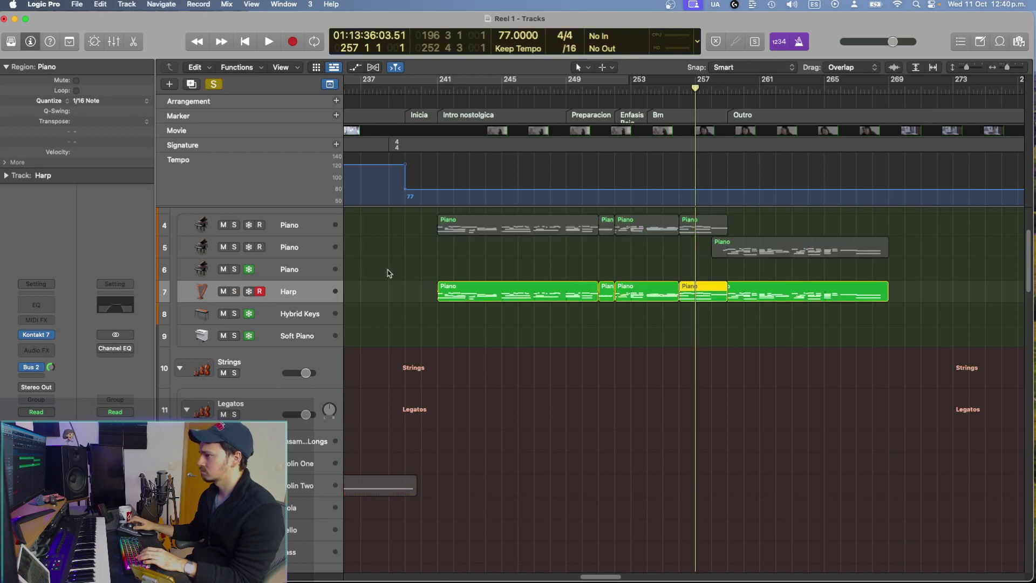
{"action": "left_click", "coordinate": [723, 280]}
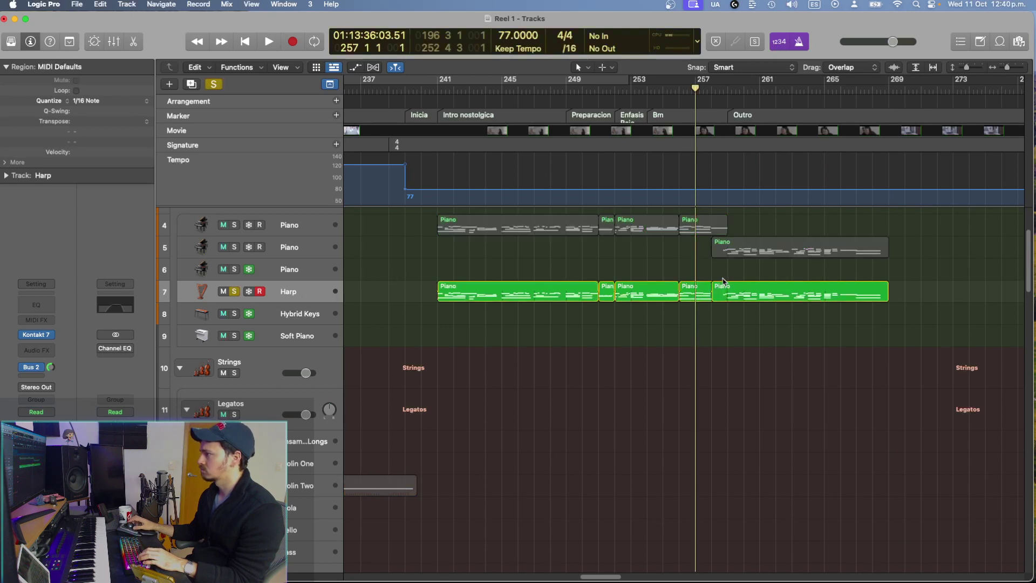
{"action": "left_click_drag", "start_coordinate": [671, 289], "coordinate": [547, 299]}
{"action": "key", "text": "super+j"}
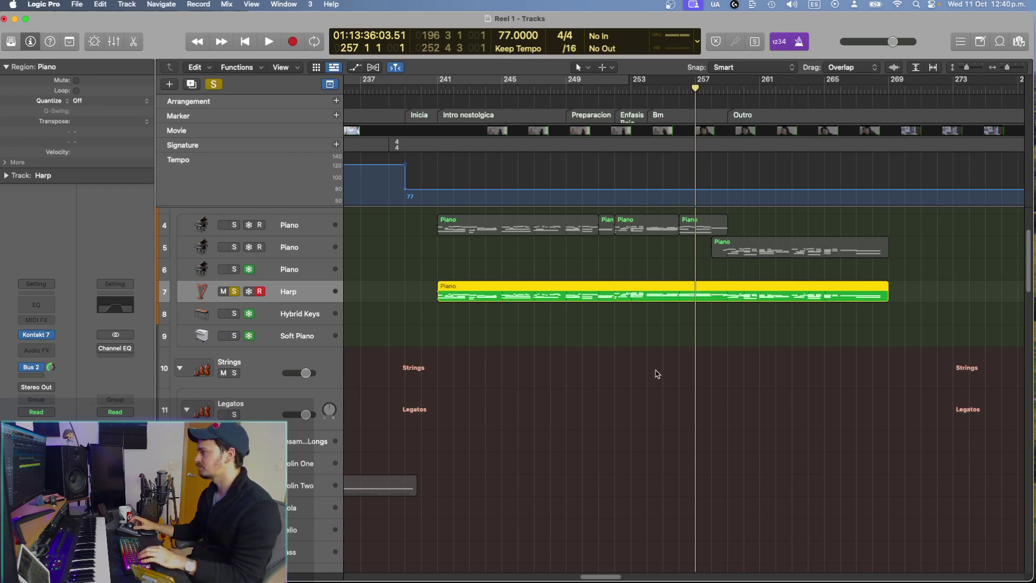
Step: Play the joined harp region from bar 241 with its notes open, and select the short high note at the end of bar 241
{"action": "key", "text": "space"}
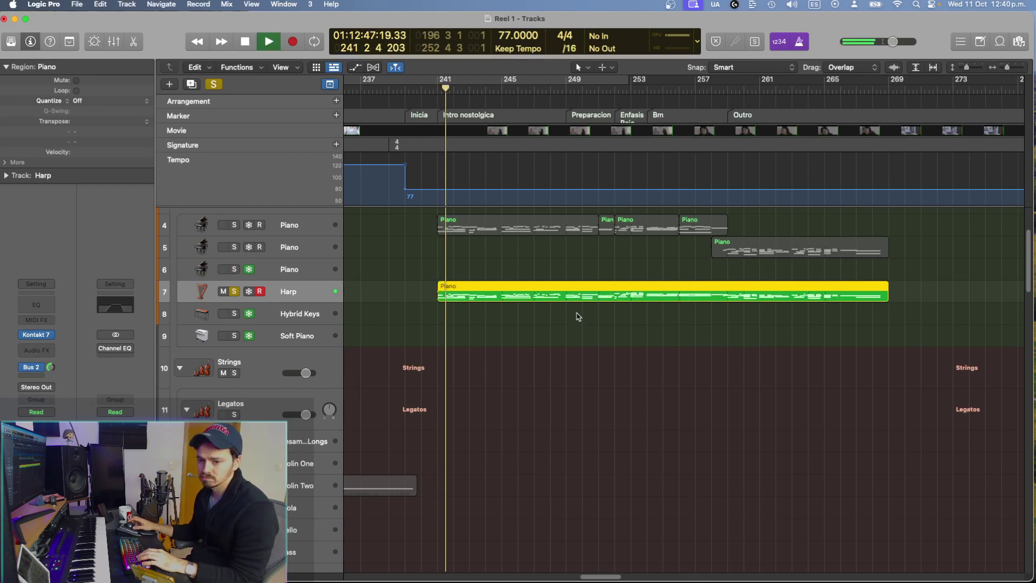
{"action": "double_click", "coordinate": [546, 299]}
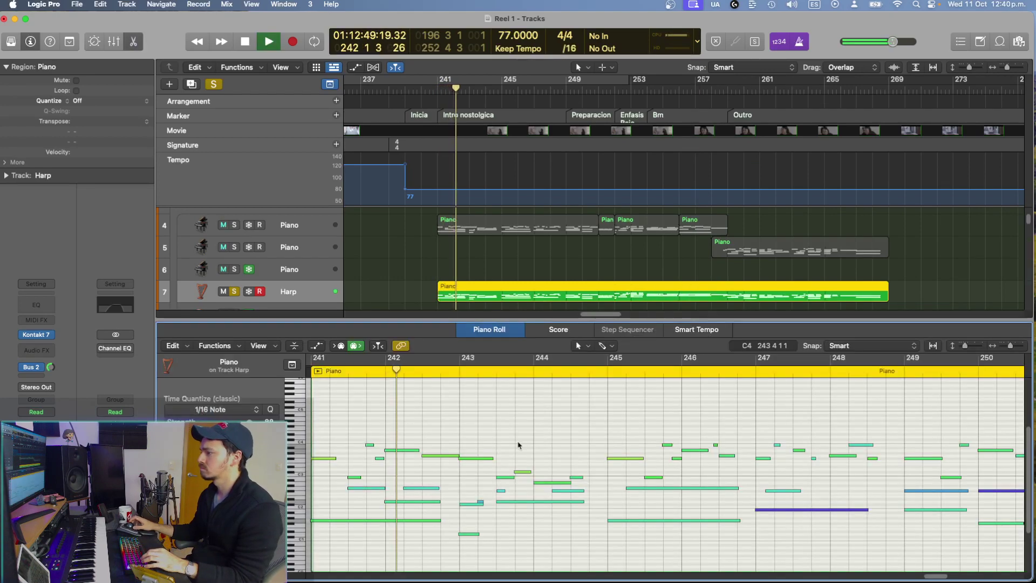
{"action": "scroll", "coordinate": [513, 436], "scroll_direction": "left", "scroll_amount": 3}
{"action": "key", "text": "space"}
{"action": "left_click", "coordinate": [496, 456]}
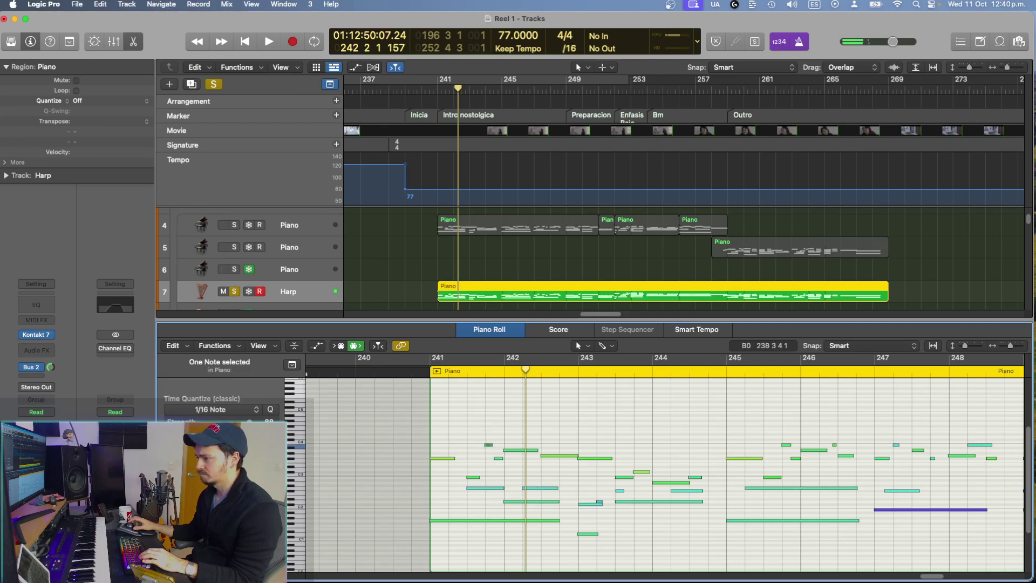
{"action": "key", "text": "space"}
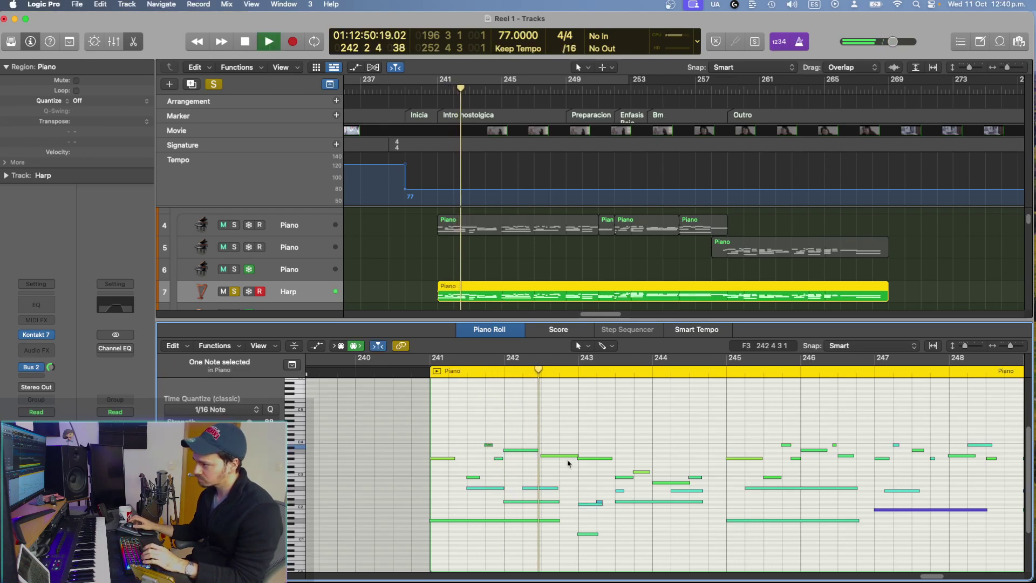
Step: Turn off the solo, play the harp together with the piano to about bar 245, and close the note editor
{"action": "key", "text": "s"}
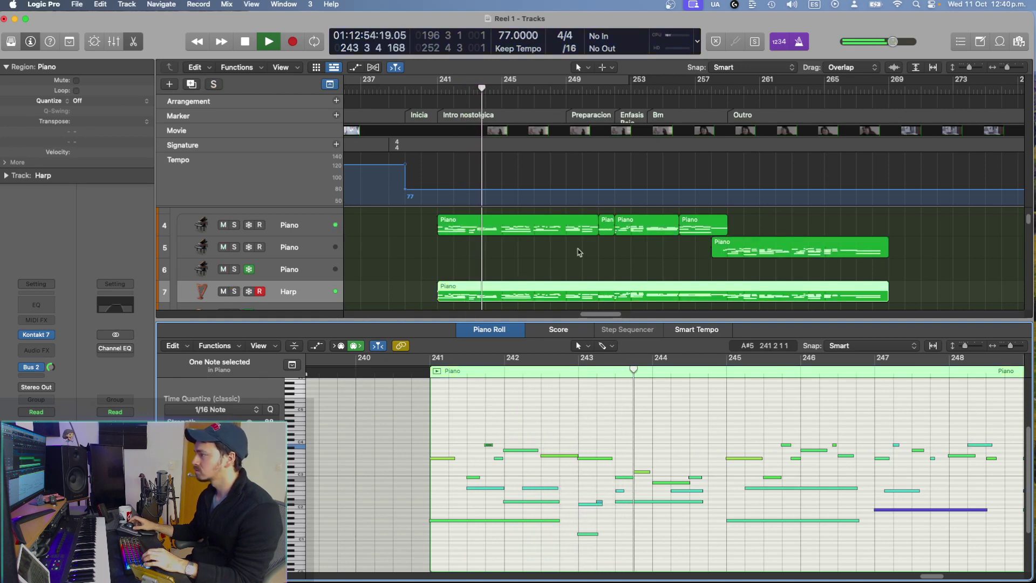
{"action": "left_click", "coordinate": [536, 227]}
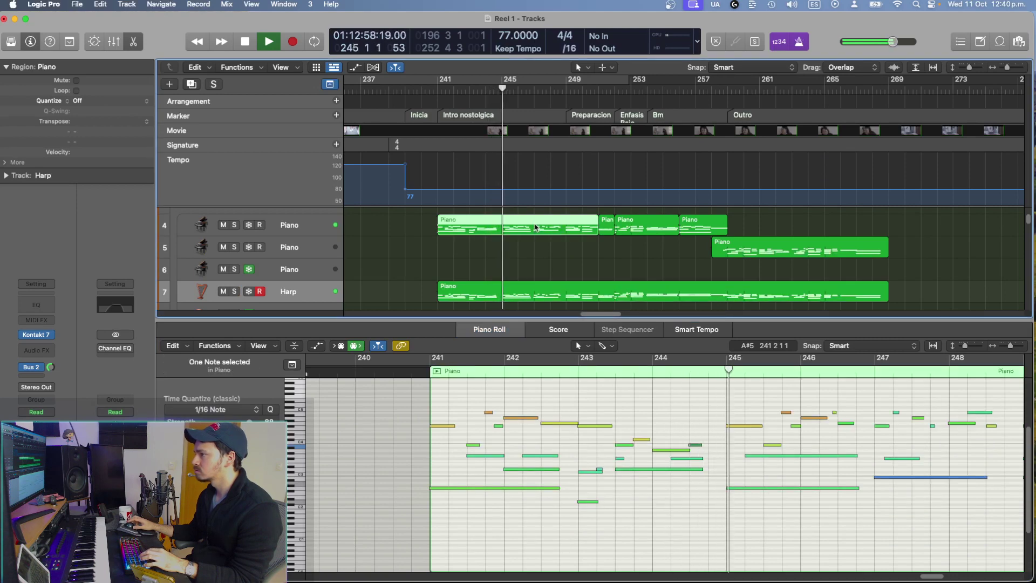
{"action": "scroll", "coordinate": [536, 227], "scroll_direction": "down", "scroll_amount": 3}
{"action": "scroll", "coordinate": [536, 227], "scroll_direction": "up", "scroll_amount": 1}
{"action": "key", "text": "space"}
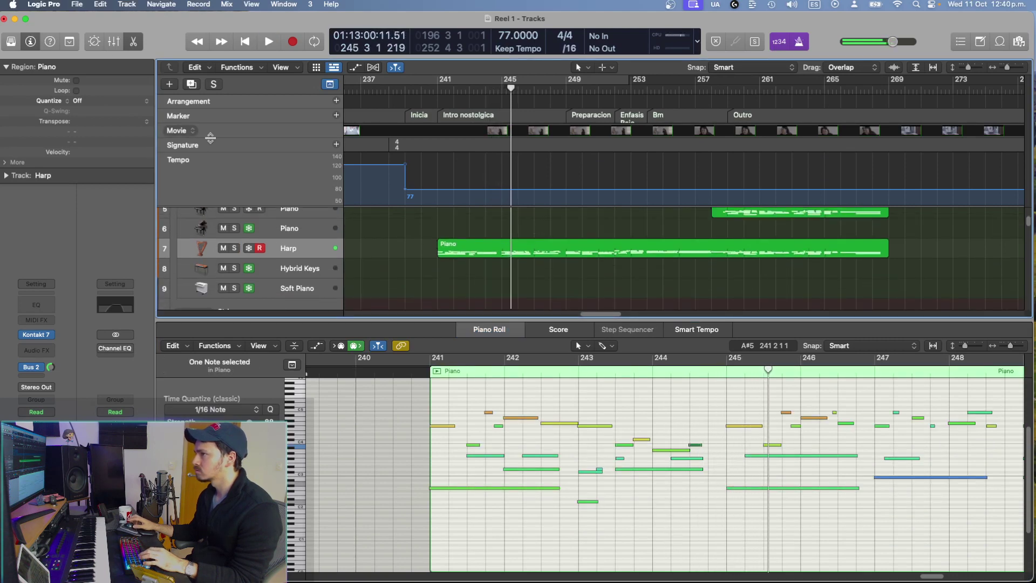
{"action": "left_click", "coordinate": [133, 43]}
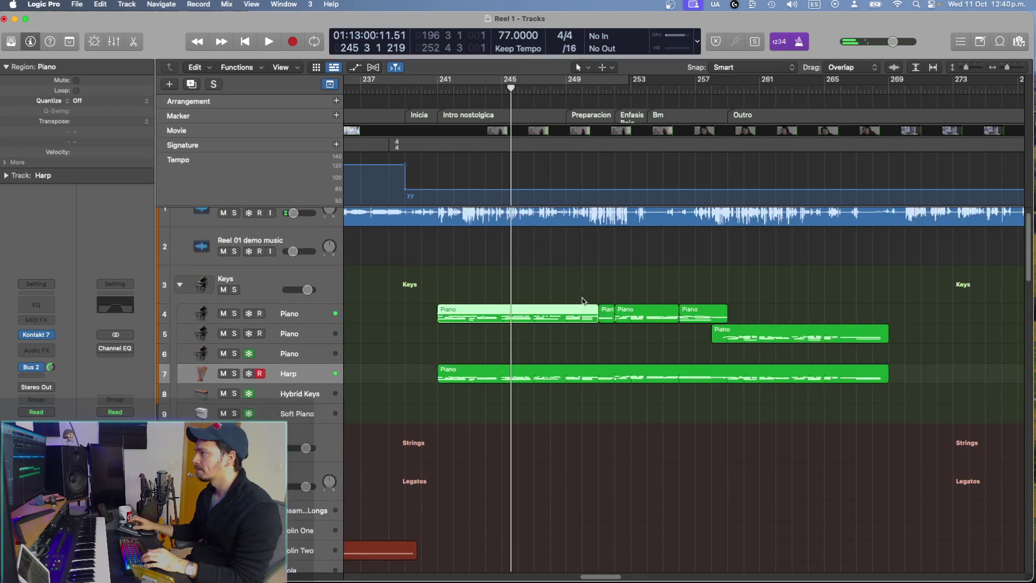
{"action": "left_click", "coordinate": [582, 301]}
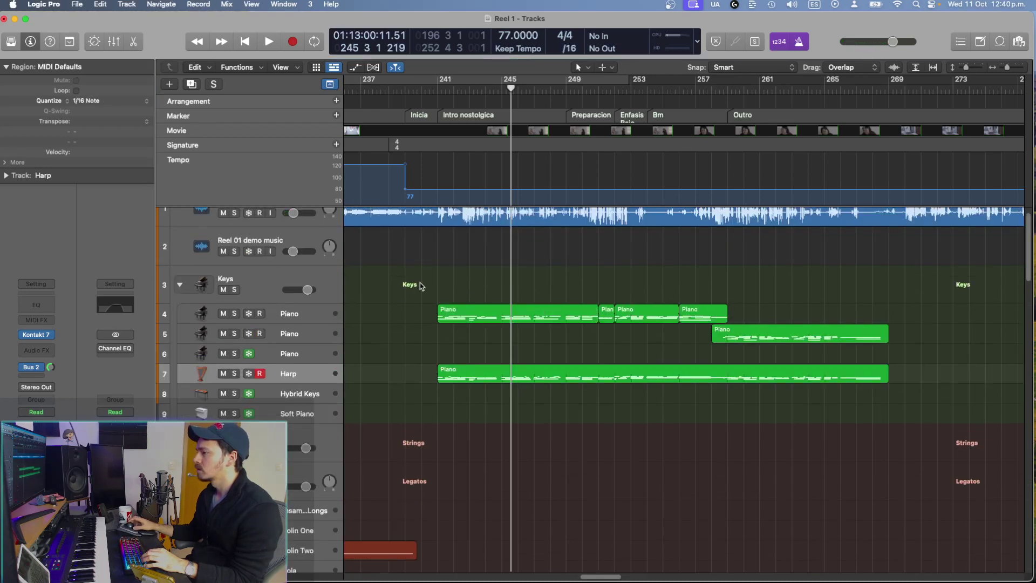
Step: Mute the two Piano tracks, play the harp without them from bar 245 to about bar 247, and unmute both tracks
{"action": "left_click_drag", "start_coordinate": [514, 290], "coordinate": [726, 330]}
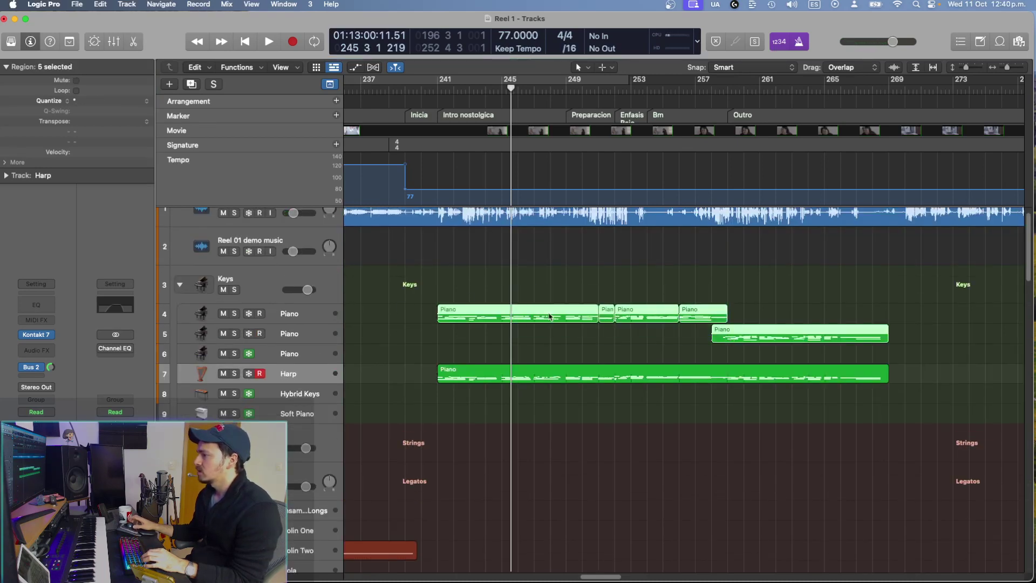
{"action": "left_click", "coordinate": [224, 315]}
{"action": "left_click", "coordinate": [223, 333]}
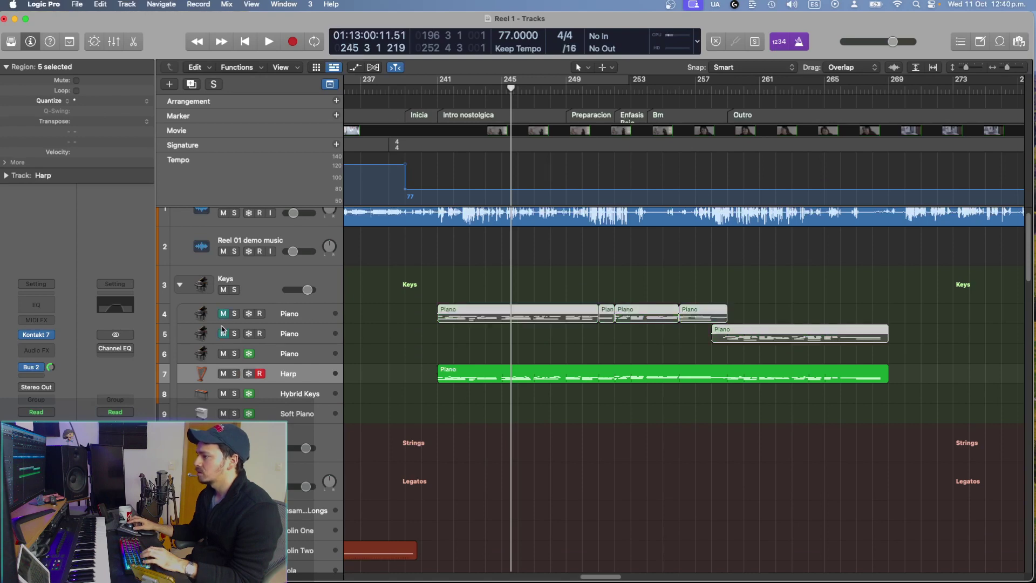
{"action": "key", "text": "space"}
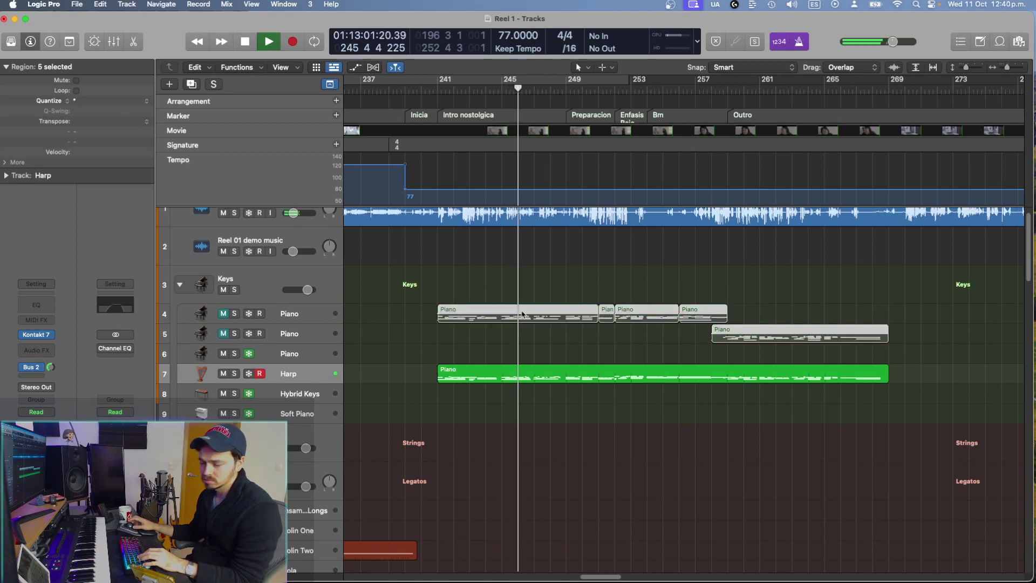
{"action": "left_click", "coordinate": [568, 407]}
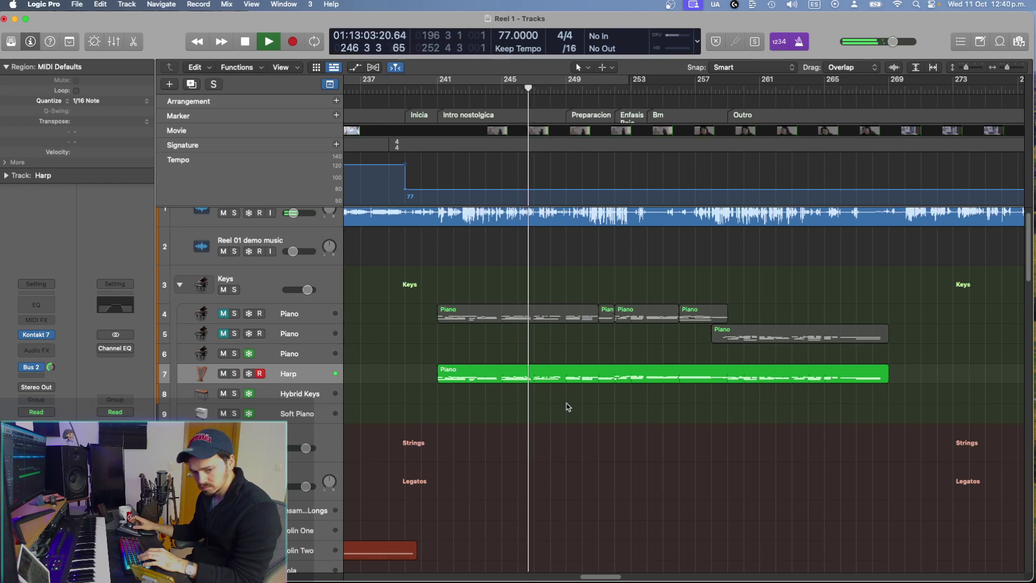
{"action": "key", "text": "space"}
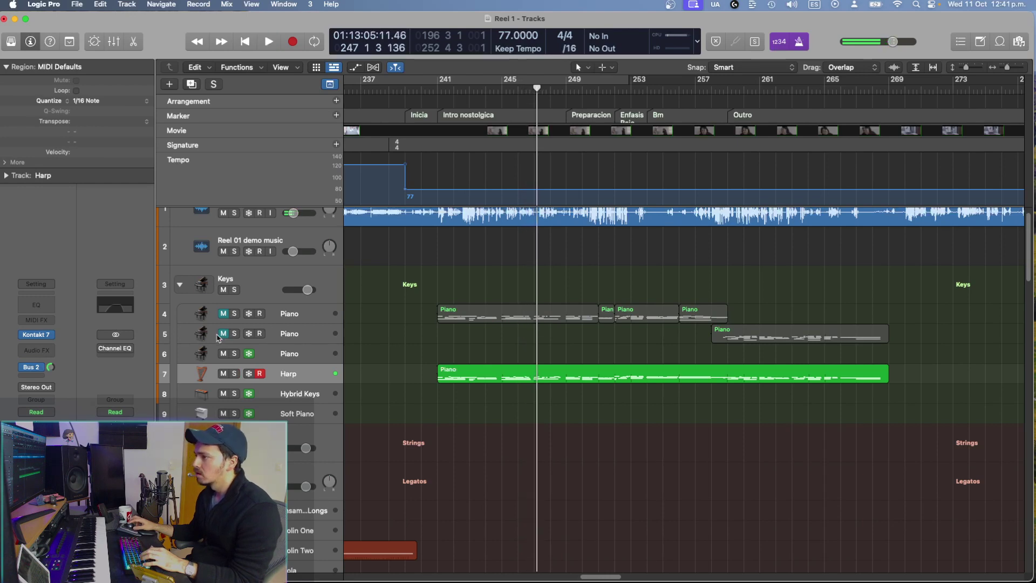
{"action": "left_click_drag", "start_coordinate": [223, 335], "coordinate": [224, 319]}
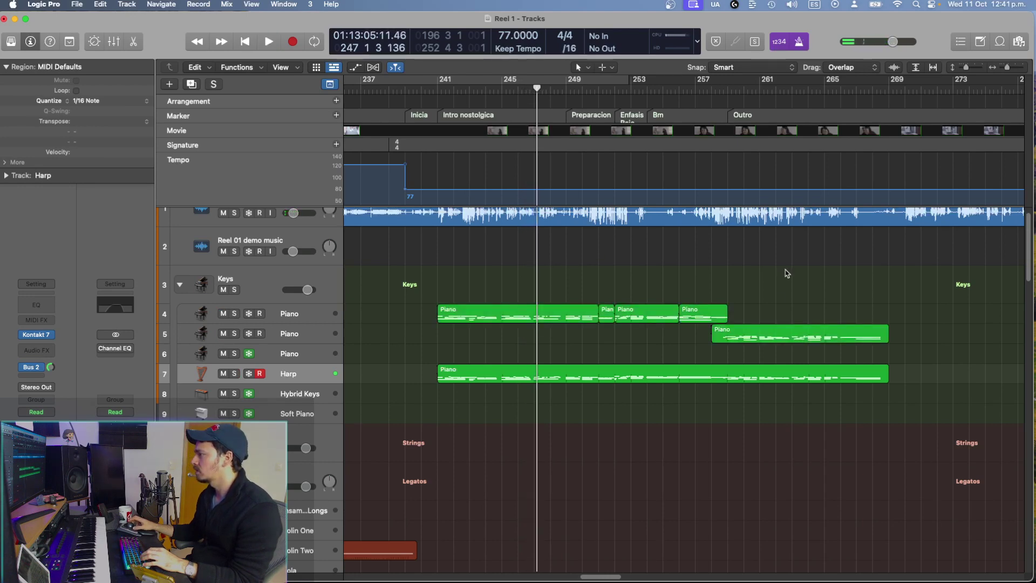
Step: Join the last regions of the two Piano tracks into one region from bar 256 to bar 269 on the first Piano track
{"action": "left_click_drag", "start_coordinate": [741, 318], "coordinate": [720, 330]}
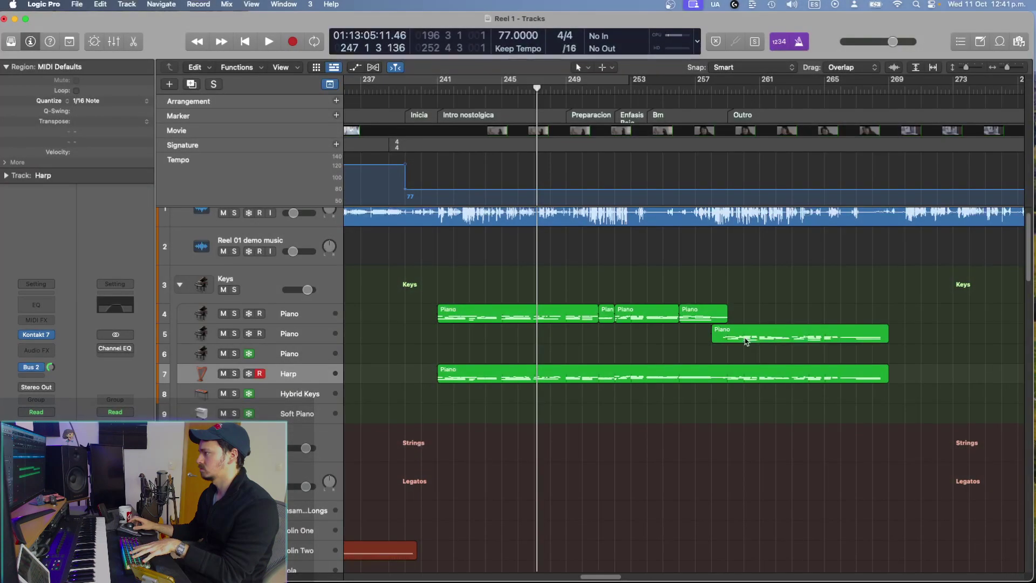
{"action": "left_click", "coordinate": [747, 339]}
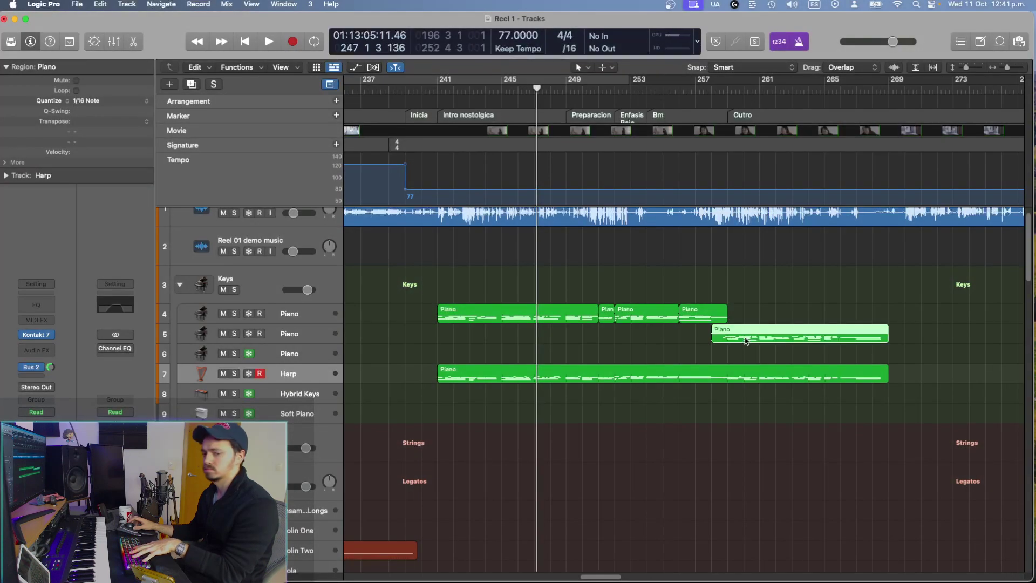
{"action": "left_click", "coordinate": [702, 317], "text": "shift"}
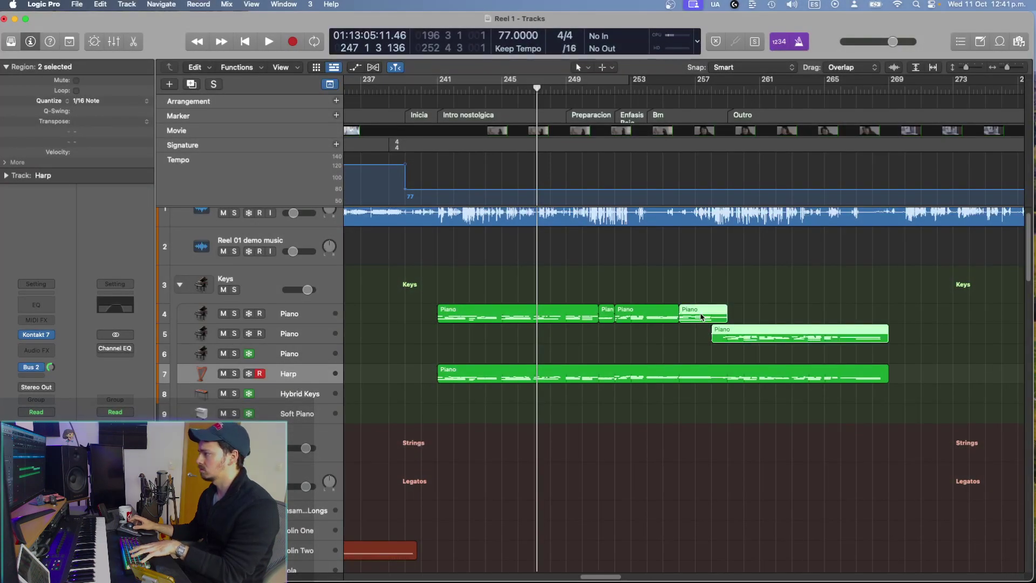
{"action": "left_click", "coordinate": [747, 303]}
{"action": "left_click", "coordinate": [747, 335]}
{"action": "left_click_drag", "start_coordinate": [746, 320], "coordinate": [746, 318]}
{"action": "left_click_drag", "start_coordinate": [745, 272], "coordinate": [537, 320]}
{"action": "key", "text": "super+j"}
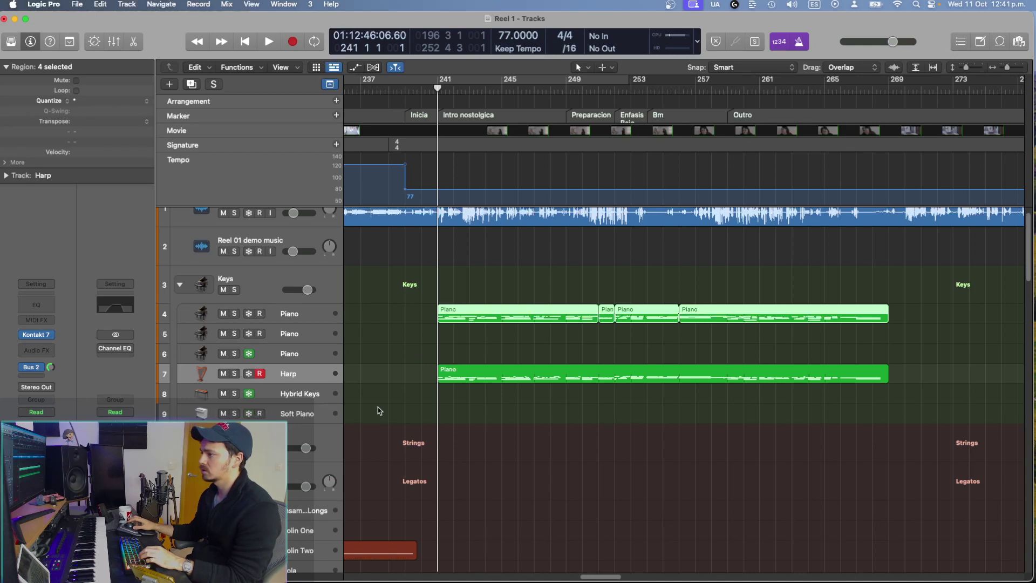
Step: Copy the first Piano track's four regions to the Soft Piano track, starting at bar 241
{"action": "left_click", "coordinate": [298, 414]}
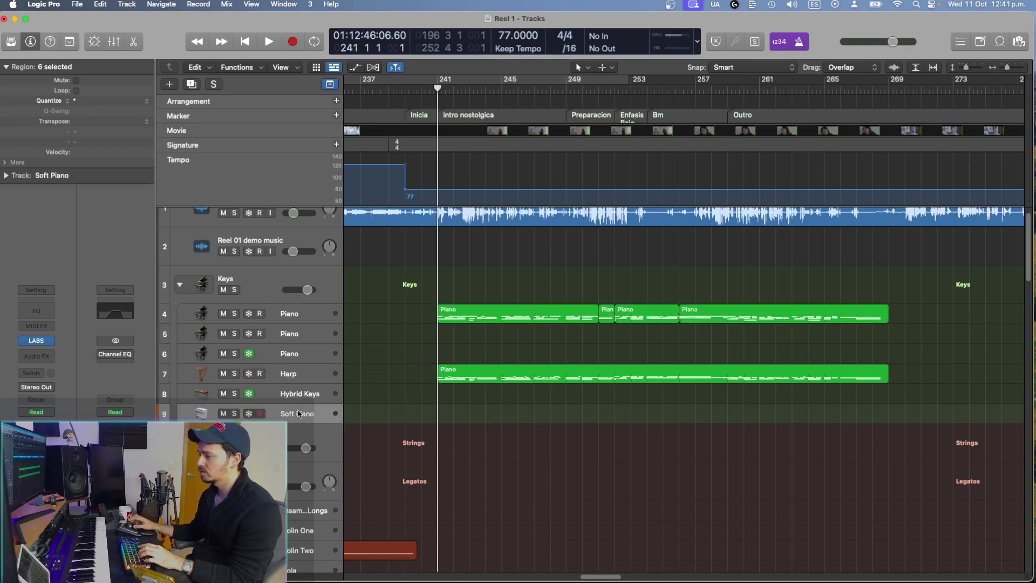
{"action": "key", "text": "s"}
{"action": "key", "text": "super+v"}
{"action": "key", "text": "s"}
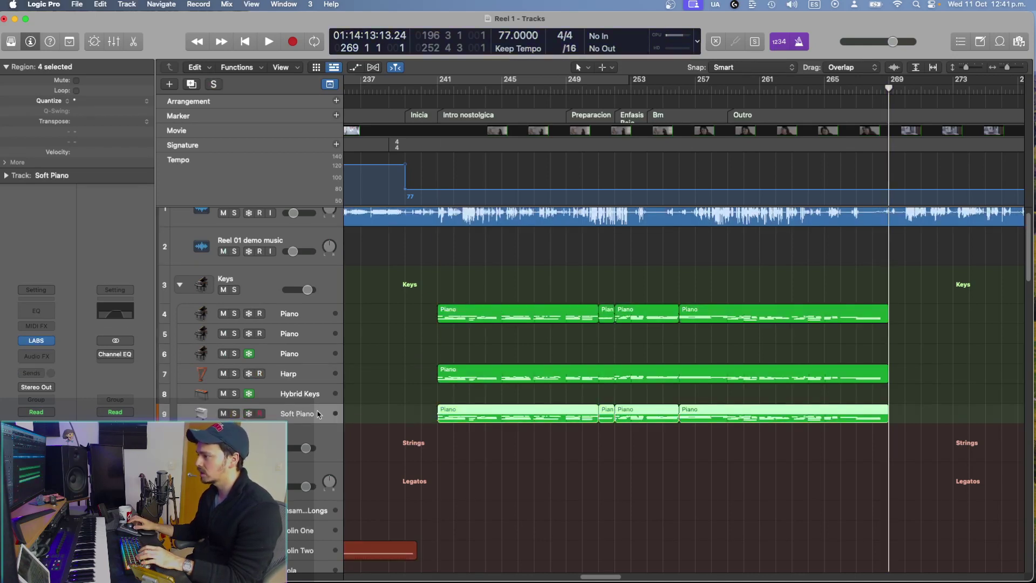
Step: Solo the Soft Piano track, play it from bar 241, and add the Harp track to the solo
{"action": "key", "text": "s"}
{"action": "key", "text": "shift+space"}
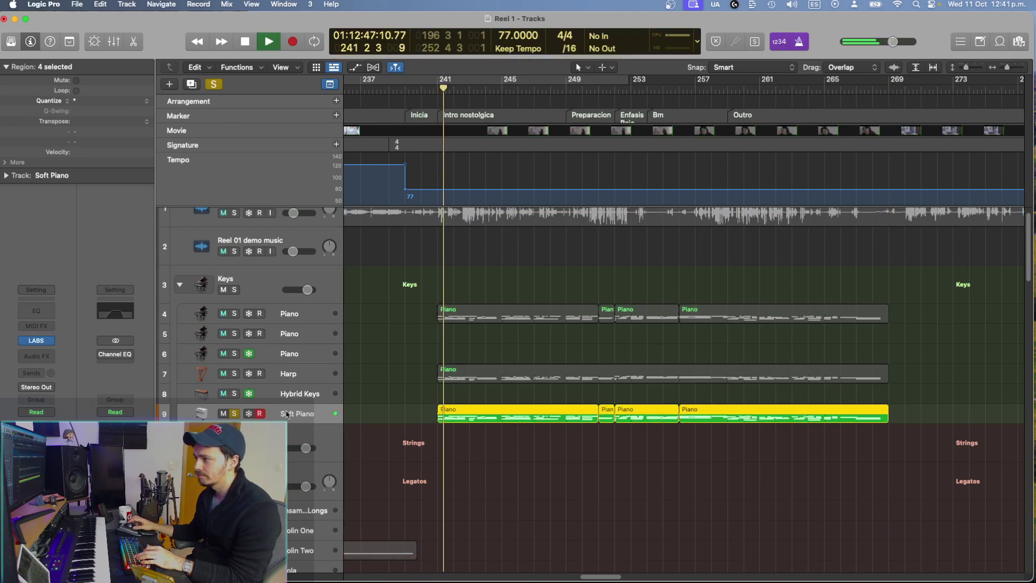
{"action": "key", "text": "super+Down"}
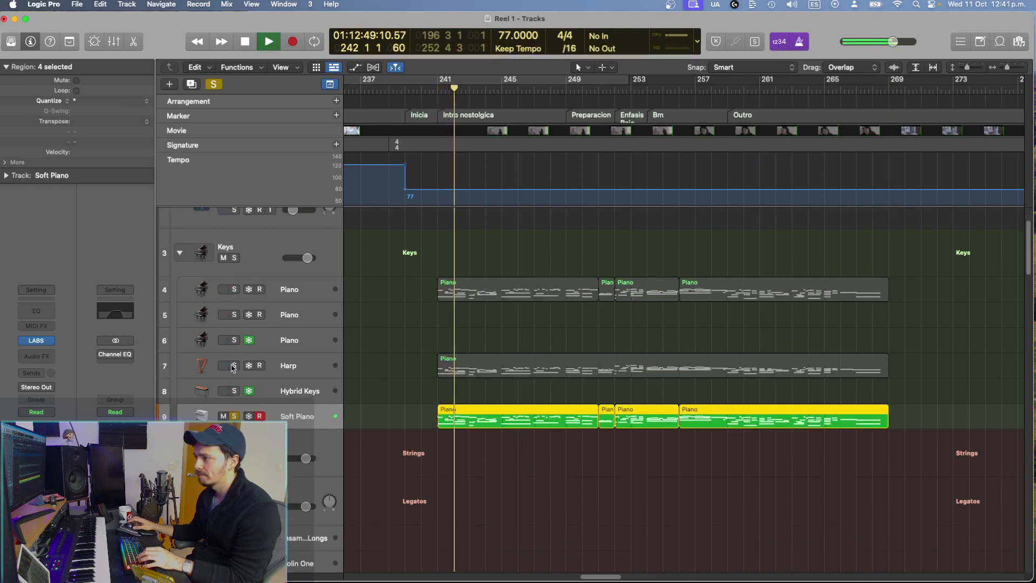
{"action": "left_click", "coordinate": [233, 365]}
{"action": "key", "text": "super+Down"}
{"action": "key", "text": "super+Down"}
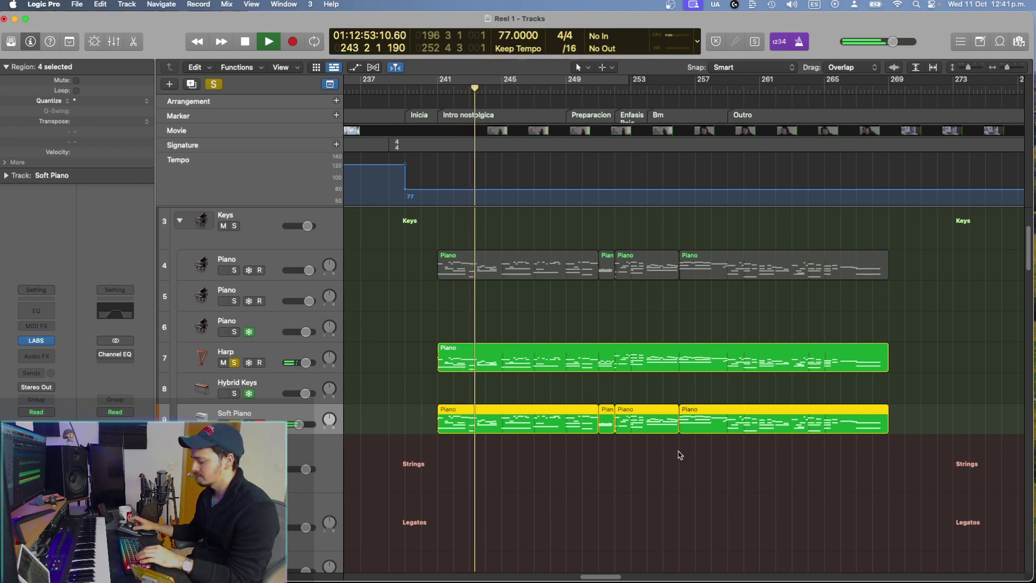
Step: Join the Soft Piano regions into one, open its notes, and lower the velocity of all of them
{"action": "key", "text": "super+j"}
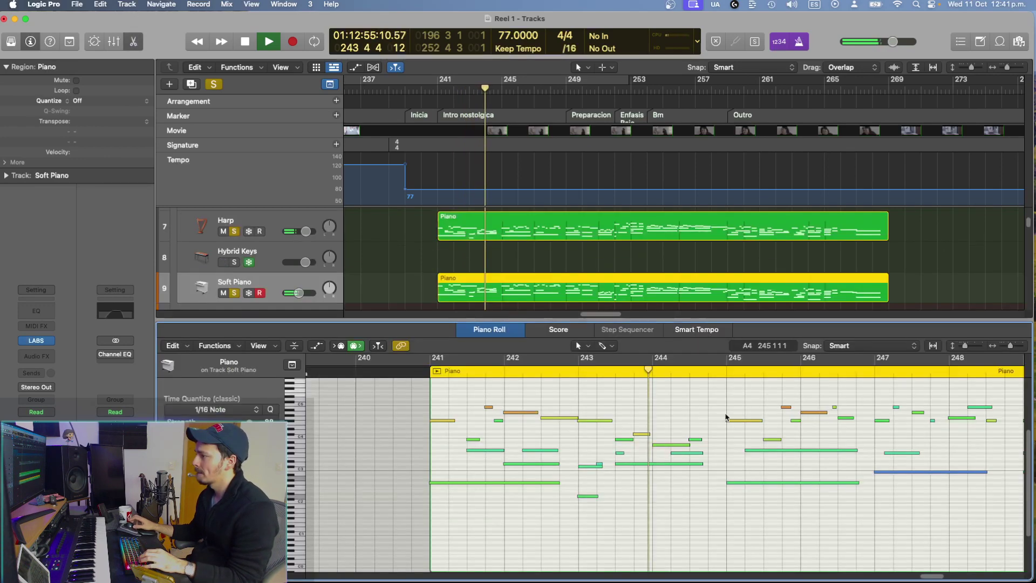
{"action": "key", "text": "p"}
{"action": "key", "text": "super+a"}
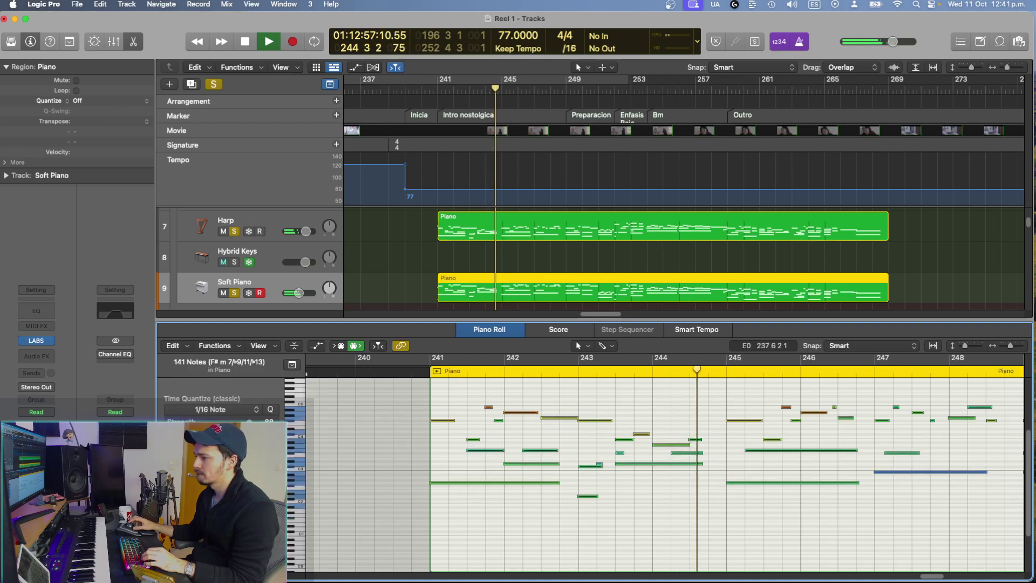
Step: Select the high notes of the Soft Piano region from bar 241 to bar 253 and lower their velocity further
{"action": "left_click", "coordinate": [567, 527]}
{"action": "key", "text": "super+Left"}
{"action": "key", "text": "super+Left"}
{"action": "key", "text": "super+Left"}
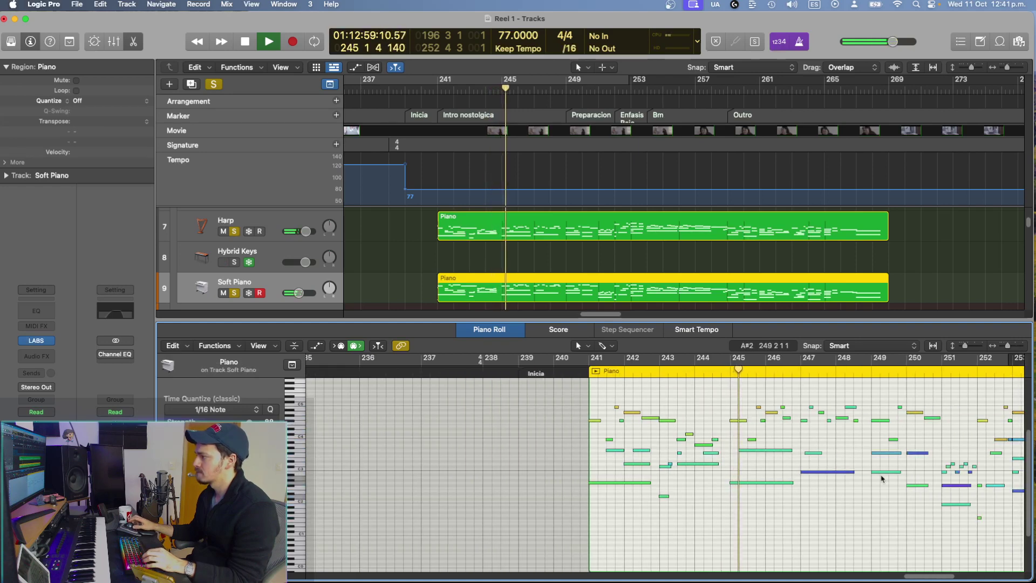
{"action": "scroll", "coordinate": [894, 474], "scroll_direction": "right", "scroll_amount": 5}
{"action": "key", "text": "super+Left"}
{"action": "key", "text": "super+Left"}
{"action": "scroll", "coordinate": [894, 474], "scroll_direction": "right", "scroll_amount": 3}
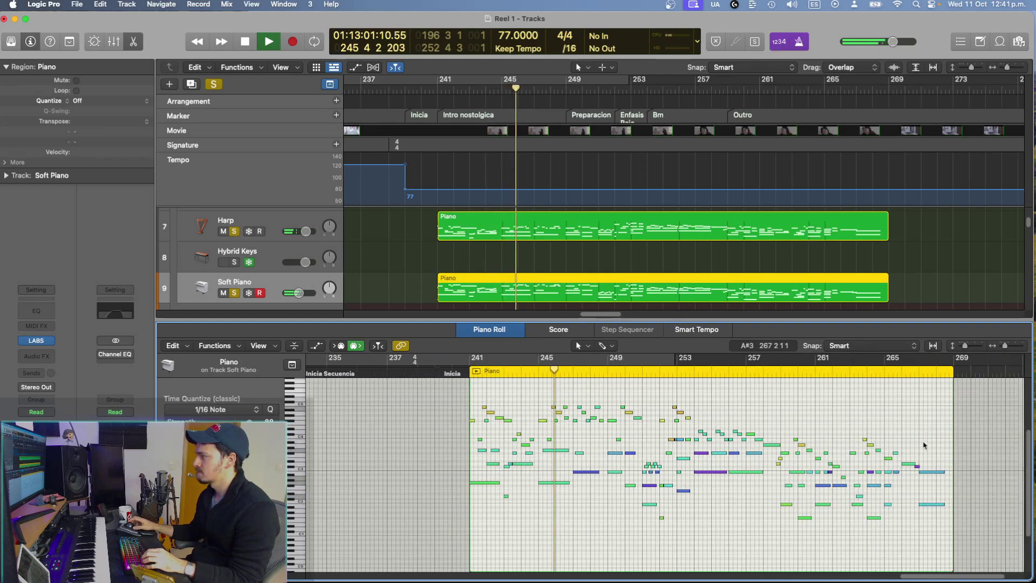
{"action": "left_click_drag", "start_coordinate": [918, 445], "coordinate": [703, 399]}
{"action": "left_click_drag", "start_coordinate": [748, 424], "coordinate": [417, 395]}
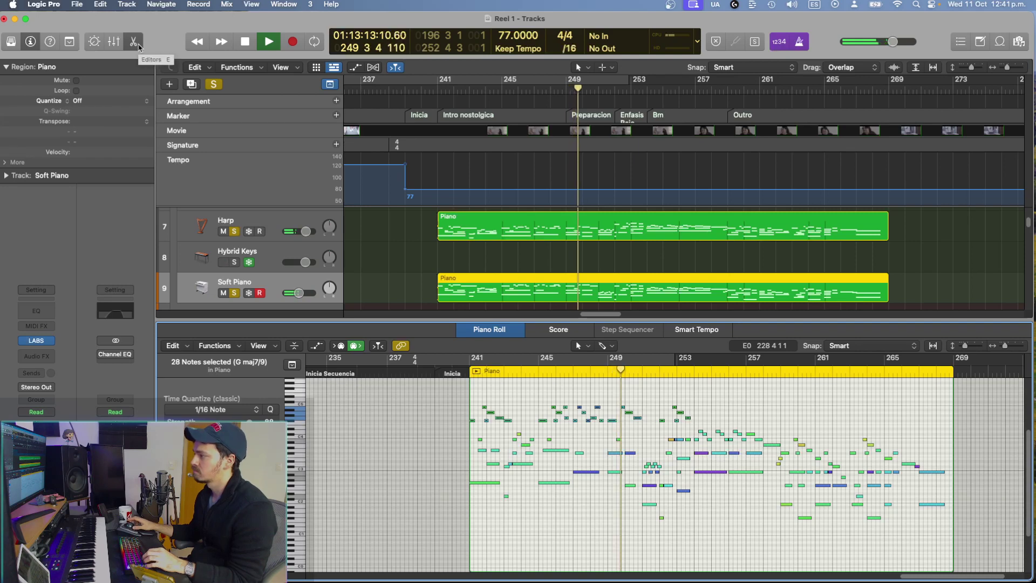
{"action": "scroll", "coordinate": [451, 472], "scroll_direction": "up", "scroll_amount": 3}
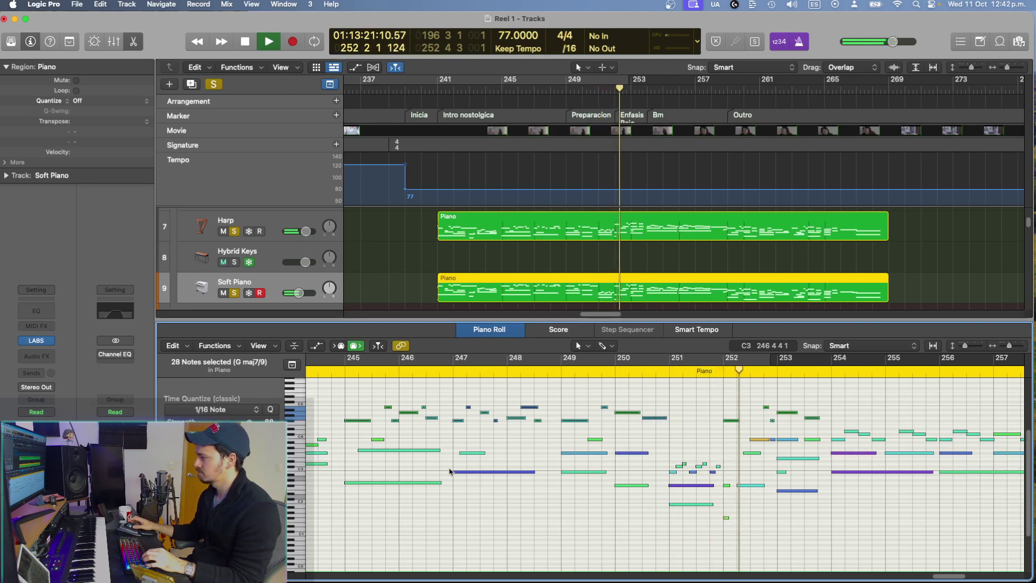
Step: Transpose the harp region's notes from bar 252 to about bar 258 down one octave and play the passage from bar 252
{"action": "left_click", "coordinate": [664, 229]}
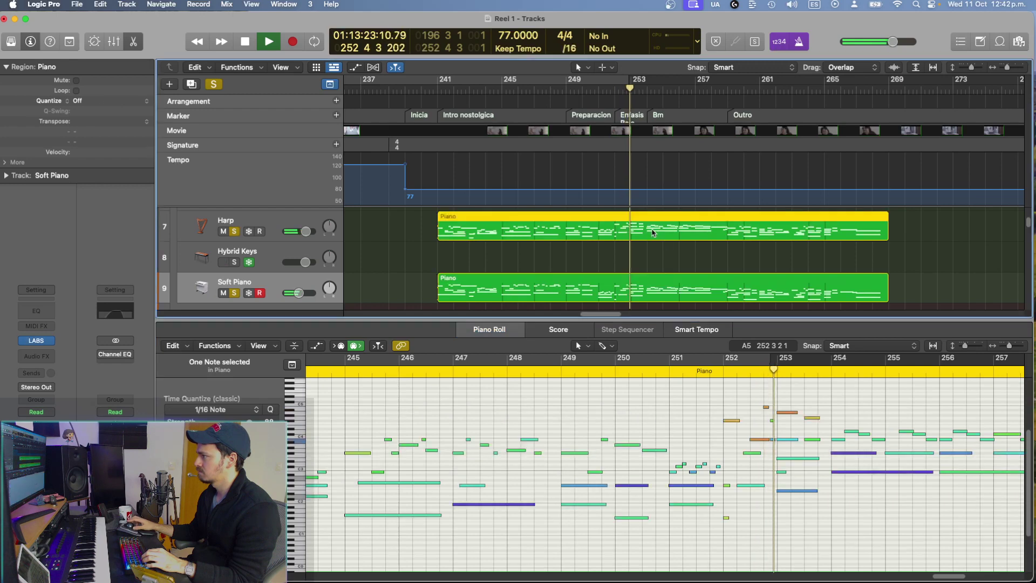
{"action": "scroll", "coordinate": [712, 446], "scroll_direction": "right", "scroll_amount": 3}
{"action": "scroll", "coordinate": [711, 447], "scroll_direction": "down", "scroll_amount": 3}
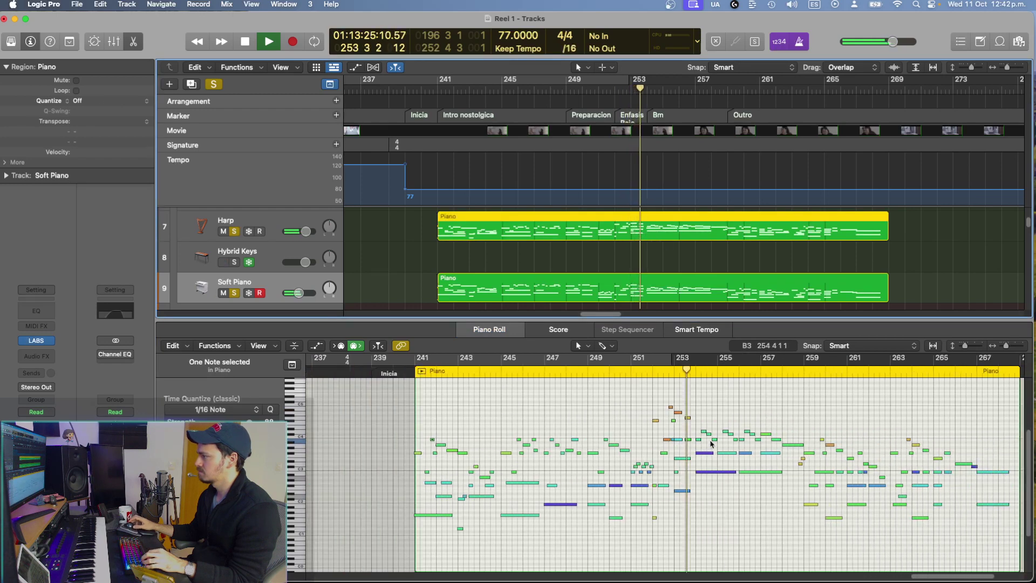
{"action": "left_click_drag", "start_coordinate": [658, 387], "coordinate": [792, 539]}
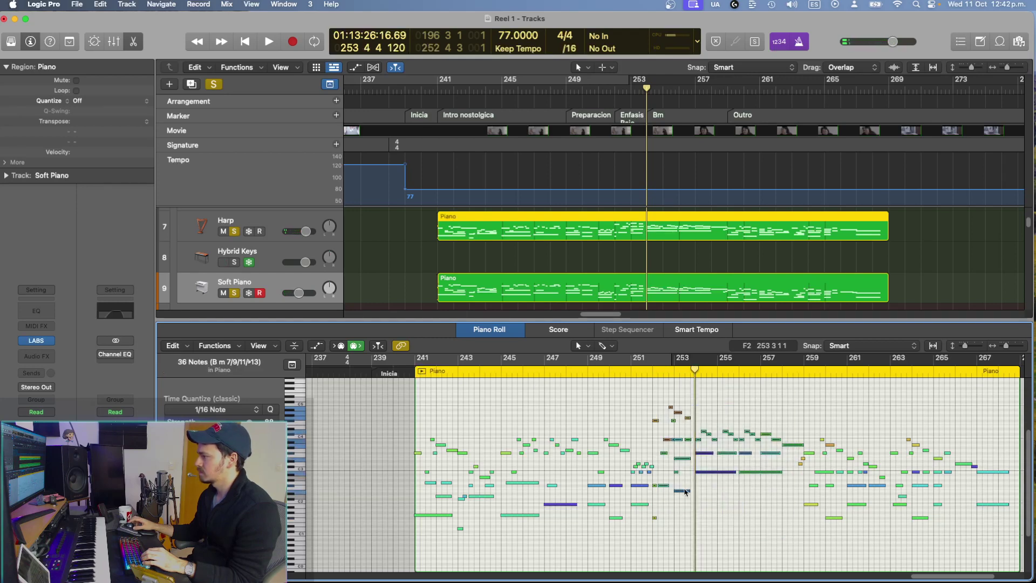
{"action": "left_click_drag", "start_coordinate": [685, 493], "coordinate": [688, 528]}
{"action": "key", "text": "space"}
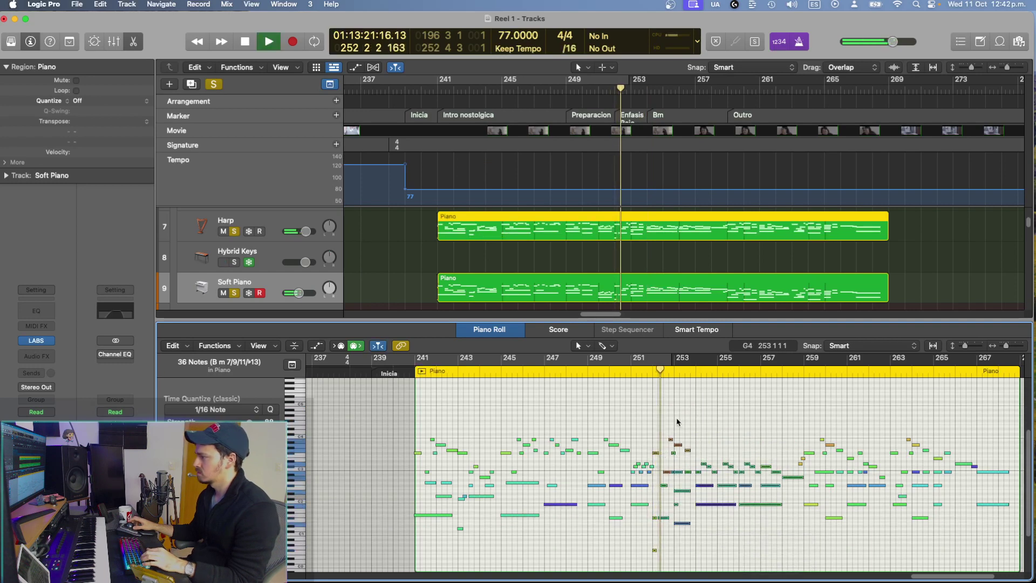
Step: Lower the velocity of the five loudest upper harp notes in bars 252 and 253
{"action": "left_click", "coordinate": [677, 422]}
{"action": "key", "text": "super+Right"}
{"action": "key", "text": "super+Right"}
{"action": "key", "text": "super+Right"}
{"action": "key", "text": "super+Right"}
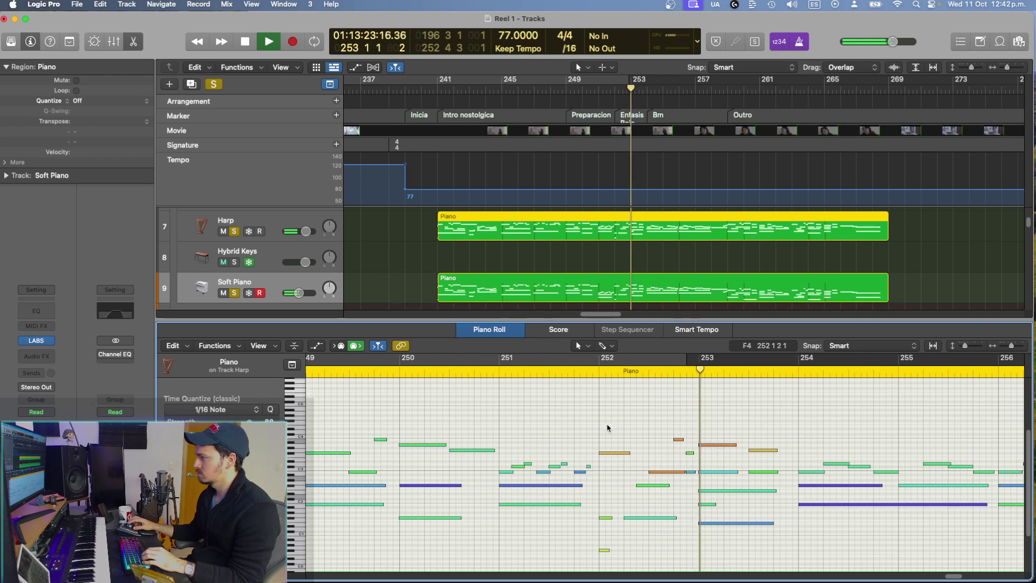
{"action": "left_click_drag", "start_coordinate": [607, 428], "coordinate": [667, 477]}
{"action": "left_click_drag", "start_coordinate": [677, 420], "coordinate": [758, 467]}
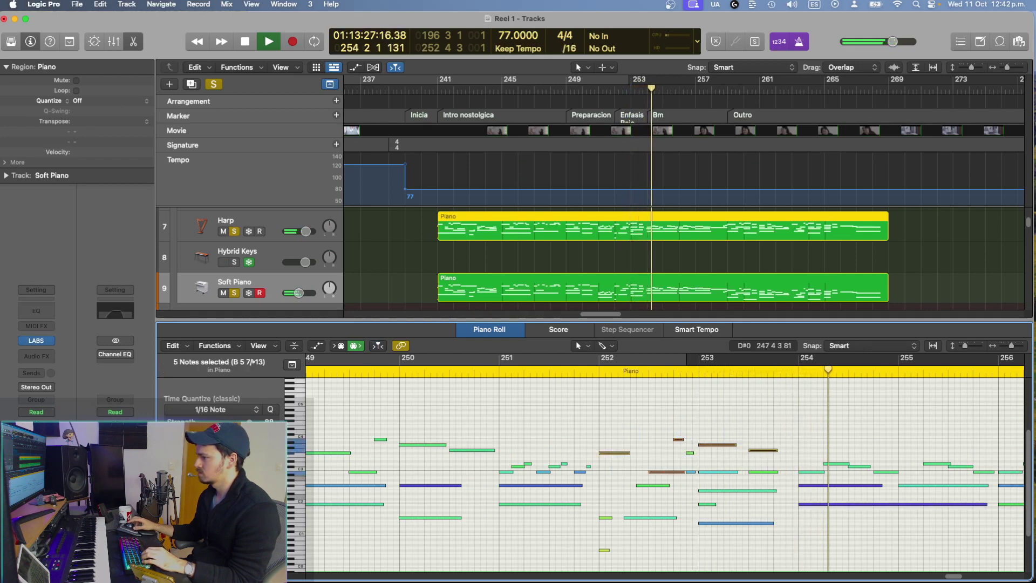
{"action": "left_click_drag", "start_coordinate": [190, 558], "coordinate": [176, 558]}
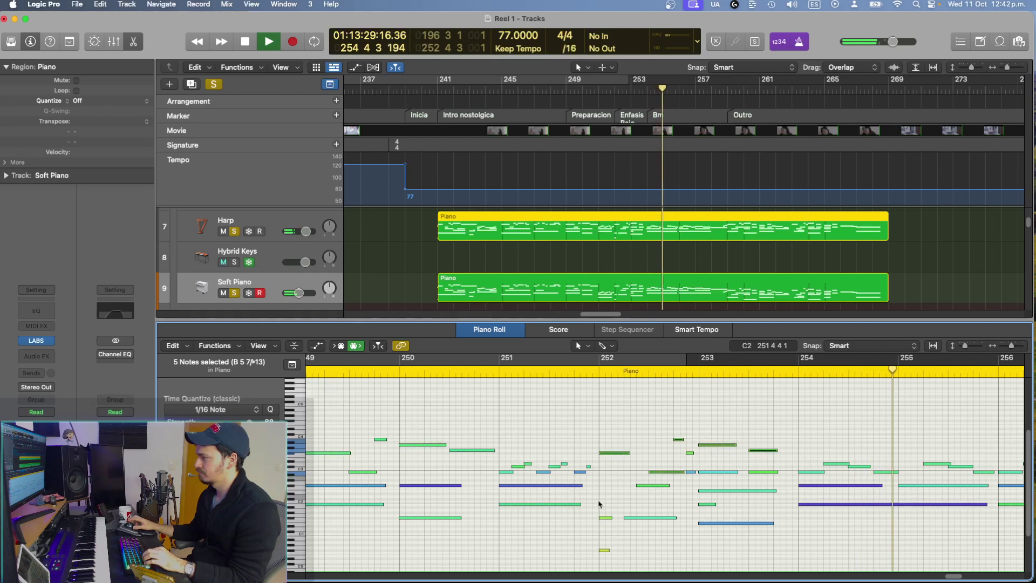
{"action": "scroll", "coordinate": [676, 495], "scroll_direction": "down", "scroll_amount": 3}
{"action": "scroll", "coordinate": [675, 523], "scroll_direction": "right", "scroll_amount": 5}
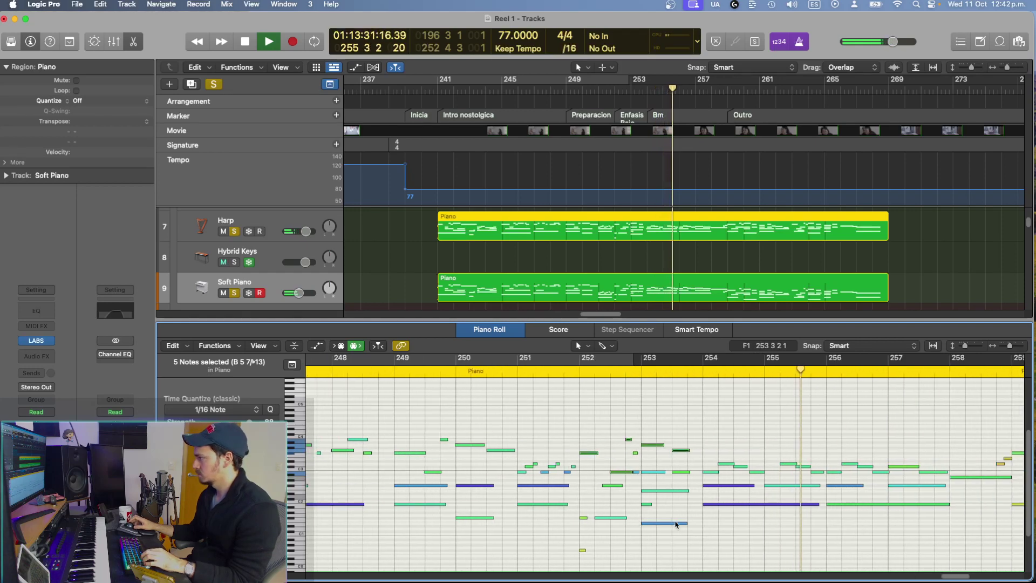
{"action": "scroll", "coordinate": [676, 524], "scroll_direction": "down", "scroll_amount": 2}
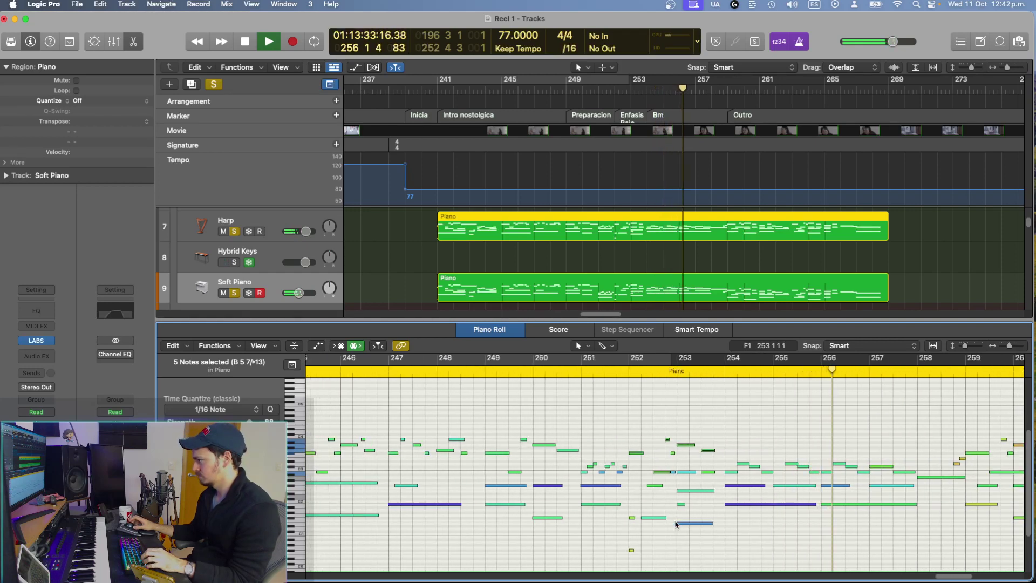
Step: Turn off the solo on the Soft Piano and Harp tracks and play the full arrangement to about bar 259
{"action": "left_click", "coordinate": [234, 293]}
{"action": "left_click", "coordinate": [234, 231]}
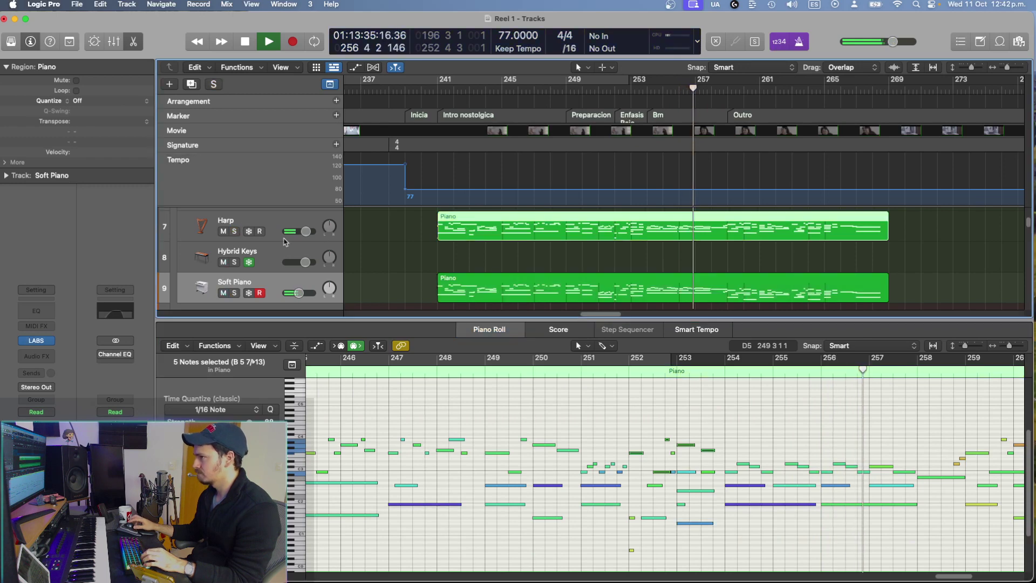
{"action": "scroll", "coordinate": [754, 371], "scroll_direction": "down", "scroll_amount": 1}
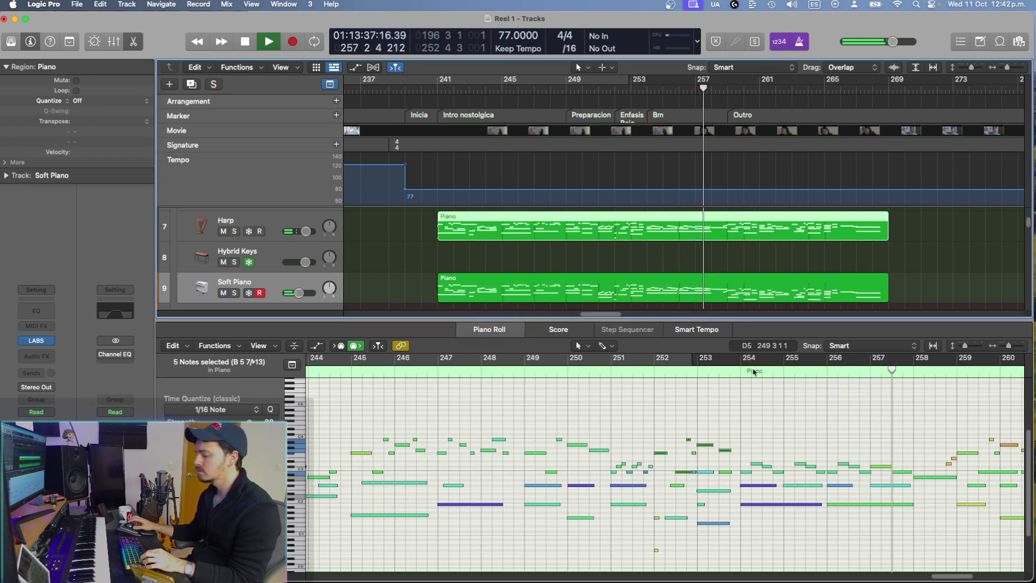
{"action": "scroll", "coordinate": [753, 372], "scroll_direction": "right", "scroll_amount": 1}
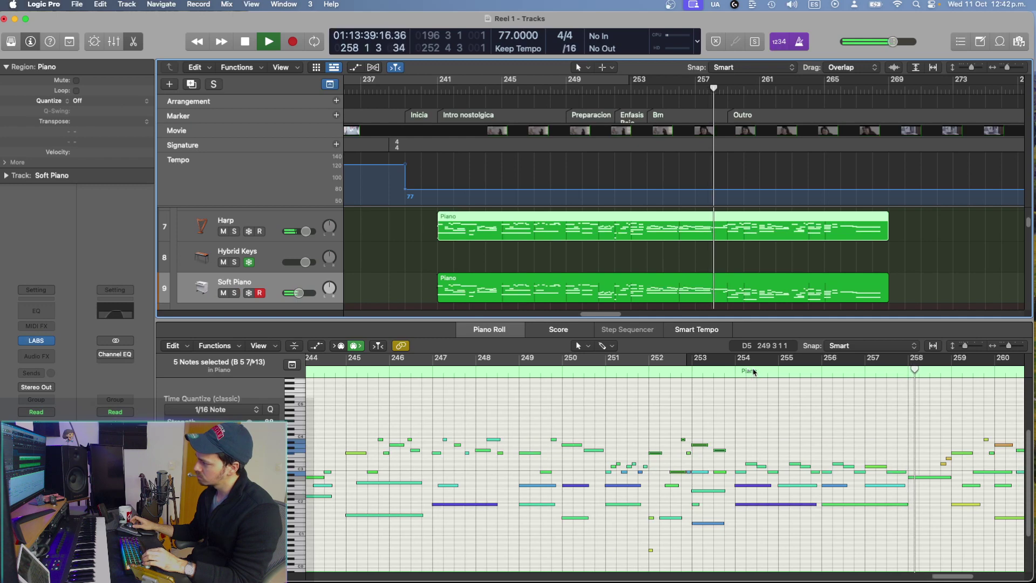
{"action": "scroll", "coordinate": [754, 371], "scroll_direction": "right", "scroll_amount": 3}
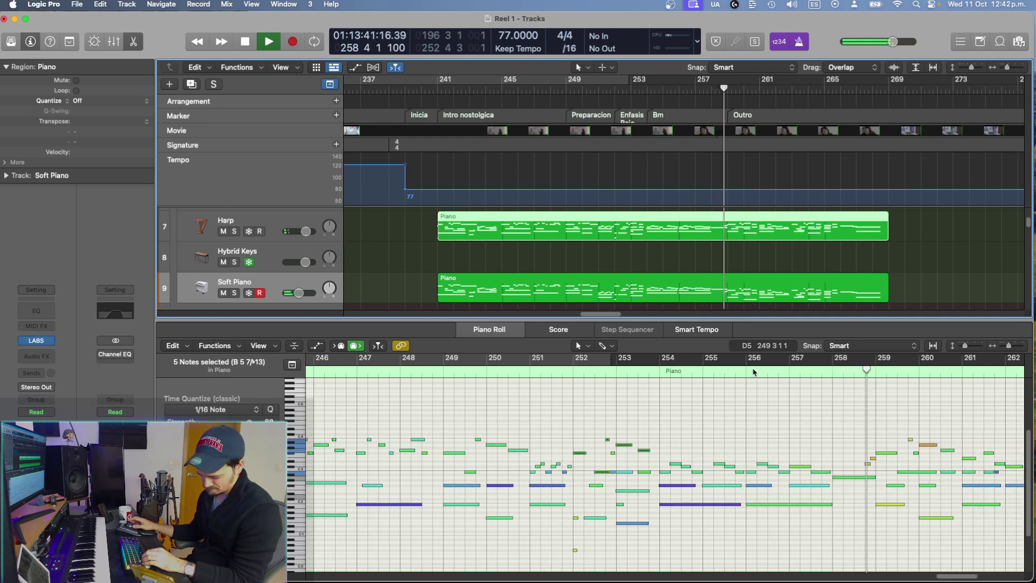
{"action": "scroll", "coordinate": [930, 361], "scroll_direction": "right", "scroll_amount": 1}
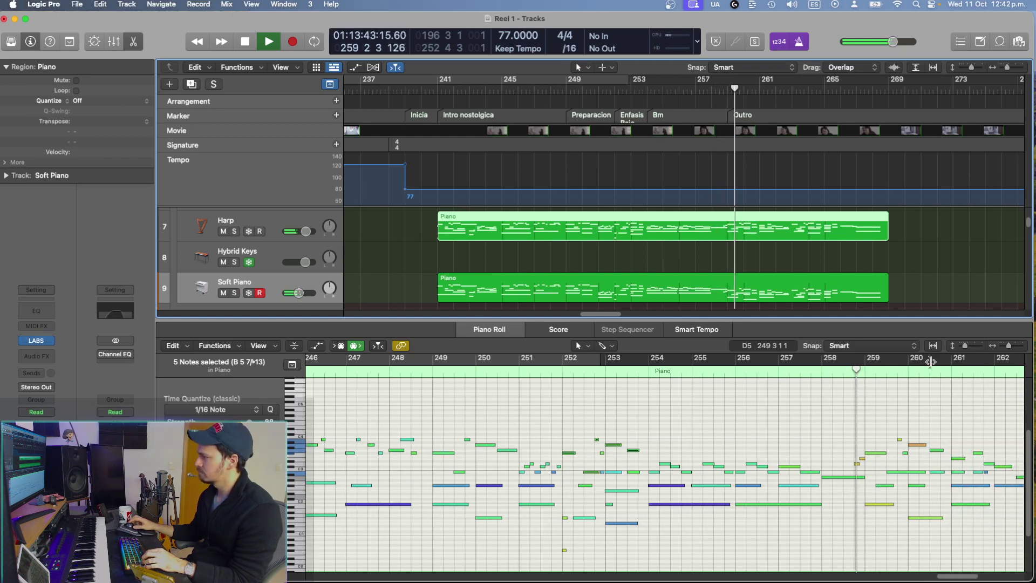
Step: Lower the velocity of the three loudest upper harp notes between bars 258 and 260 during playback
{"action": "scroll", "coordinate": [930, 361], "scroll_direction": "right", "scroll_amount": 3}
{"action": "scroll", "coordinate": [681, 491], "scroll_direction": "right", "scroll_amount": 3}
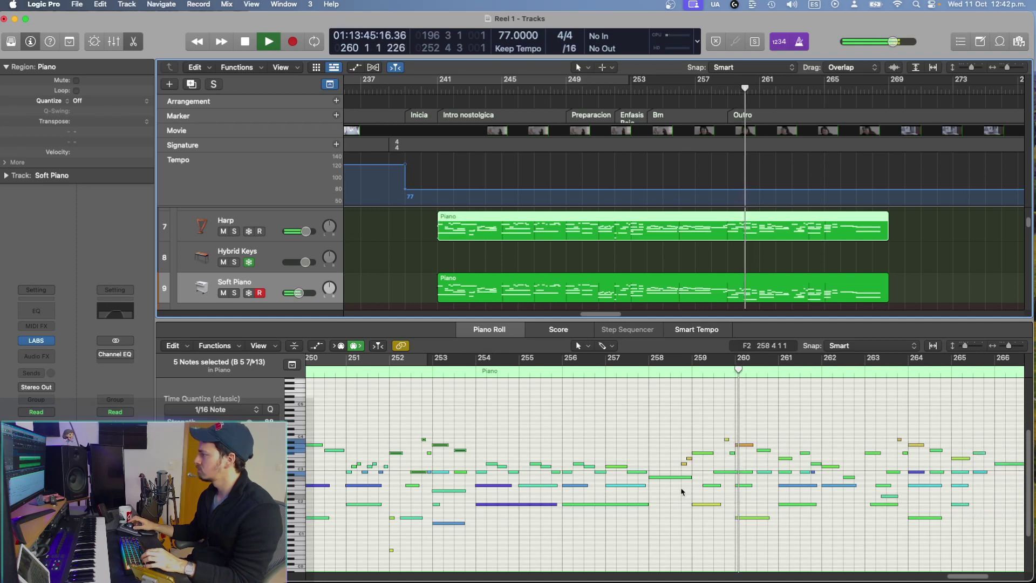
{"action": "left_click_drag", "start_coordinate": [695, 470], "coordinate": [682, 457]}
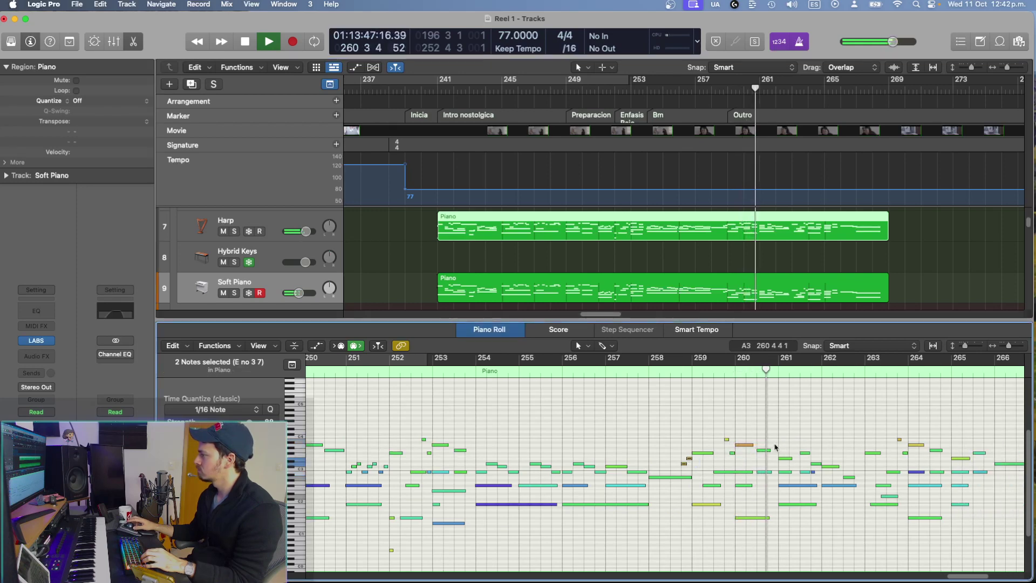
{"action": "left_click", "coordinate": [741, 445], "text": "shift"}
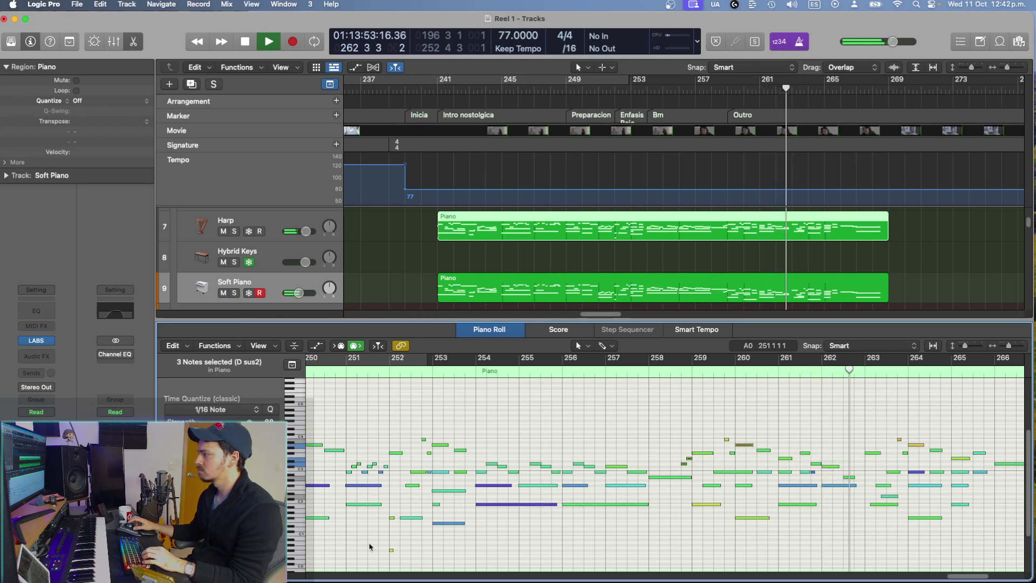
Step: Lower the velocity of the two loud high harp notes around bars 263 and 264, then stop playback near bar 267
{"action": "scroll", "coordinate": [688, 500], "scroll_direction": "right", "scroll_amount": 4}
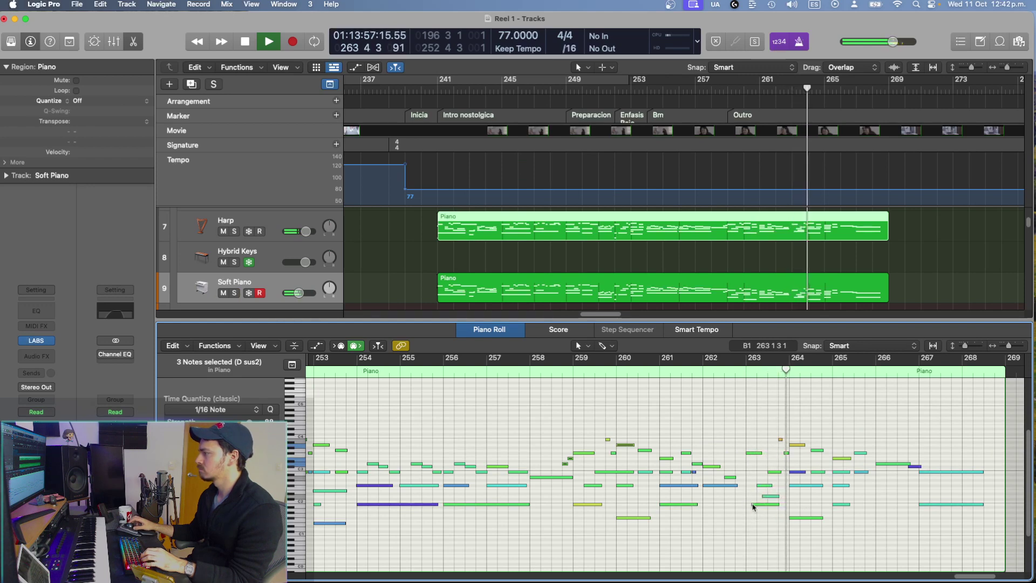
{"action": "left_click", "coordinate": [754, 506]}
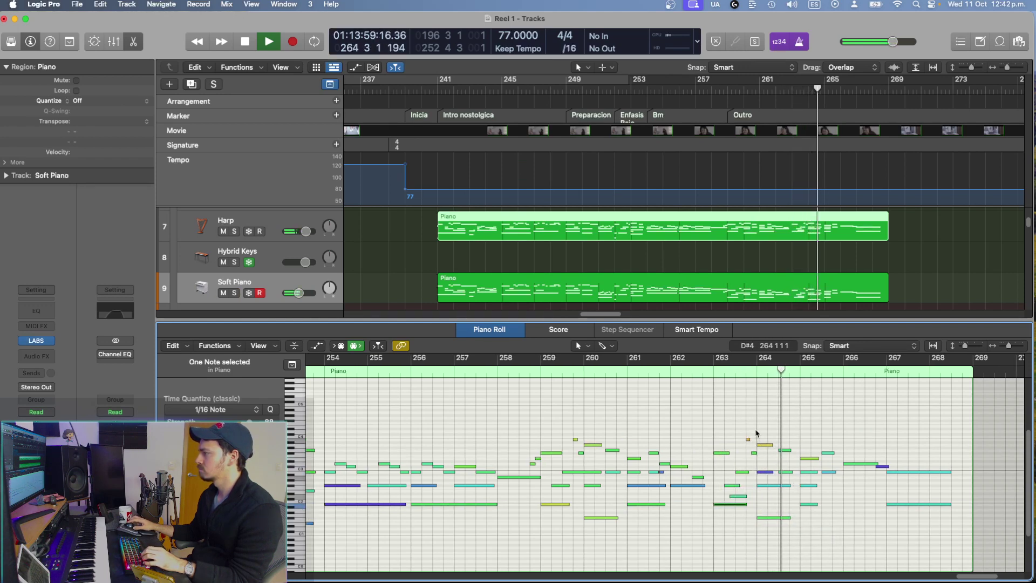
{"action": "left_click_drag", "start_coordinate": [740, 430], "coordinate": [768, 448]}
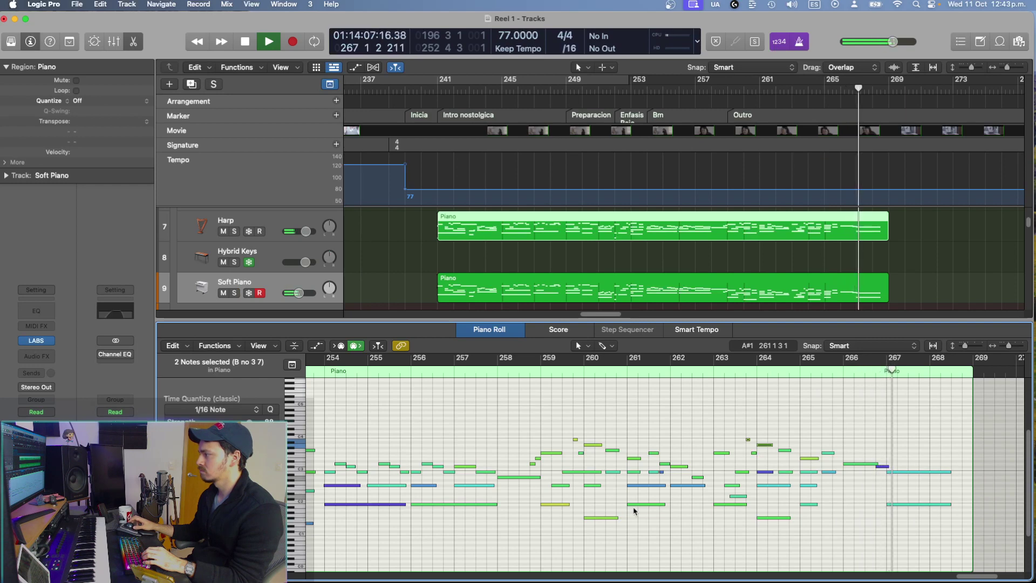
{"action": "left_click", "coordinate": [912, 496]}
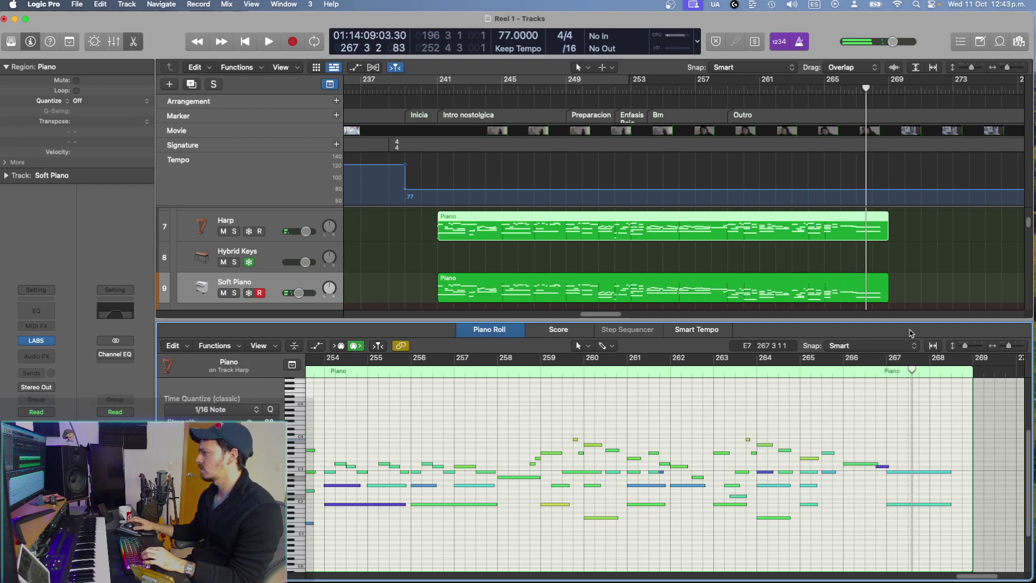
Step: Clear the final sustained low note at bar 267 from the bass of the Harp and Soft Piano regions and play the ending
{"action": "left_click", "coordinate": [875, 282], "text": "shift"}
{"action": "left_click", "coordinate": [911, 503]}
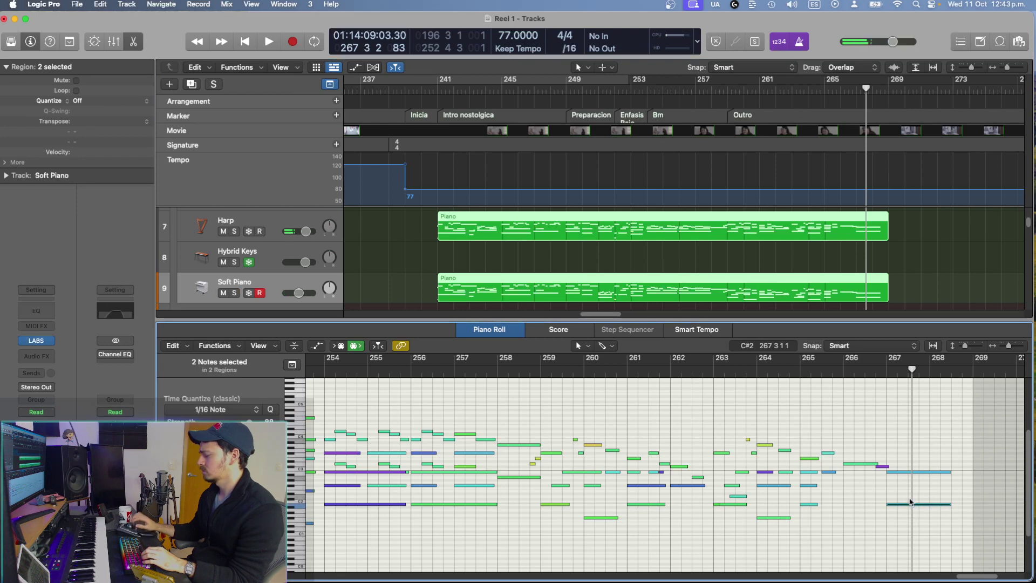
{"action": "left_click", "coordinate": [738, 416], "text": "shift"}
{"action": "key", "text": "space"}
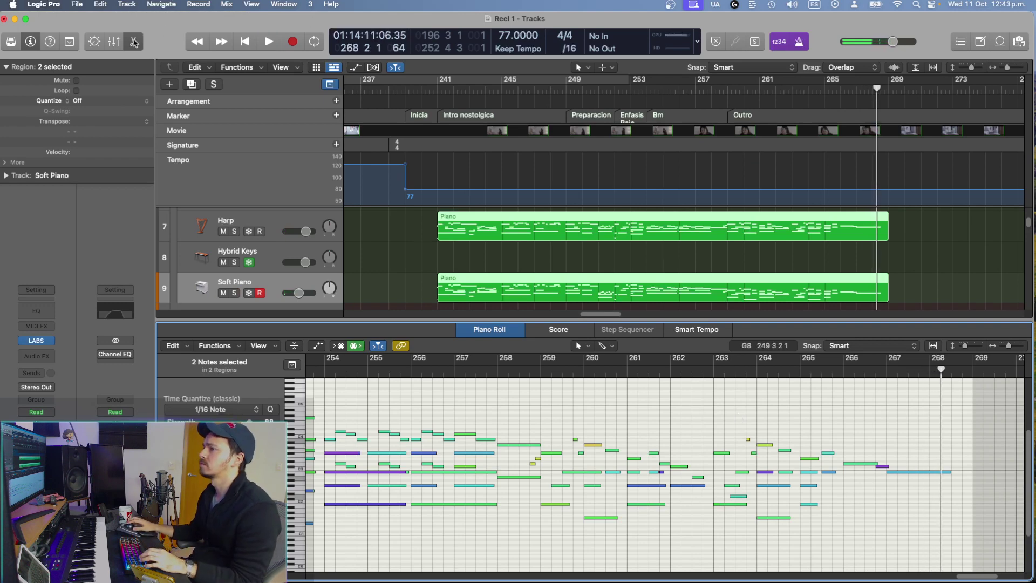
Step: Close the Piano Roll and select the unused instrument track Inst 55 below the Duduk track
{"action": "left_click", "coordinate": [134, 42]}
{"action": "left_click", "coordinate": [463, 339]}
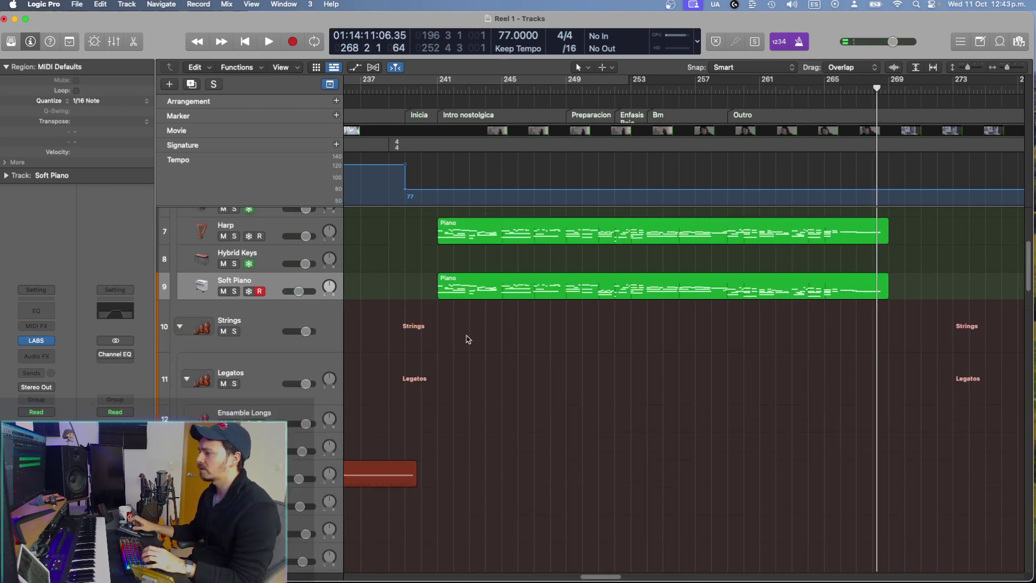
{"action": "scroll", "coordinate": [465, 338], "scroll_direction": "down", "scroll_amount": 10}
{"action": "scroll", "coordinate": [468, 340], "scroll_direction": "down", "scroll_amount": 15}
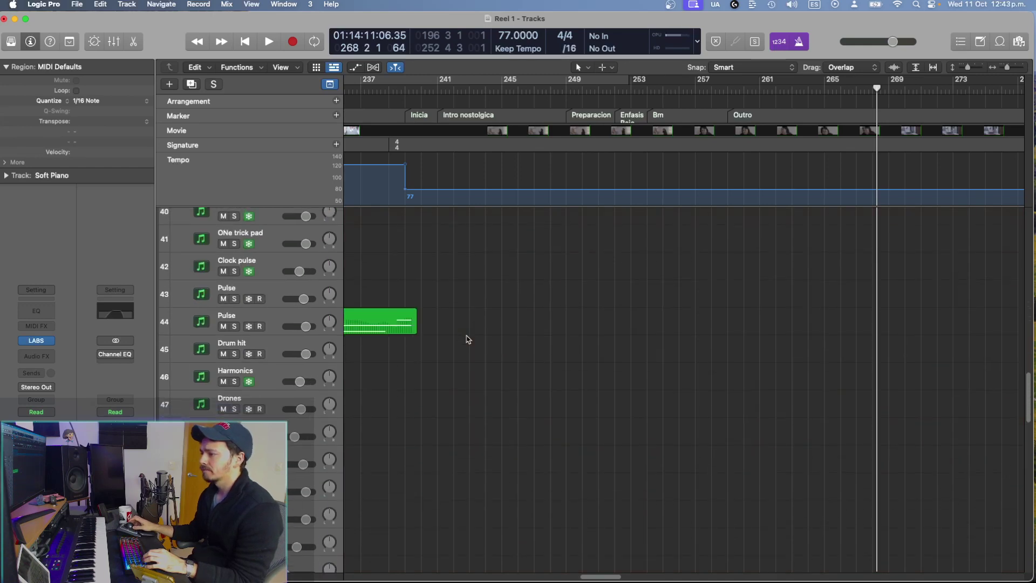
{"action": "scroll", "coordinate": [468, 340], "scroll_direction": "up", "scroll_amount": 15}
{"action": "scroll", "coordinate": [468, 339], "scroll_direction": "down", "scroll_amount": 2}
{"action": "scroll", "coordinate": [468, 340], "scroll_direction": "down", "scroll_amount": 20}
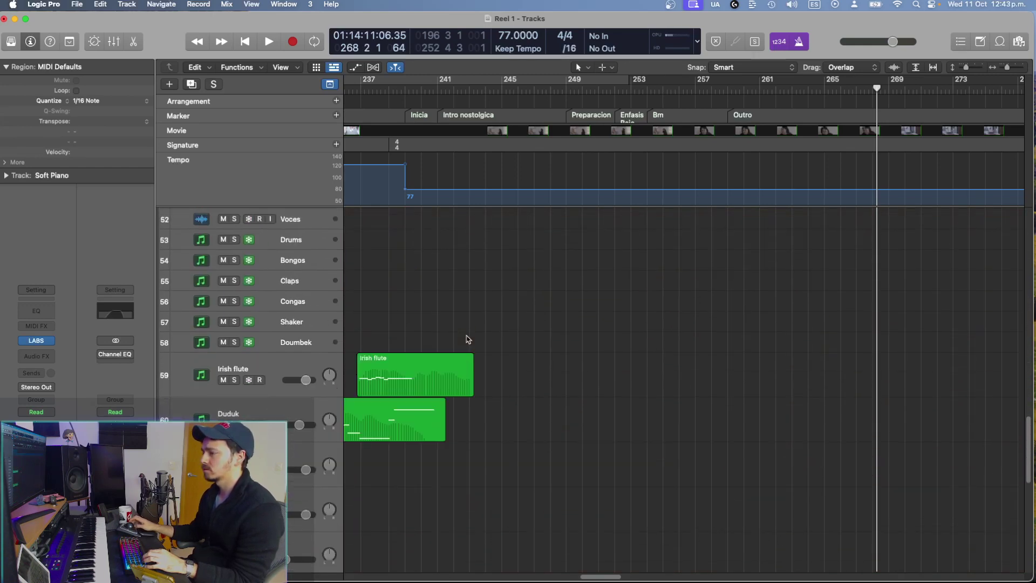
{"action": "scroll", "coordinate": [399, 336], "scroll_direction": "up", "scroll_amount": 1}
{"action": "scroll", "coordinate": [399, 337], "scroll_direction": "down", "scroll_amount": 5}
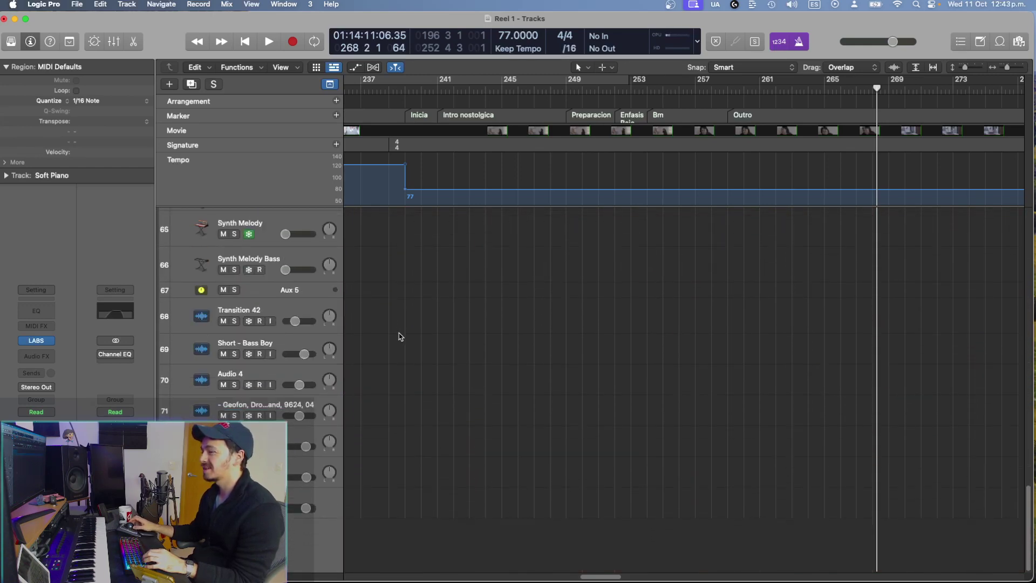
{"action": "scroll", "coordinate": [400, 337], "scroll_direction": "up", "scroll_amount": 4}
{"action": "scroll", "coordinate": [399, 337], "scroll_direction": "up", "scroll_amount": 5}
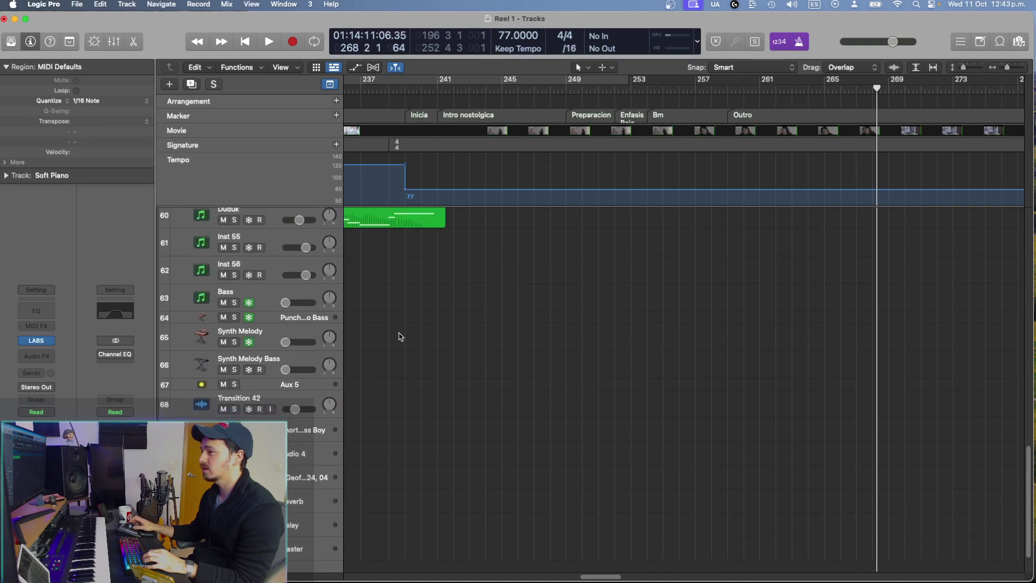
{"action": "left_click", "coordinate": [312, 309]}
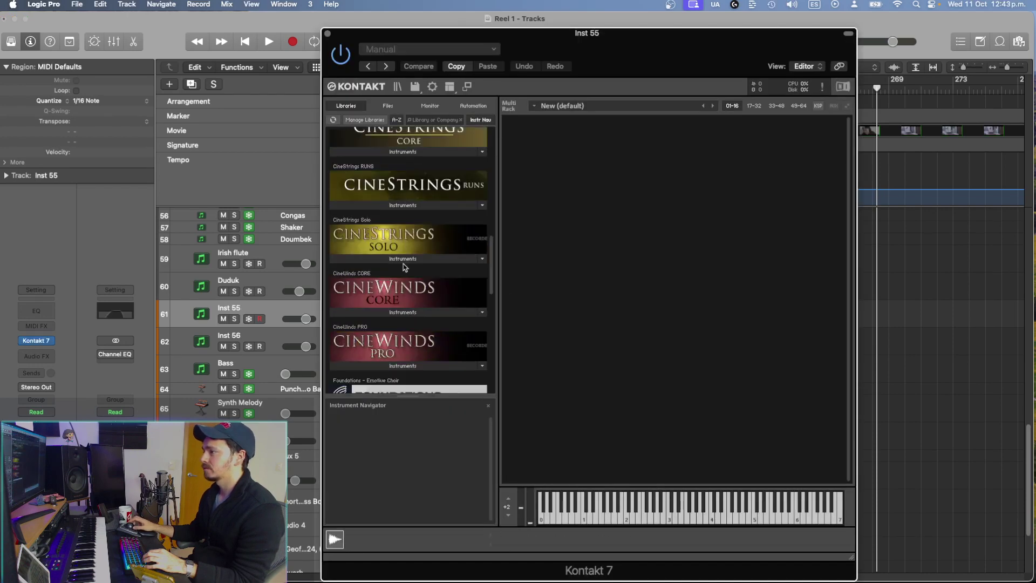
Step: Load the 06 Oboe 1 True Legato patch from the CineWinds CORE library into Kontakt 7 on the Inst 55 track
{"action": "scroll", "coordinate": [406, 268], "scroll_direction": "down", "scroll_amount": 3}
{"action": "left_click", "coordinate": [399, 235]}
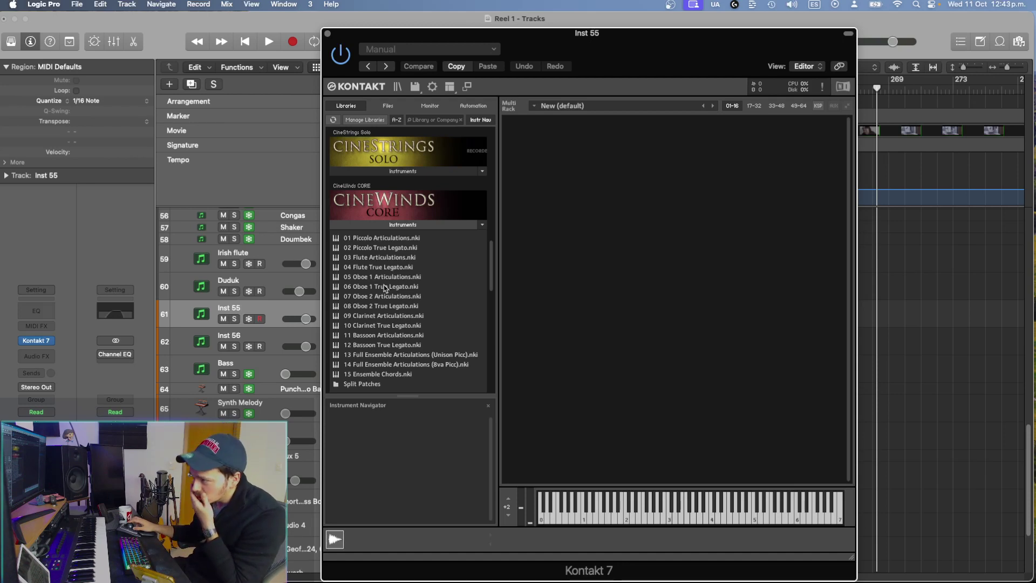
{"action": "left_click_drag", "start_coordinate": [385, 288], "coordinate": [605, 260]}
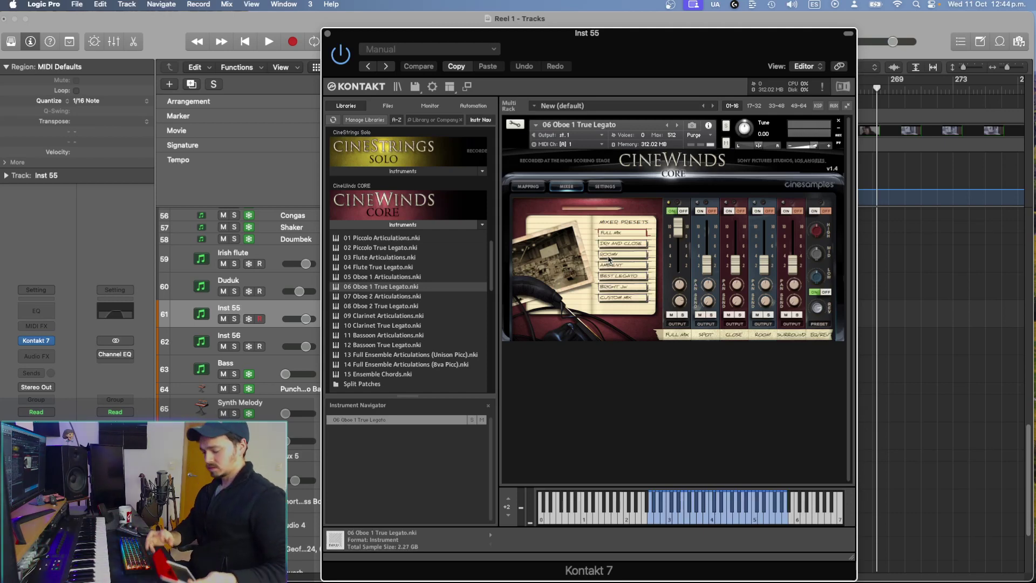
Step: Search the computer for TouchOSC Bridge and open it
{"action": "key", "text": "super+space"}
{"action": "type", "text": "b"}
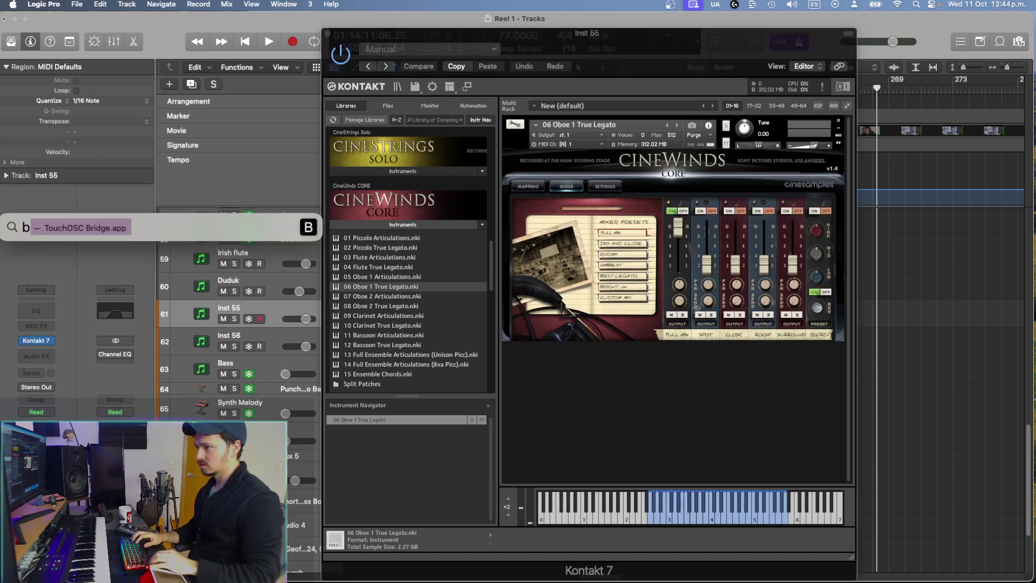
{"action": "type", "text": "r"}
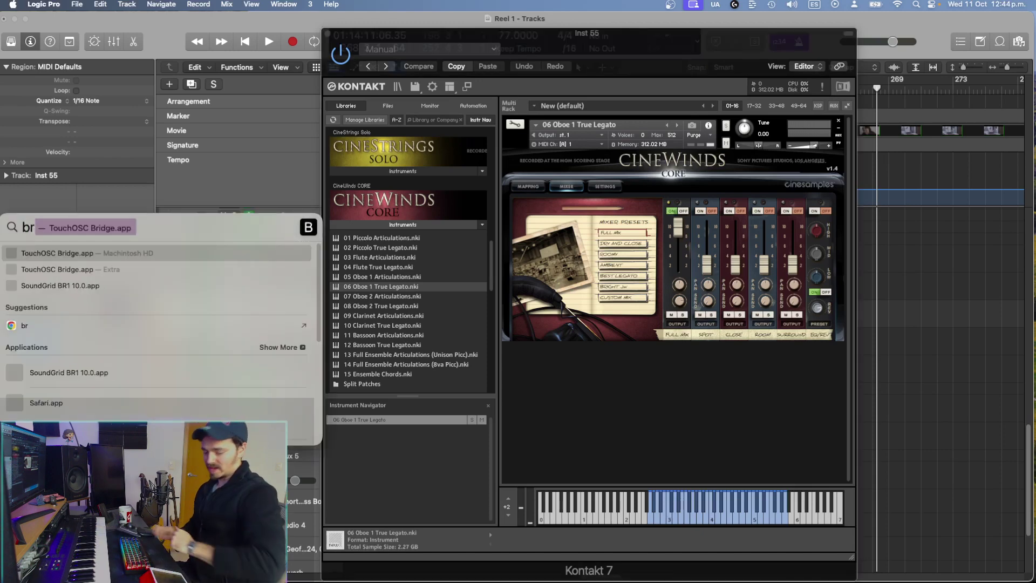
{"action": "key", "text": "Escape"}
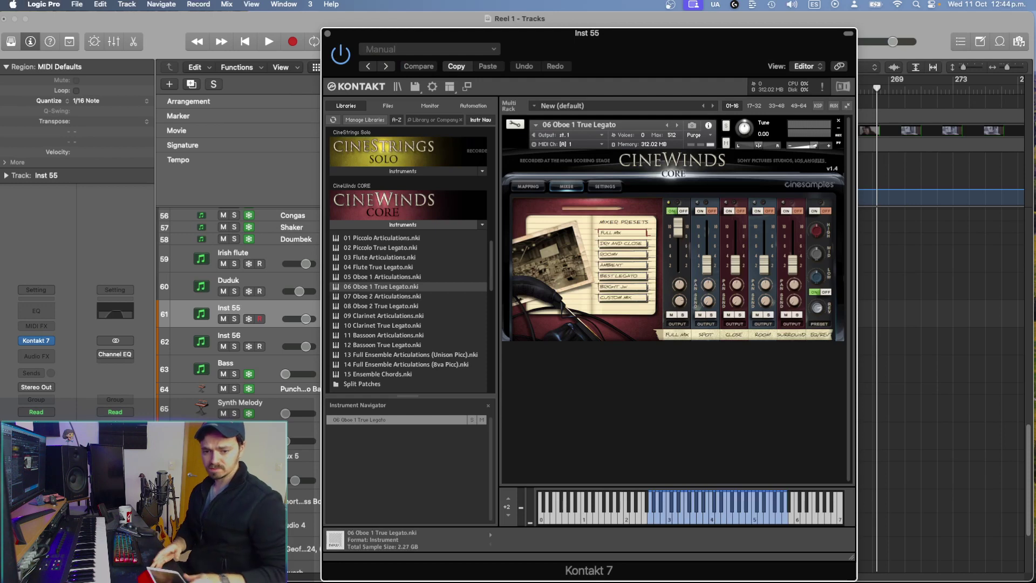
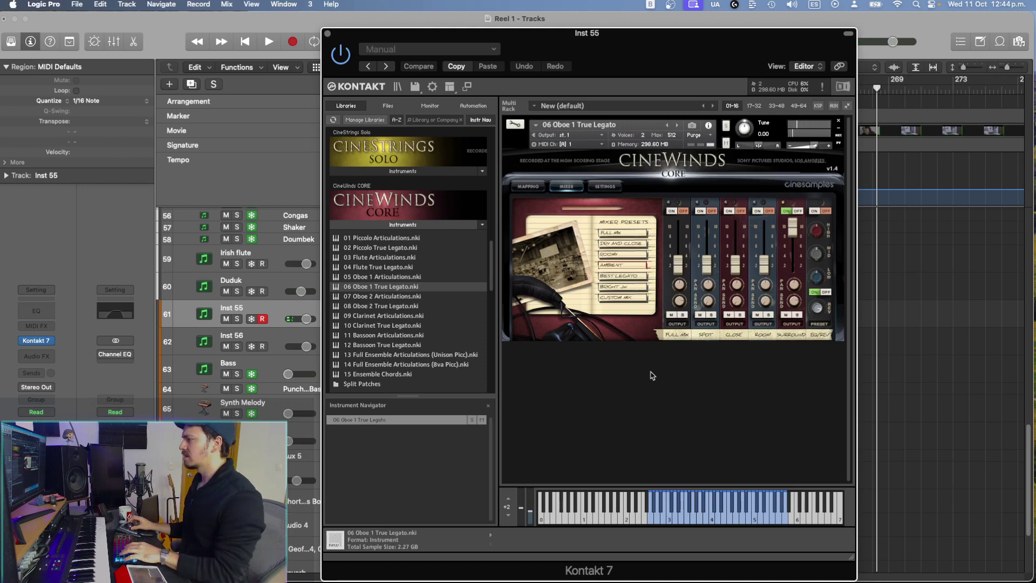
Step: Close the Kontakt window and rename the Inst 55 track to Oboe
{"action": "key", "text": "super+w"}
{"action": "scroll", "coordinate": [662, 378], "scroll_direction": "up", "scroll_amount": 10}
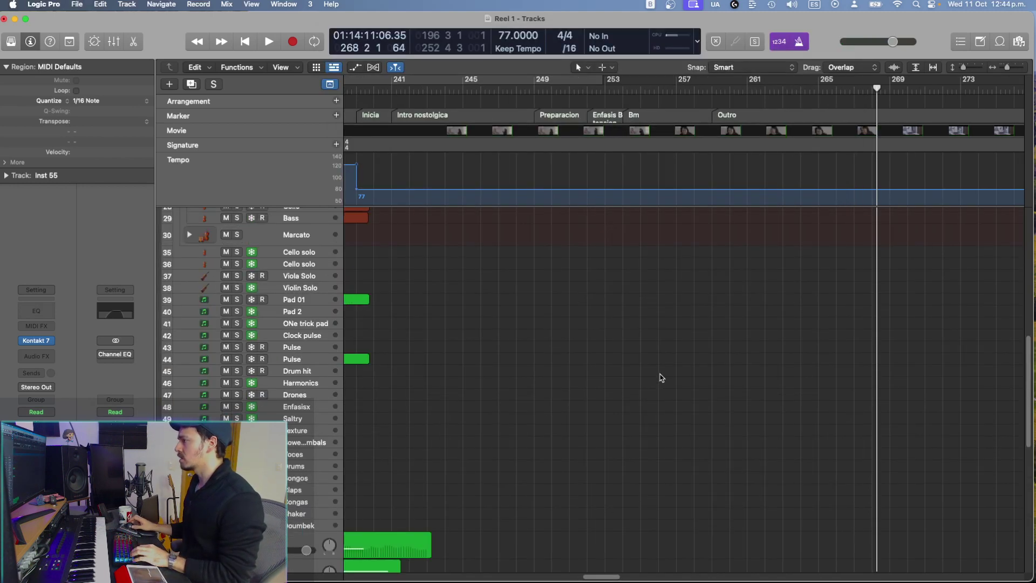
{"action": "key", "text": "ctrl+s"}
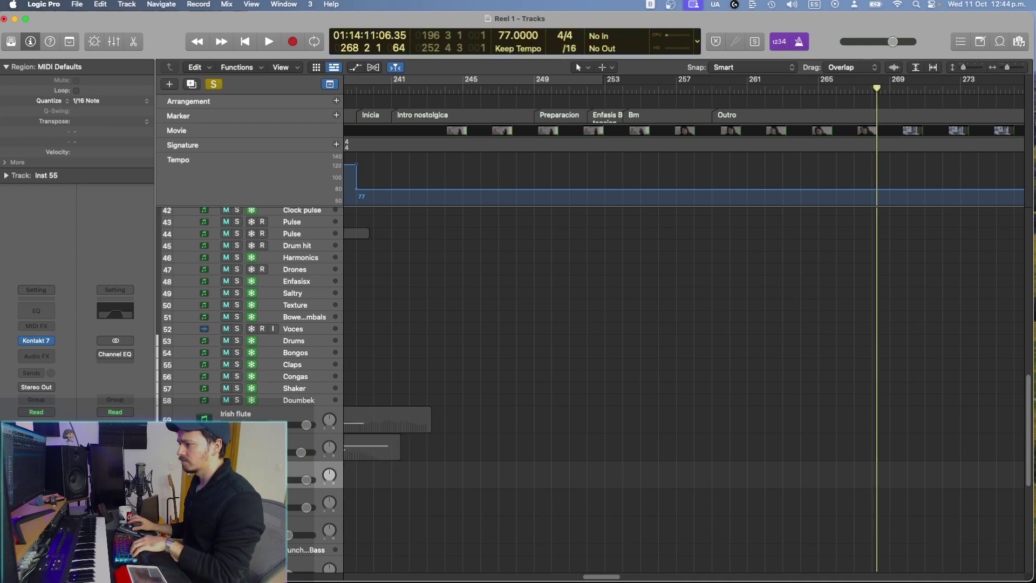
{"action": "key", "text": "ctrl+s"}
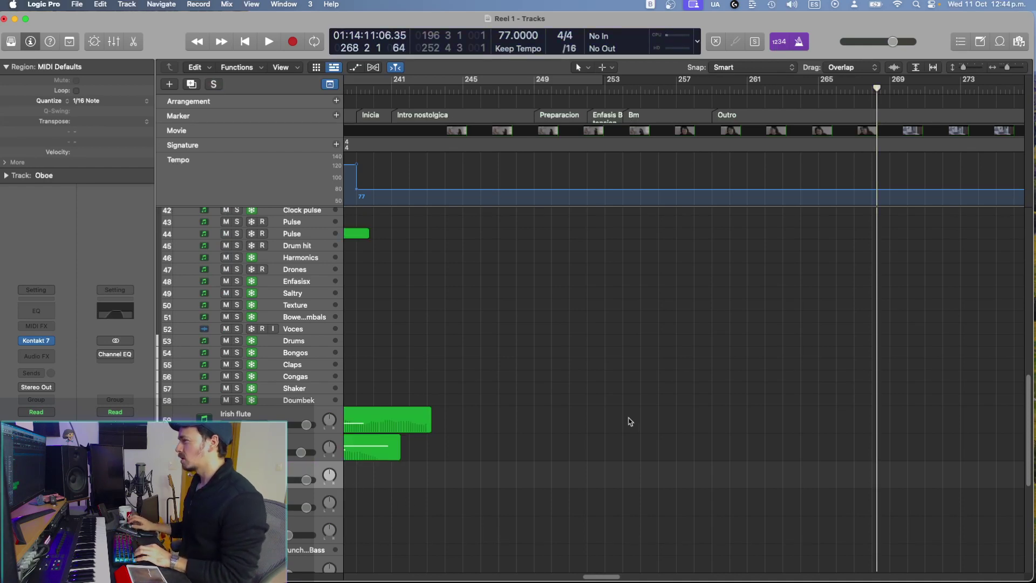
Step: Delete the original piano regions on track 4 from the nostalgic intro at bar 241 to the Outro
{"action": "scroll", "coordinate": [741, 432], "scroll_direction": "up", "scroll_amount": 4}
{"action": "scroll", "coordinate": [742, 434], "scroll_direction": "left", "scroll_amount": 8}
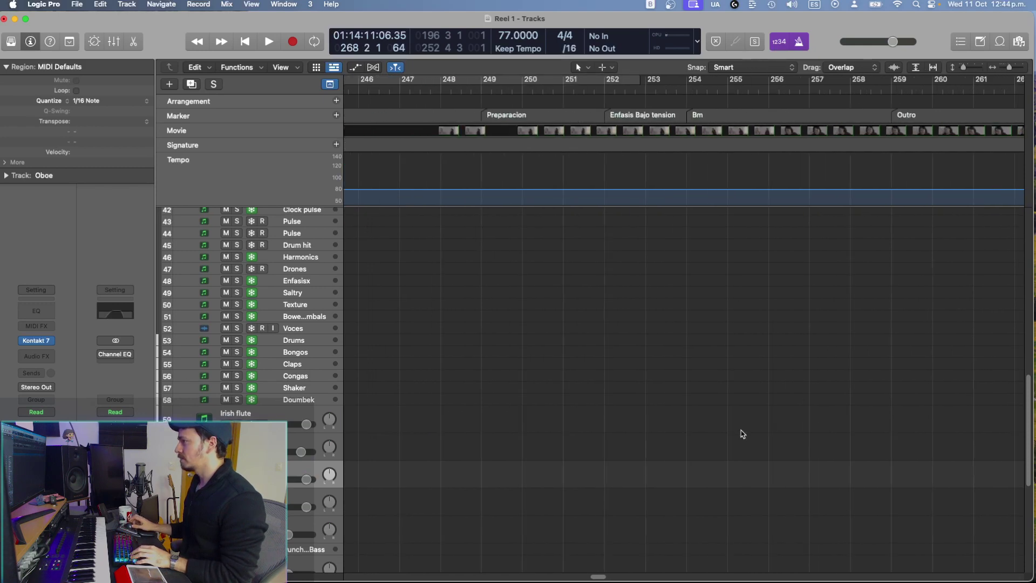
{"action": "scroll", "coordinate": [743, 434], "scroll_direction": "down", "scroll_amount": 1}
{"action": "scroll", "coordinate": [742, 434], "scroll_direction": "up", "scroll_amount": 15}
{"action": "scroll", "coordinate": [742, 434], "scroll_direction": "left", "scroll_amount": 2}
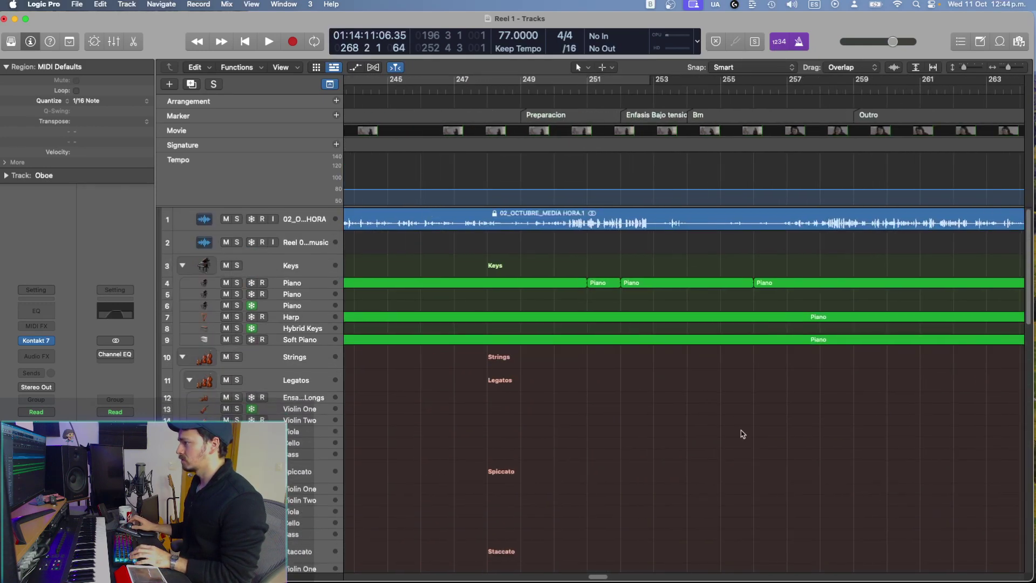
{"action": "scroll", "coordinate": [743, 434], "scroll_direction": "up", "scroll_amount": 2}
{"action": "scroll", "coordinate": [743, 434], "scroll_direction": "down", "scroll_amount": 2}
{"action": "scroll", "coordinate": [736, 433], "scroll_direction": "left", "scroll_amount": 3}
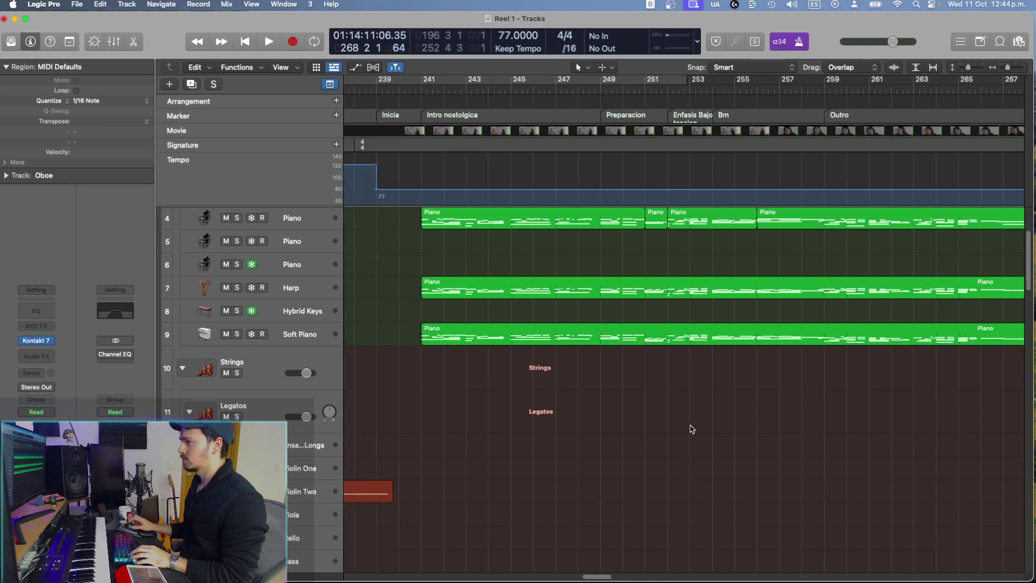
{"action": "scroll", "coordinate": [689, 428], "scroll_direction": "up", "scroll_amount": 4}
{"action": "scroll", "coordinate": [467, 342], "scroll_direction": "down", "scroll_amount": 5}
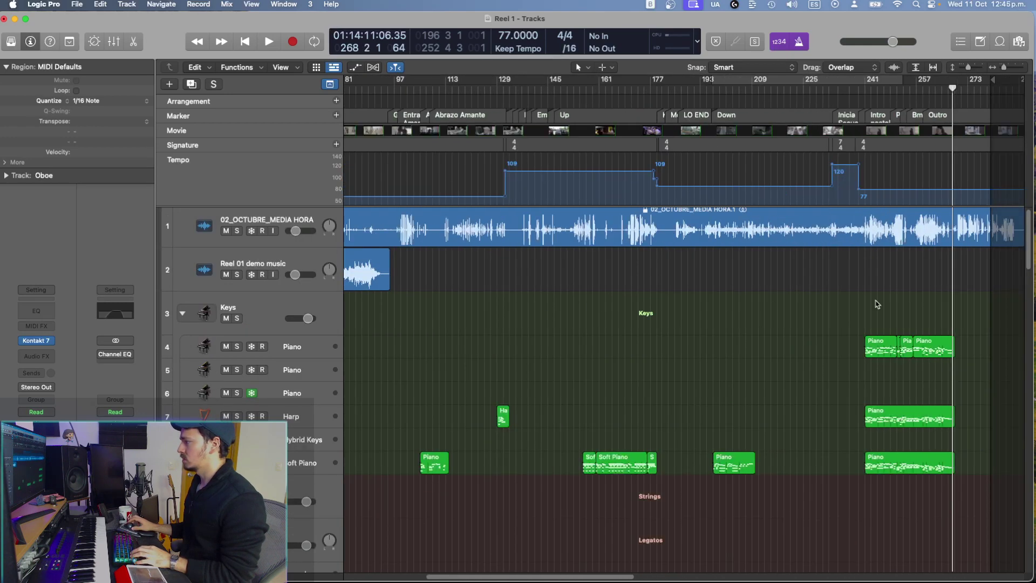
{"action": "left_click_drag", "start_coordinate": [878, 323], "coordinate": [1002, 379]}
{"action": "key", "text": "Delete"}
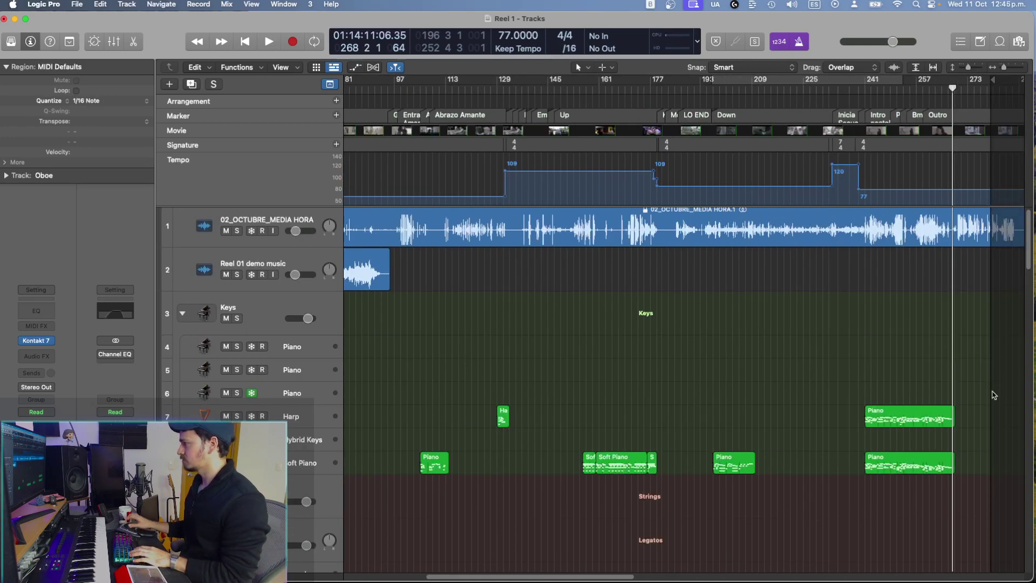
Step: Play the harp and soft piano from bar 241 to bar 242 and look over the string and pad tracks
{"action": "scroll", "coordinate": [916, 419], "scroll_direction": "up", "scroll_amount": 10}
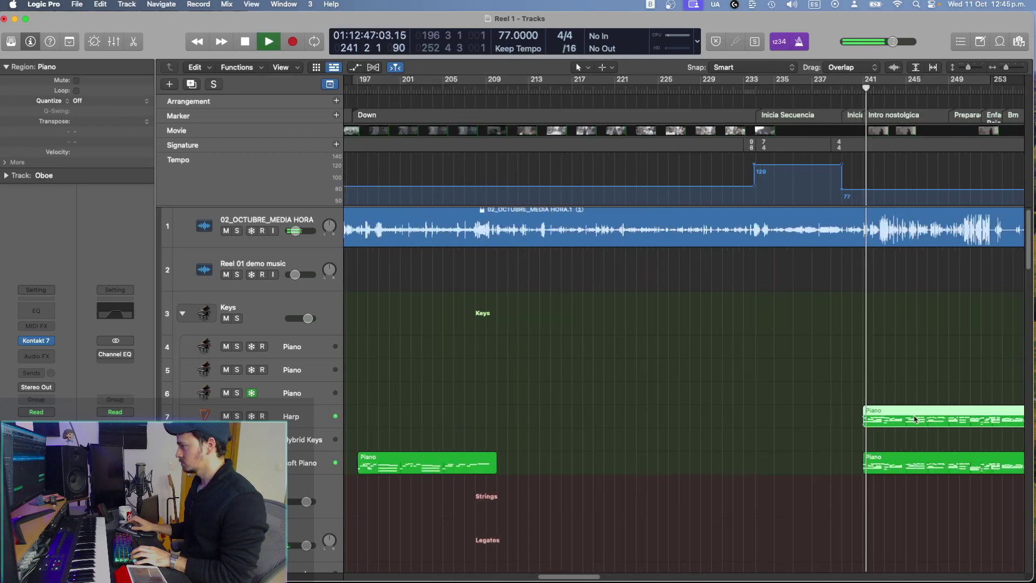
{"action": "scroll", "coordinate": [916, 420], "scroll_direction": "down", "scroll_amount": 5}
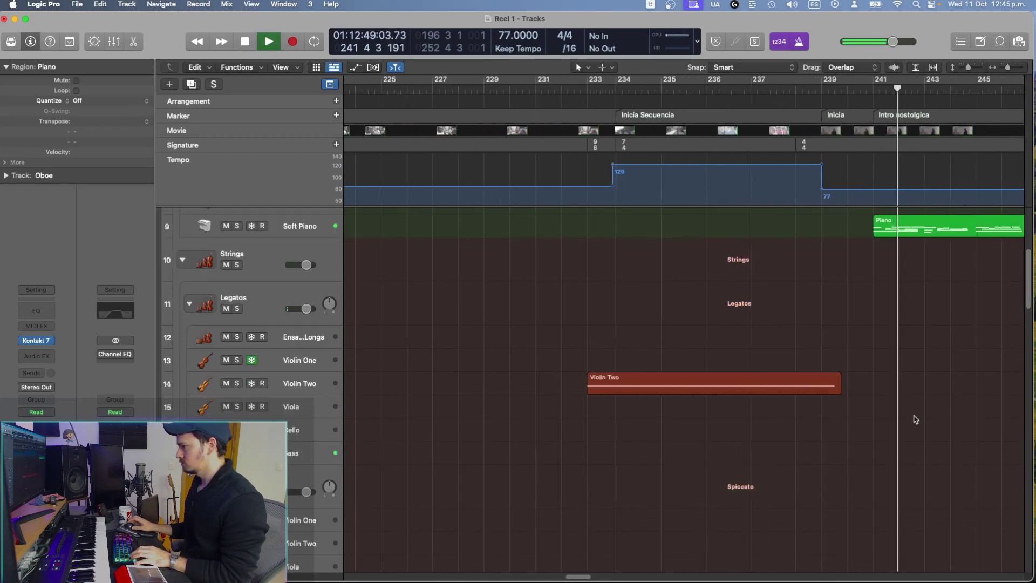
{"action": "scroll", "coordinate": [915, 418], "scroll_direction": "down", "scroll_amount": 10}
{"action": "scroll", "coordinate": [916, 419], "scroll_direction": "up", "scroll_amount": 10}
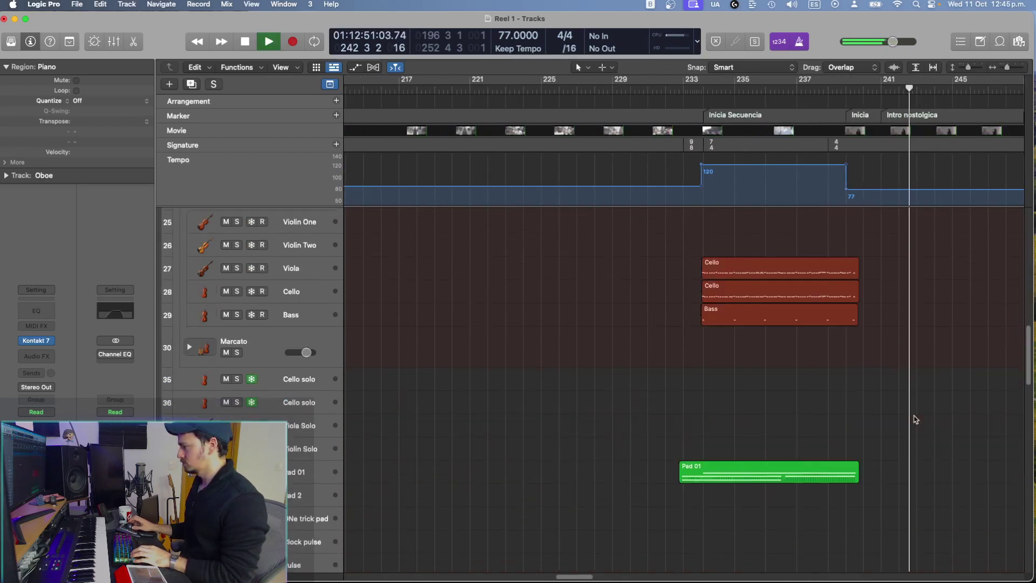
{"action": "key", "text": "space"}
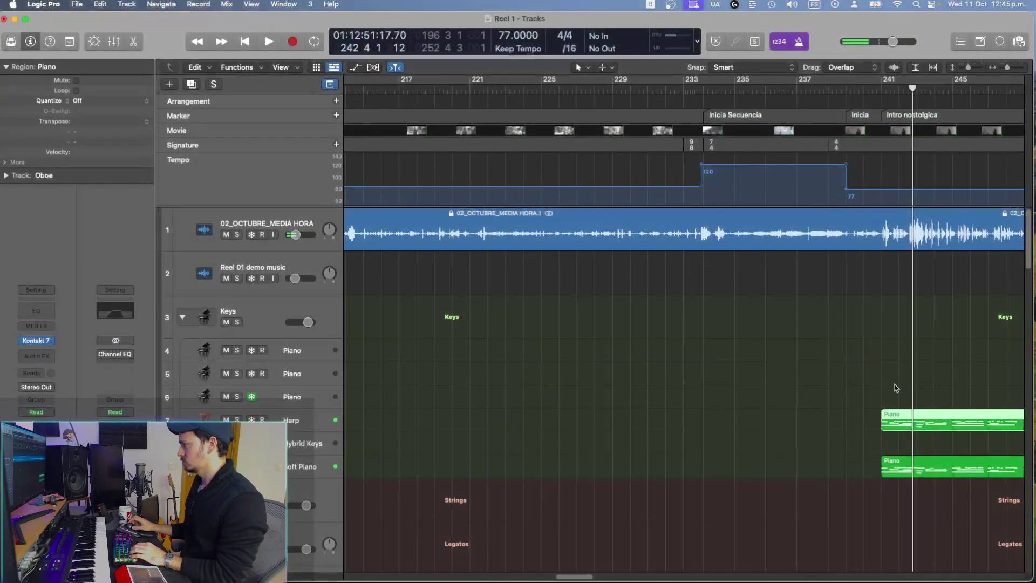
{"action": "left_click", "coordinate": [895, 389]}
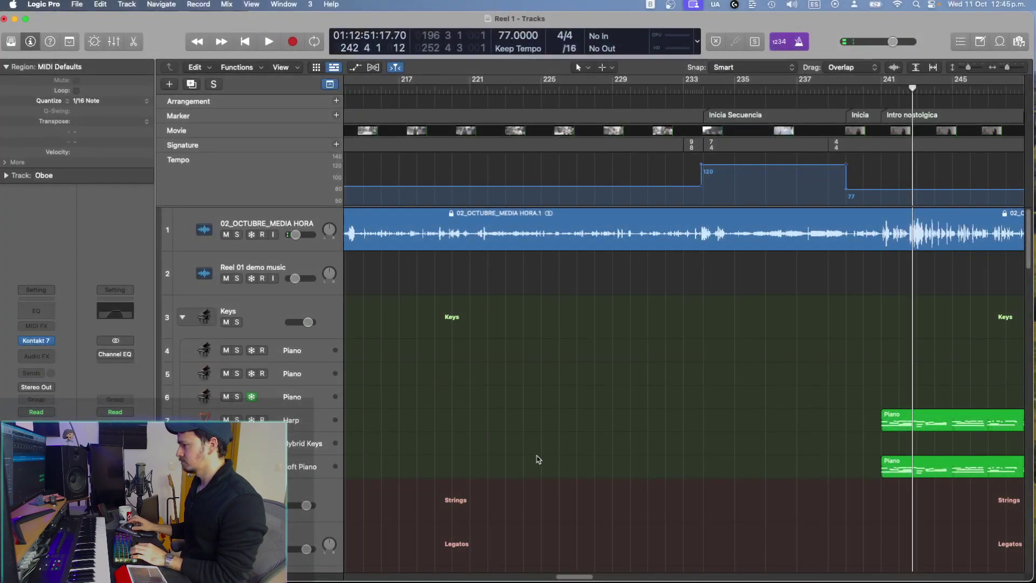
{"action": "scroll", "coordinate": [510, 461], "scroll_direction": "up", "scroll_amount": 4}
{"action": "scroll", "coordinate": [432, 483], "scroll_direction": "down", "scroll_amount": 4}
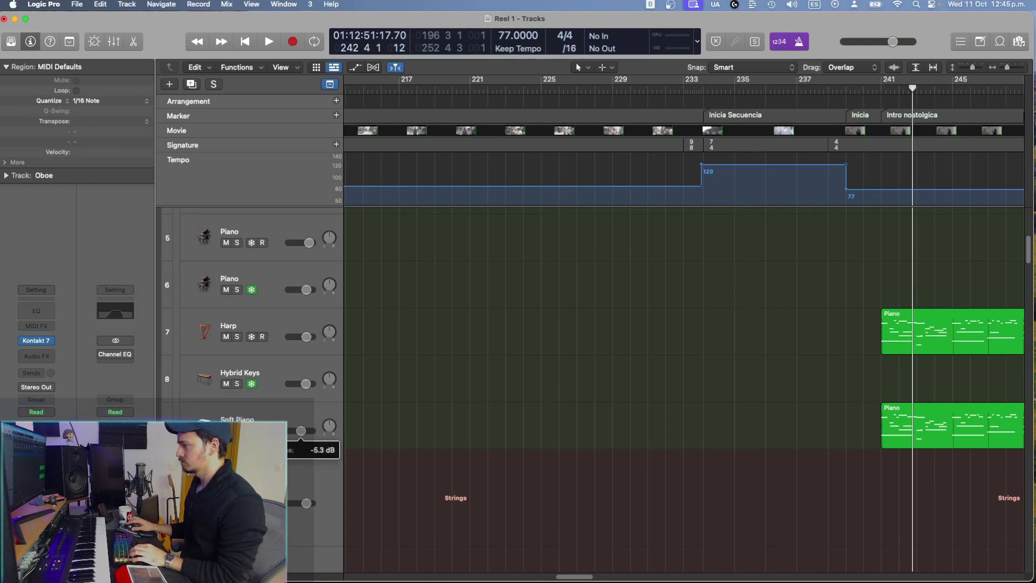
Step: Play the harp and soft piano from bar 242 and check the Soft Piano region's notes in the Piano Roll
{"action": "key", "text": "space"}
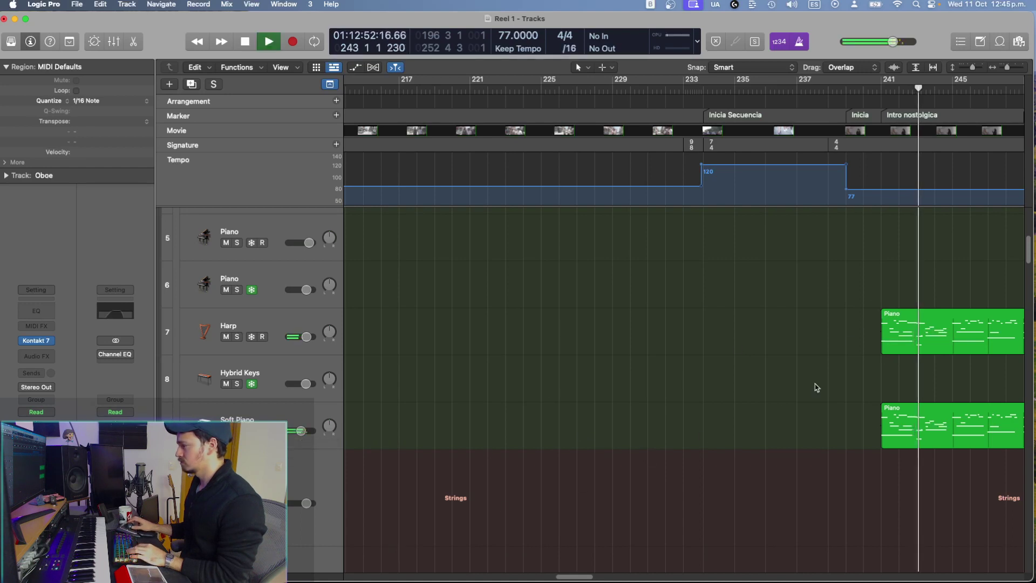
{"action": "left_click", "coordinate": [898, 433]}
{"action": "double_click", "coordinate": [898, 433]}
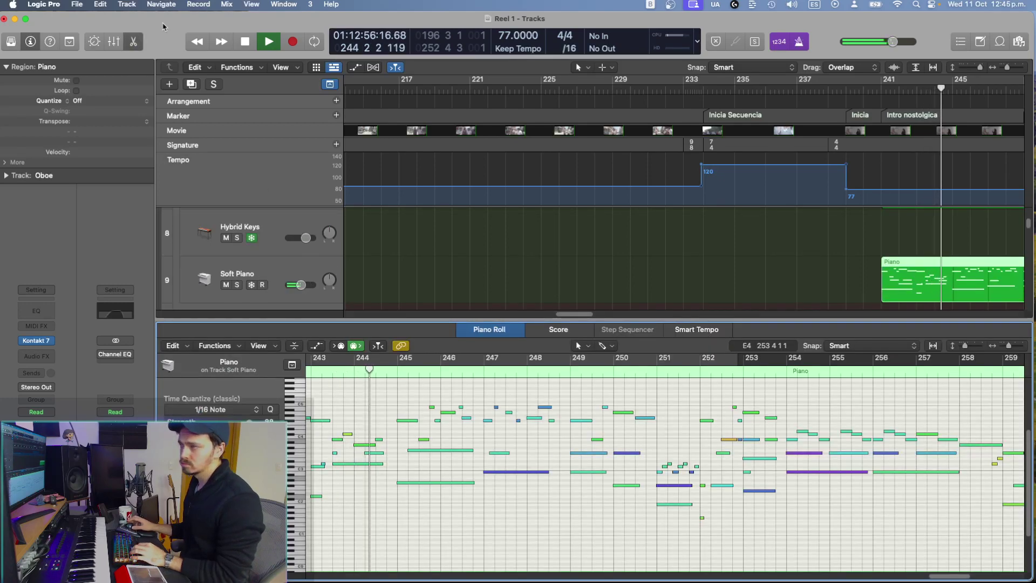
{"action": "key", "text": "e"}
{"action": "scroll", "coordinate": [707, 235], "scroll_direction": "left", "scroll_amount": 1}
{"action": "key", "text": "super+Left"}
{"action": "key", "text": "super+Left"}
{"action": "key", "text": "super+Left"}
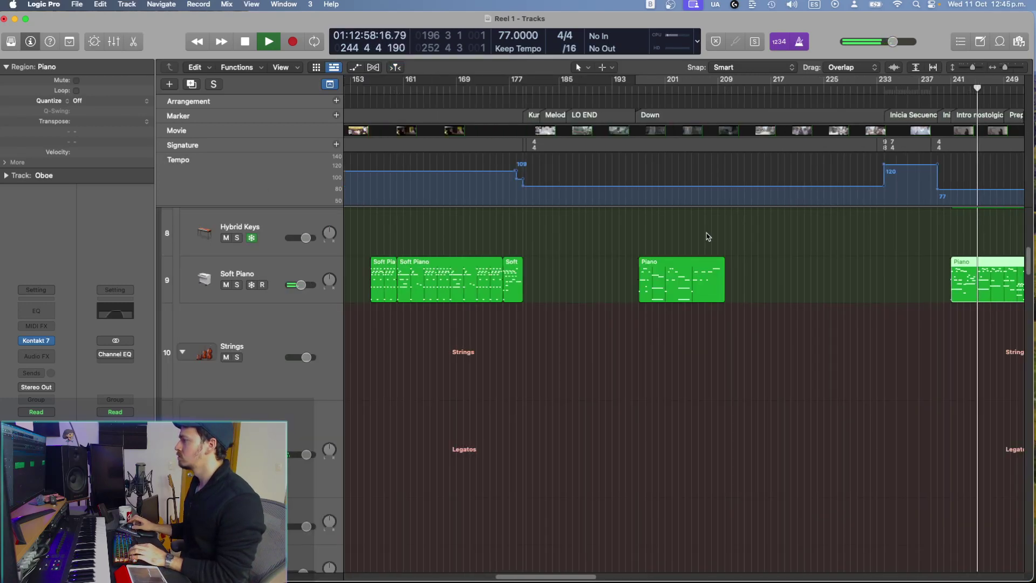
Step: Move the Piano region that starts at bar 241 from the Soft Piano track to the Piano track 4
{"action": "scroll", "coordinate": [708, 236], "scroll_direction": "right", "scroll_amount": 6}
{"action": "scroll", "coordinate": [708, 236], "scroll_direction": "up", "scroll_amount": 1}
{"action": "scroll", "coordinate": [707, 236], "scroll_direction": "up", "scroll_amount": 1}
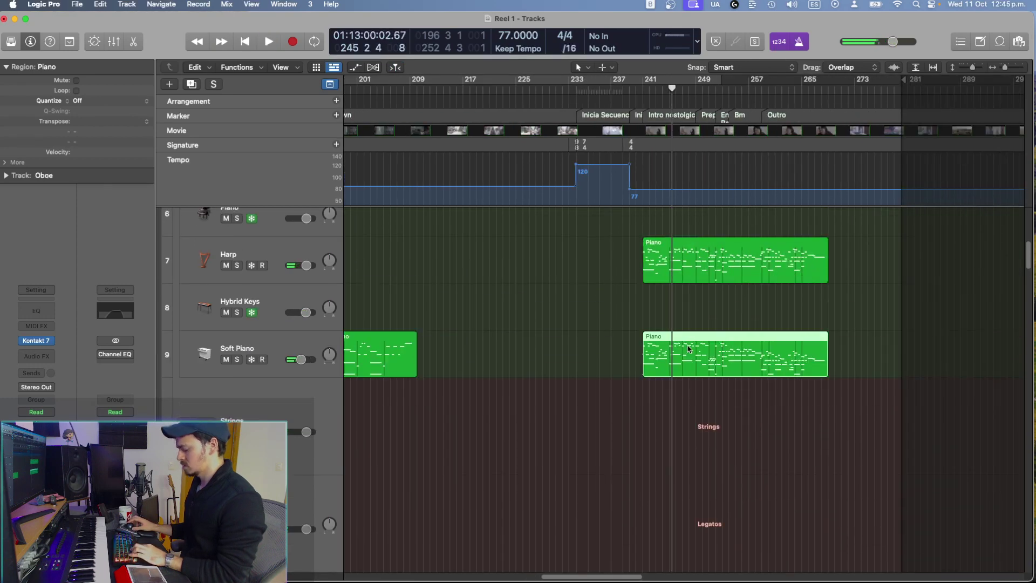
{"action": "scroll", "coordinate": [689, 348], "scroll_direction": "up", "scroll_amount": 4}
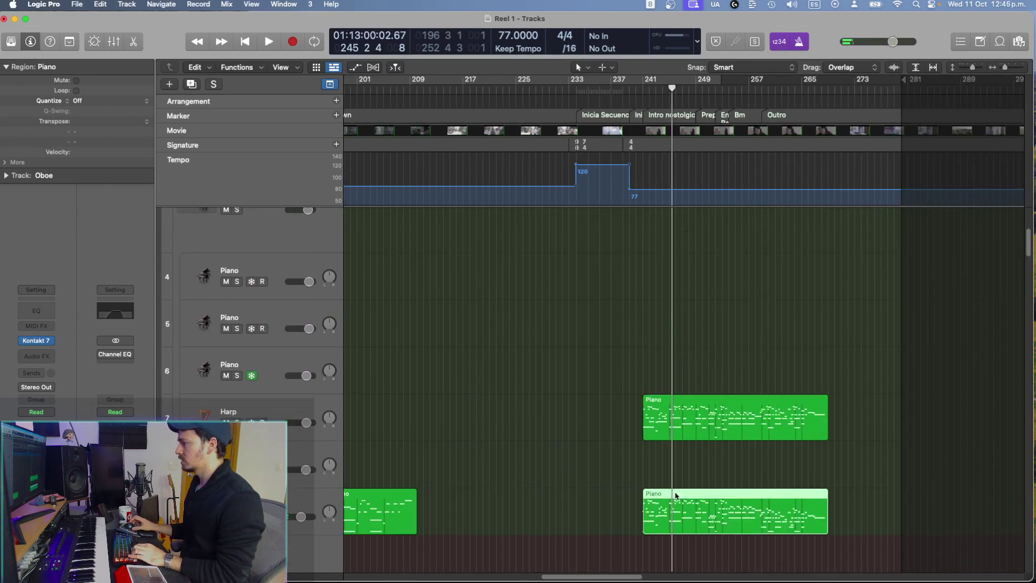
{"action": "left_click_drag", "start_coordinate": [672, 513], "coordinate": [674, 279]}
Step: Play the nostalgic intro from bar 241 with the piano on track 4 and the harp, then stop
{"action": "key", "text": "shift+space"}
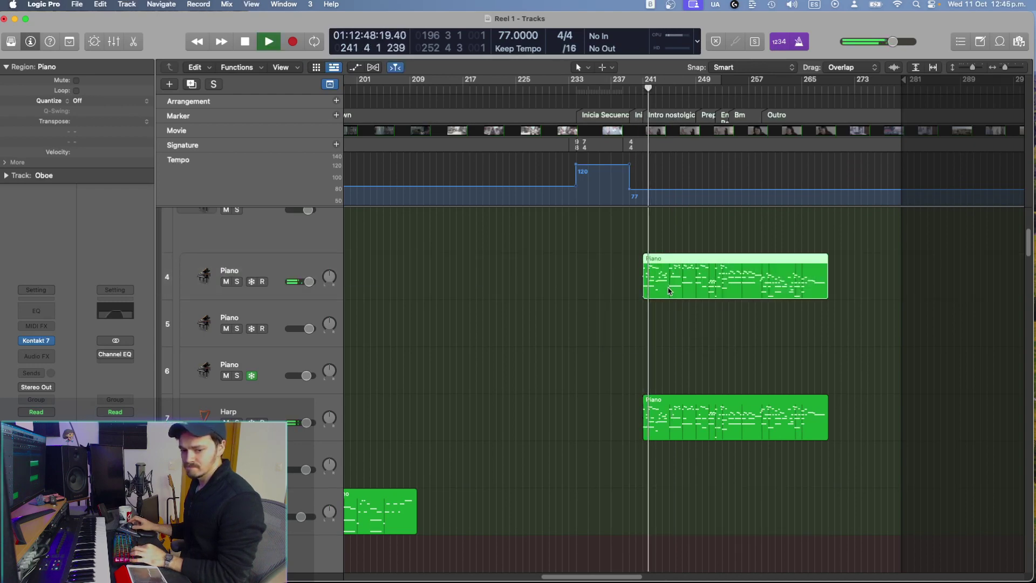
{"action": "scroll", "coordinate": [669, 291], "scroll_direction": "down", "scroll_amount": 2}
{"action": "scroll", "coordinate": [669, 291], "scroll_direction": "down", "scroll_amount": 5}
{"action": "scroll", "coordinate": [669, 291], "scroll_direction": "up", "scroll_amount": 2}
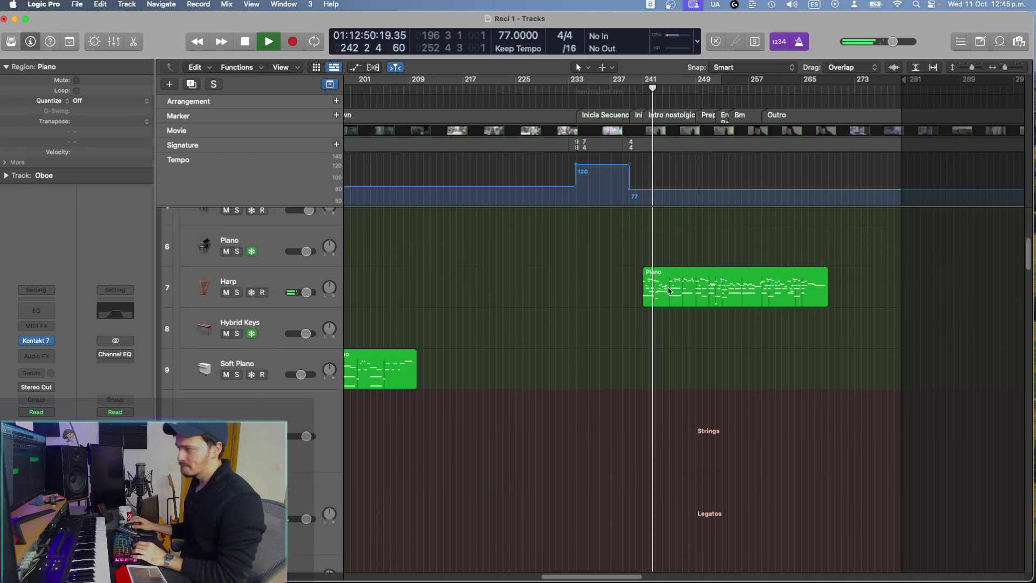
{"action": "key", "text": "space"}
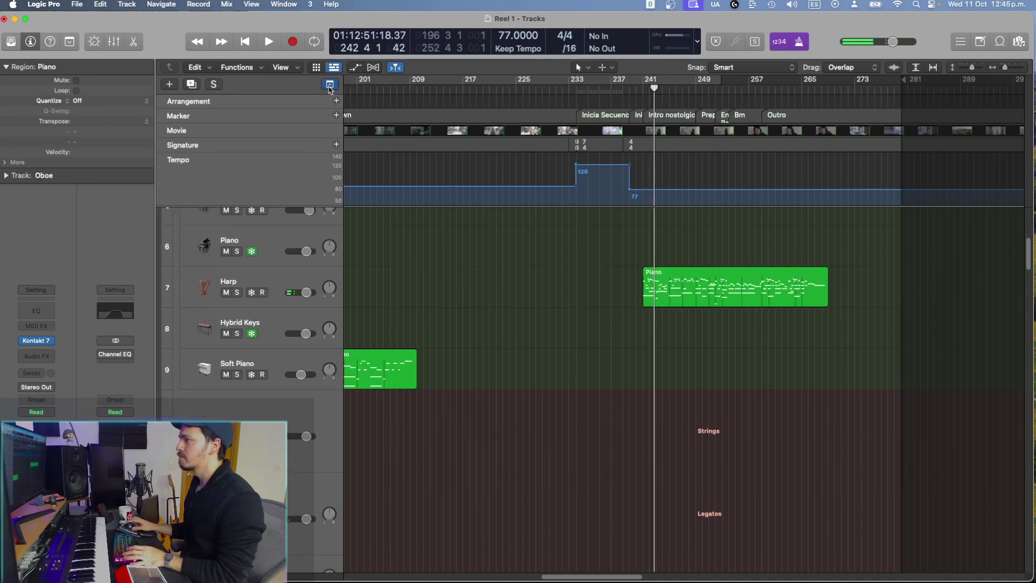
Step: Play the end of the Inicia Secuencia section from just before bar 238 and dismiss the overload alert
{"action": "left_click", "coordinate": [330, 85]}
{"action": "key", "text": "g"}
{"action": "key", "text": "super+Right"}
{"action": "key", "text": "super+Right"}
{"action": "key", "text": "super+Right"}
{"action": "key", "text": "super+Right"}
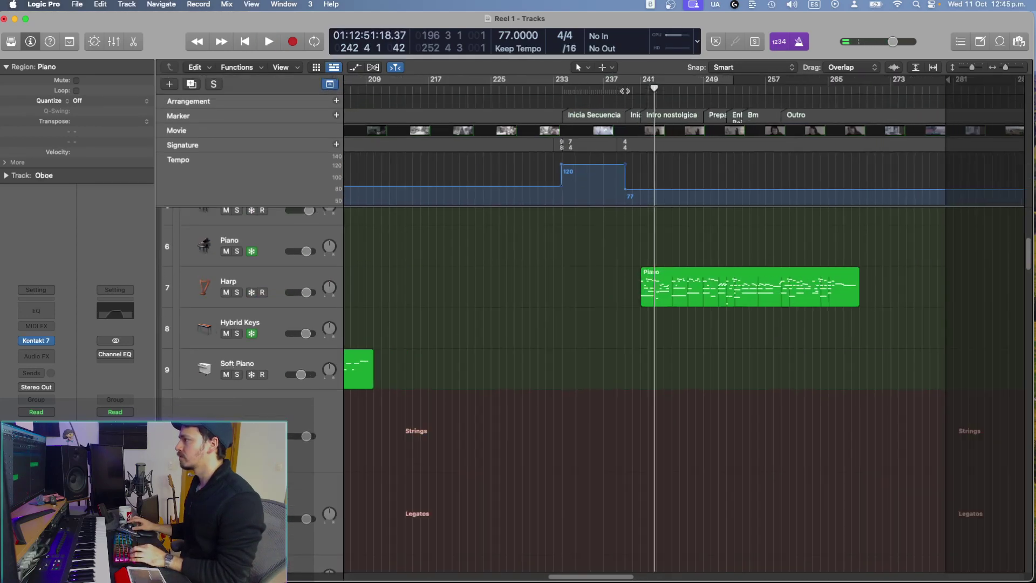
{"action": "left_click", "coordinate": [508, 91]}
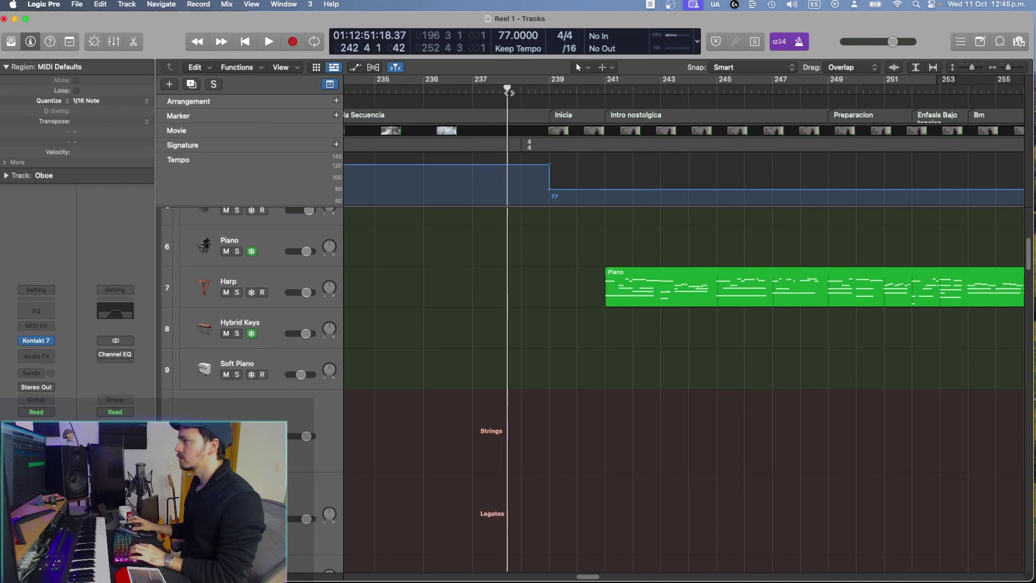
{"action": "key", "text": "space"}
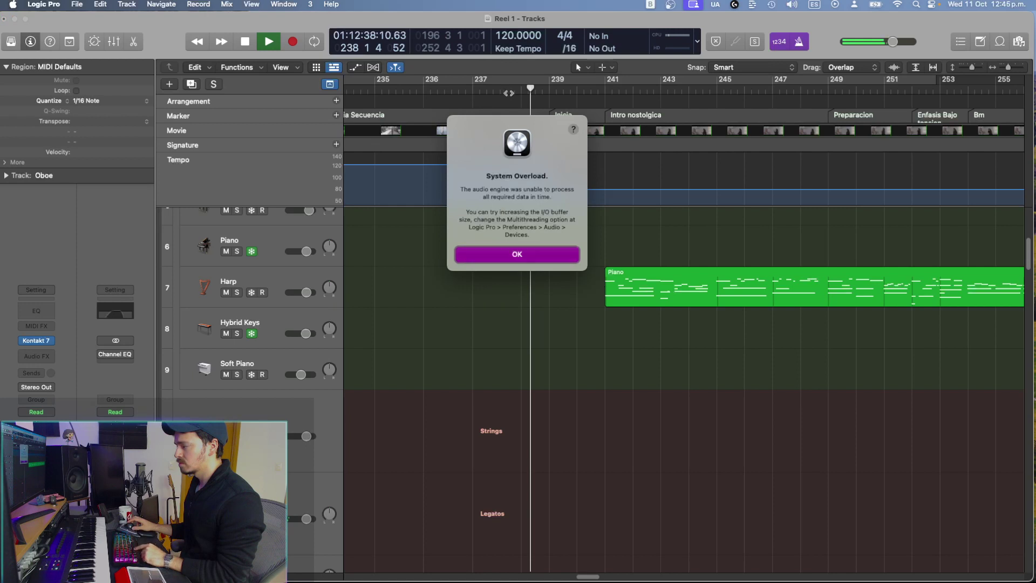
{"action": "key", "text": "Return"}
Step: Play from bar 237 to bar 239 and look over the legato string tracks at the transition
{"action": "left_click", "coordinate": [471, 91]}
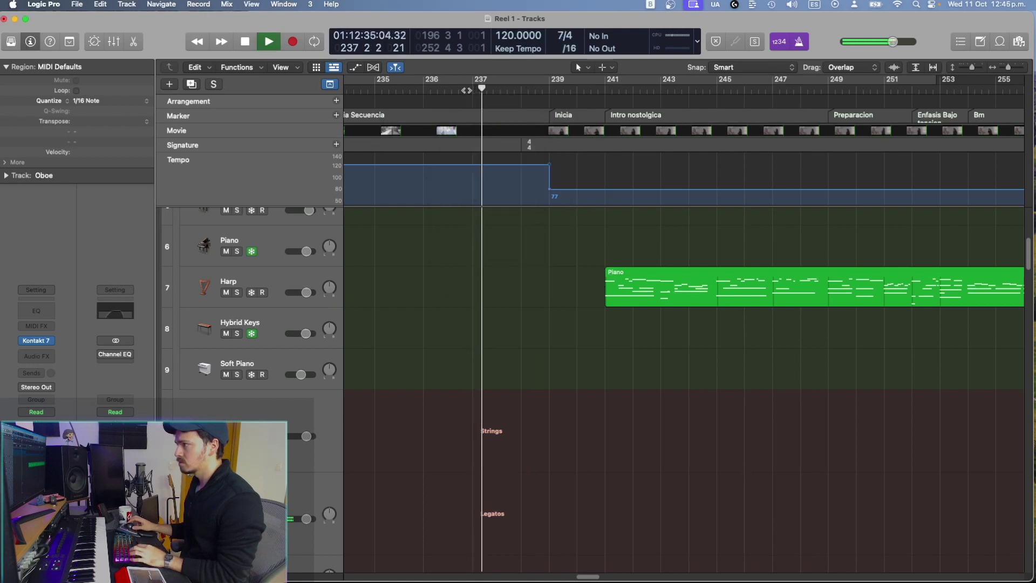
{"action": "scroll", "coordinate": [556, 330], "scroll_direction": "down", "scroll_amount": 5}
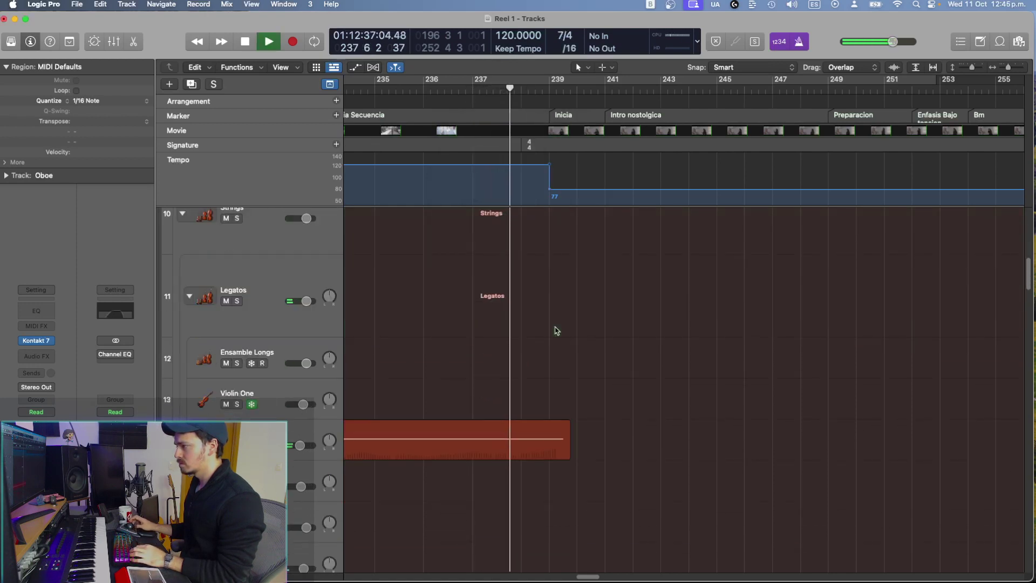
{"action": "scroll", "coordinate": [556, 330], "scroll_direction": "up", "scroll_amount": 3}
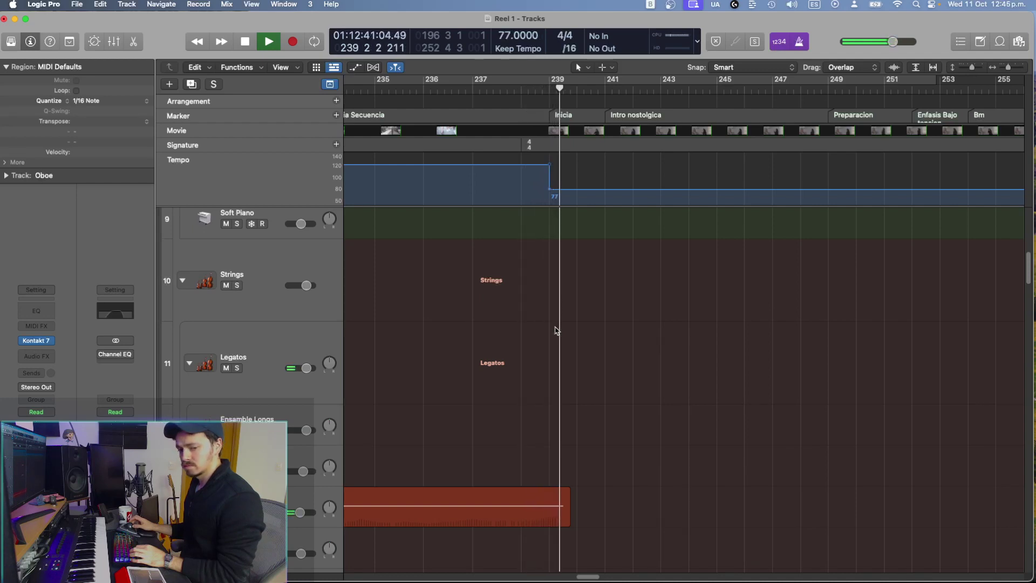
{"action": "key", "text": "Return"}
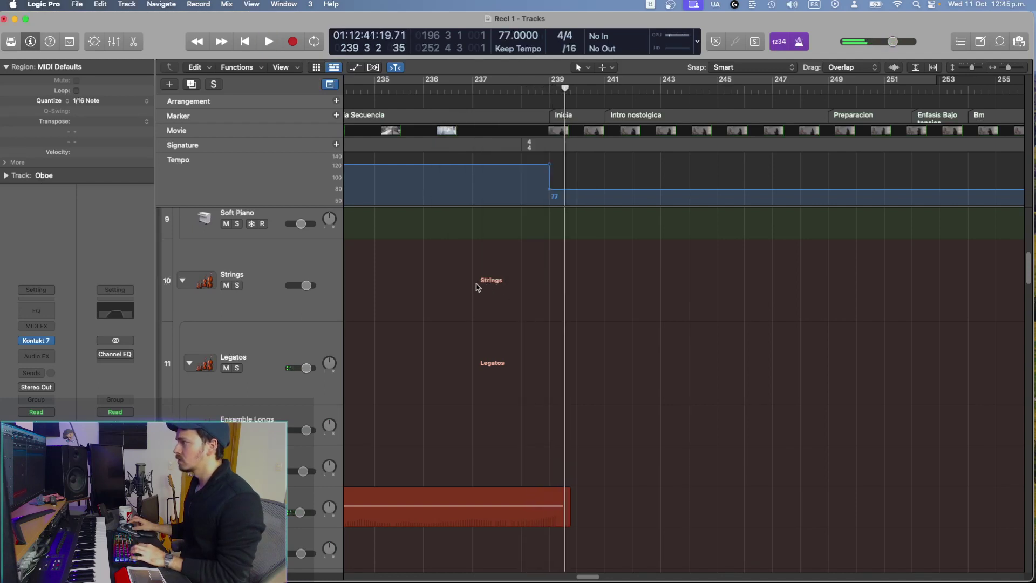
Step: Replay the transition from bar 237, dismissing the System Overload alerts
{"action": "left_click", "coordinate": [478, 288]}
{"action": "key", "text": "space"}
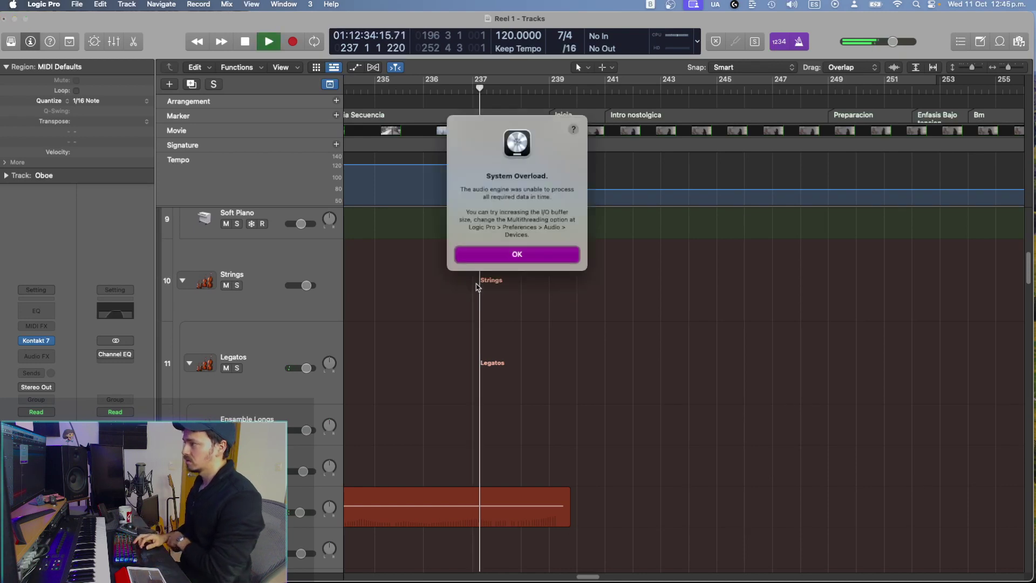
{"action": "key", "text": "Return"}
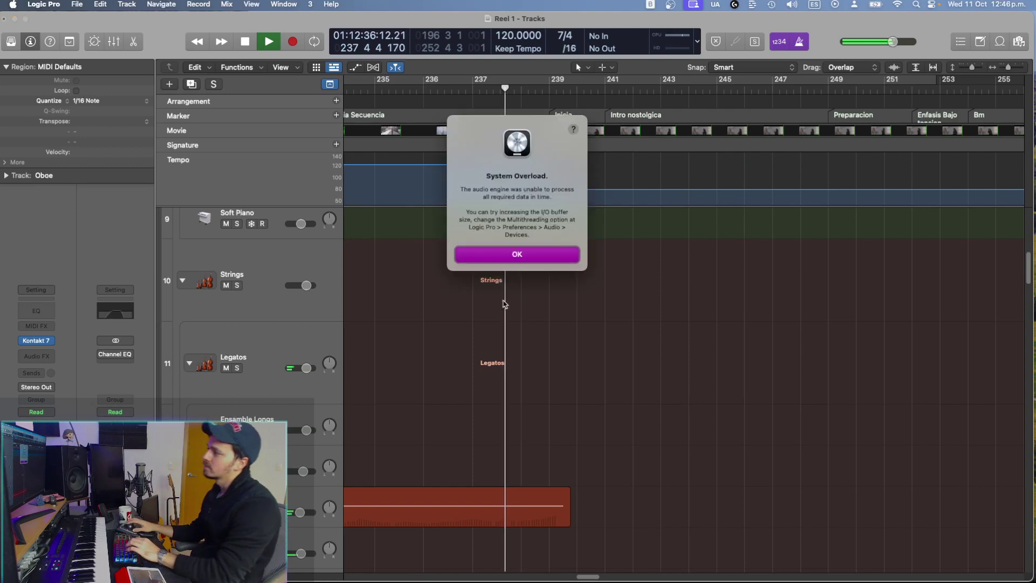
{"action": "key", "text": "Return"}
Step: Play from bar 236 to bar 239 with reduced track heights, check the legato strings and dismiss the overload alert
{"action": "left_click", "coordinate": [427, 271]}
{"action": "key", "text": "space"}
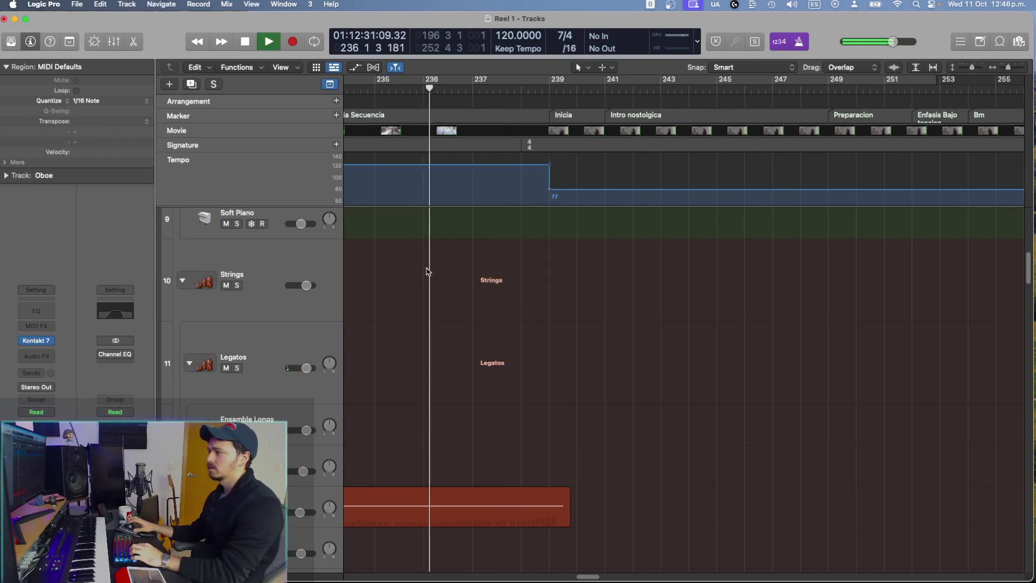
{"action": "key", "text": "super+Up"}
{"action": "key", "text": "super+Up"}
{"action": "scroll", "coordinate": [426, 271], "scroll_direction": "down", "scroll_amount": 5}
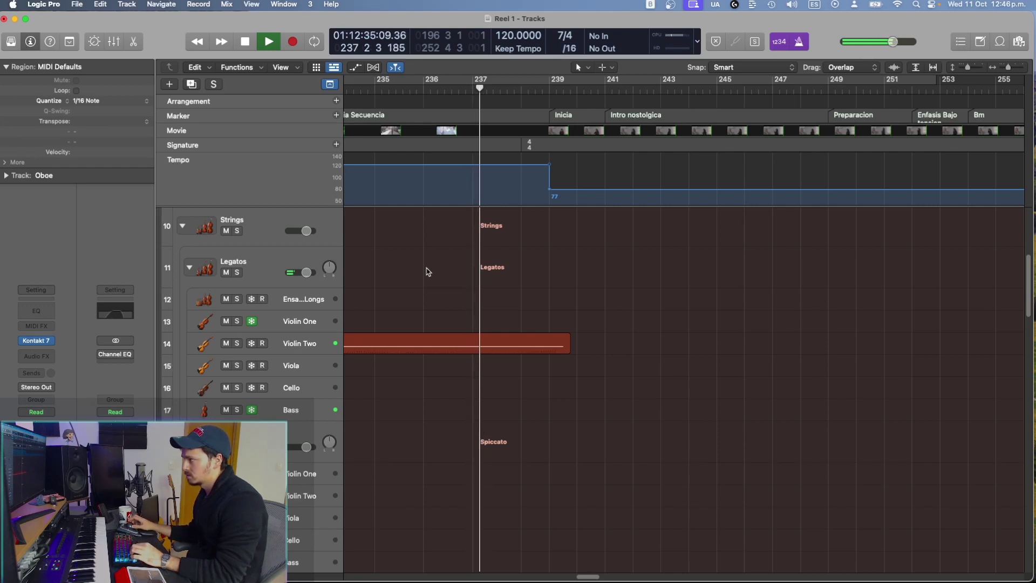
{"action": "scroll", "coordinate": [427, 272], "scroll_direction": "right", "scroll_amount": 2}
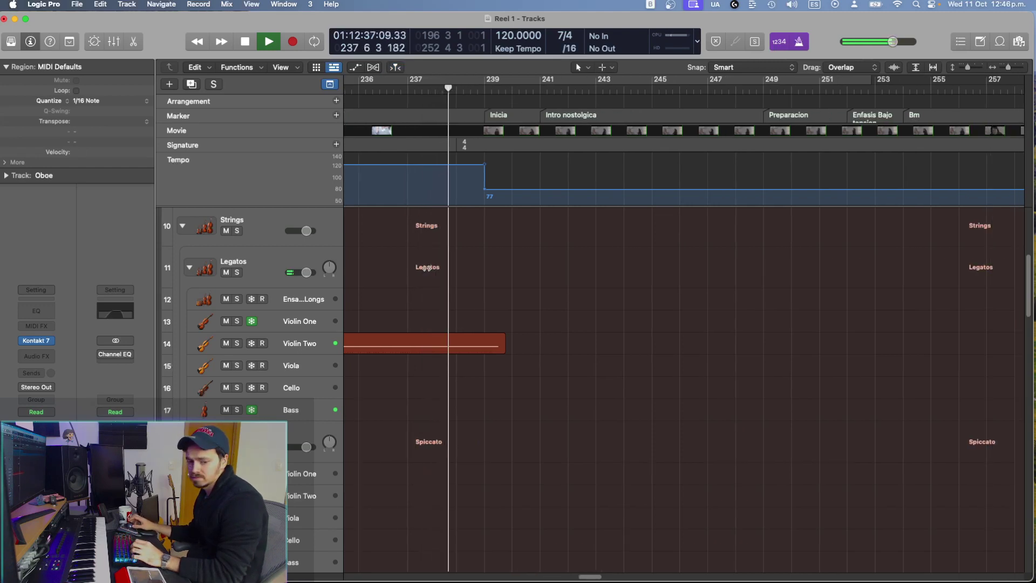
{"action": "scroll", "coordinate": [427, 270], "scroll_direction": "up", "scroll_amount": 2}
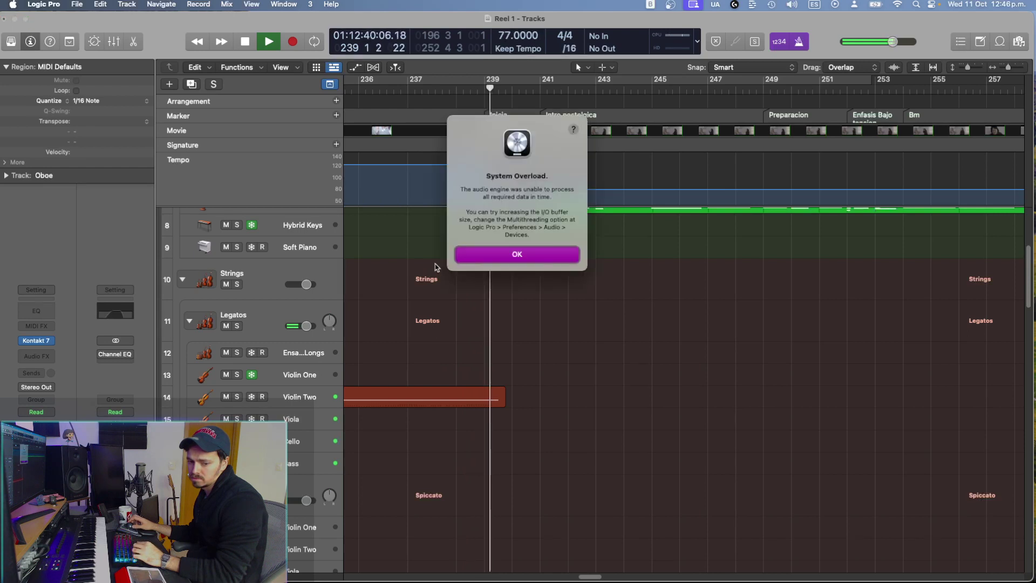
{"action": "left_click", "coordinate": [534, 254]}
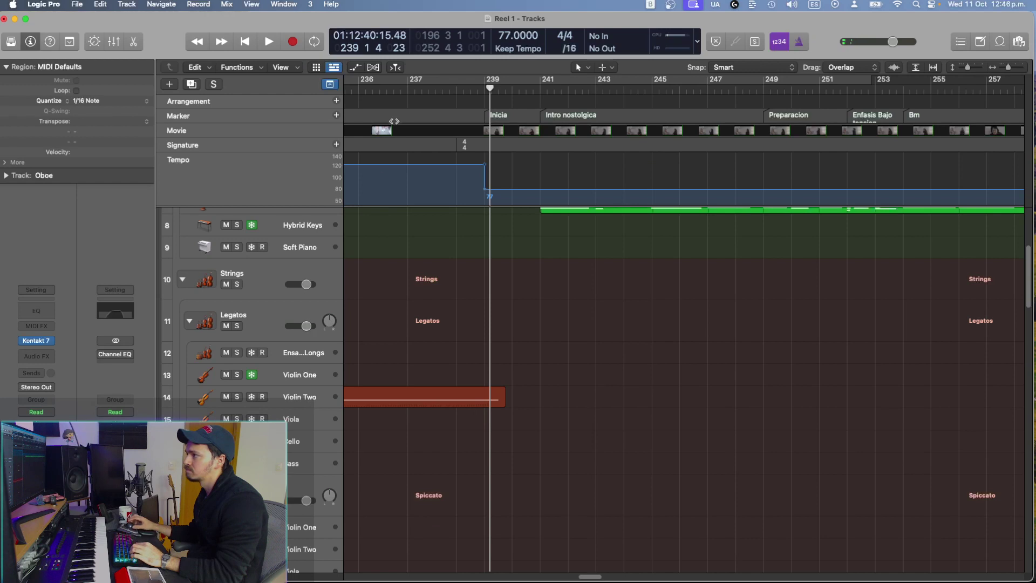
Step: Replay from bar 237, check how the staccato viola, cello and bass regions end, and dismiss the overload alert
{"action": "left_click", "coordinate": [405, 256]}
{"action": "key", "text": "space"}
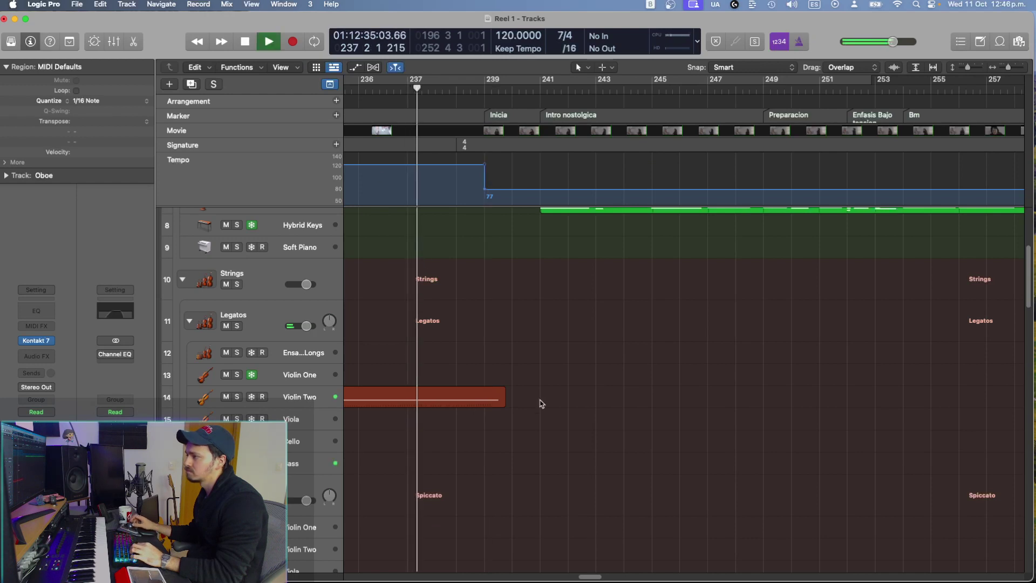
{"action": "scroll", "coordinate": [541, 402], "scroll_direction": "down", "scroll_amount": 5}
{"action": "scroll", "coordinate": [541, 403], "scroll_direction": "down", "scroll_amount": 3}
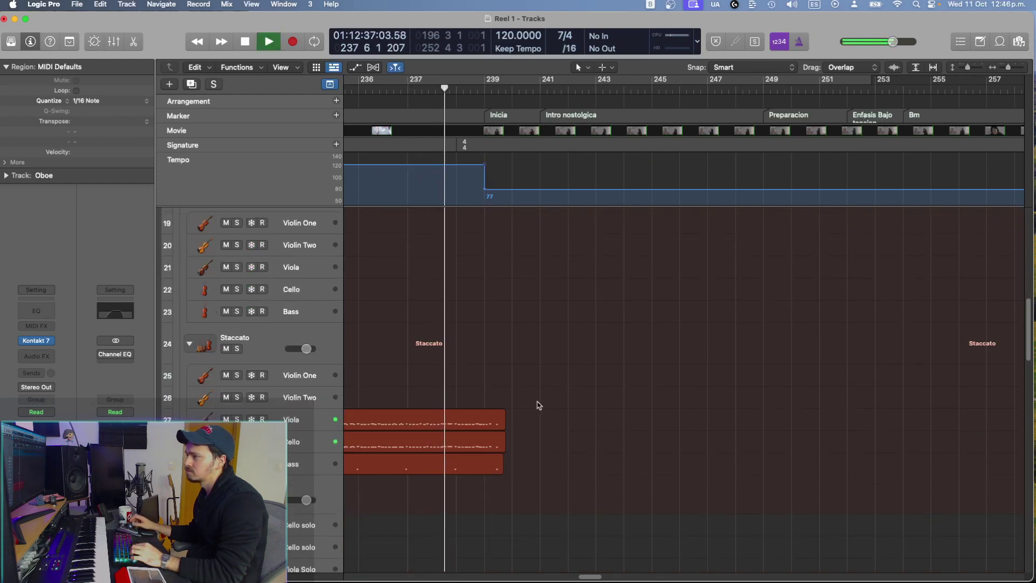
{"action": "key", "text": "super+Right"}
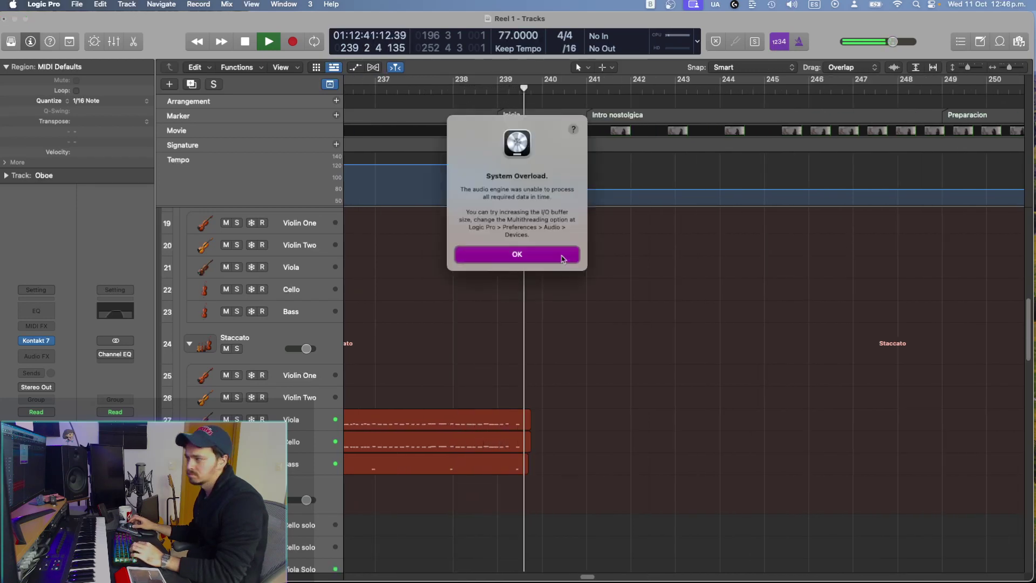
{"action": "left_click", "coordinate": [563, 259]}
Step: Play from bar 239 to bar 242 and compare the end of the string regions with the piano and harp entry
{"action": "scroll", "coordinate": [562, 259], "scroll_direction": "up", "scroll_amount": 10}
{"action": "key", "text": "super+Left"}
{"action": "key", "text": "super+Left"}
{"action": "key", "text": "super+Left"}
{"action": "key", "text": "super+Left"}
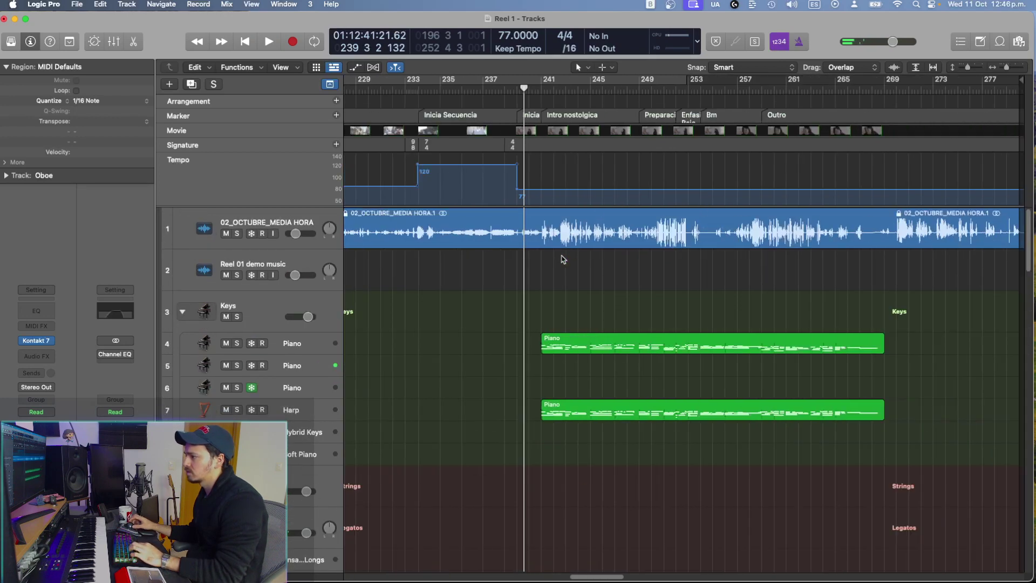
{"action": "key", "text": "space"}
{"action": "scroll", "coordinate": [564, 324], "scroll_direction": "down", "scroll_amount": 10}
{"action": "key", "text": "super+Right"}
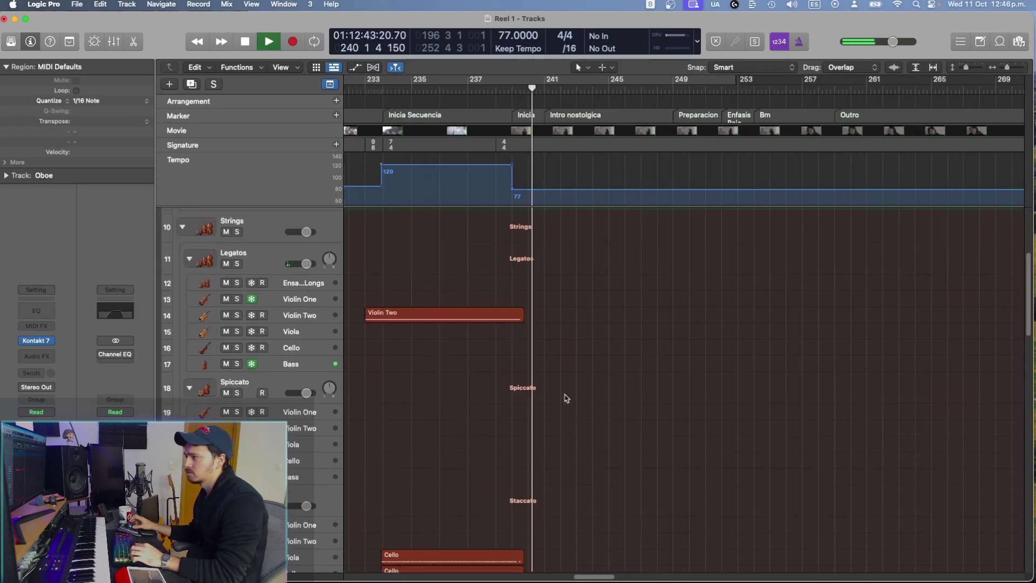
{"action": "key", "text": "super+Right"}
{"action": "scroll", "coordinate": [566, 398], "scroll_direction": "up", "scroll_amount": 5}
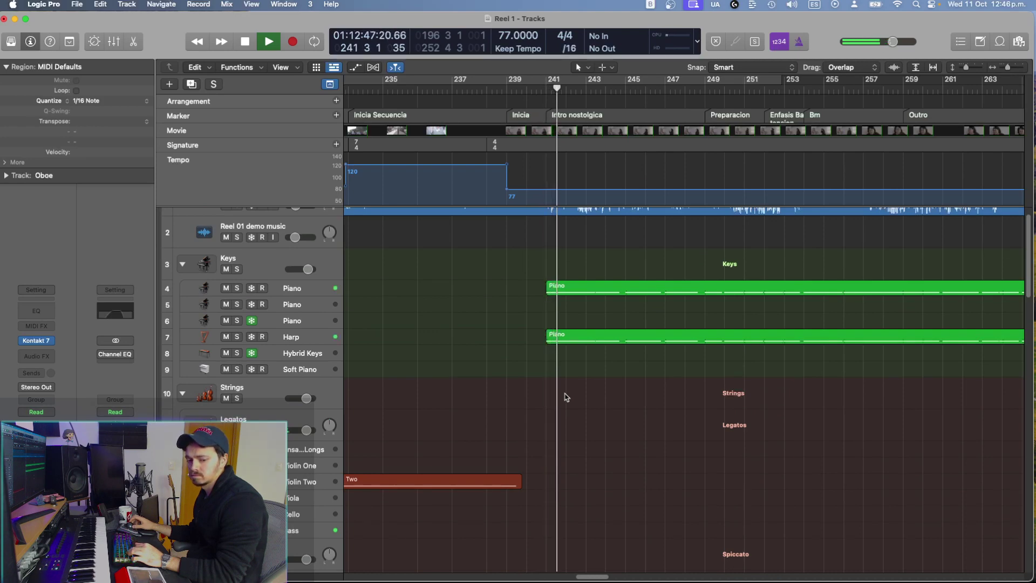
{"action": "key", "text": "super+Down"}
{"action": "key", "text": "super+Down"}
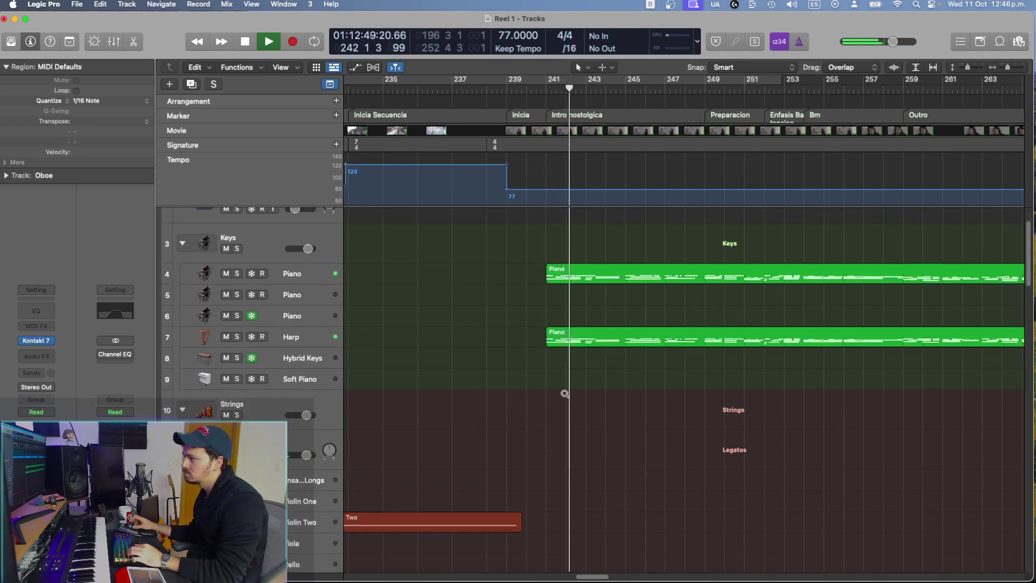
{"action": "key", "text": "space"}
Step: Open the track 4 piano region in the Piano Roll, examine its opening notes at bar 241 and close the editor
{"action": "double_click", "coordinate": [562, 268]}
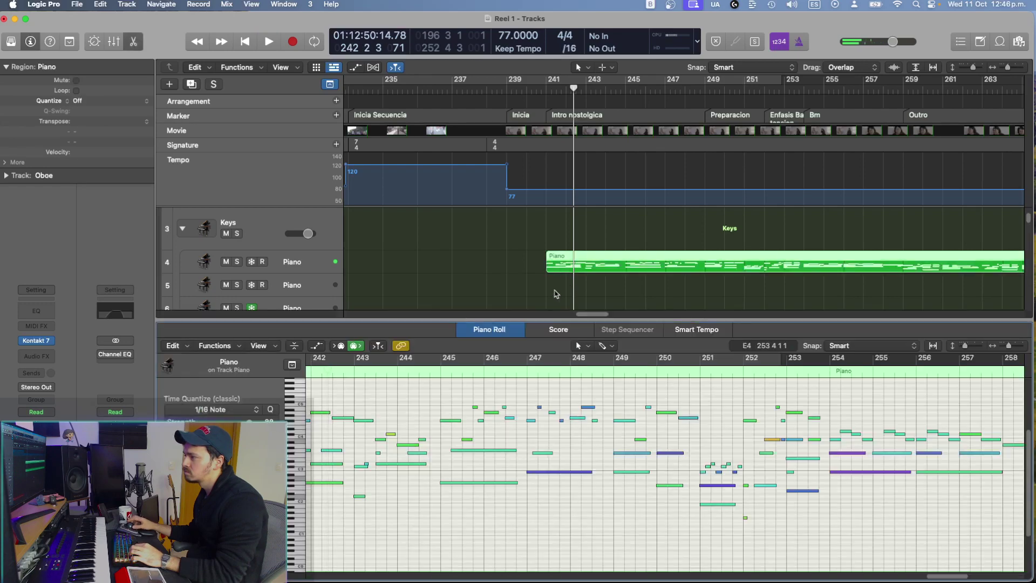
{"action": "scroll", "coordinate": [398, 374], "scroll_direction": "left", "scroll_amount": 5}
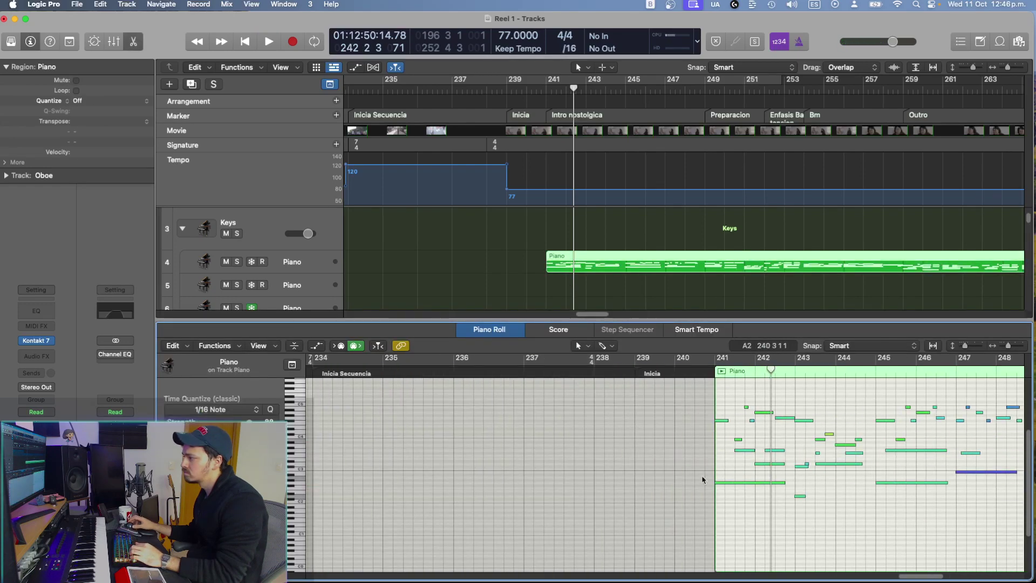
{"action": "left_click_drag", "start_coordinate": [720, 404], "coordinate": [715, 411]}
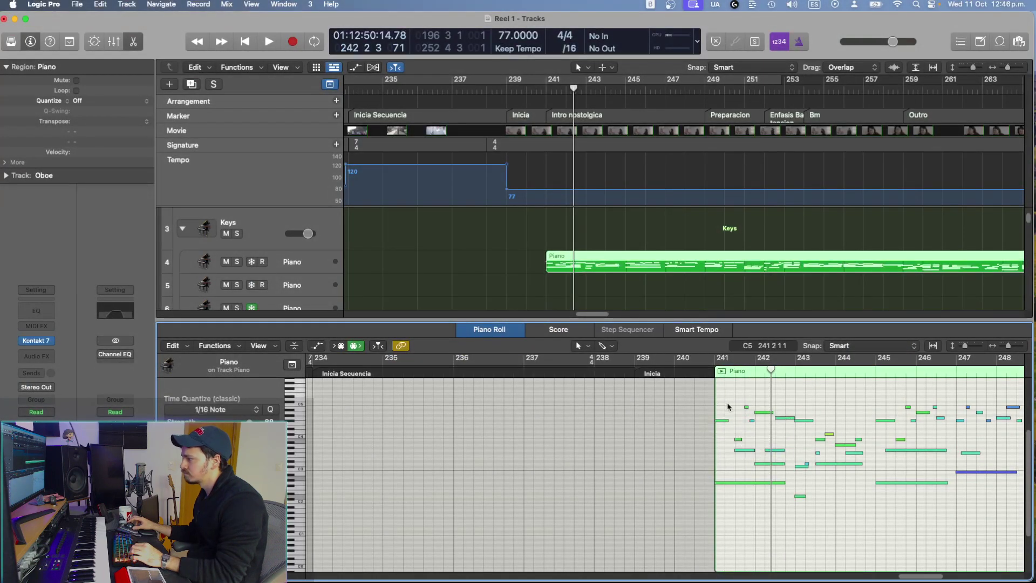
{"action": "scroll", "coordinate": [572, 272], "scroll_direction": "down", "scroll_amount": 1}
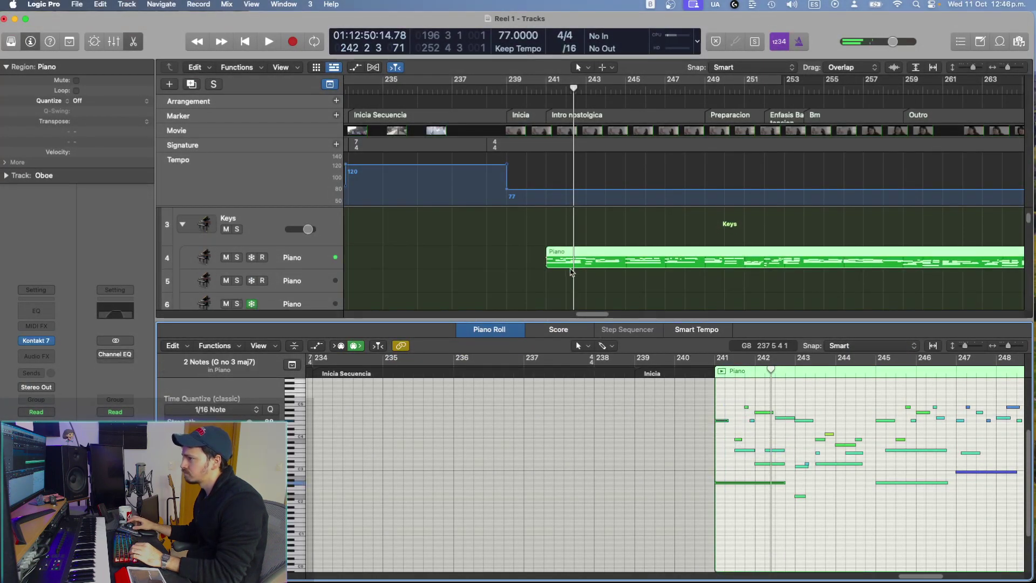
{"action": "left_click", "coordinate": [135, 44]}
Step: Select the Harp track together with its regions
{"action": "scroll", "coordinate": [324, 362], "scroll_direction": "up", "scroll_amount": 1}
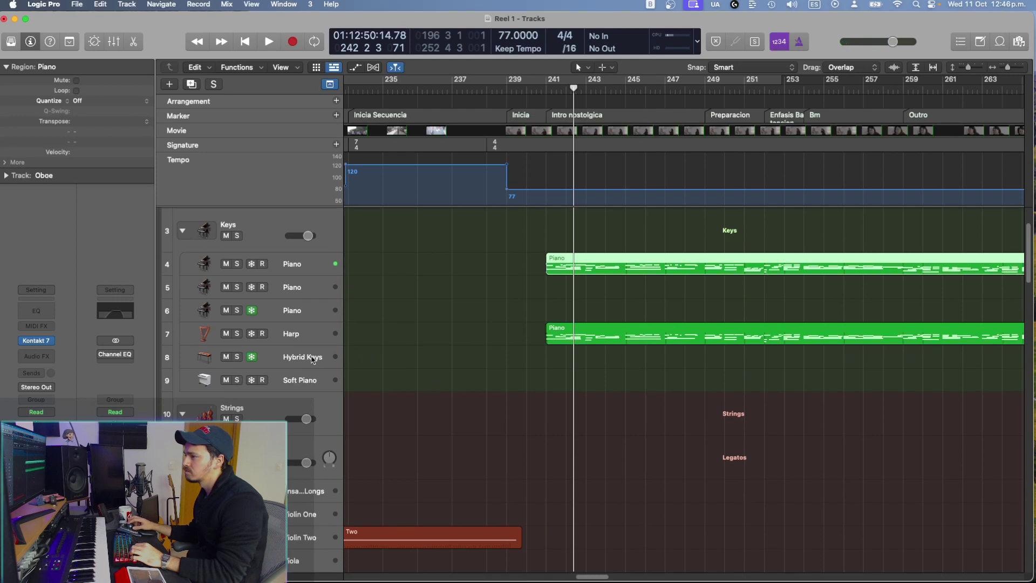
{"action": "left_click", "coordinate": [312, 360]}
{"action": "left_click", "coordinate": [302, 335]}
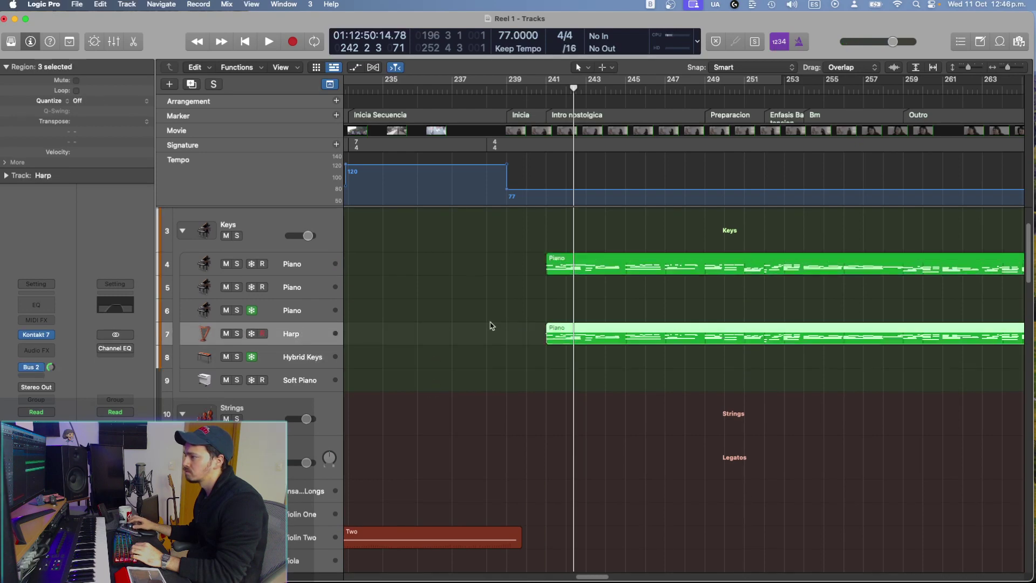
Step: Open the Harp regions in the Piano Roll and bring the playhead to the harp's entry at bar 241
{"action": "key", "text": "e"}
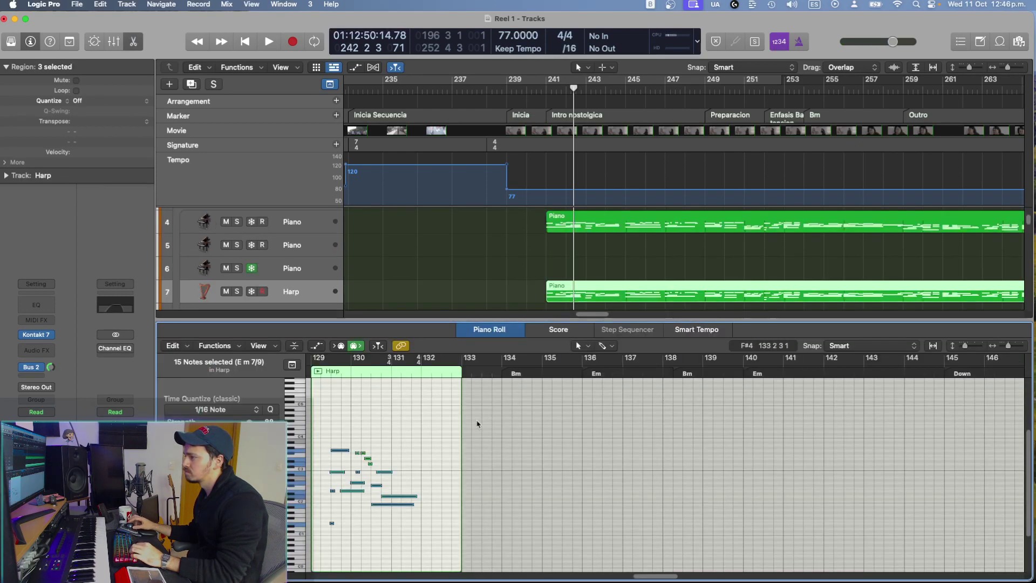
{"action": "key", "text": "shift+space"}
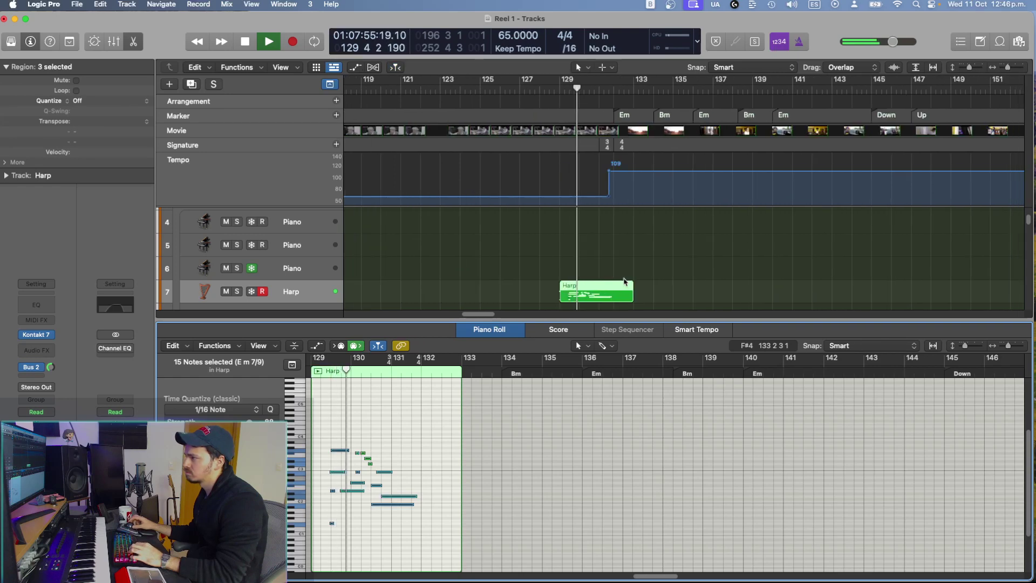
{"action": "scroll", "coordinate": [625, 281], "scroll_direction": "right", "scroll_amount": 15}
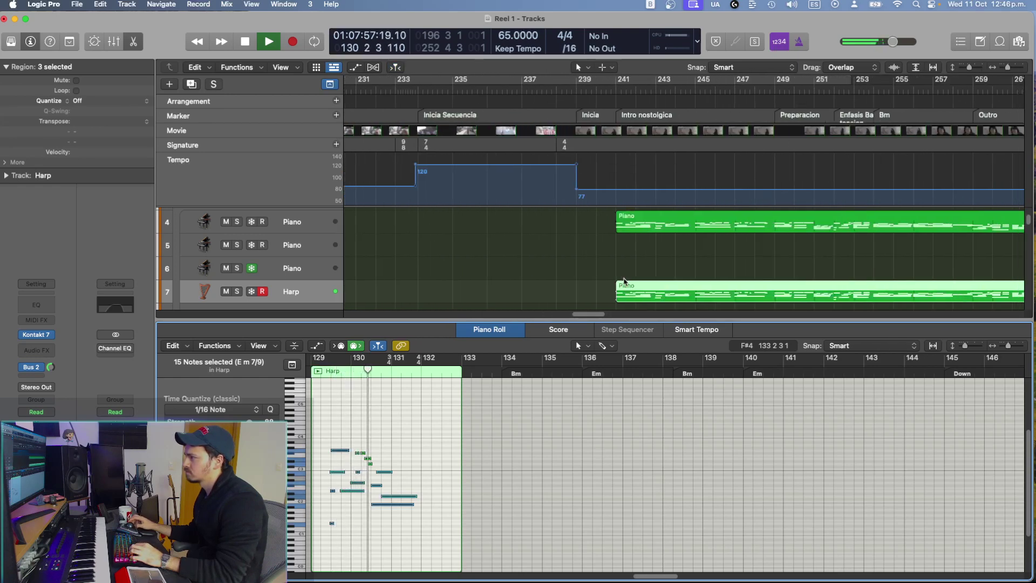
{"action": "left_click", "coordinate": [612, 274]}
{"action": "key", "text": "space"}
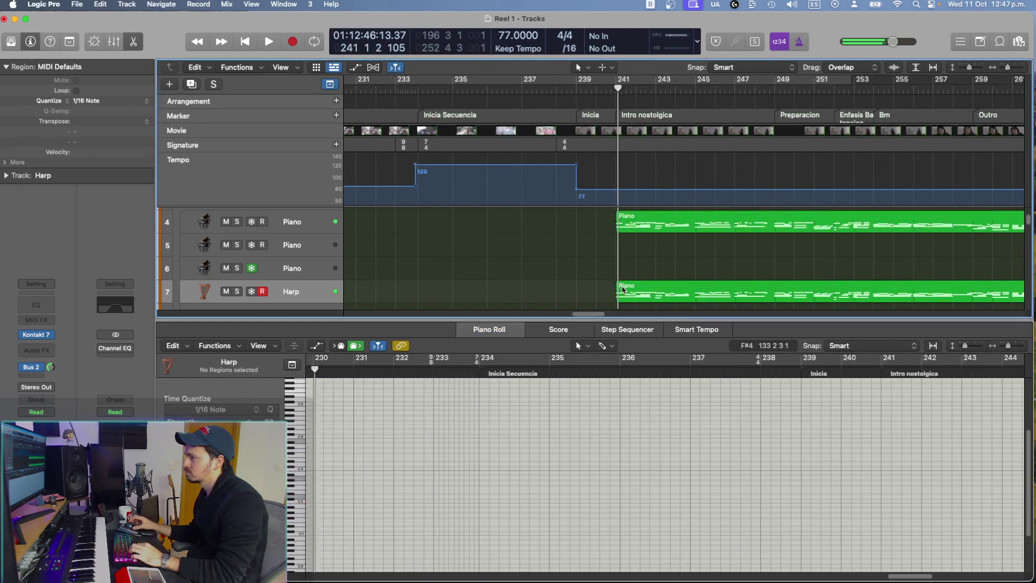
Step: Extend the starts of the Harp and track 4 piano regions slightly before bar 241 to cover their opening notes
{"action": "left_click", "coordinate": [619, 283]}
{"action": "left_click_drag", "start_coordinate": [344, 449], "coordinate": [359, 519]}
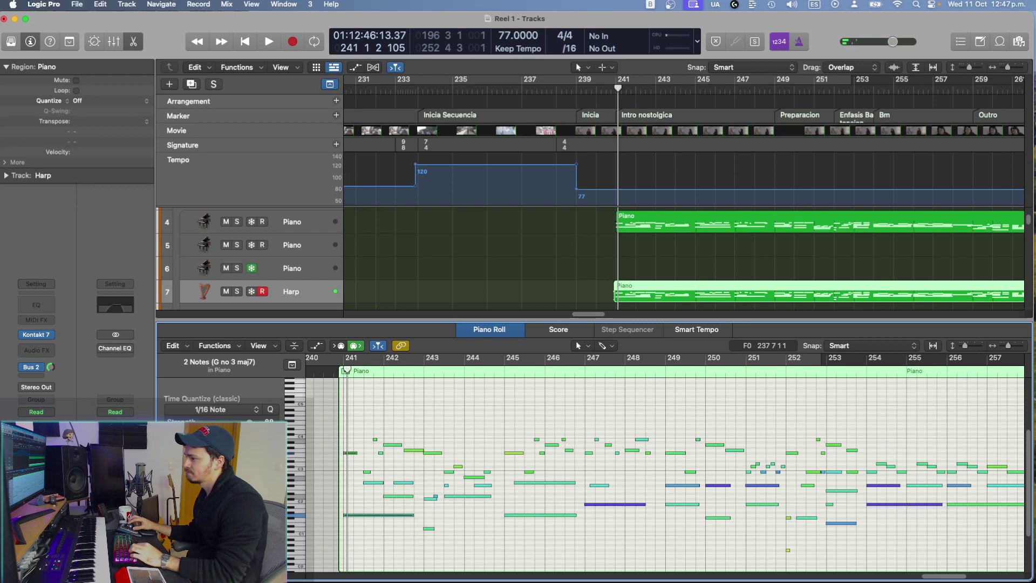
{"action": "left_click", "coordinate": [711, 221]}
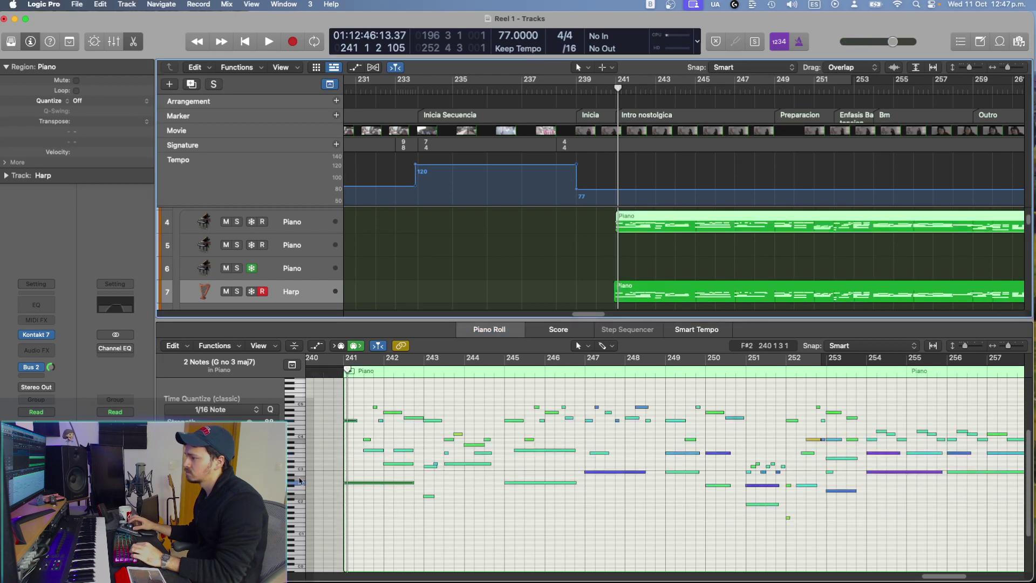
{"action": "left_click_drag", "start_coordinate": [616, 261], "coordinate": [606, 264]}
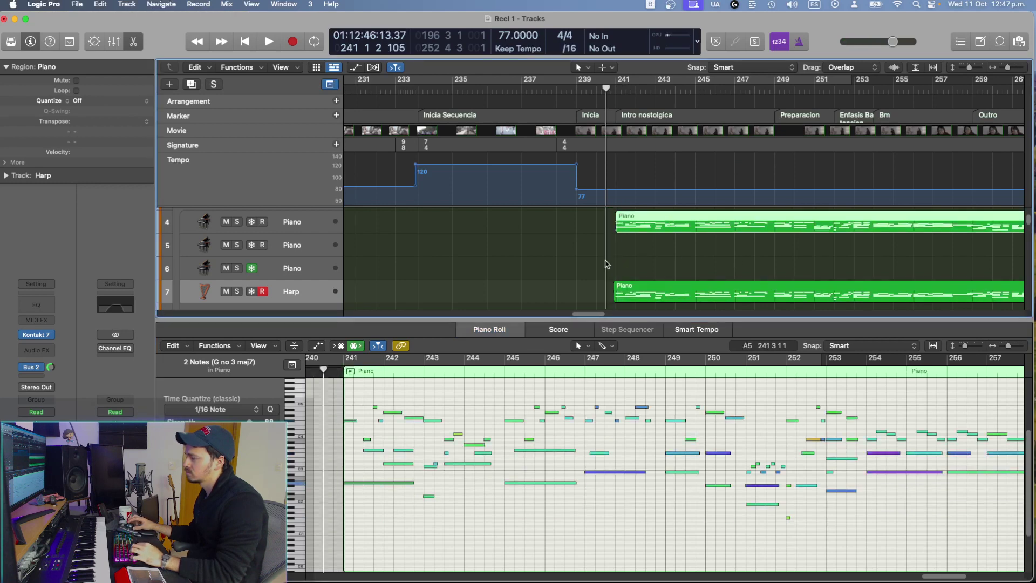
Step: Play the intro from before bar 241, solo the Harp and switch its CineHarps mixer to the Ambient preset
{"action": "key", "text": "space"}
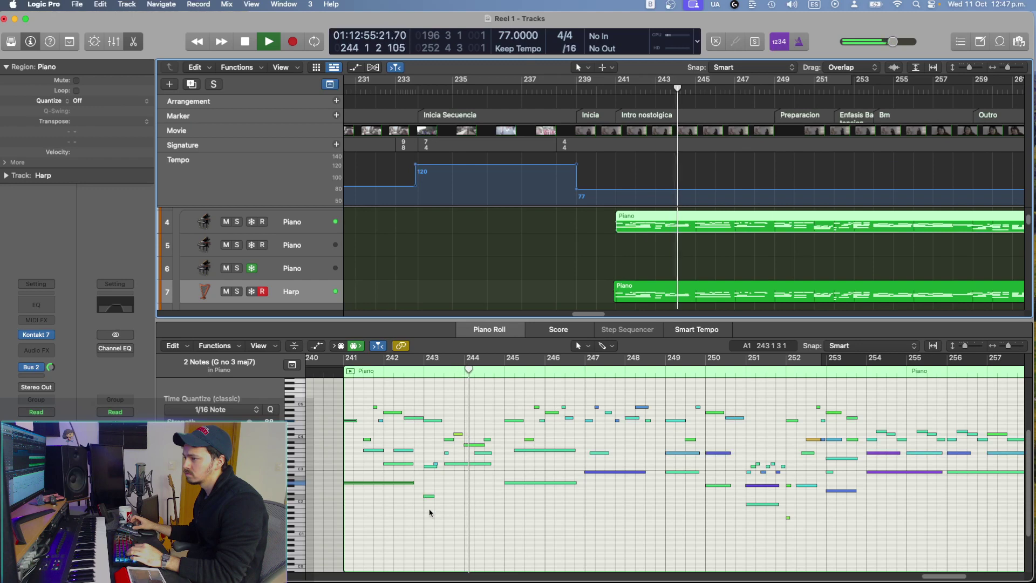
{"action": "key", "text": "s"}
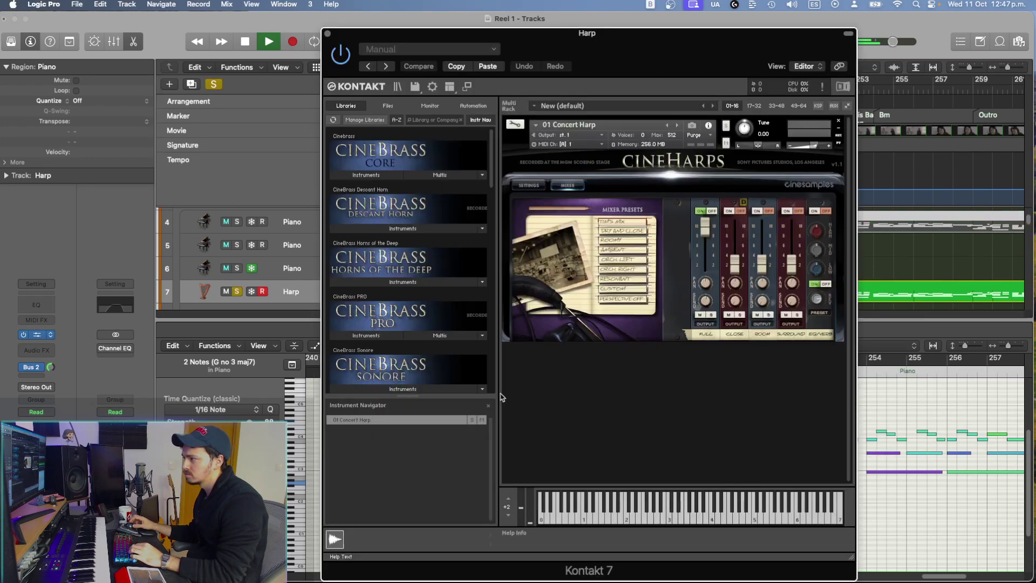
{"action": "left_click", "coordinate": [627, 252]}
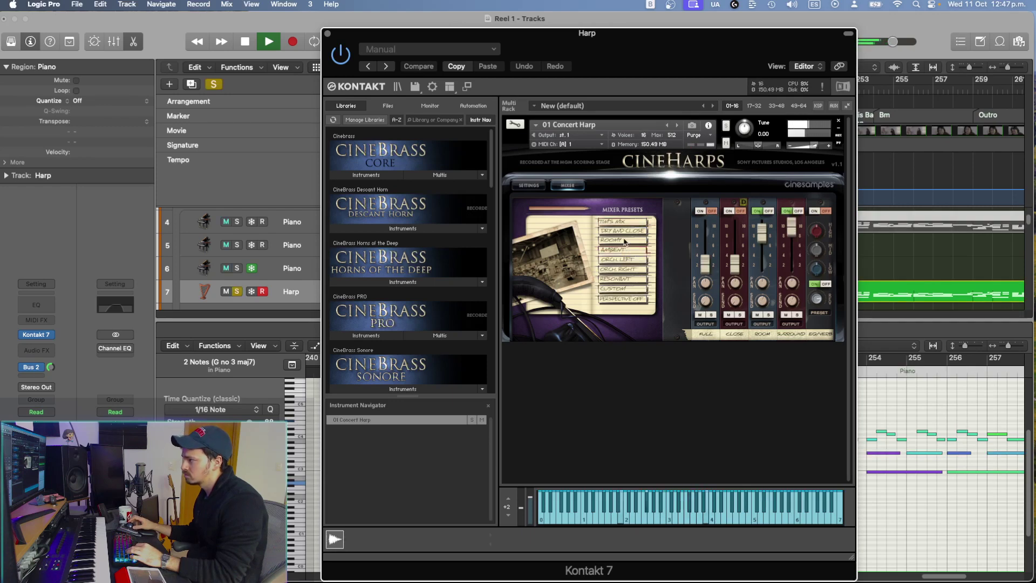
{"action": "key", "text": "s"}
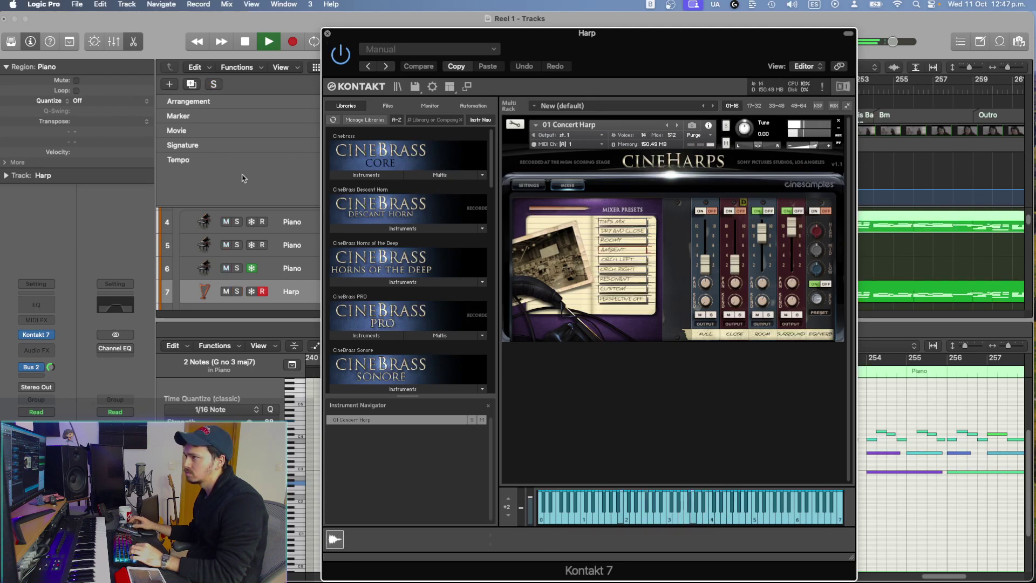
{"action": "key", "text": "v"}
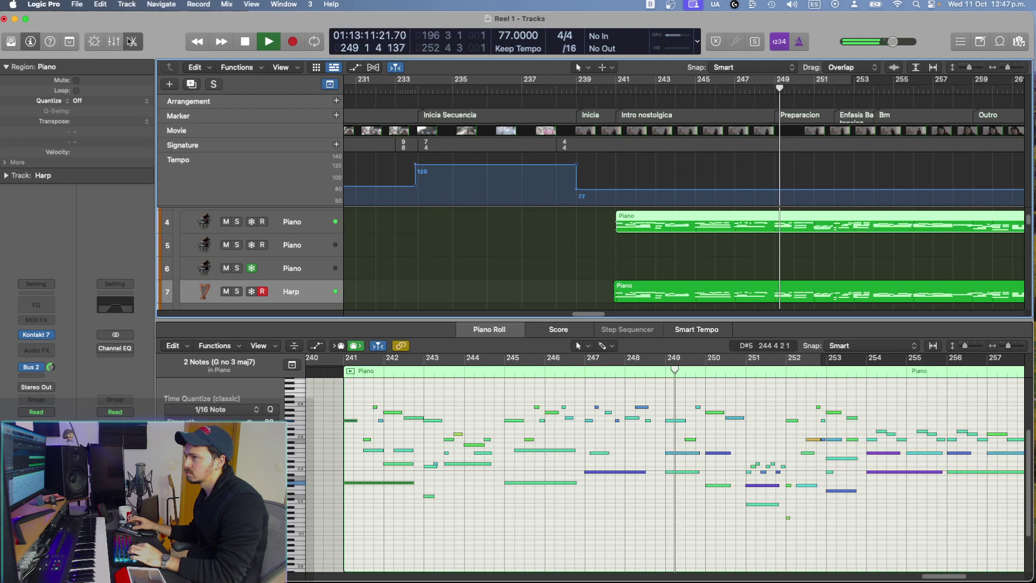
Step: Listen on past bar 249 while looking over the string tracks, and return the playhead to bar 249 at Preparacion
{"action": "key", "text": "e"}
{"action": "scroll", "coordinate": [561, 256], "scroll_direction": "down", "scroll_amount": 5}
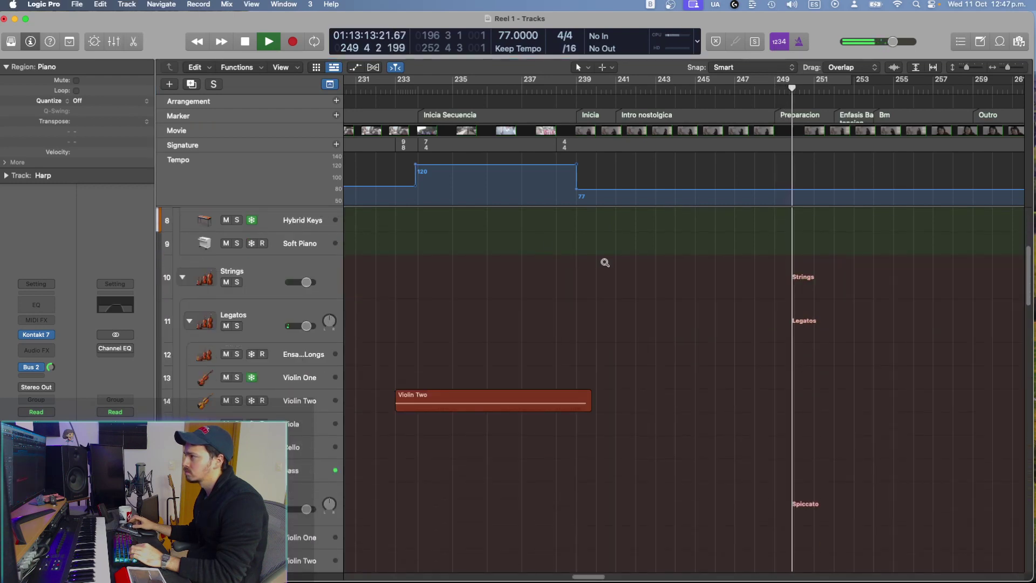
{"action": "scroll", "coordinate": [605, 263], "scroll_direction": "down", "scroll_amount": 2}
{"action": "scroll", "coordinate": [756, 283], "scroll_direction": "right", "scroll_amount": 2}
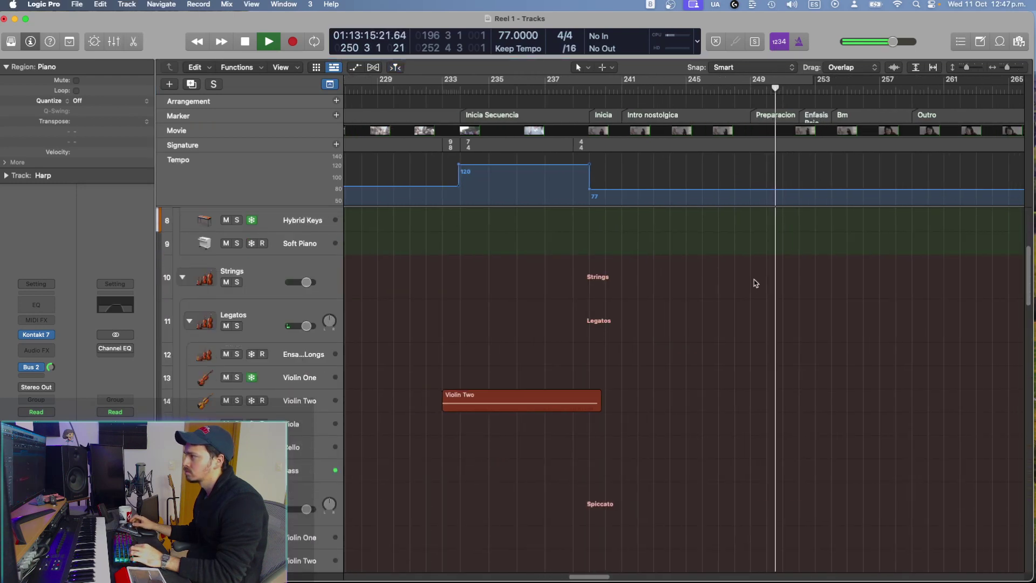
{"action": "key", "text": "space"}
{"action": "left_click", "coordinate": [749, 260], "text": "shift"}
{"action": "scroll", "coordinate": [749, 259], "scroll_direction": "down", "scroll_amount": 6}
{"action": "scroll", "coordinate": [749, 259], "scroll_direction": "up", "scroll_amount": 7}
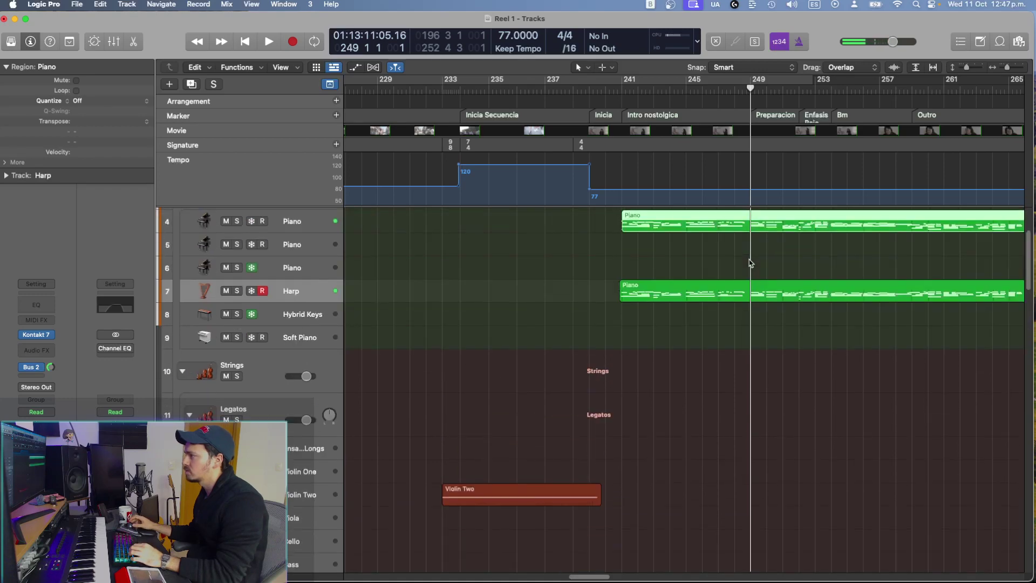
Step: Reopen the track 4 piano region in the Piano Roll and audition its low notes in bars 250 to 252
{"action": "key", "text": "e"}
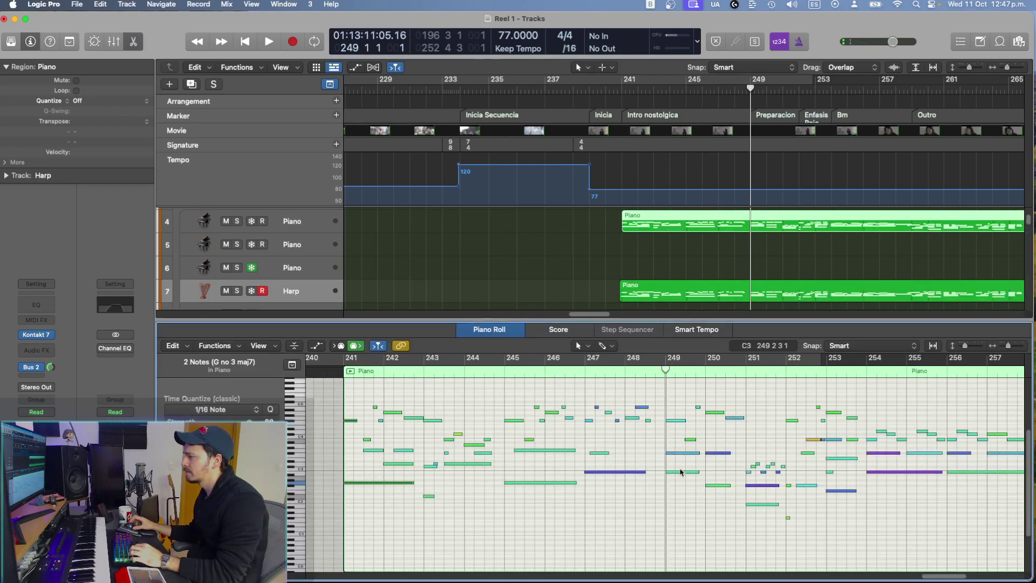
{"action": "left_click", "coordinate": [719, 487]}
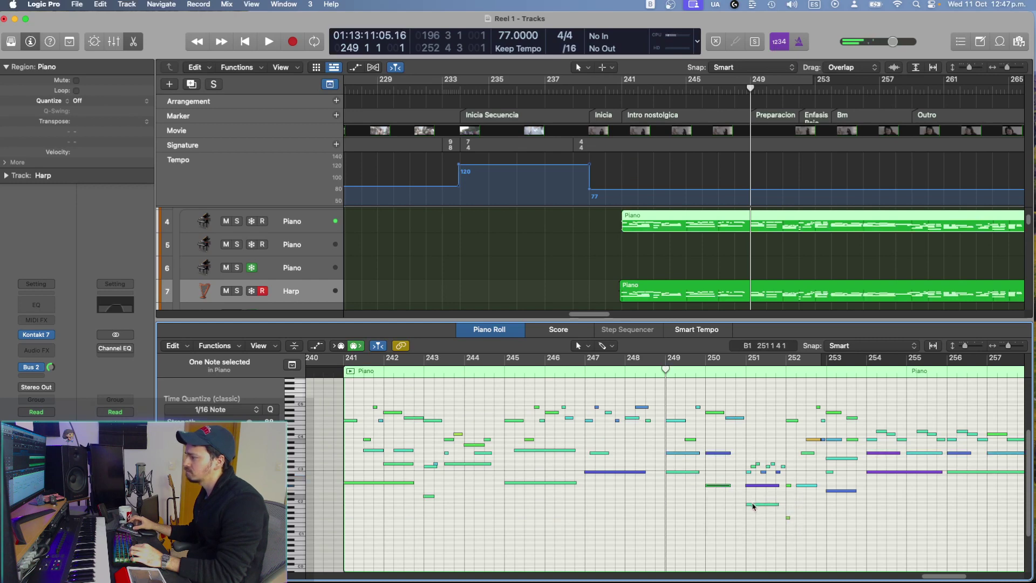
{"action": "left_click", "coordinate": [754, 505]}
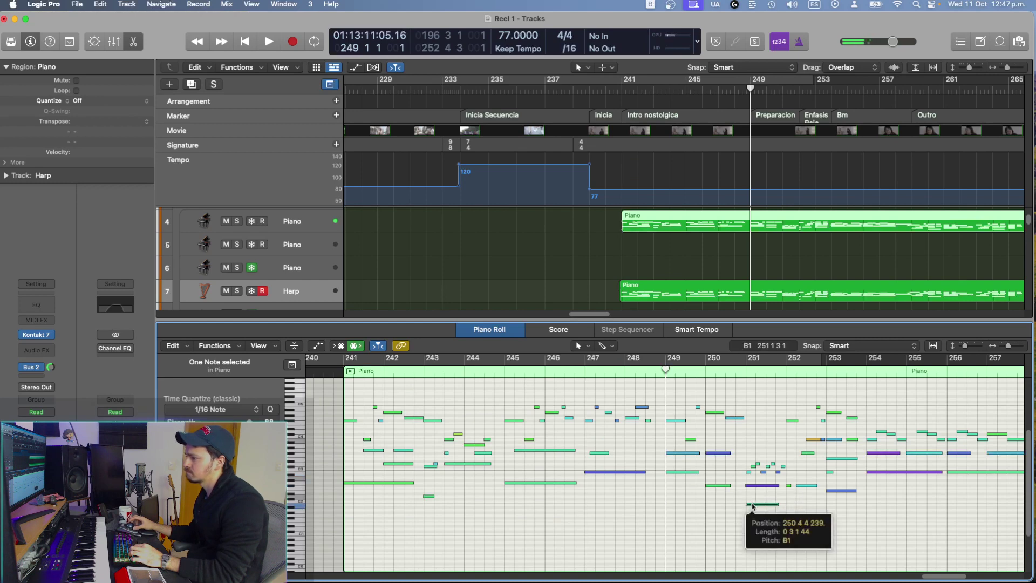
{"action": "left_click", "coordinate": [801, 486]}
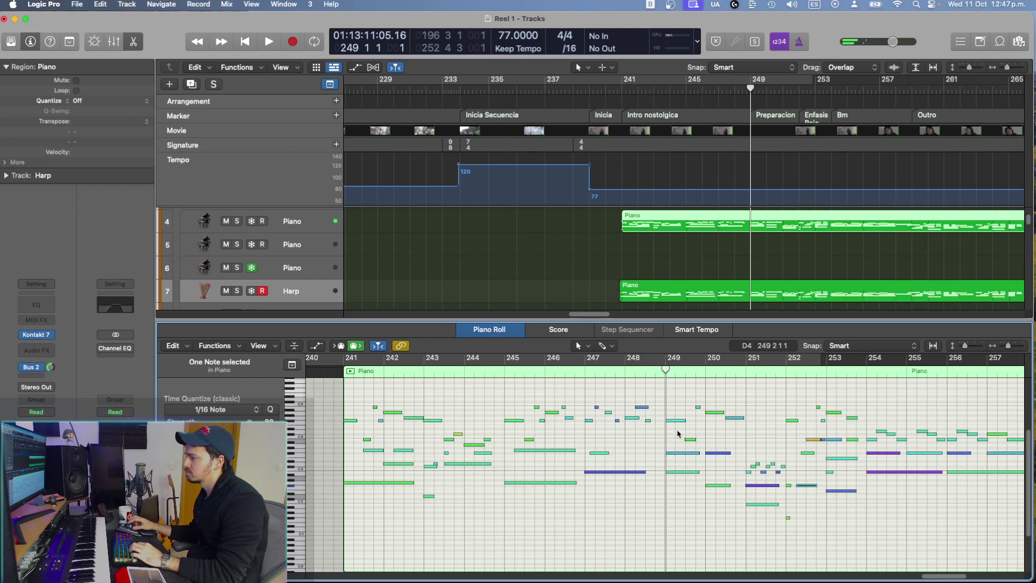
Step: Play the piano and harp from bar 249 to bar 253 and return the playhead to bar 249
{"action": "key", "text": "space"}
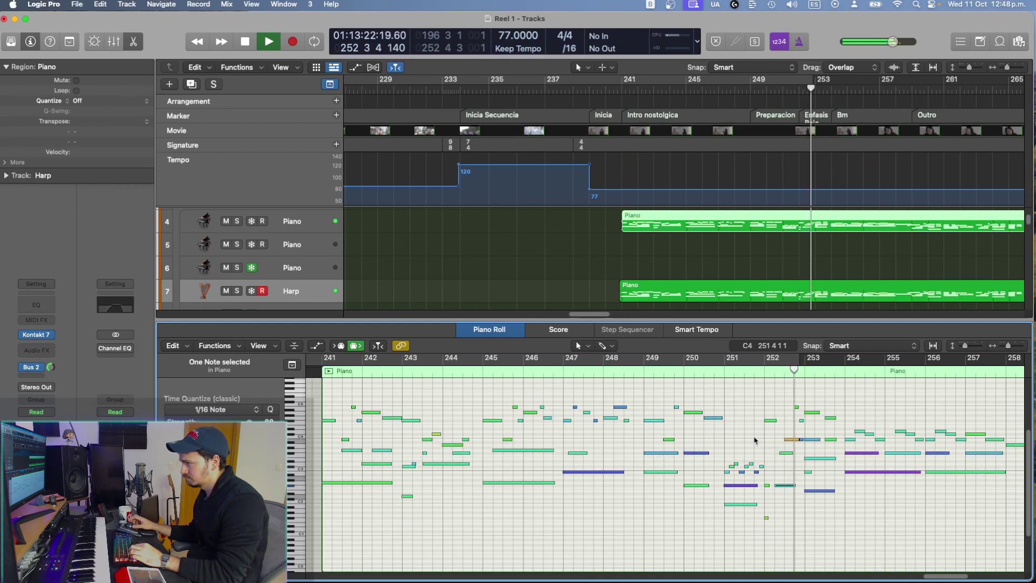
{"action": "key", "text": "space"}
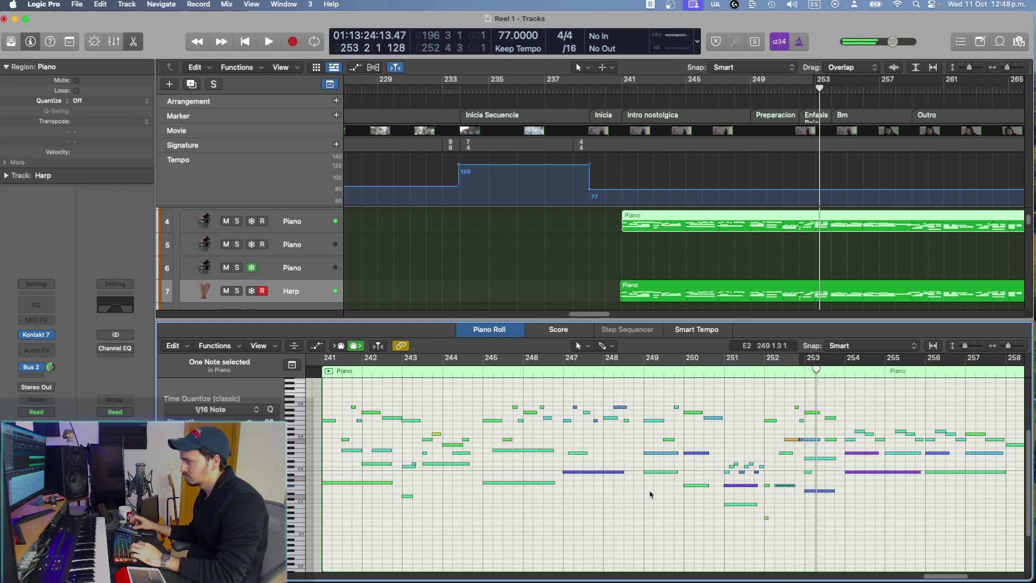
{"action": "left_click", "coordinate": [640, 501]}
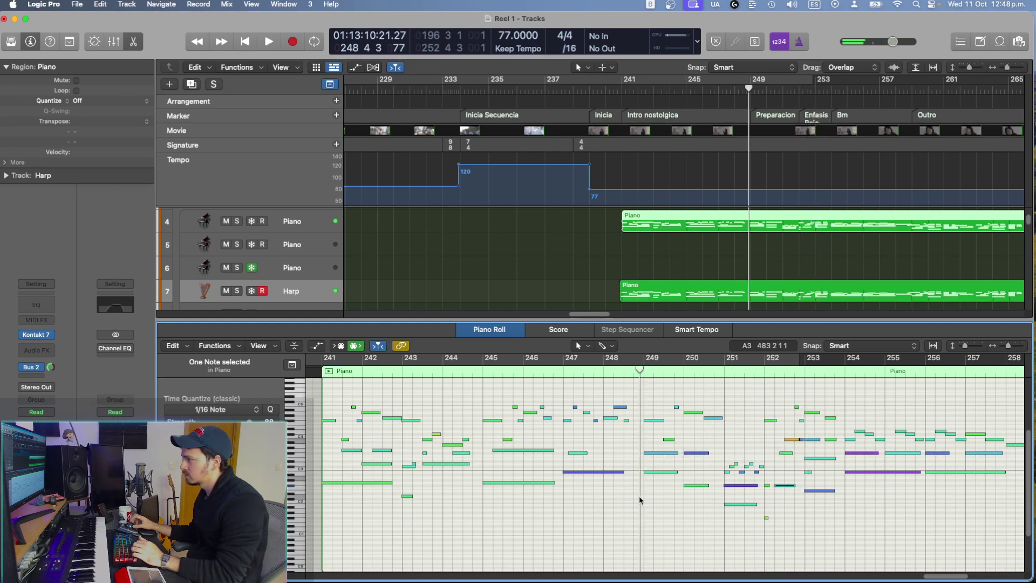
{"action": "left_click", "coordinate": [644, 375]}
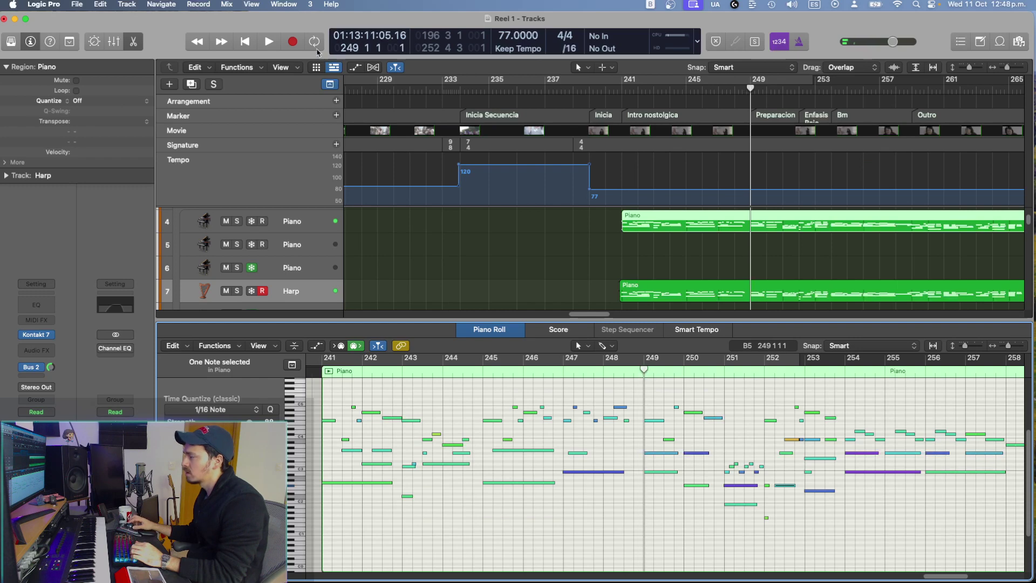
Step: Record an oboe melody on the Oboe track from about bar 248 to bar 268
{"action": "left_click", "coordinate": [134, 41]}
{"action": "scroll", "coordinate": [777, 316], "scroll_direction": "down", "scroll_amount": 15}
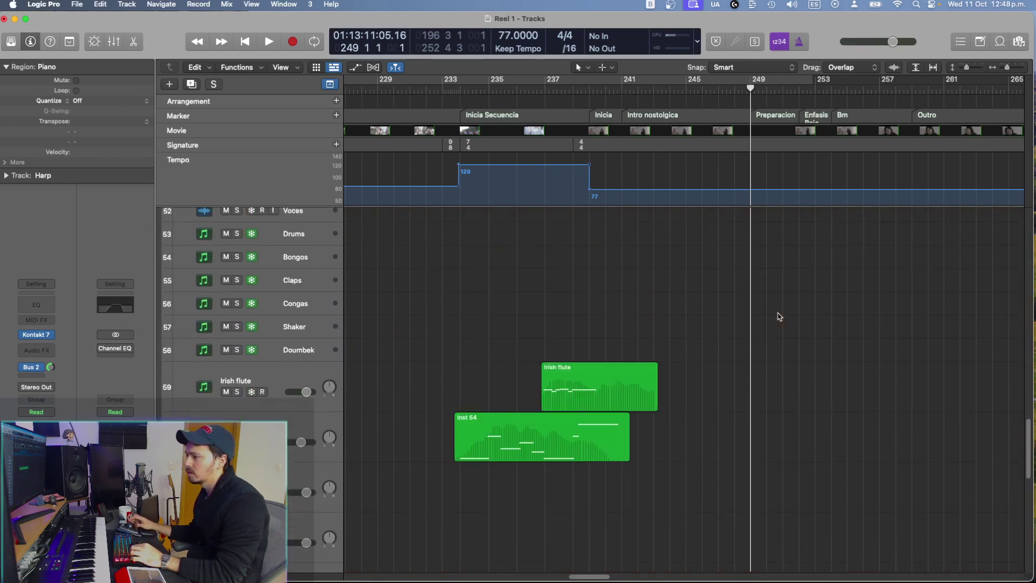
{"action": "scroll", "coordinate": [779, 316], "scroll_direction": "down", "scroll_amount": 8}
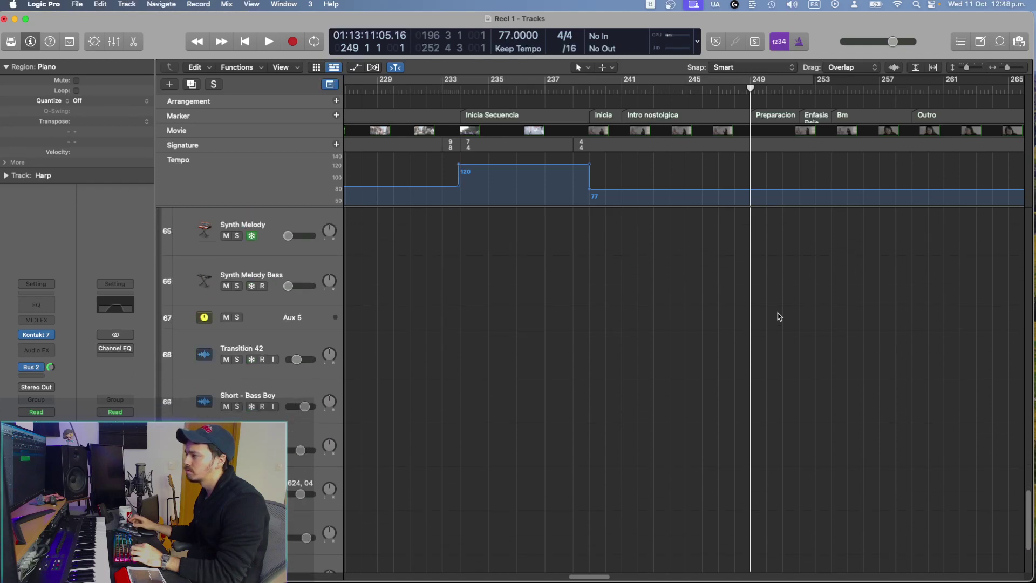
{"action": "scroll", "coordinate": [779, 316], "scroll_direction": "up", "scroll_amount": 10}
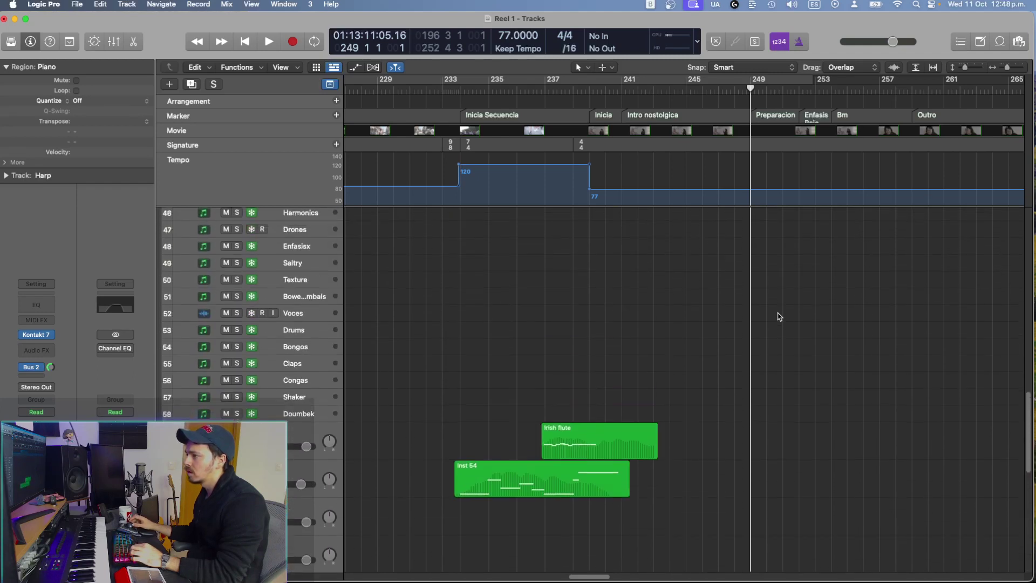
{"action": "scroll", "coordinate": [779, 317], "scroll_direction": "up", "scroll_amount": 2}
{"action": "scroll", "coordinate": [780, 317], "scroll_direction": "down", "scroll_amount": 5}
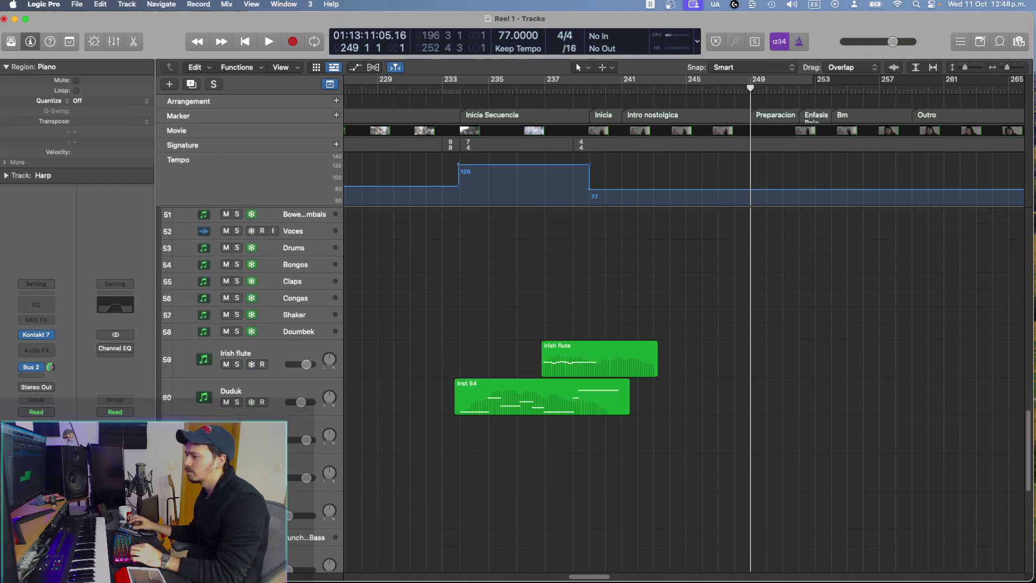
{"action": "left_click", "coordinate": [298, 423]}
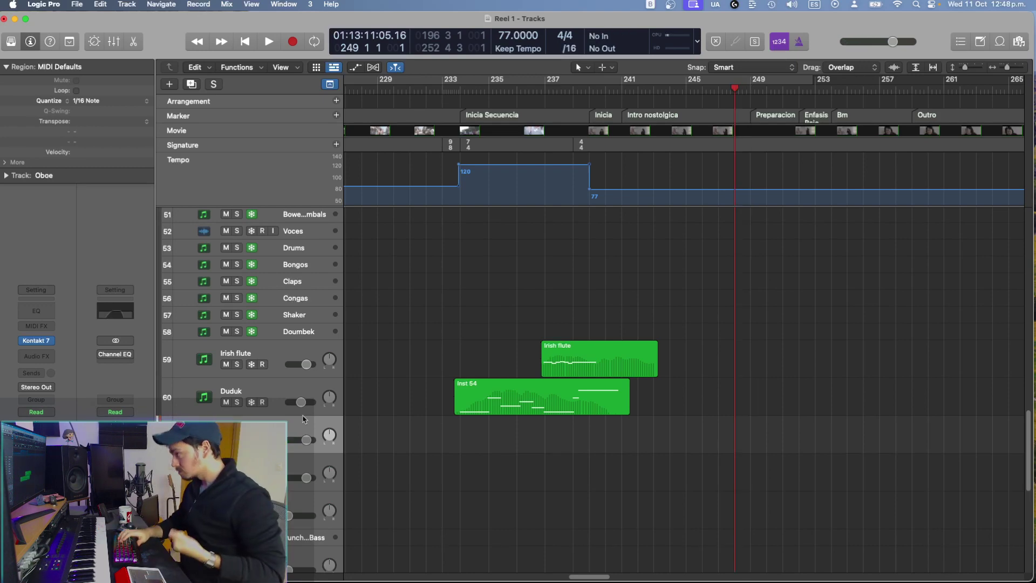
{"action": "key", "text": "r"}
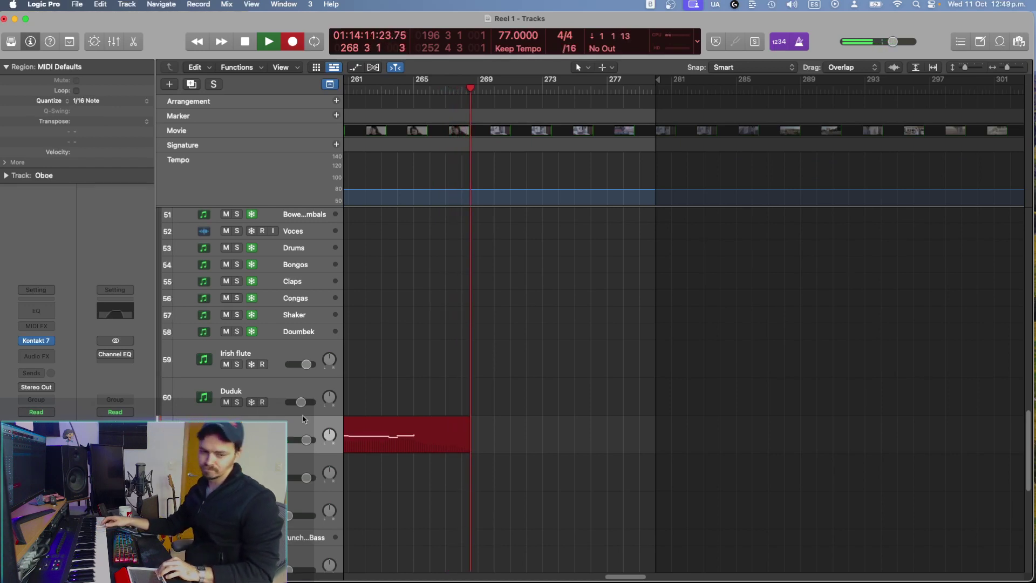
{"action": "key", "text": "space"}
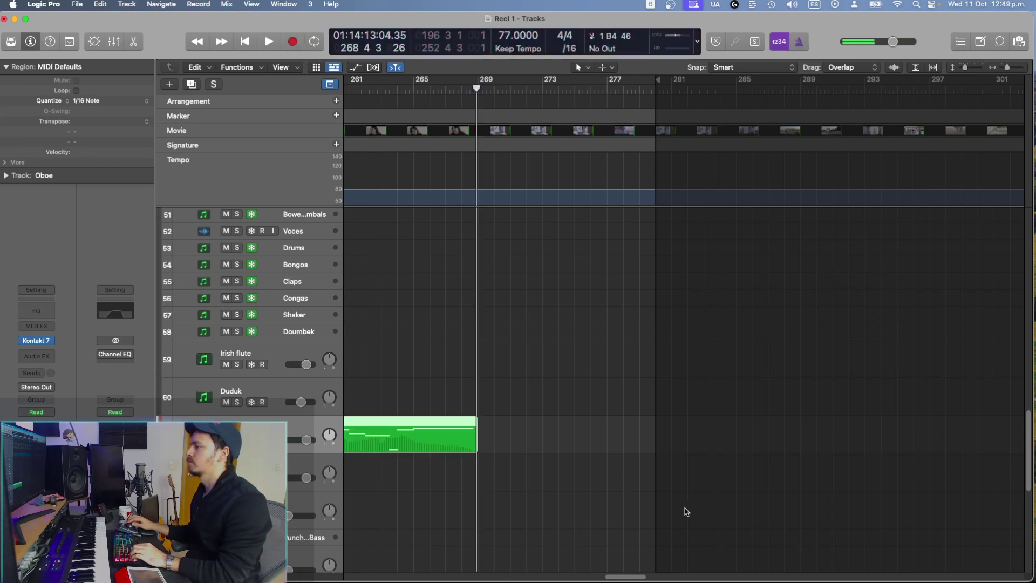
Step: Open the recorded Oboe region in the Piano Roll and review it by playing from bar 260 to bar 262
{"action": "left_click", "coordinate": [550, 373]}
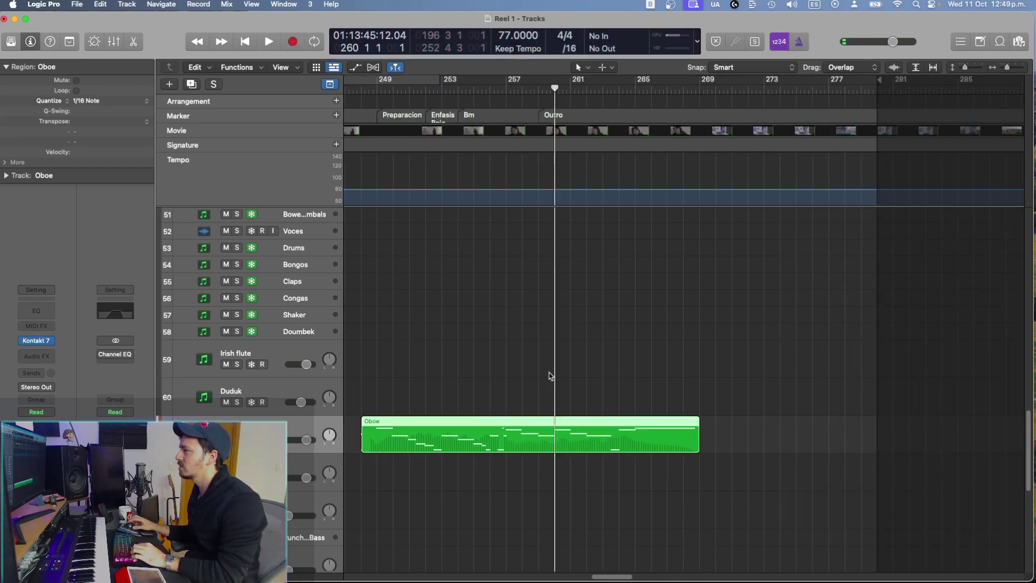
{"action": "key", "text": "super+Right"}
{"action": "double_click", "coordinate": [609, 433]}
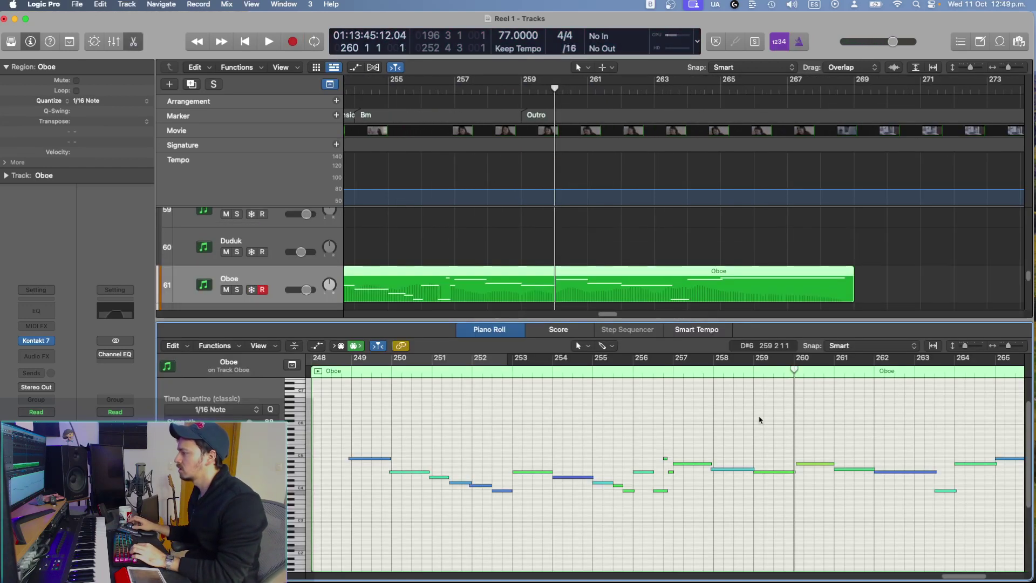
{"action": "key", "text": "space"}
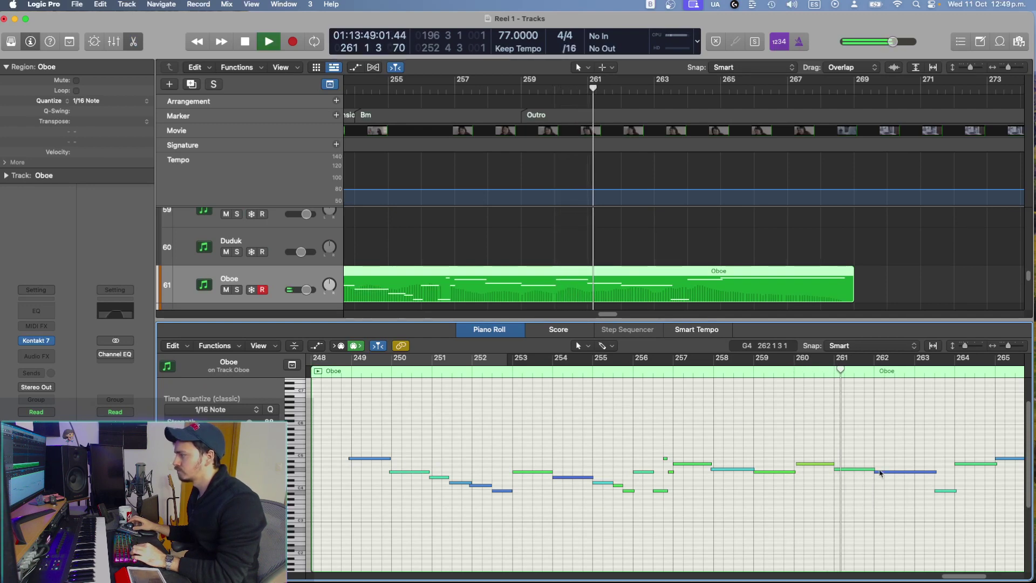
{"action": "key", "text": "super+Left"}
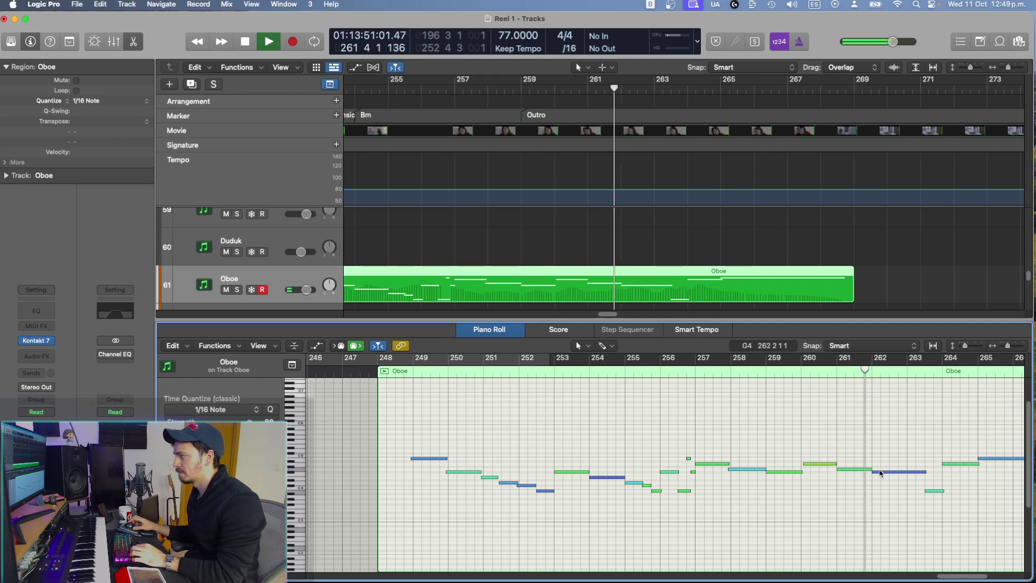
{"action": "key", "text": "space"}
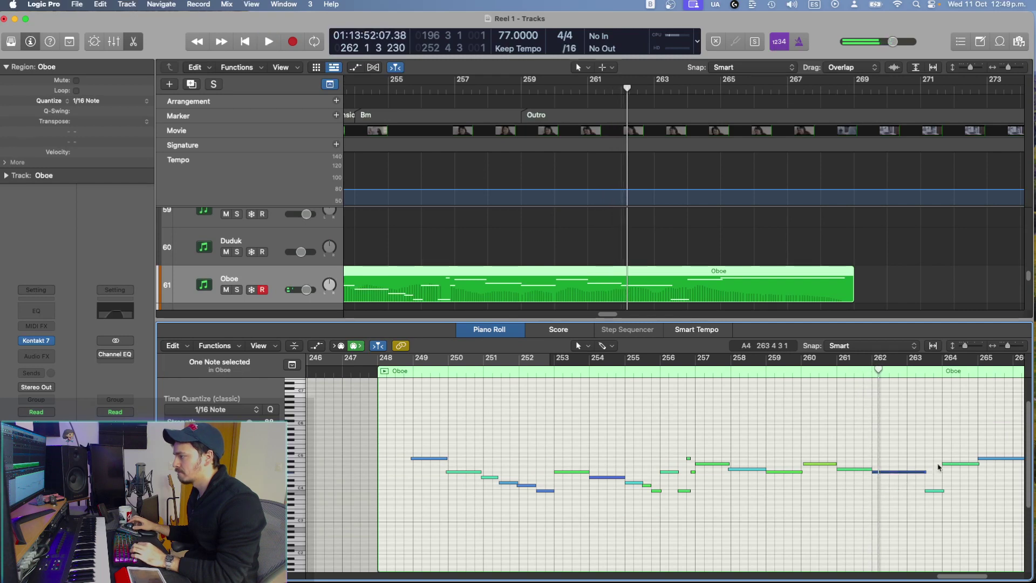
Step: Audition the Oboe melody in the Piano Roll from the middle of bar 256 to bar 258
{"action": "scroll", "coordinate": [941, 466], "scroll_direction": "right", "scroll_amount": 5}
{"action": "left_click", "coordinate": [505, 430], "text": "shift"}
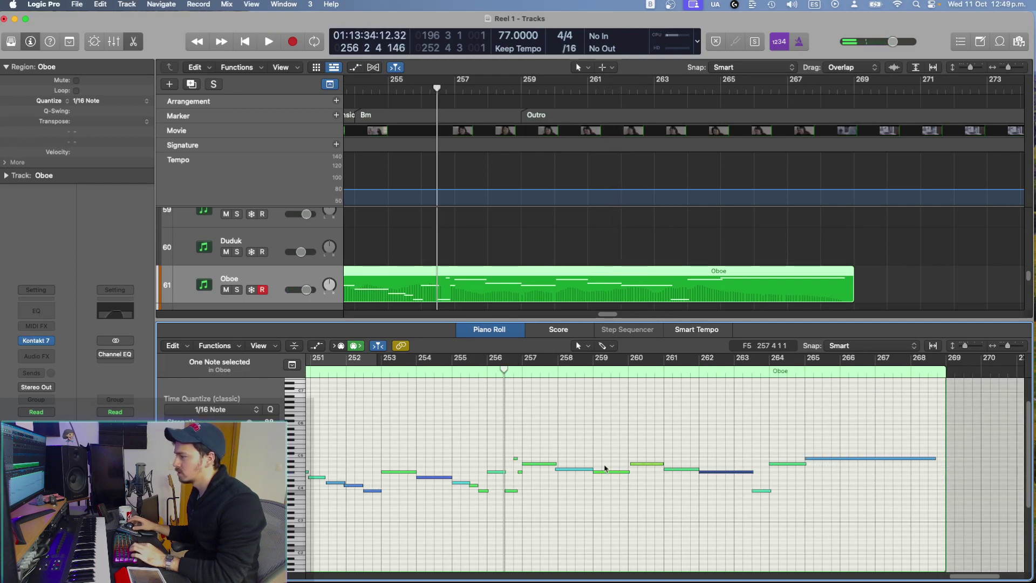
{"action": "key", "text": "space"}
{"action": "key", "text": "super+Down"}
{"action": "key", "text": "super+Right"}
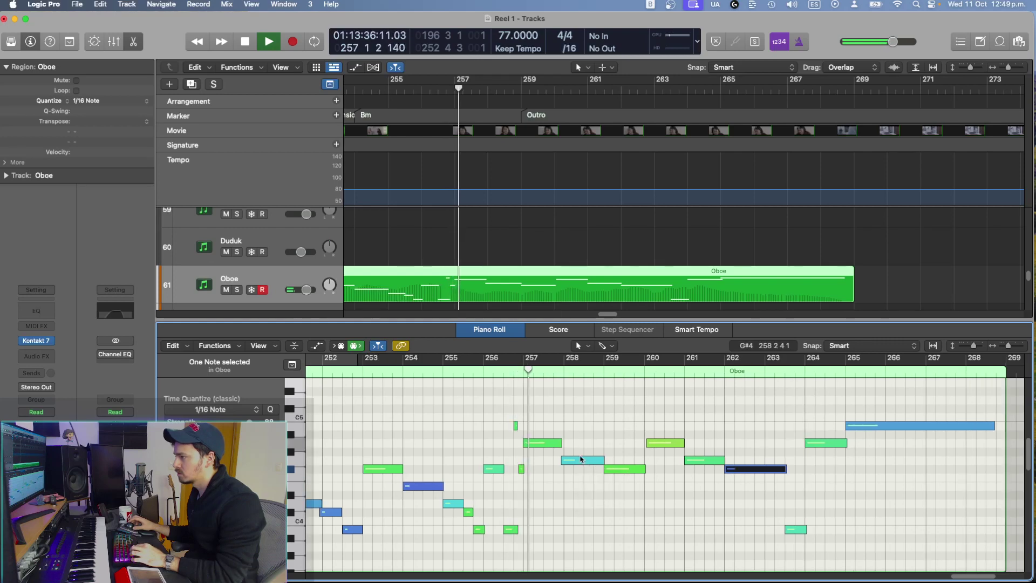
{"action": "key", "text": "super+Up"}
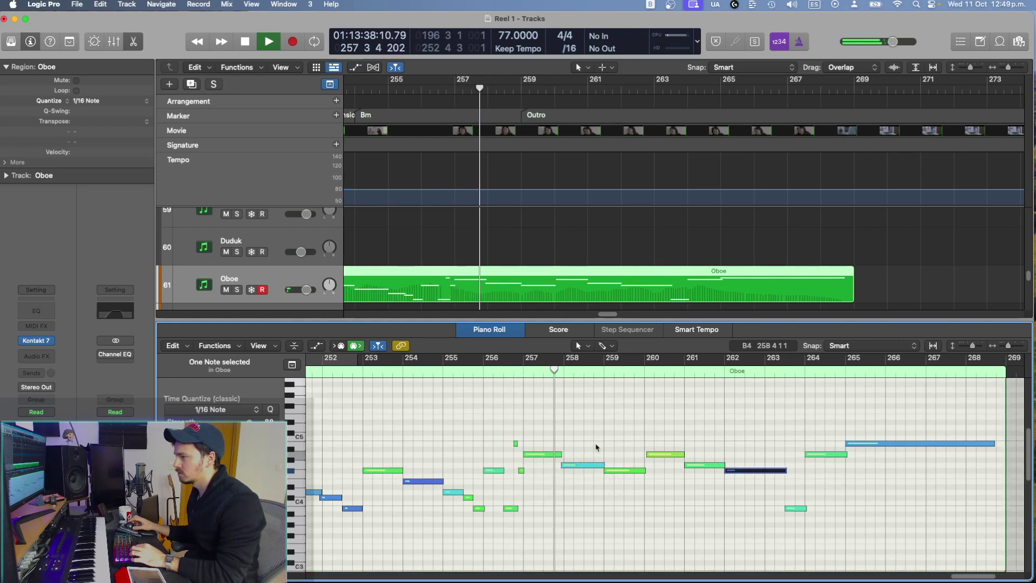
{"action": "key", "text": "space"}
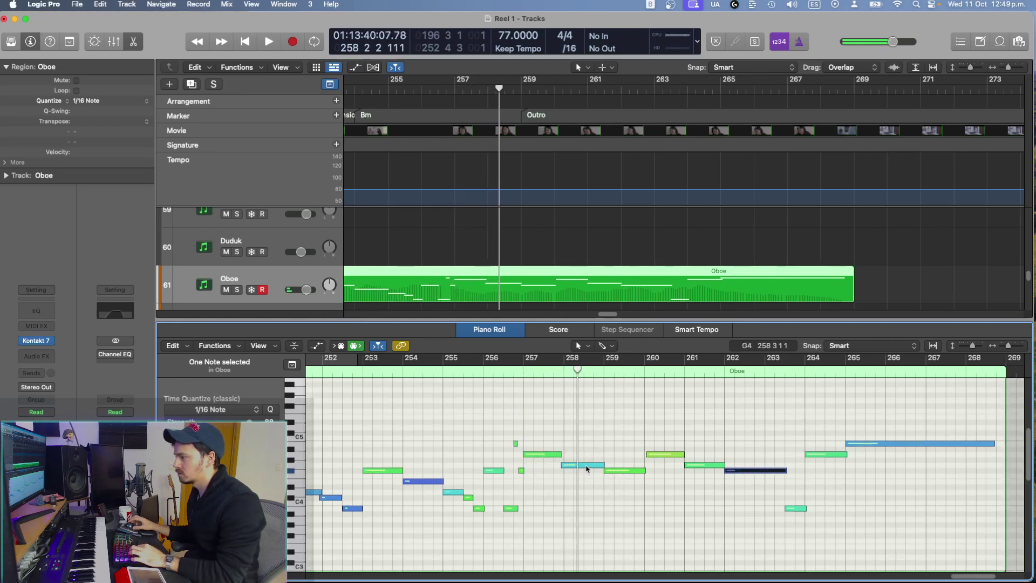
Step: Delete the Oboe note at bar 258 and lengthen the note starting at bar 257 to end at bar 259
{"action": "left_click", "coordinate": [587, 467]}
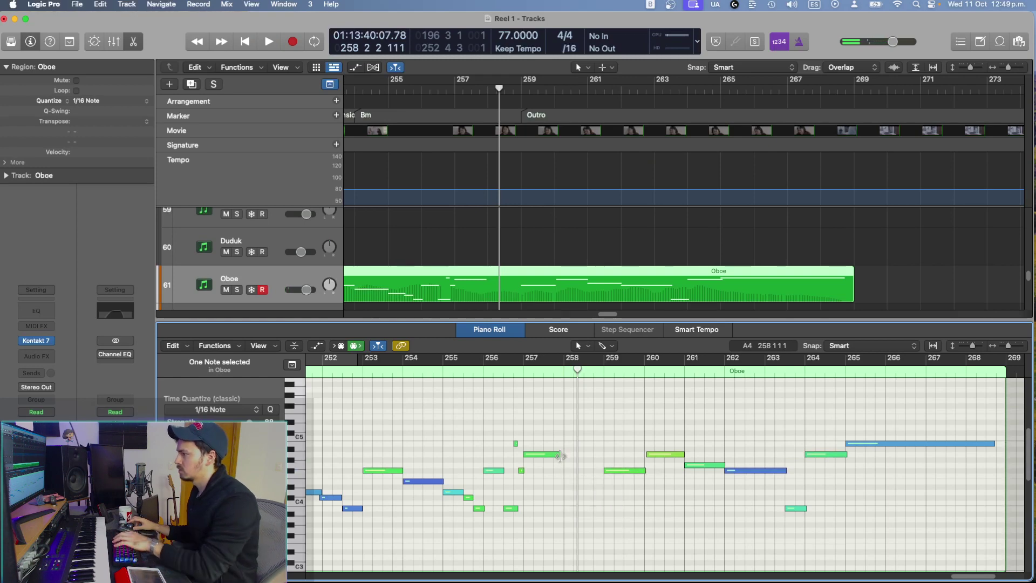
{"action": "left_click_drag", "start_coordinate": [587, 467], "coordinate": [604, 459]}
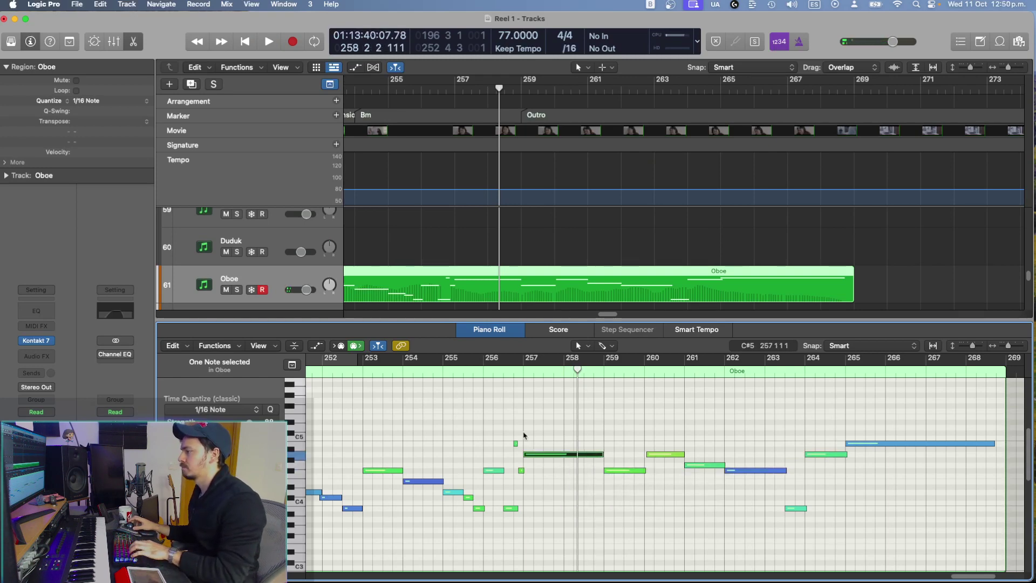
Step: Play back the oboe line from bar 258 and lower its long final note at bar 265 to F#4
{"action": "key", "text": "shift+space"}
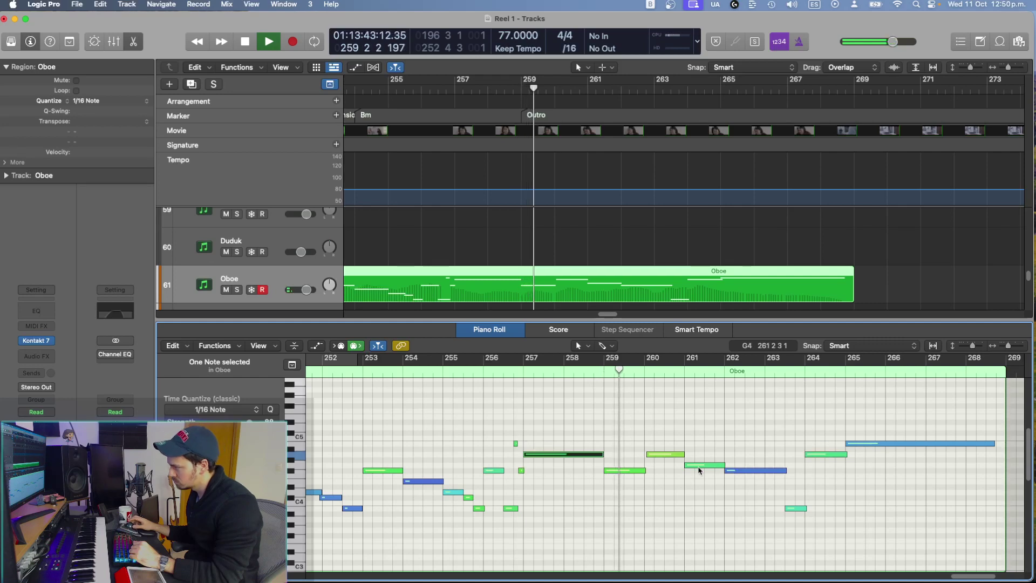
{"action": "mouse_move", "coordinate": [700, 470]}
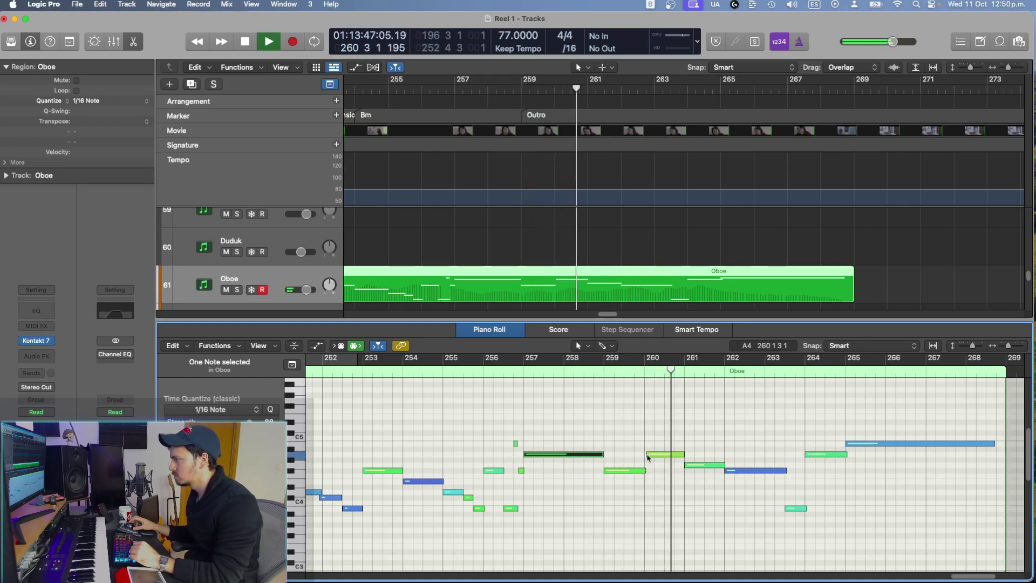
{"action": "left_click", "coordinate": [648, 456]}
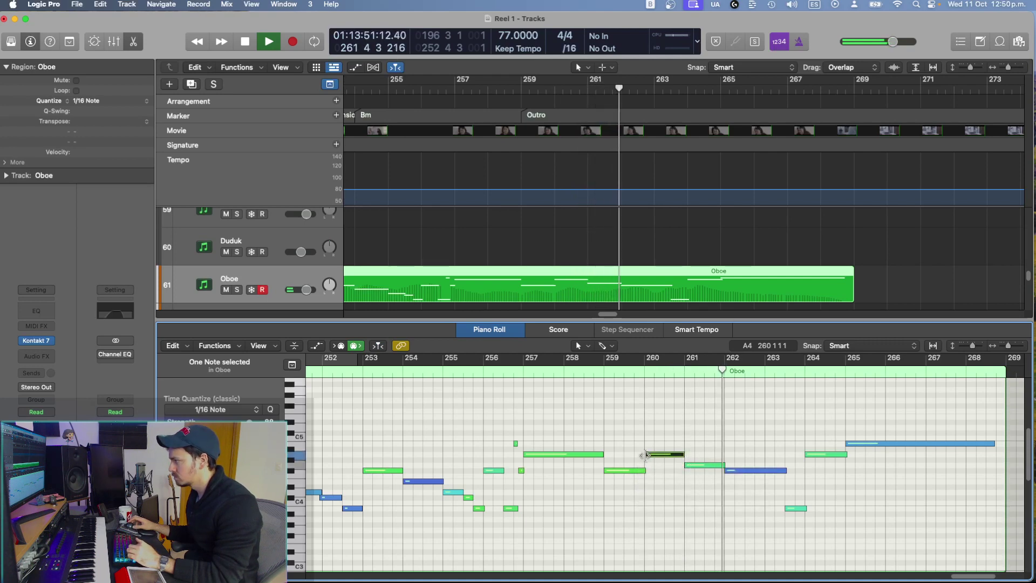
{"action": "key", "text": "super+Left"}
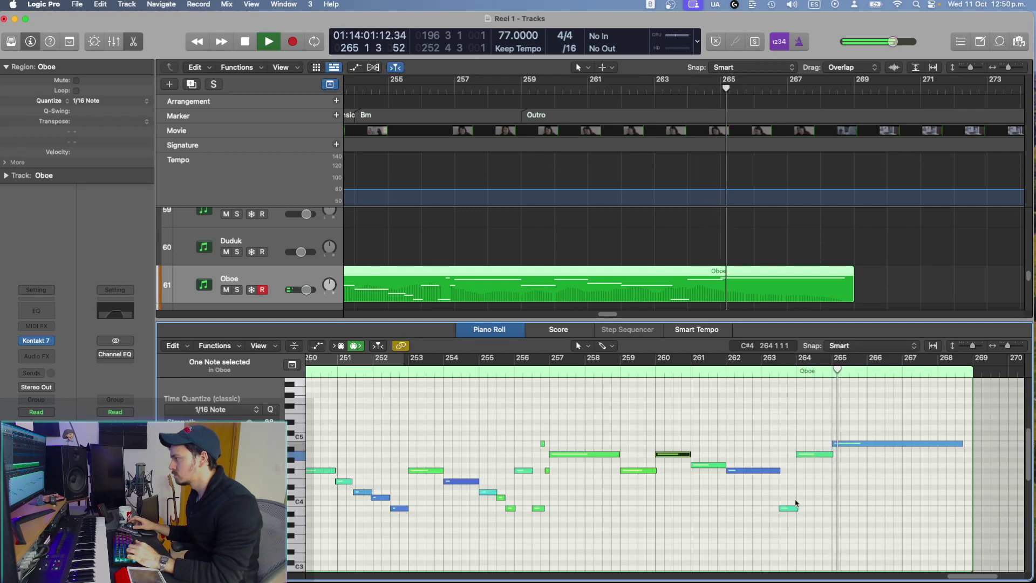
{"action": "key", "text": "space"}
{"action": "left_click_drag", "start_coordinate": [837, 443], "coordinate": [844, 471]}
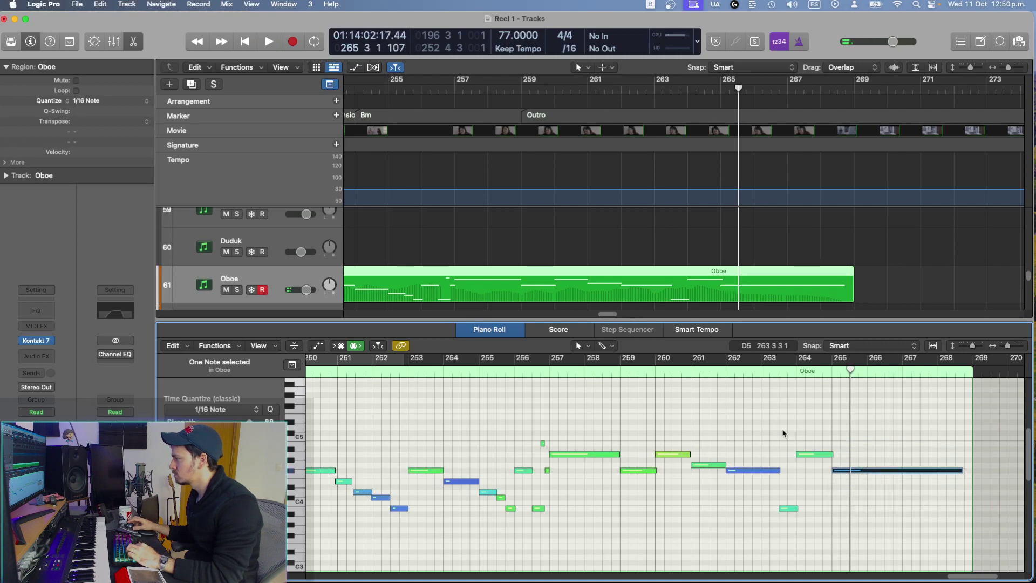
{"action": "key", "text": "space"}
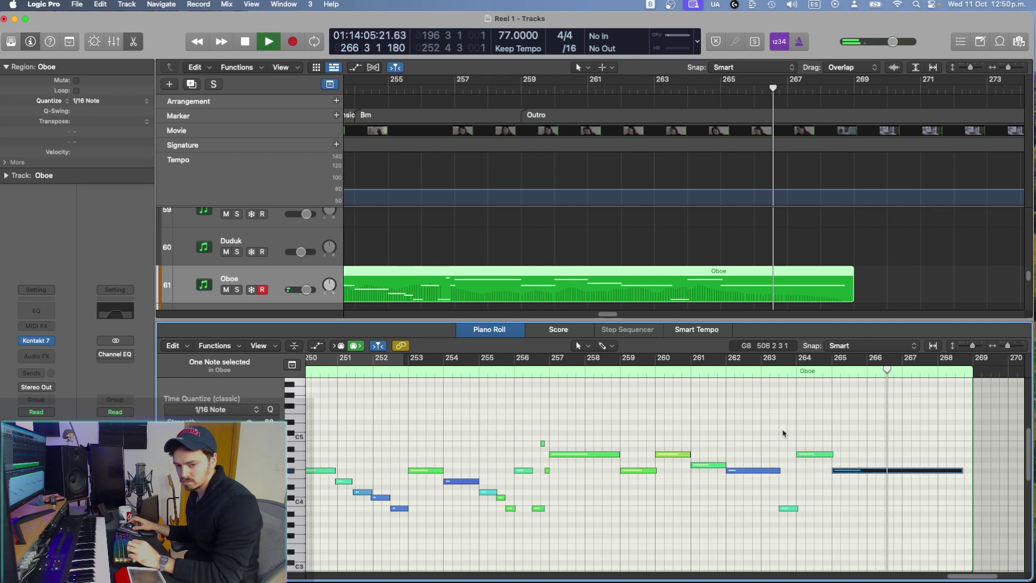
{"action": "key", "text": "space"}
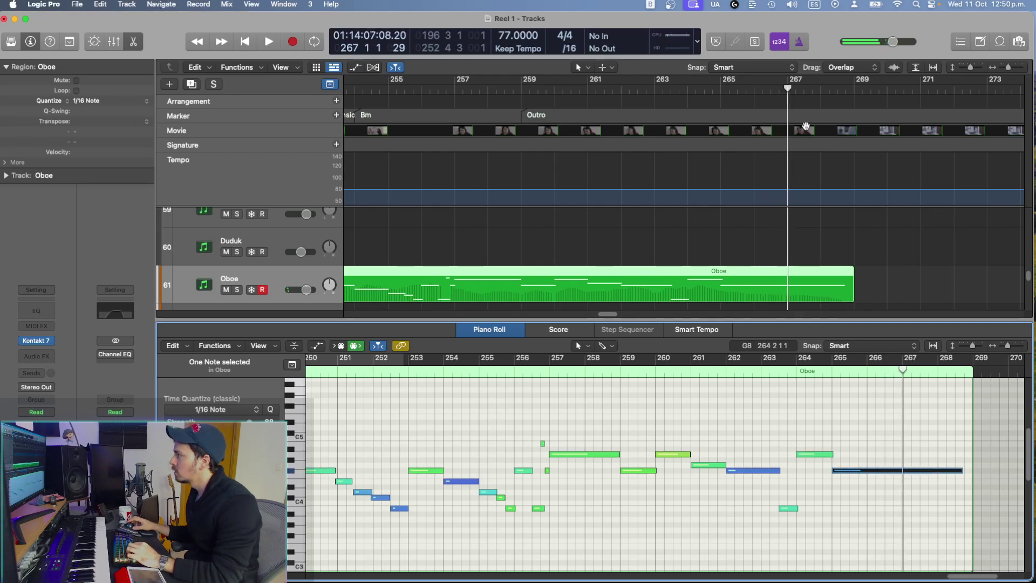
Step: Leave the oboe region and open the Piano and Harp track regions together in the Piano Roll, showing their final bars
{"action": "scroll", "coordinate": [812, 215], "scroll_direction": "up", "scroll_amount": 10}
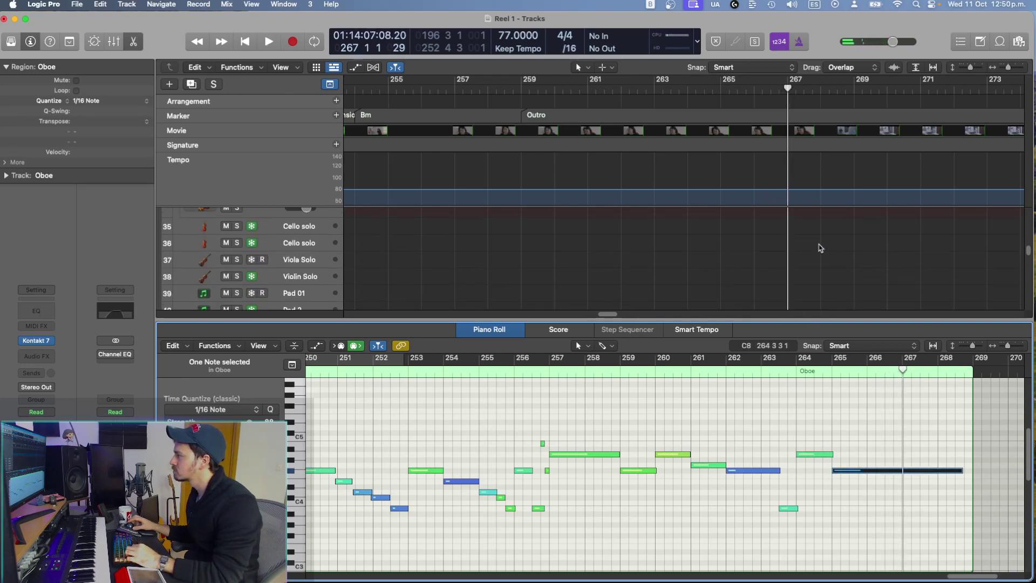
{"action": "key", "text": "a"}
{"action": "key", "text": "a"}
{"action": "left_click", "coordinate": [821, 266]}
{"action": "key", "text": "a"}
{"action": "key", "text": "a"}
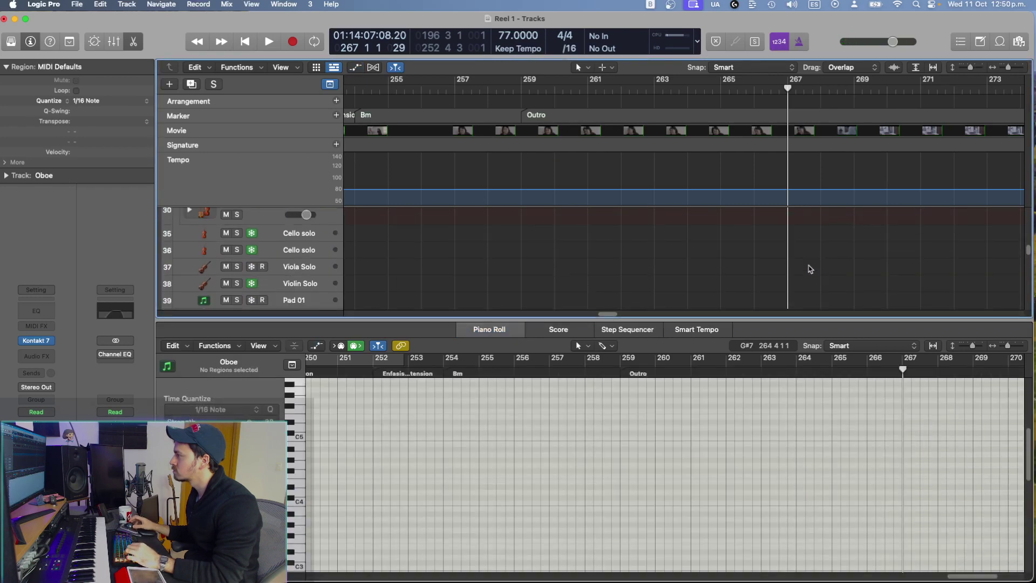
{"action": "left_click", "coordinate": [134, 42]}
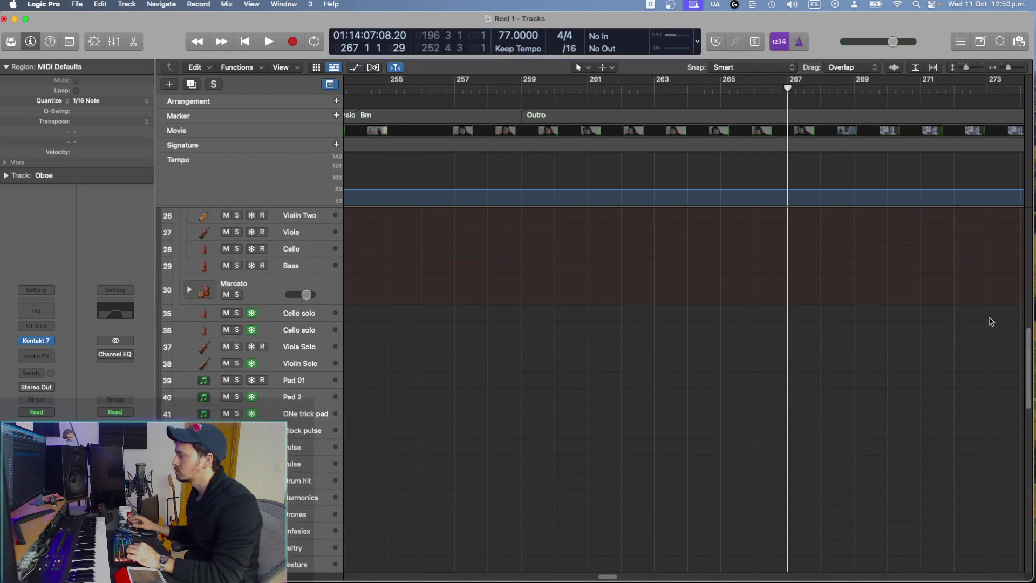
{"action": "scroll", "coordinate": [990, 321], "scroll_direction": "up", "scroll_amount": 10}
{"action": "left_click_drag", "start_coordinate": [830, 292], "coordinate": [826, 362]}
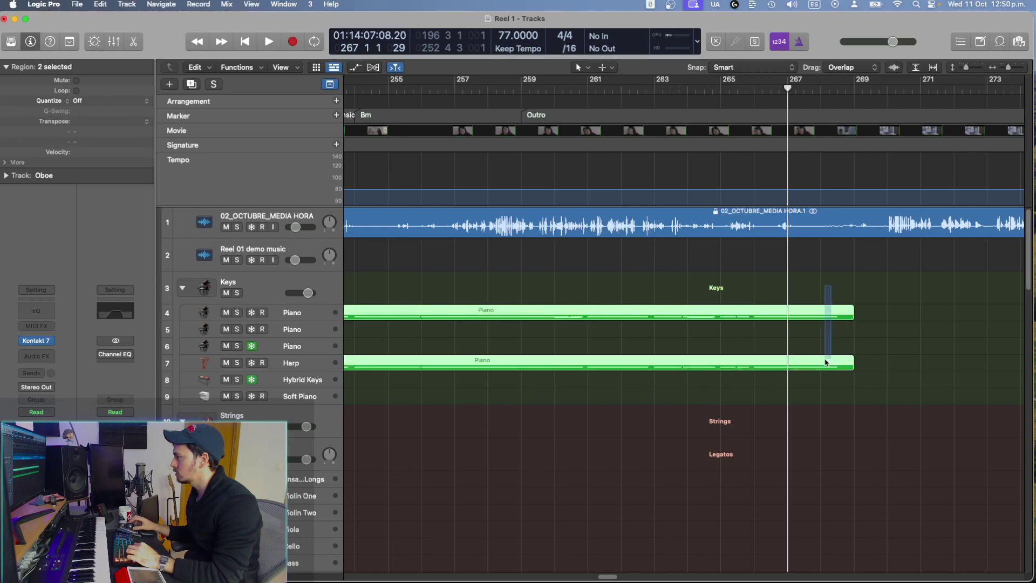
{"action": "key", "text": "p"}
{"action": "scroll", "coordinate": [783, 507], "scroll_direction": "right", "scroll_amount": 15}
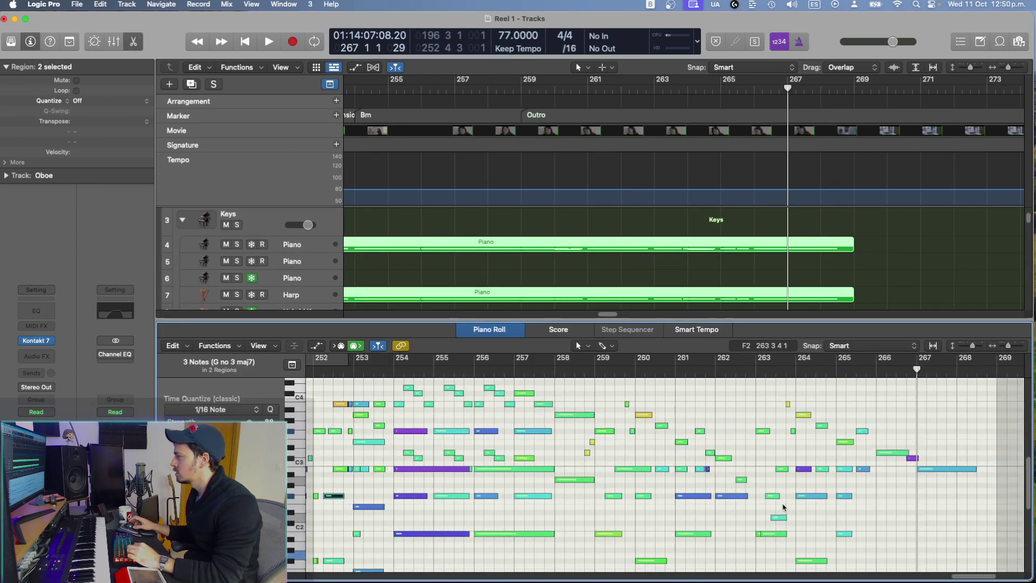
Step: Play back the piano and harp ending from bar 265, then shift the C#3 note to bar 267 and the final note to 267 3
{"action": "left_click", "coordinate": [613, 410], "text": "shift"}
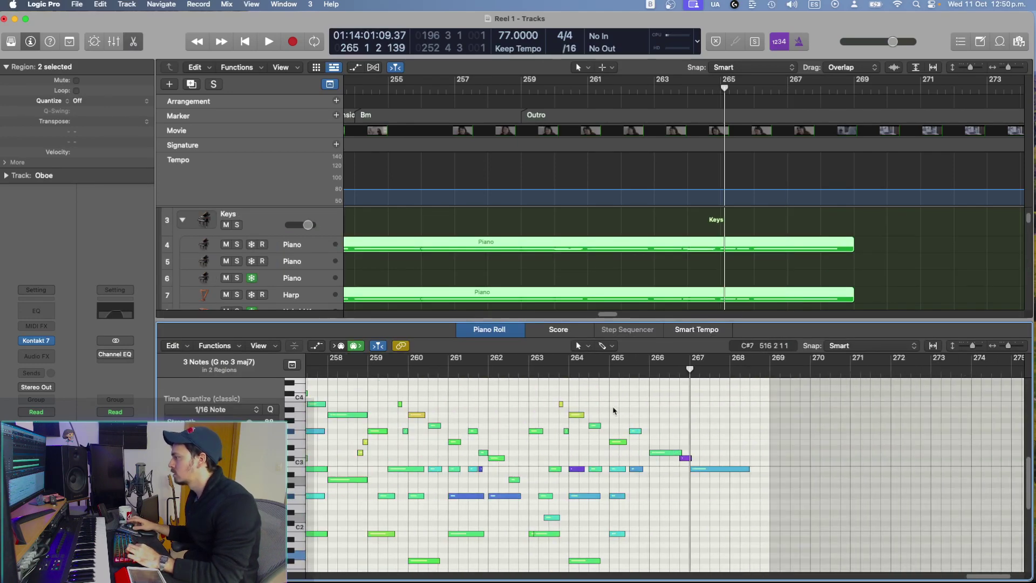
{"action": "key", "text": "space"}
{"action": "key", "text": "super+Right"}
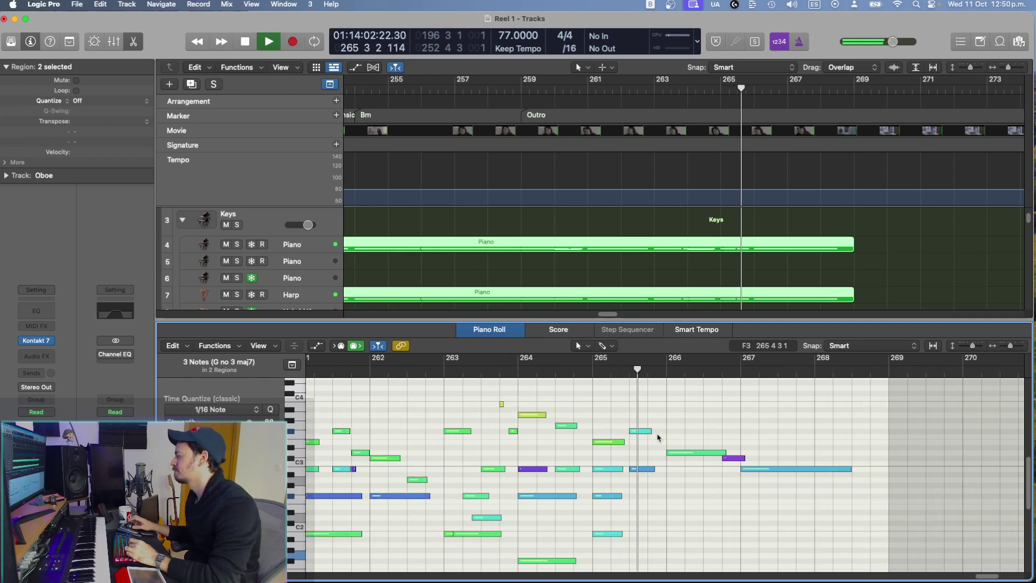
{"action": "key", "text": "super+Right"}
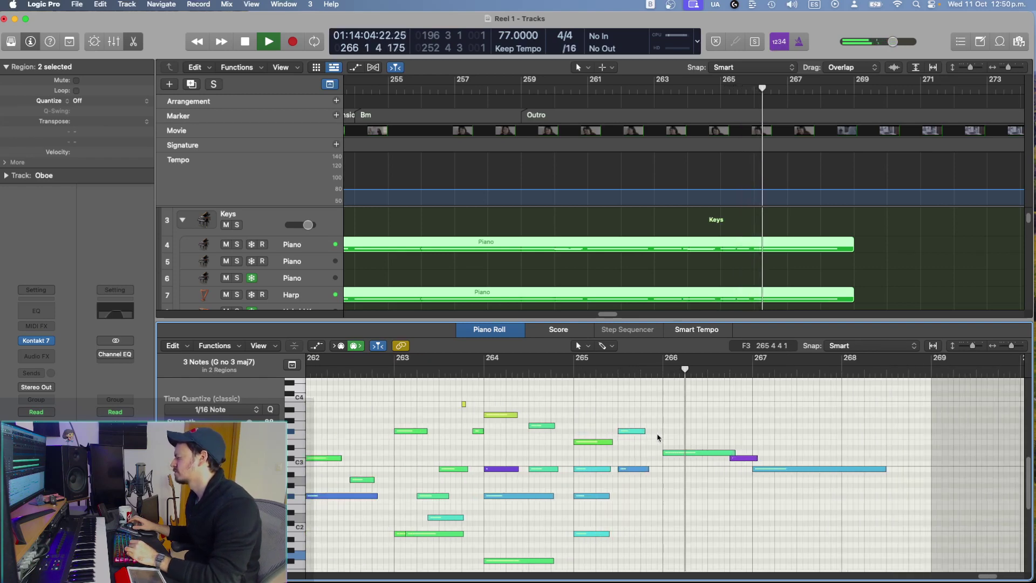
{"action": "key", "text": "super+Right"}
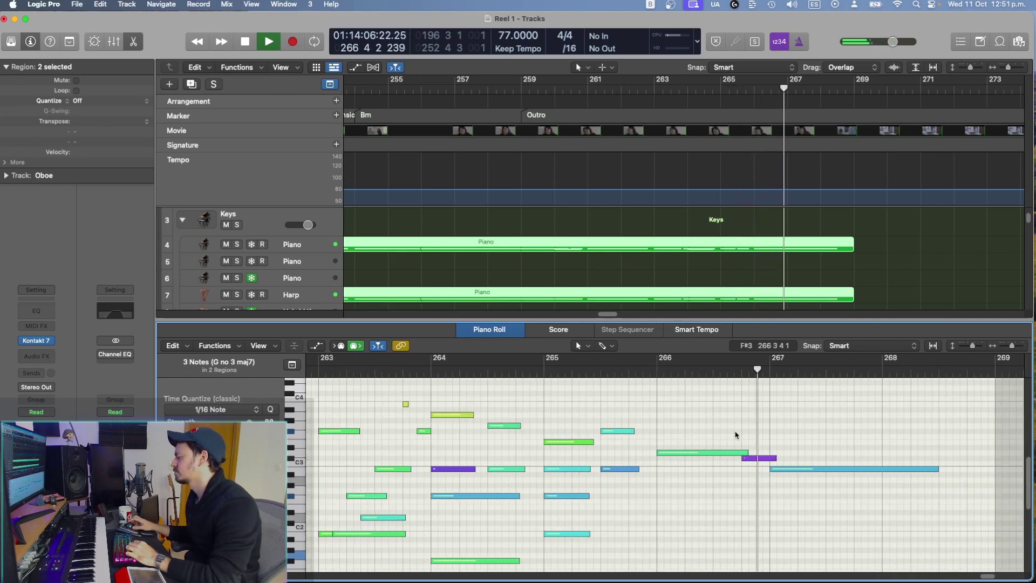
{"action": "key", "text": "space"}
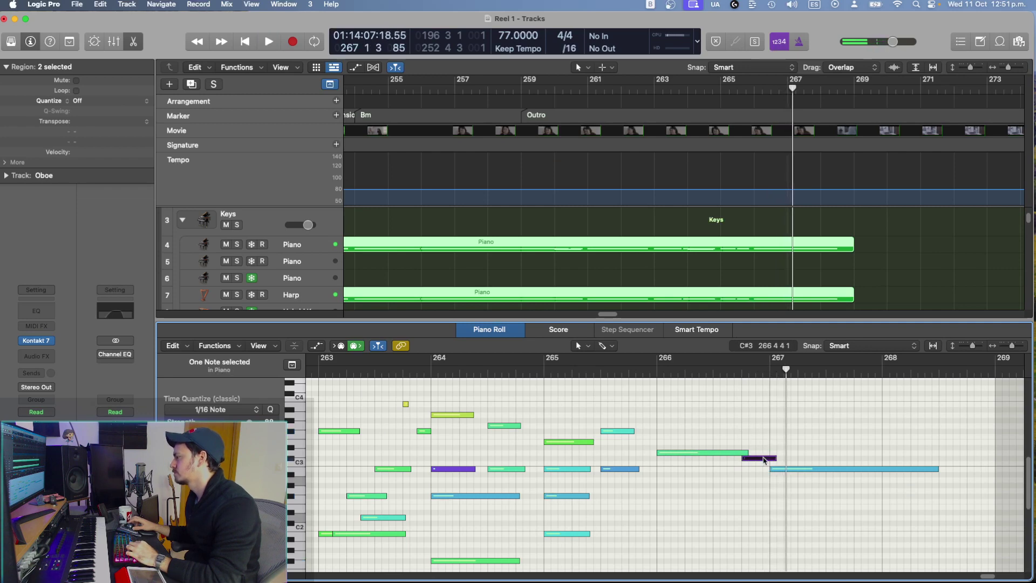
{"action": "left_click_drag", "start_coordinate": [764, 459], "coordinate": [858, 473]}
Step: Play back the piano and harp ending from bar 264 to check the shifted notes
{"action": "left_click", "coordinate": [527, 404]}
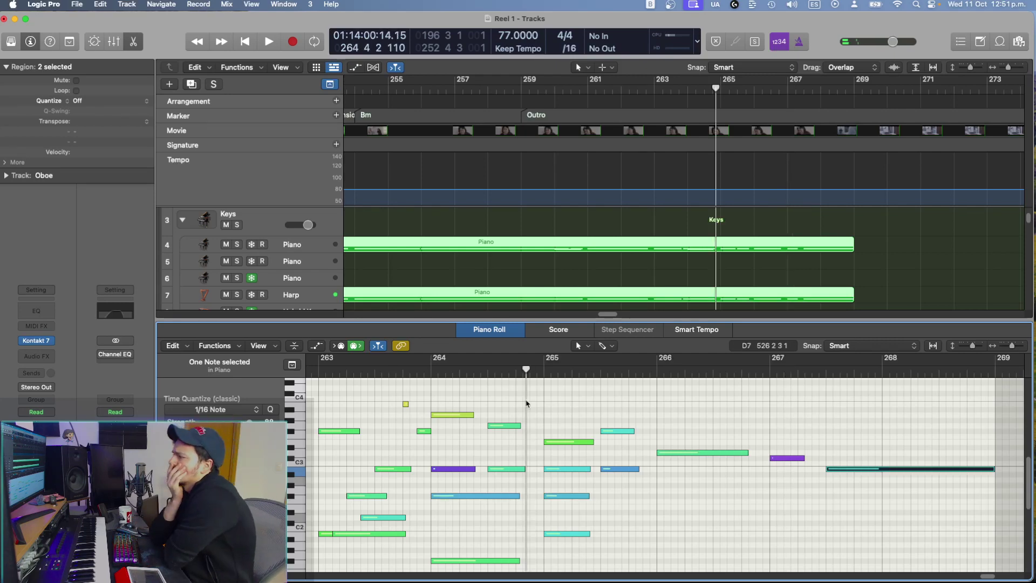
{"action": "key", "text": "Return"}
{"action": "key", "text": "space"}
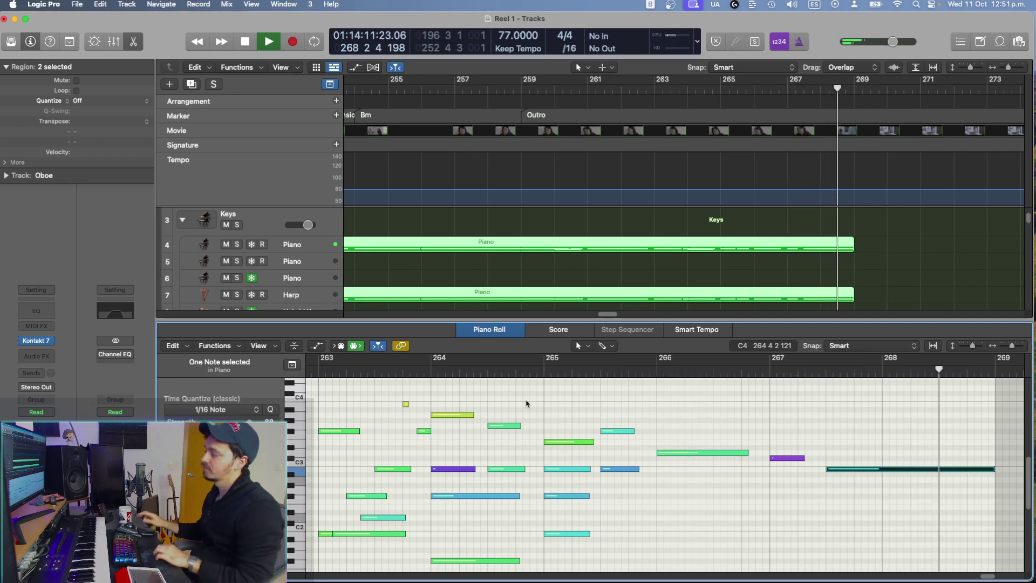
{"action": "key", "text": "space"}
Step: Close the note editor, select the empty instrument track below Oboe, and open its Kontakt 7 instrument
{"action": "left_click", "coordinate": [132, 42]}
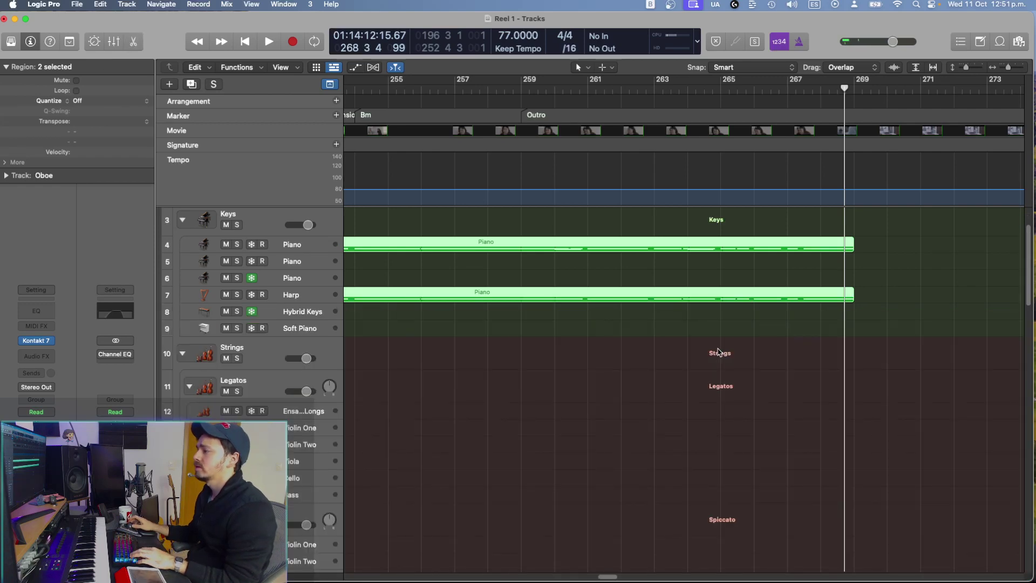
{"action": "left_click", "coordinate": [709, 362]}
{"action": "key", "text": "super+Left"}
{"action": "key", "text": "super+Left"}
{"action": "key", "text": "super+Left"}
{"action": "scroll", "coordinate": [711, 364], "scroll_direction": "down", "scroll_amount": 5}
{"action": "scroll", "coordinate": [710, 363], "scroll_direction": "down", "scroll_amount": 10}
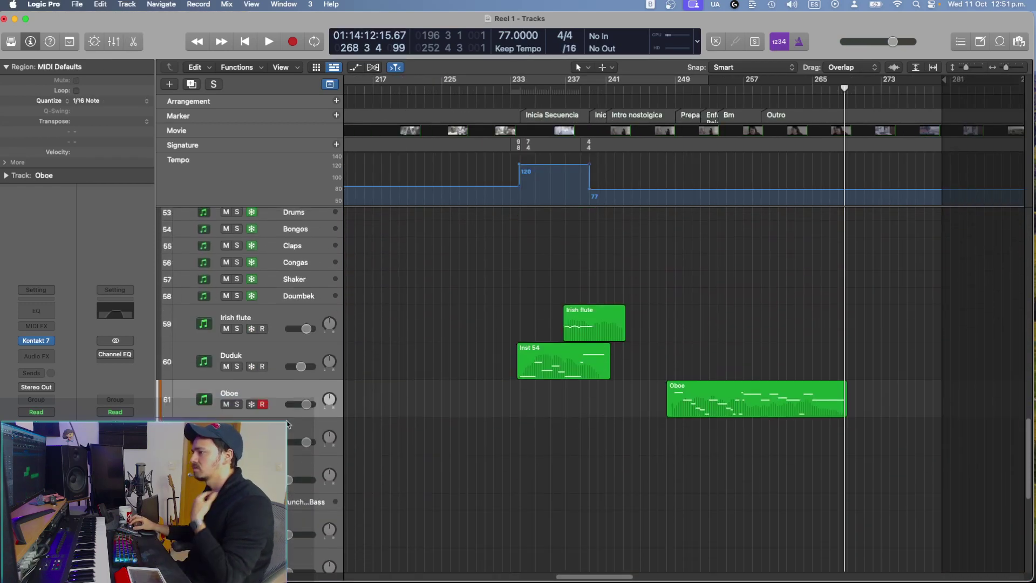
{"action": "left_click", "coordinate": [244, 427]}
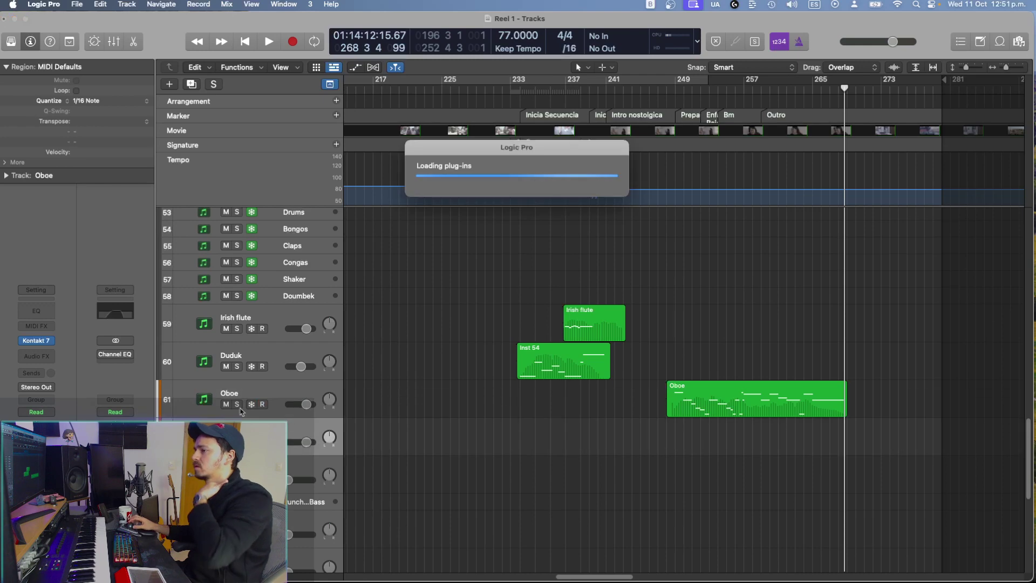
{"action": "left_click", "coordinate": [35, 341]}
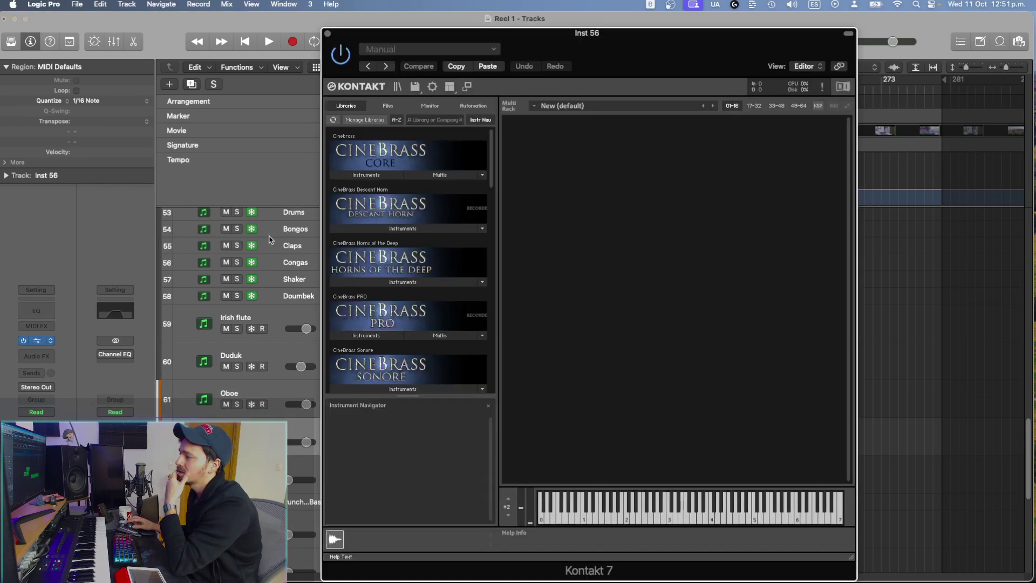
Step: Load 10 Clarinet True Legato.nki from the CineWinds CORE library into Kontakt
{"action": "scroll", "coordinate": [424, 223], "scroll_direction": "down", "scroll_amount": 5}
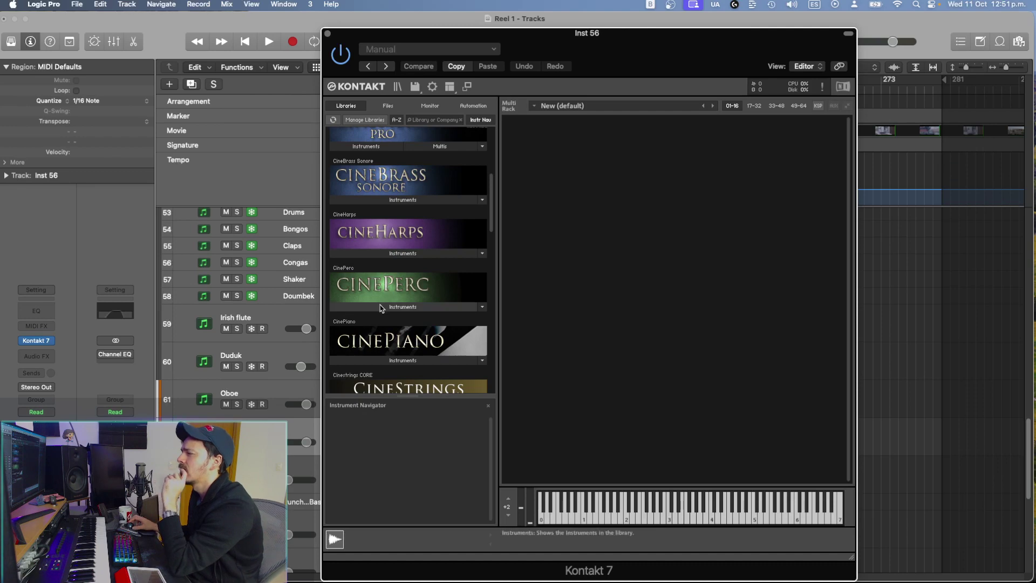
{"action": "scroll", "coordinate": [467, 343], "scroll_direction": "down", "scroll_amount": 8}
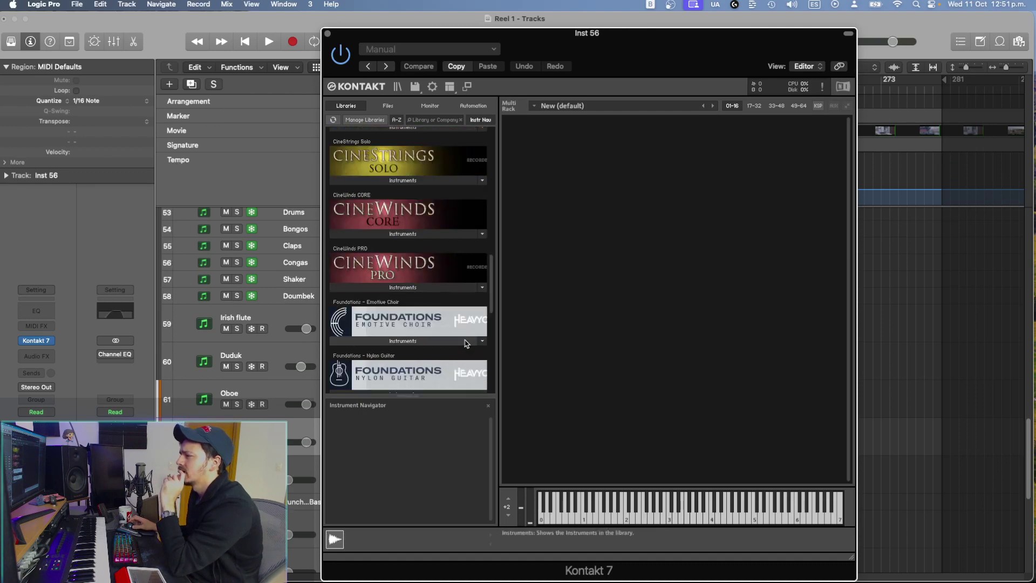
{"action": "left_click", "coordinate": [403, 234]}
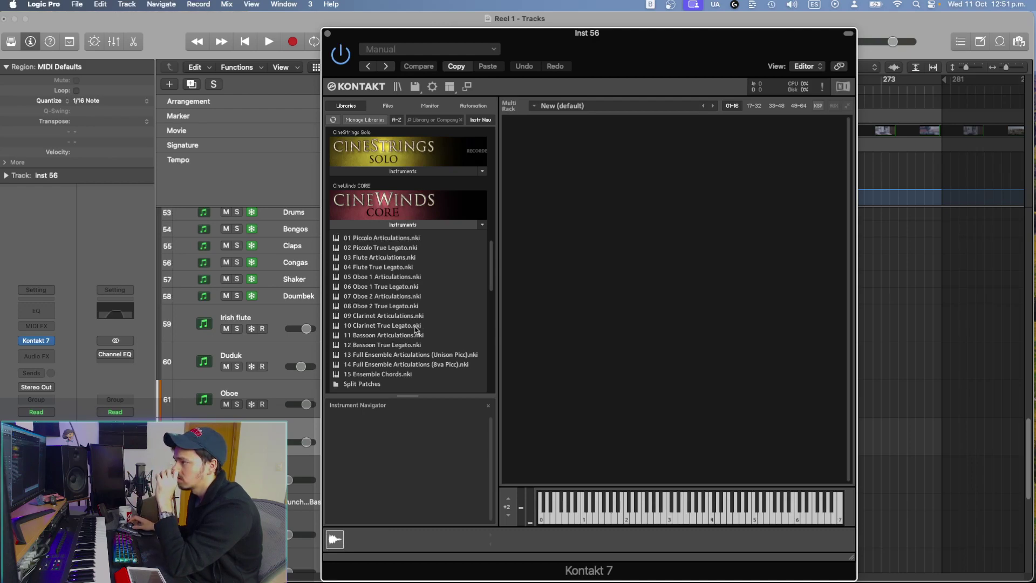
{"action": "left_click_drag", "start_coordinate": [416, 329], "coordinate": [630, 227]}
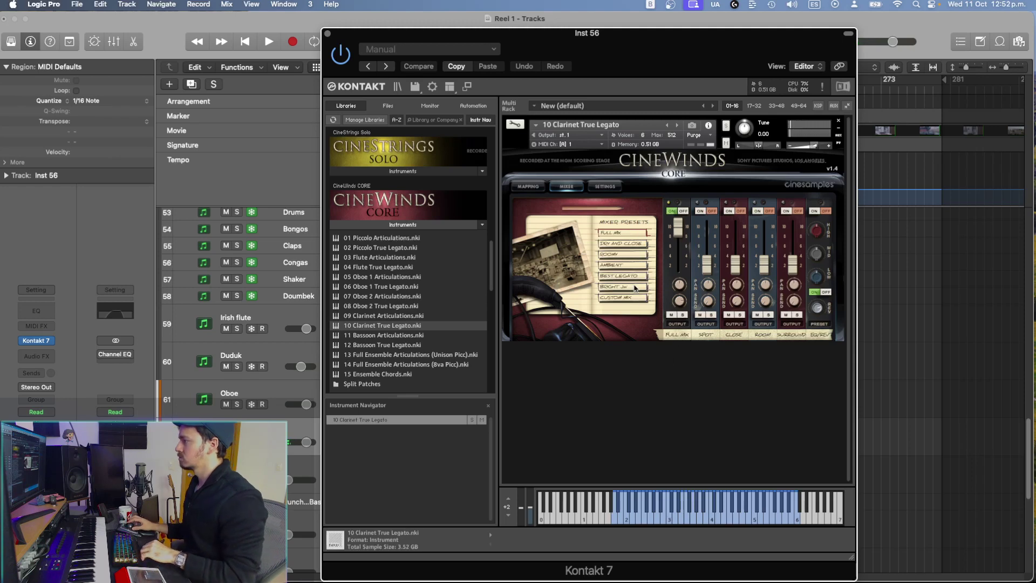
Step: Try the clarinet's Room mixer preset, settle on the Ambient preset, and close the Kontakt window
{"action": "left_click", "coordinate": [626, 257]}
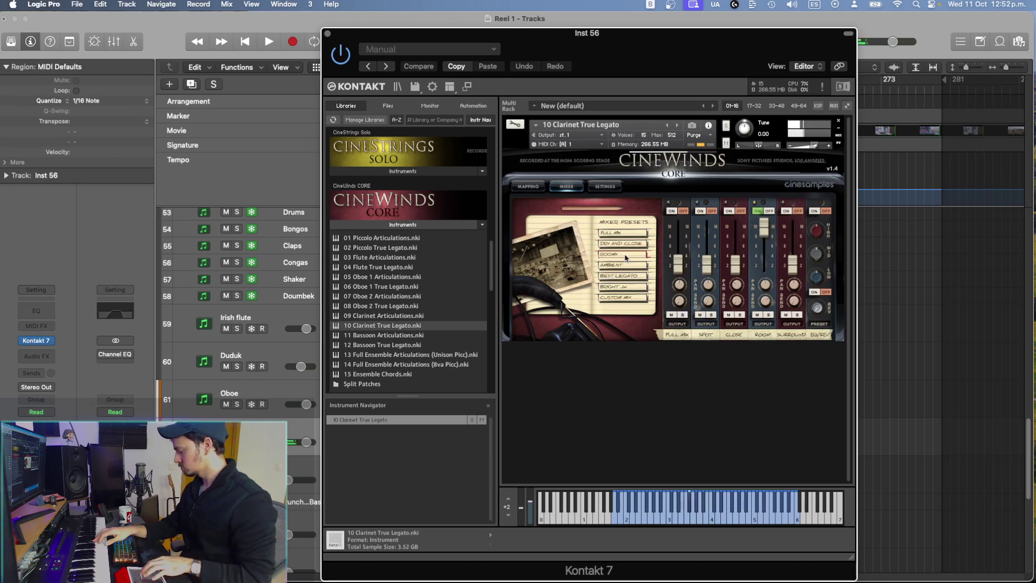
{"action": "left_click", "coordinate": [616, 267]}
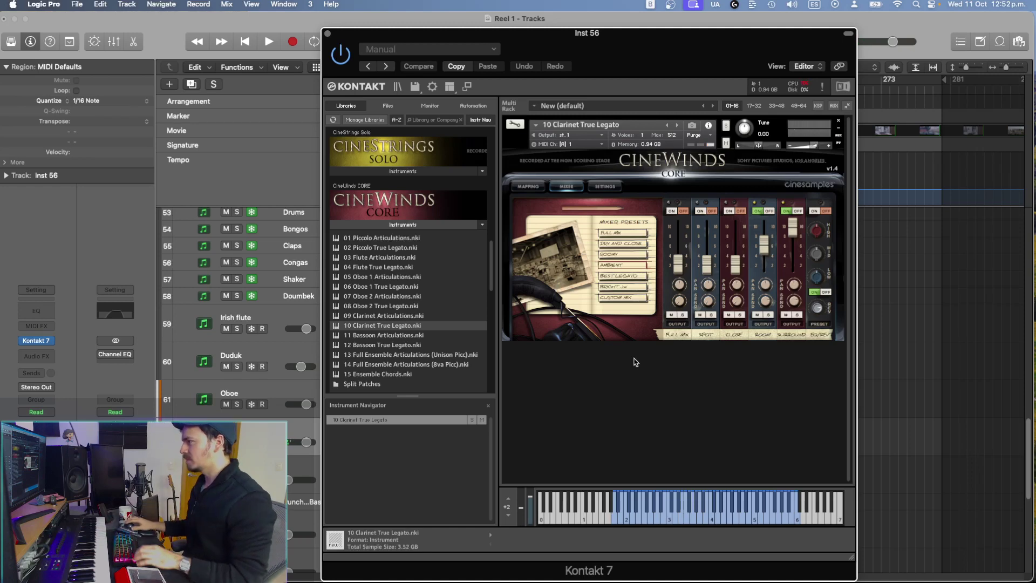
{"action": "key", "text": "super+w"}
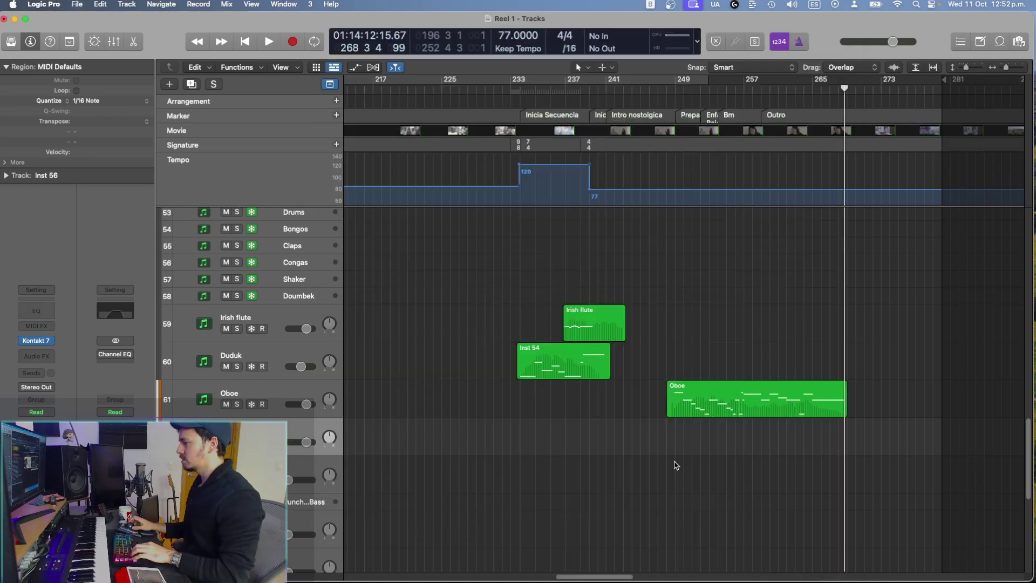
Step: Rename the clarinet track as Clarinete and place the playhead at bar 241, the start of Intro nostolgica
{"action": "key", "text": "super+Right"}
{"action": "scroll", "coordinate": [675, 463], "scroll_direction": "left", "scroll_amount": 5}
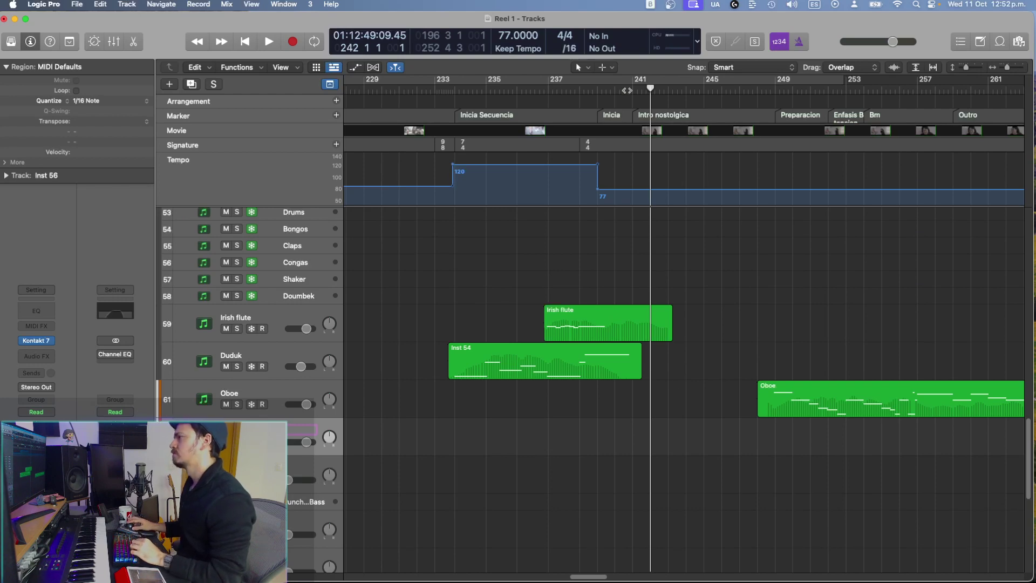
{"action": "left_click", "coordinate": [632, 87]}
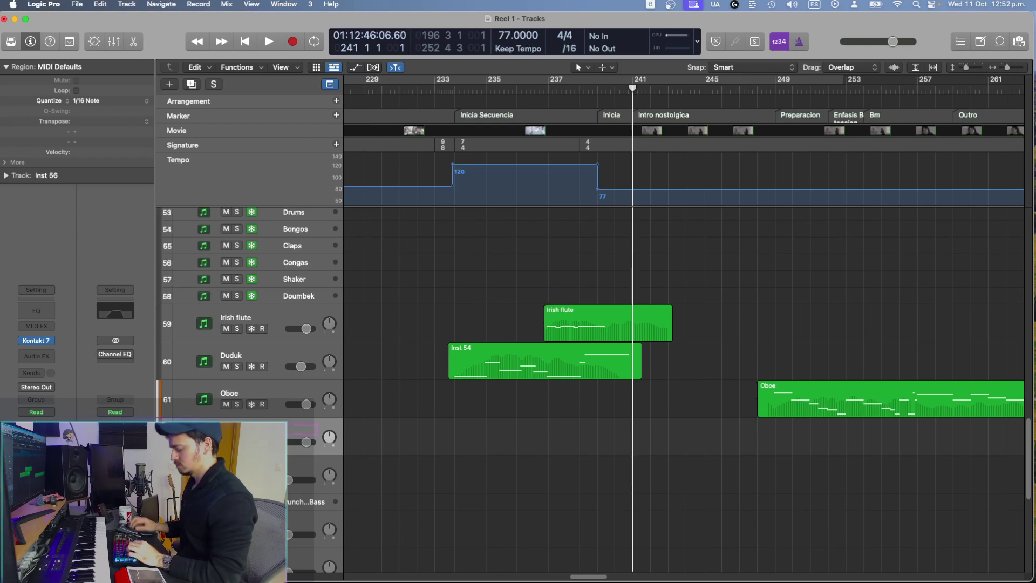
{"action": "key", "text": "Return"}
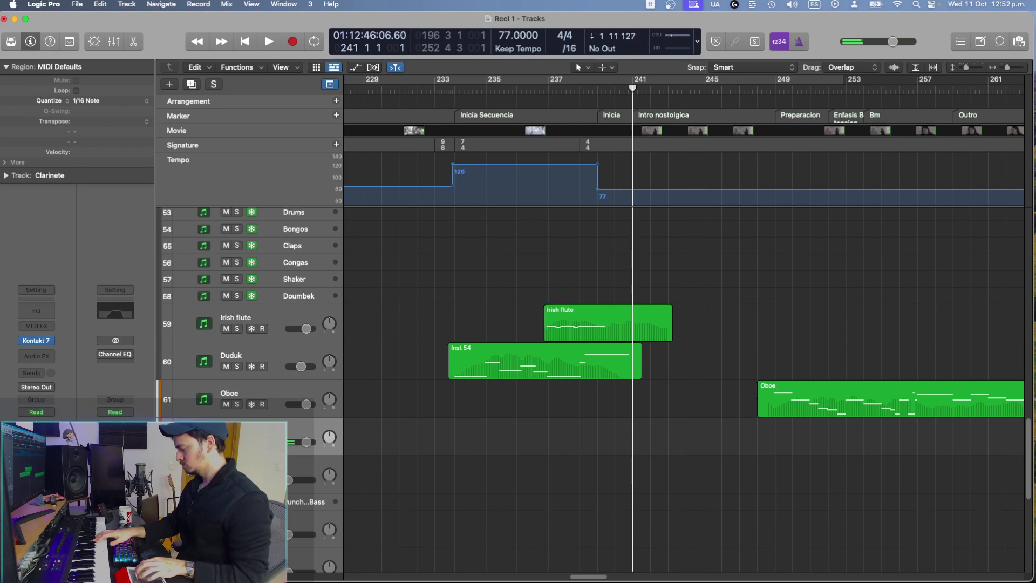
Step: Record a clarinet take over Intro nostolgica with the playhead starting at bar 241, then delete the take
{"action": "key", "text": "r"}
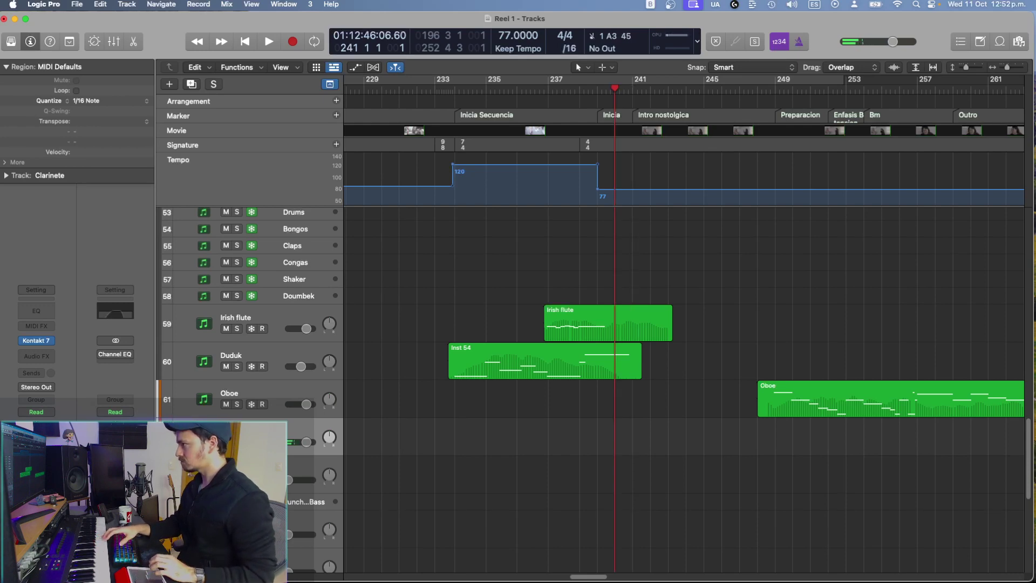
{"action": "key", "text": "r"}
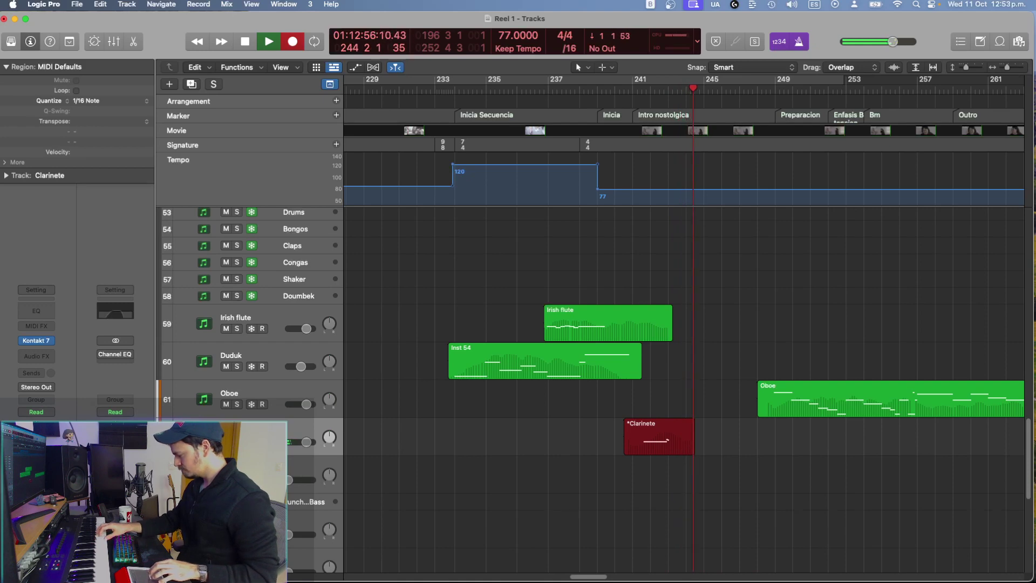
{"action": "key", "text": "Return"}
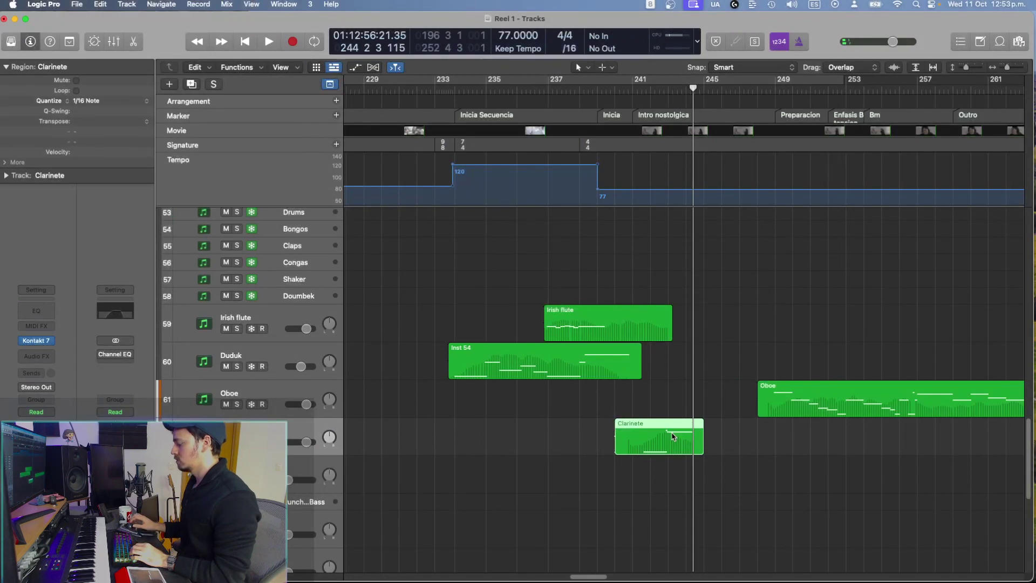
{"action": "key", "text": "Delete"}
{"action": "key", "text": "cmd+Right"}
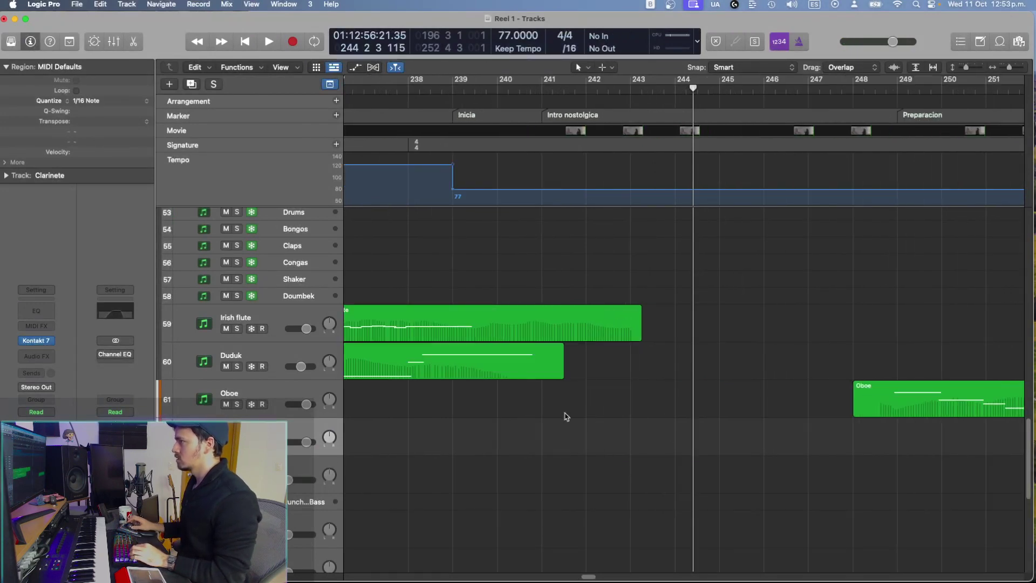
Step: Return the playhead to bar 241, record a second brief clarinet take, and discard it
{"action": "left_click", "coordinate": [543, 446]}
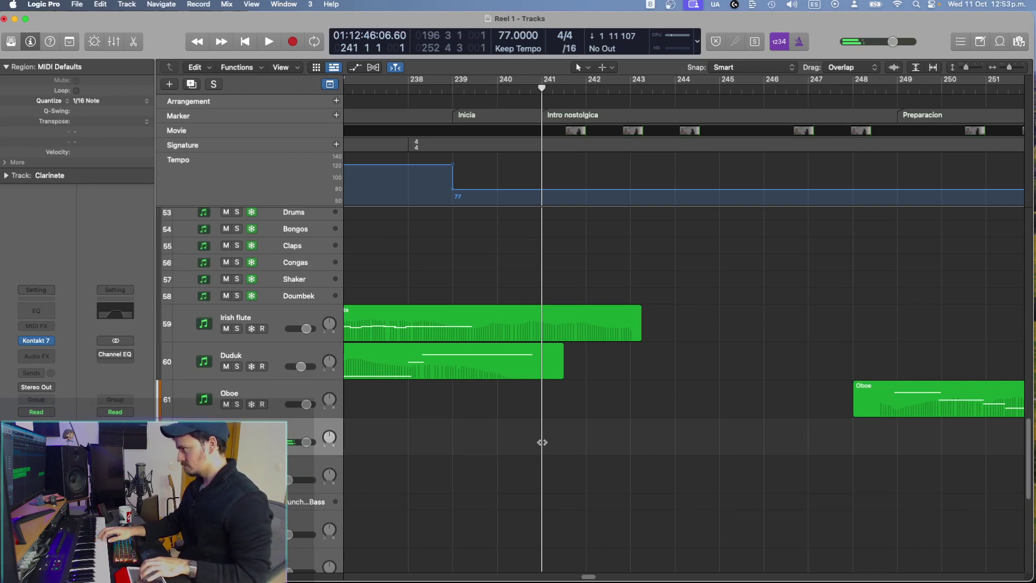
{"action": "key", "text": "r"}
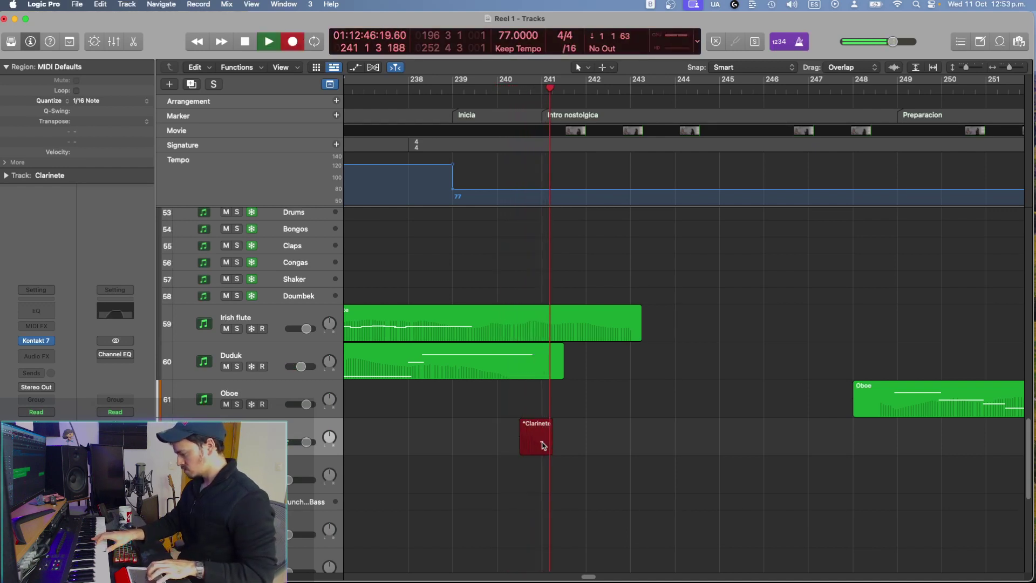
{"action": "key", "text": "space"}
{"action": "key", "text": "Return"}
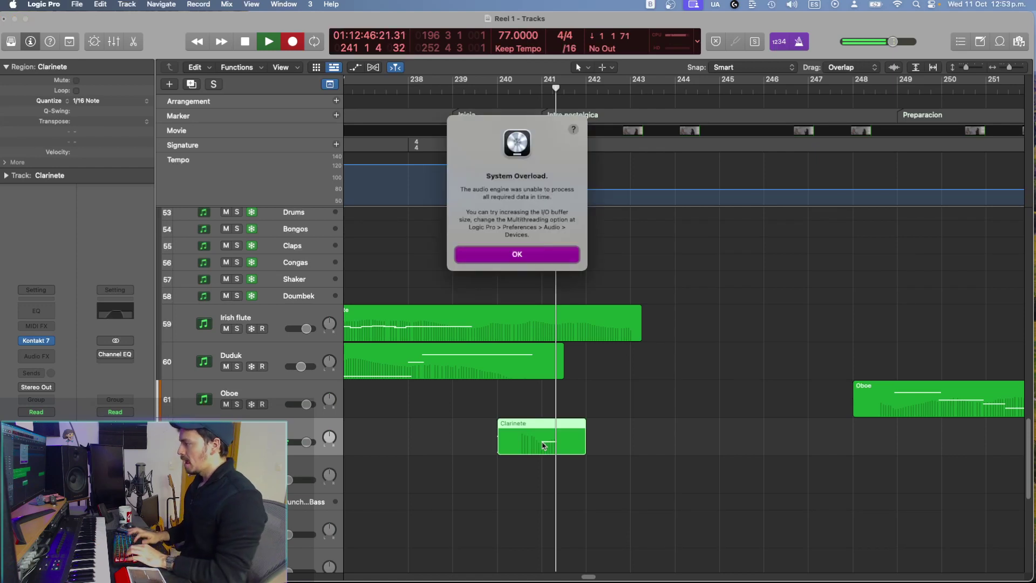
{"action": "key", "text": "space"}
{"action": "key", "text": "Delete"}
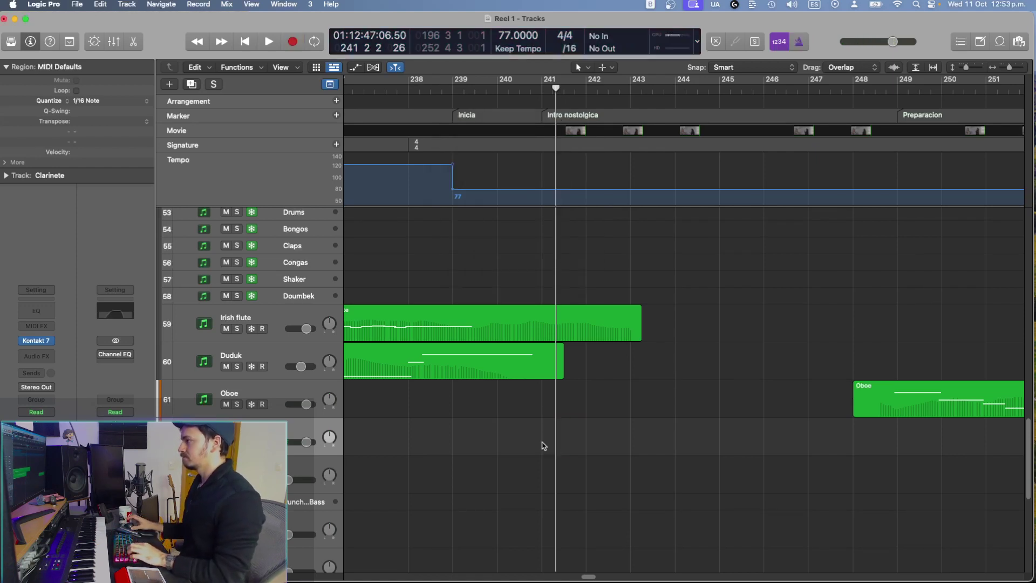
Step: Record a clarinet melody on the Clarinete track from bar 241 to about bar 245
{"action": "left_click", "coordinate": [542, 442]}
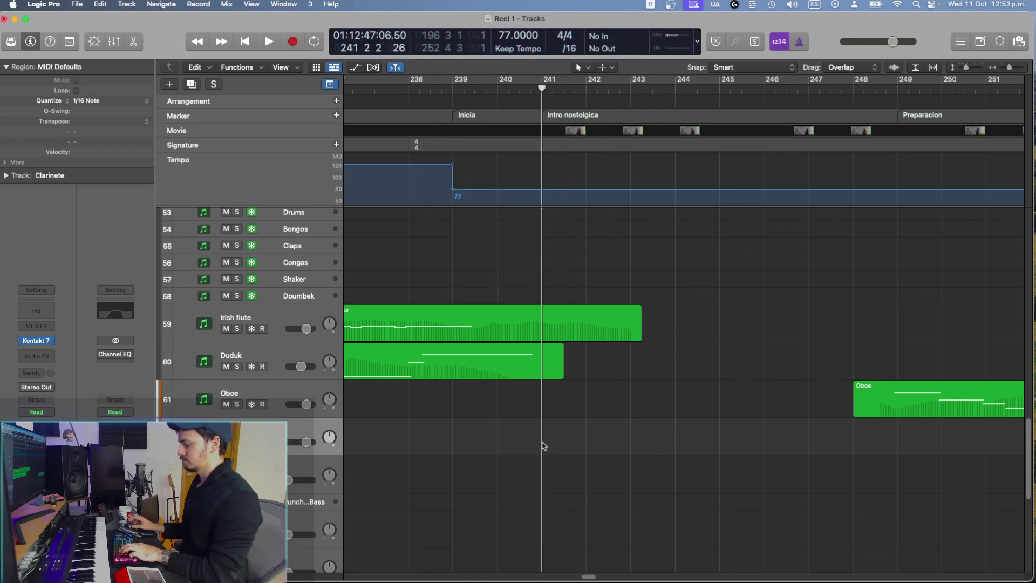
{"action": "key", "text": "r"}
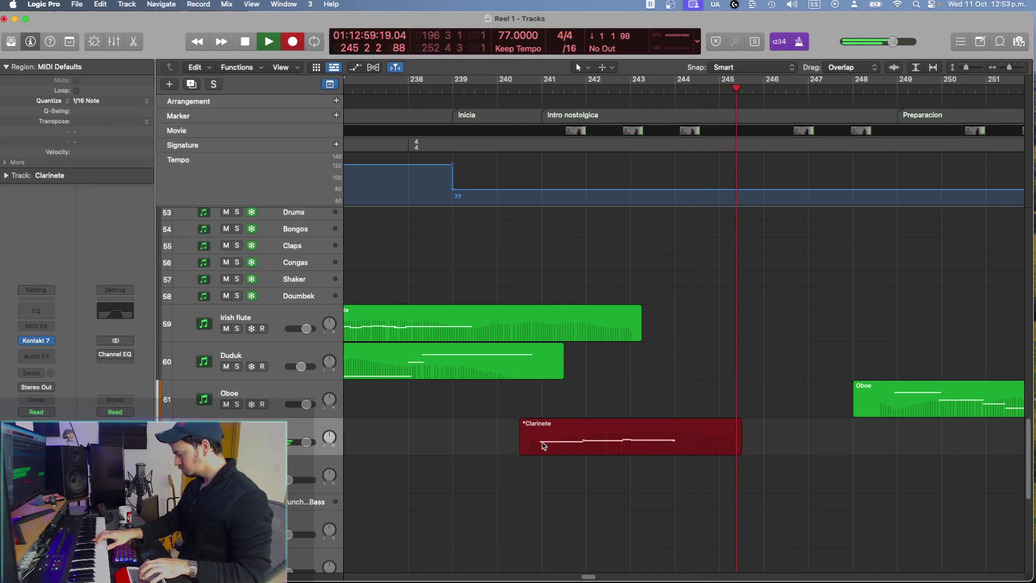
{"action": "key", "text": "space"}
{"action": "key", "text": "Return"}
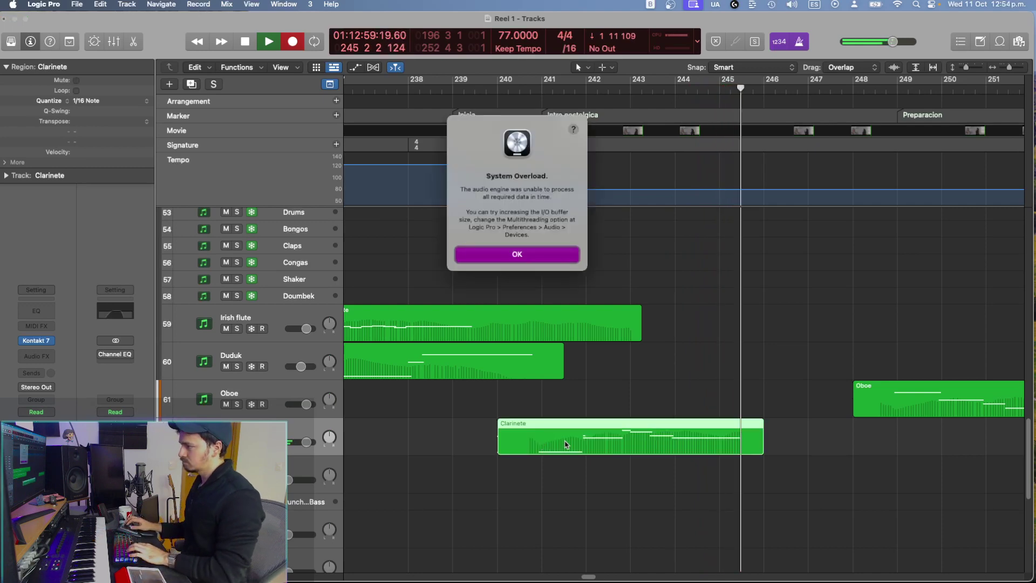
{"action": "key", "text": "space"}
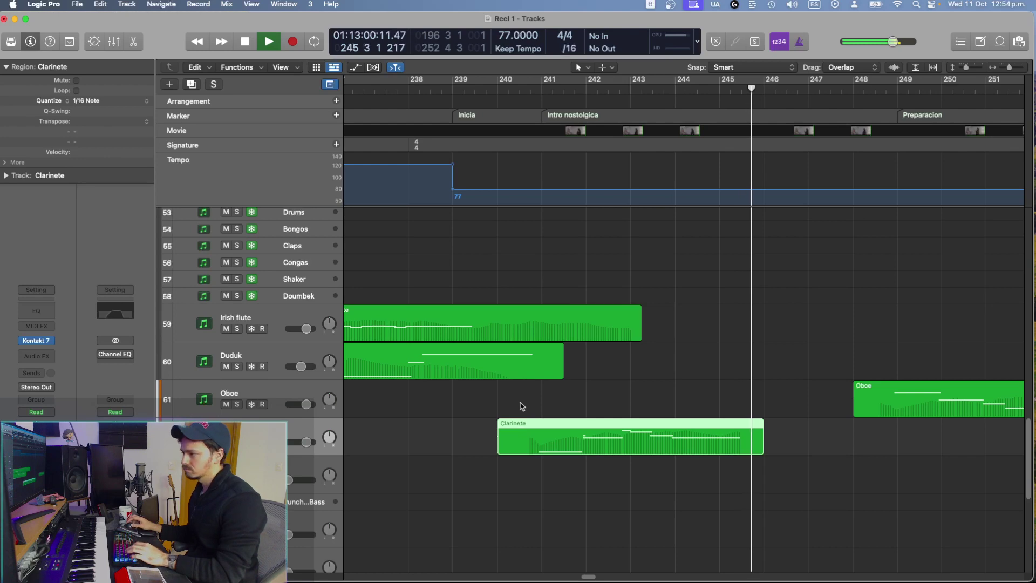
Step: Audition the recorded clarinet melody in solo and with the other tracks, then delete its region
{"action": "key", "text": "ctrl+s"}
{"action": "key", "text": "space"}
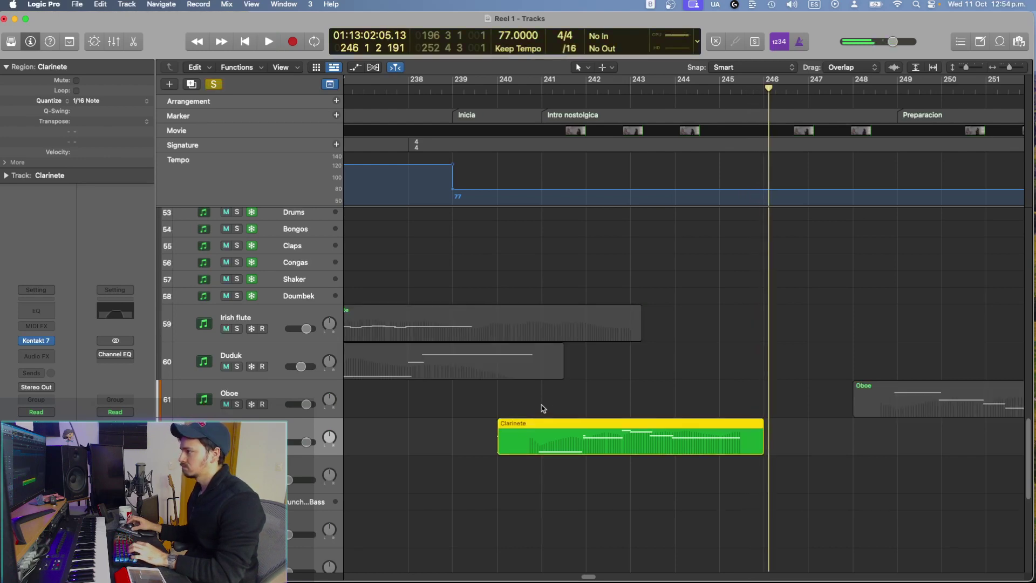
{"action": "left_click", "coordinate": [542, 405], "text": "shift"}
{"action": "key", "text": "space"}
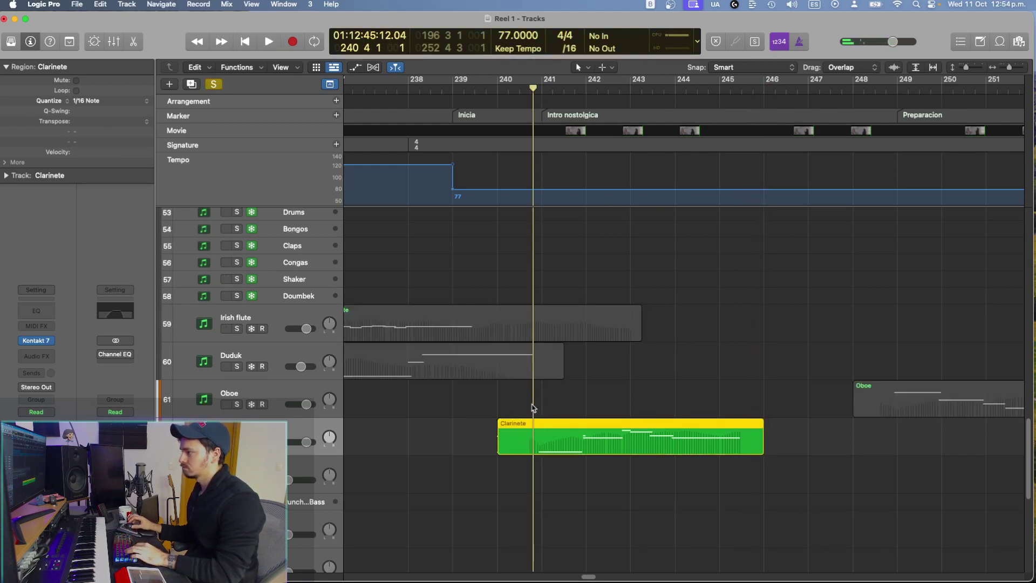
{"action": "key", "text": "ctrl+s"}
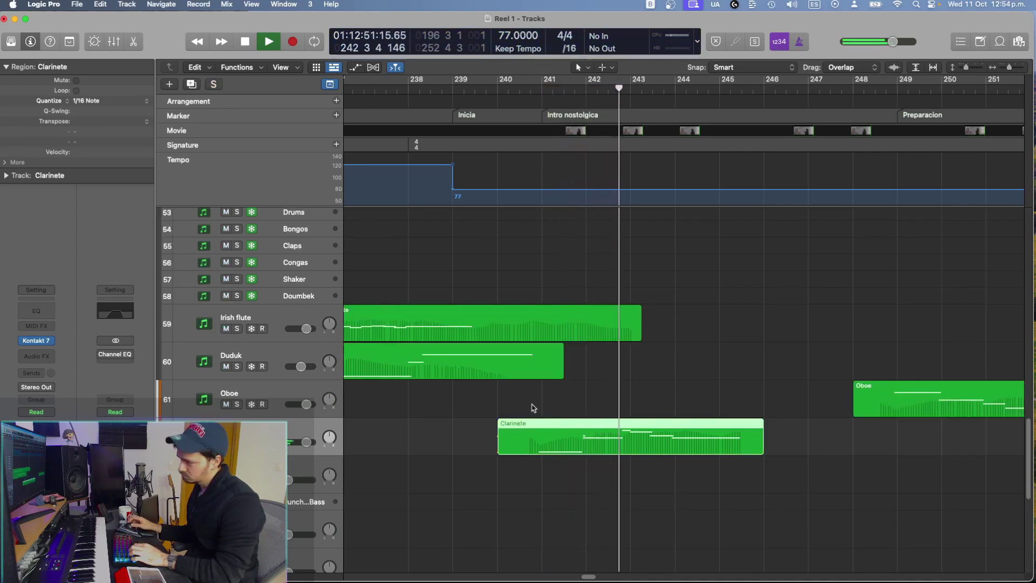
{"action": "left_click", "coordinate": [605, 411]}
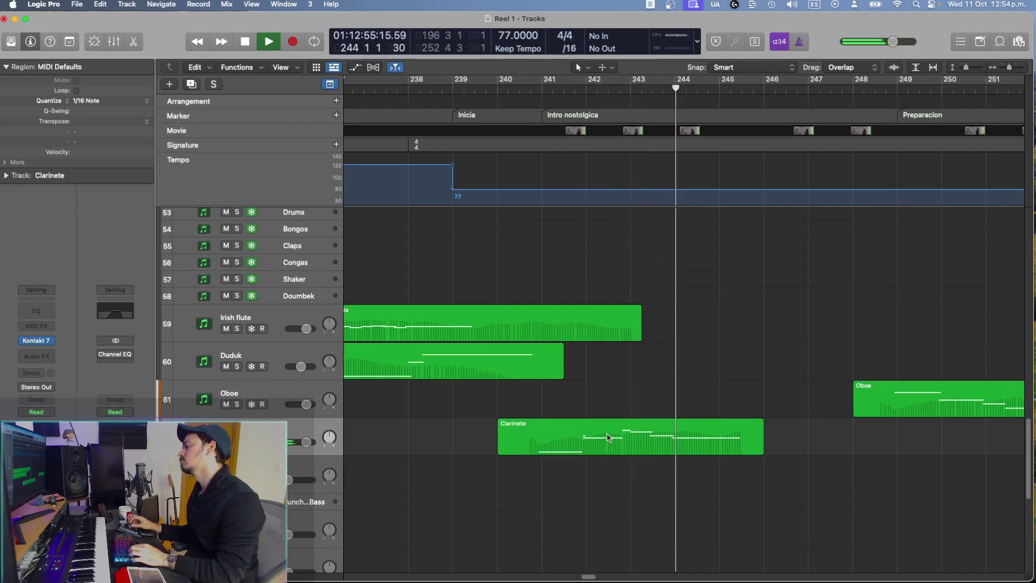
{"action": "key", "text": "super+Left"}
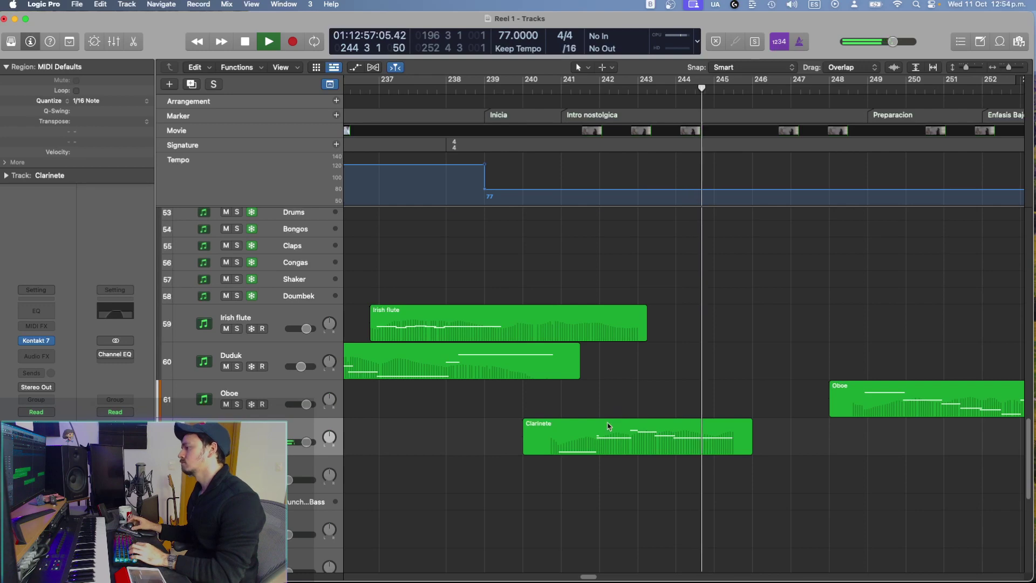
{"action": "left_click", "coordinate": [606, 431]}
{"action": "key", "text": "space"}
{"action": "key", "text": "Delete"}
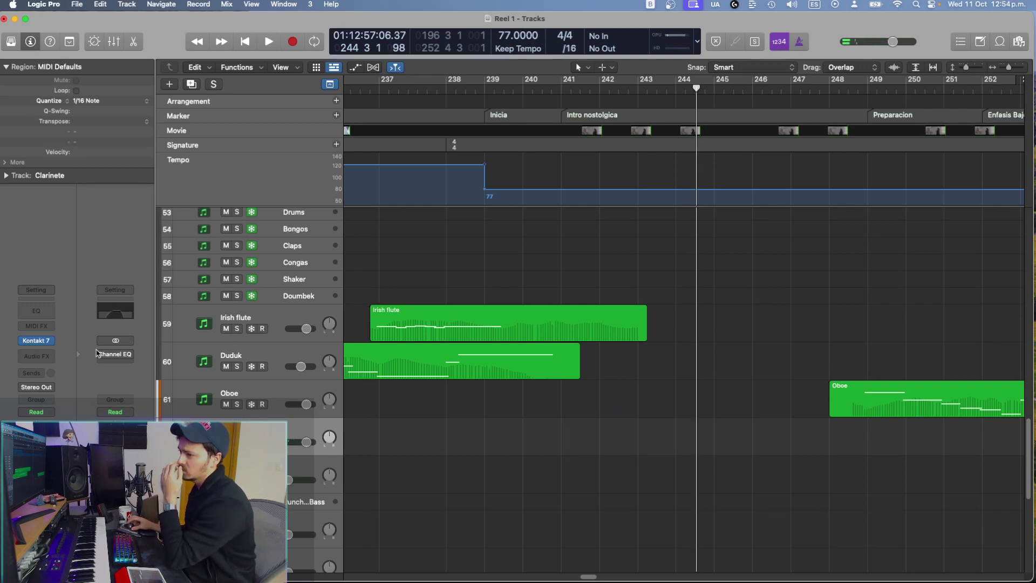
Step: Switch the clarinet's mixer preset in Kontakt to Full Mix and close the instrument window
{"action": "mouse_move", "coordinate": [32, 341]}
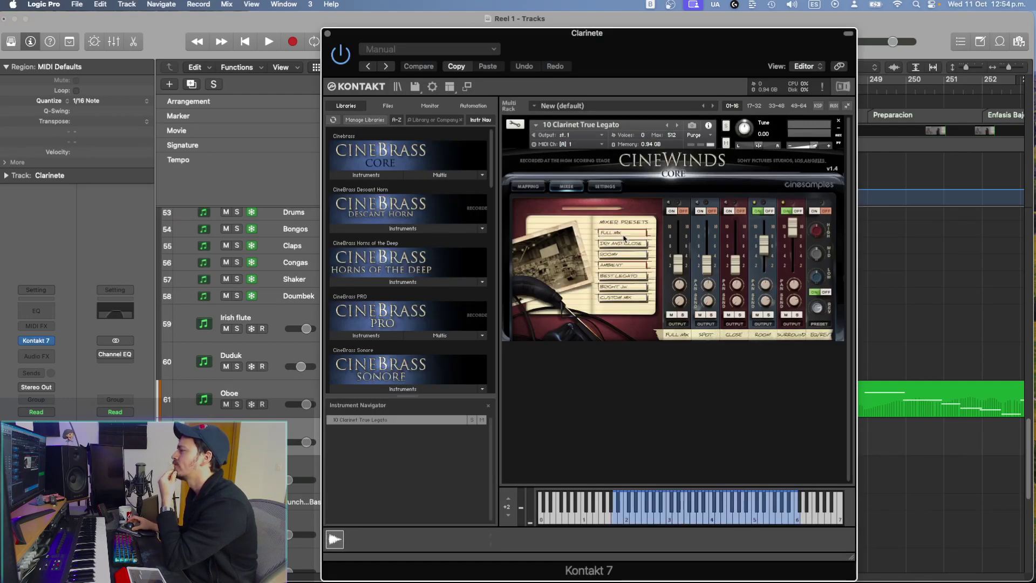
{"action": "left_click", "coordinate": [623, 235]}
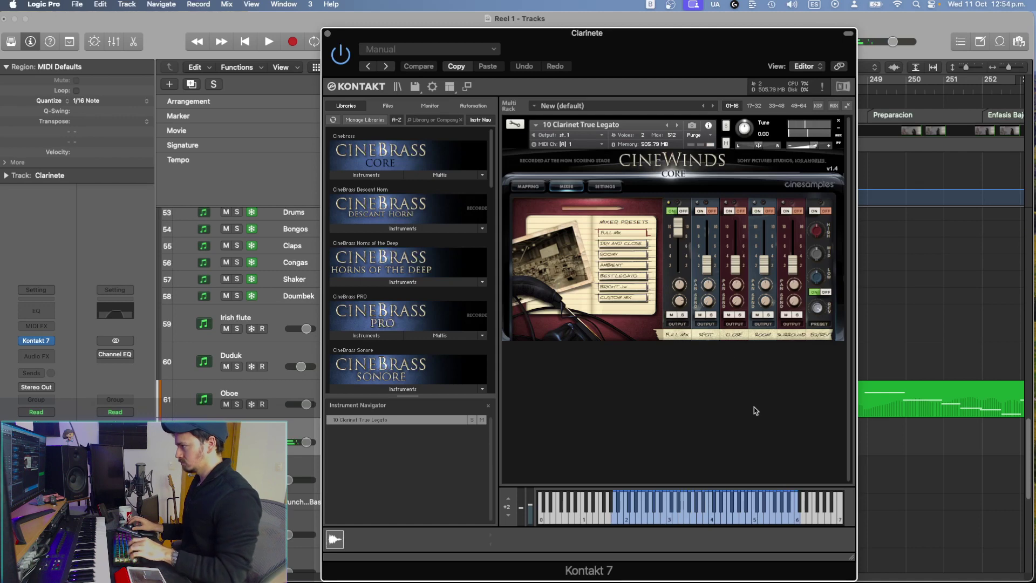
{"action": "key", "text": "super+w"}
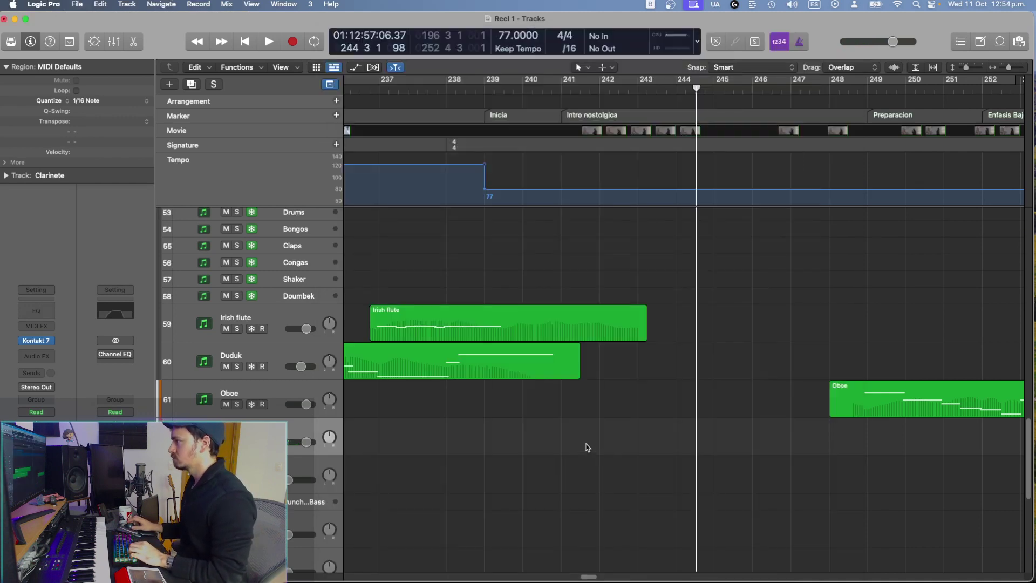
Step: Record two more short clarinet takes from bar 241 and delete both
{"action": "left_click", "coordinate": [561, 457]}
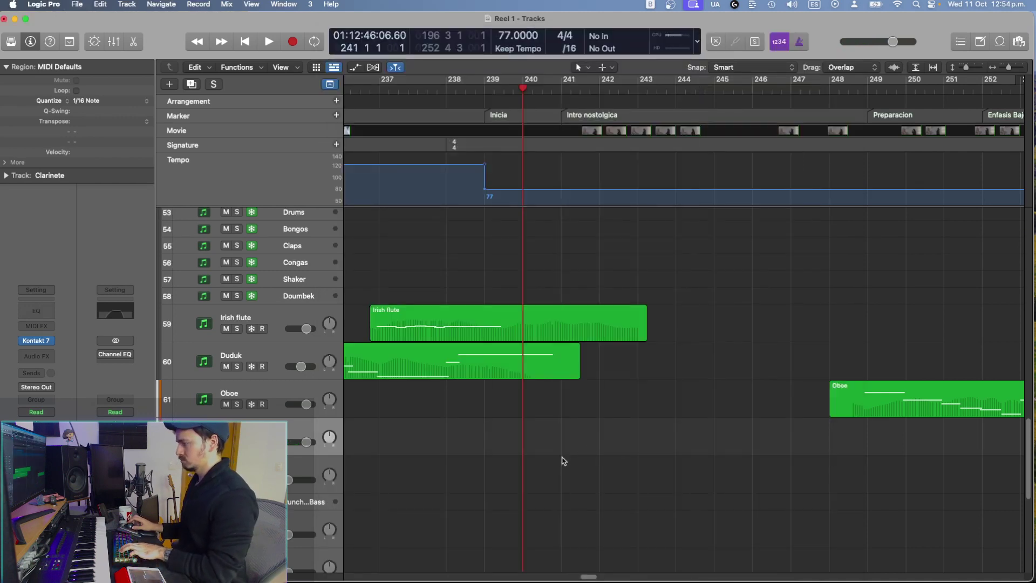
{"action": "key", "text": "r"}
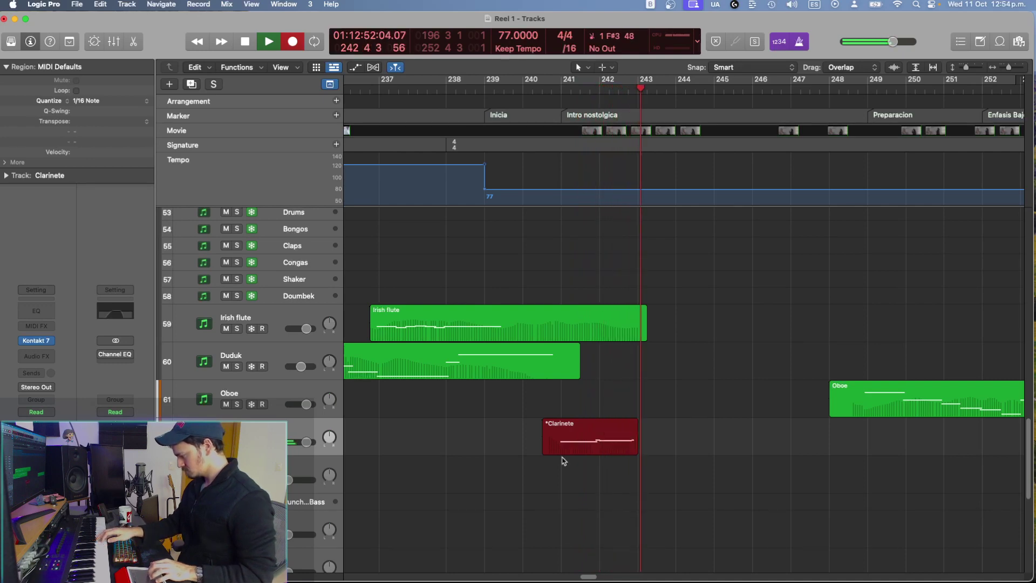
{"action": "key", "text": "Return"}
{"action": "key", "text": "space"}
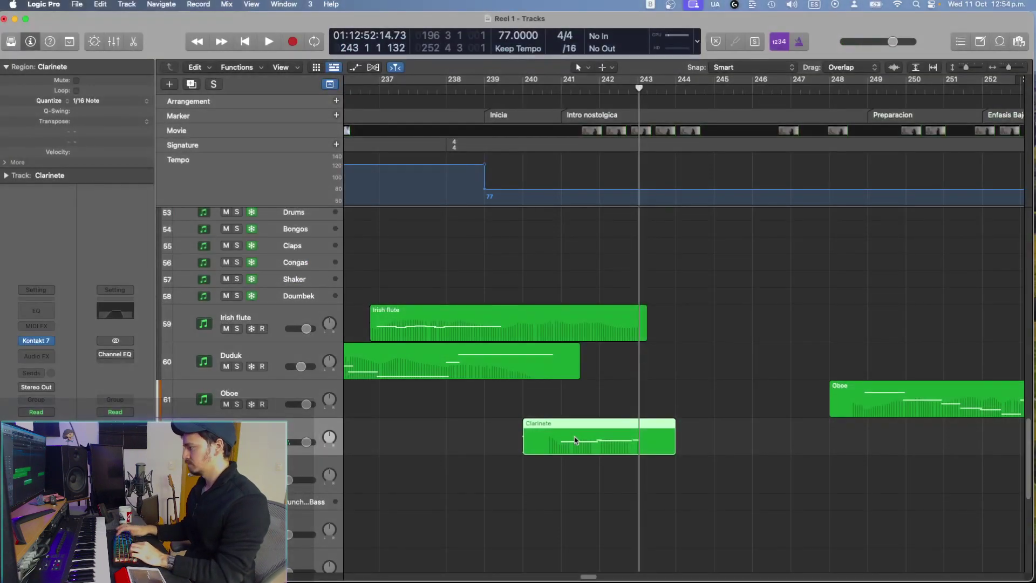
{"action": "key", "text": "Delete"}
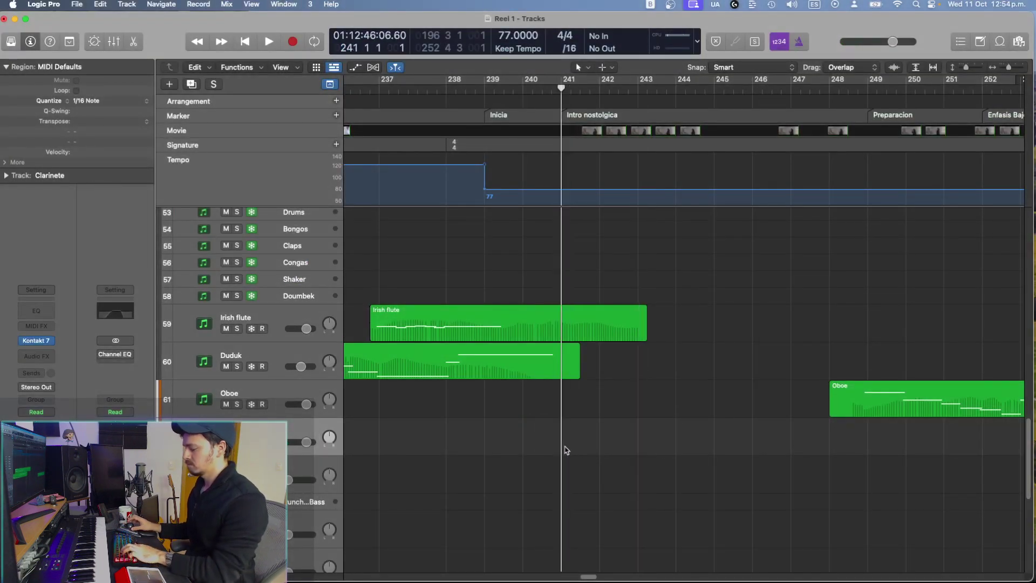
{"action": "key", "text": "space"}
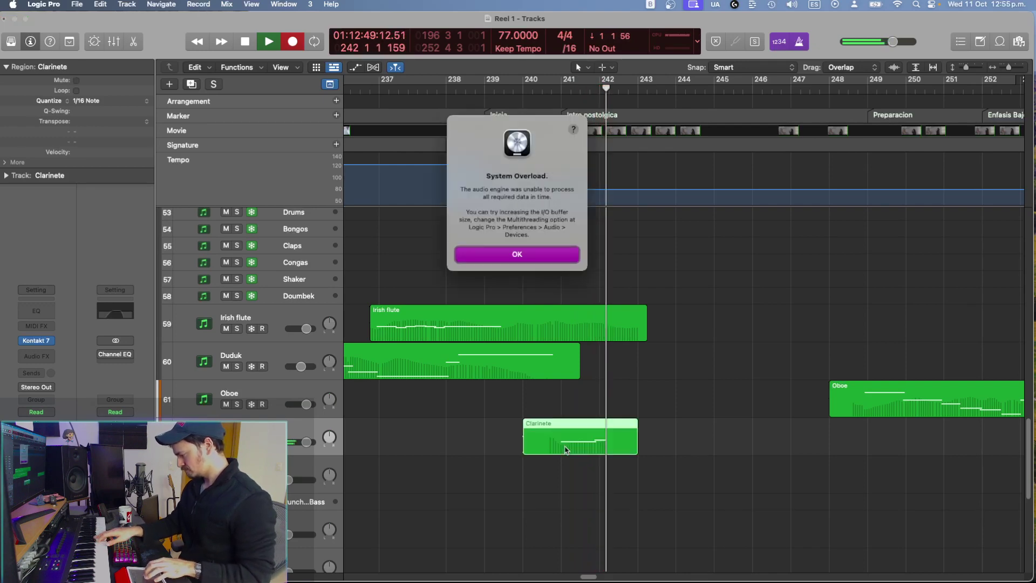
{"action": "key", "text": "Return"}
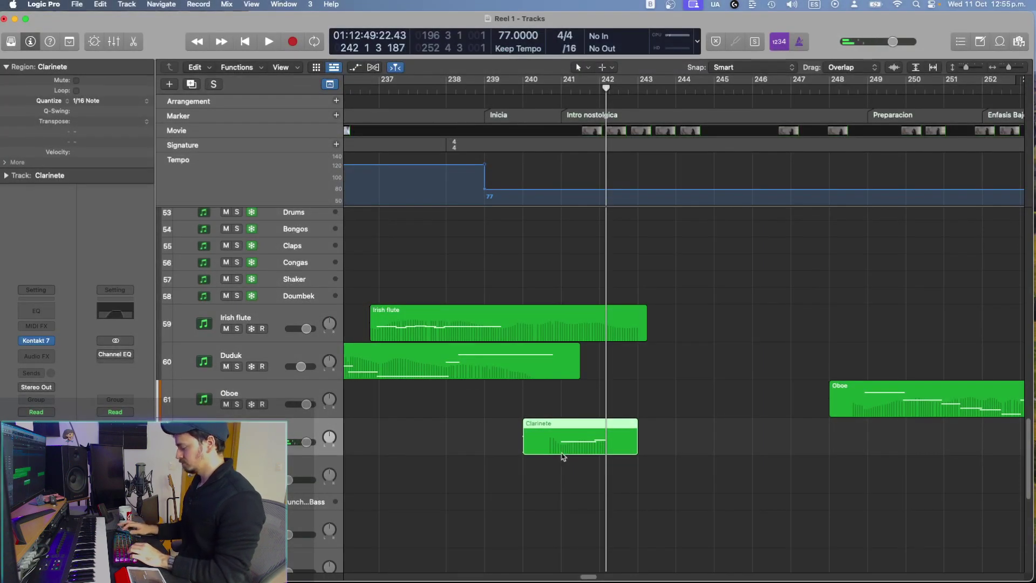
{"action": "key", "text": "Delete"}
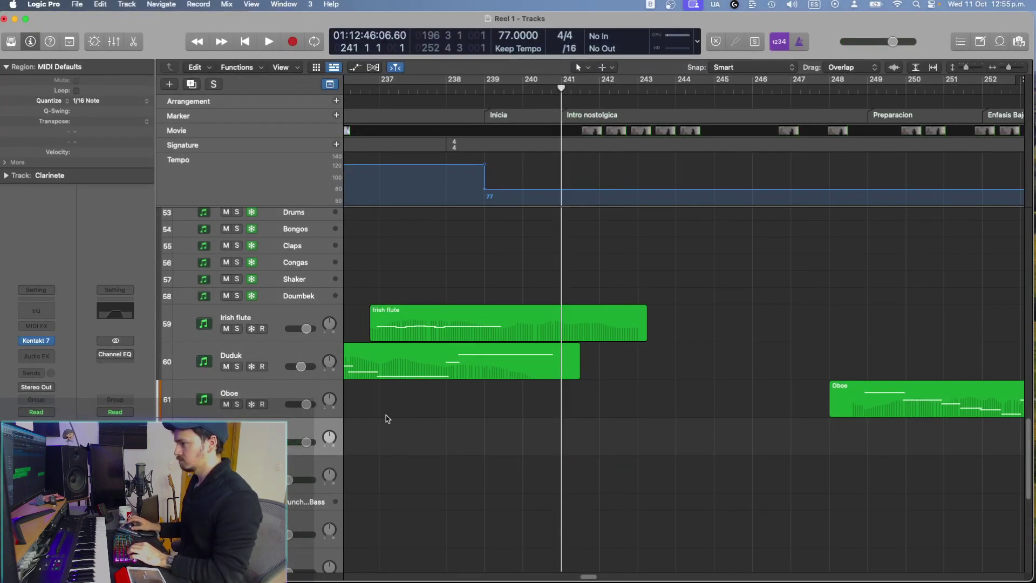
Step: Record a new clarinet take on the Clarinete track from bar 241 to about bar 243
{"action": "key", "text": "space"}
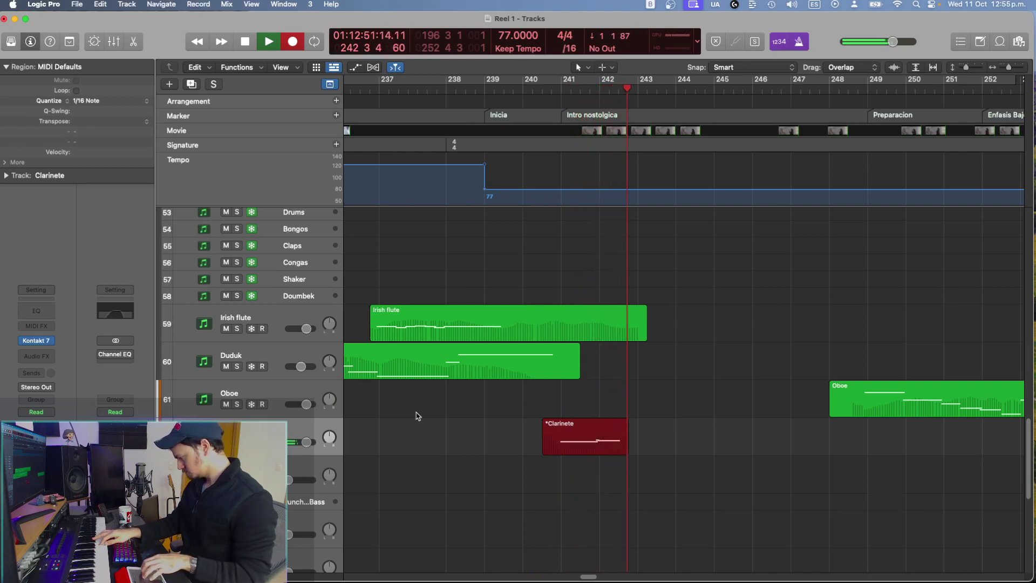
{"action": "key", "text": "space"}
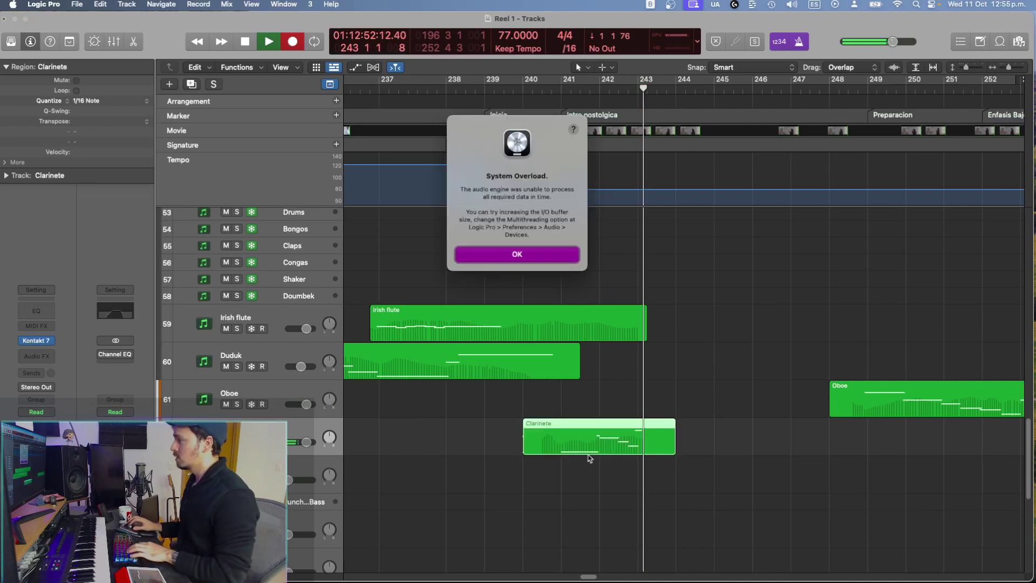
{"action": "key", "text": "Return"}
{"action": "key", "text": "space"}
Step: Open the clarinet take in the Piano Roll, lower its last note to A3, and audition it in solo from just before bar 243
{"action": "key", "text": "p"}
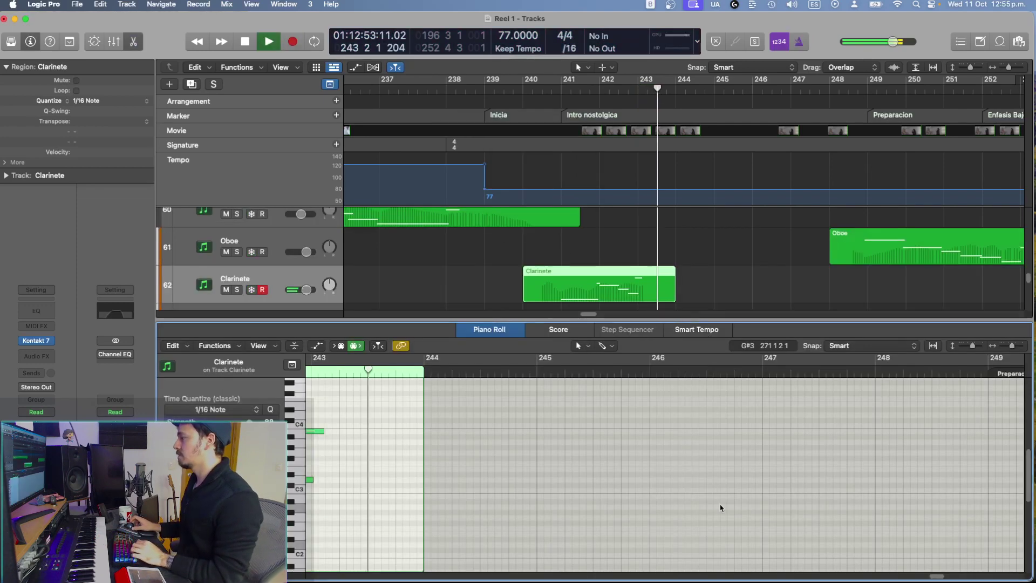
{"action": "key", "text": "space"}
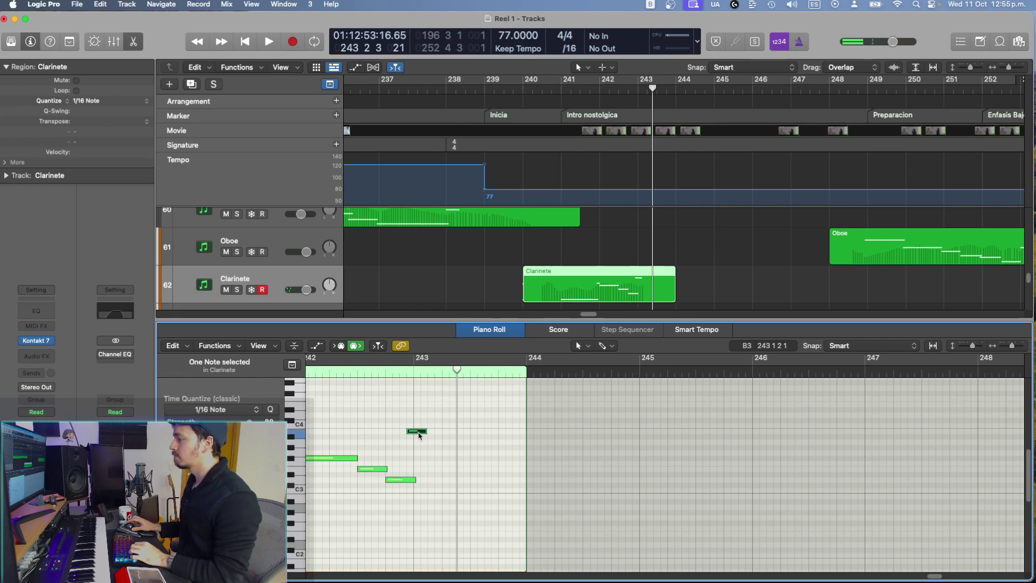
{"action": "left_click_drag", "start_coordinate": [419, 435], "coordinate": [423, 445]}
{"action": "key", "text": "s"}
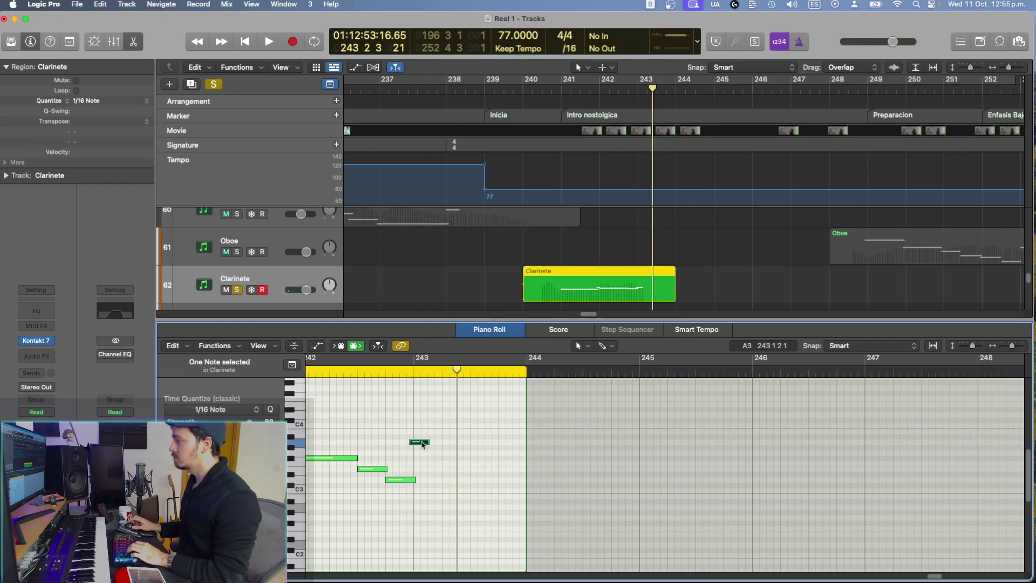
{"action": "left_click", "coordinate": [408, 371]}
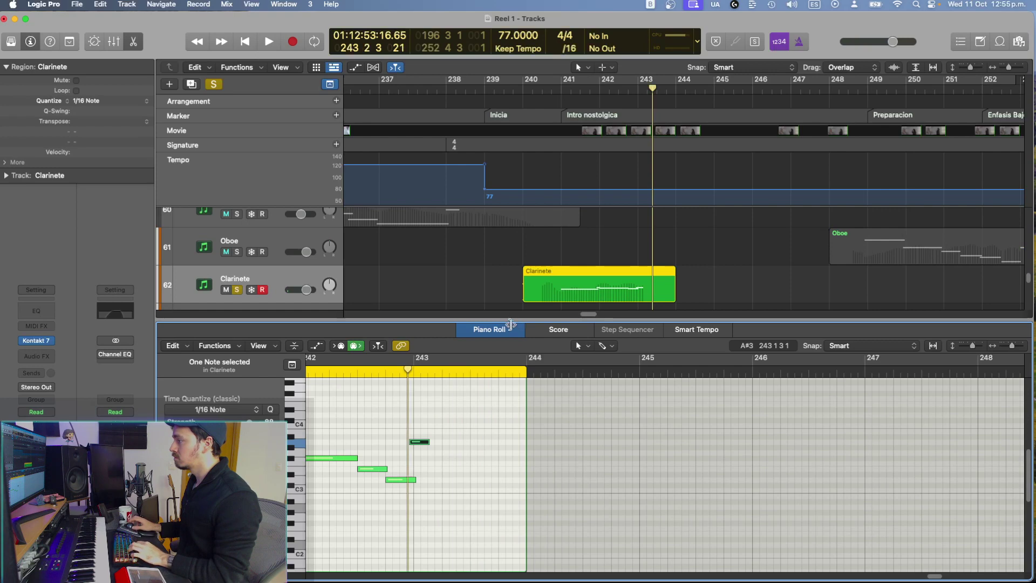
{"action": "key", "text": "space"}
Step: Trim the start of the Clarinete region to 240 4 3 1 and audition the trimmed take in solo from its start
{"action": "left_click", "coordinate": [505, 286]}
{"action": "left_click_drag", "start_coordinate": [524, 292], "coordinate": [560, 298]}
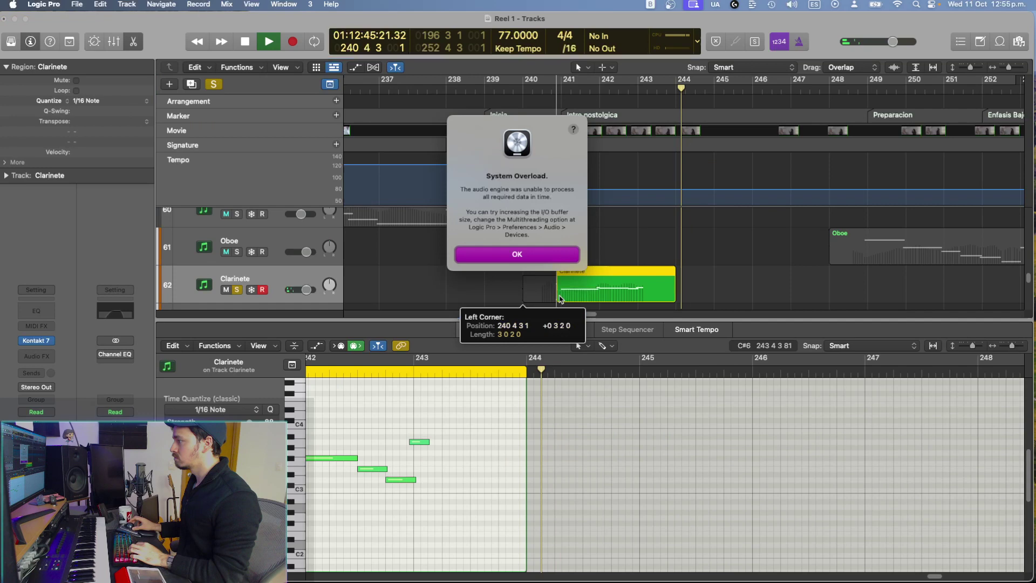
{"action": "left_click", "coordinate": [544, 257]}
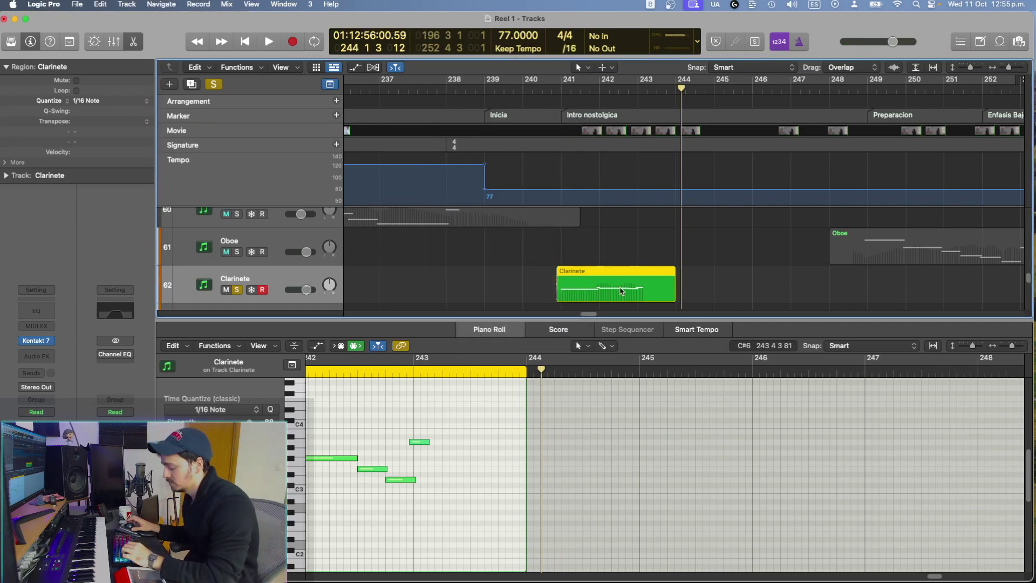
{"action": "key", "text": "shift+space"}
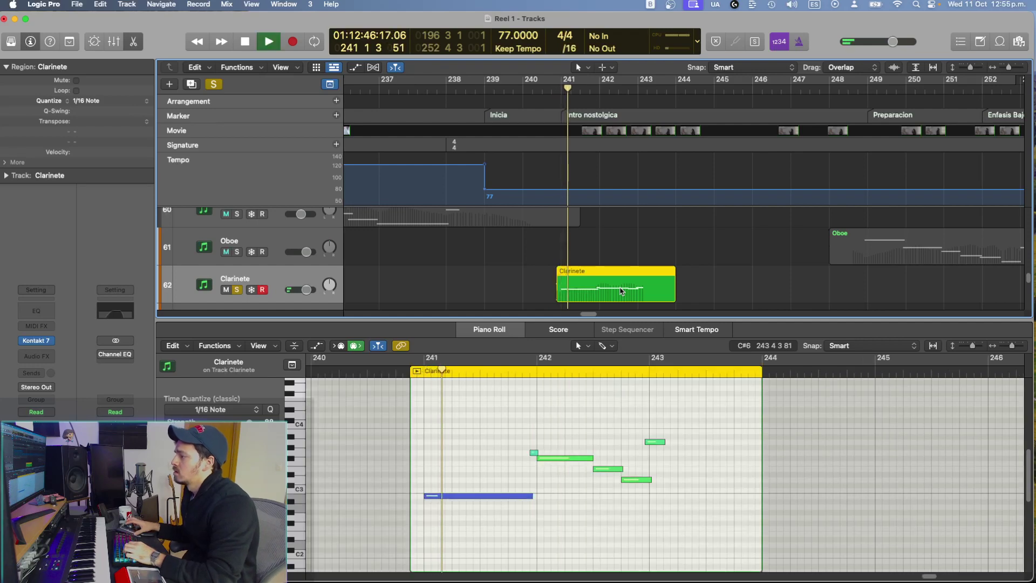
{"action": "scroll", "coordinate": [624, 423], "scroll_direction": "up", "scroll_amount": 2}
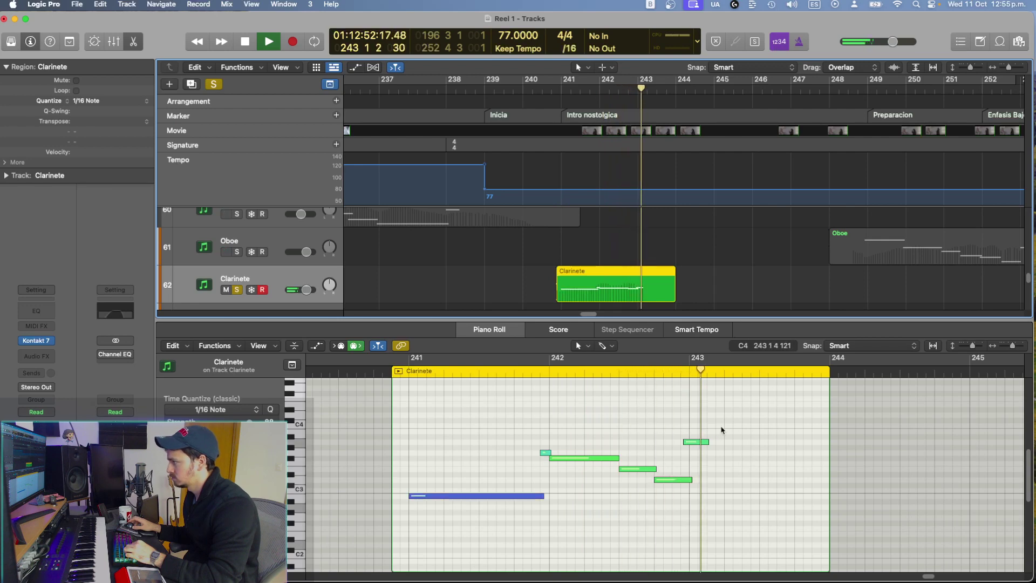
Step: Unsolo the clarinet, lengthen the A3 note to about beat 3 of bar 243, add an overlapping F#3 note from beat 2, and audition the phrase
{"action": "key", "text": "s"}
{"action": "key", "text": "space"}
{"action": "left_click_drag", "start_coordinate": [709, 444], "coordinate": [735, 460]}
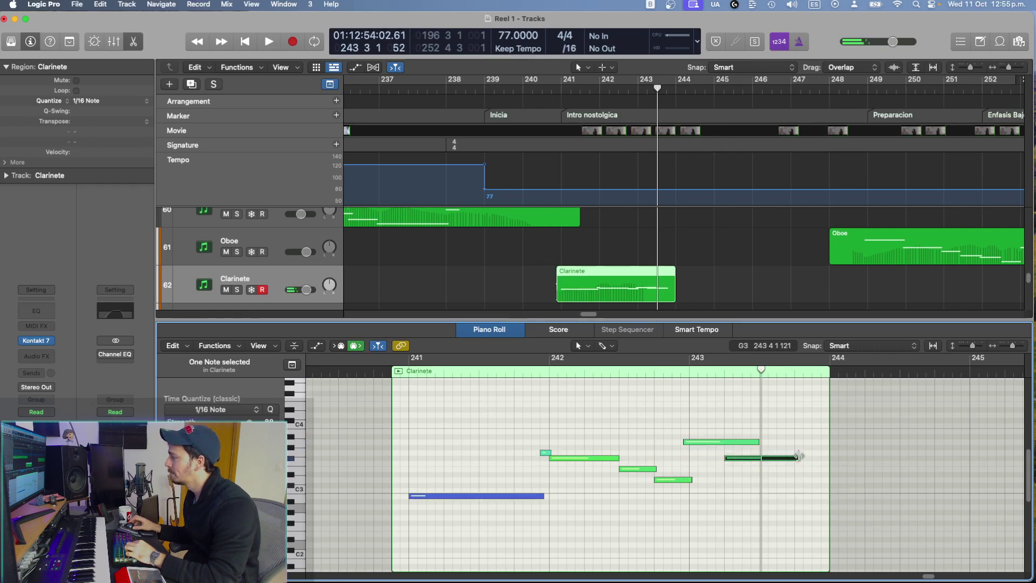
{"action": "left_click", "coordinate": [389, 437], "text": "shift"}
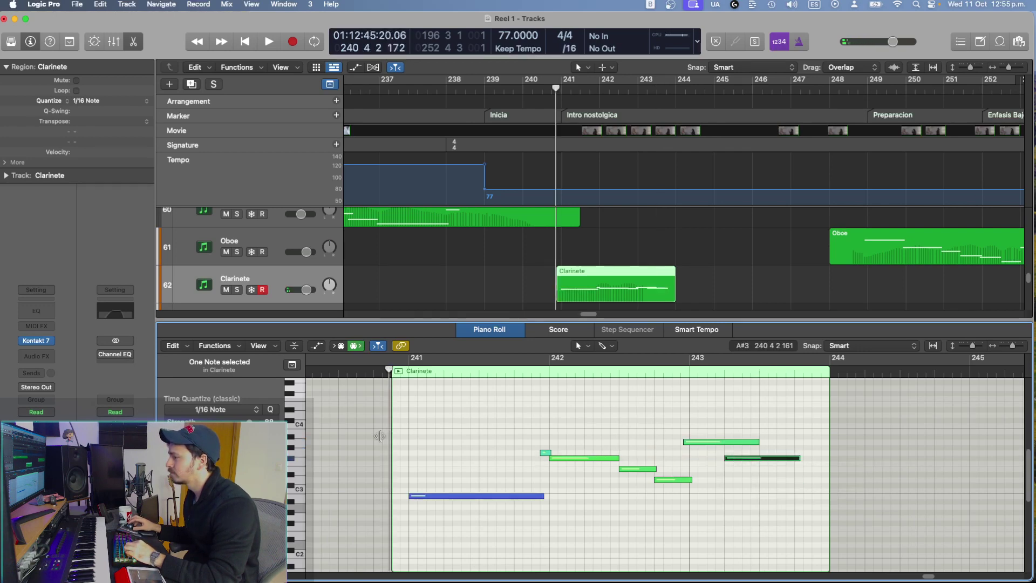
{"action": "key", "text": "space"}
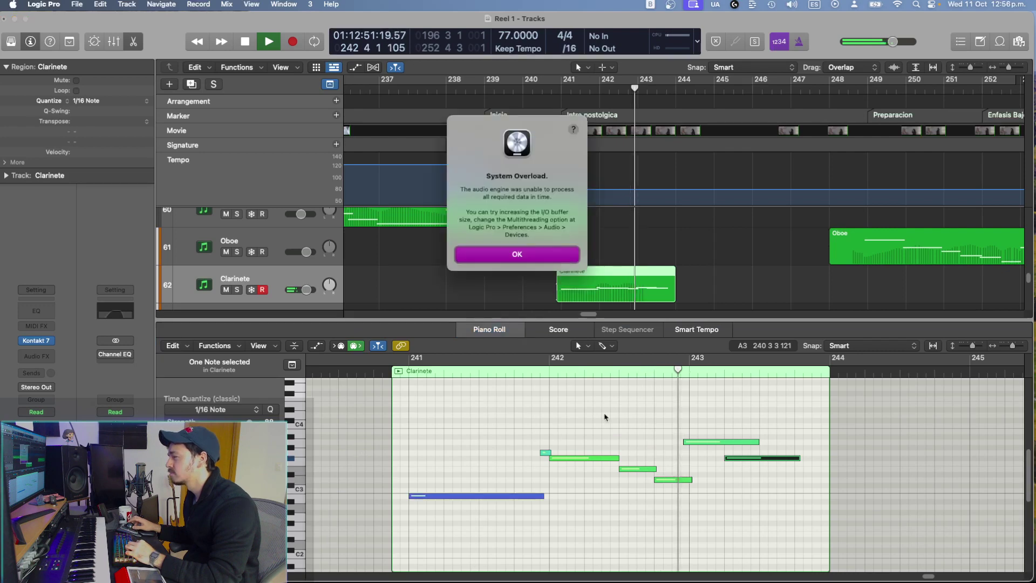
{"action": "key", "text": "Return"}
{"action": "left_click", "coordinate": [530, 420], "text": "shift"}
{"action": "key", "text": "space"}
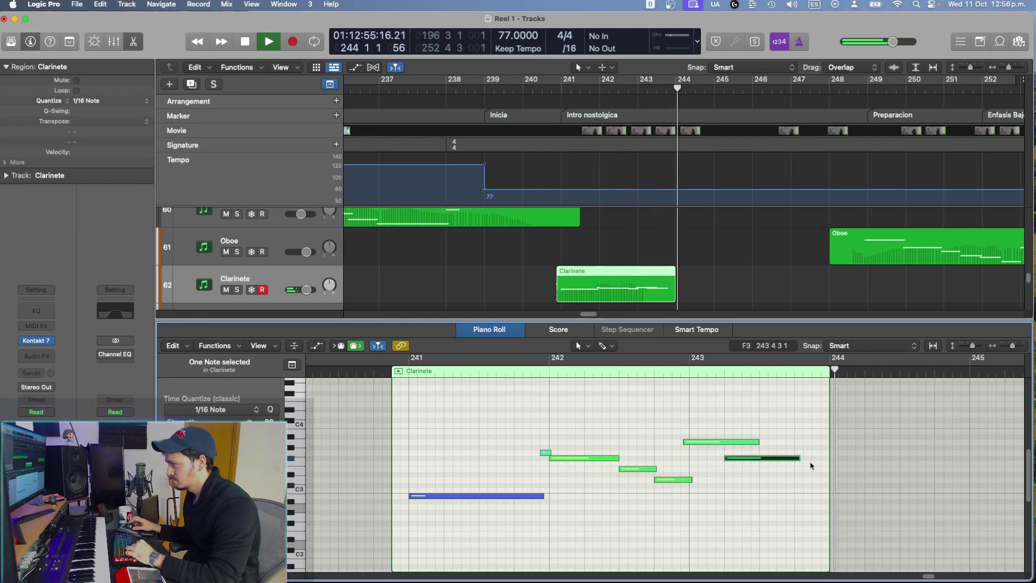
Step: Extend the F#3 note to bar 244, copy it to A2 just after bar 244, and audition the phrase ending
{"action": "left_click_drag", "start_coordinate": [799, 458], "coordinate": [843, 509]}
{"action": "left_click", "coordinate": [835, 469], "text": "super"}
{"action": "left_click", "coordinate": [674, 424], "text": "shift"}
{"action": "key", "text": "space"}
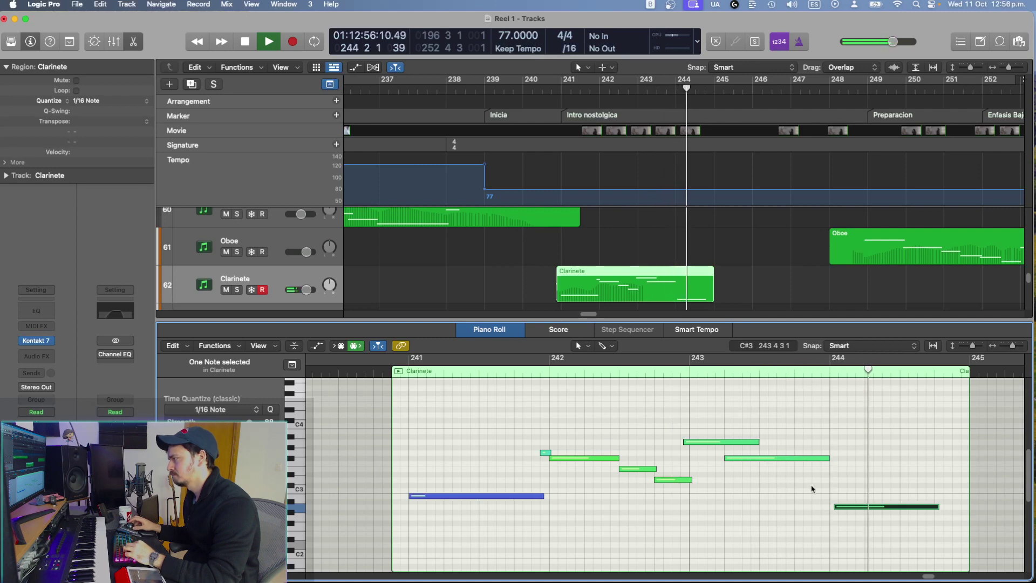
{"action": "key", "text": "space"}
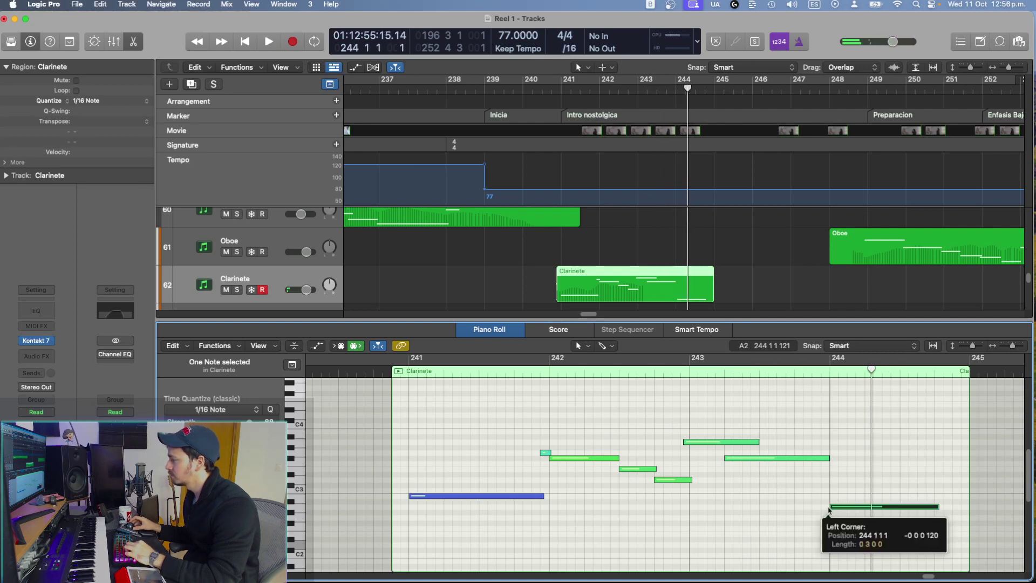
Step: Set the last note's start to 244 1 1 1, raise it to B2, and audition the phrase ending from around bar 243
{"action": "left_click_drag", "start_coordinate": [836, 507], "coordinate": [836, 498]}
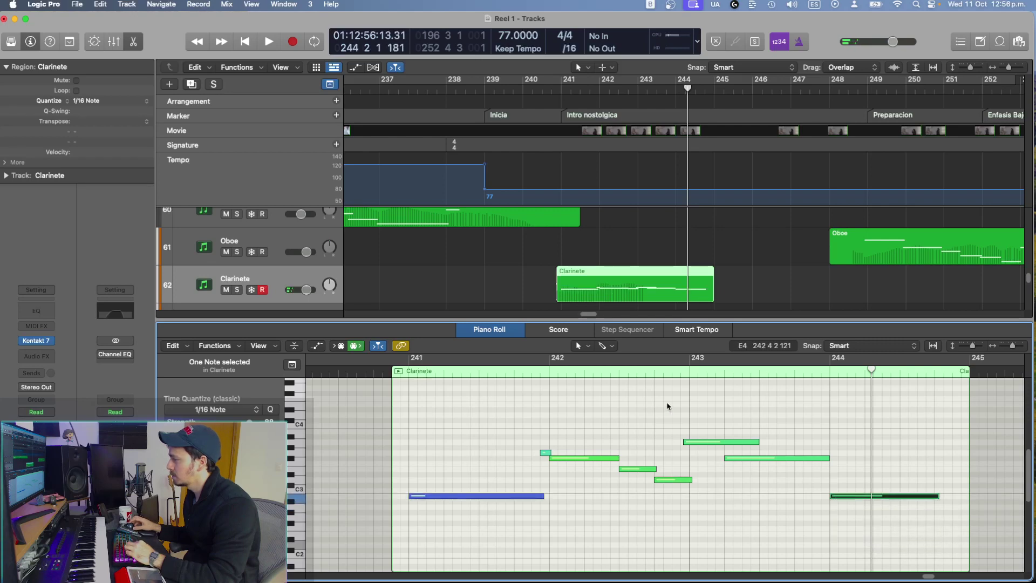
{"action": "left_click", "coordinate": [668, 407], "text": "shift"}
{"action": "key", "text": "space"}
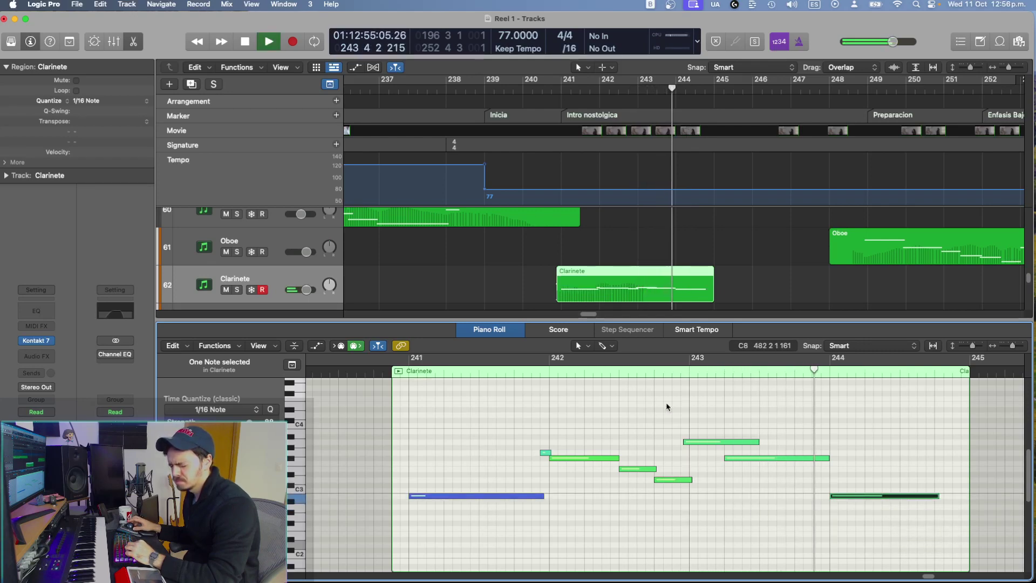
{"action": "key", "text": "space"}
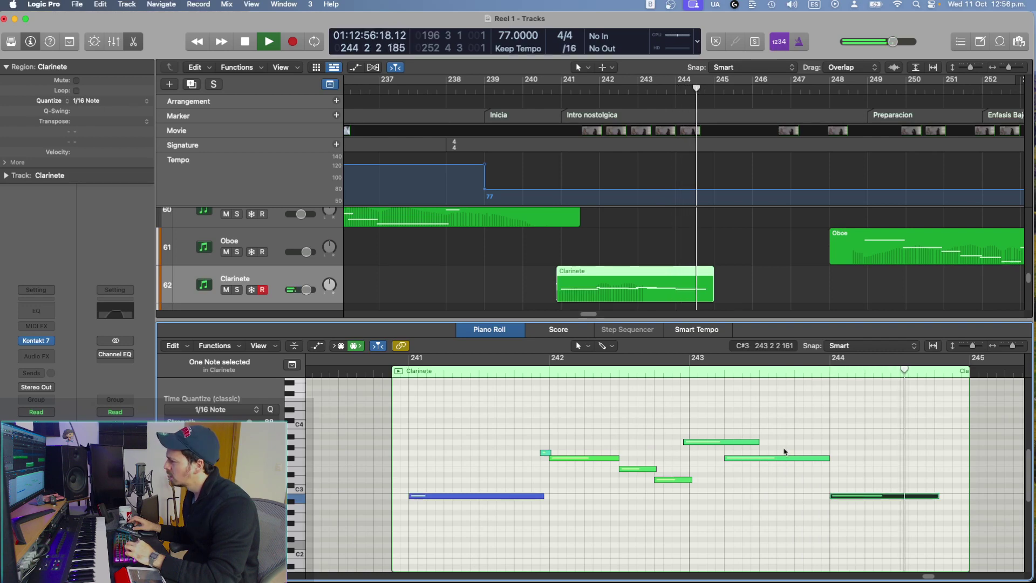
{"action": "left_click", "coordinate": [772, 412], "text": "shift"}
{"action": "left_click", "coordinate": [700, 413], "text": "shift"}
{"action": "key", "text": "space"}
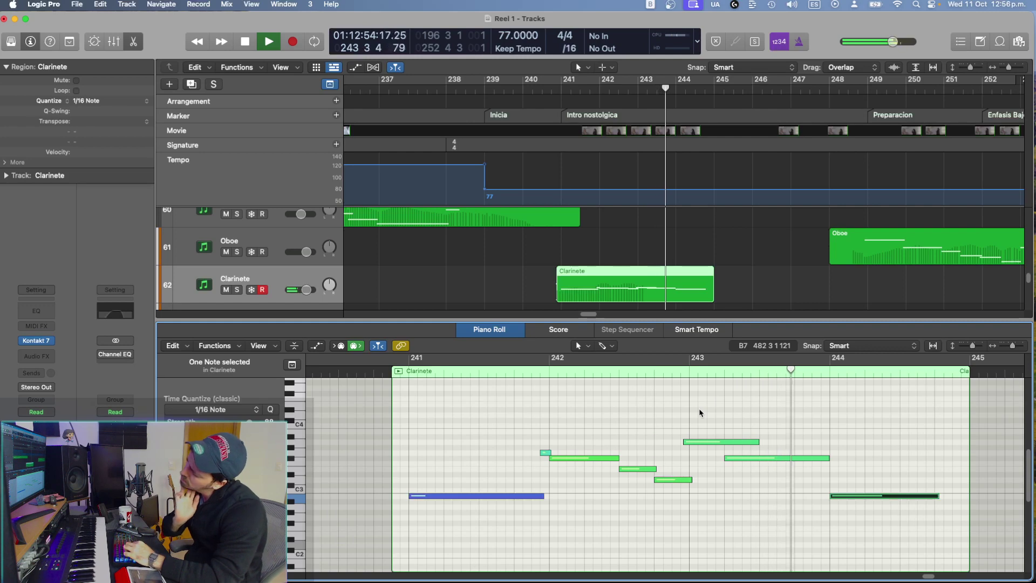
{"action": "key", "text": "space"}
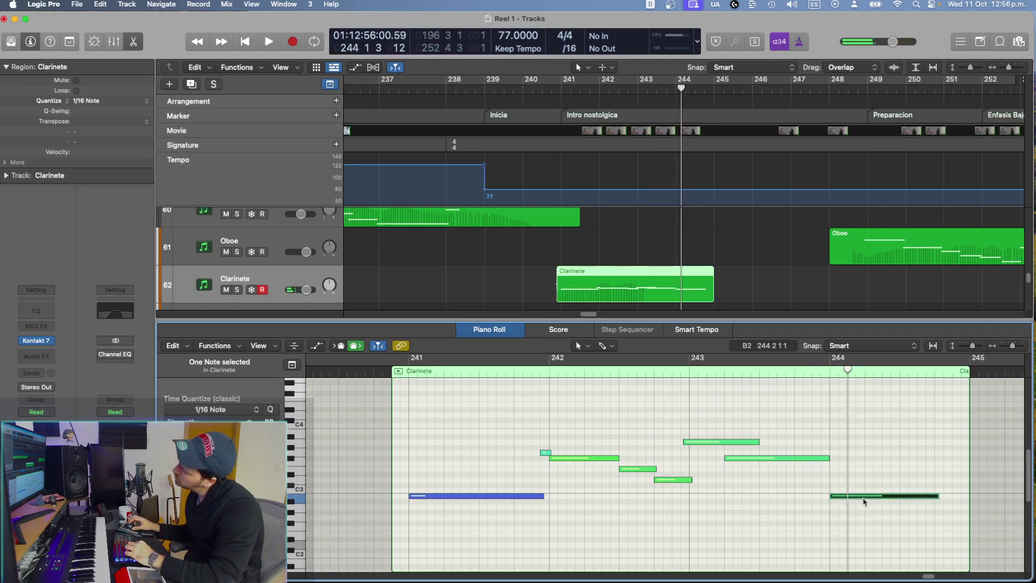
Step: Raise the last clarinet note to E3, audition it, and extend its end to bar 245
{"action": "left_click_drag", "start_coordinate": [864, 500], "coordinate": [863, 473]}
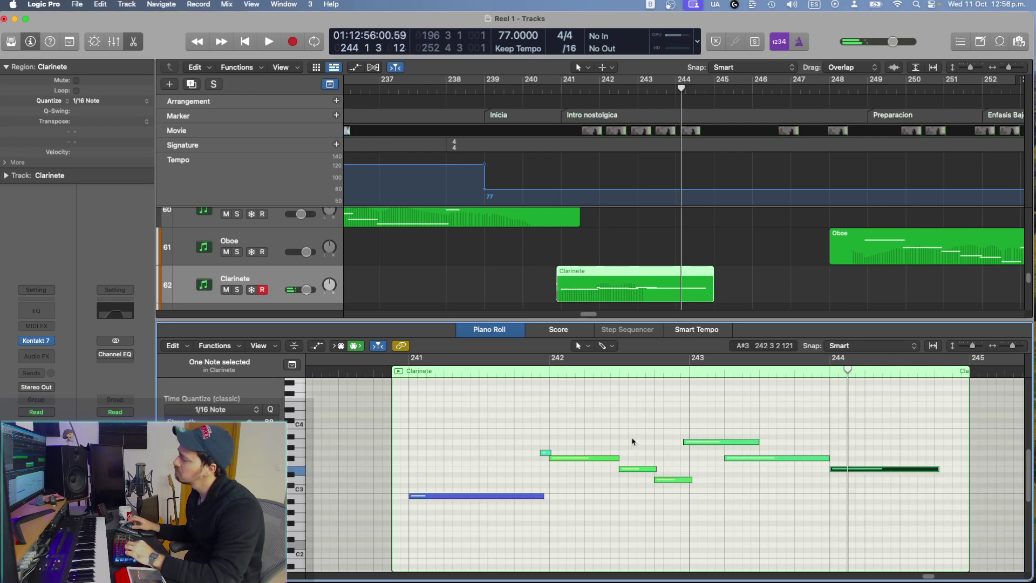
{"action": "key", "text": "space"}
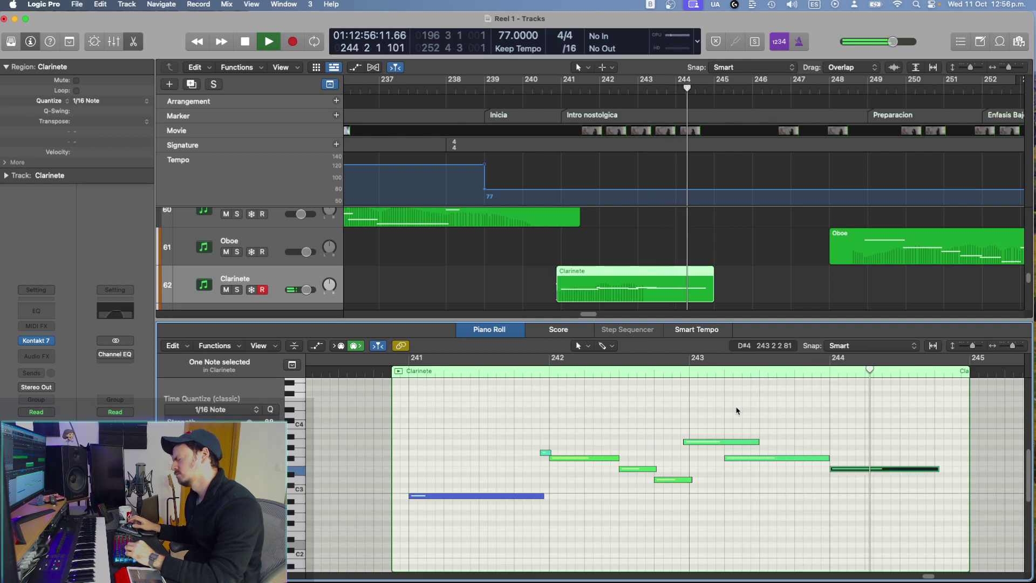
{"action": "key", "text": "super+Left"}
{"action": "scroll", "coordinate": [846, 460], "scroll_direction": "right", "scroll_amount": 5}
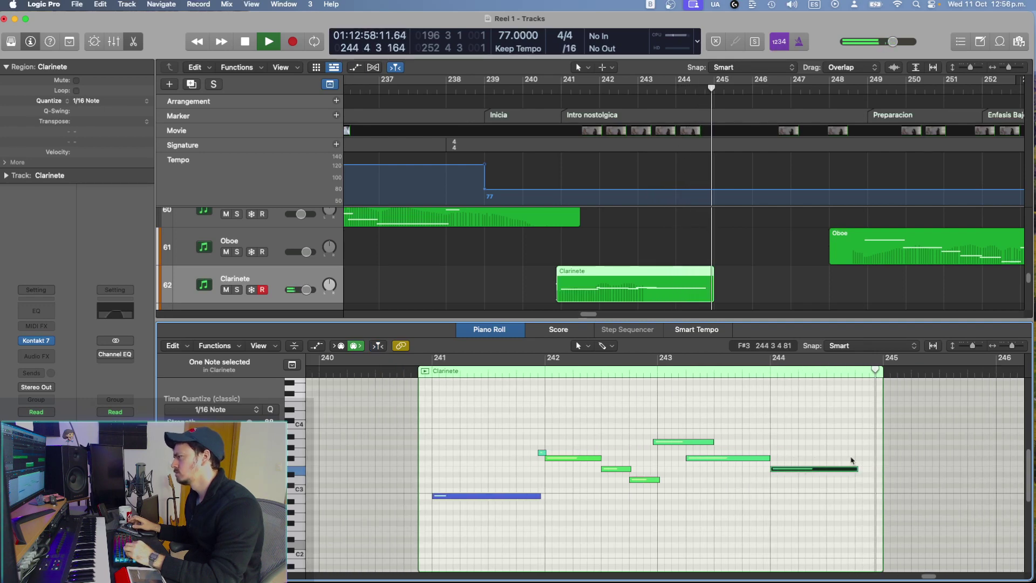
{"action": "key", "text": "space"}
{"action": "left_click_drag", "start_coordinate": [846, 467], "coordinate": [873, 469]}
Step: Record a continuation of the clarinet melody from bar 245 to about bar 249
{"action": "left_click", "coordinate": [715, 93]}
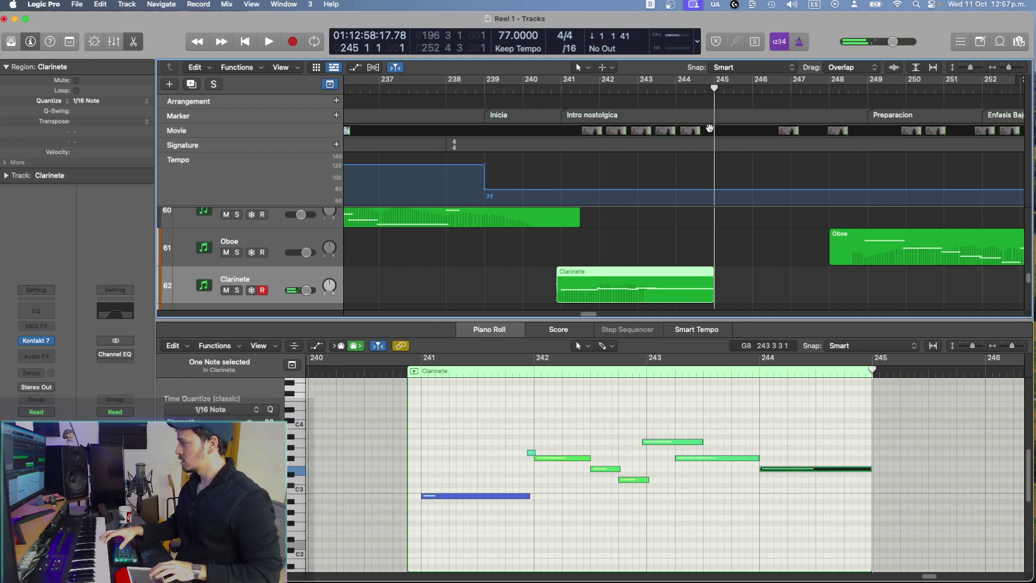
{"action": "key", "text": "space"}
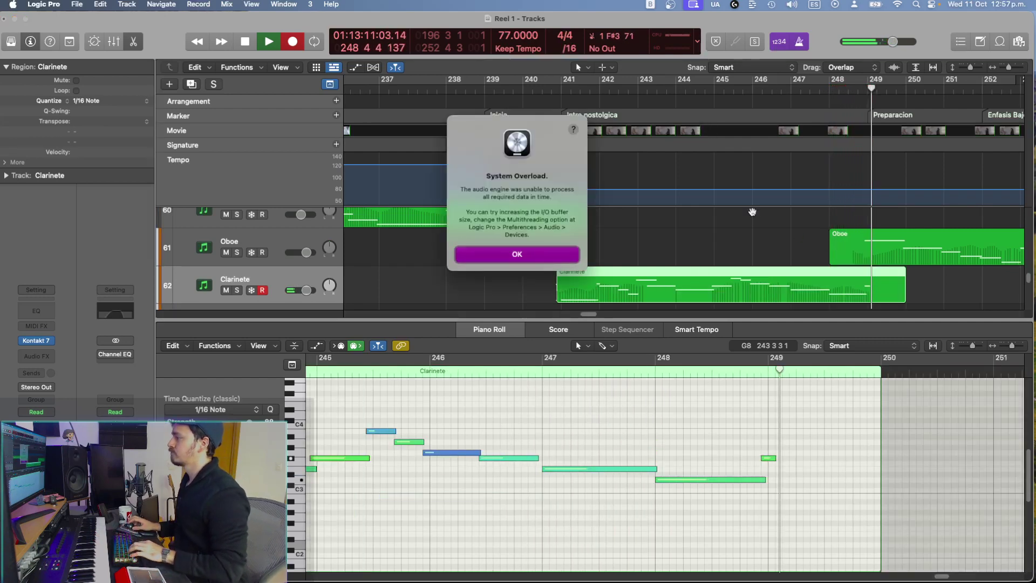
{"action": "key", "text": "Return"}
Step: Audition the new clarinet phrase from 244 3, lower its note at 245 4 4 1 to E3, and listen to the change
{"action": "left_click", "coordinate": [699, 242], "text": "shift"}
{"action": "key", "text": "ctrl+s"}
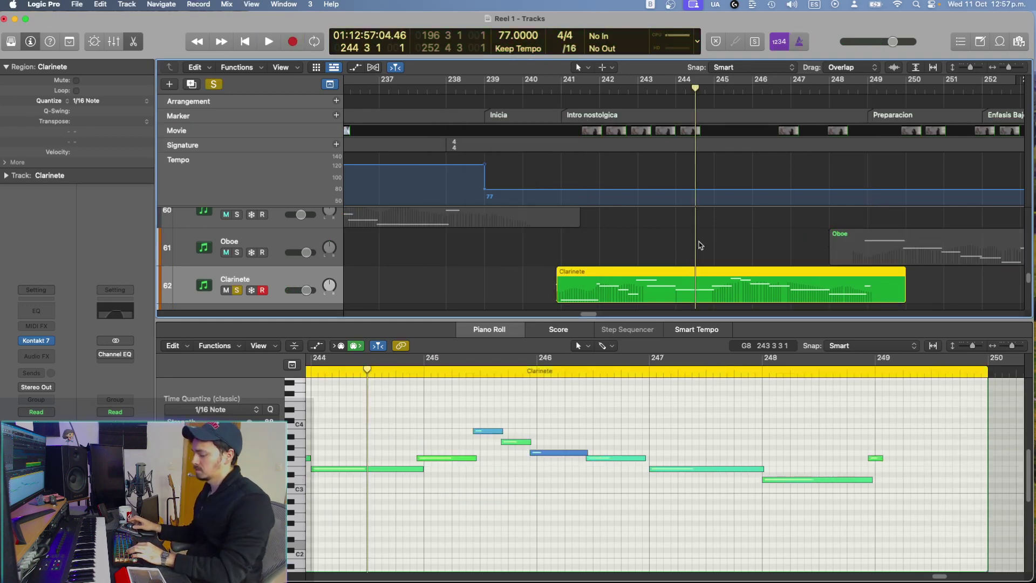
{"action": "key", "text": "space"}
{"action": "key", "text": "ctrl+s"}
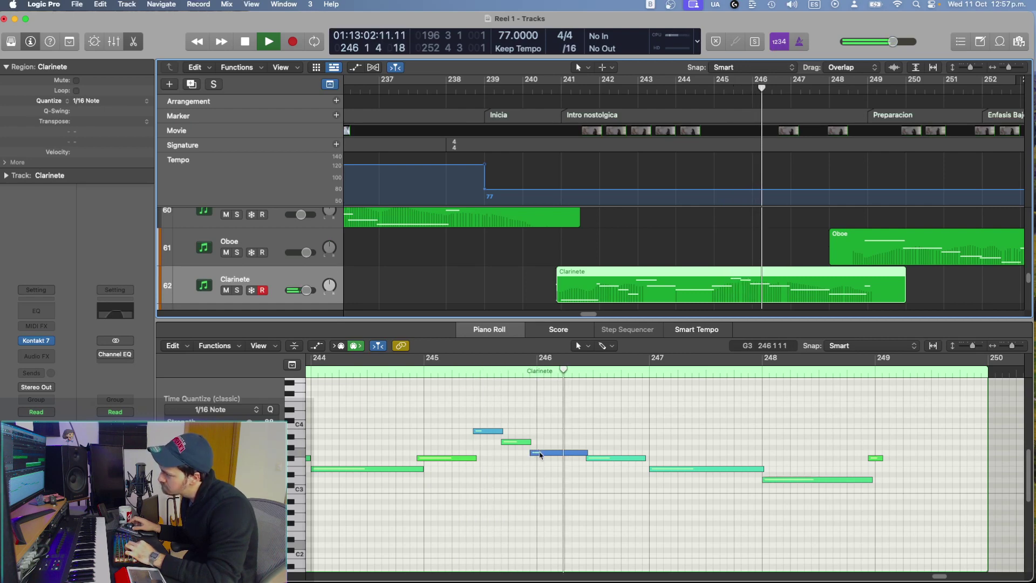
{"action": "key", "text": "space"}
{"action": "left_click_drag", "start_coordinate": [541, 455], "coordinate": [543, 470]}
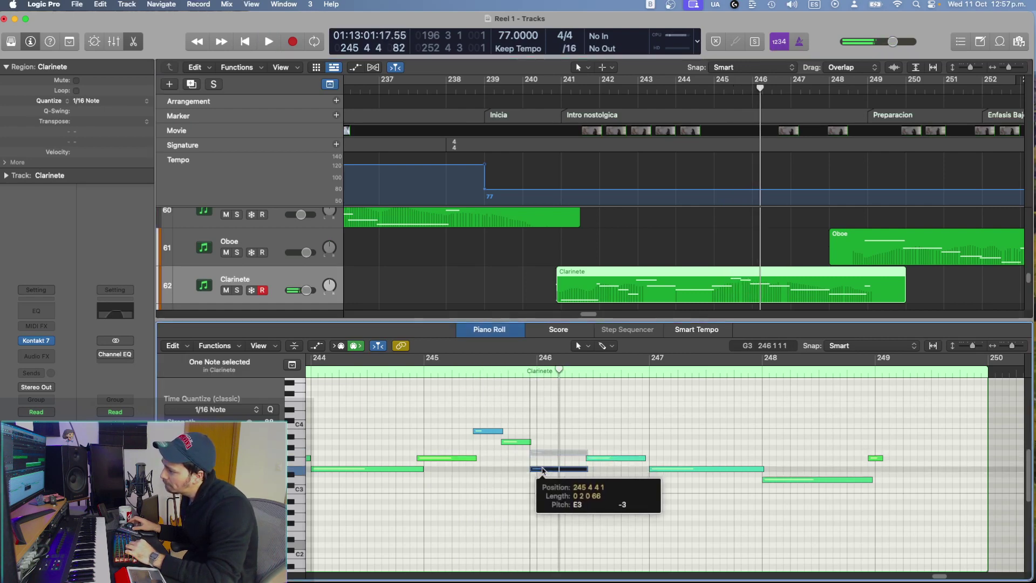
{"action": "key", "text": "space"}
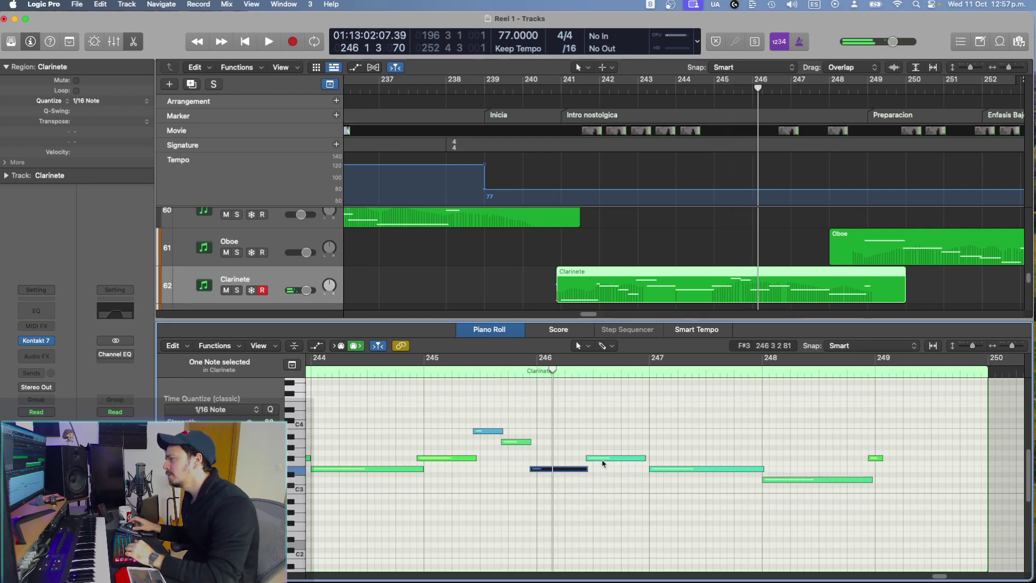
Step: Extend the start of bar 246's F#3 note back to about beat 2 and audition from around beat 2 of bar 245
{"action": "left_click_drag", "start_coordinate": [587, 463], "coordinate": [565, 464]}
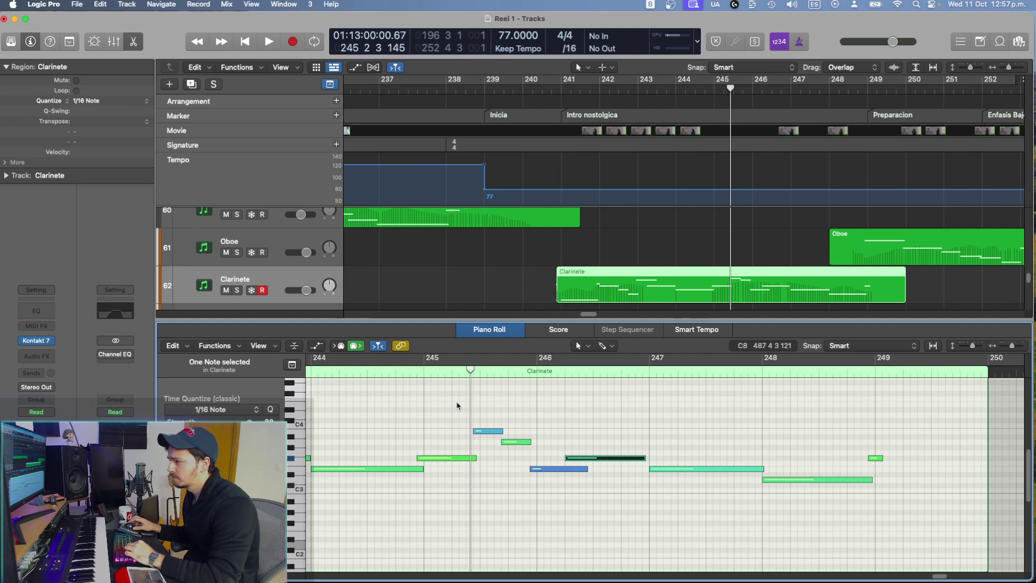
{"action": "key", "text": "space"}
{"action": "key", "text": "space"}
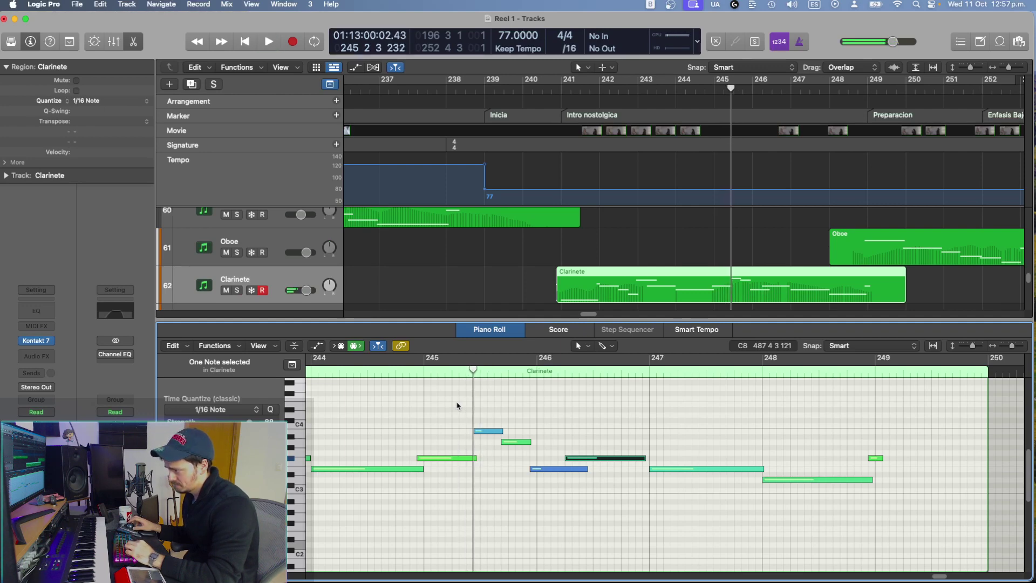
{"action": "left_click", "coordinate": [457, 405]}
{"action": "key", "text": "space"}
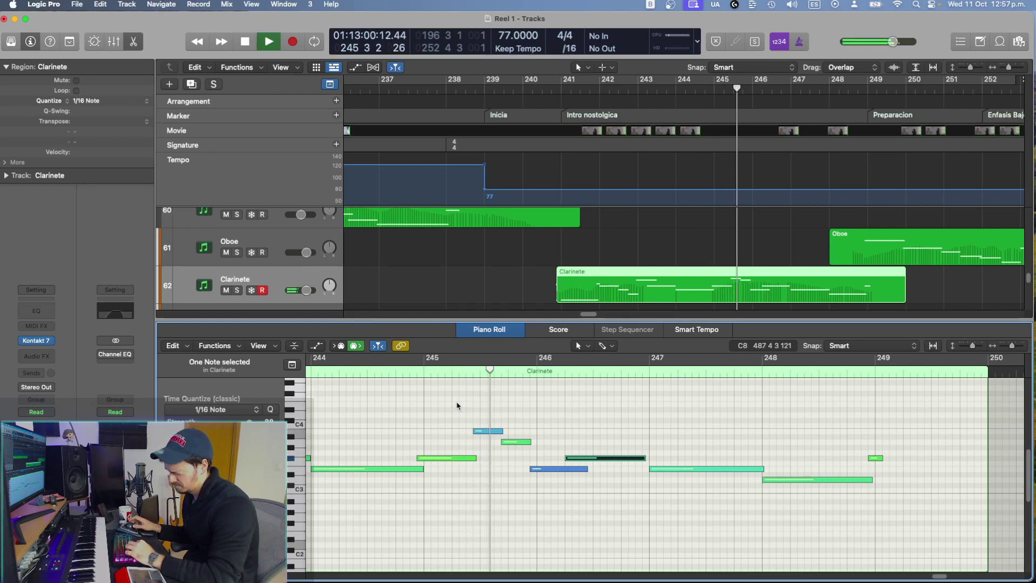
{"action": "key", "text": "space"}
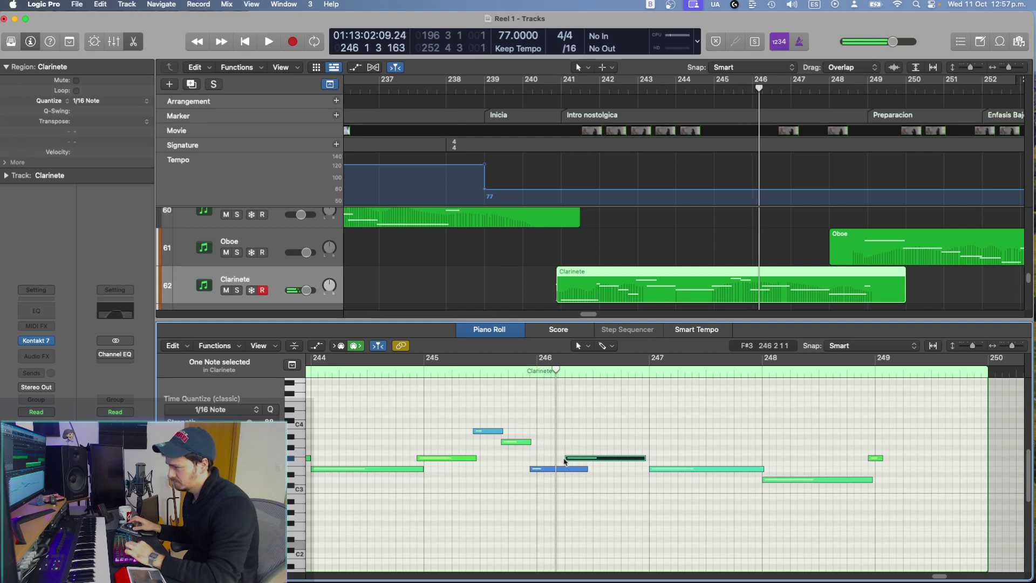
Step: Extend the F#3 note's start further back to about 246 1 3 and audition the phrase from bar 245
{"action": "left_click_drag", "start_coordinate": [569, 457], "coordinate": [551, 458]}
{"action": "key", "text": "comma"}
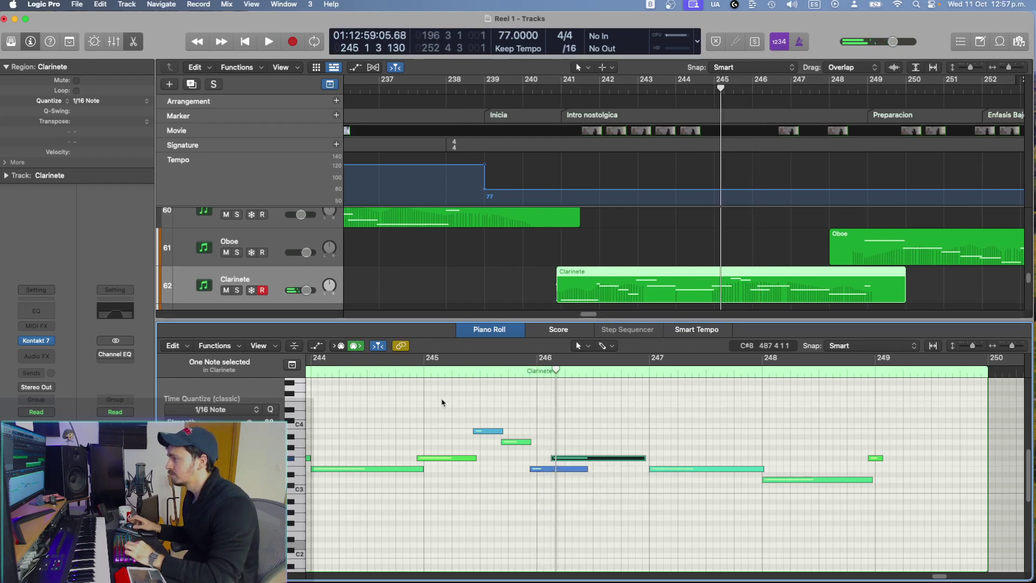
{"action": "key", "text": "space"}
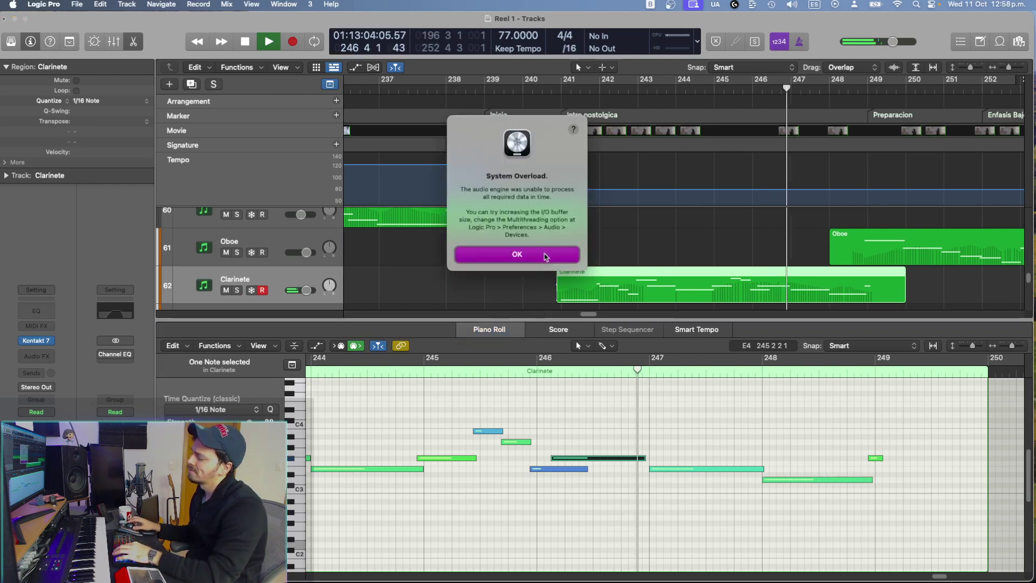
{"action": "left_click", "coordinate": [547, 257]}
Step: Play the whole clarinet melody from just before bar 241 with its region shown in the Piano Roll to review the edits
{"action": "scroll", "coordinate": [513, 419], "scroll_direction": "down", "scroll_amount": 5}
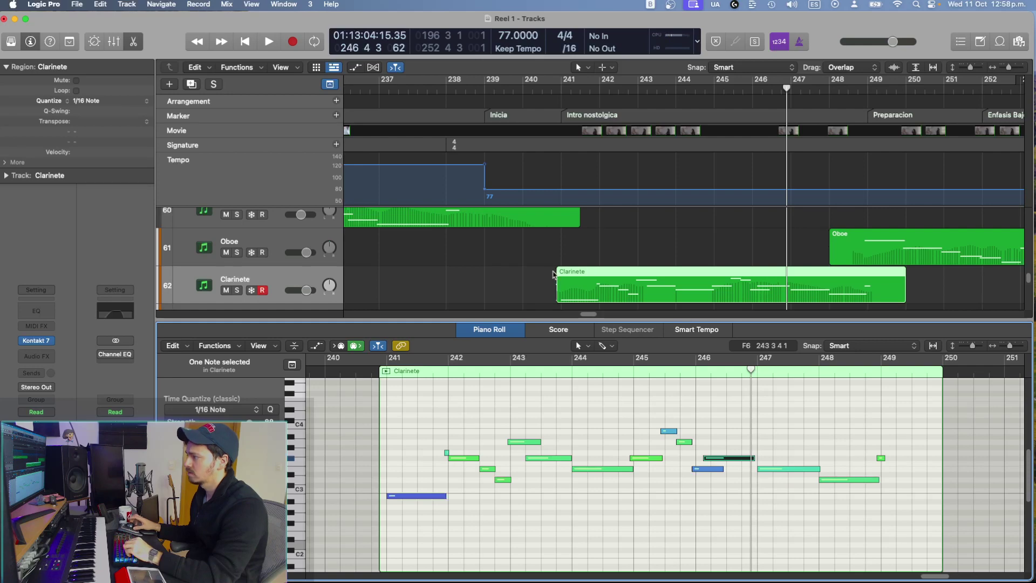
{"action": "left_click", "coordinate": [551, 271]}
{"action": "key", "text": "space"}
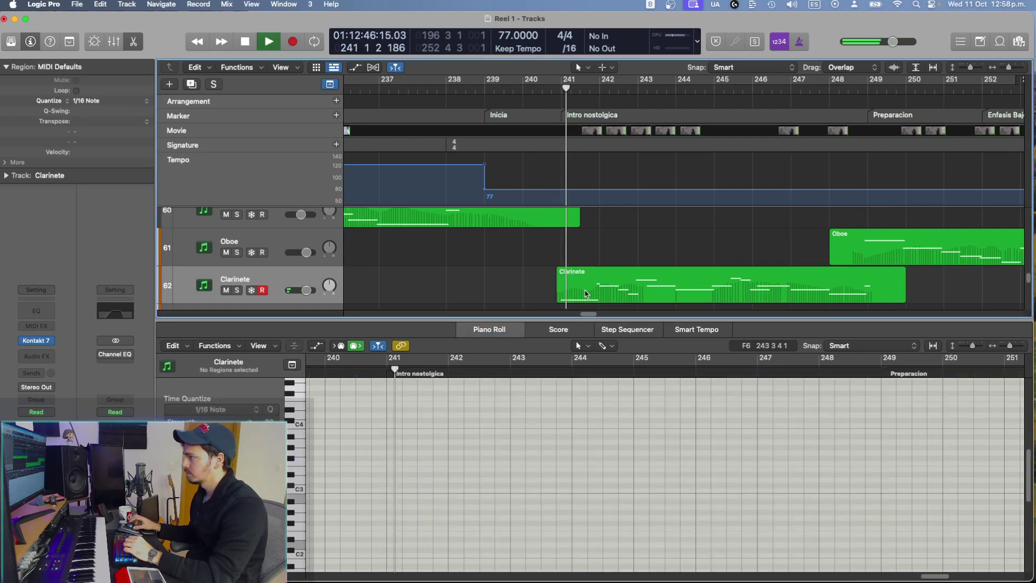
{"action": "left_click", "coordinate": [559, 278]}
{"action": "scroll", "coordinate": [582, 410], "scroll_direction": "up", "scroll_amount": 4}
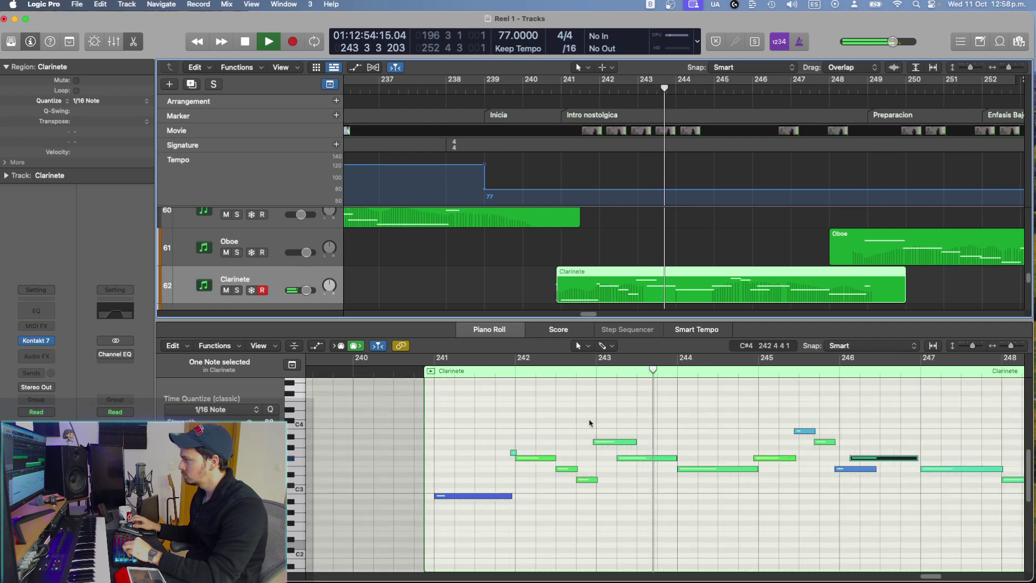
{"action": "scroll", "coordinate": [588, 422], "scroll_direction": "down", "scroll_amount": 3}
{"action": "scroll", "coordinate": [588, 423], "scroll_direction": "right", "scroll_amount": 1}
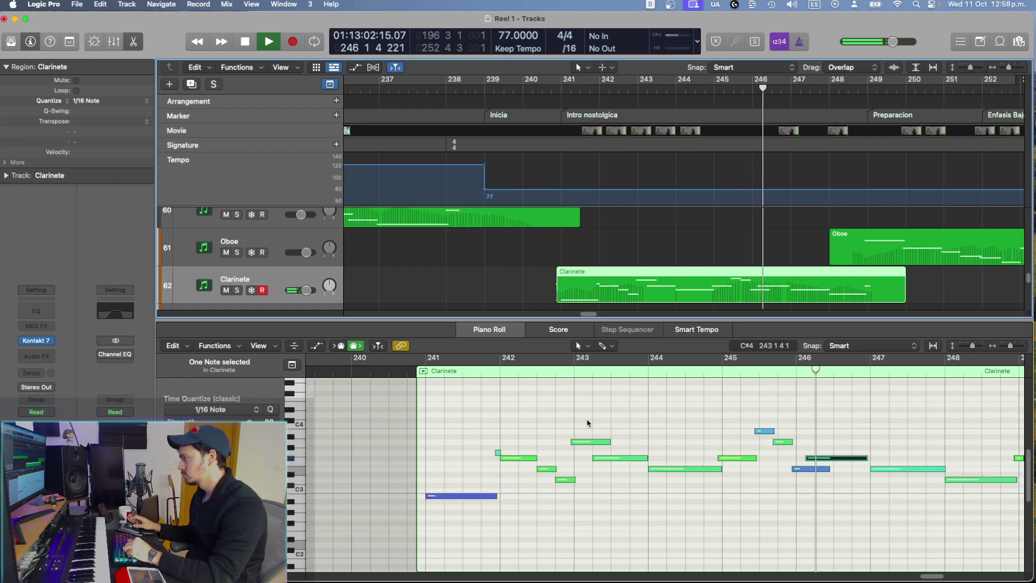
{"action": "scroll", "coordinate": [588, 423], "scroll_direction": "down", "scroll_amount": 2}
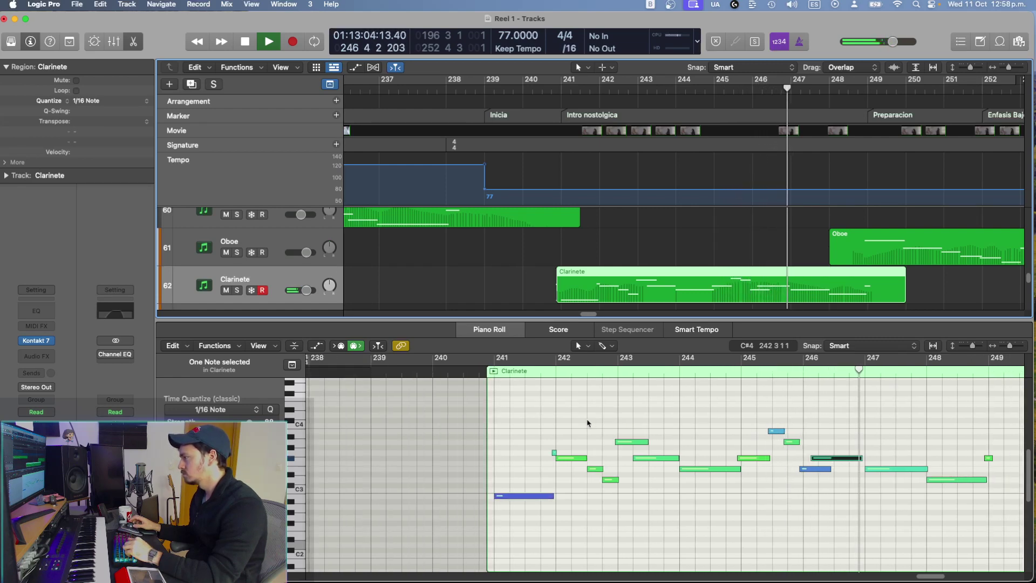
{"action": "key", "text": "Return"}
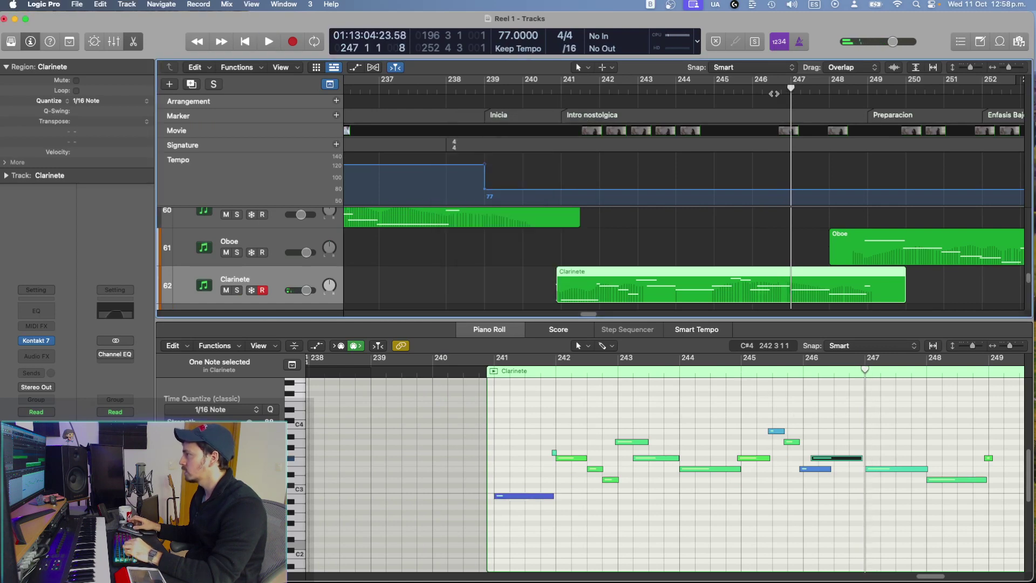
{"action": "left_click", "coordinate": [775, 239]}
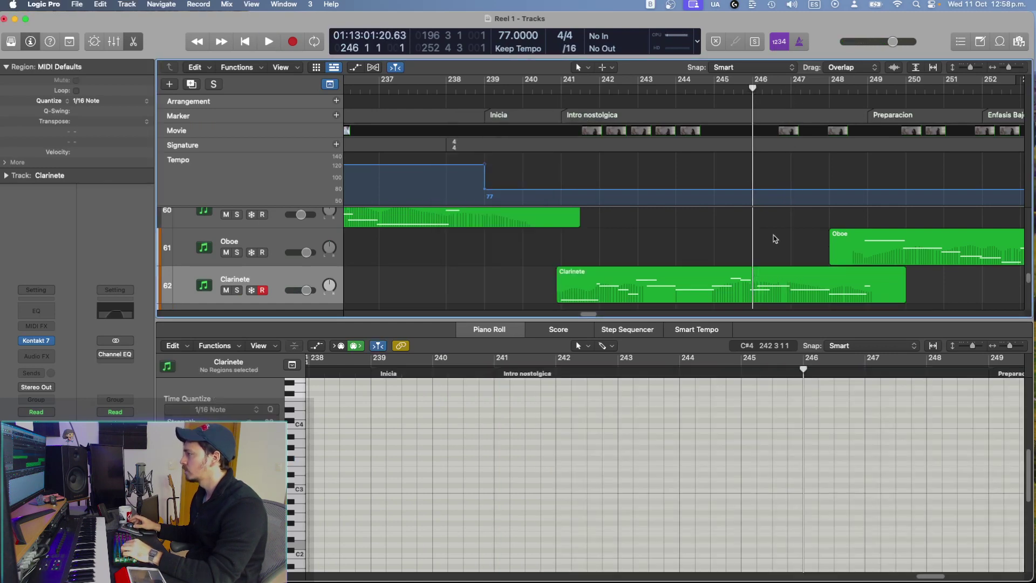
{"action": "scroll", "coordinate": [775, 238], "scroll_direction": "down", "scroll_amount": 2}
{"action": "key", "text": "a"}
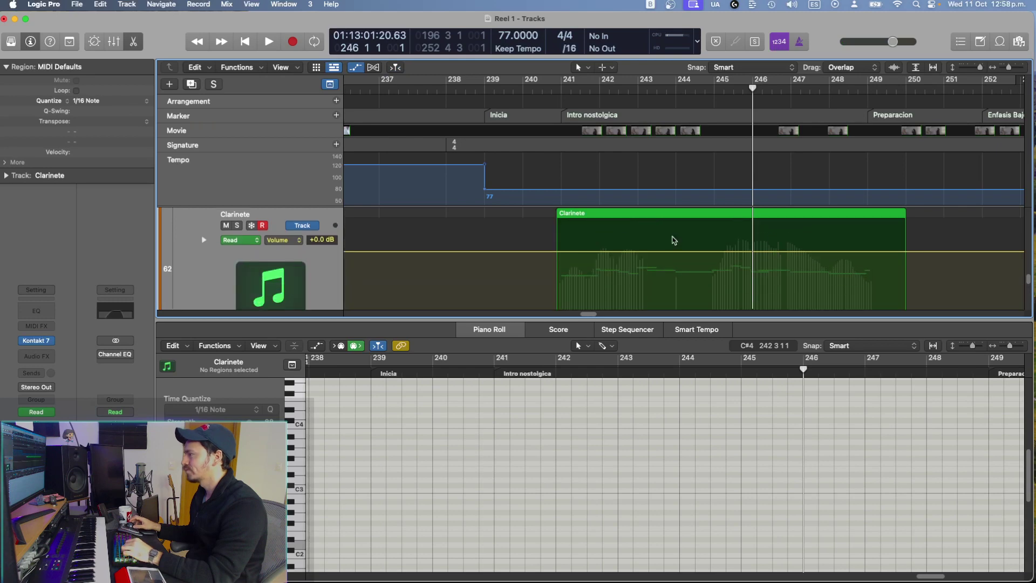
{"action": "key", "text": "a"}
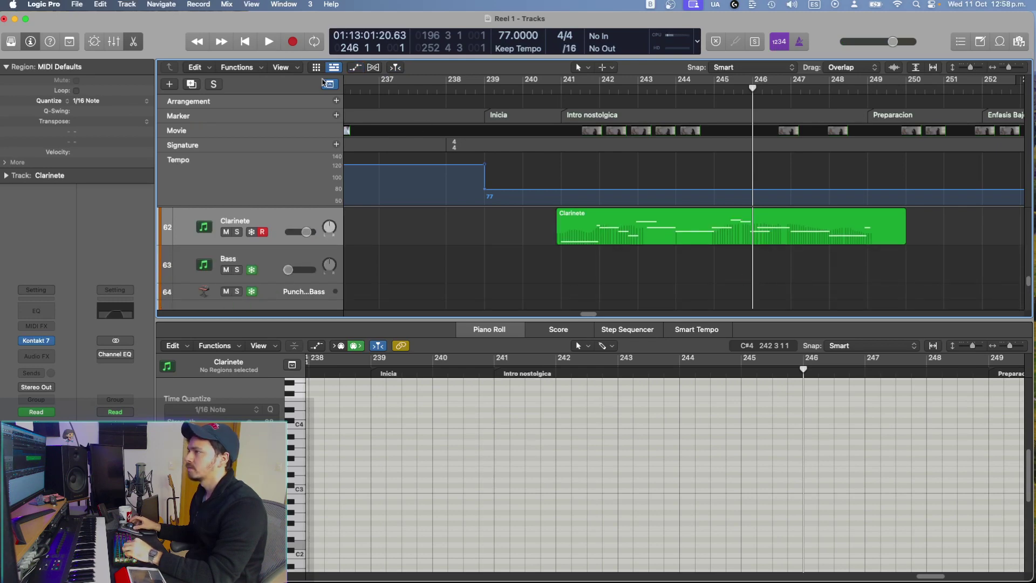
Step: Hide the global tracks and open the Piano and Harp track regions together in the Piano Roll
{"action": "key", "text": "g"}
{"action": "key", "text": "e"}
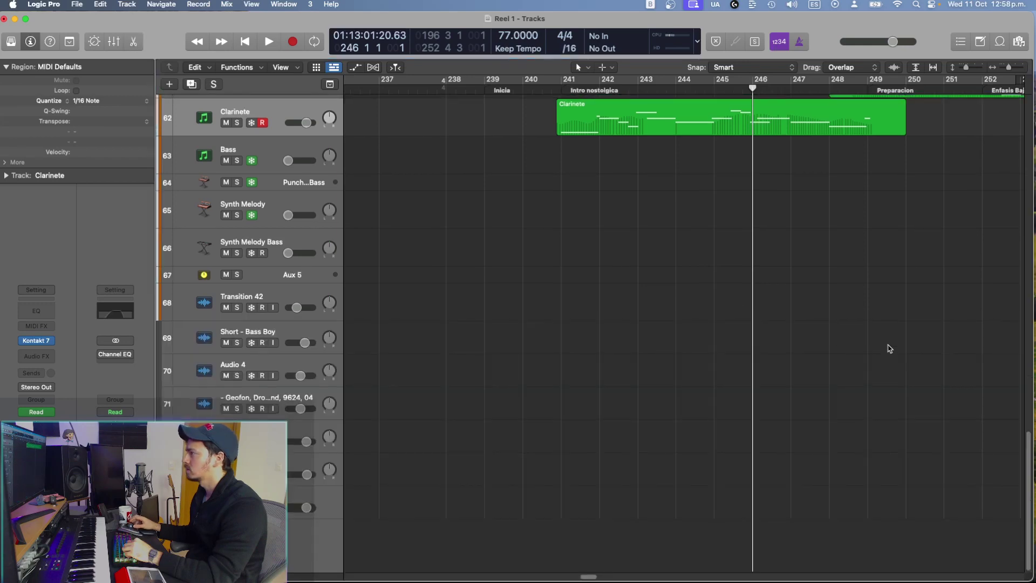
{"action": "scroll", "coordinate": [885, 347], "scroll_direction": "up", "scroll_amount": 20}
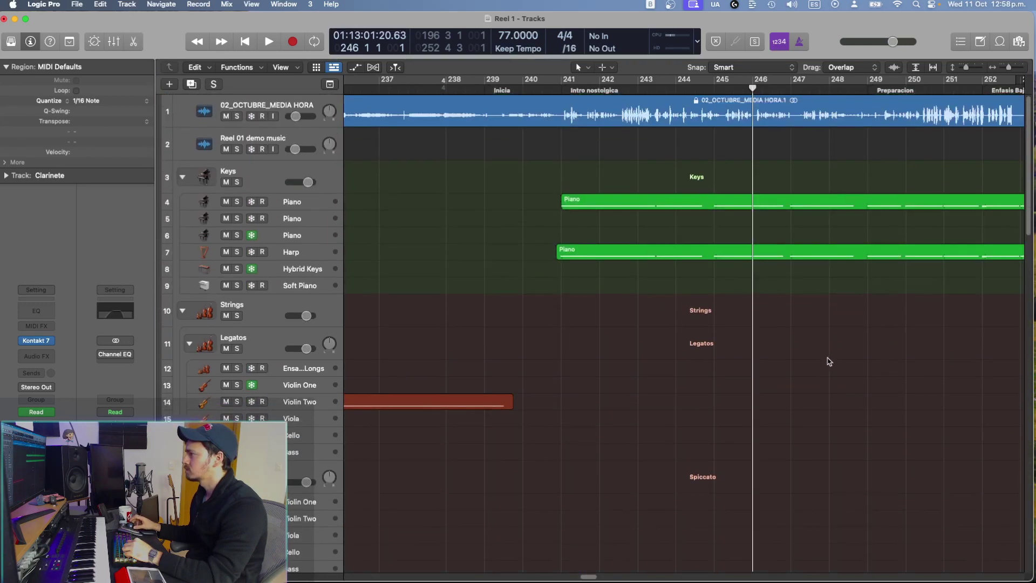
{"action": "left_click_drag", "start_coordinate": [818, 353], "coordinate": [751, 202]}
{"action": "key", "text": "e"}
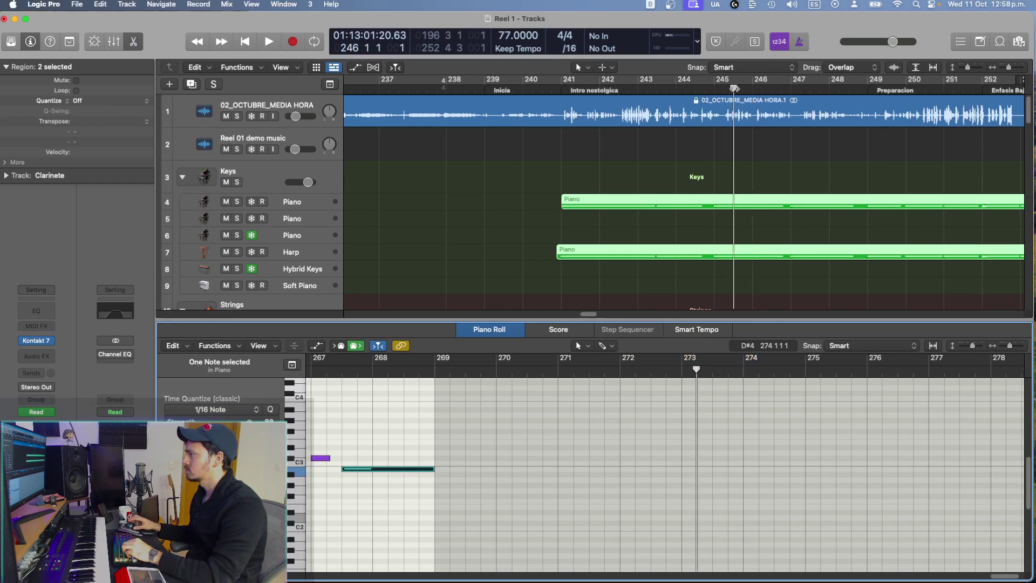
Step: Play the nostalgic intro from bar 241 with the Piano and Harp track regions' notes shown in the Piano Roll
{"action": "left_click_drag", "start_coordinate": [735, 88], "coordinate": [735, 80]}
{"action": "key", "text": "space"}
{"action": "key", "text": "x"}
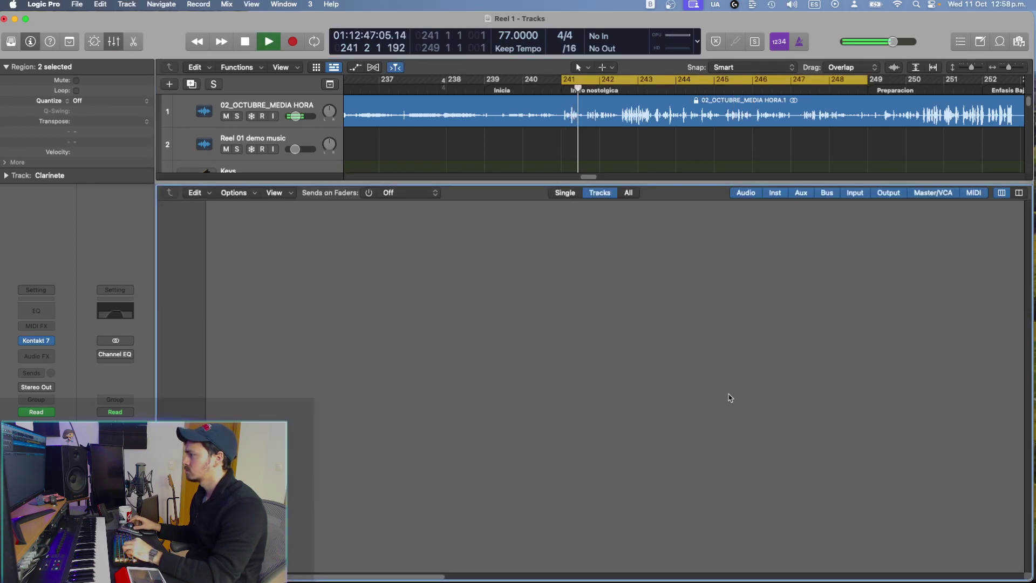
{"action": "key", "text": "x"}
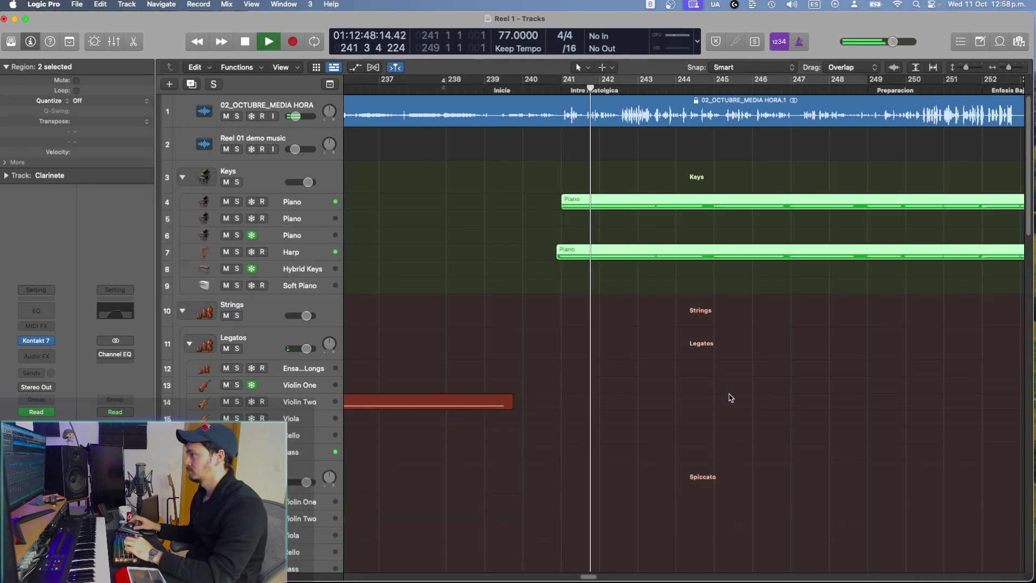
{"action": "left_click", "coordinate": [771, 212]}
{"action": "left_click_drag", "start_coordinate": [775, 184], "coordinate": [766, 251]}
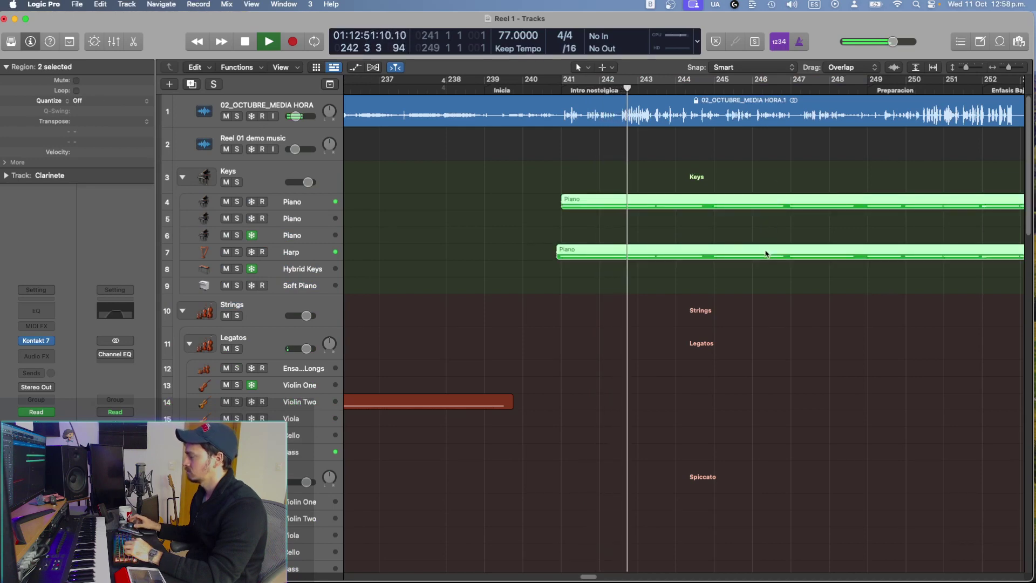
{"action": "key", "text": "p"}
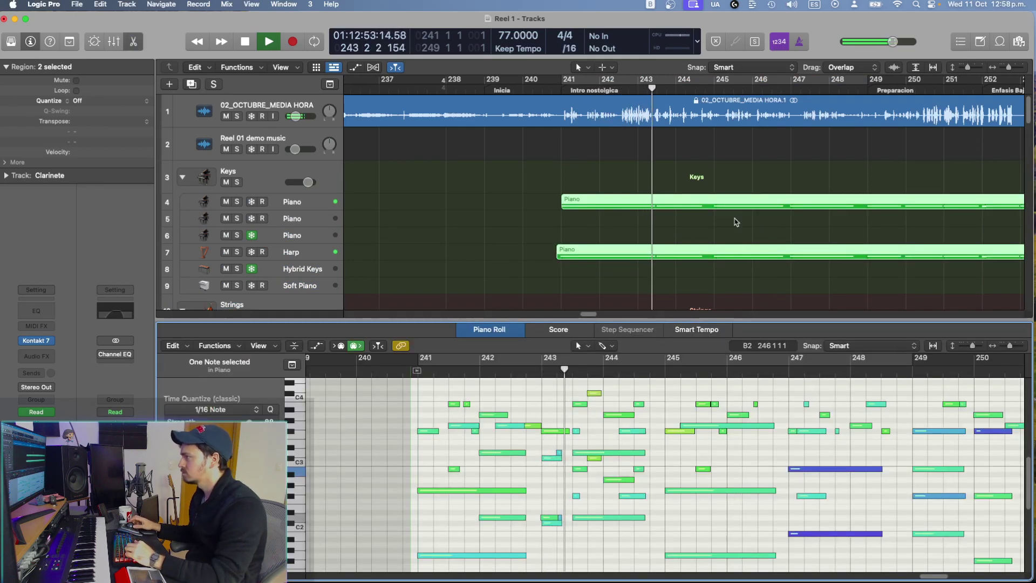
Step: Add the Clarinete region to the Piano Roll display and audition bars 244 to 246 against the piano and harp notes
{"action": "scroll", "coordinate": [736, 222], "scroll_direction": "down", "scroll_amount": 8}
{"action": "scroll", "coordinate": [736, 222], "scroll_direction": "down", "scroll_amount": 15}
{"action": "left_click", "coordinate": [737, 263], "text": "shift"}
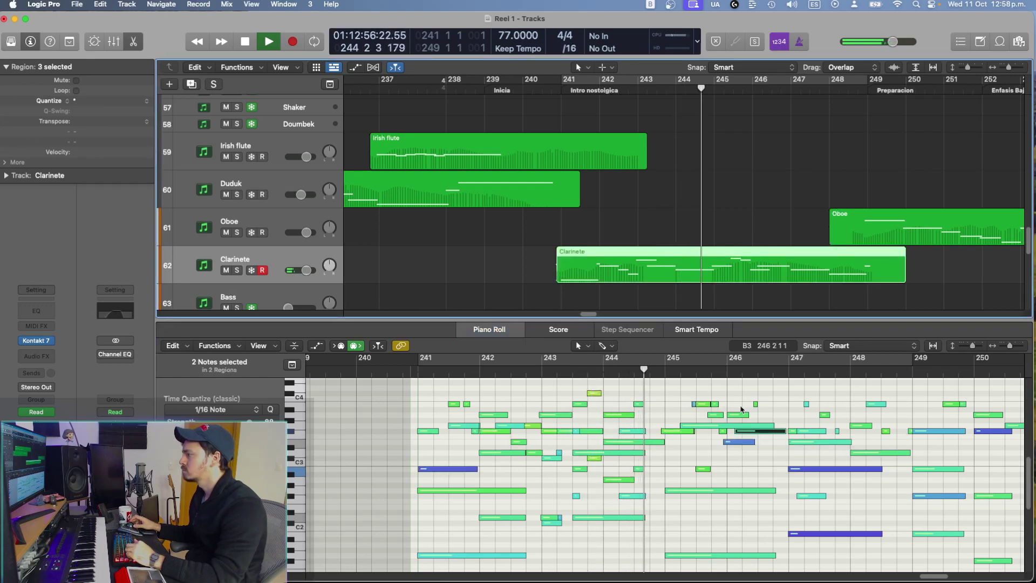
{"action": "key", "text": "Return"}
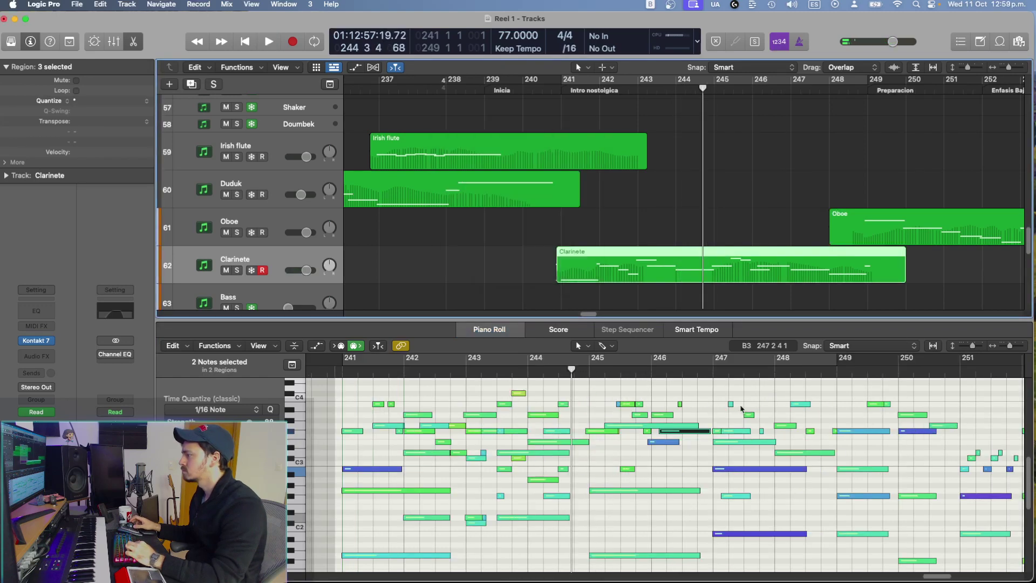
{"action": "key", "text": "space"}
{"action": "key", "text": "super+Right"}
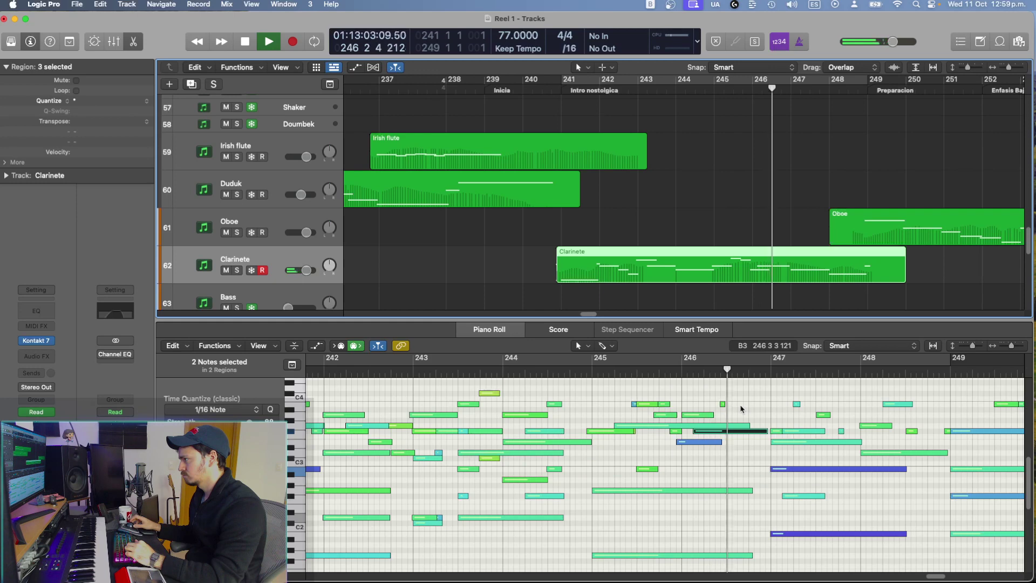
Step: Examine the notes of the Piano and Harp track regions around bar 246, first together and then separately
{"action": "left_click", "coordinate": [770, 222]}
{"action": "scroll", "coordinate": [770, 223], "scroll_direction": "up", "scroll_amount": 20}
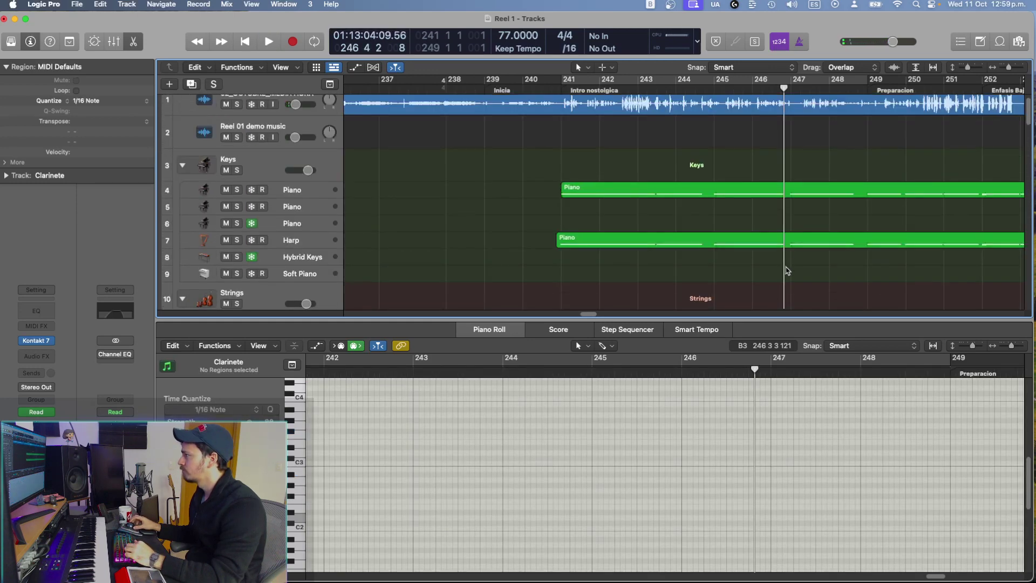
{"action": "left_click_drag", "start_coordinate": [788, 270], "coordinate": [782, 178]}
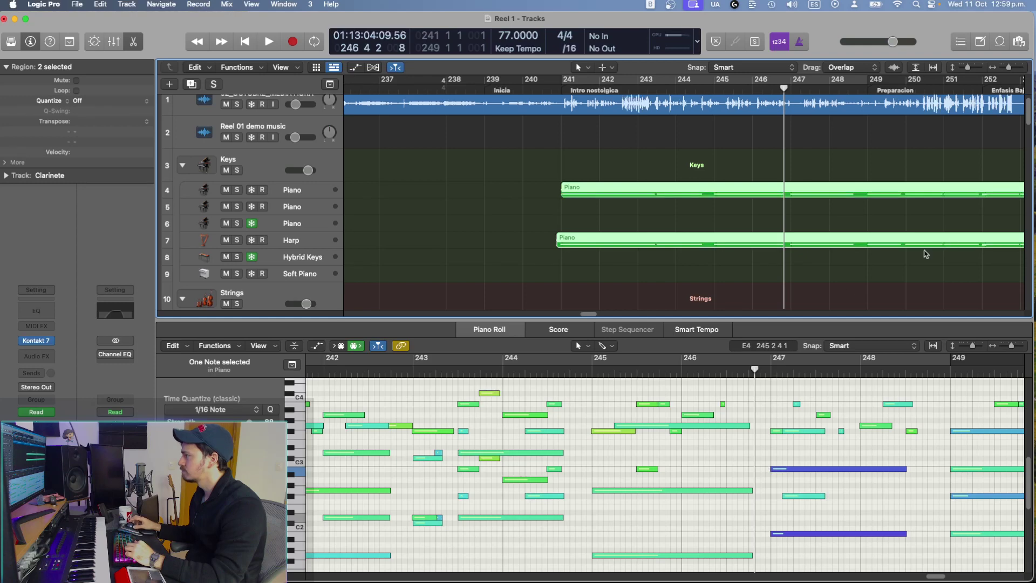
{"action": "left_click", "coordinate": [899, 261]}
{"action": "left_click", "coordinate": [833, 186]}
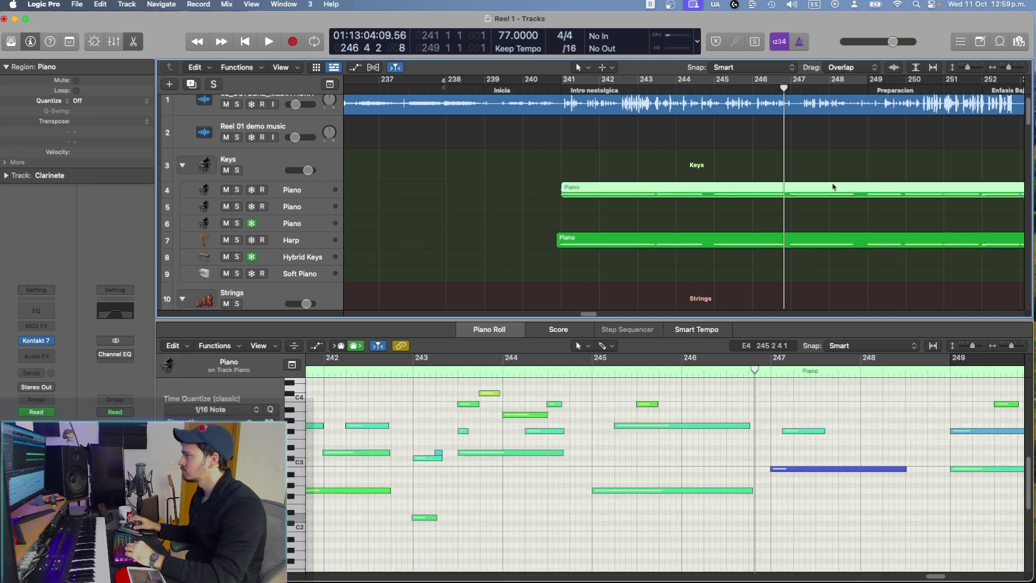
{"action": "key", "text": "super+Right"}
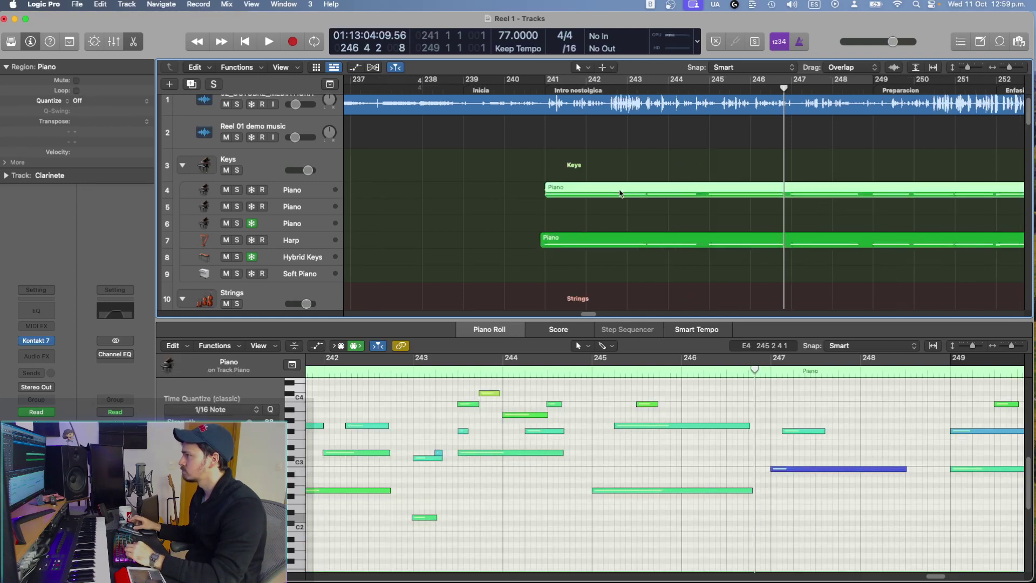
{"action": "left_click", "coordinate": [546, 243]}
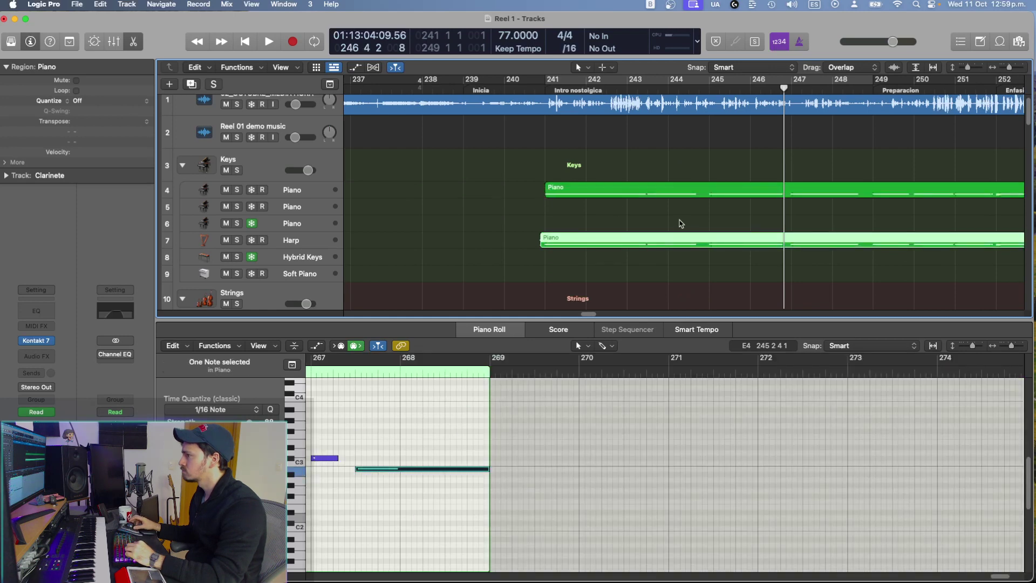
{"action": "left_click", "coordinate": [696, 254]}
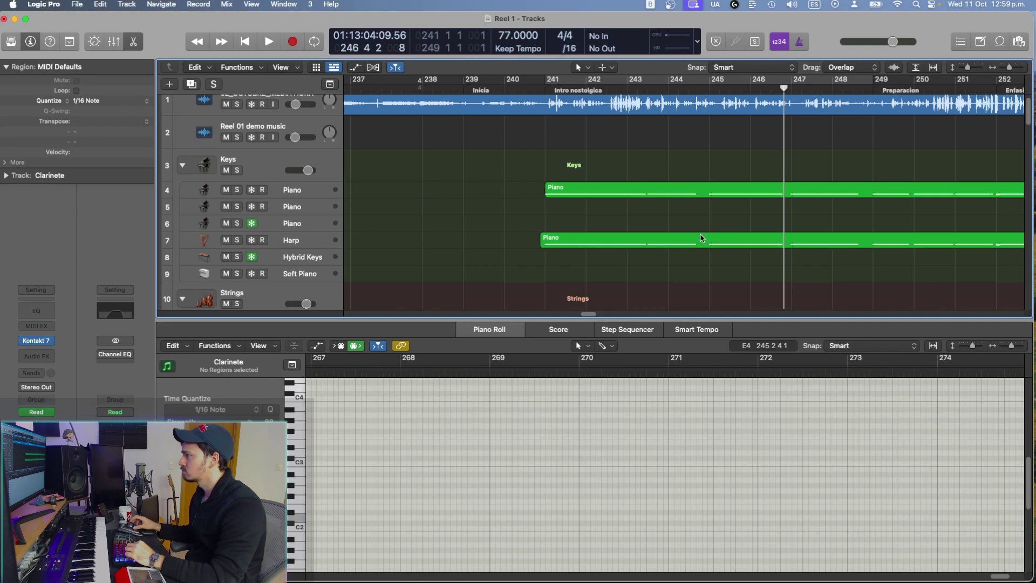
Step: Show the Harp track's region around bars 242 to 249 in the Piano Roll and audition it from bar 244 into bar 246
{"action": "left_click", "coordinate": [702, 238]}
{"action": "scroll", "coordinate": [517, 509], "scroll_direction": "left", "scroll_amount": 3}
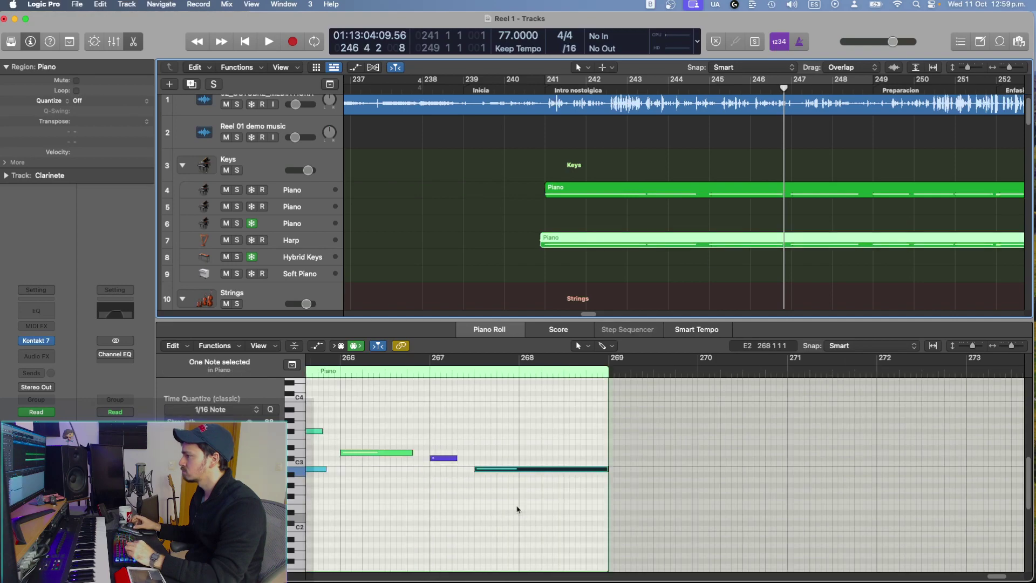
{"action": "scroll", "coordinate": [517, 509], "scroll_direction": "left", "scroll_amount": 15}
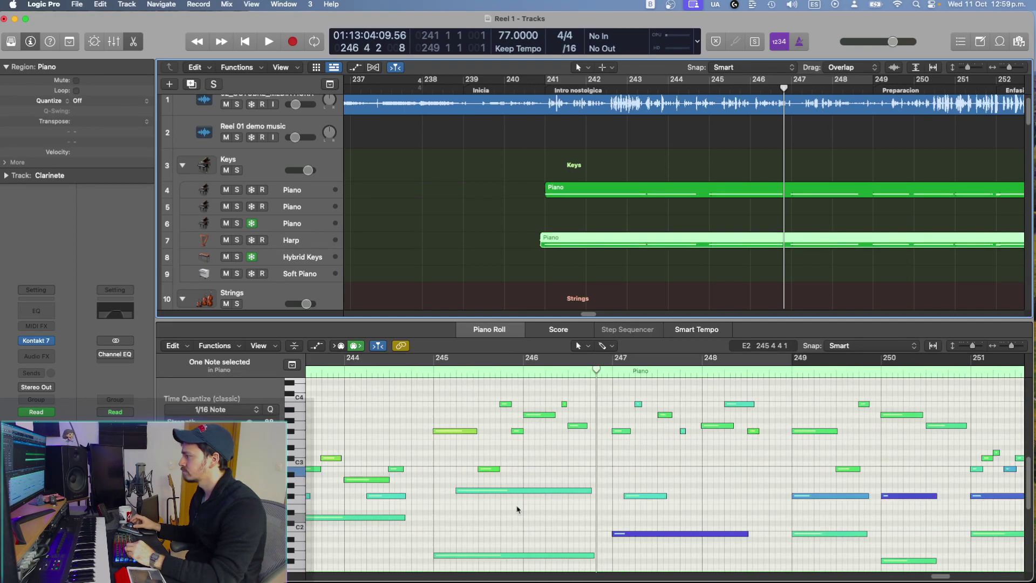
{"action": "scroll", "coordinate": [517, 509], "scroll_direction": "left", "scroll_amount": 3}
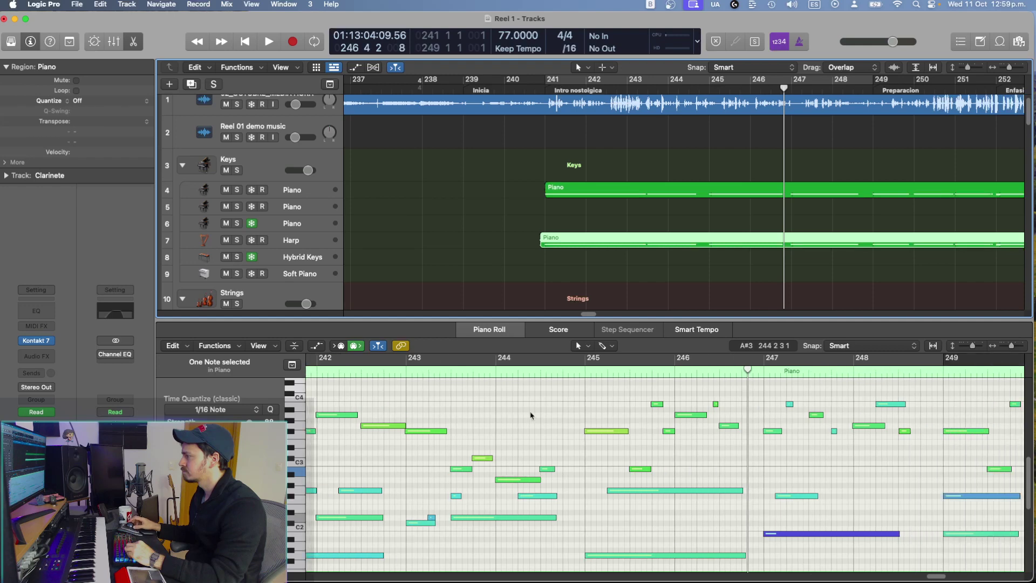
{"action": "left_click", "coordinate": [570, 409]}
{"action": "key", "text": "space"}
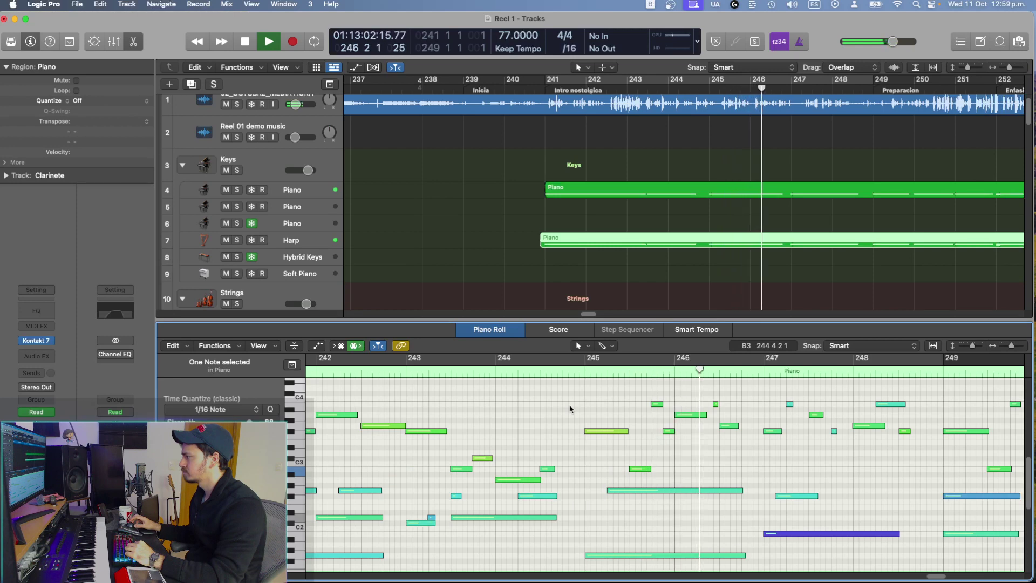
{"action": "key", "text": "space"}
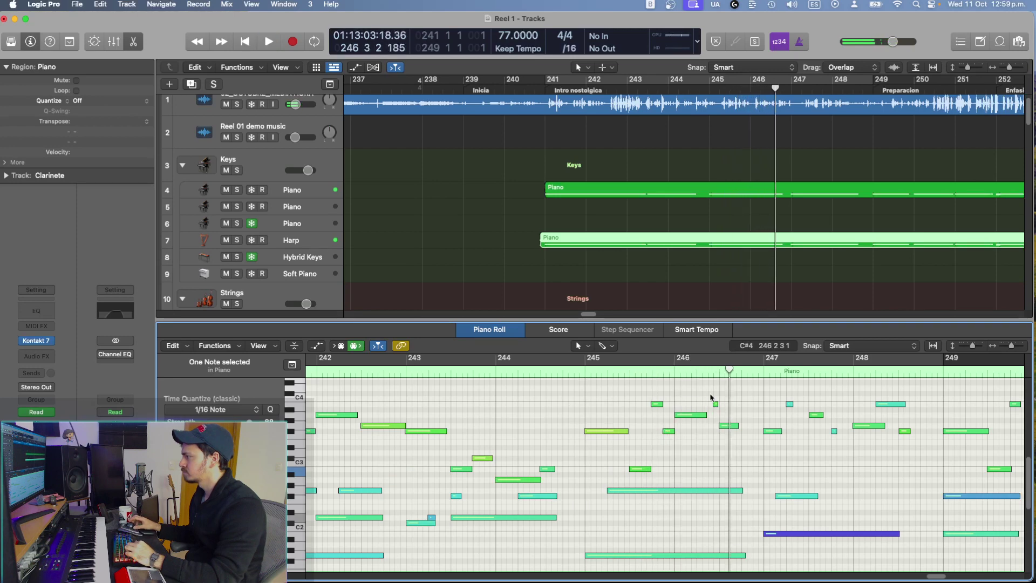
Step: Delete the short B3 note late in beat 2 of bar 246 in the Harp track's region
{"action": "left_click", "coordinate": [781, 196], "text": "shift"}
{"action": "left_click", "coordinate": [813, 273]}
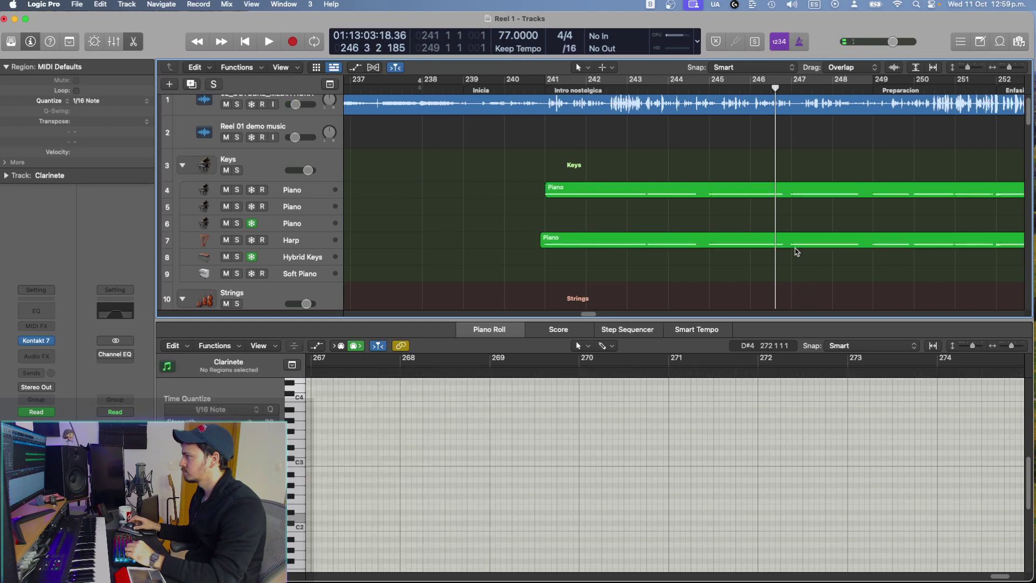
{"action": "left_click", "coordinate": [795, 243]}
{"action": "key", "text": "space"}
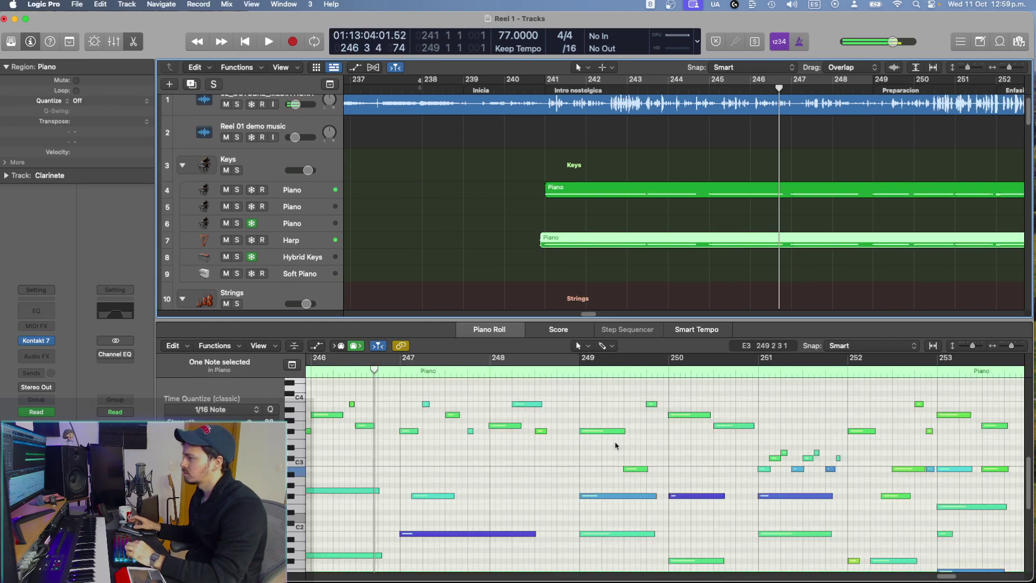
{"action": "left_click", "coordinate": [467, 405]}
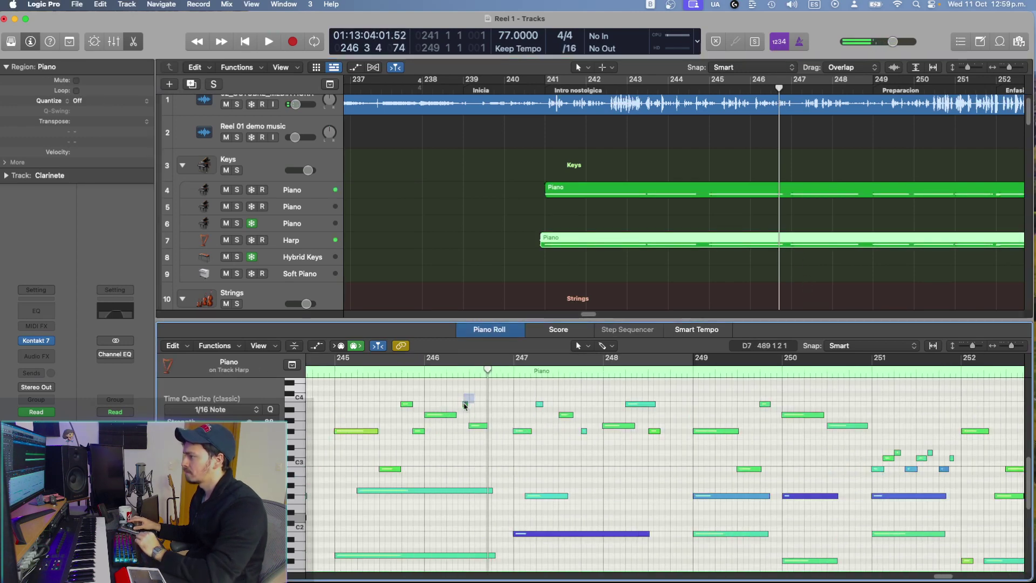
Step: Delete the matching short B4 note in bar 246 of the Piano track's region and audition the passage from bar 244
{"action": "left_click", "coordinate": [783, 196]}
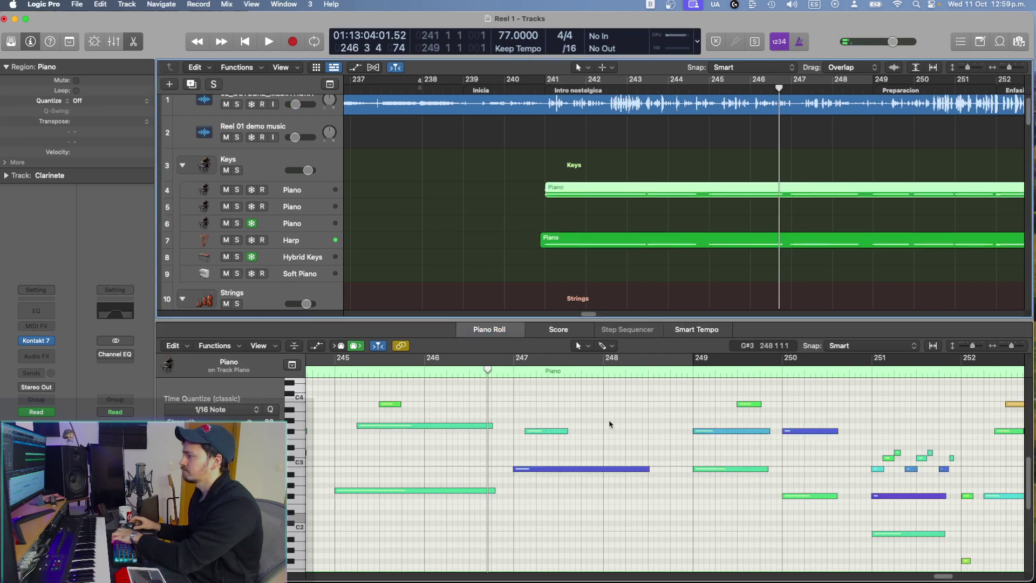
{"action": "scroll", "coordinate": [582, 442], "scroll_direction": "up", "scroll_amount": 5}
{"action": "left_click_drag", "start_coordinate": [476, 423], "coordinate": [463, 436]}
{"action": "scroll", "coordinate": [413, 416], "scroll_direction": "left", "scroll_amount": 2}
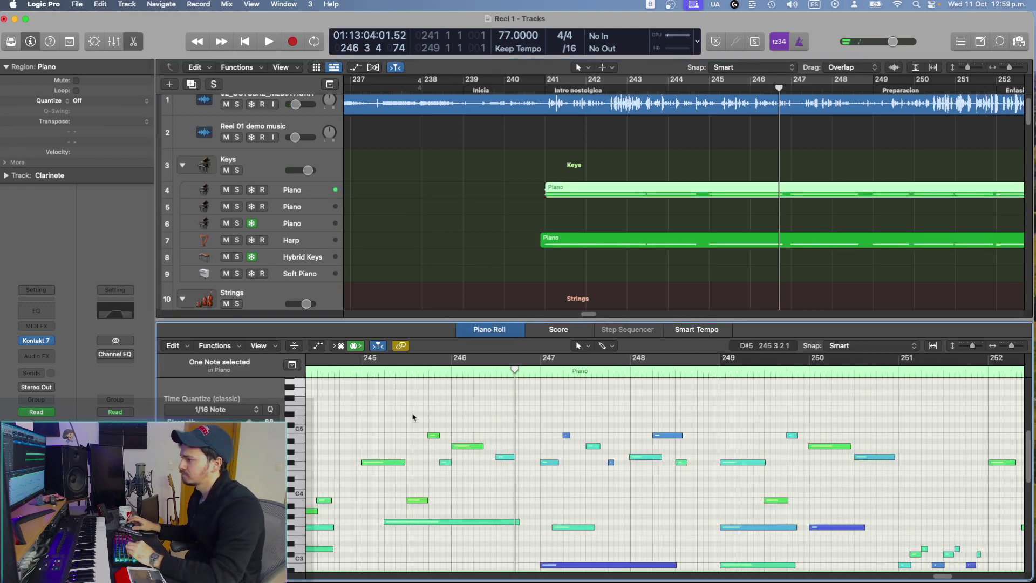
{"action": "left_click", "coordinate": [349, 427]}
{"action": "key", "text": "space"}
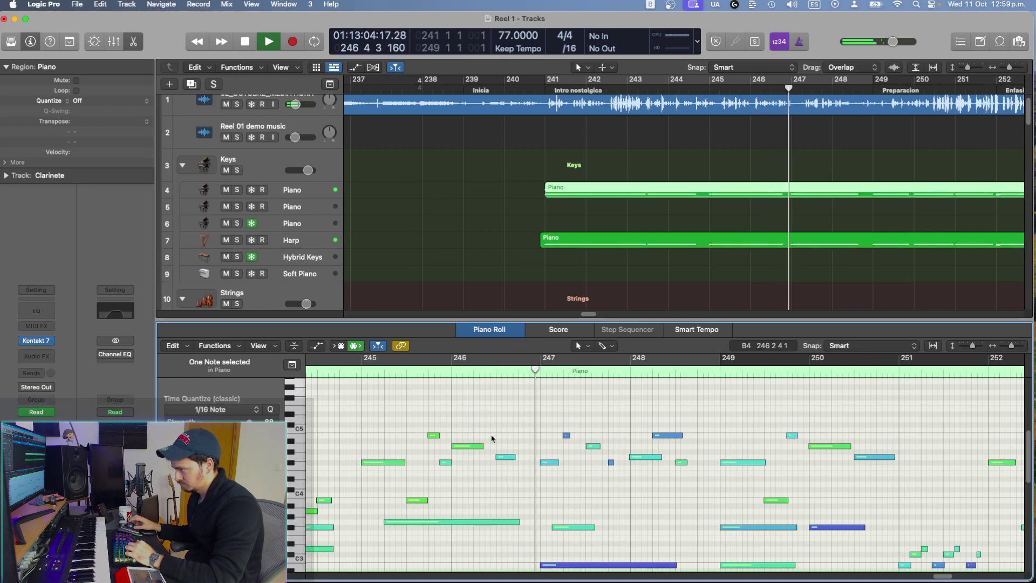
Step: Lower the Clarinete region's note at bar 247 to B2 and extend the note before it to the start of bar 247
{"action": "scroll", "coordinate": [492, 436], "scroll_direction": "down", "scroll_amount": 1}
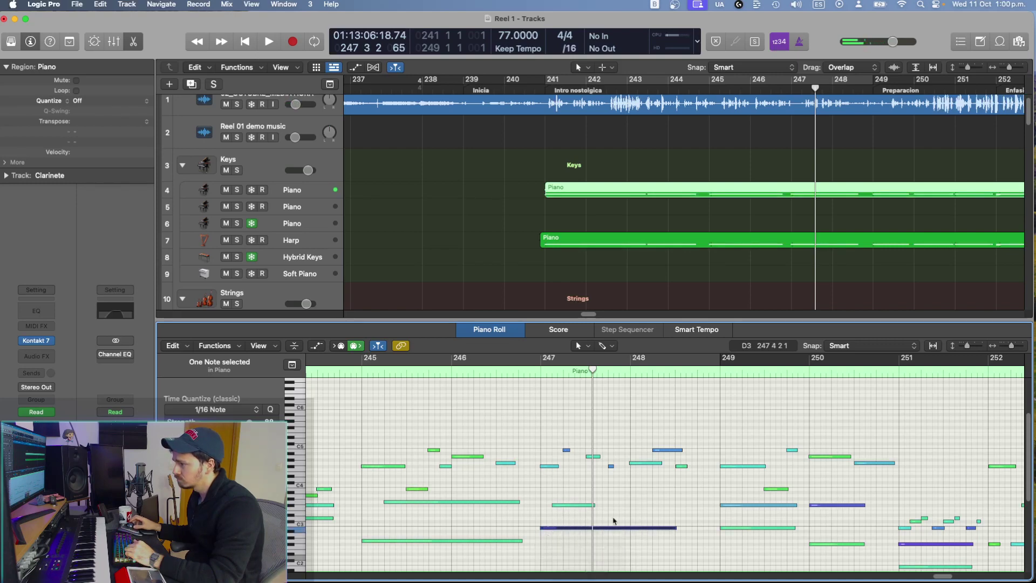
{"action": "scroll", "coordinate": [613, 520], "scroll_direction": "down", "scroll_amount": 5}
{"action": "scroll", "coordinate": [859, 204], "scroll_direction": "down", "scroll_amount": 5}
{"action": "scroll", "coordinate": [859, 204], "scroll_direction": "down", "scroll_amount": 15}
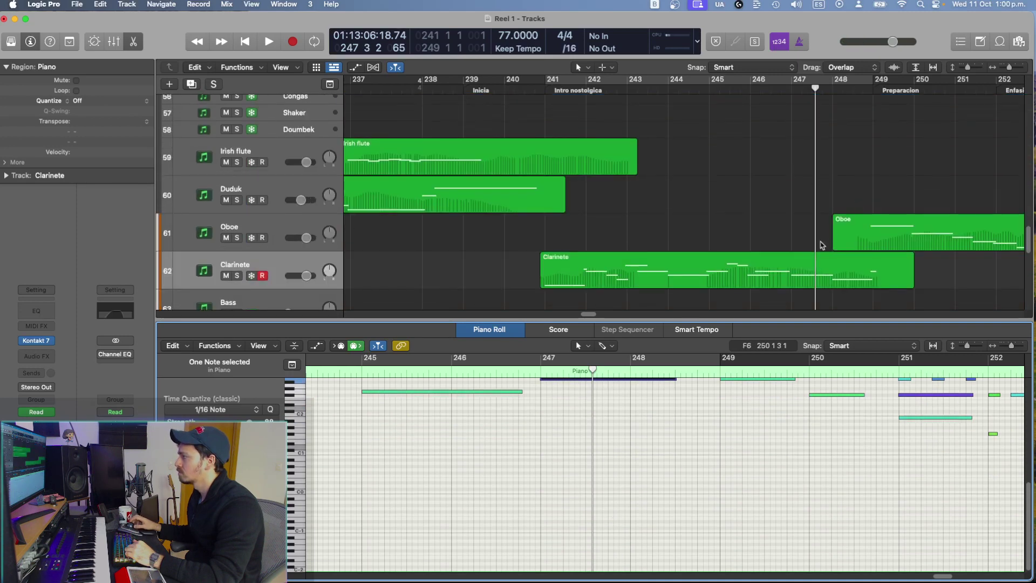
{"action": "left_click", "coordinate": [810, 274]}
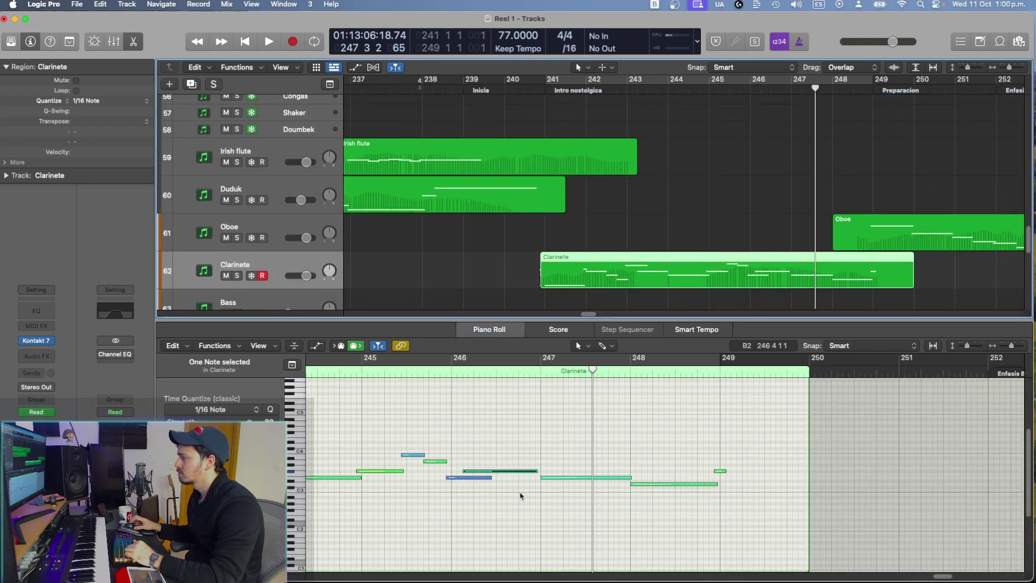
{"action": "left_click", "coordinate": [549, 478]}
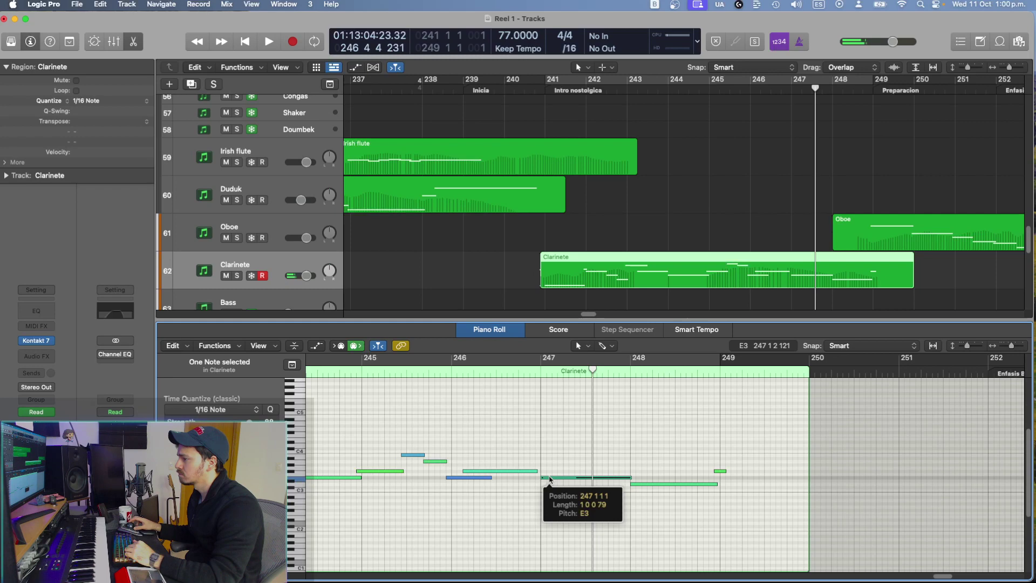
{"action": "left_click_drag", "start_coordinate": [549, 478], "coordinate": [551, 497]}
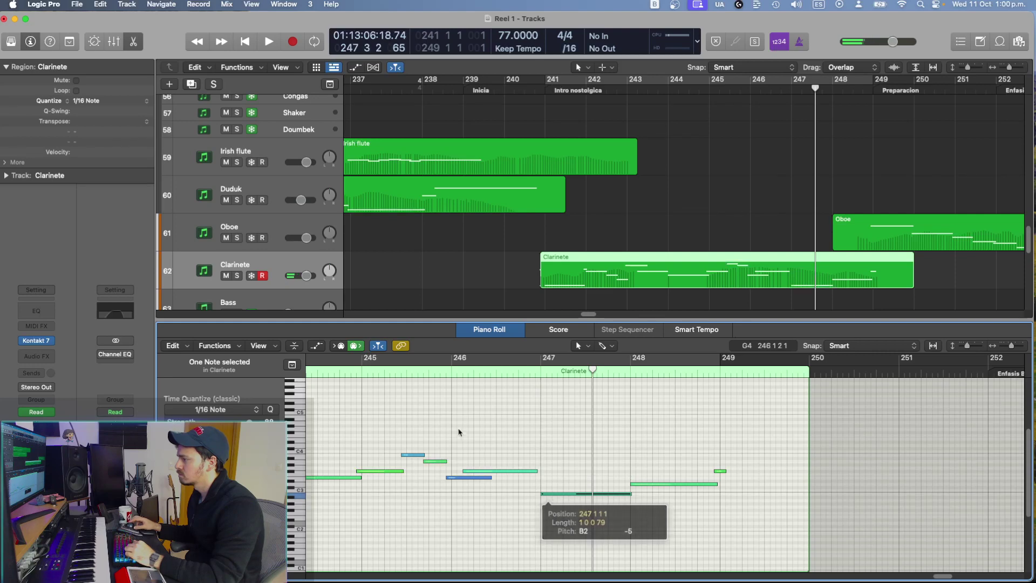
{"action": "left_click", "coordinate": [431, 429]}
{"action": "key", "text": "space"}
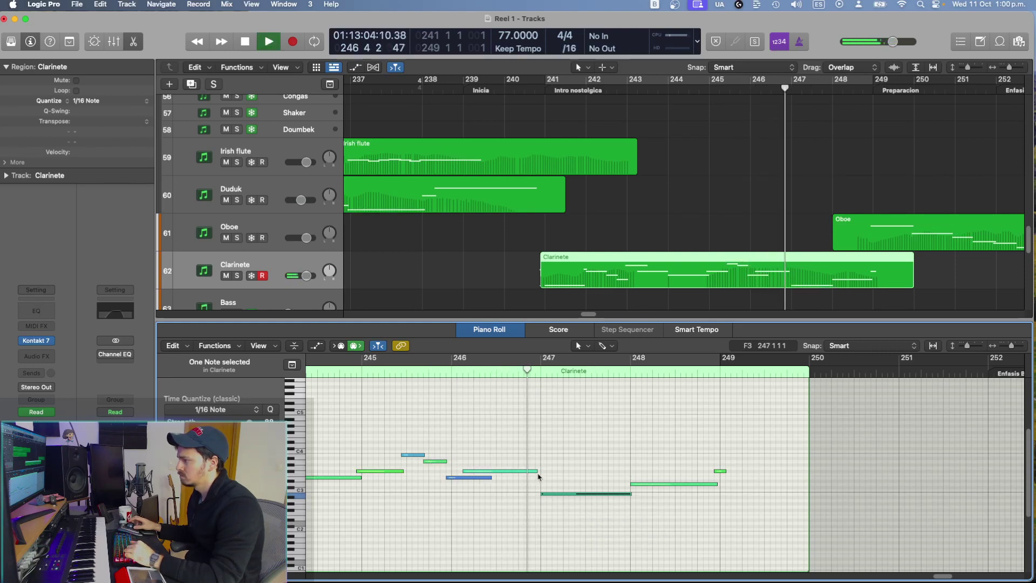
{"action": "left_click_drag", "start_coordinate": [538, 472], "coordinate": [541, 473]}
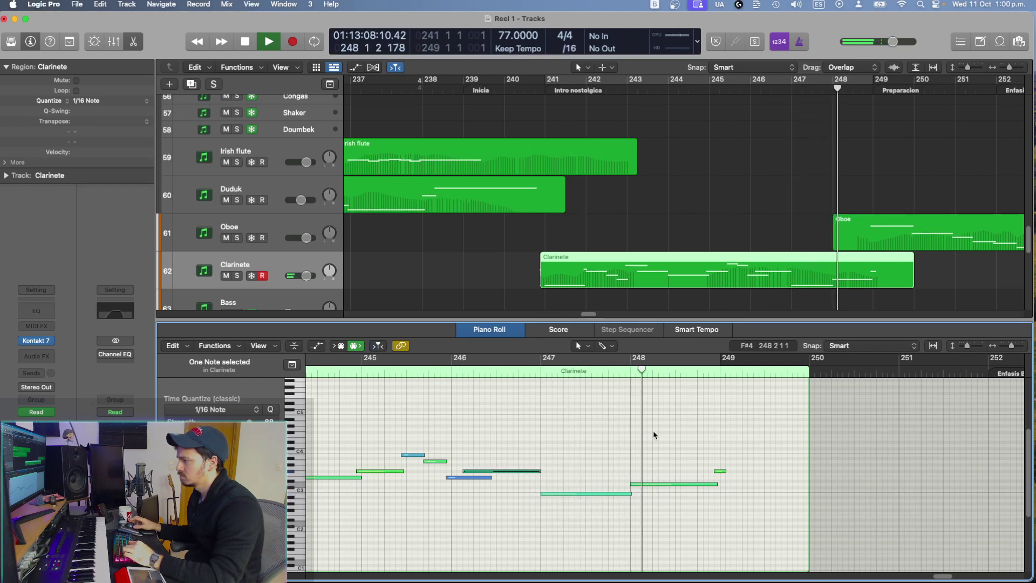
Step: Split the Clarinete region's D3 note at beat 3 of bar 248, lower its second half to C#3 and audition the passage
{"action": "left_click", "coordinate": [674, 479], "text": "shift"}
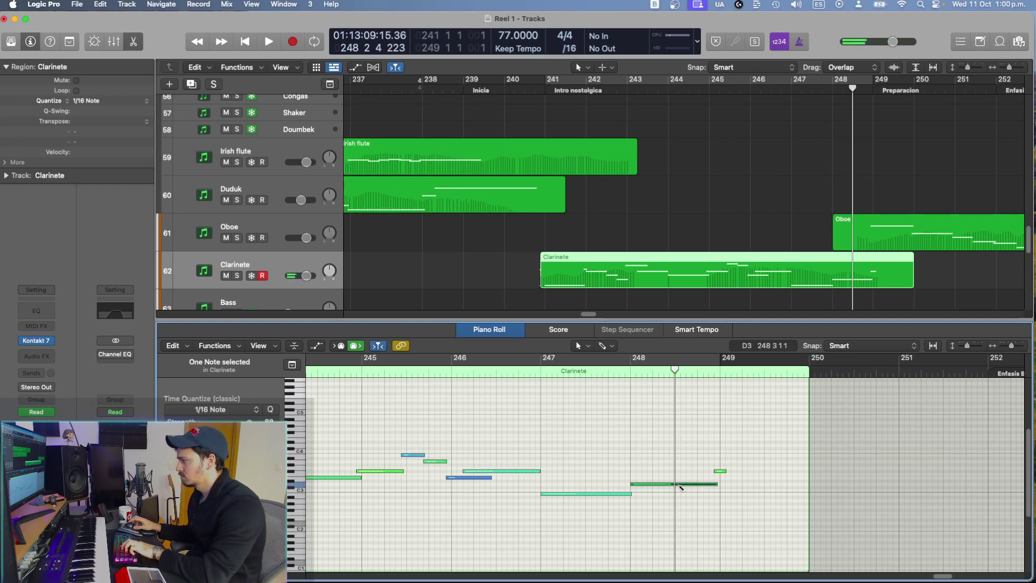
{"action": "left_click_drag", "start_coordinate": [682, 484], "coordinate": [682, 488]}
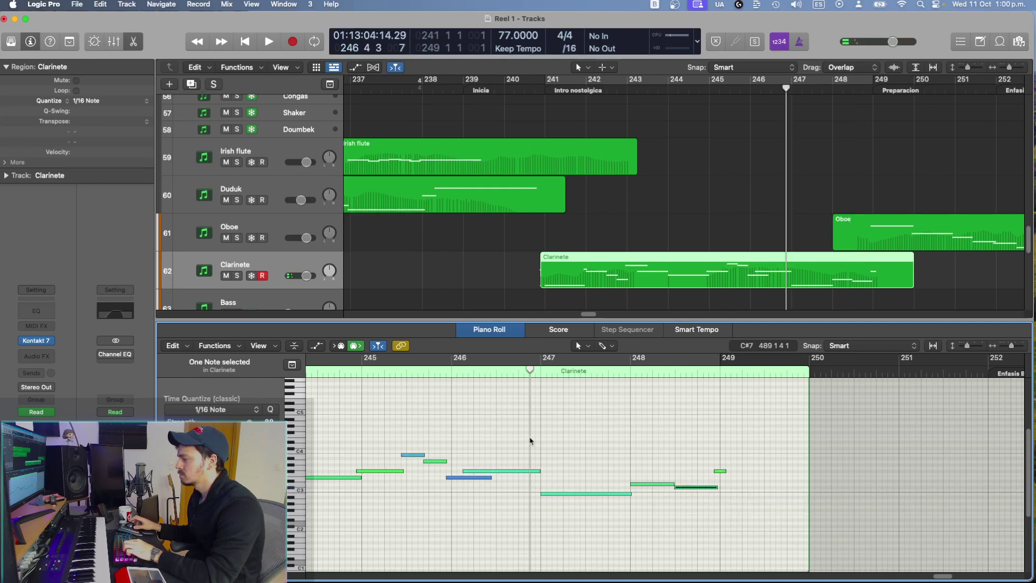
{"action": "key", "text": "space"}
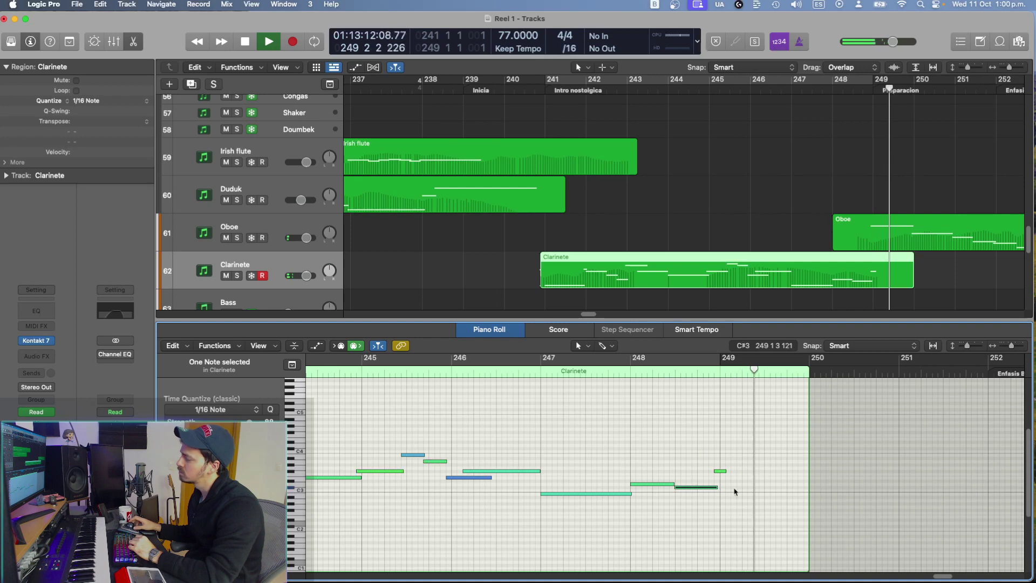
Step: Extend the C#3 note to the start of bar 249 and delete the short higher note around that bar line
{"action": "left_click_drag", "start_coordinate": [718, 488], "coordinate": [721, 488]}
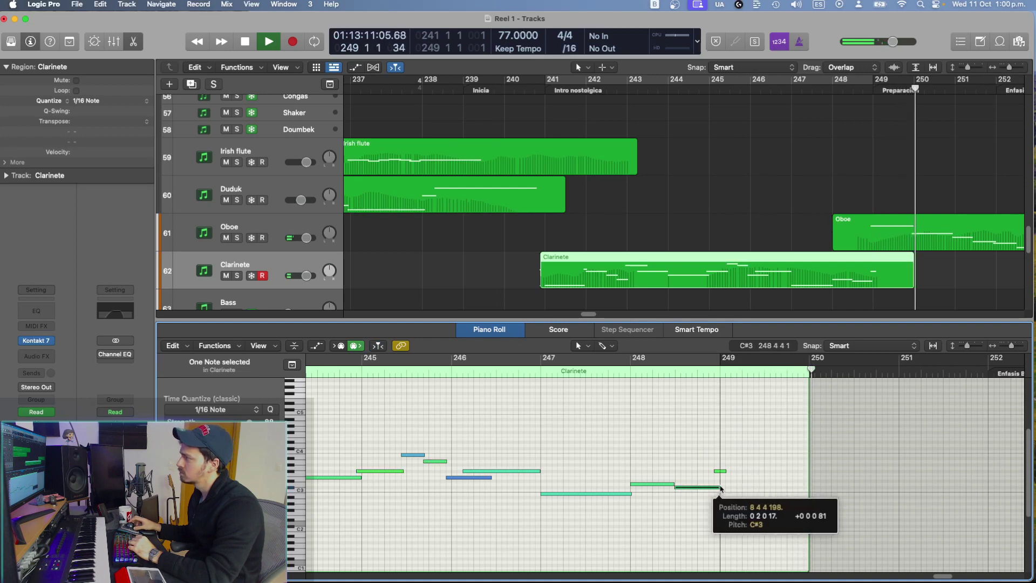
{"action": "key", "text": "Return"}
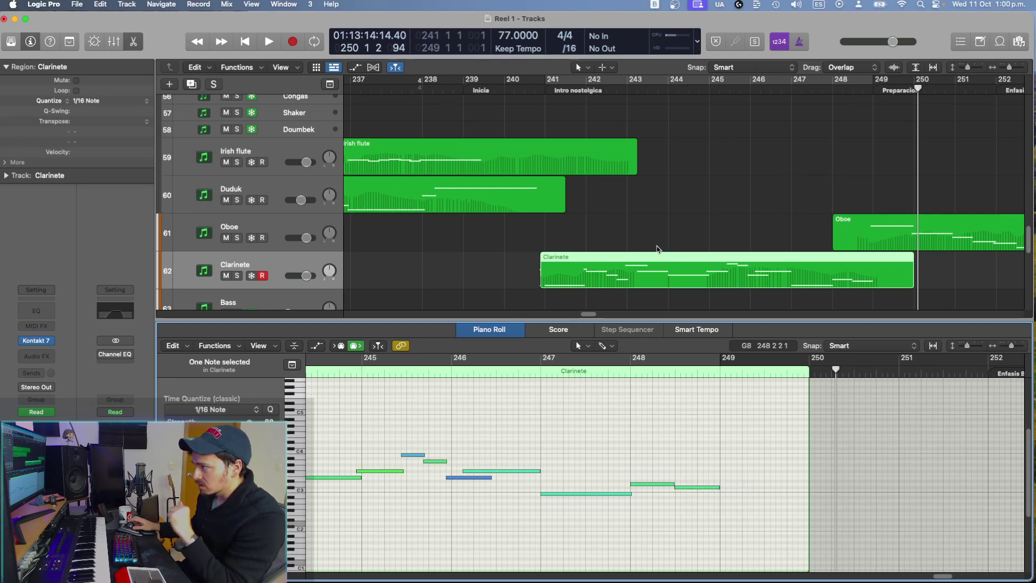
Step: Trim the start of the Clarinete region to just before bar 241
{"action": "left_click", "coordinate": [640, 229]}
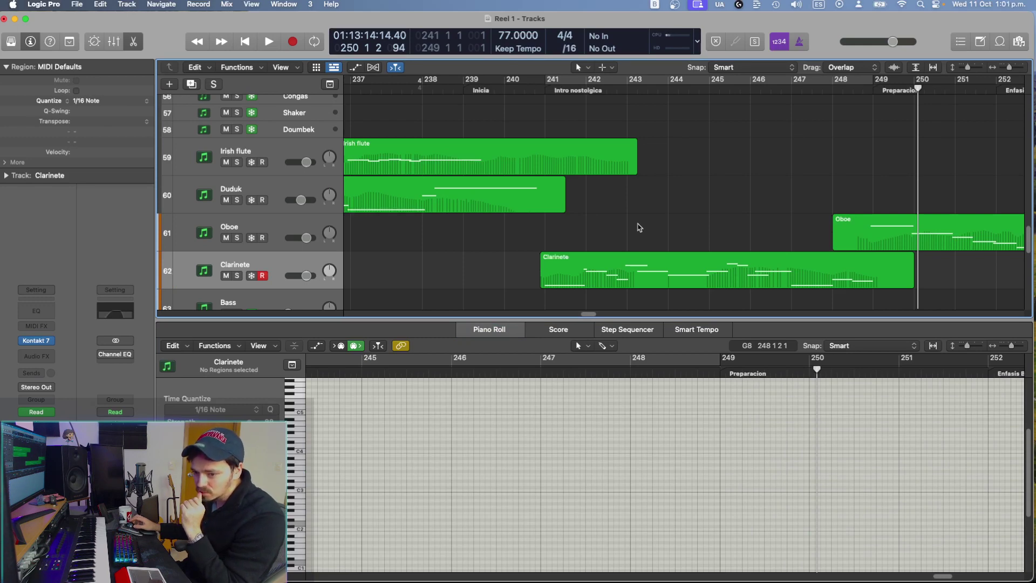
{"action": "left_click", "coordinate": [636, 265]}
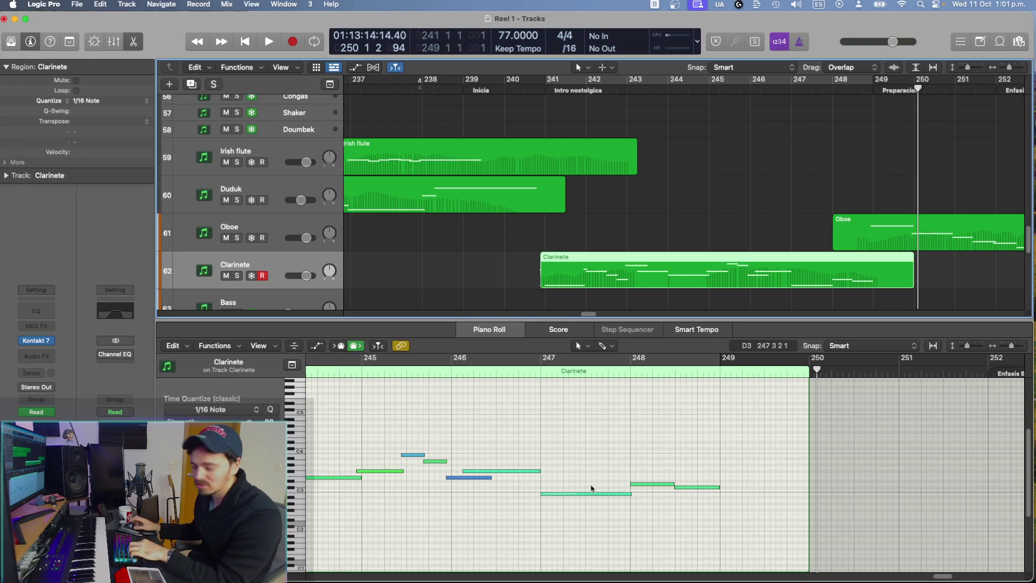
{"action": "scroll", "coordinate": [591, 488], "scroll_direction": "down", "scroll_amount": 2}
{"action": "scroll", "coordinate": [444, 436], "scroll_direction": "left", "scroll_amount": 5}
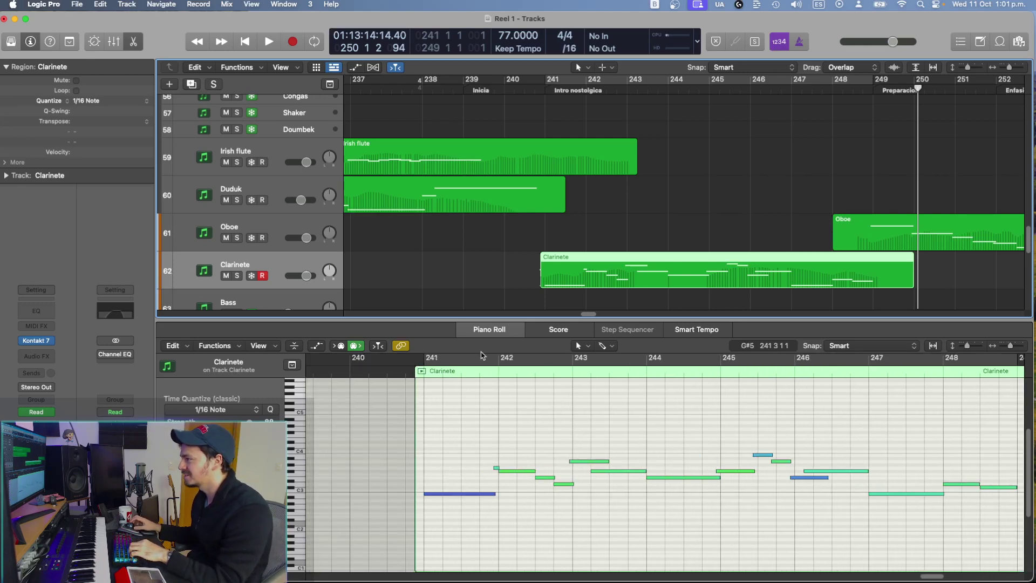
{"action": "left_click", "coordinate": [522, 272]}
{"action": "scroll", "coordinate": [522, 272], "scroll_direction": "up", "scroll_amount": 3}
{"action": "scroll", "coordinate": [522, 272], "scroll_direction": "left", "scroll_amount": 6}
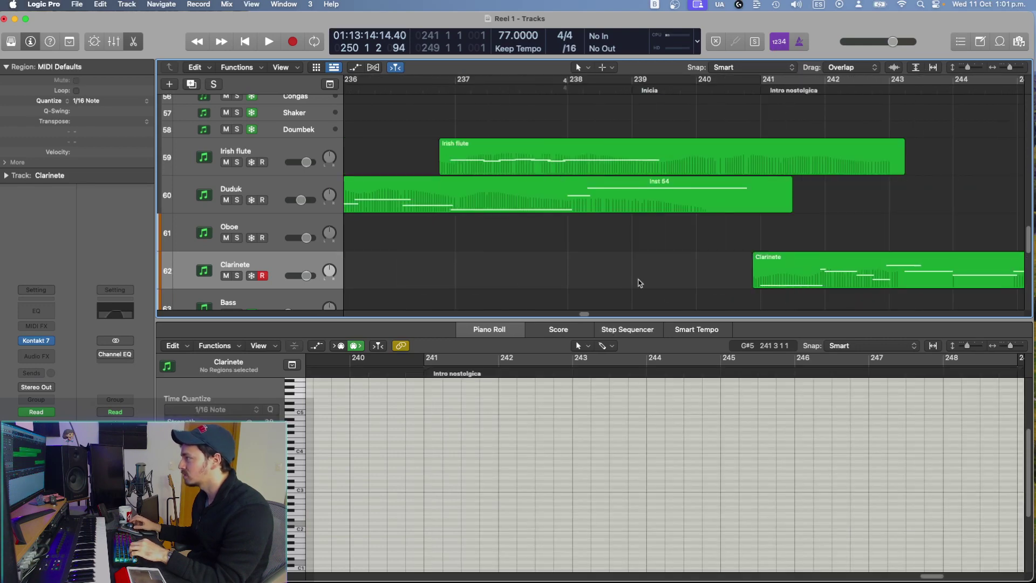
{"action": "left_click_drag", "start_coordinate": [756, 279], "coordinate": [761, 279]}
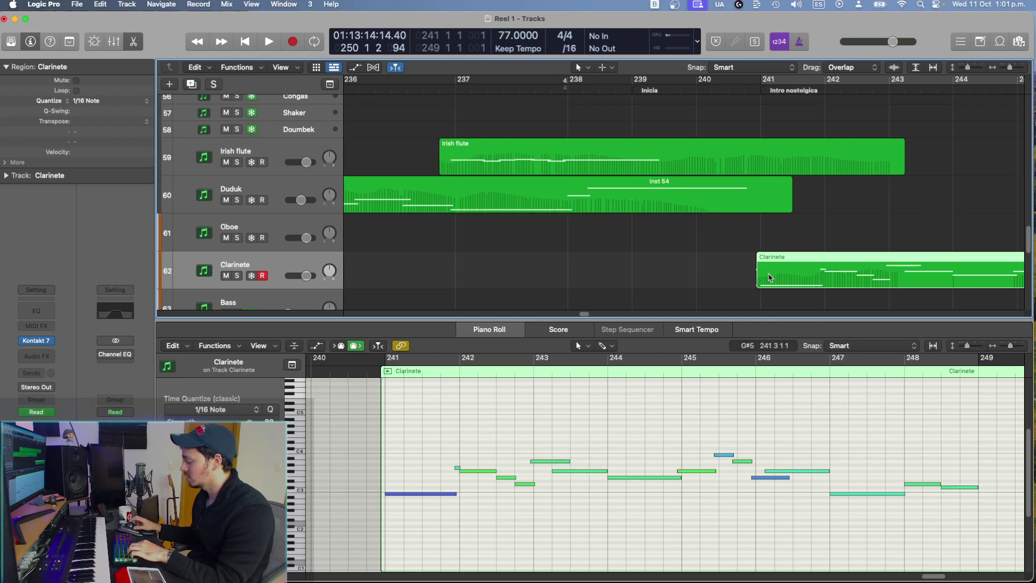
Step: Audition the Clarinete region soloed from its start, then play it with the other tracks around bar 244
{"action": "key", "text": "s"}
{"action": "key", "text": "space"}
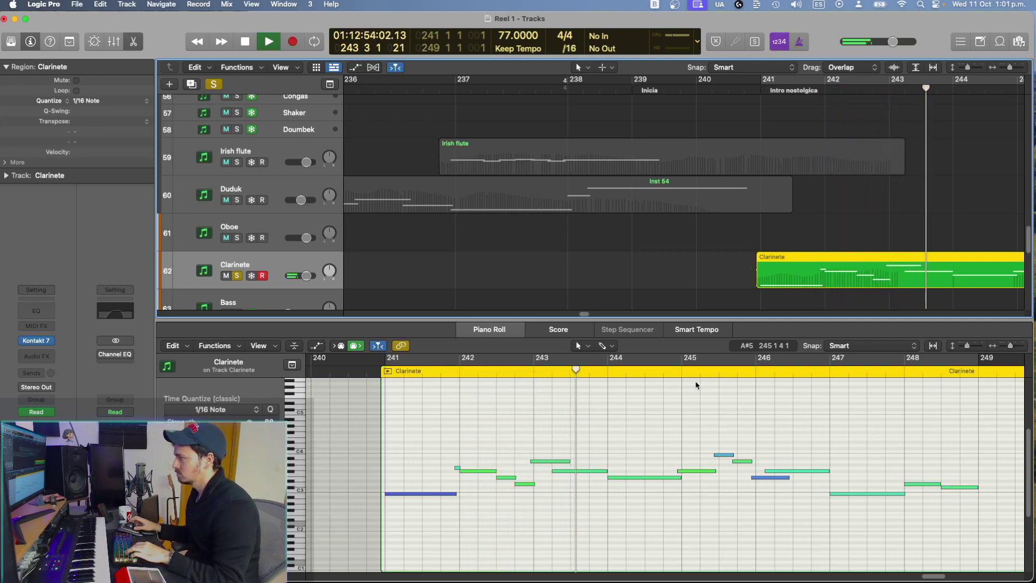
{"action": "key", "text": "s"}
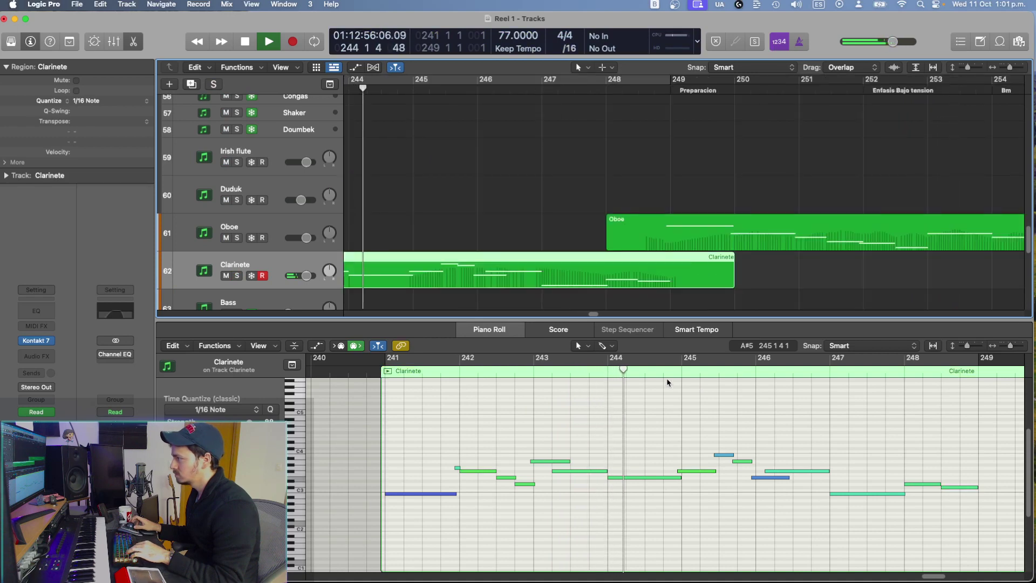
Step: Hide the note editor and solo the Clarinete track, the Harp track and the Piano on track 4
{"action": "key", "text": "super+Left"}
{"action": "scroll", "coordinate": [475, 196], "scroll_direction": "up", "scroll_amount": 12}
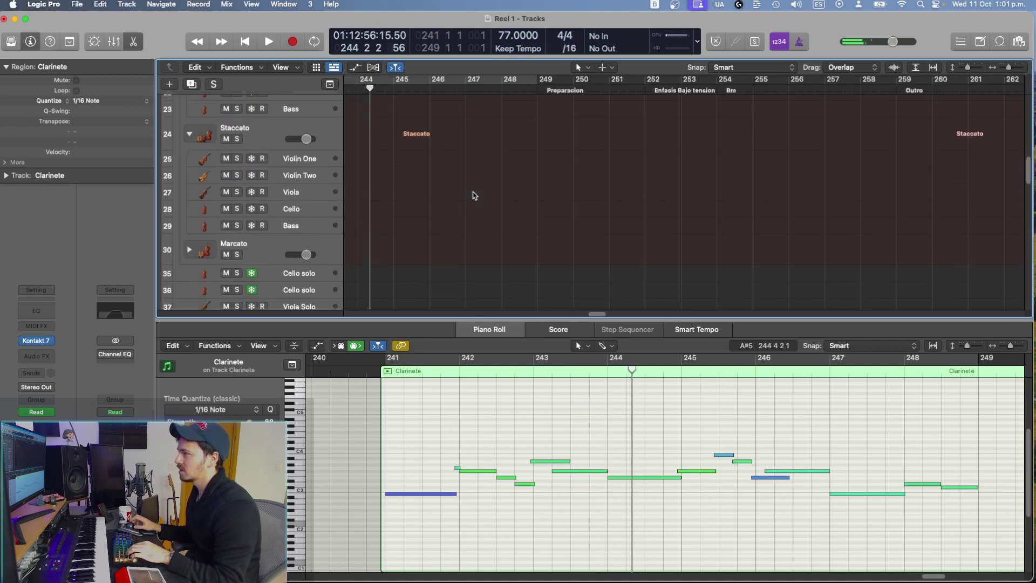
{"action": "left_click", "coordinate": [133, 40]}
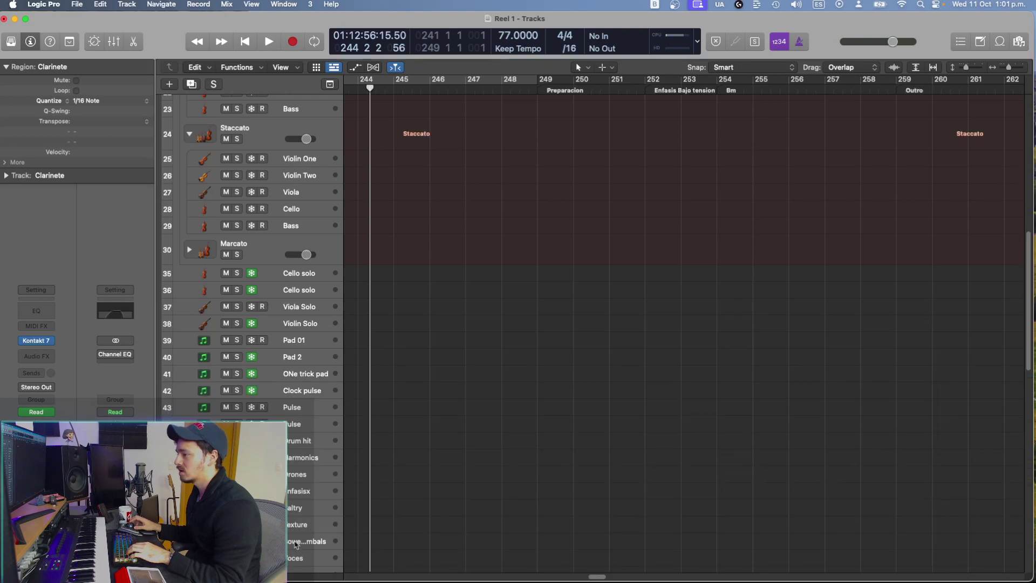
{"action": "scroll", "coordinate": [296, 435], "scroll_direction": "down", "scroll_amount": 10}
{"action": "key", "text": "s"}
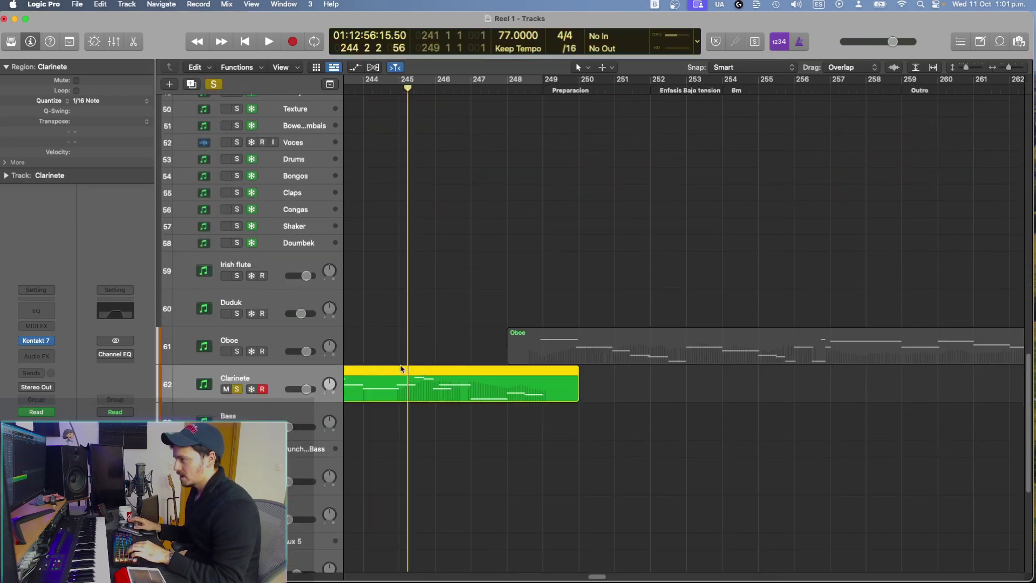
{"action": "scroll", "coordinate": [402, 367], "scroll_direction": "left", "scroll_amount": 10}
{"action": "scroll", "coordinate": [402, 369], "scroll_direction": "up", "scroll_amount": 15}
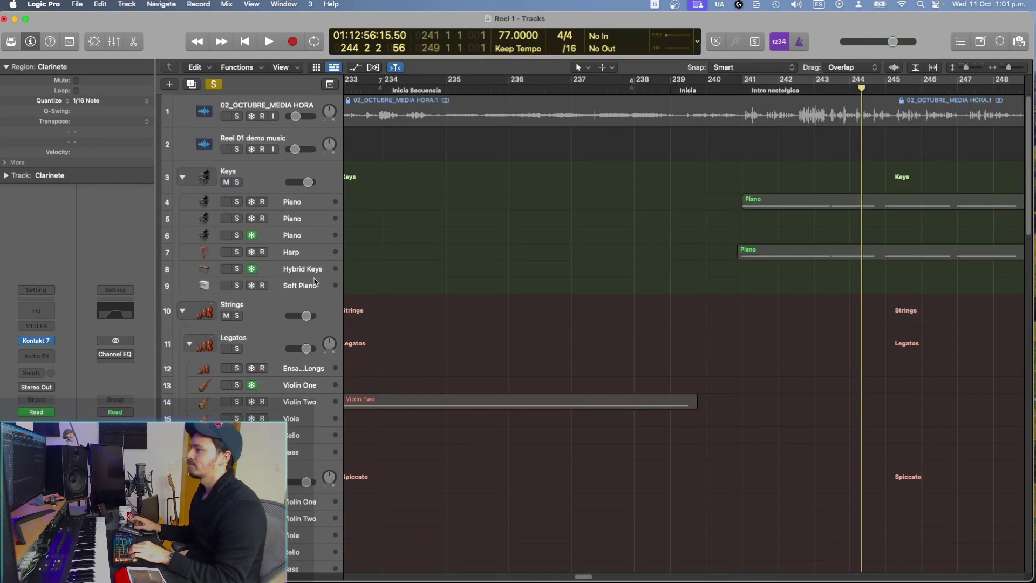
{"action": "left_click", "coordinate": [236, 252]}
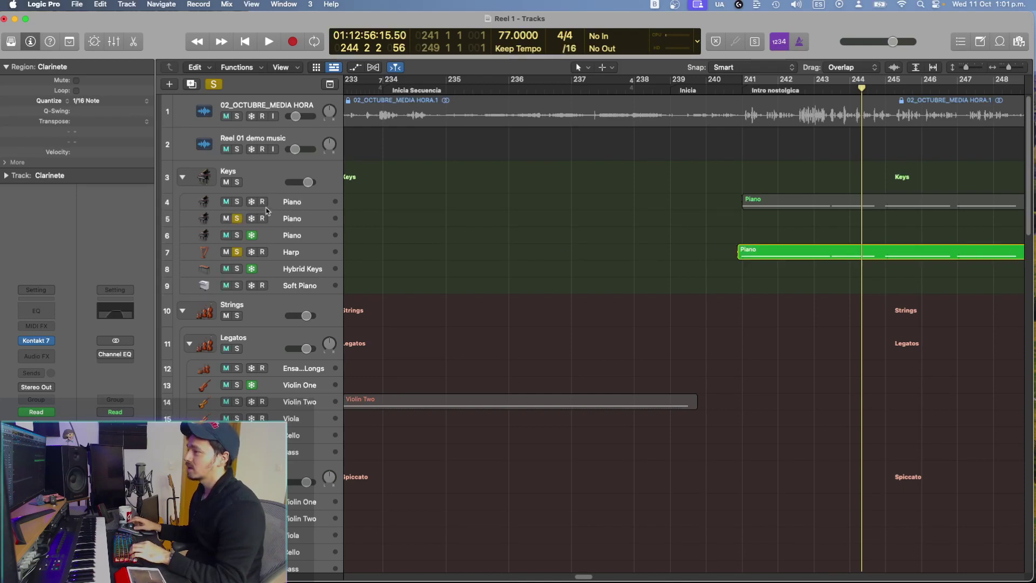
{"action": "left_click", "coordinate": [237, 201]}
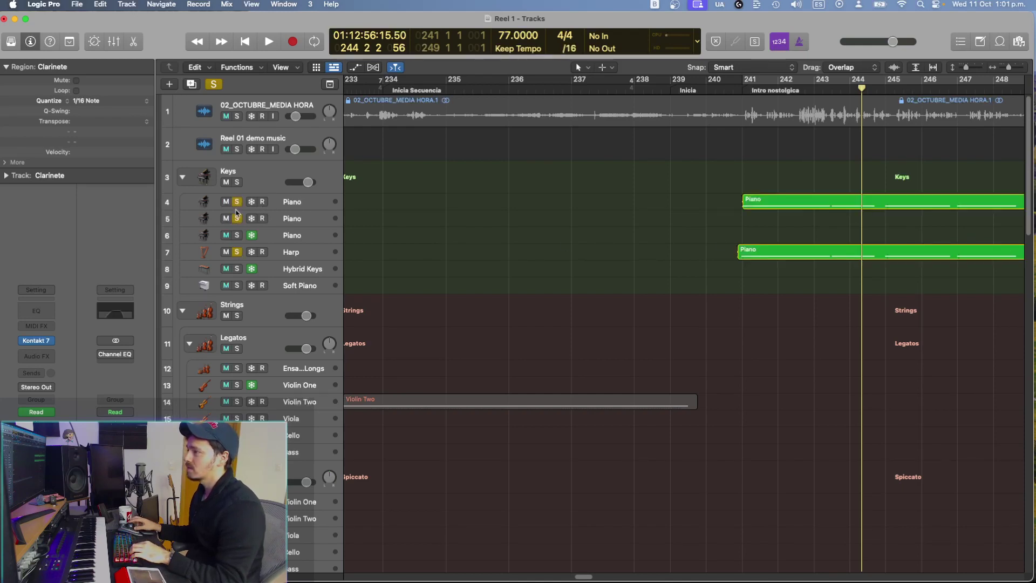
Step: Audition the soloed clarinet, harp and piano from just before bar 241, then again from the middle of bar 242
{"action": "scroll", "coordinate": [840, 226], "scroll_direction": "right", "scroll_amount": 6}
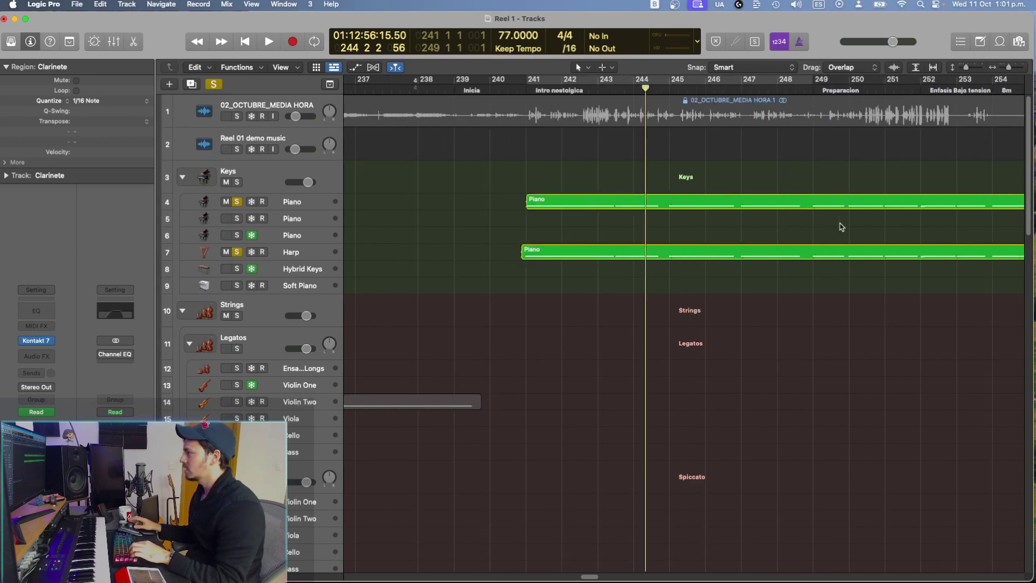
{"action": "scroll", "coordinate": [840, 226], "scroll_direction": "down", "scroll_amount": 20}
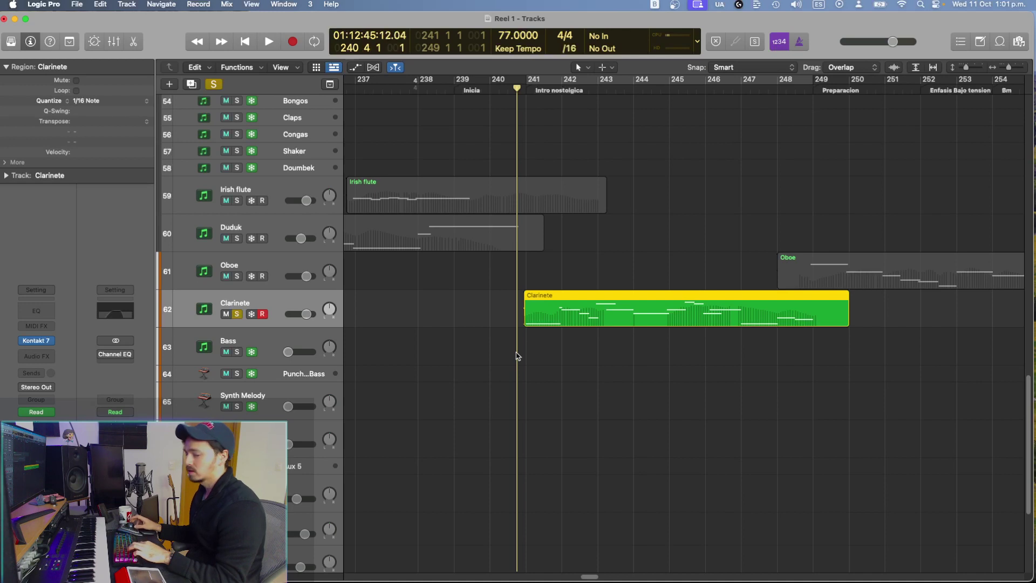
{"action": "key", "text": "space"}
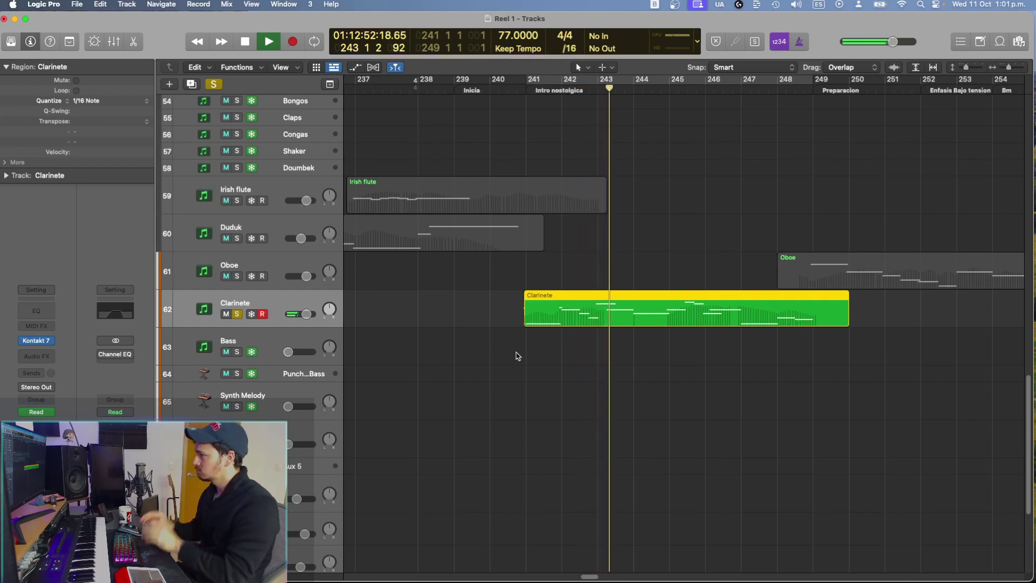
{"action": "key", "text": "Return"}
{"action": "left_click", "coordinate": [588, 272], "text": "shift"}
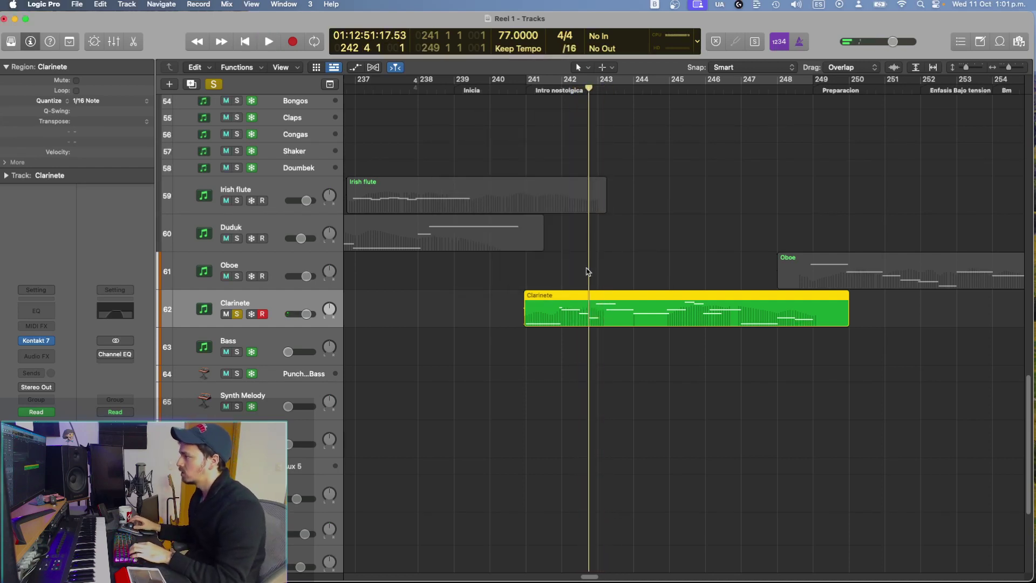
{"action": "left_click", "coordinate": [582, 270], "text": "shift"}
{"action": "key", "text": "space"}
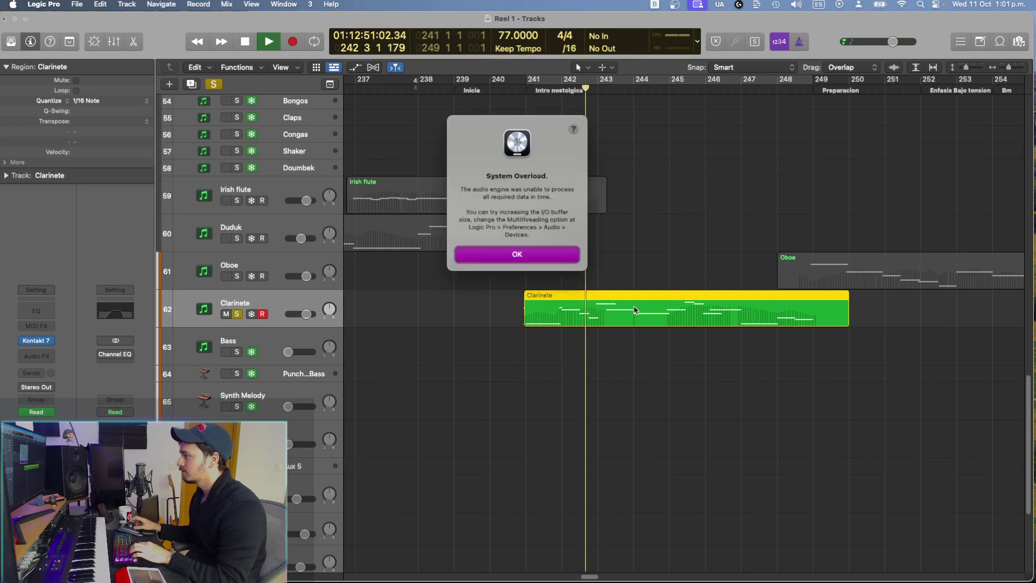
{"action": "key", "text": "Return"}
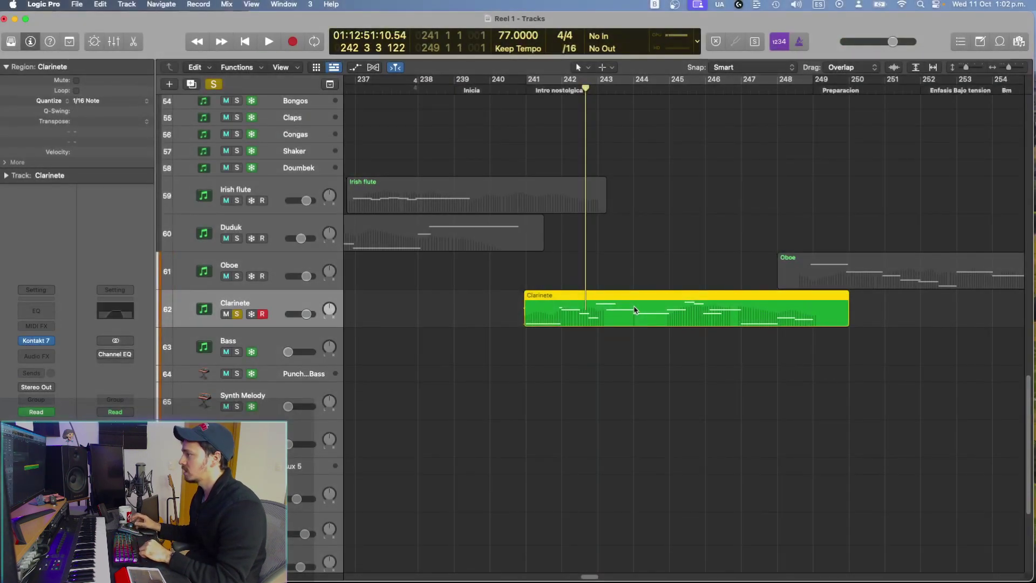
Step: Show the Clarinete region's controller curve under its notes and redraw it from bar 243 to 245 as a gradual fall from 71 to 31
{"action": "double_click", "coordinate": [634, 309]}
{"action": "key", "text": "a"}
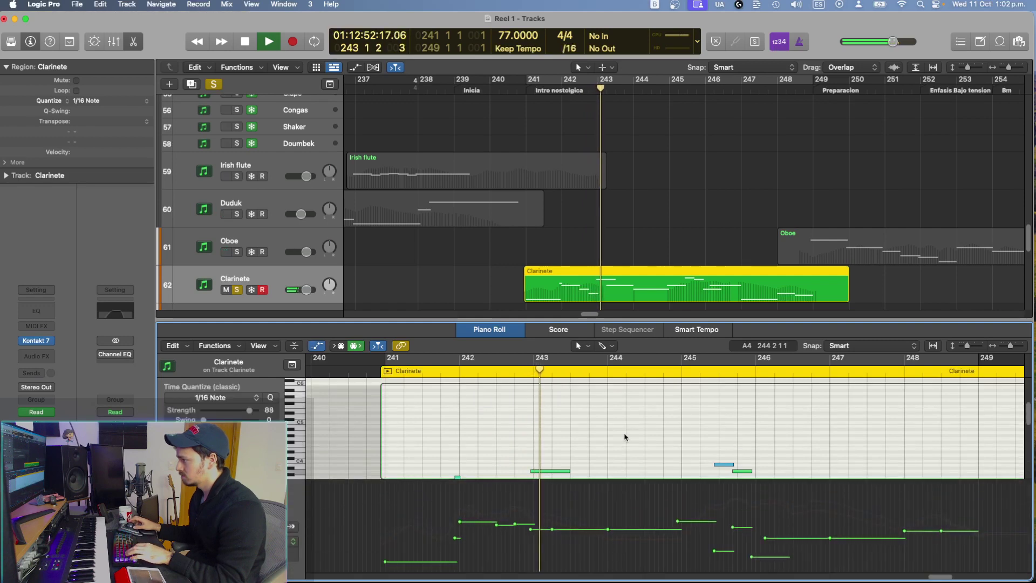
{"action": "left_click", "coordinate": [295, 527]}
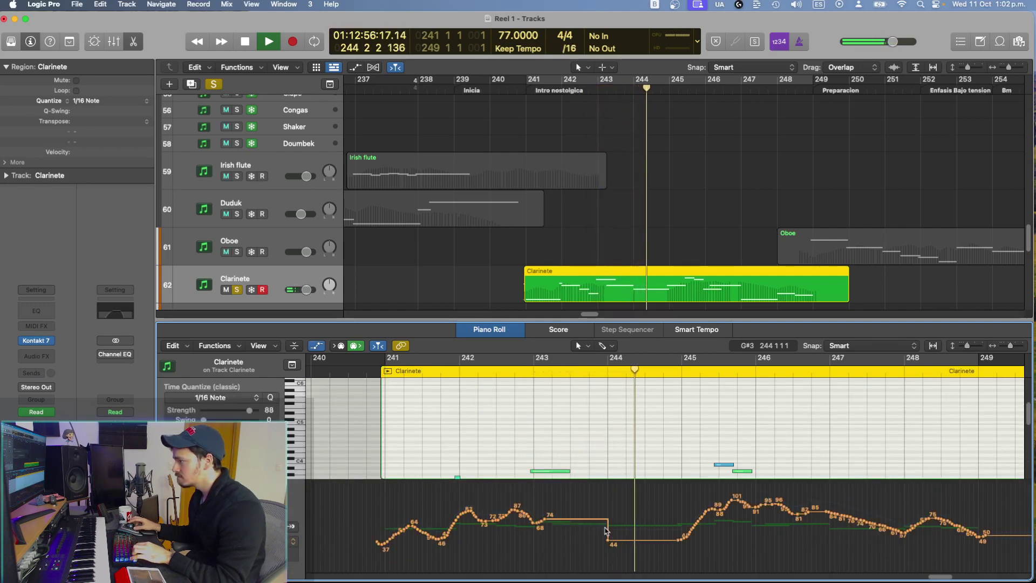
{"action": "mouse_move", "coordinate": [564, 517]}
{"action": "left_mouse_down"}
{"action": "mouse_move", "coordinate": [656, 549]}
{"action": "mouse_move", "coordinate": [692, 548]}
{"action": "left_mouse_up"}
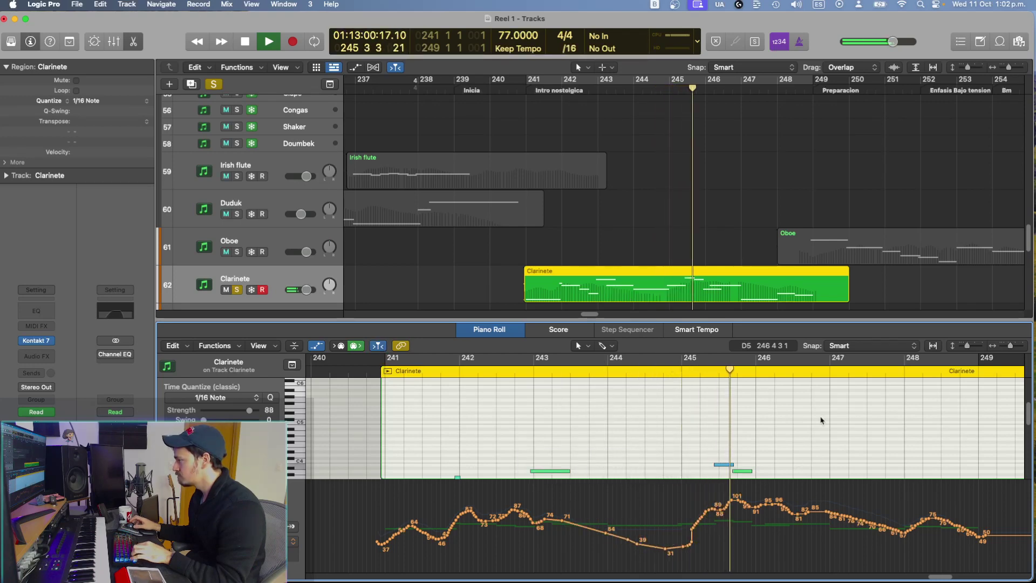
{"action": "scroll", "coordinate": [810, 443], "scroll_direction": "down", "scroll_amount": 2}
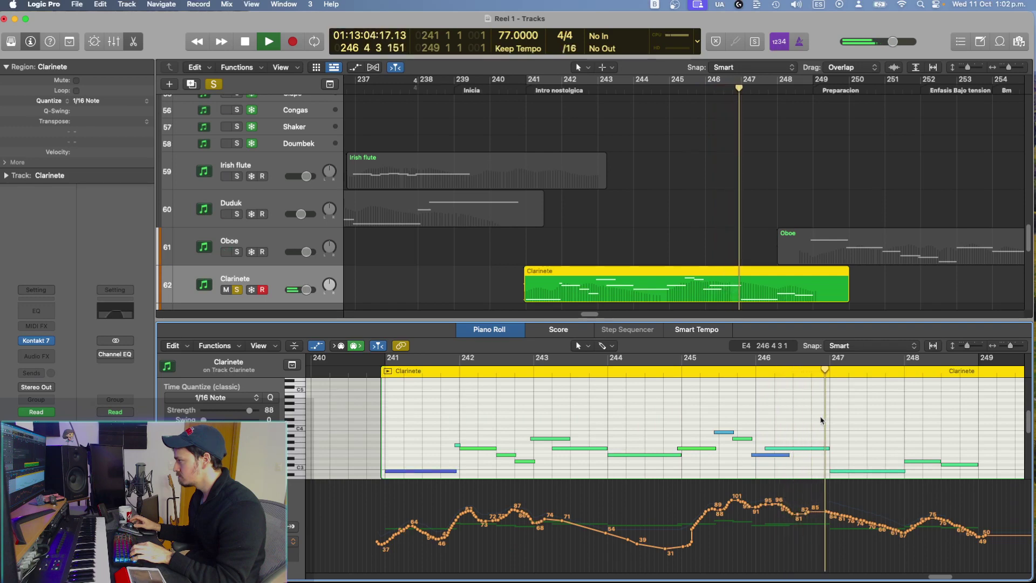
Step: Stop playback and lengthen the clarinet notes starting at bars 247 and 248 slightly so each overlaps the note after it
{"action": "key", "text": "super+Left"}
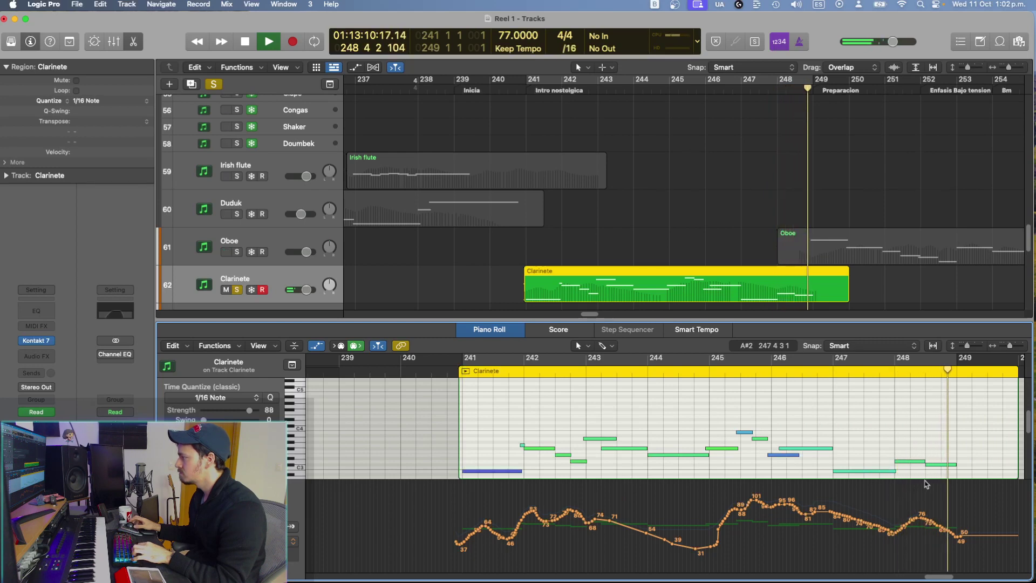
{"action": "key", "text": "space"}
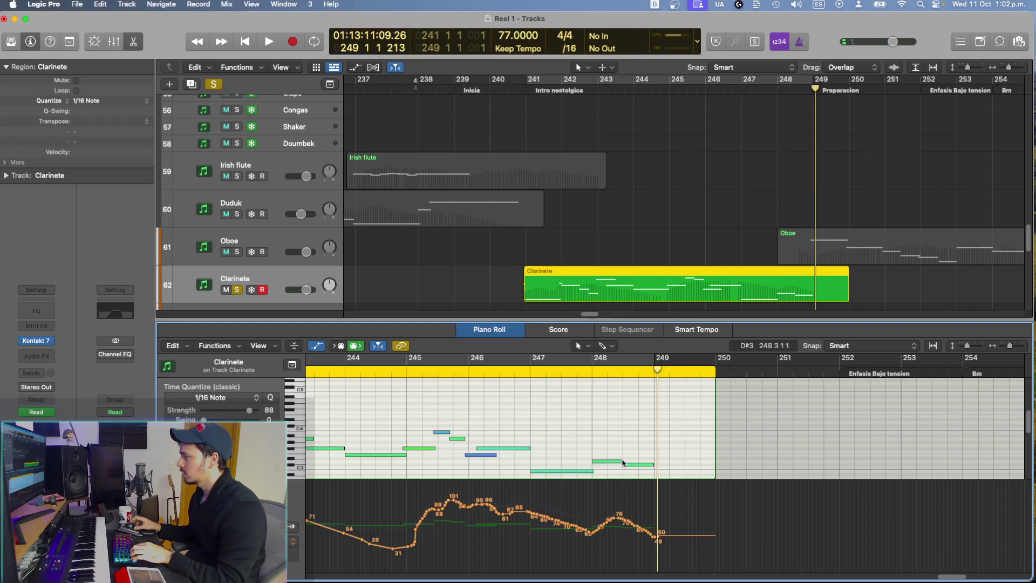
{"action": "left_click_drag", "start_coordinate": [623, 462], "coordinate": [595, 471]}
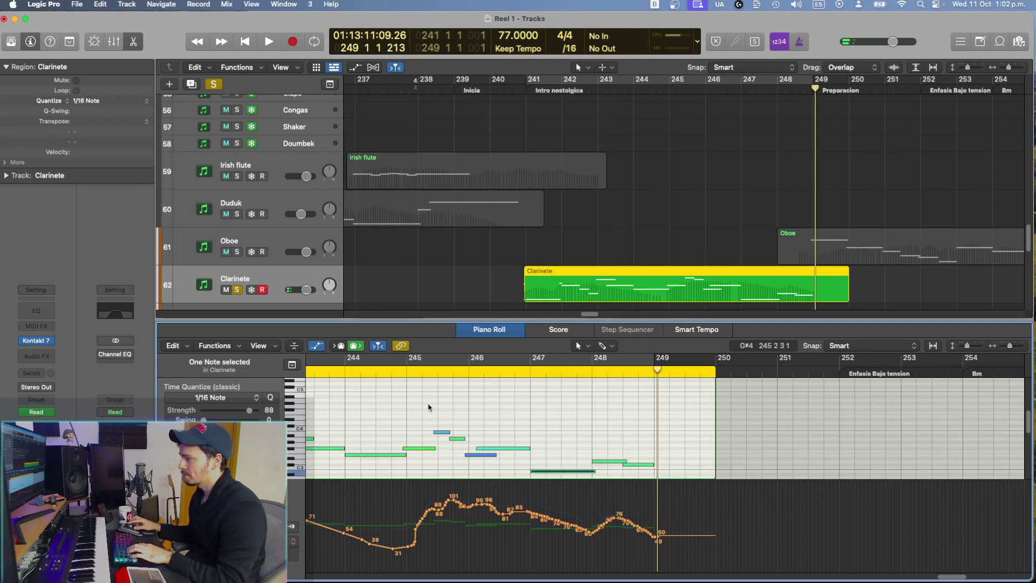
Step: Replay the phrase from the middle of bar 245 and start the long clarinet note just after bar 246 slightly earlier
{"action": "left_click", "coordinate": [429, 407], "text": "alt"}
{"action": "key", "text": "space"}
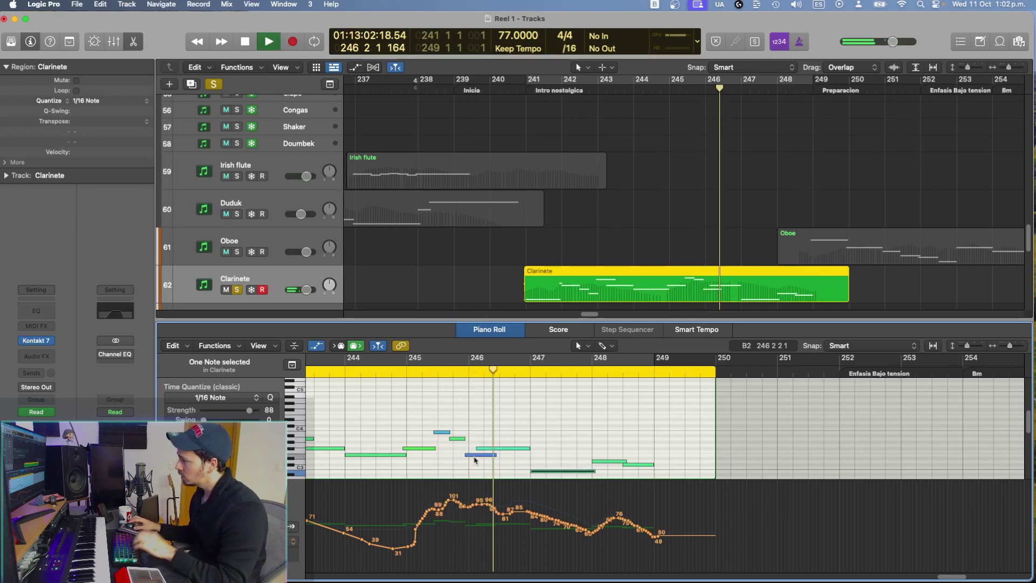
{"action": "key", "text": "space"}
{"action": "key", "text": "super+Right"}
{"action": "key", "text": "super+Right"}
{"action": "key", "text": "super+Right"}
{"action": "key", "text": "super+Right"}
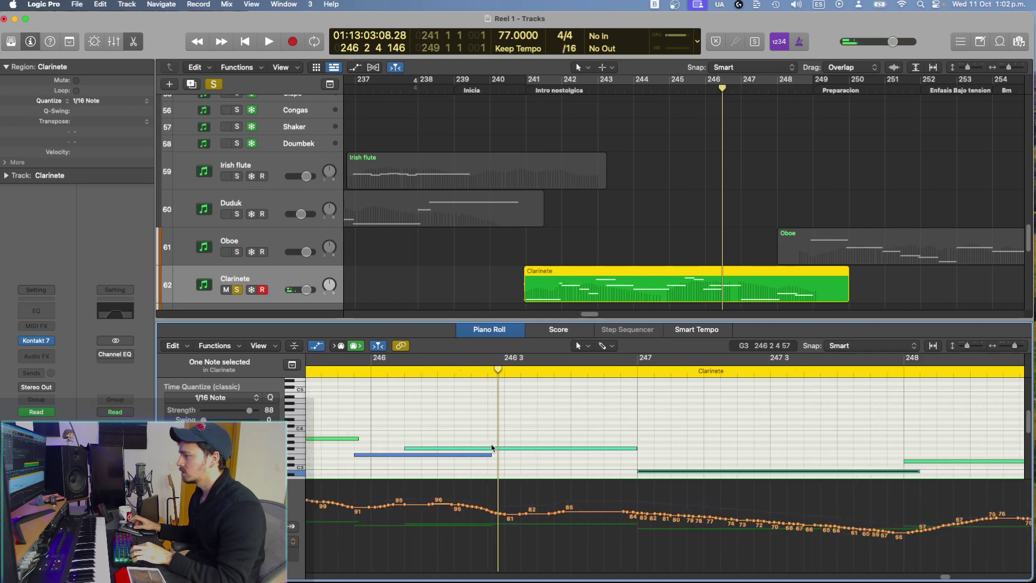
{"action": "left_click_drag", "start_coordinate": [404, 450], "coordinate": [399, 451]}
Step: Audition the soloed clarinet with its accompaniment from bar 245 to the second half of bar 248
{"action": "left_click", "coordinate": [675, 221], "text": "shift"}
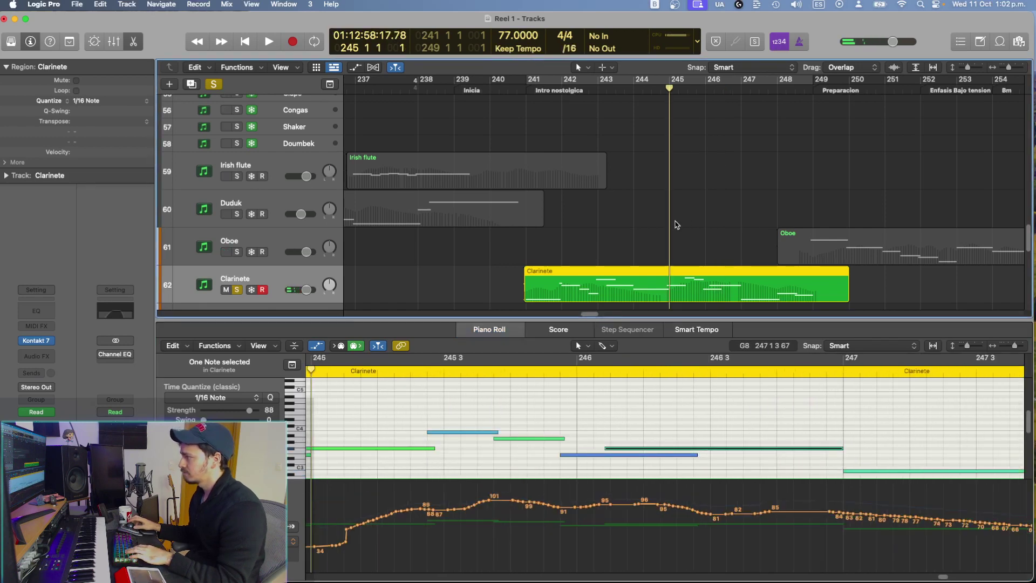
{"action": "key", "text": "space"}
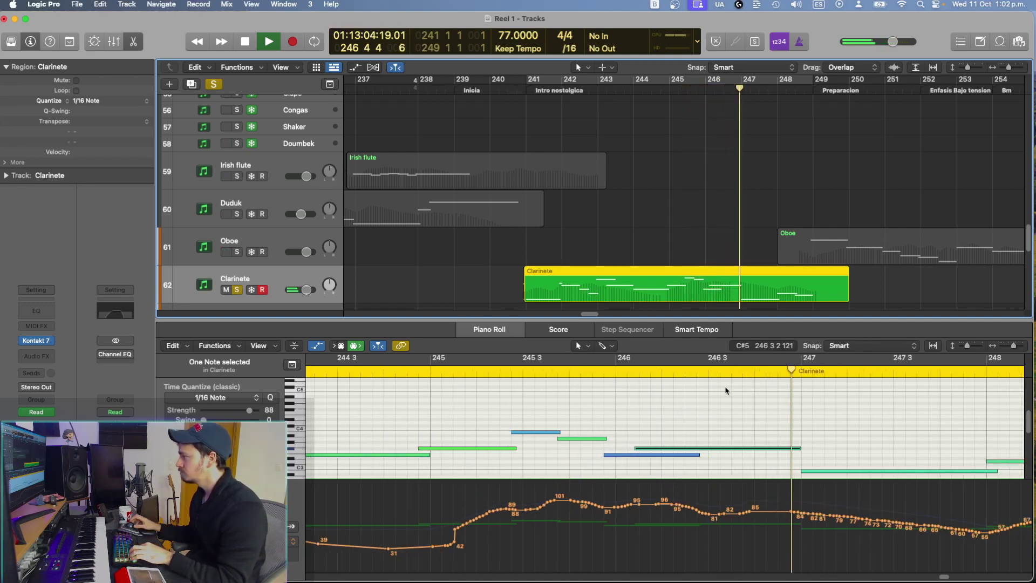
{"action": "scroll", "coordinate": [725, 390], "scroll_direction": "down", "scroll_amount": 2}
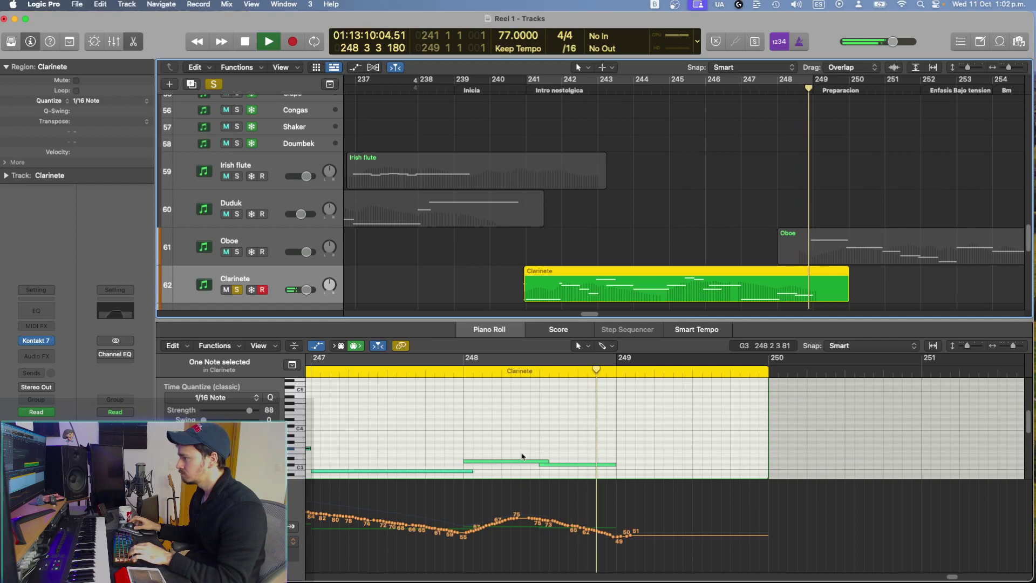
{"action": "key", "text": "space"}
Step: Try to start the first of the two clarinet notes in bar 248 slightly earlier
{"action": "left_click_drag", "start_coordinate": [518, 444], "coordinate": [541, 471]}
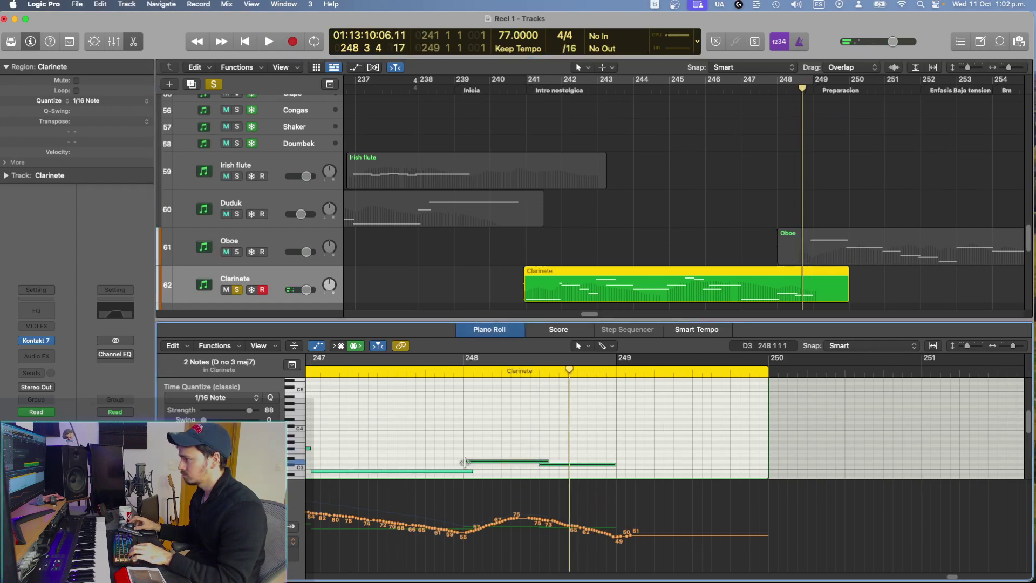
{"action": "left_click_drag", "start_coordinate": [465, 462], "coordinate": [460, 465]}
{"action": "left_click", "coordinate": [469, 436]}
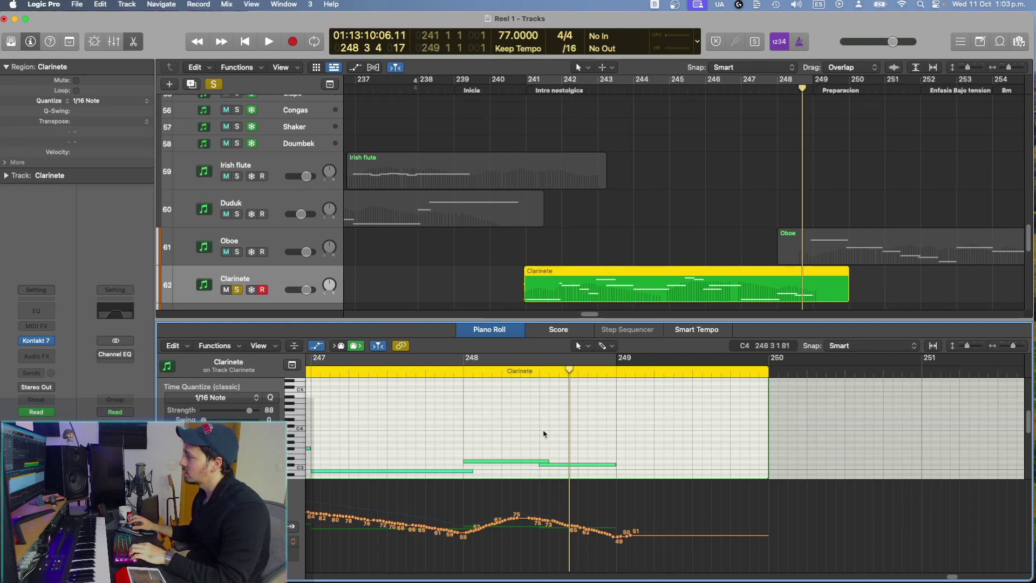
Step: Hide the controller curve under the Clarinete notes and fit the region from bar 241 to 249 in view
{"action": "key", "text": "super+Left"}
{"action": "key", "text": "super+Left"}
{"action": "scroll", "coordinate": [599, 441], "scroll_direction": "left", "scroll_amount": 8}
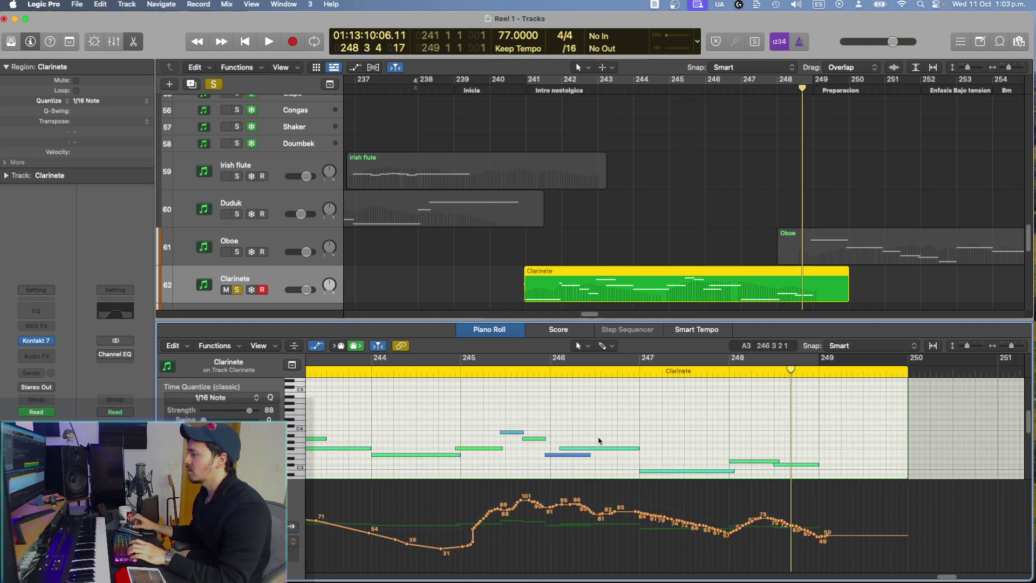
{"action": "key", "text": "super+Left"}
{"action": "key", "text": "super+Left"}
{"action": "key", "text": "super+Left"}
{"action": "scroll", "coordinate": [599, 440], "scroll_direction": "left", "scroll_amount": 4}
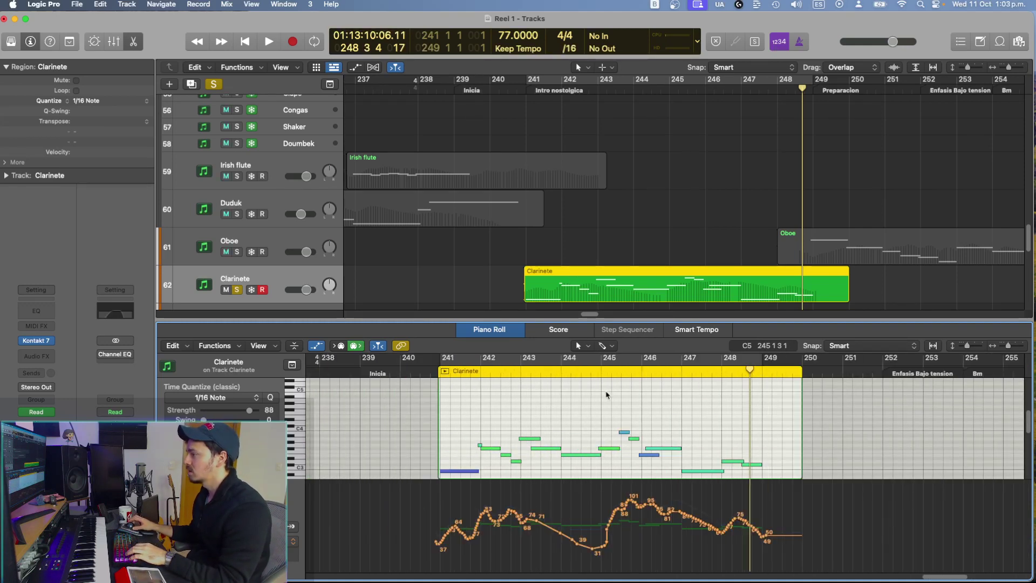
{"action": "key", "text": "a"}
{"action": "key", "text": "super+Right"}
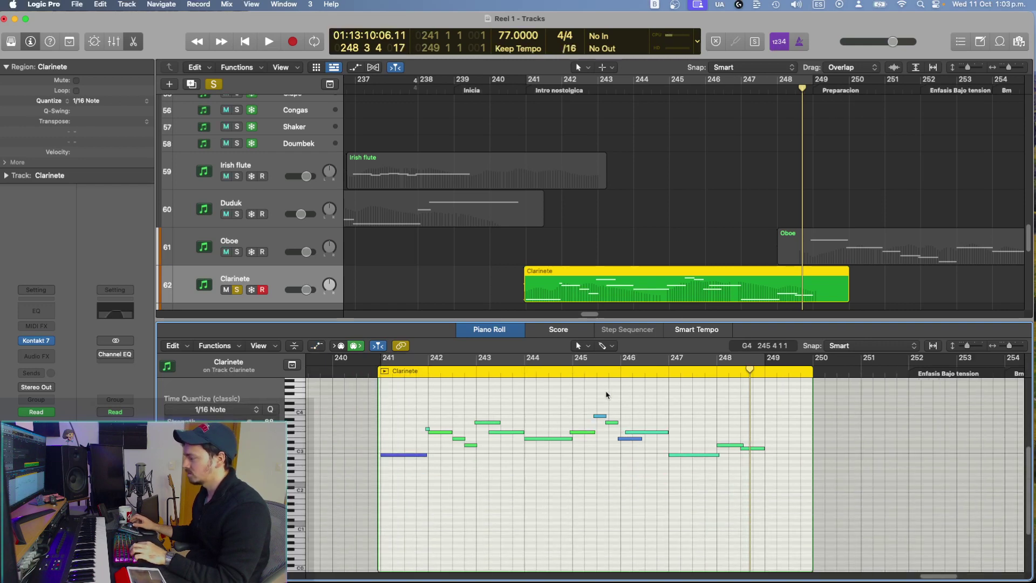
{"action": "key", "text": "super+Right"}
{"action": "key", "text": "super+Right"}
{"action": "key", "text": "super+Right"}
{"action": "key", "text": "super+Right"}
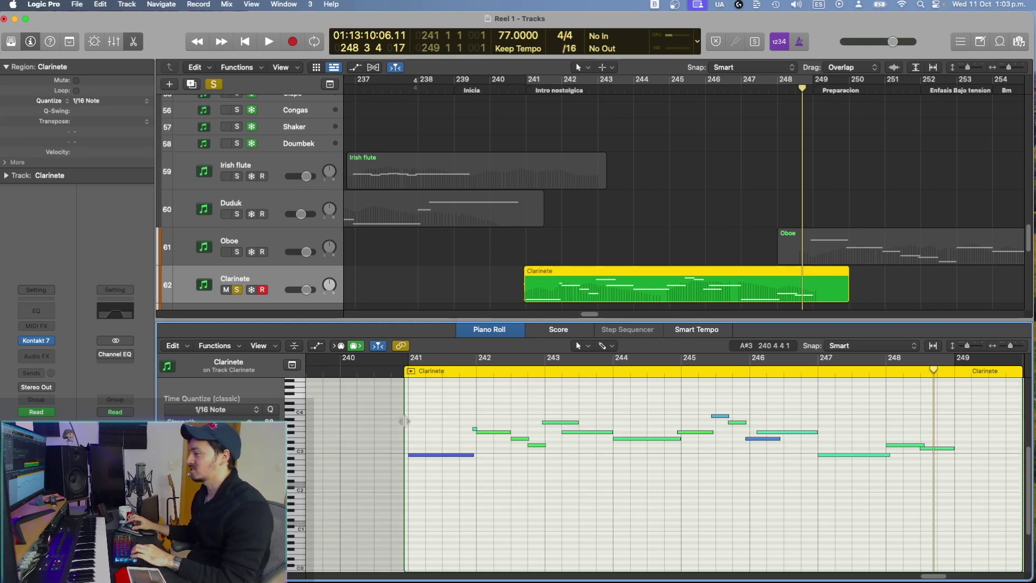
Step: Audition the Clarinete region from its start at bar 241 and dismiss the system overload alert
{"action": "left_click", "coordinate": [610, 288]}
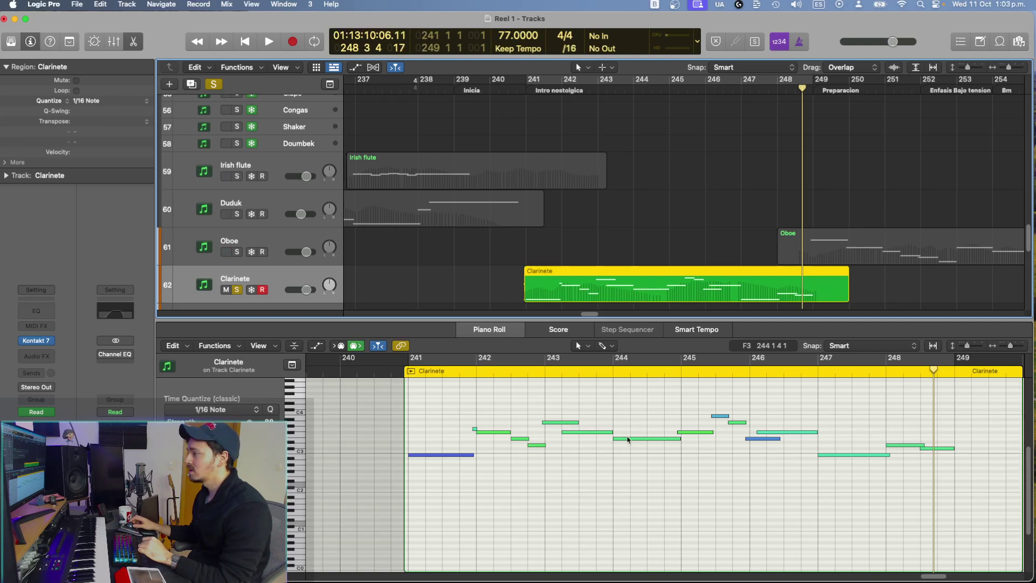
{"action": "left_click", "coordinate": [650, 401]}
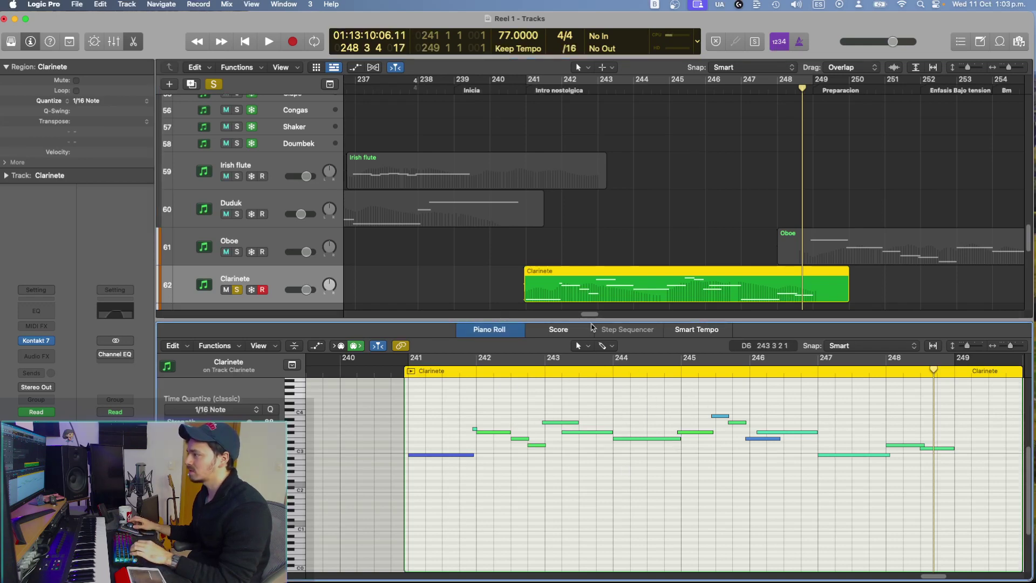
{"action": "key", "text": "shift+Return"}
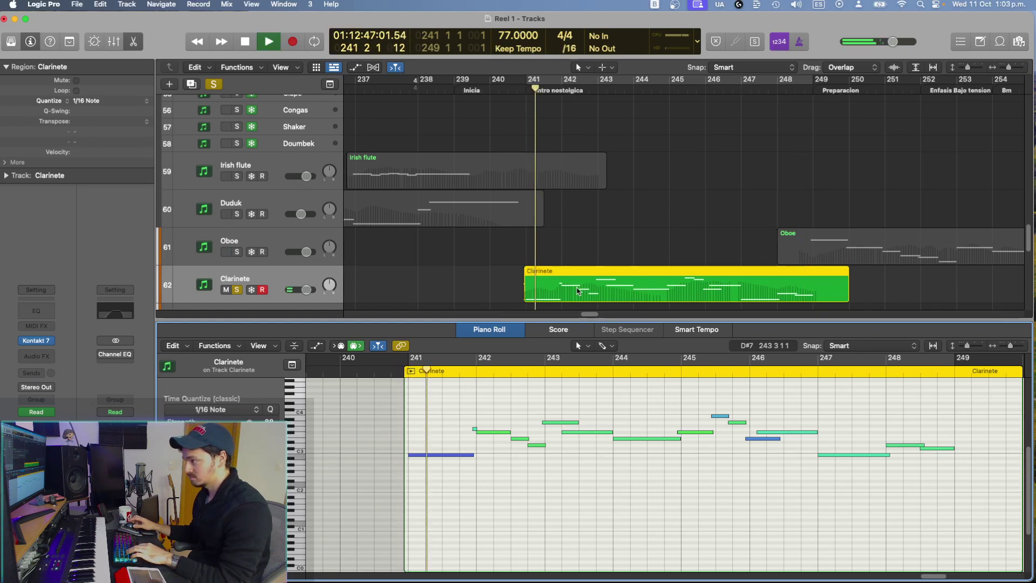
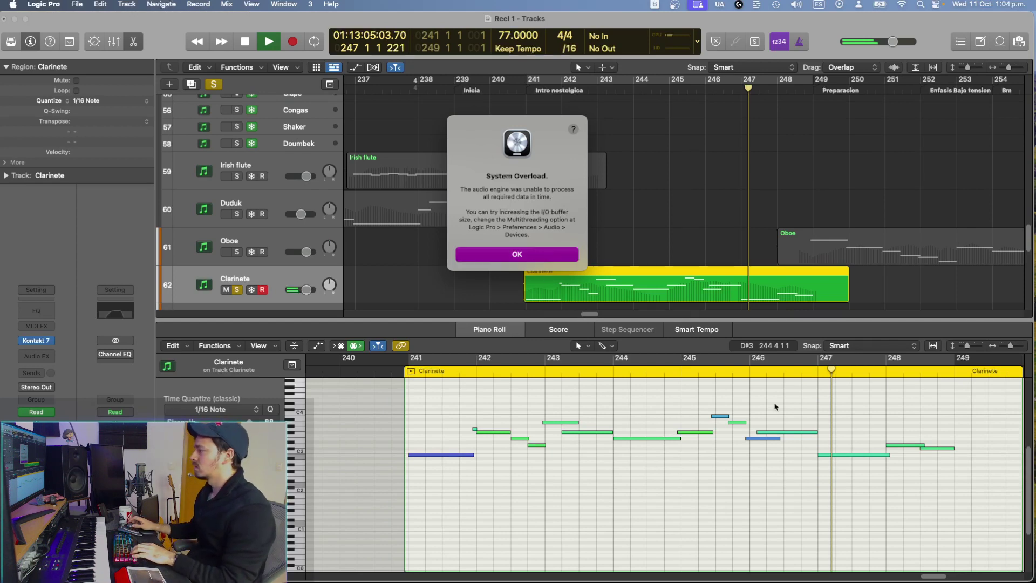
{"action": "left_click", "coordinate": [534, 255]}
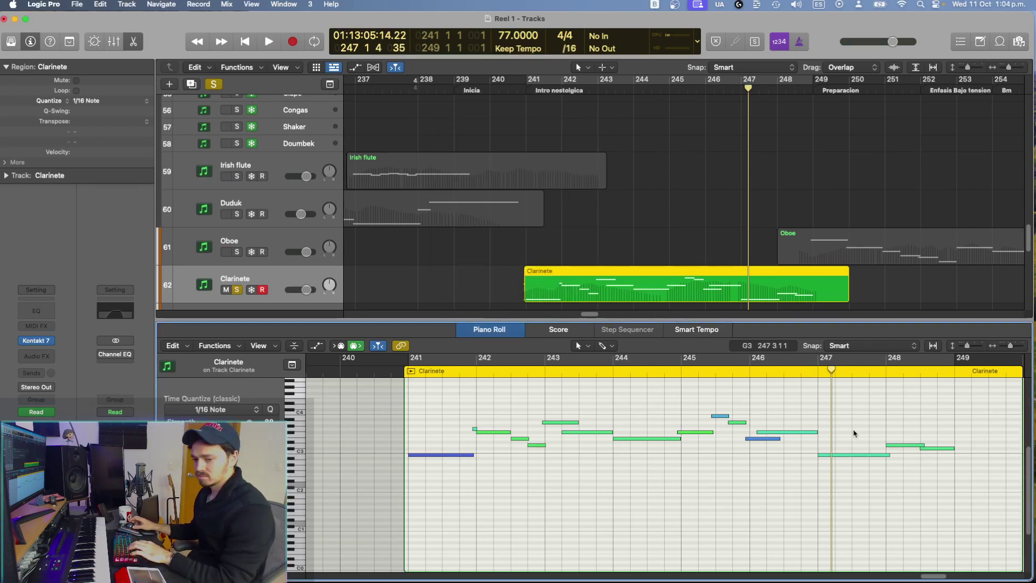
Step: Resume playback from bar 247 and add the Oboe track to the soloed tracks
{"action": "key", "text": "space"}
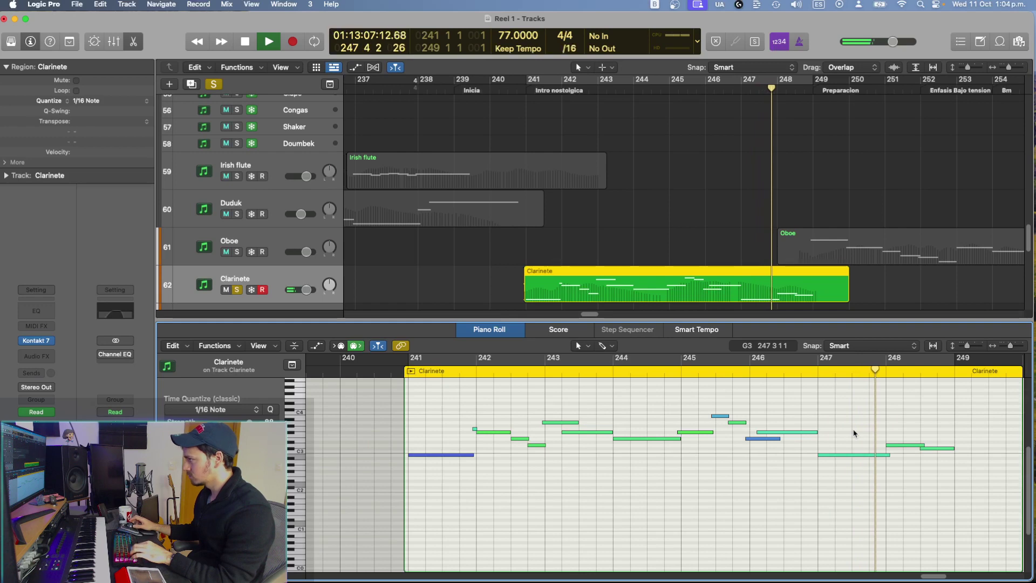
{"action": "key", "text": "m"}
{"action": "key", "text": "m"}
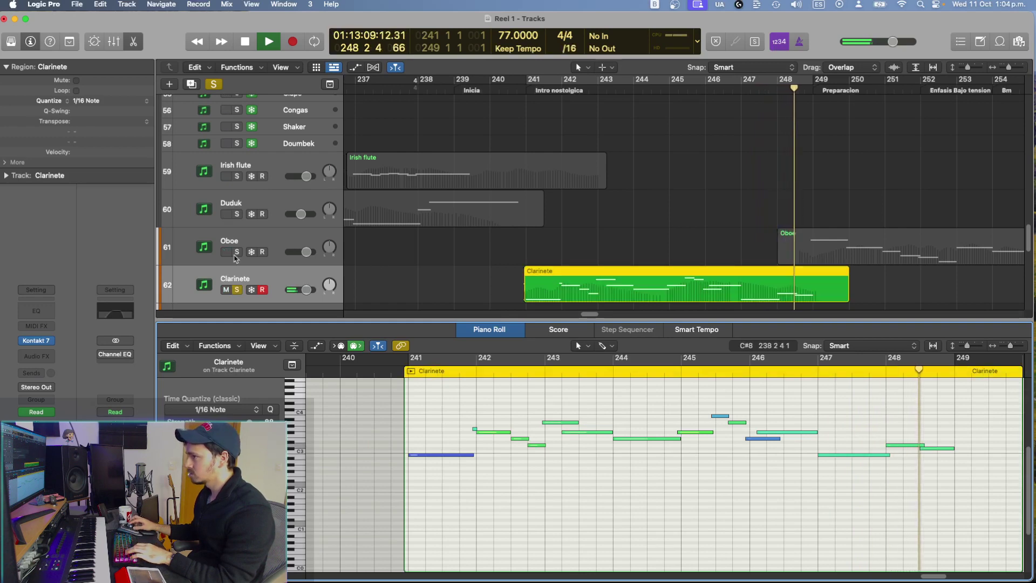
{"action": "left_click", "coordinate": [236, 253]}
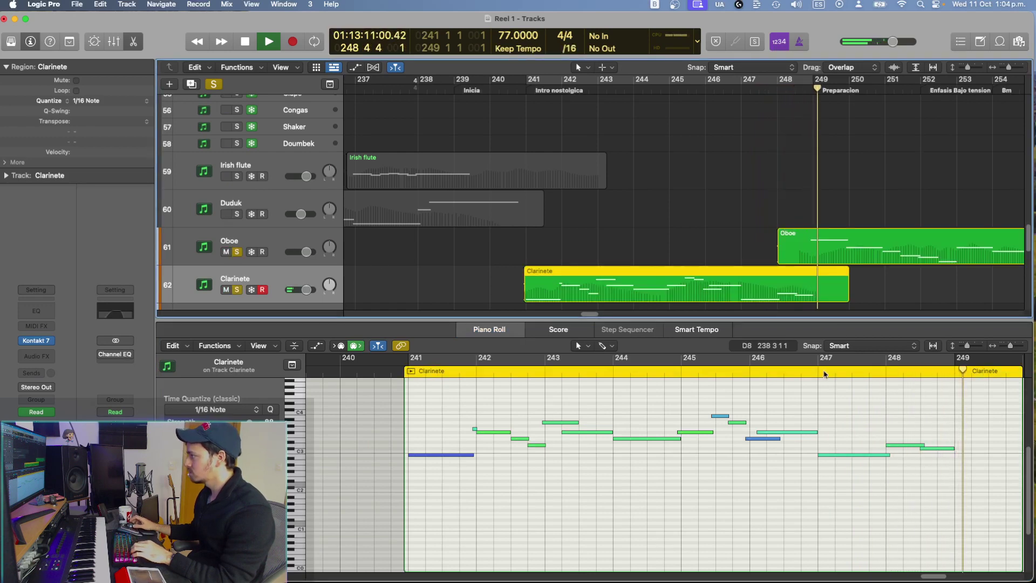
Step: Extend the last clarinet note to the region's end at bar 250 and fade the controller curve from bar 249 to 0 there
{"action": "scroll", "coordinate": [863, 483], "scroll_direction": "right", "scroll_amount": 5}
{"action": "key", "text": "Return"}
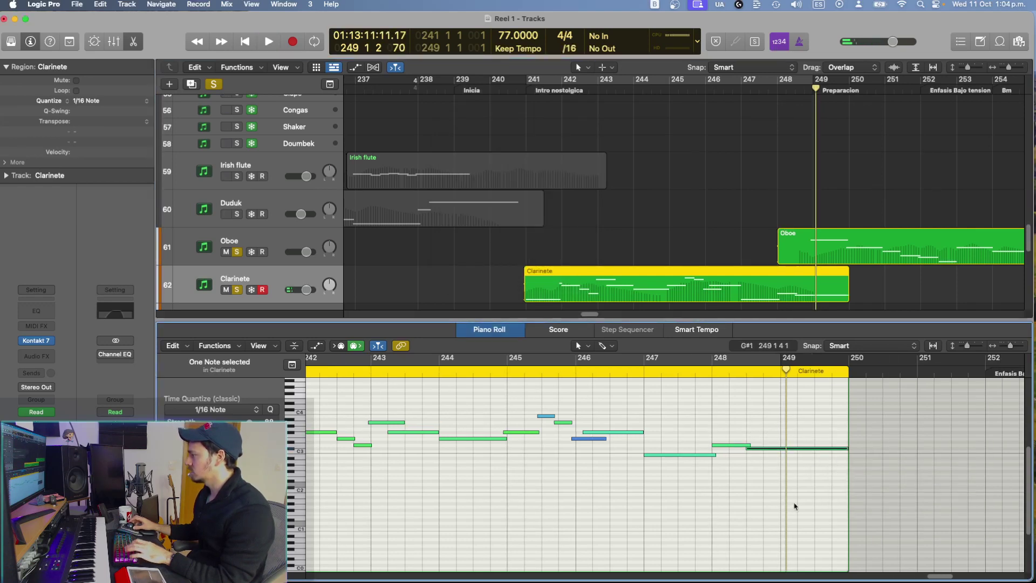
{"action": "key", "text": "a"}
{"action": "mouse_move", "coordinate": [777, 533]}
{"action": "left_mouse_down"}
{"action": "mouse_move", "coordinate": [810, 550]}
{"action": "mouse_move", "coordinate": [851, 554]}
{"action": "left_mouse_up"}
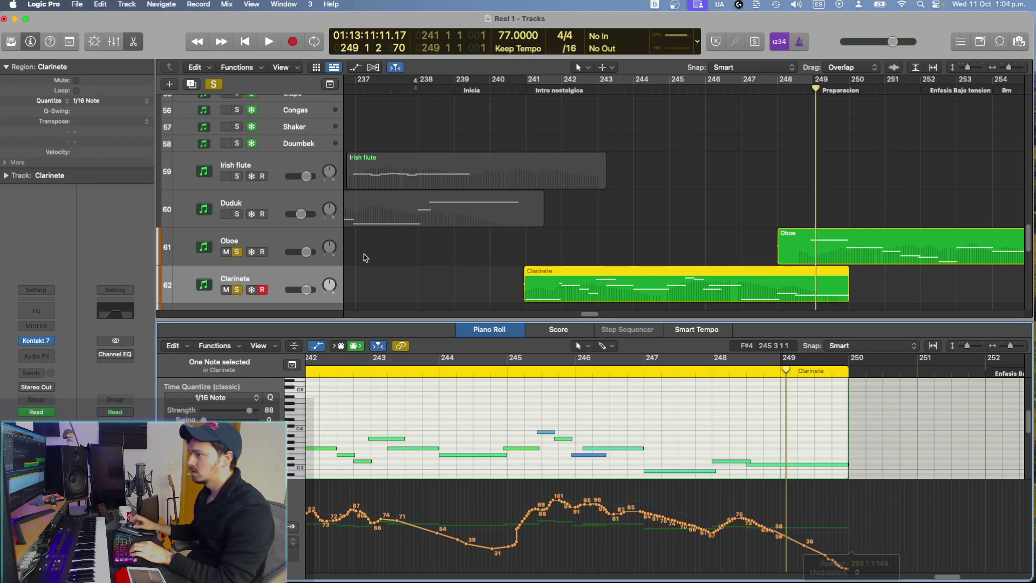
Step: Hide the note editor, then unfreeze and solo the Bass track in the Legatos strings group
{"action": "left_click", "coordinate": [133, 41]}
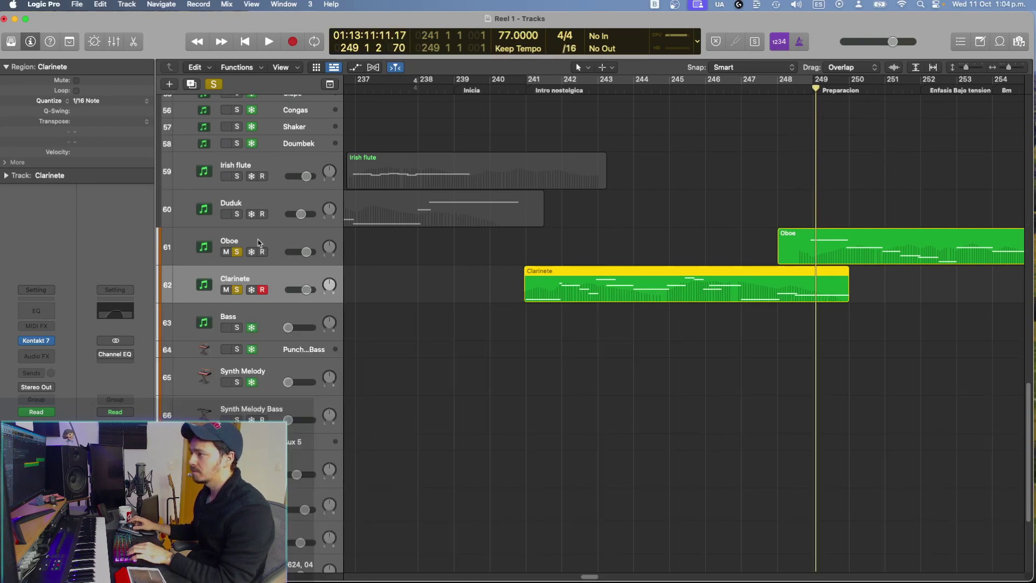
{"action": "scroll", "coordinate": [291, 263], "scroll_direction": "up", "scroll_amount": 15}
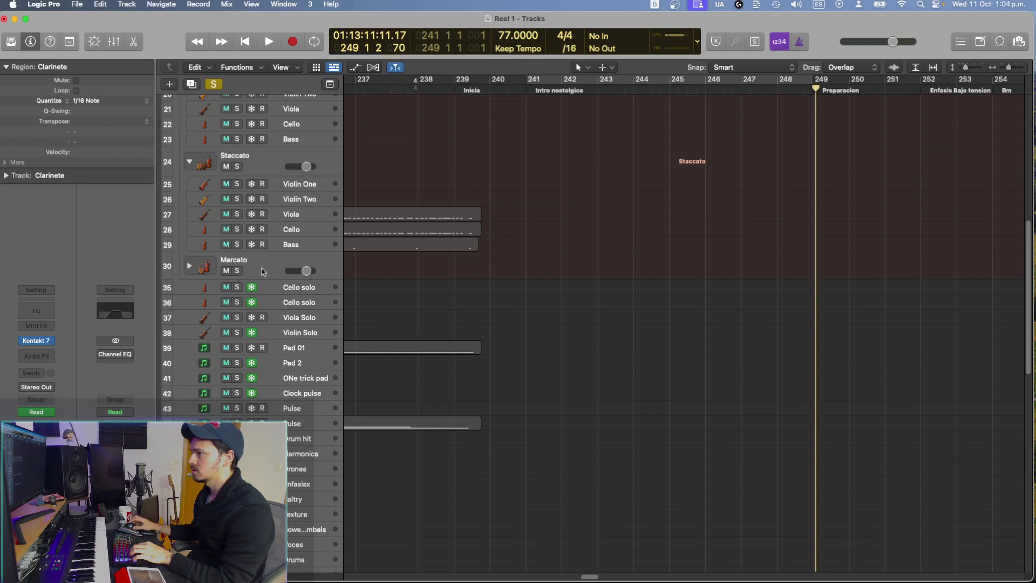
{"action": "scroll", "coordinate": [297, 267], "scroll_direction": "up", "scroll_amount": 6}
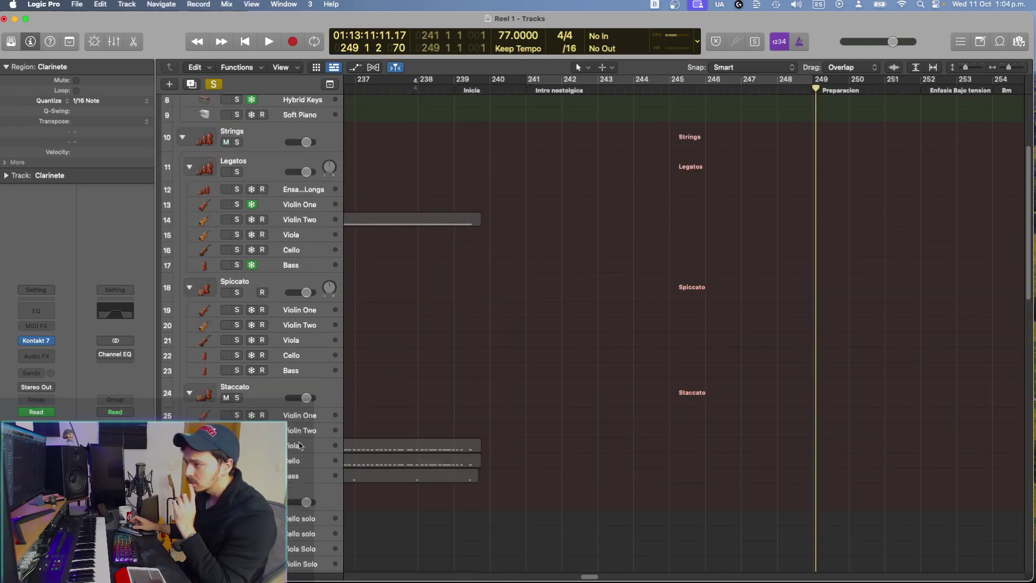
{"action": "scroll", "coordinate": [296, 444], "scroll_direction": "up", "scroll_amount": 2}
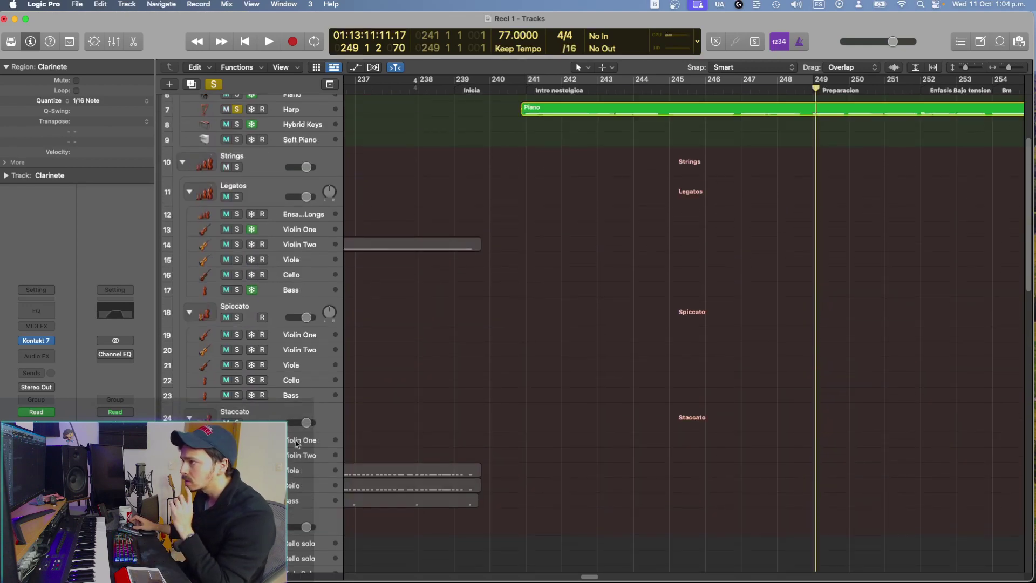
{"action": "left_click", "coordinate": [252, 291]}
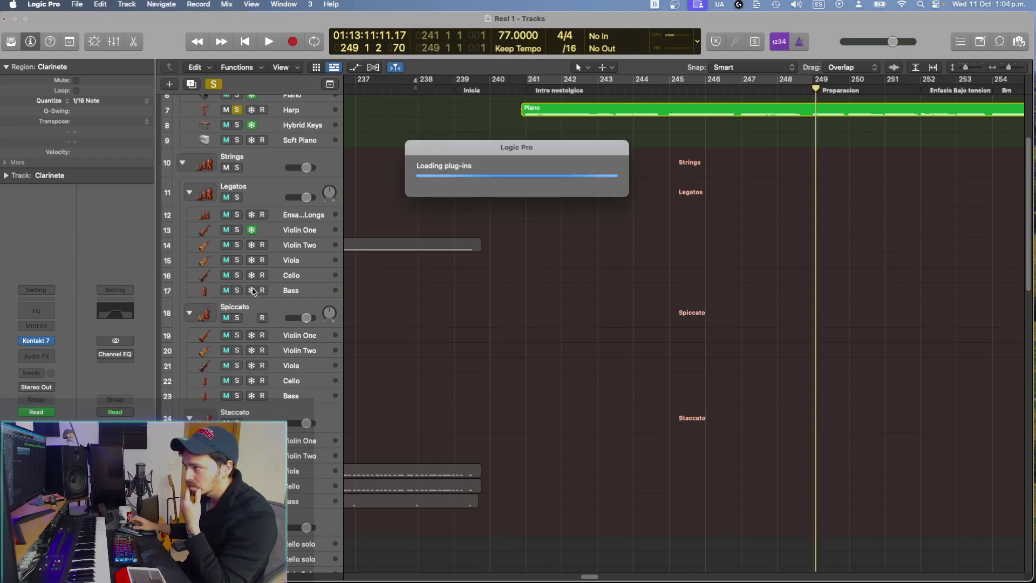
{"action": "left_click", "coordinate": [281, 292]}
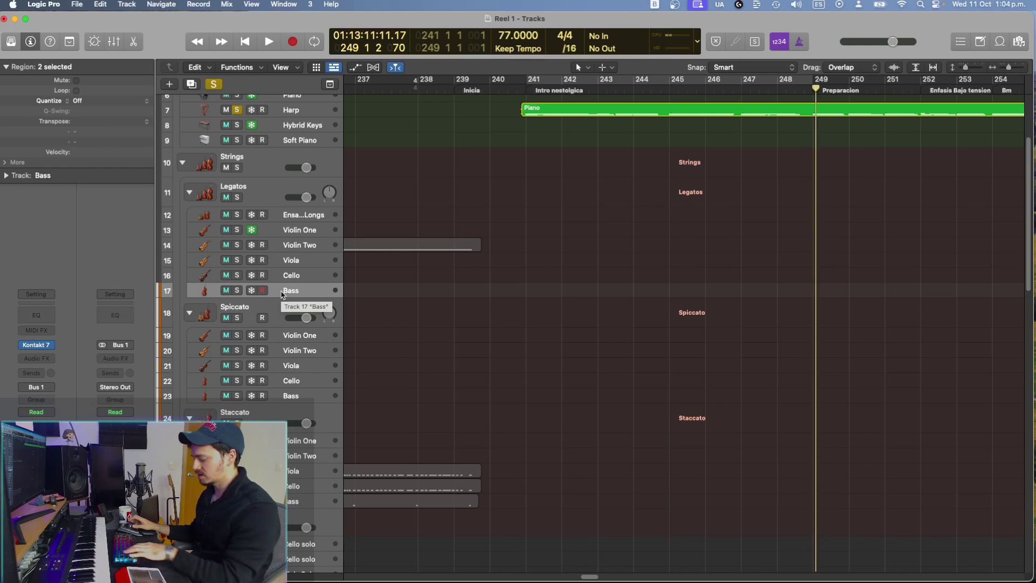
{"action": "key", "text": "s"}
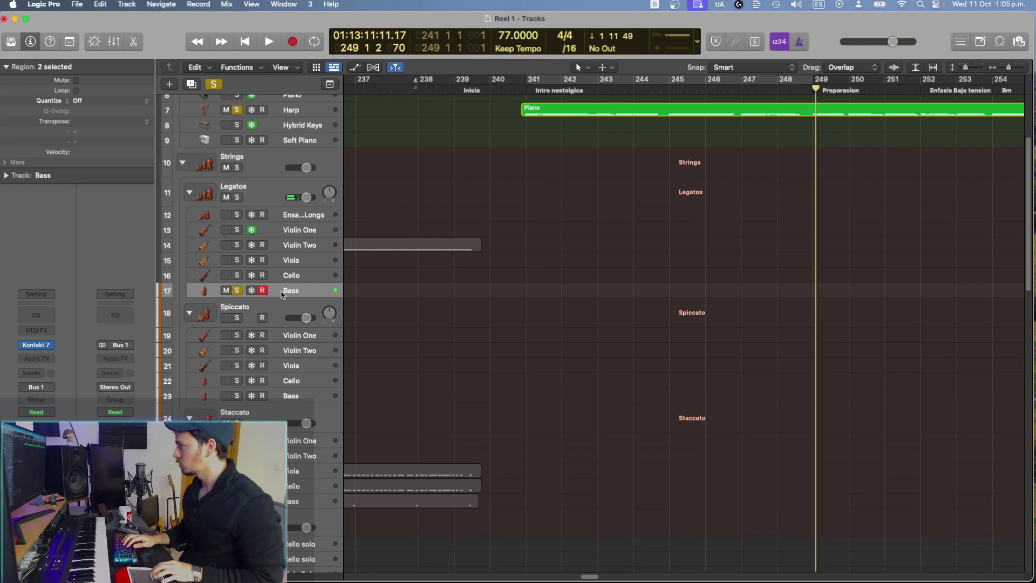
Step: Record a short take on the Legatos Bass track from bar 248, then stop and delete the recorded region
{"action": "key", "text": "r"}
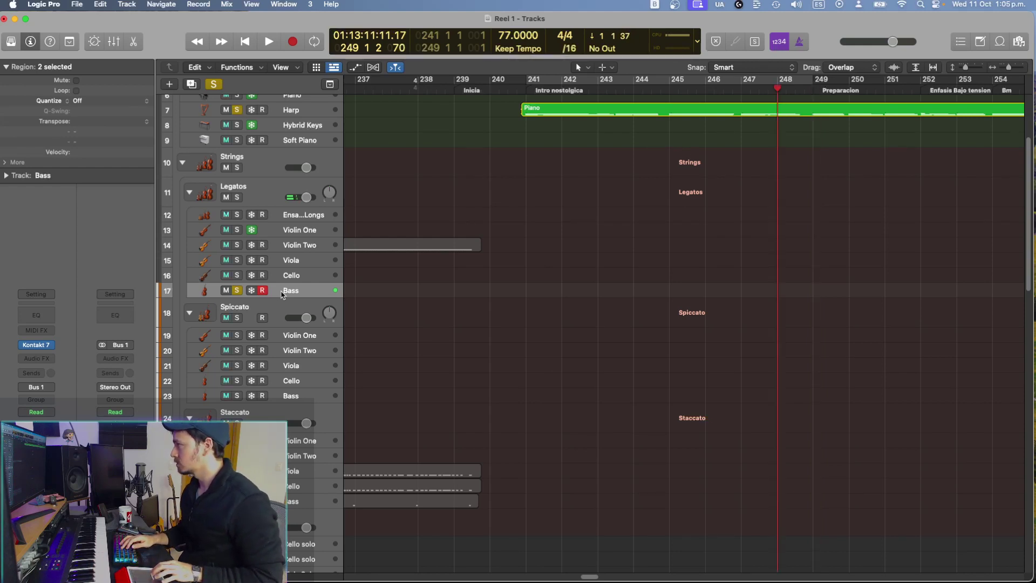
{"action": "key", "text": "Return"}
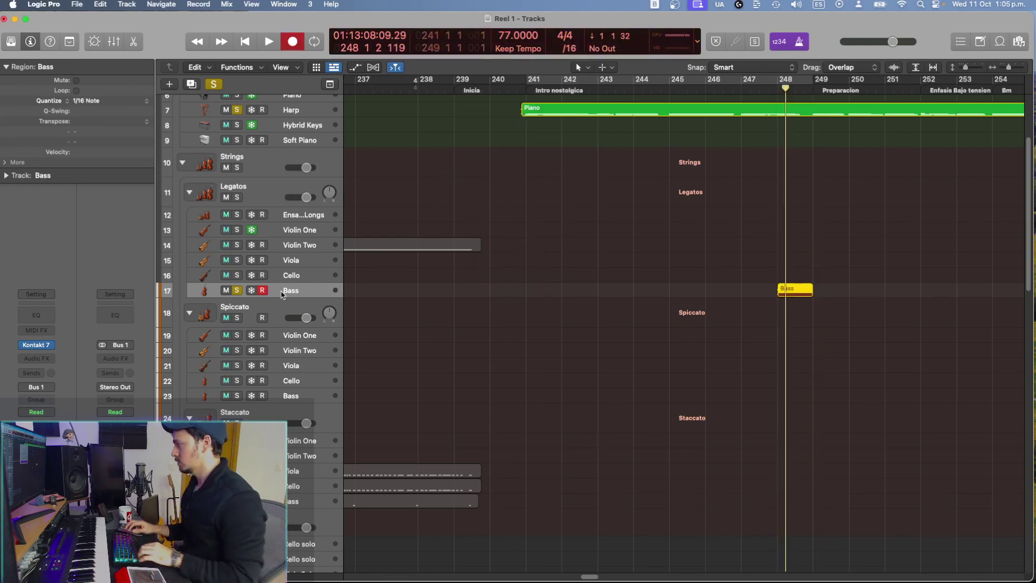
{"action": "key", "text": "space"}
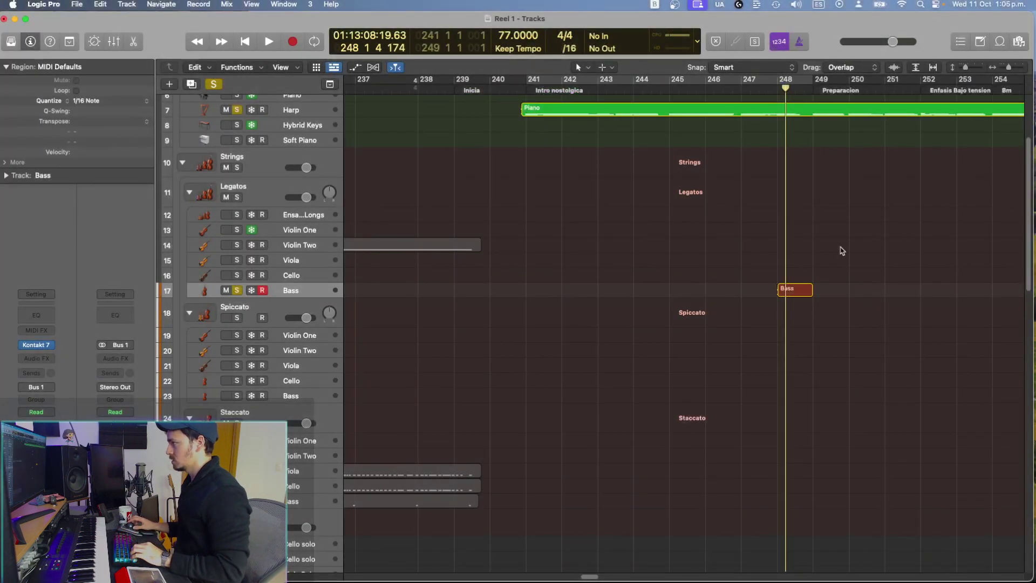
{"action": "left_click_drag", "start_coordinate": [829, 261], "coordinate": [792, 297]}
{"action": "key", "text": "BackSpace"}
{"action": "scroll", "coordinate": [777, 313], "scroll_direction": "up", "scroll_amount": 3}
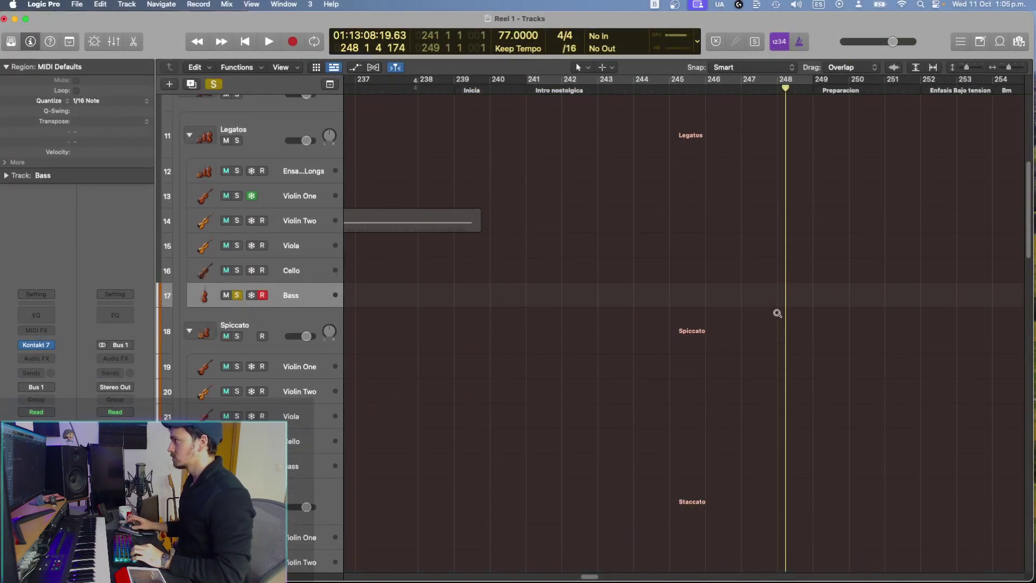
Step: Place the playhead at bar 249, then force Spotify to quit and dismiss the Force Quit window
{"action": "scroll", "coordinate": [778, 315], "scroll_direction": "right", "scroll_amount": 1}
{"action": "left_click", "coordinate": [809, 300]}
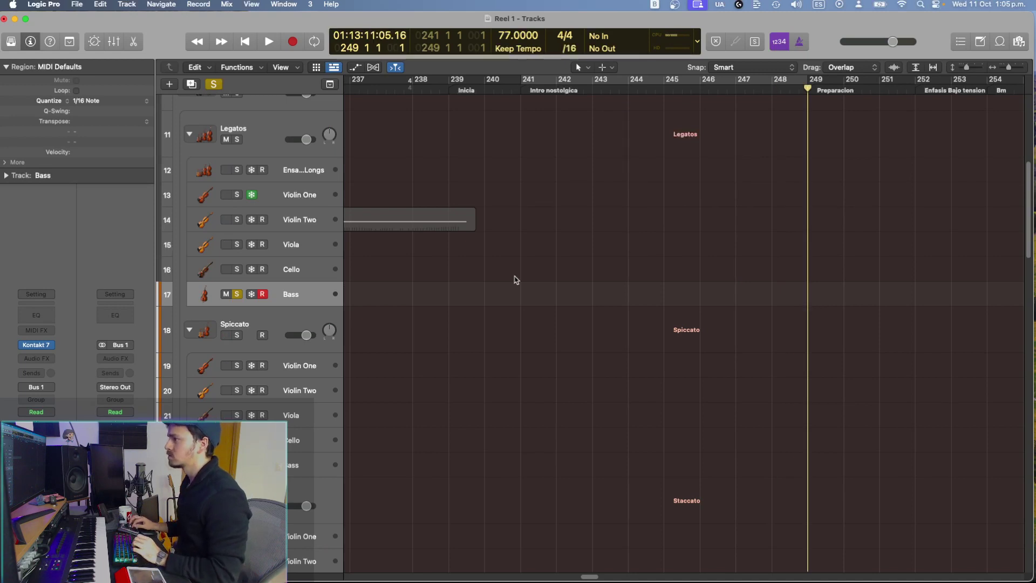
{"action": "key", "text": "super+alt+Escape"}
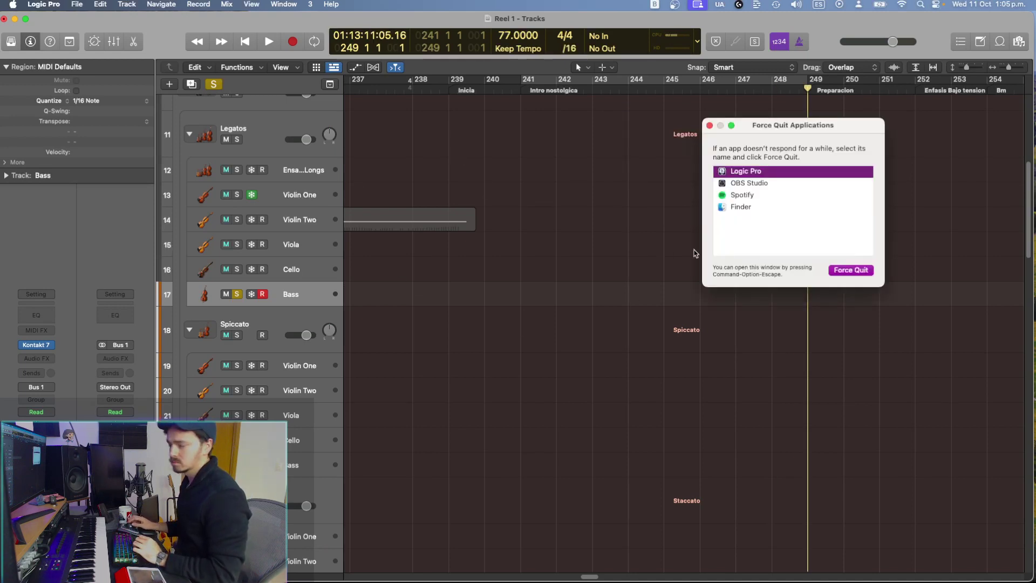
{"action": "left_click", "coordinate": [764, 195]}
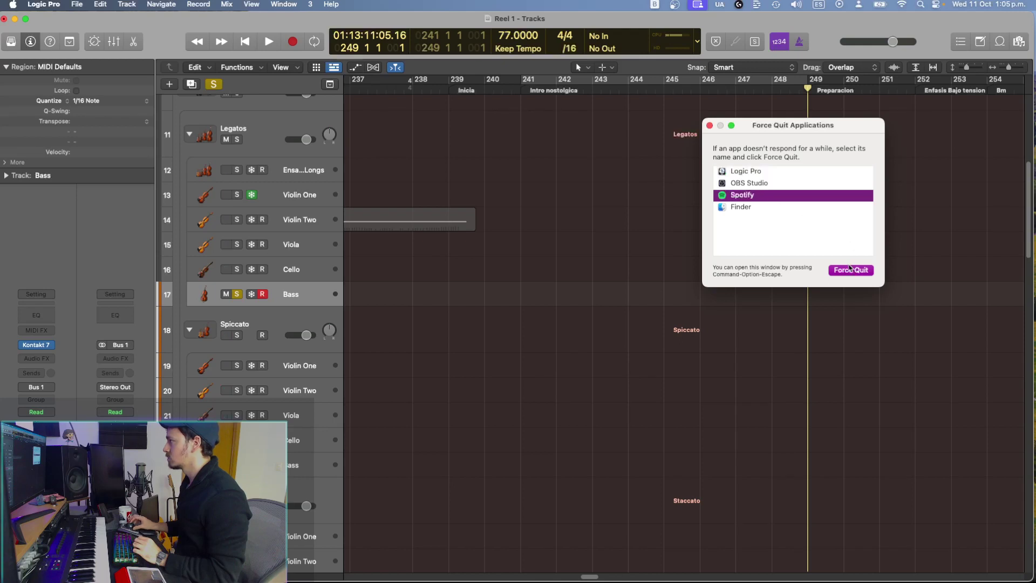
{"action": "left_click", "coordinate": [850, 269]}
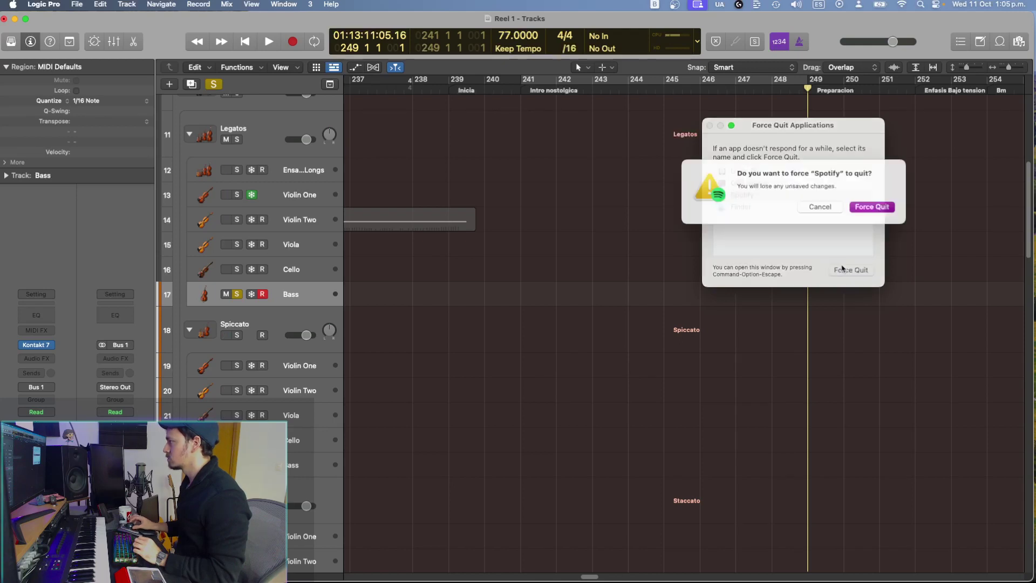
{"action": "left_click", "coordinate": [872, 217]}
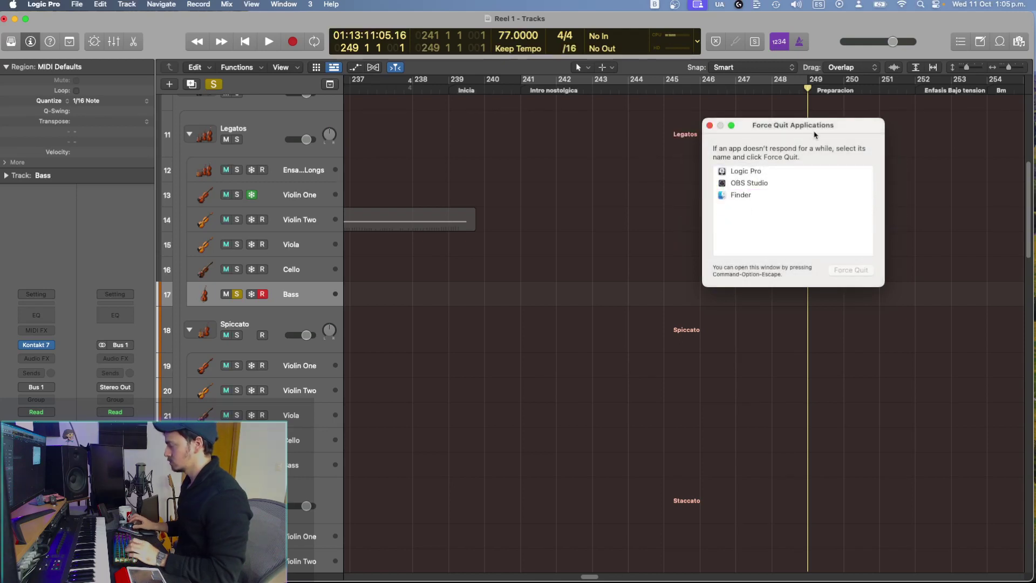
{"action": "key", "text": "super+w"}
{"action": "key", "text": "r"}
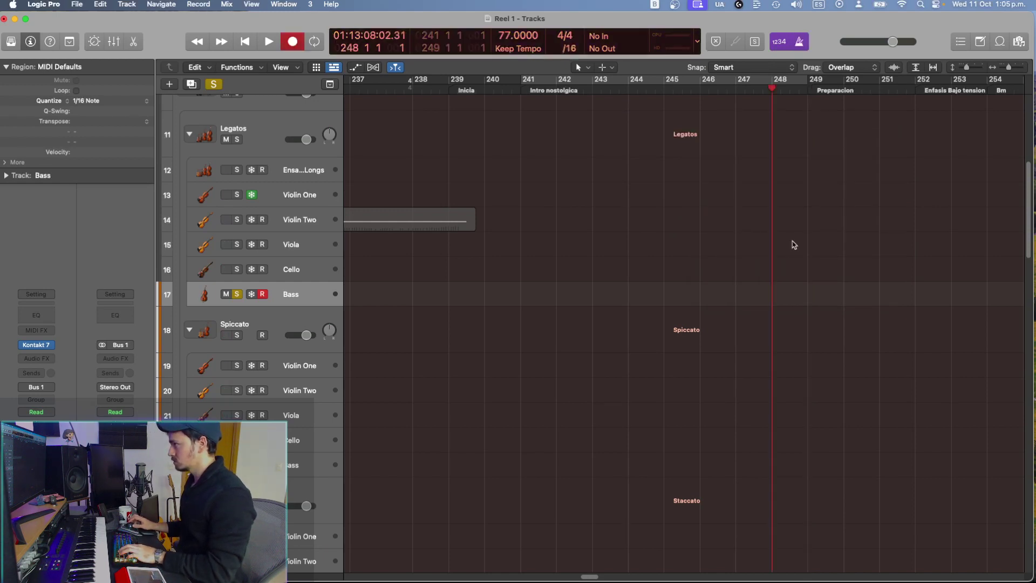
{"action": "key", "text": "Return"}
{"action": "left_click", "coordinate": [817, 242]}
{"action": "left_click", "coordinate": [810, 244]}
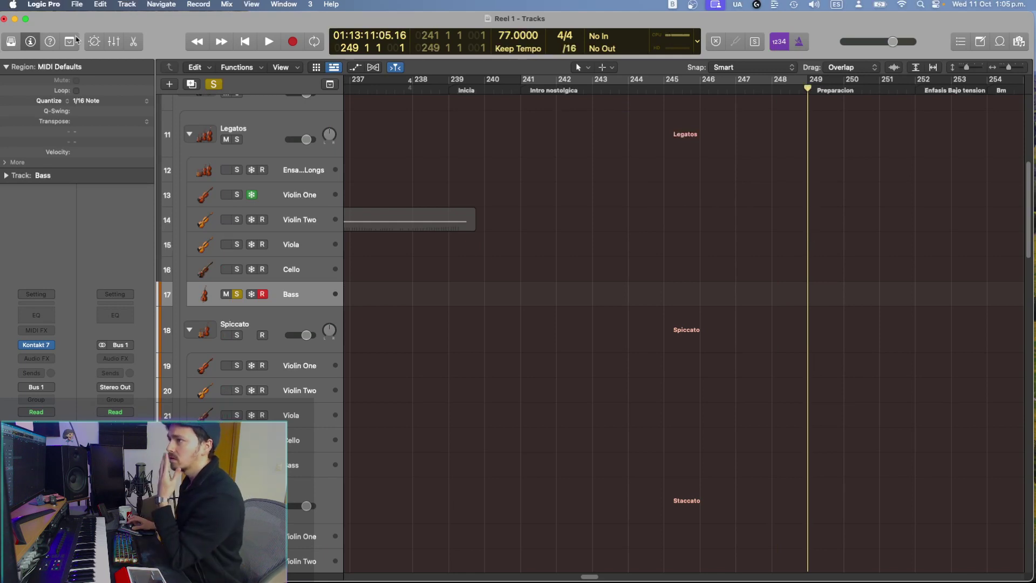
Step: Check the audio device settings, including the output device, input device and I/O buffer size, then close the preferences
{"action": "left_click", "coordinate": [77, 4]}
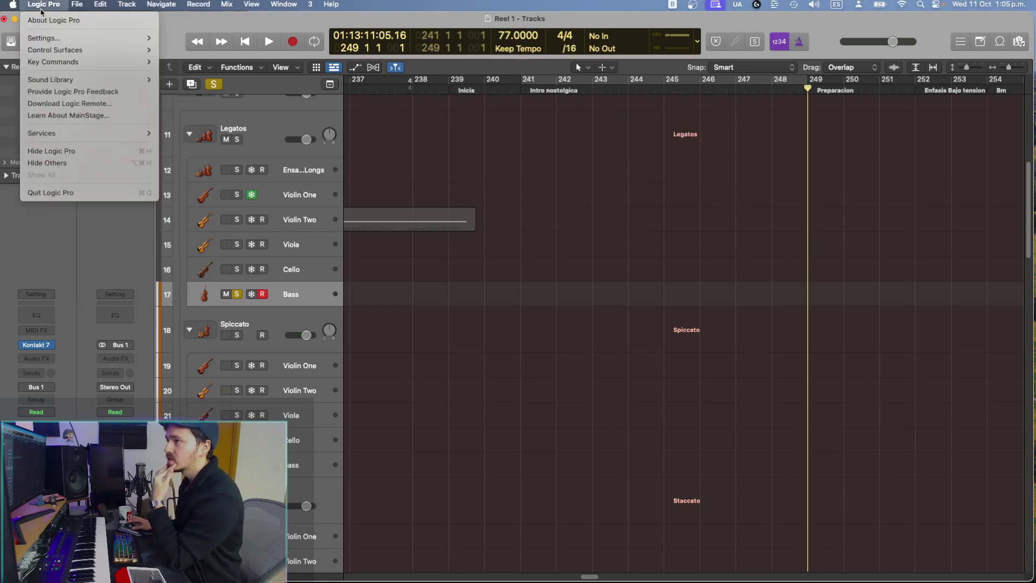
{"action": "mouse_move", "coordinate": [43, 40]}
{"action": "left_click", "coordinate": [173, 53]}
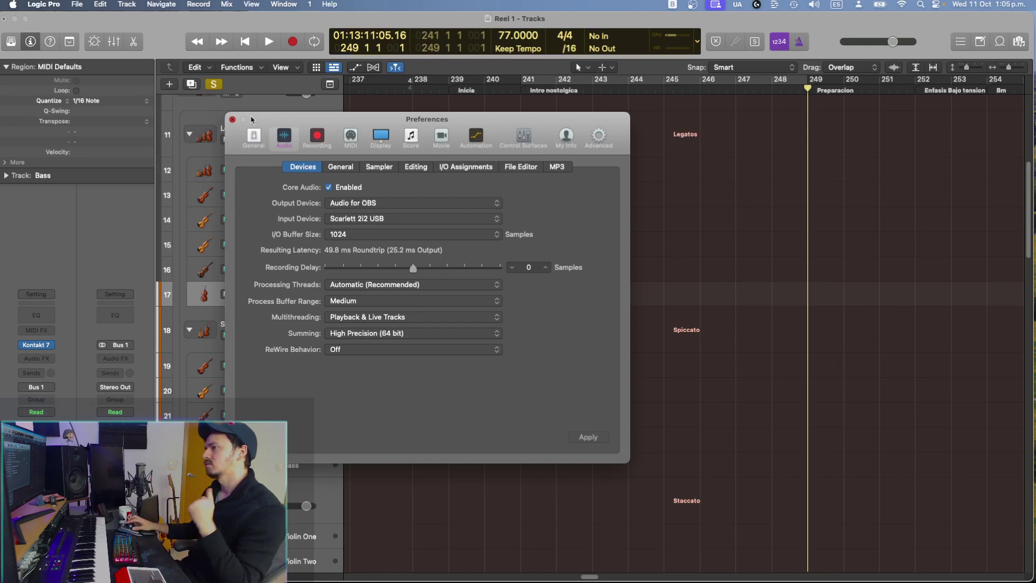
{"action": "left_click", "coordinate": [232, 119]}
Step: Open the Clarinete region for note editing, move the playhead to bar 244 and shorten the note starting there to three beats
{"action": "scroll", "coordinate": [750, 380], "scroll_direction": "down", "scroll_amount": 20}
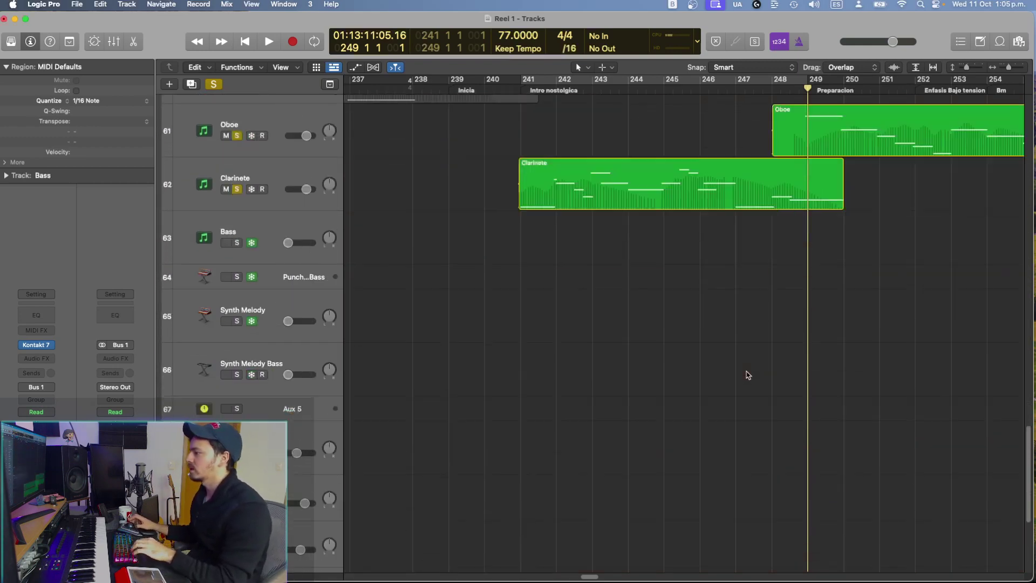
{"action": "scroll", "coordinate": [748, 375], "scroll_direction": "up", "scroll_amount": 3}
{"action": "left_click", "coordinate": [702, 297]}
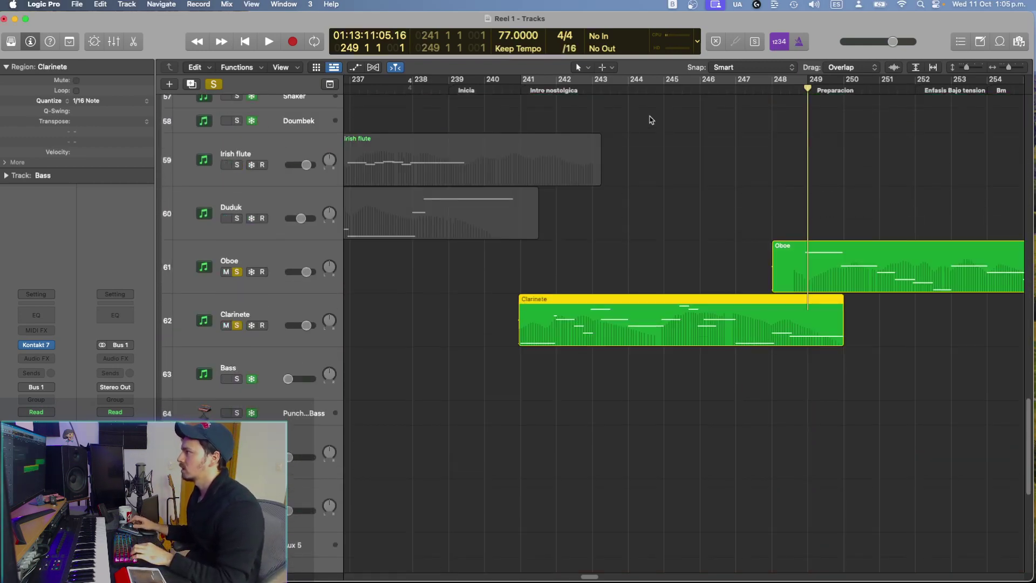
{"action": "key", "text": "p"}
{"action": "left_click", "coordinate": [630, 86]}
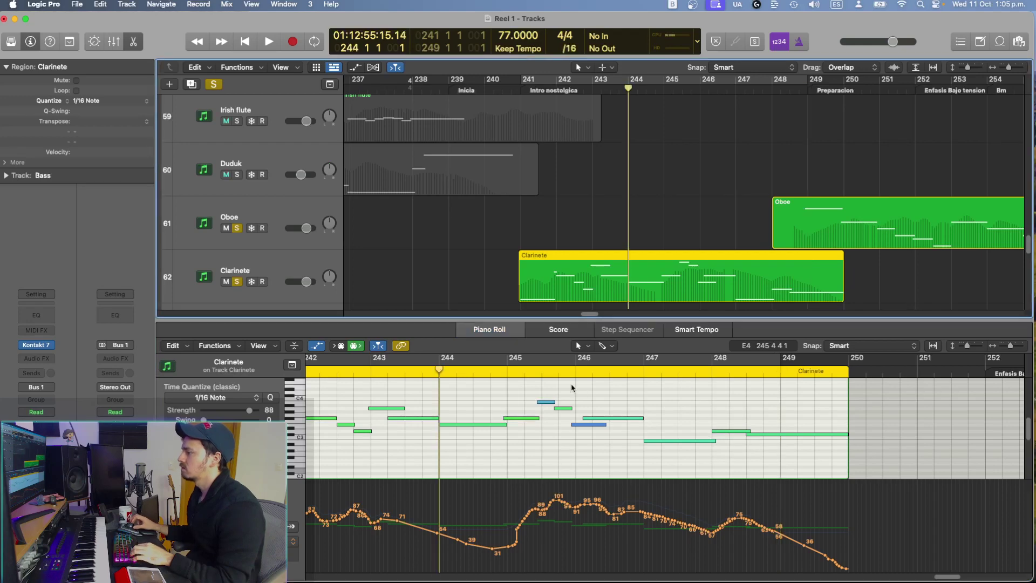
{"action": "left_click_drag", "start_coordinate": [507, 430], "coordinate": [499, 400]}
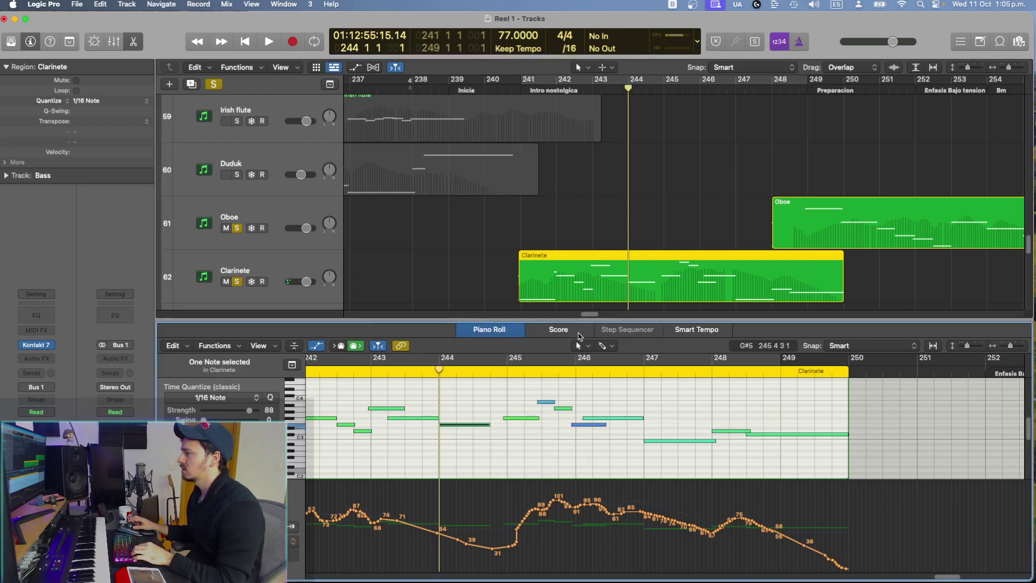
Step: View the clarinet part as a score and as piano roll notes, then hide the editor
{"action": "left_click", "coordinate": [569, 331]}
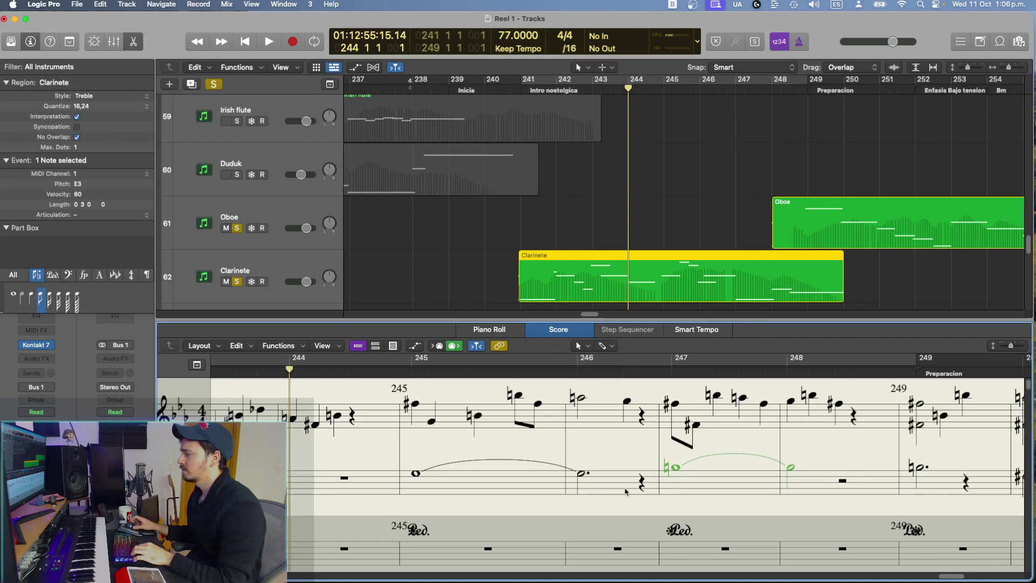
{"action": "key", "text": "p"}
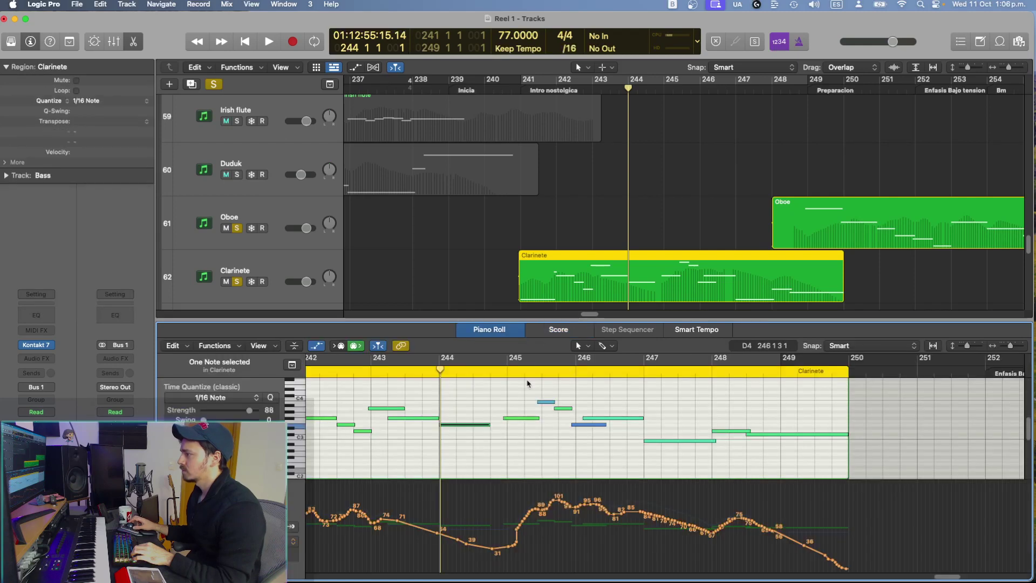
{"action": "left_click", "coordinate": [551, 443]}
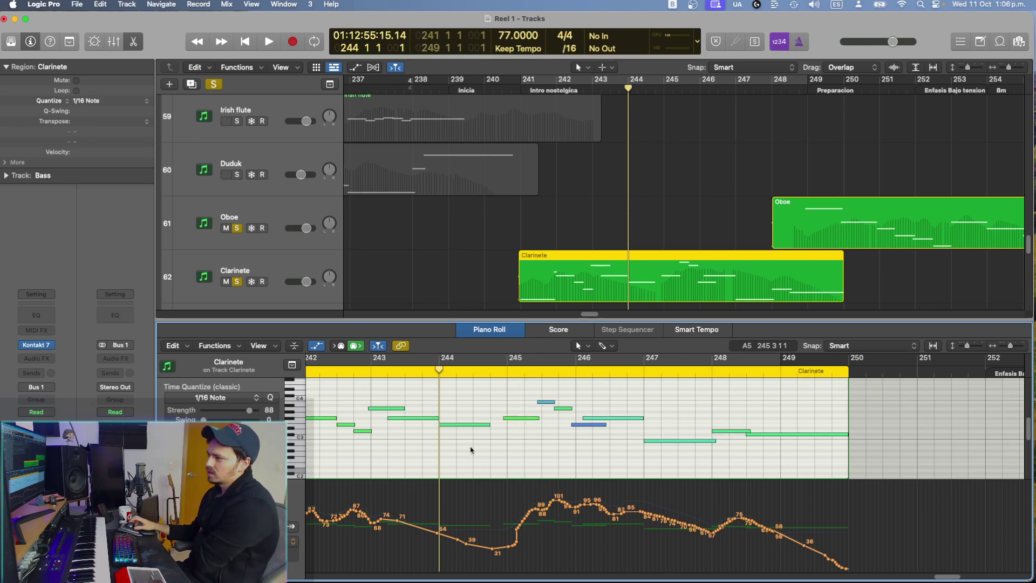
{"action": "key", "text": "n"}
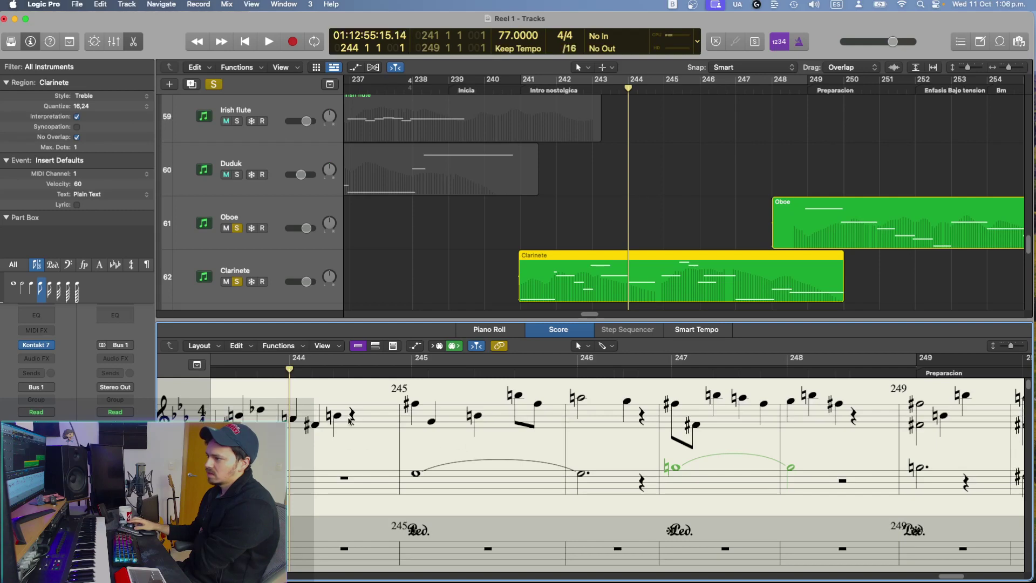
{"action": "left_click", "coordinate": [133, 42]}
{"action": "left_click", "coordinate": [723, 201]}
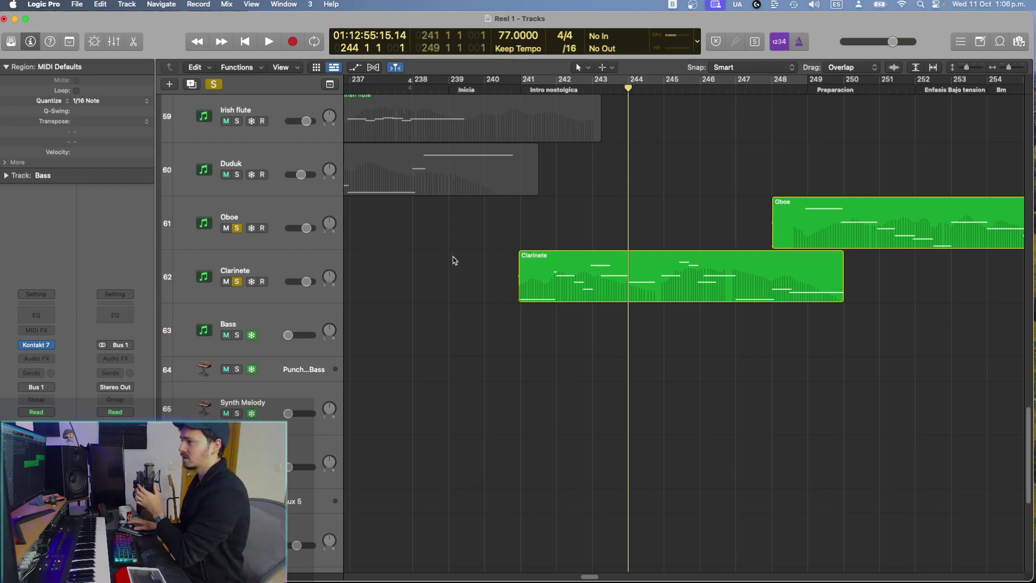
Step: Look through the track list from the Clarinete region up to the strings and select the Spiccato Bass track to audition it
{"action": "left_click", "coordinate": [582, 275]}
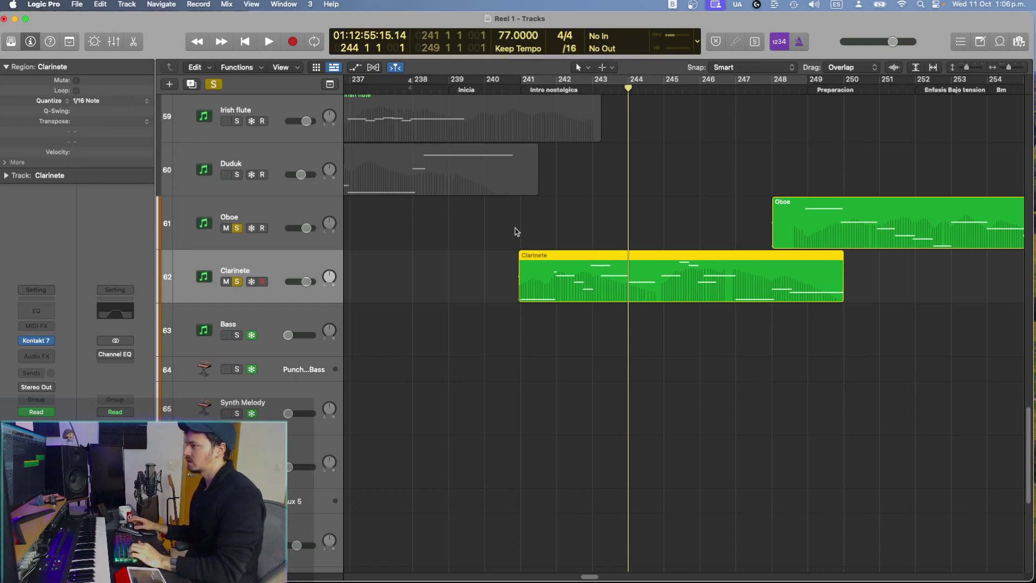
{"action": "scroll", "coordinate": [515, 232], "scroll_direction": "up", "scroll_amount": 10}
{"action": "scroll", "coordinate": [515, 232], "scroll_direction": "up", "scroll_amount": 15}
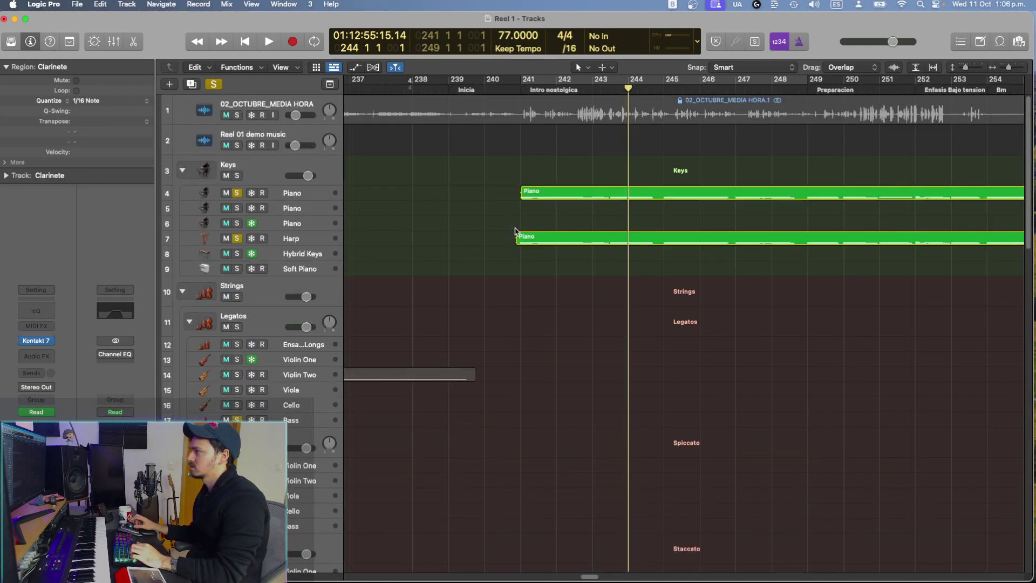
{"action": "scroll", "coordinate": [516, 232], "scroll_direction": "up", "scroll_amount": 3}
{"action": "scroll", "coordinate": [516, 232], "scroll_direction": "down", "scroll_amount": 10}
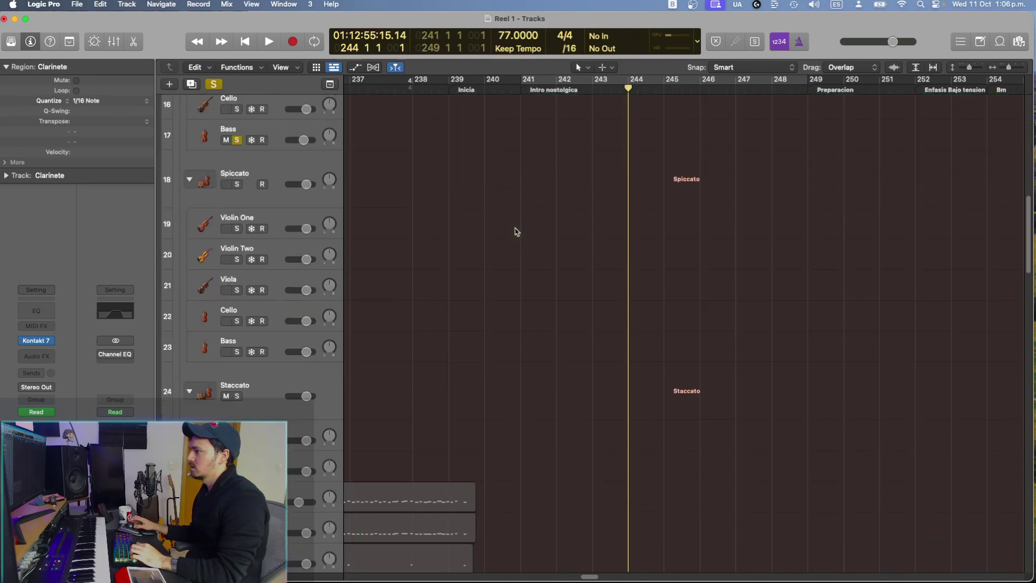
{"action": "scroll", "coordinate": [516, 232], "scroll_direction": "up", "scroll_amount": 7}
{"action": "scroll", "coordinate": [407, 282], "scroll_direction": "up", "scroll_amount": 3}
{"action": "scroll", "coordinate": [407, 282], "scroll_direction": "down", "scroll_amount": 12}
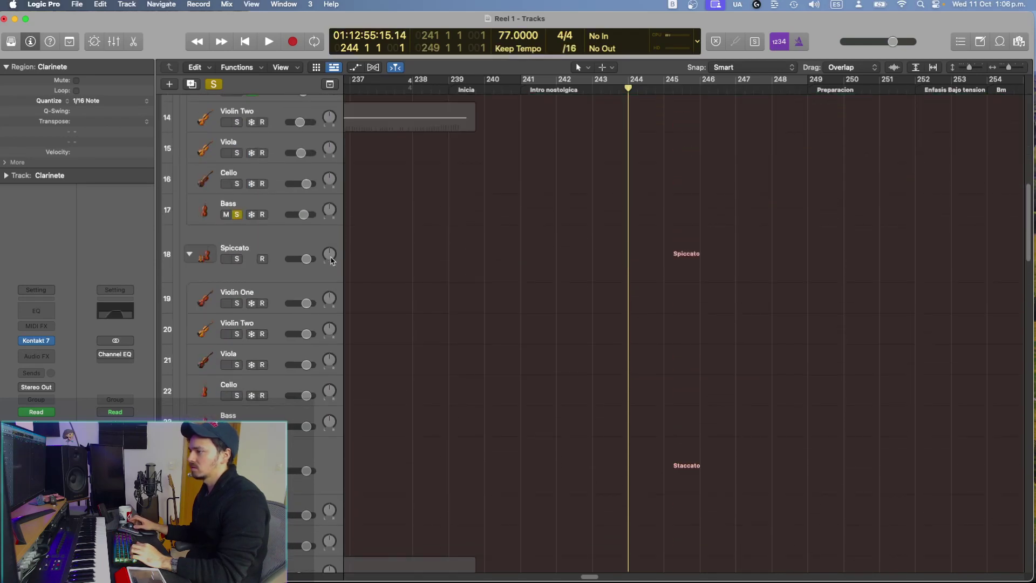
{"action": "left_click", "coordinate": [285, 416]}
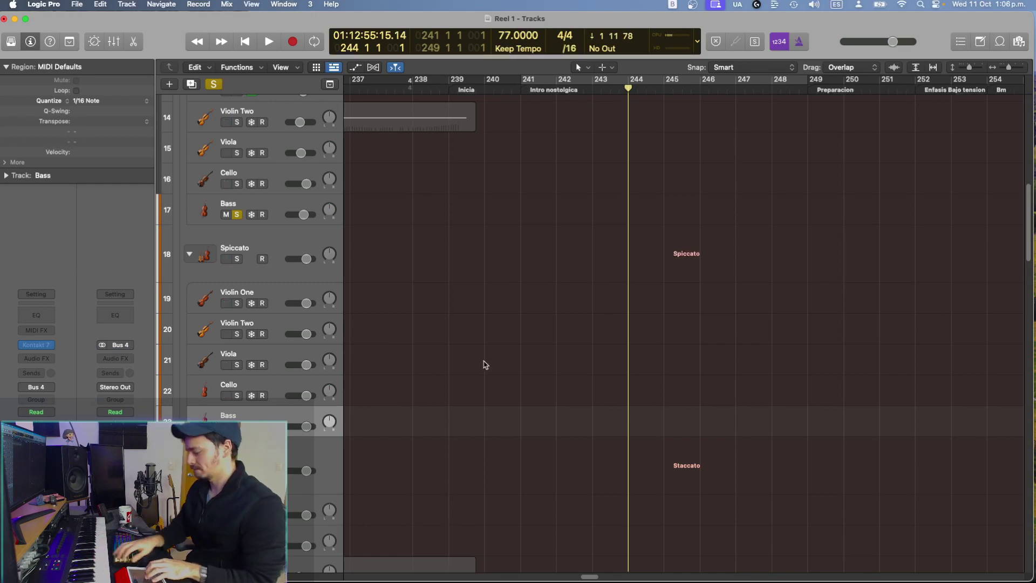
Step: Show and hide the event list, then select the Bass track in the Legatos group
{"action": "key", "text": "e"}
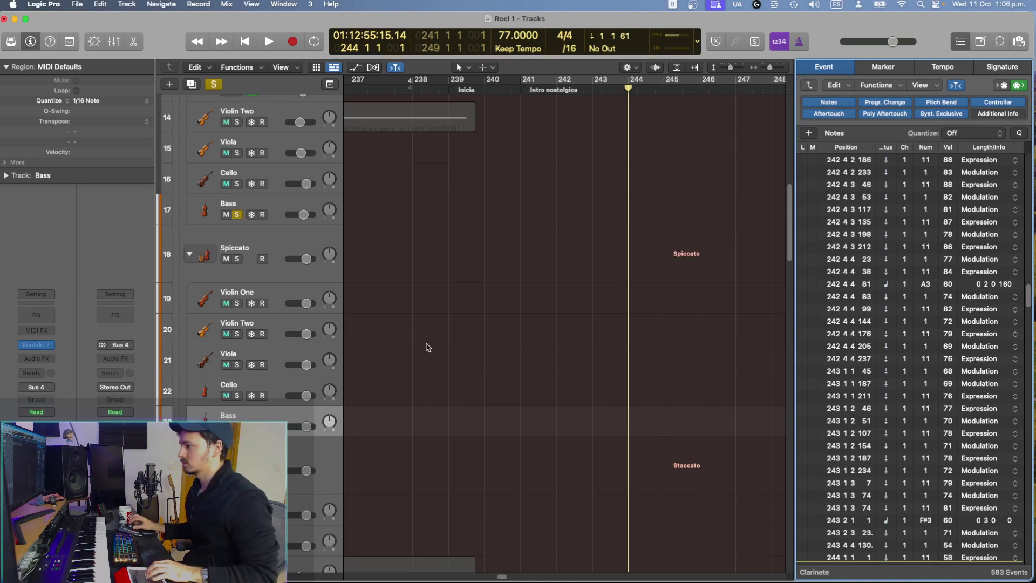
{"action": "key", "text": "e"}
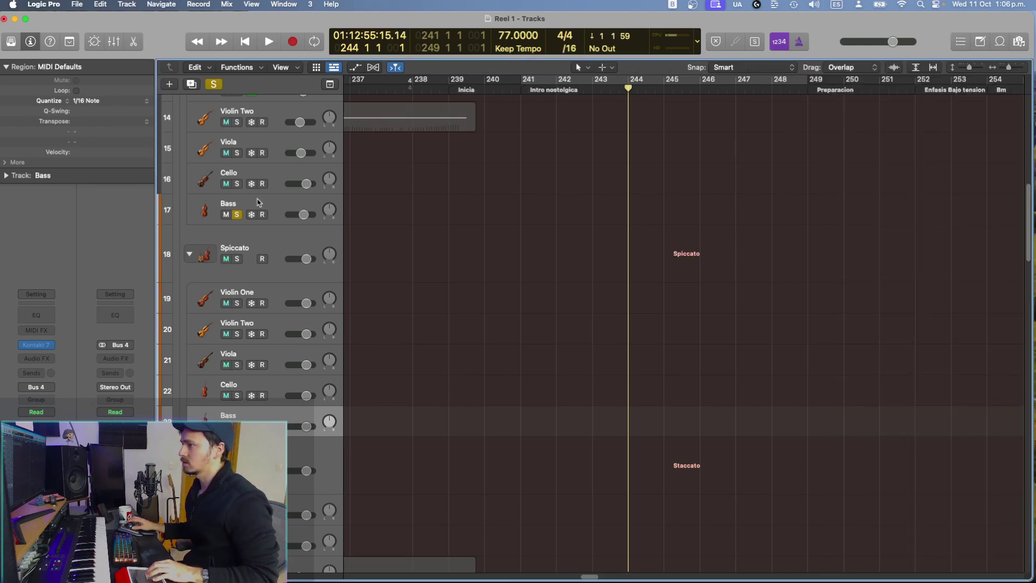
{"action": "left_click", "coordinate": [258, 202]}
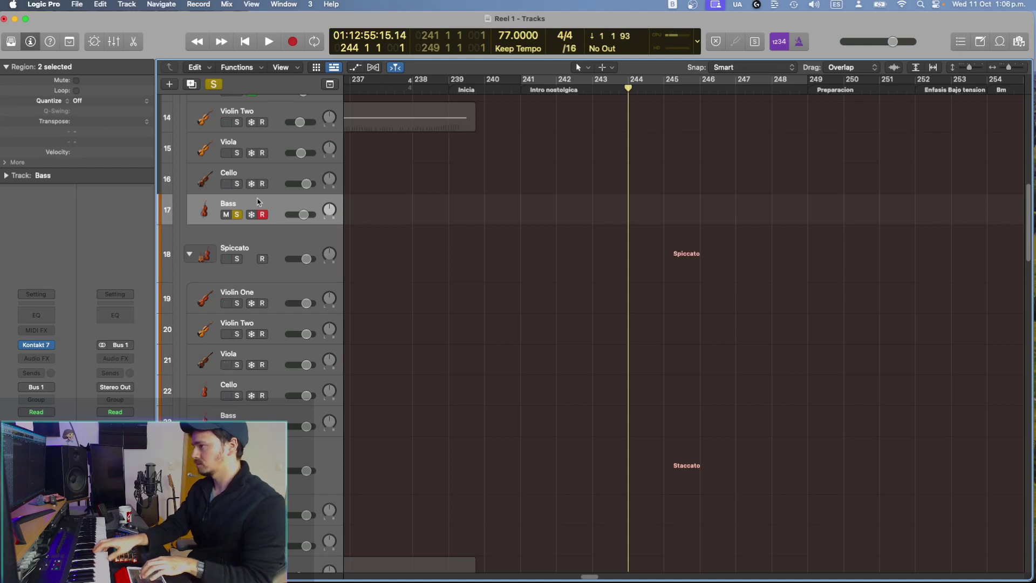
{"action": "scroll", "coordinate": [584, 366], "scroll_direction": "up", "scroll_amount": 1}
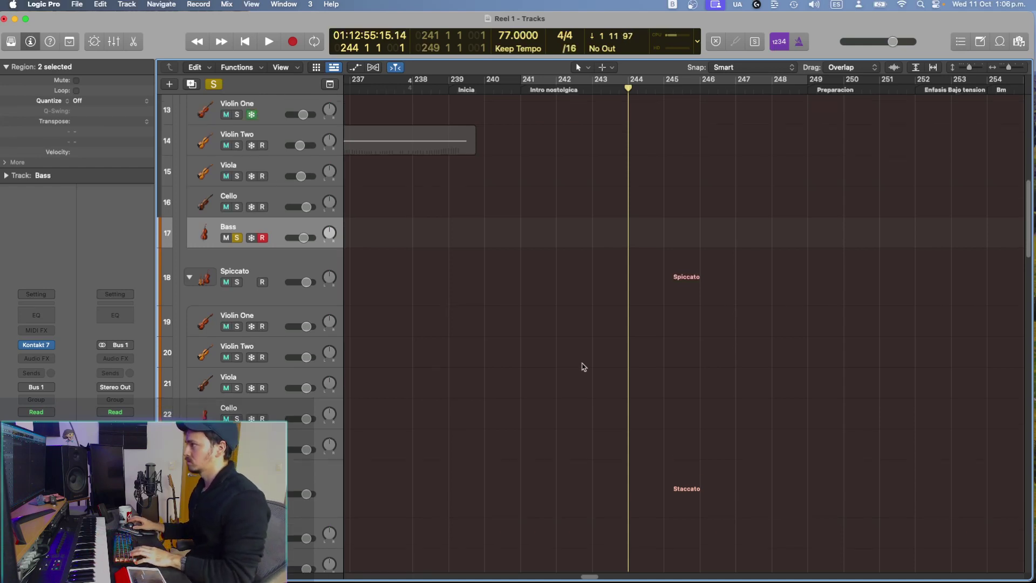
Step: Play the soloed tracks briefly from bar 244, stop, and return to the Legatos tracks
{"action": "scroll", "coordinate": [584, 367], "scroll_direction": "up", "scroll_amount": 10}
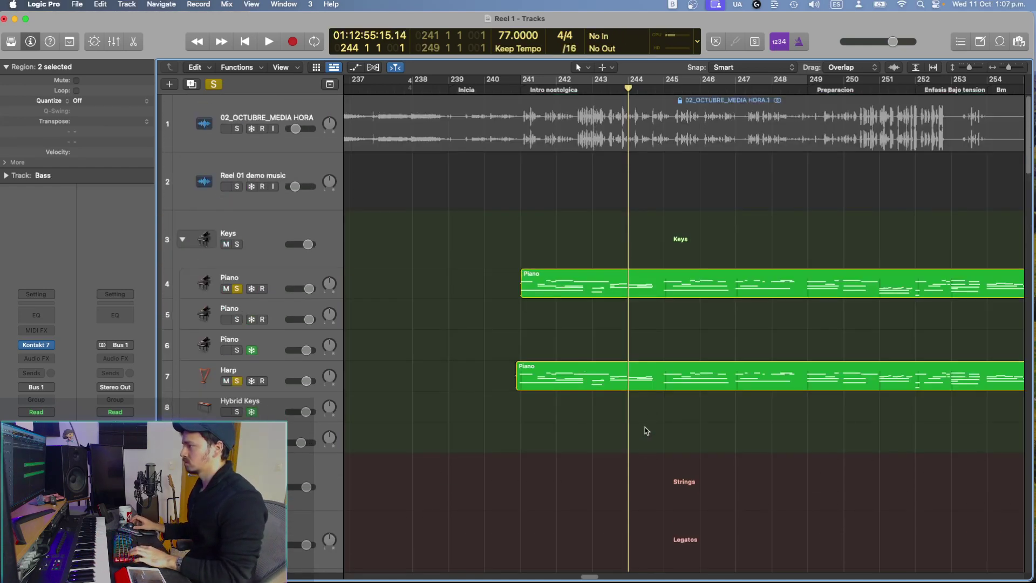
{"action": "key", "text": "space"}
{"action": "left_click", "coordinate": [564, 248]}
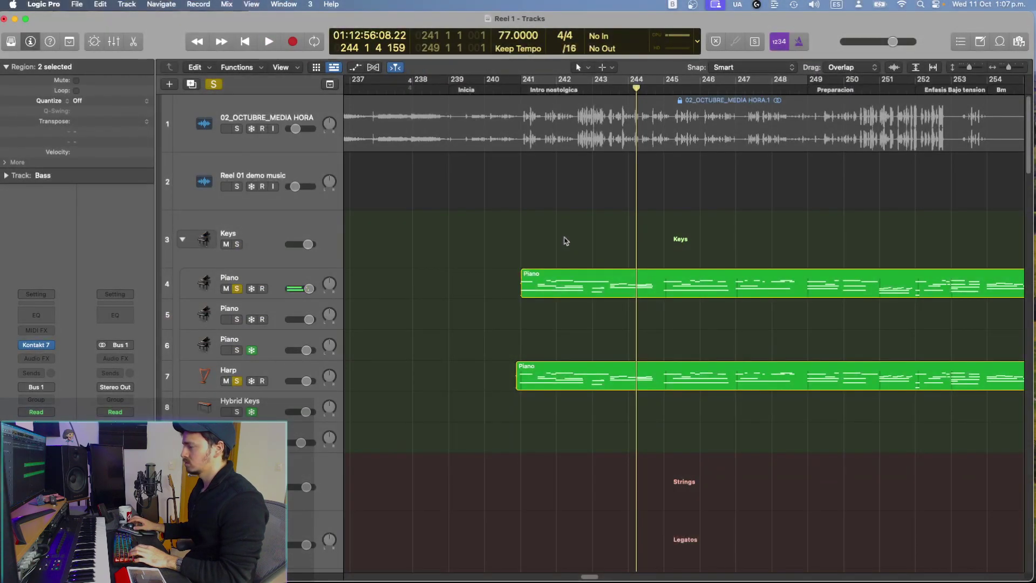
{"action": "scroll", "coordinate": [564, 216], "scroll_direction": "down", "scroll_amount": 5}
{"action": "scroll", "coordinate": [564, 201], "scroll_direction": "up", "scroll_amount": 1}
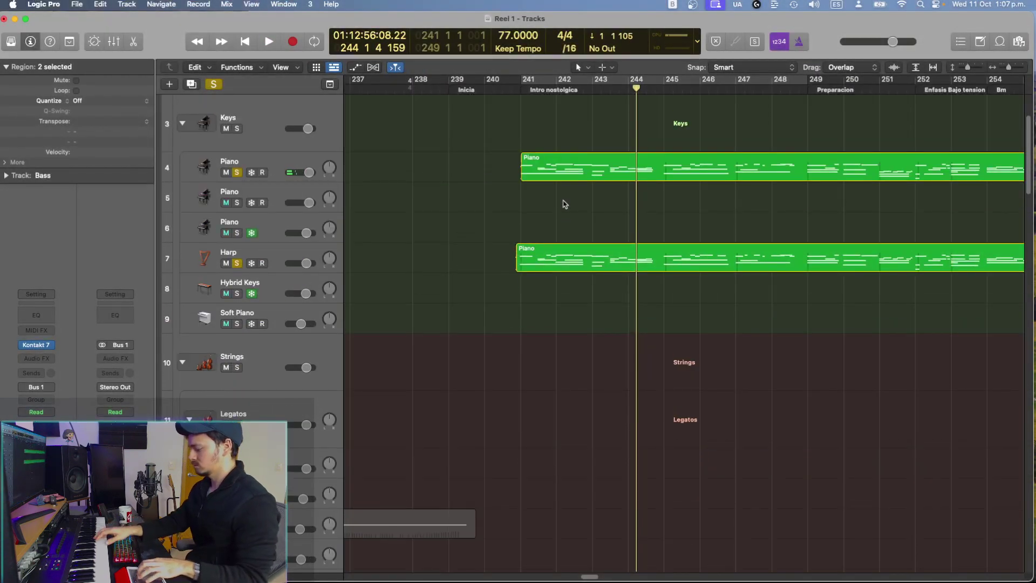
{"action": "scroll", "coordinate": [558, 309], "scroll_direction": "down", "scroll_amount": 5}
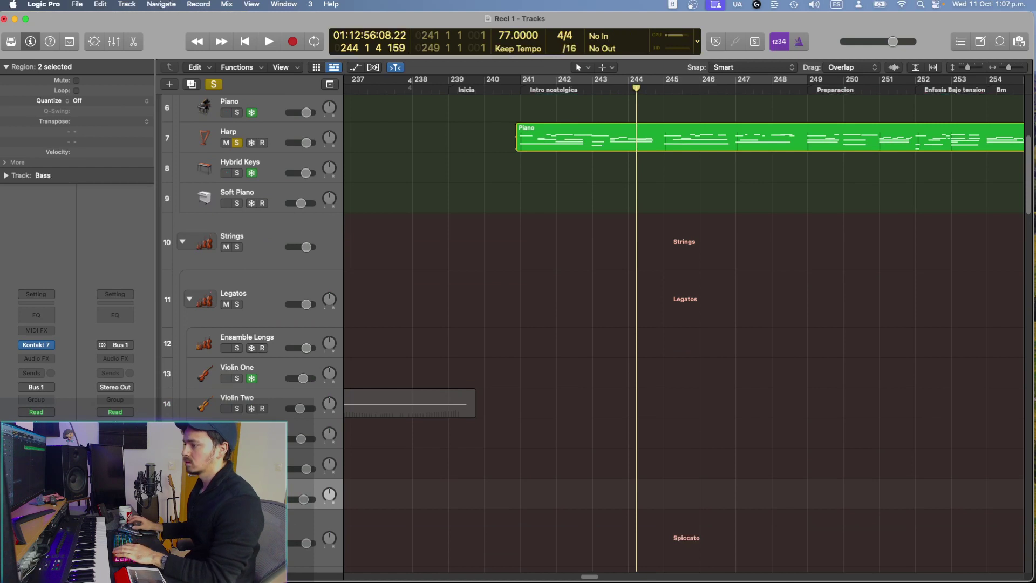
Step: Inspect the Legatos Bass track's Kontakt instrument with the CineStrings Core 05 Basses patch, then close its window and return to the intro section
{"action": "key", "text": "super+Left"}
{"action": "key", "text": "super+Left"}
{"action": "key", "text": "super+Left"}
{"action": "key", "text": "super+Left"}
{"action": "key", "text": "super+Left"}
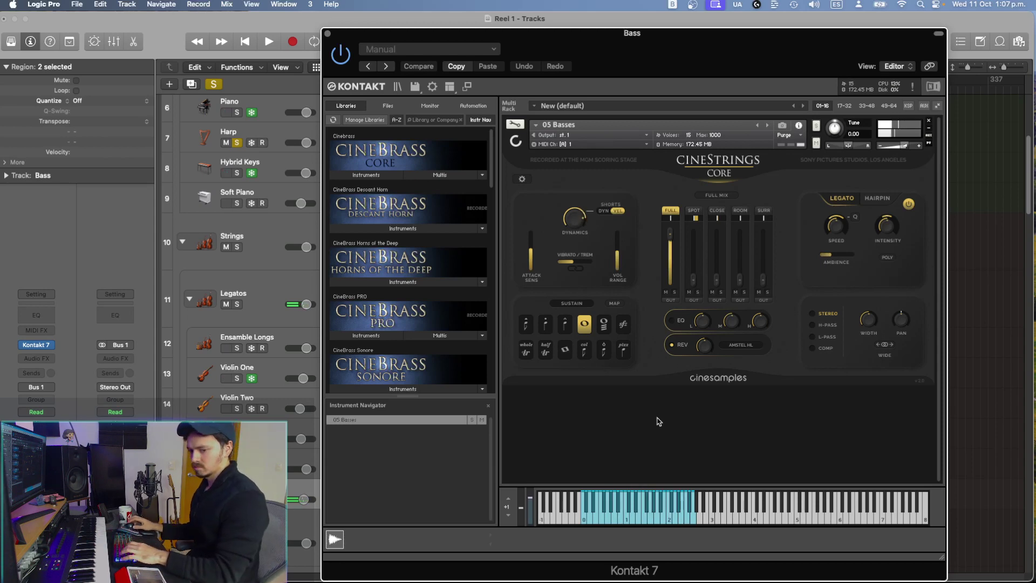
{"action": "key", "text": "super+w"}
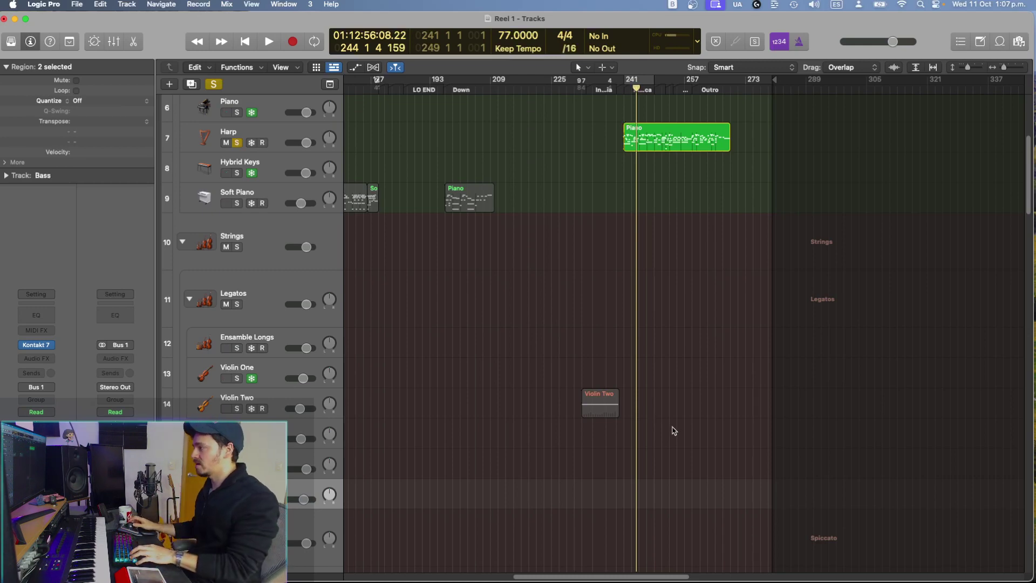
{"action": "key", "text": "super+Right"}
{"action": "key", "text": "super+Right"}
{"action": "left_click", "coordinate": [673, 428], "text": "ctrl+alt"}
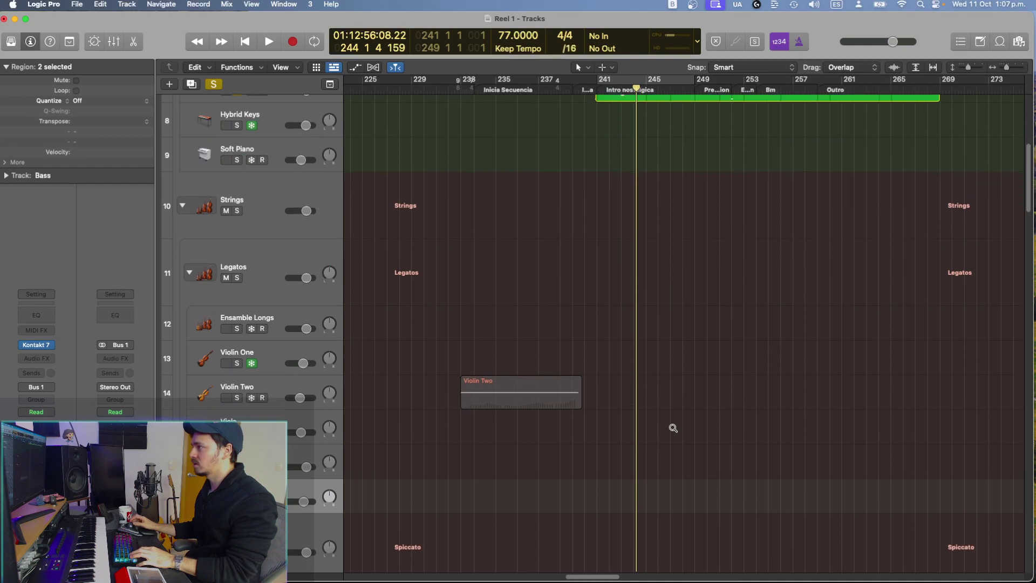
{"action": "scroll", "coordinate": [674, 430], "scroll_direction": "down", "scroll_amount": 5}
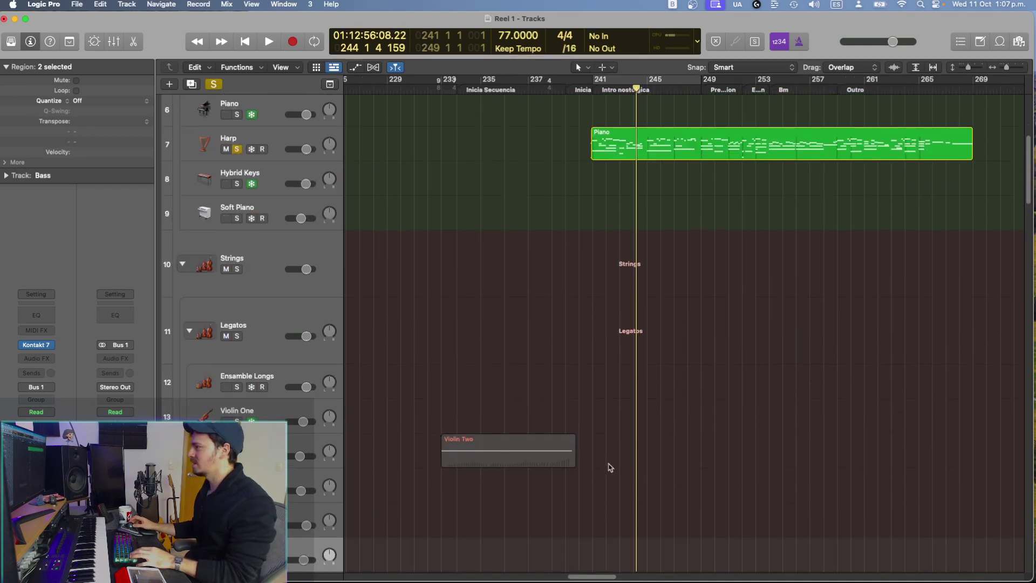
Step: Try to record the Legatos Bass part starting from bar 248
{"action": "key", "text": "comma"}
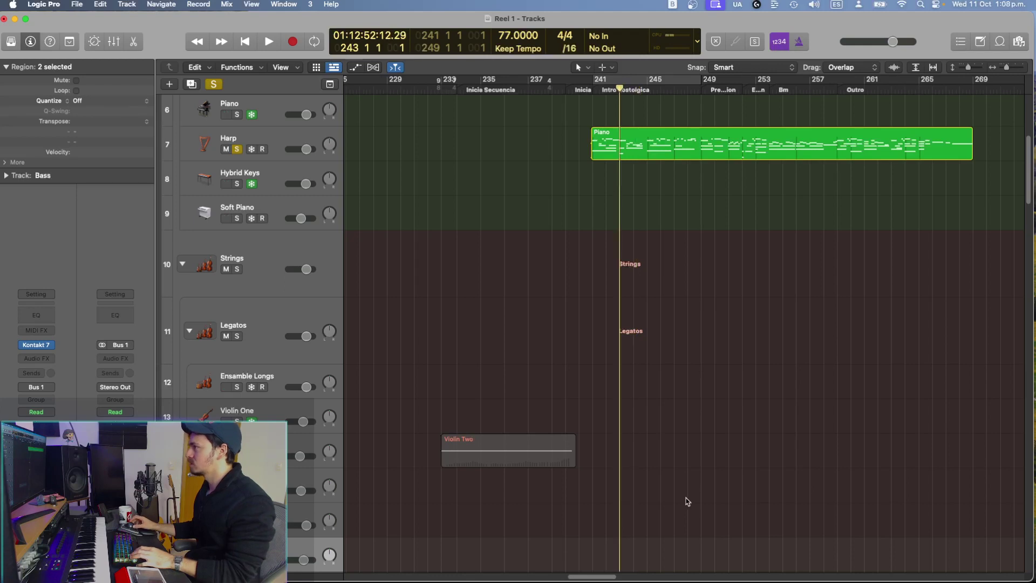
{"action": "left_click", "coordinate": [710, 512], "text": "shift"}
{"action": "key", "text": "super+Right"}
{"action": "key", "text": "super+Right"}
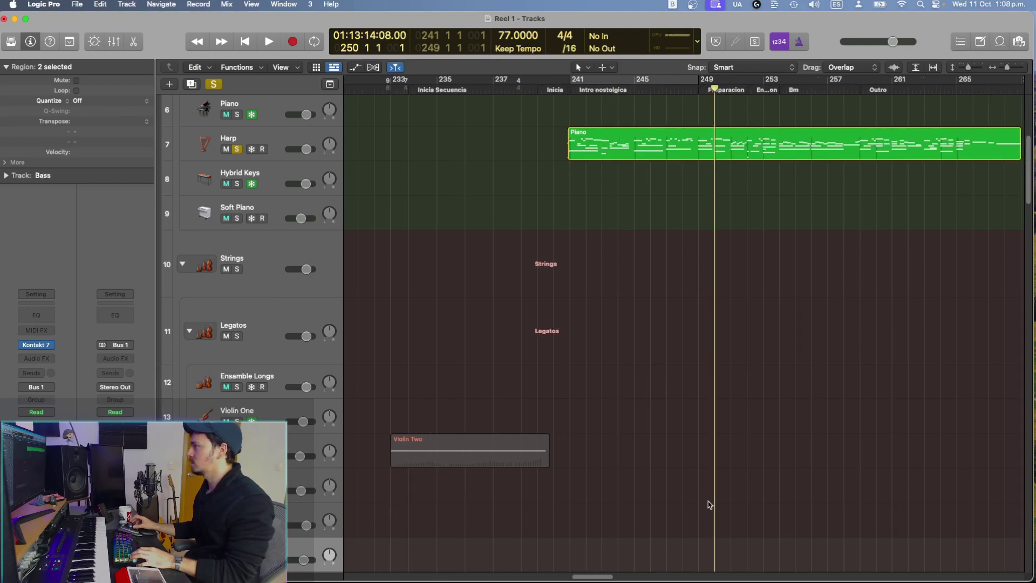
{"action": "left_click", "coordinate": [695, 505], "text": "shift"}
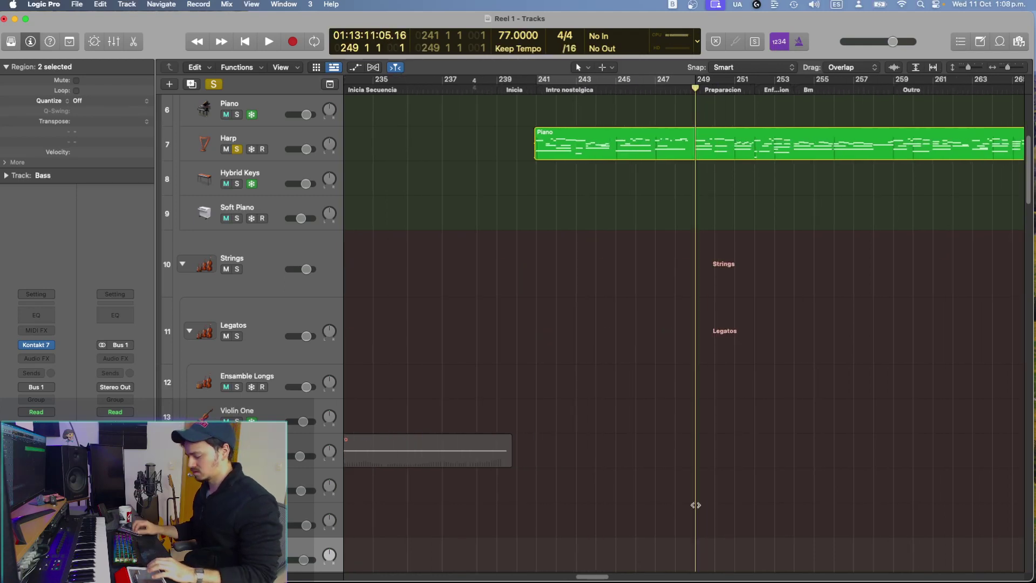
{"action": "key", "text": "comma"}
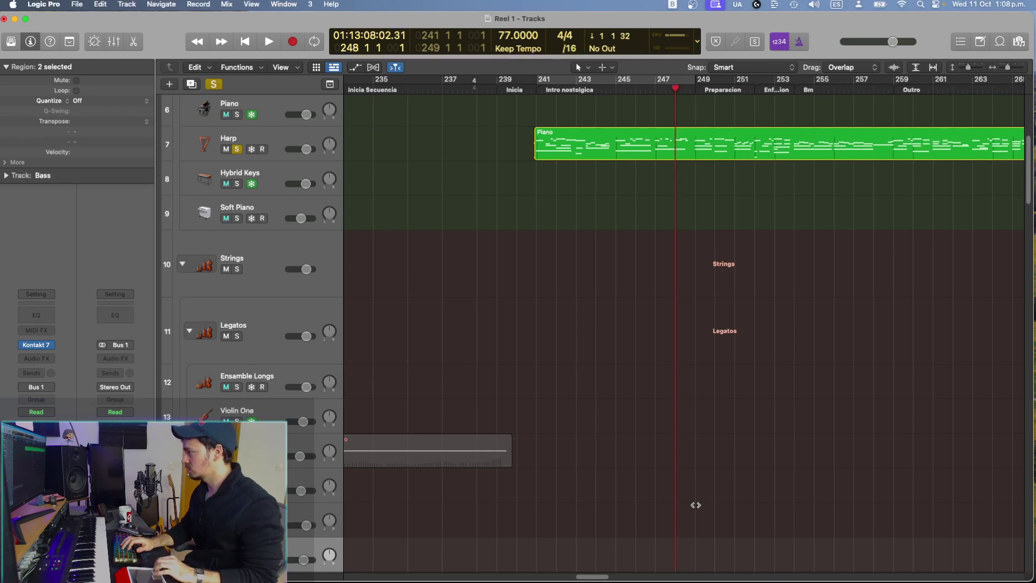
{"action": "key", "text": "Return"}
{"action": "key", "text": "r"}
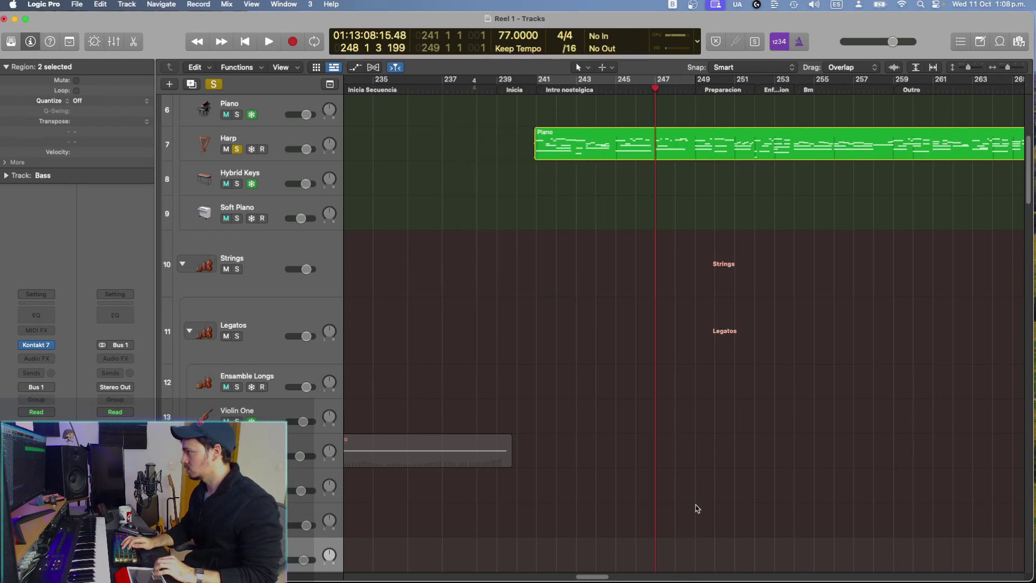
{"action": "key", "text": "Return"}
{"action": "key", "text": "r"}
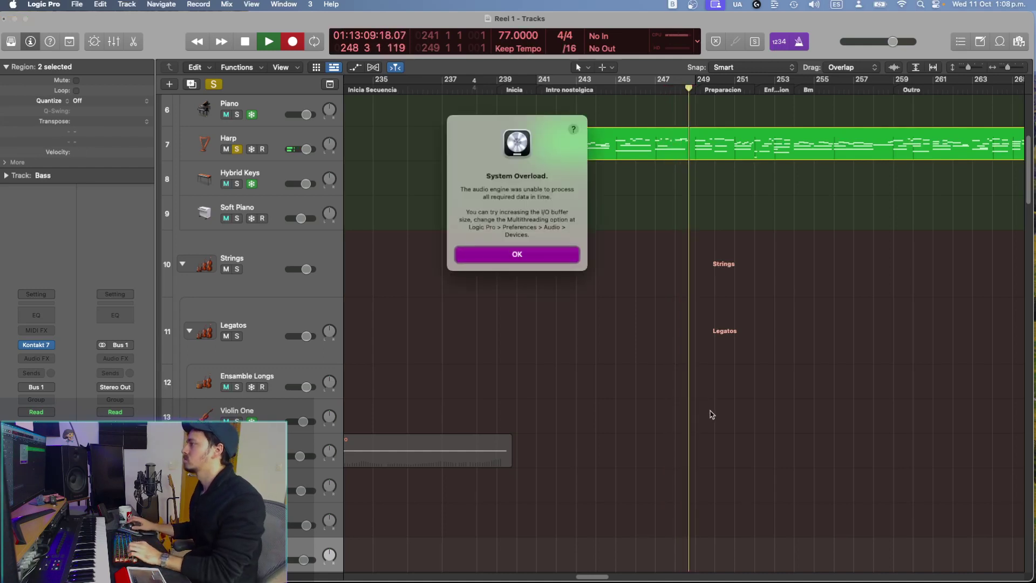
{"action": "key", "text": "Return"}
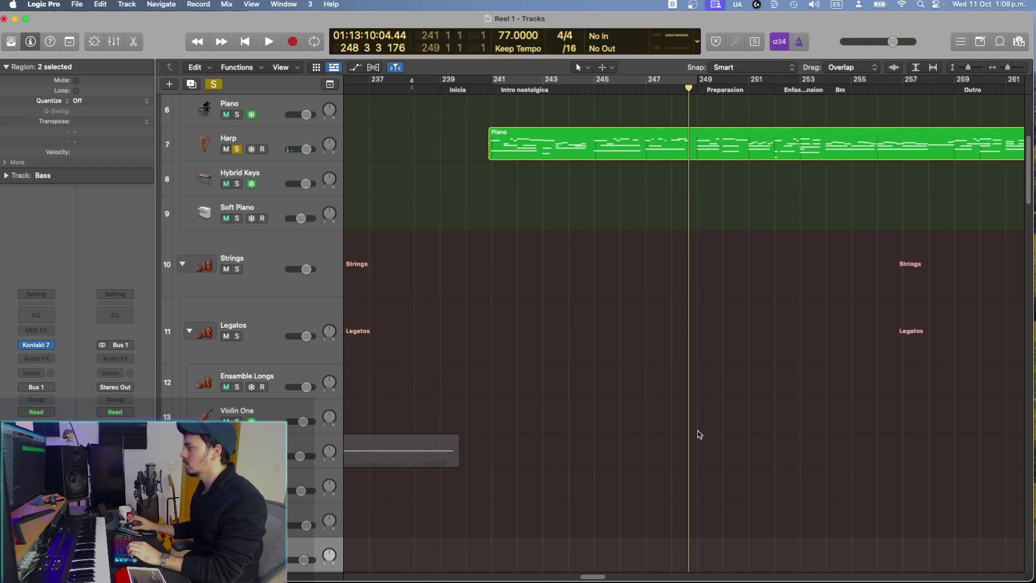
Step: Try the Legatos Bass take again from bar 249 and stop the transport
{"action": "left_click", "coordinate": [727, 437], "text": "shift"}
{"action": "key", "text": "r"}
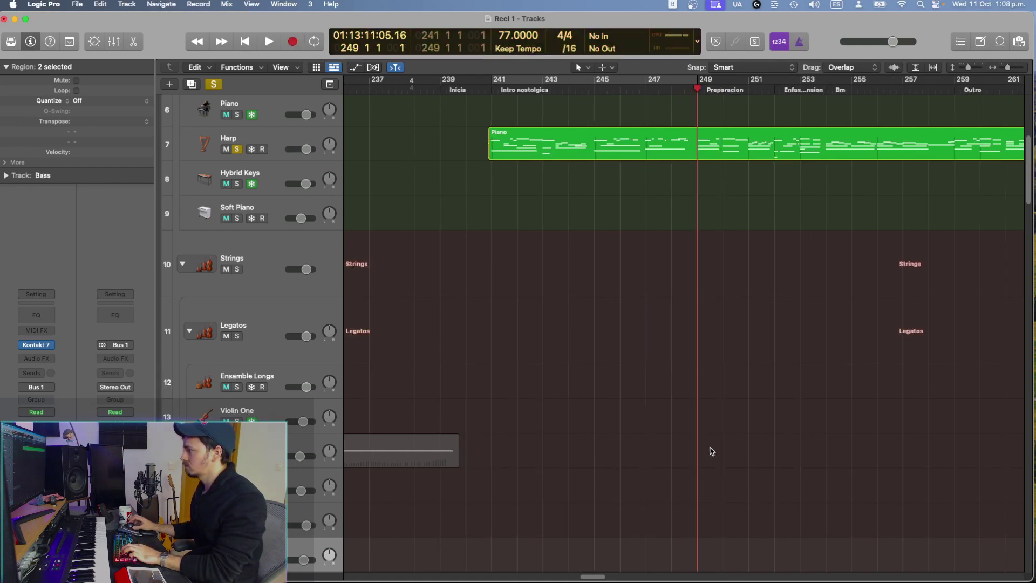
{"action": "key", "text": "Return"}
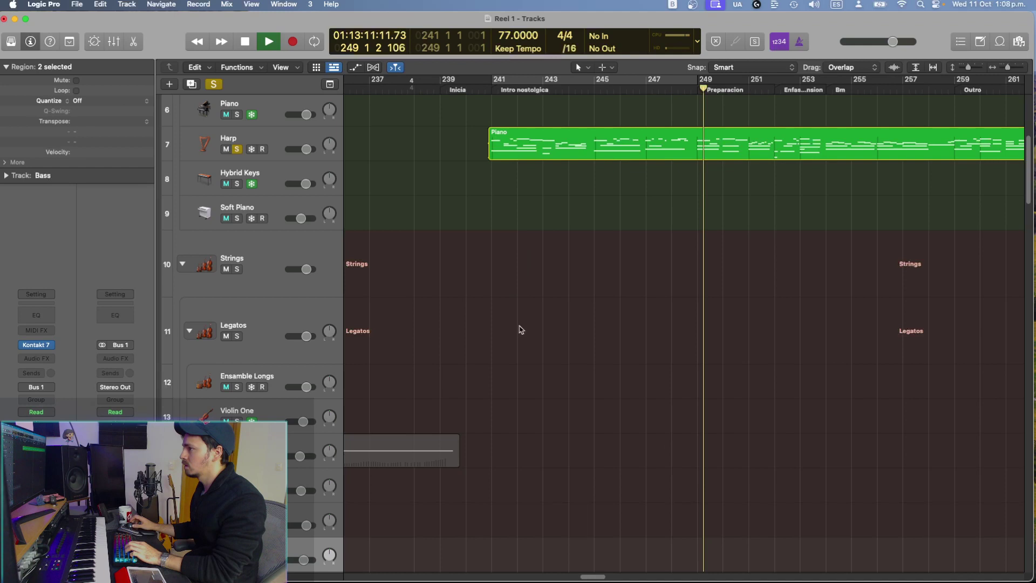
{"action": "key", "text": "space"}
Step: Freeze the Harp track and start playback to render the freeze, checking the other soloed tracks beforehand
{"action": "left_click", "coordinate": [253, 150]}
{"action": "key", "text": "super+Left"}
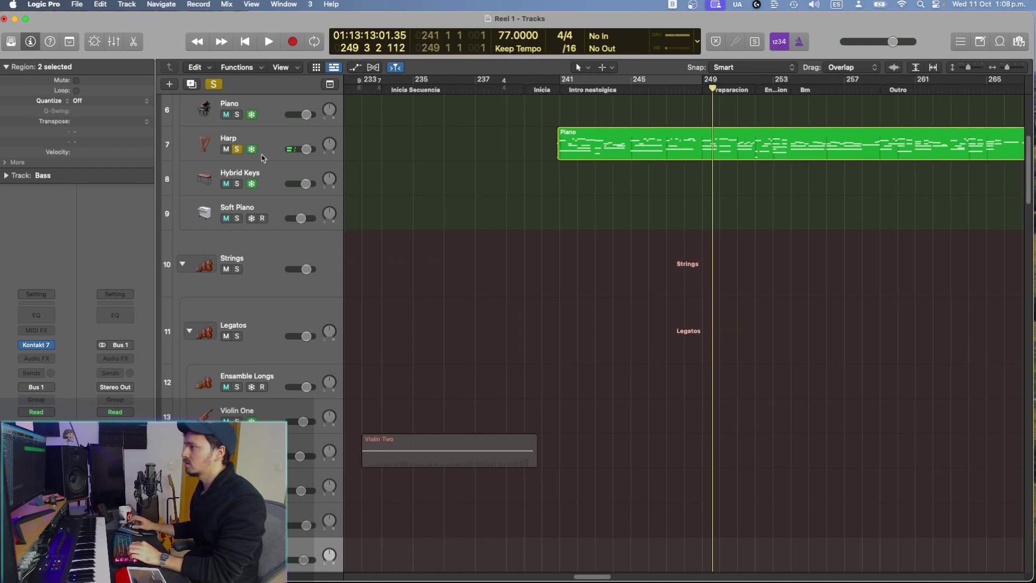
{"action": "scroll", "coordinate": [262, 156], "scroll_direction": "up", "scroll_amount": 5}
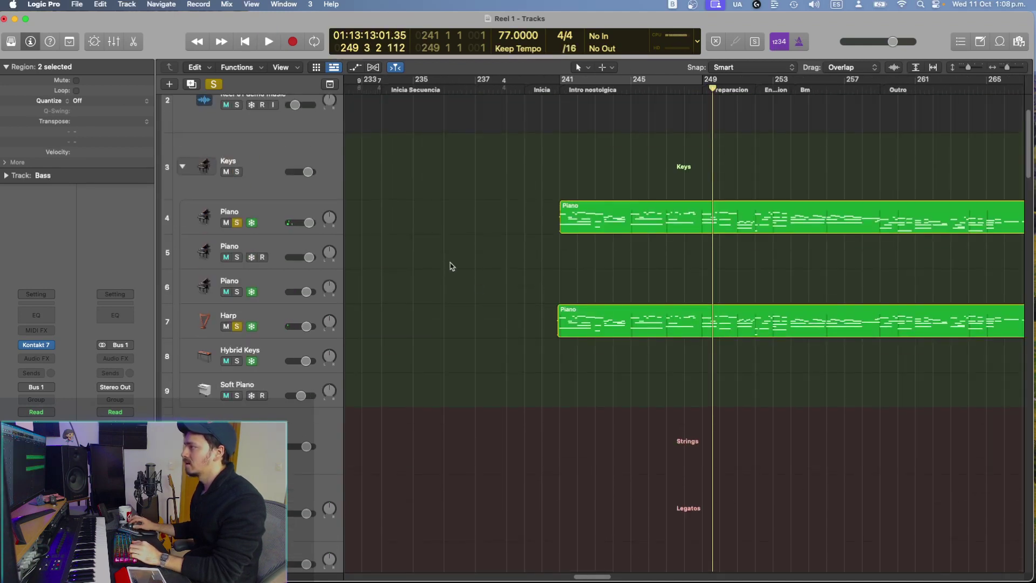
{"action": "key", "text": "super+Left"}
{"action": "scroll", "coordinate": [479, 287], "scroll_direction": "down", "scroll_amount": 15}
{"action": "scroll", "coordinate": [479, 287], "scroll_direction": "down", "scroll_amount": 15}
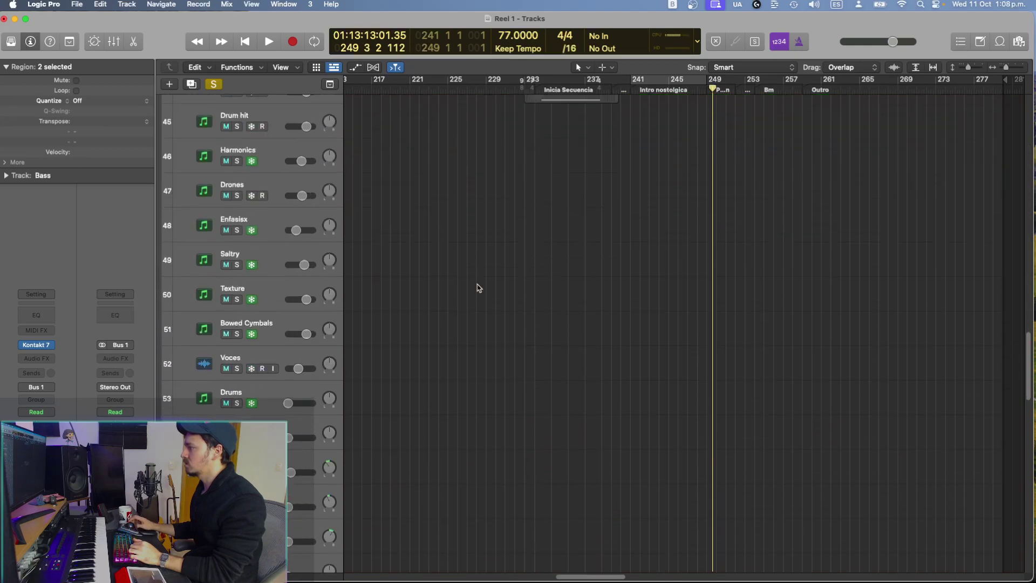
{"action": "key", "text": "super+Up"}
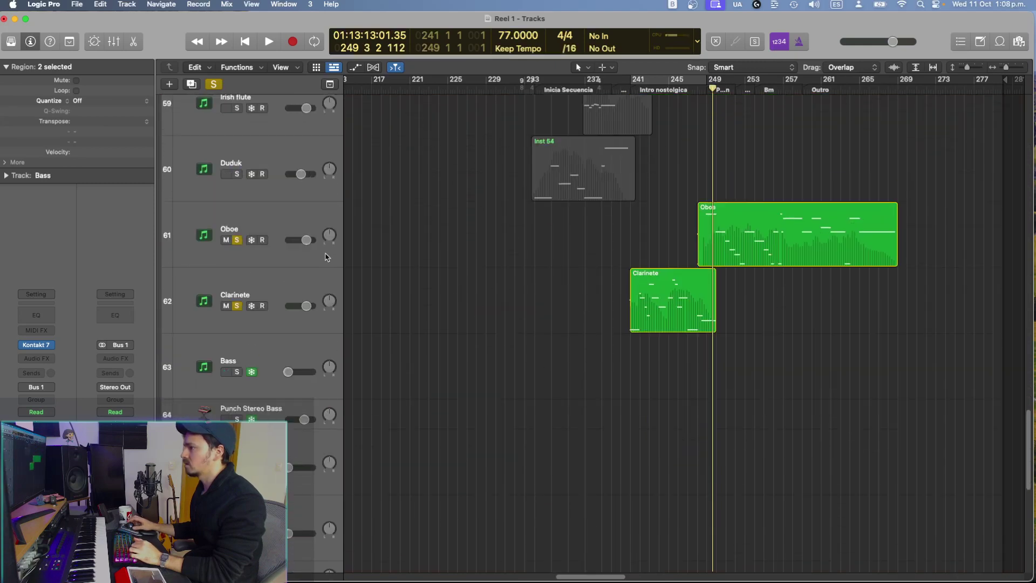
{"action": "key", "text": "super+Up"}
{"action": "scroll", "coordinate": [397, 259], "scroll_direction": "up", "scroll_amount": 20}
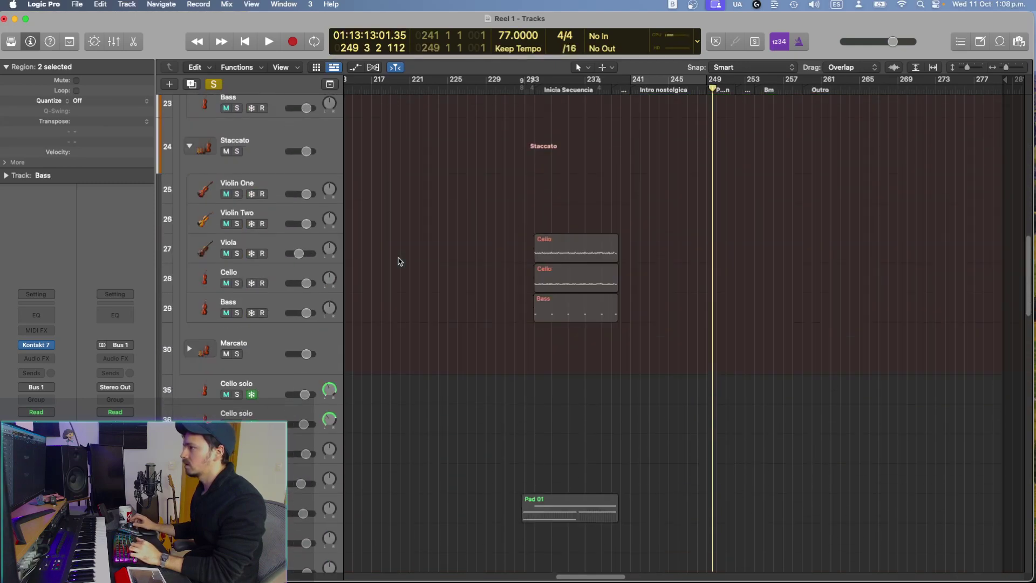
{"action": "key", "text": "super+Left"}
{"action": "key", "text": "super+Left"}
{"action": "key", "text": "super+Left"}
{"action": "key", "text": "space"}
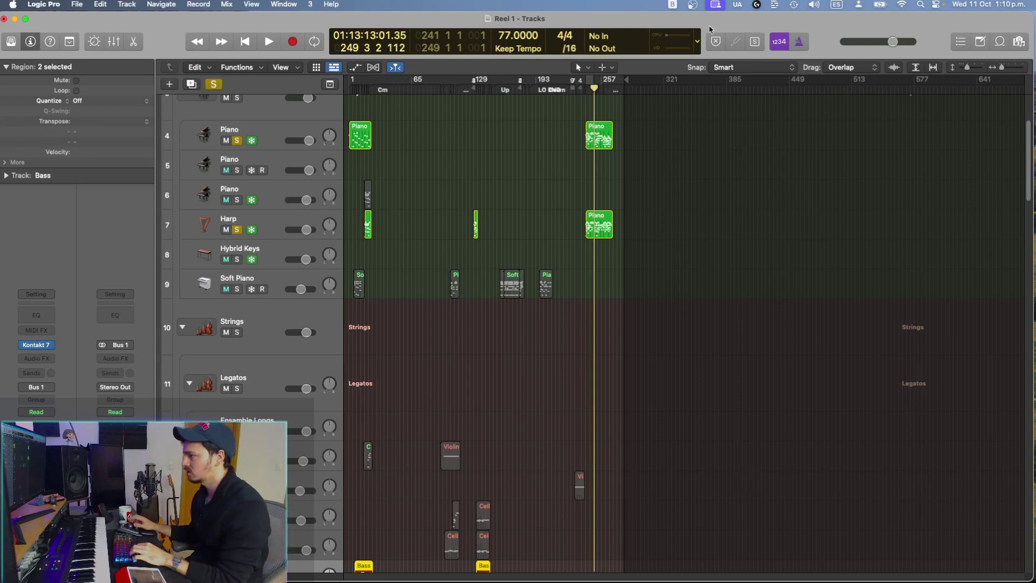
Step: Deselect the regions and look over the keys and Legatos tracks around the nostalgic intro
{"action": "left_click", "coordinate": [575, 367]}
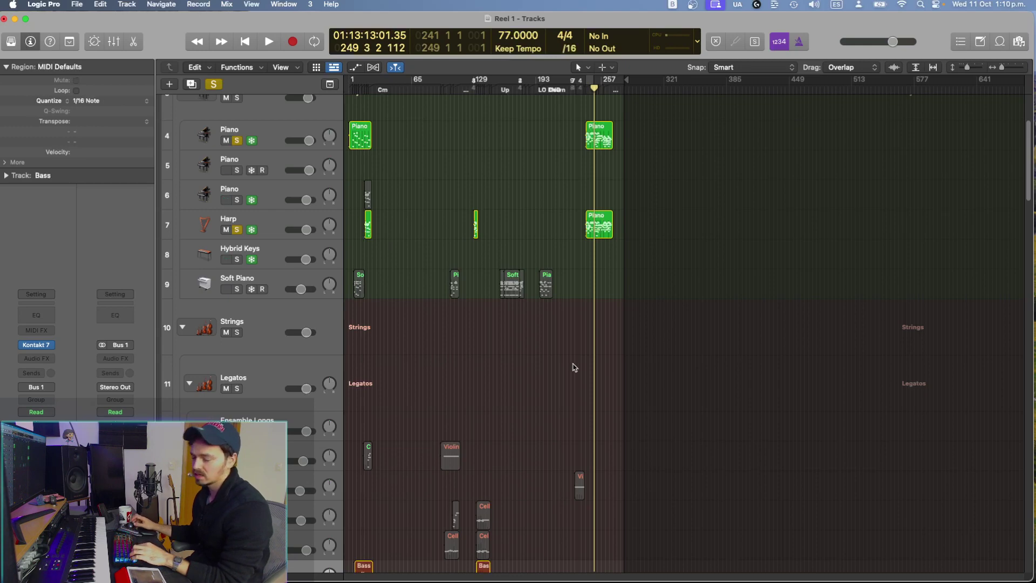
{"action": "key", "text": "super+Right"}
{"action": "key", "text": "super+Right"}
{"action": "key", "text": "super+Right"}
{"action": "key", "text": "super+Right"}
{"action": "key", "text": "super+Right"}
{"action": "scroll", "coordinate": [591, 344], "scroll_direction": "up", "scroll_amount": 3}
{"action": "scroll", "coordinate": [591, 344], "scroll_direction": "down", "scroll_amount": 5}
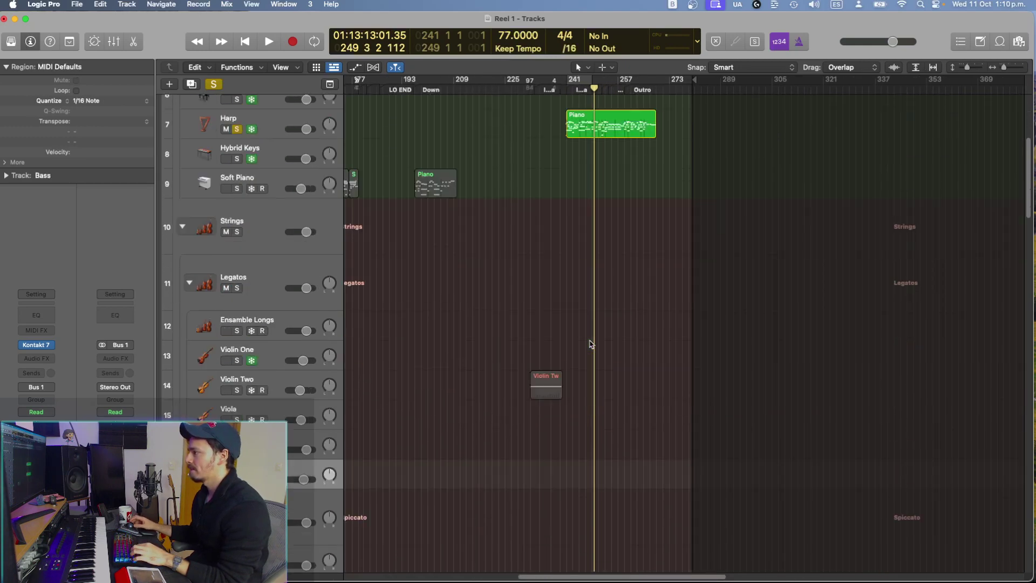
{"action": "scroll", "coordinate": [591, 345], "scroll_direction": "down", "scroll_amount": 5}
{"action": "scroll", "coordinate": [591, 343], "scroll_direction": "up", "scroll_amount": 4}
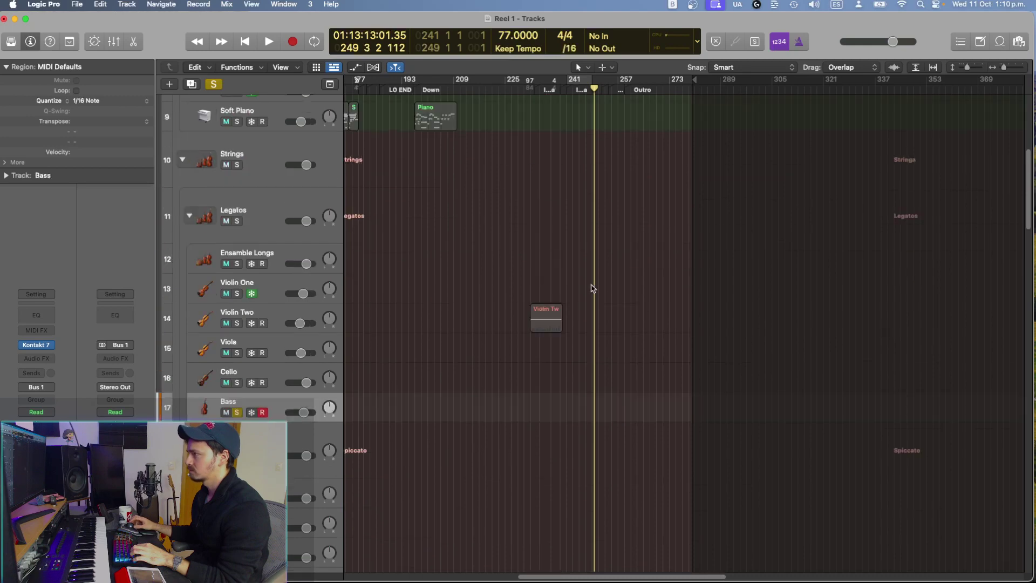
{"action": "scroll", "coordinate": [592, 289], "scroll_direction": "up", "scroll_amount": 3}
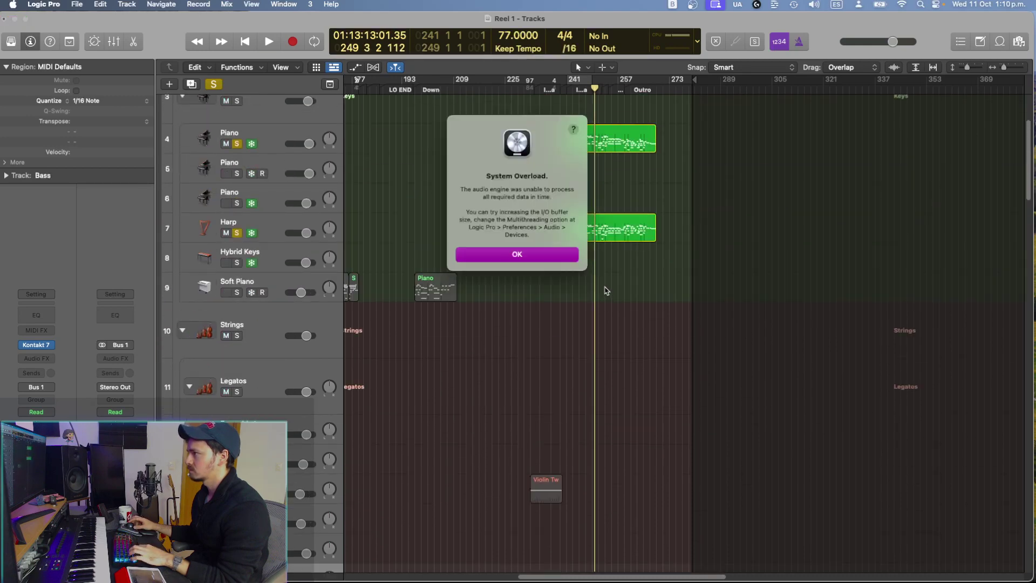
Step: Set the playhead to bar 248 and play the soloed Piano and Harp tracks briefly
{"action": "key", "text": "Return"}
{"action": "key", "text": "super+Right"}
{"action": "key", "text": "super+Right"}
{"action": "key", "text": "super+Right"}
{"action": "key", "text": "super+Right"}
{"action": "key", "text": "super+Right"}
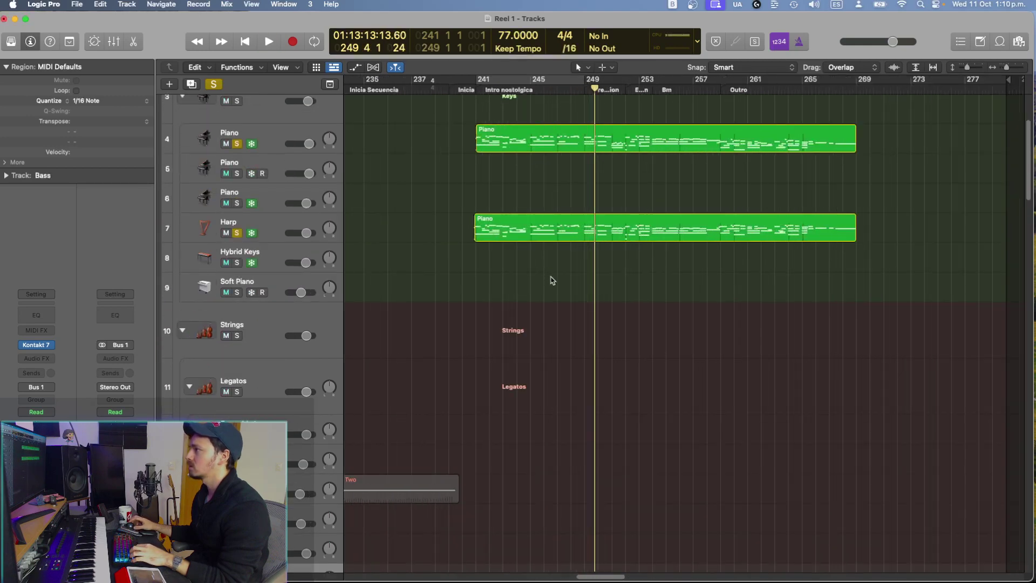
{"action": "key", "text": "super+Right"}
{"action": "key", "text": "super+Right"}
{"action": "left_click", "coordinate": [512, 277], "text": "shift"}
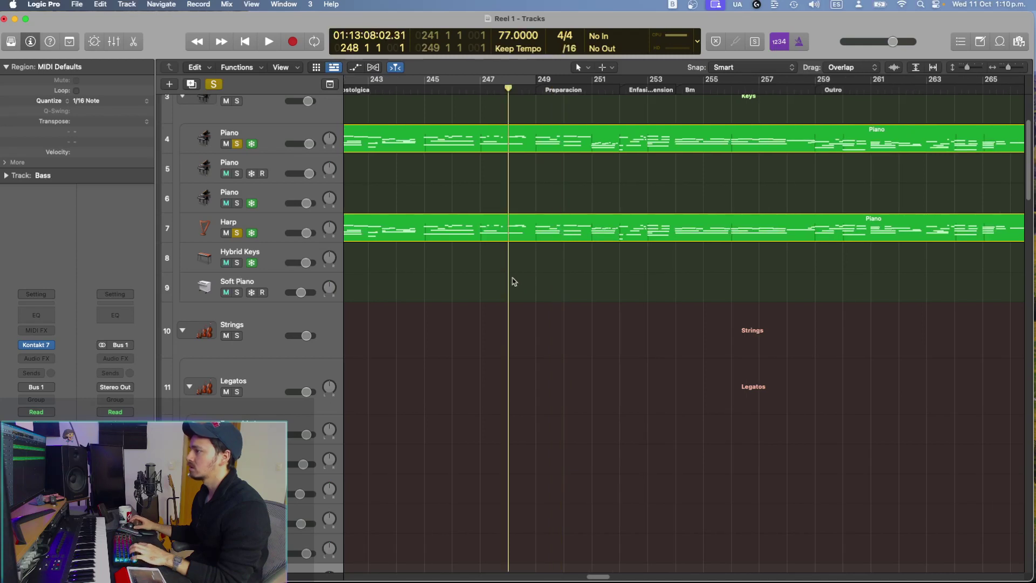
{"action": "key", "text": "space"}
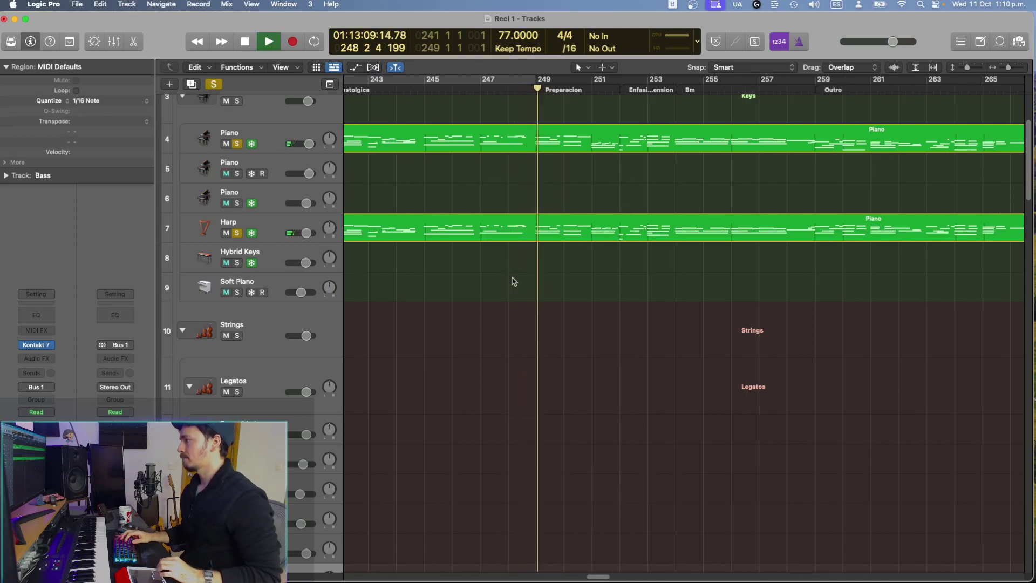
{"action": "left_click", "coordinate": [533, 254]}
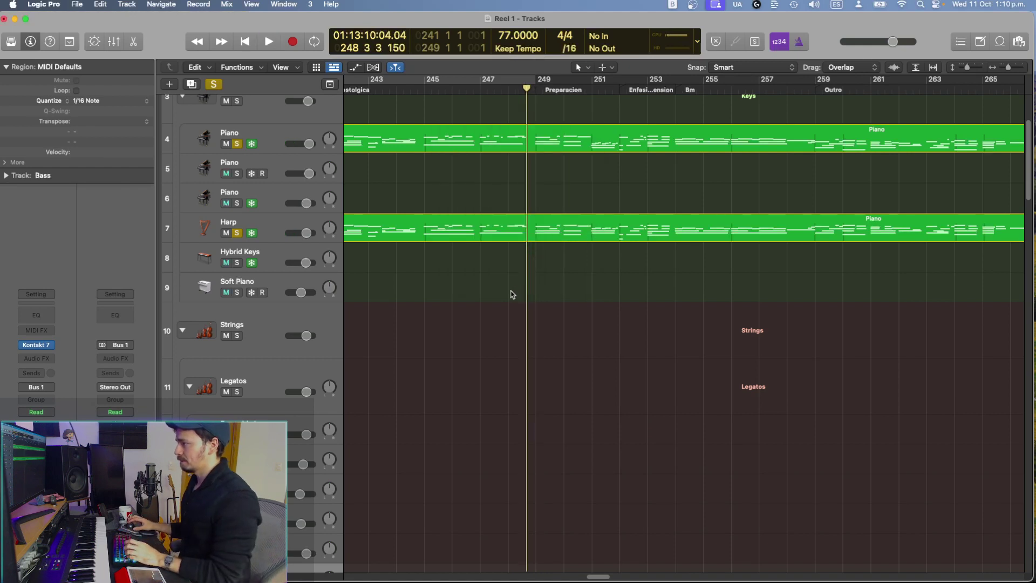
Step: Play again from bar 248 into the Preparacion section to rehearse the Legatos Bass, and stop
{"action": "key", "text": "comma"}
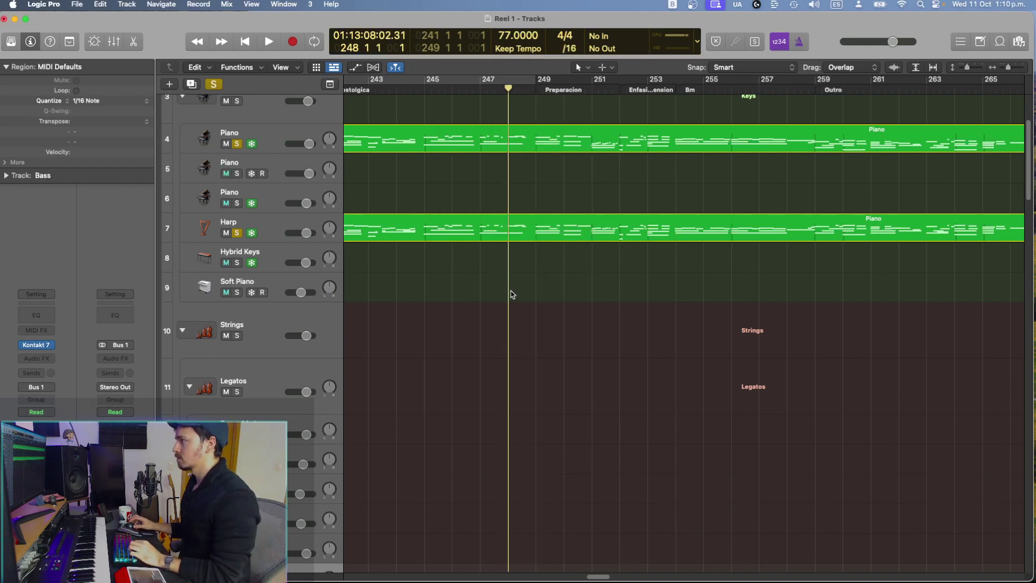
{"action": "key", "text": "space"}
{"action": "key", "text": "super+Left"}
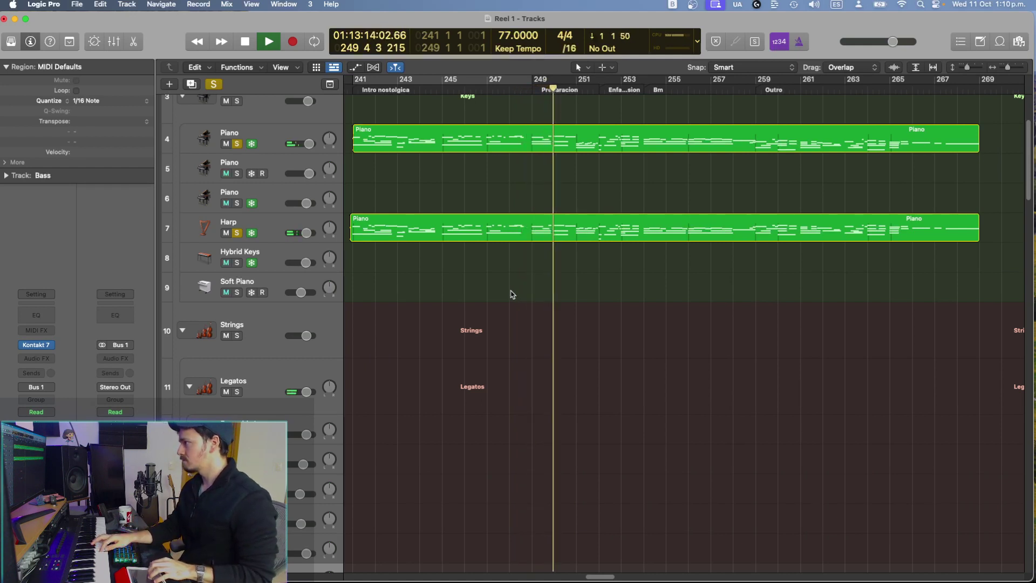
{"action": "key", "text": "Return"}
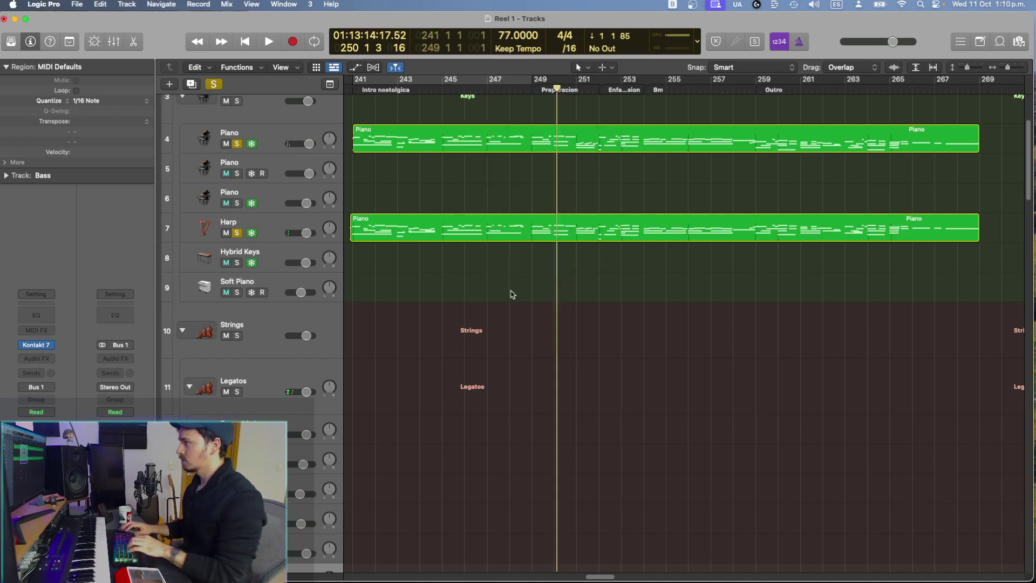
Step: Freeze the Clarinete track and start playback to render the freeze
{"action": "scroll", "coordinate": [454, 354], "scroll_direction": "down", "scroll_amount": 15}
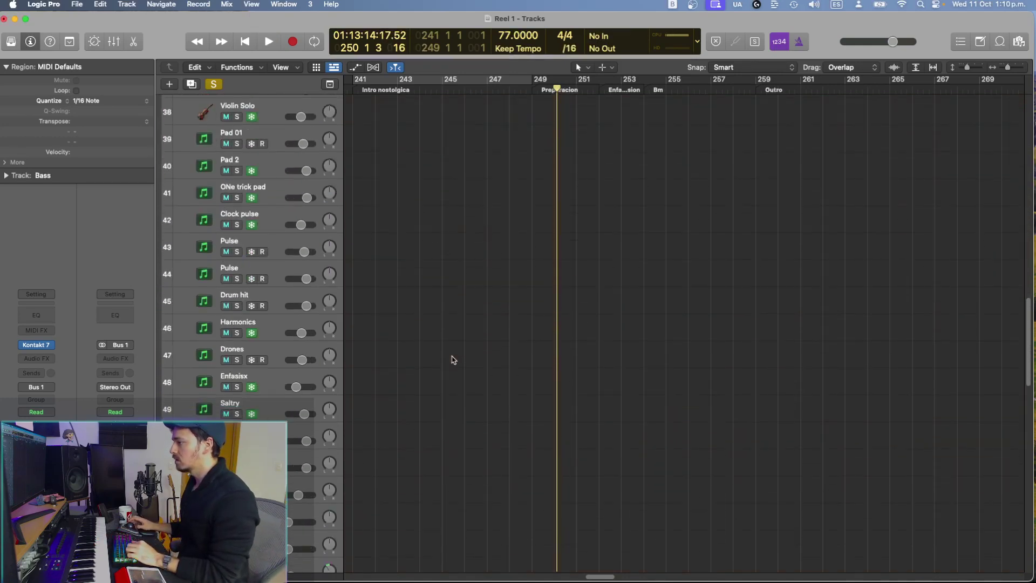
{"action": "scroll", "coordinate": [454, 360], "scroll_direction": "down", "scroll_amount": 10}
{"action": "left_click", "coordinate": [252, 297]}
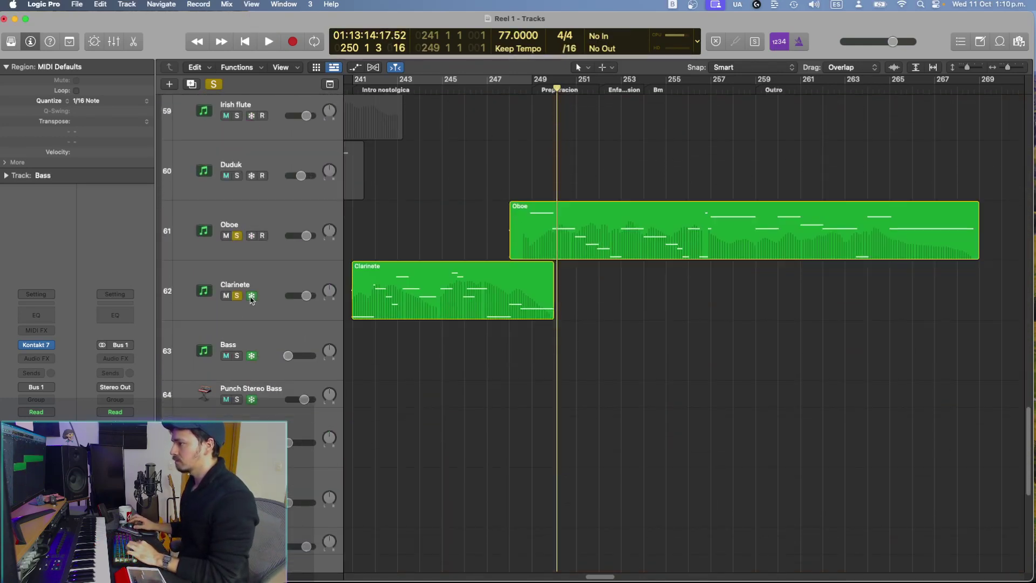
{"action": "key", "text": "space"}
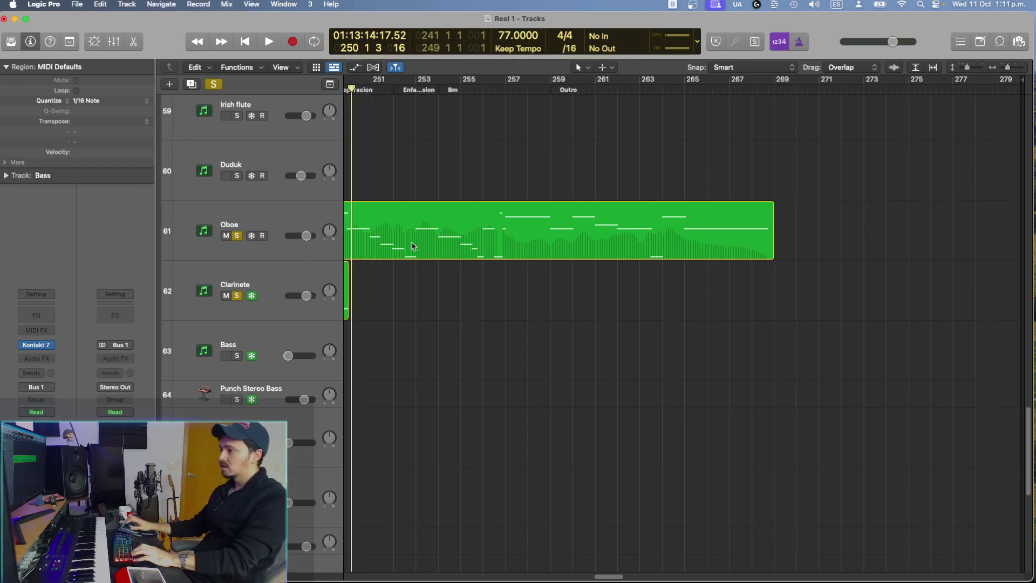
Step: Look through the tracks from the Oboe up to the strings around the sequence and nostalgic intro sections
{"action": "scroll", "coordinate": [440, 184], "scroll_direction": "up", "scroll_amount": 4}
{"action": "key", "text": "super+Left"}
{"action": "key", "text": "super+Left"}
{"action": "key", "text": "super+Left"}
{"action": "scroll", "coordinate": [439, 184], "scroll_direction": "up", "scroll_amount": 5}
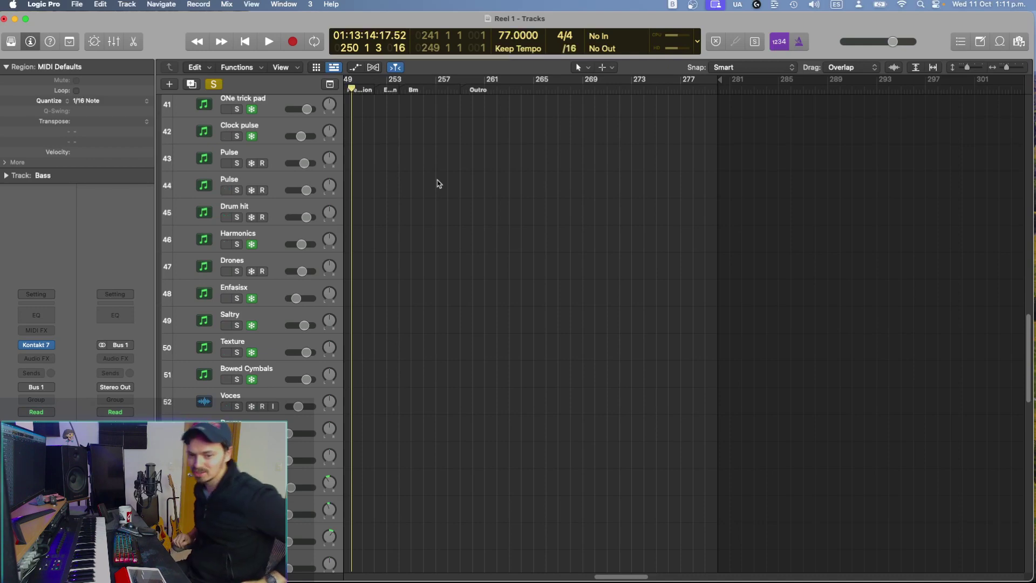
{"action": "scroll", "coordinate": [448, 207], "scroll_direction": "left", "scroll_amount": 6}
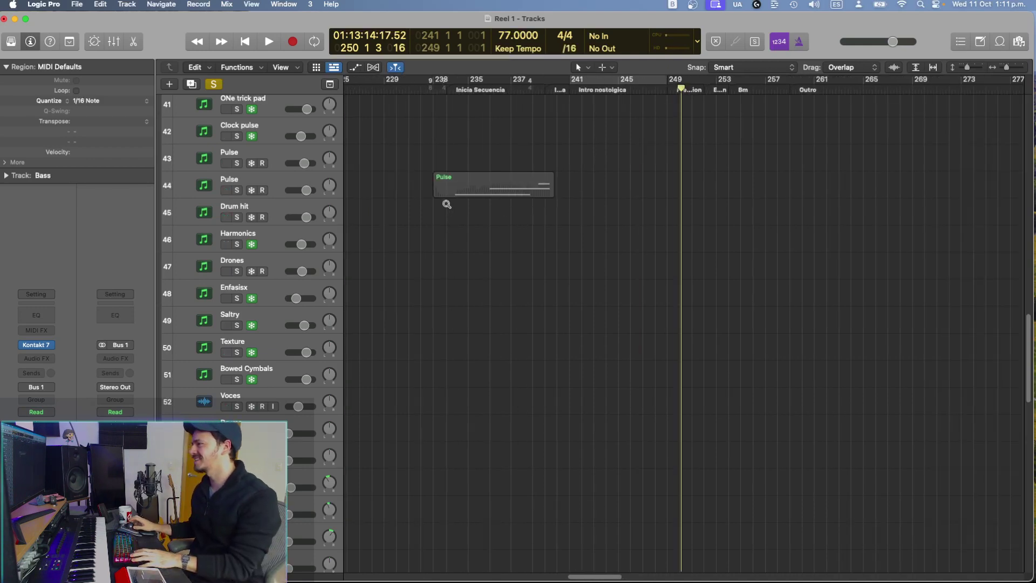
{"action": "key", "text": "super+Up"}
{"action": "scroll", "coordinate": [448, 208], "scroll_direction": "up", "scroll_amount": 4}
{"action": "scroll", "coordinate": [446, 207], "scroll_direction": "up", "scroll_amount": 5}
{"action": "scroll", "coordinate": [446, 207], "scroll_direction": "down", "scroll_amount": 10}
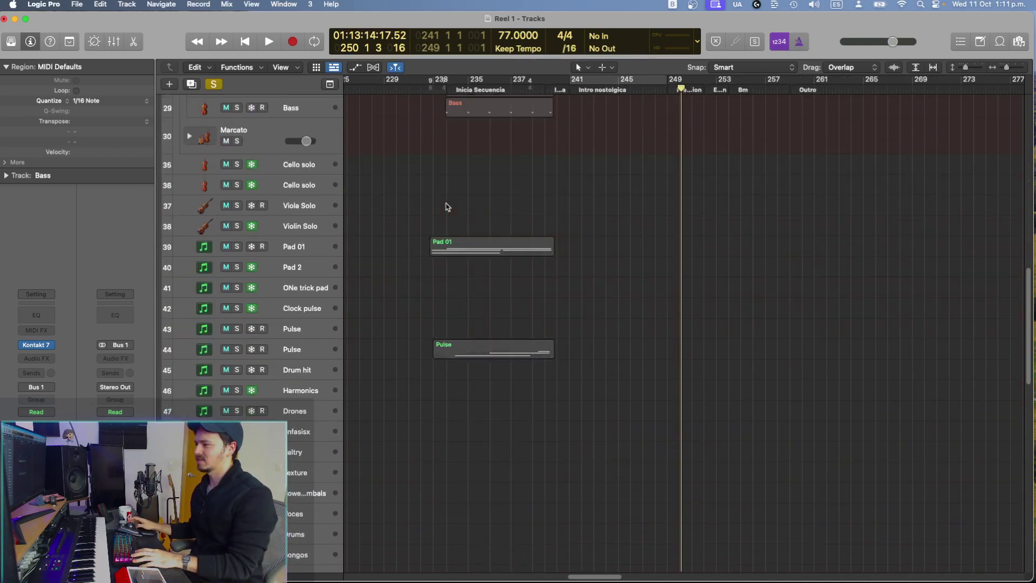
Step: Review the arrangement from the synth tracks through the woodwinds back to the Spiccato and Staccato string groups
{"action": "scroll", "coordinate": [448, 207], "scroll_direction": "down", "scroll_amount": 8}
{"action": "key", "text": "z"}
{"action": "key", "text": "z"}
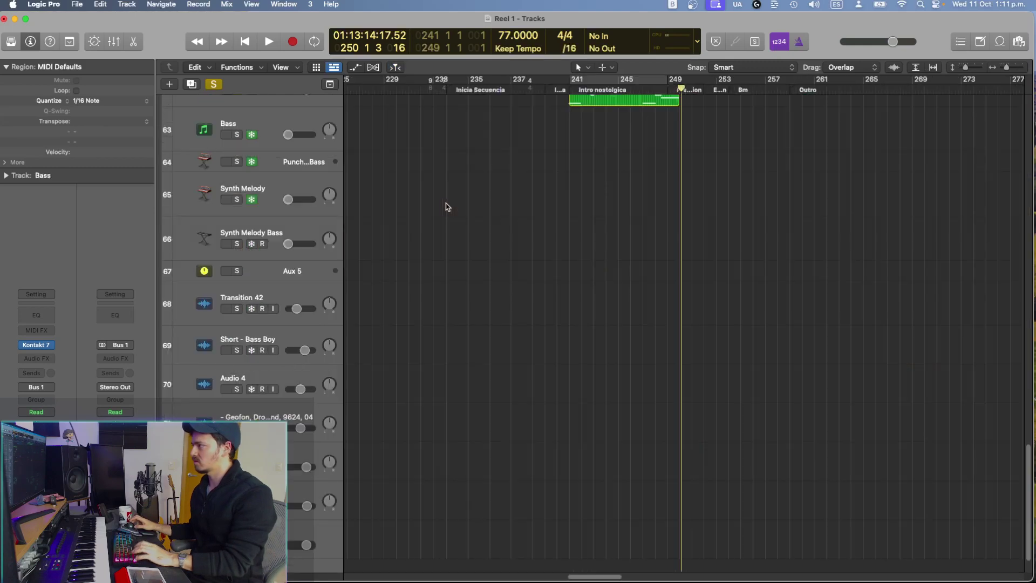
{"action": "scroll", "coordinate": [447, 207], "scroll_direction": "up", "scroll_amount": 3}
{"action": "scroll", "coordinate": [448, 208], "scroll_direction": "up", "scroll_amount": 4}
{"action": "scroll", "coordinate": [447, 206], "scroll_direction": "down", "scroll_amount": 5}
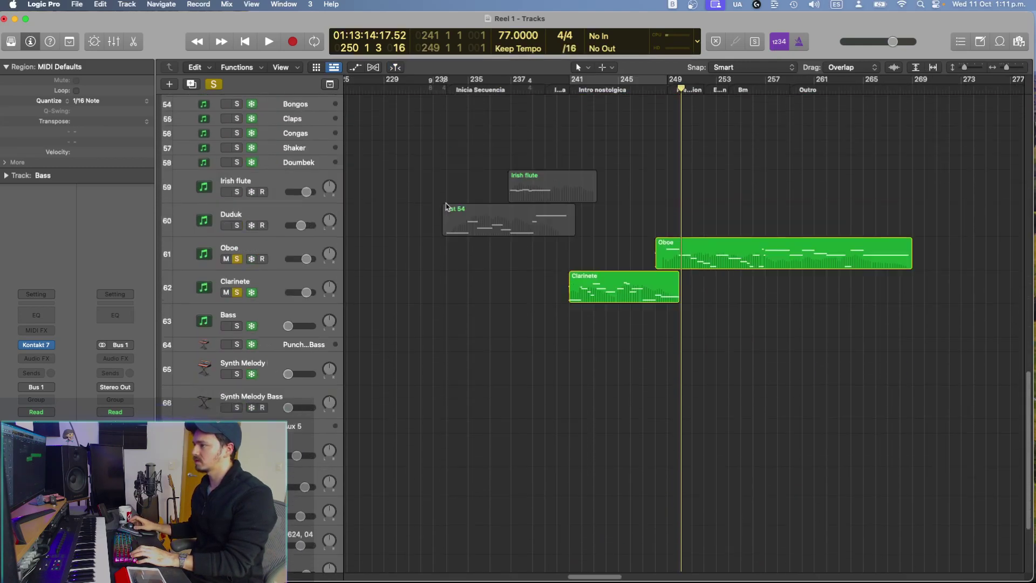
{"action": "scroll", "coordinate": [447, 207], "scroll_direction": "up", "scroll_amount": 10}
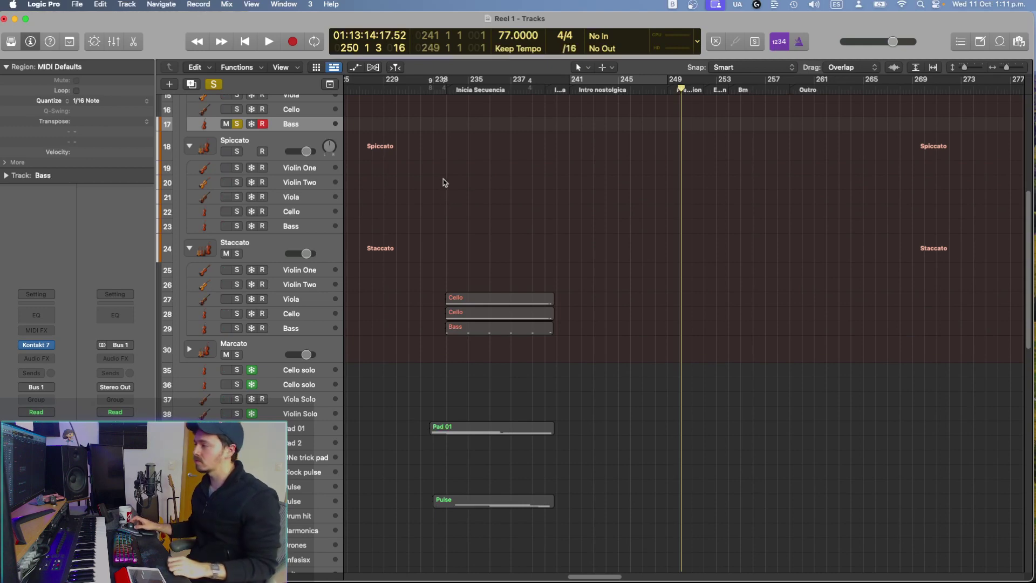
Step: Turn off solo on the Oboe and Clarinete tracks
{"action": "scroll", "coordinate": [556, 402], "scroll_direction": "up", "scroll_amount": 5}
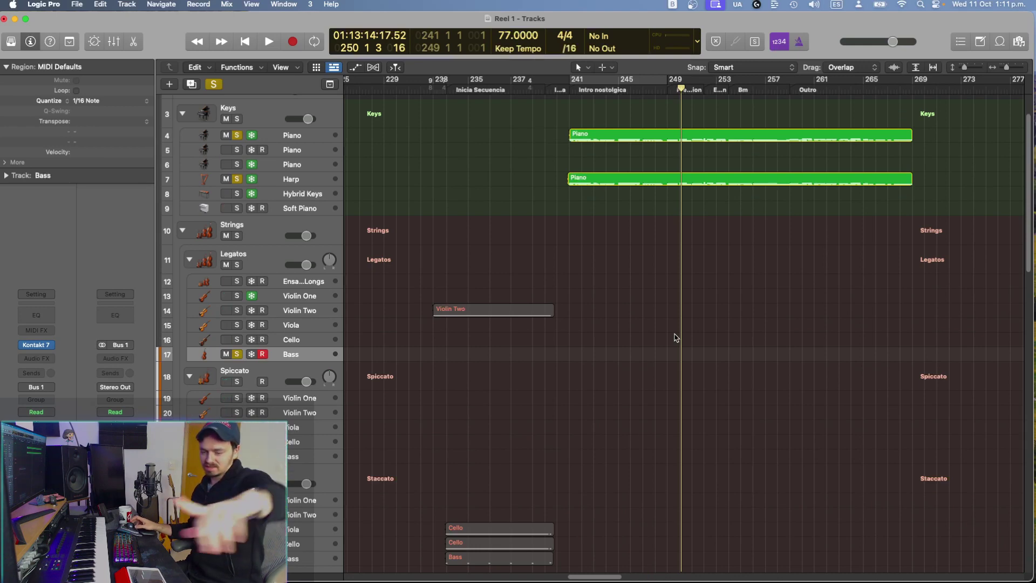
{"action": "scroll", "coordinate": [439, 396], "scroll_direction": "up", "scroll_amount": 2}
{"action": "scroll", "coordinate": [439, 396], "scroll_direction": "down", "scroll_amount": 2}
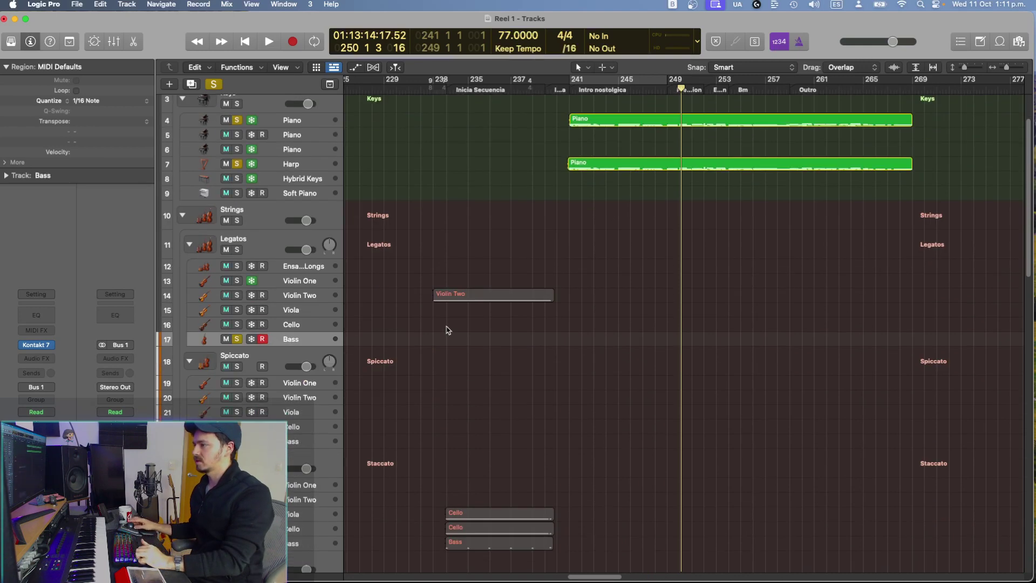
{"action": "scroll", "coordinate": [446, 330], "scroll_direction": "down", "scroll_amount": 20}
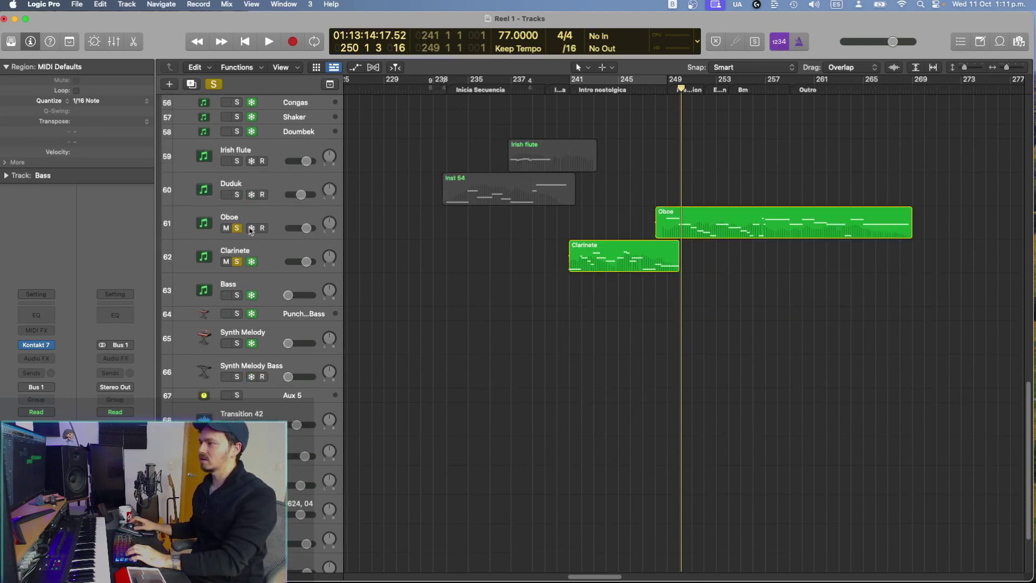
{"action": "left_click_drag", "start_coordinate": [238, 229], "coordinate": [236, 264]}
Step: Turn off solo on the Legatos Bass, the first Piano and the Harp tracks
{"action": "scroll", "coordinate": [285, 269], "scroll_direction": "up", "scroll_amount": 20}
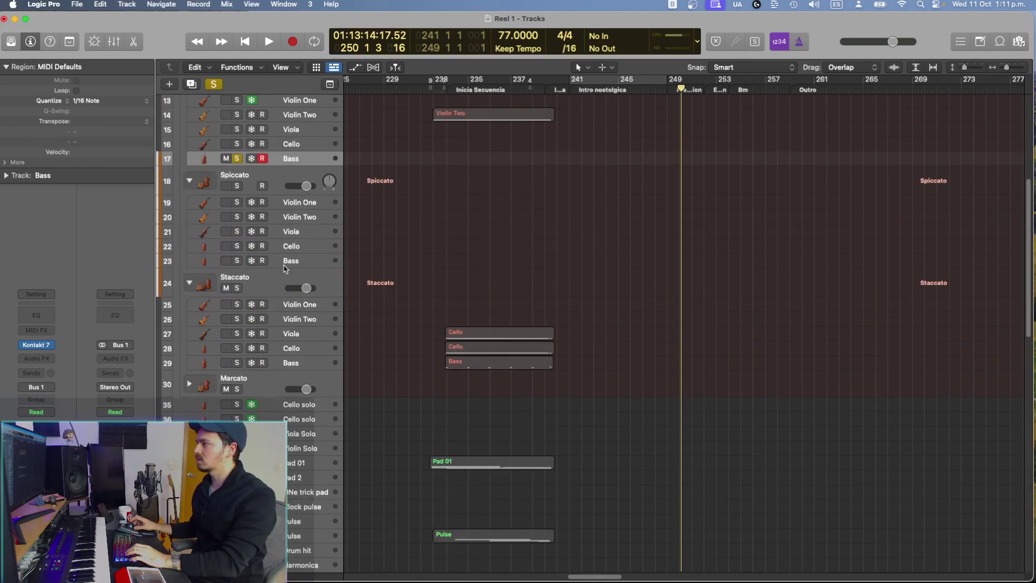
{"action": "scroll", "coordinate": [285, 269], "scroll_direction": "up", "scroll_amount": 10}
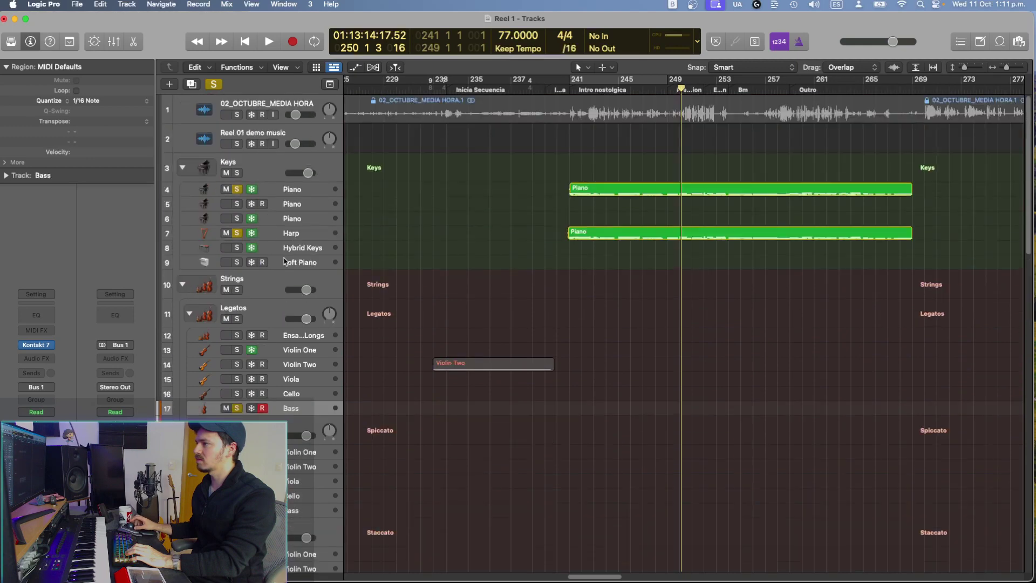
{"action": "left_click", "coordinate": [240, 408]}
{"action": "left_click", "coordinate": [237, 190]}
{"action": "left_click", "coordinate": [237, 233]}
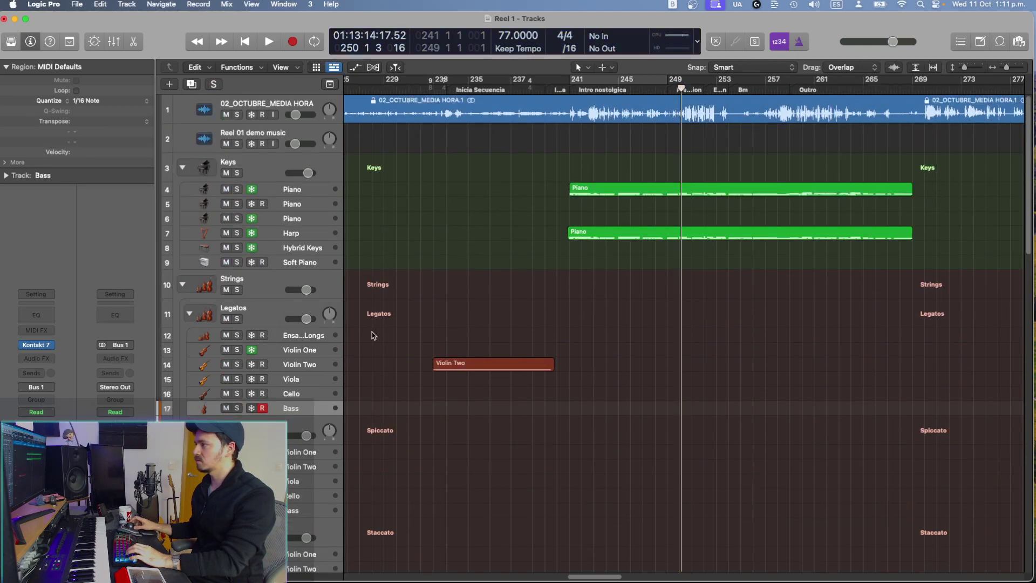
Step: Review the full arrangement, then examine the reel audio and piano regions from Intro nostalgica through Outro up close
{"action": "scroll", "coordinate": [374, 336], "scroll_direction": "down", "scroll_amount": 15}
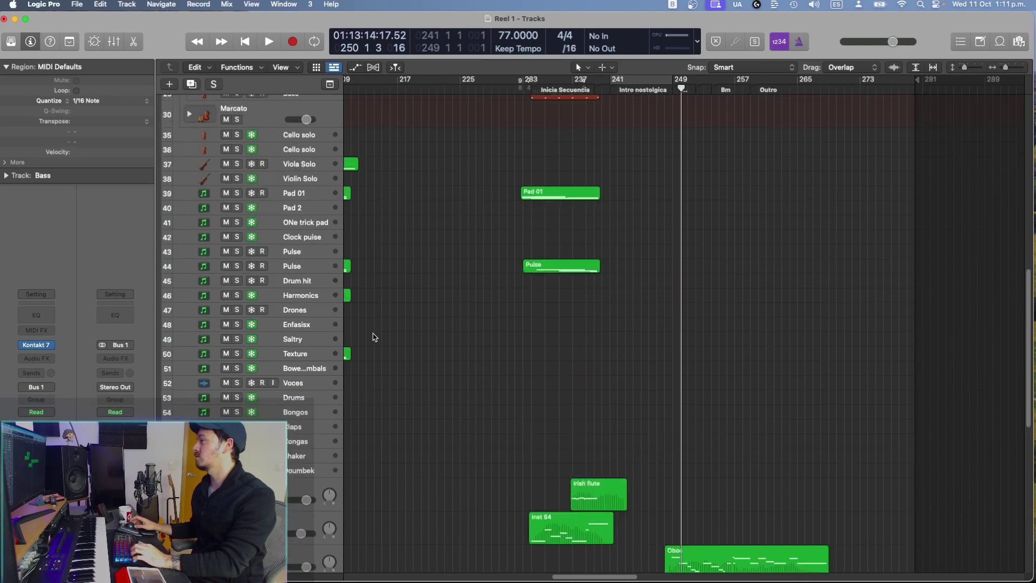
{"action": "scroll", "coordinate": [370, 343], "scroll_direction": "up", "scroll_amount": 12}
{"action": "scroll", "coordinate": [887, 121], "scroll_direction": "up", "scroll_amount": 3}
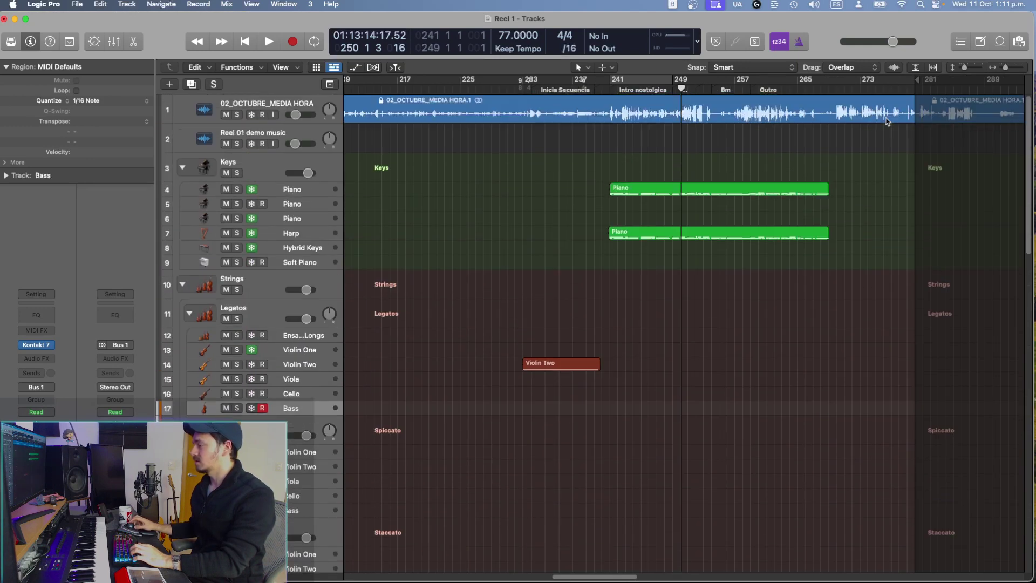
{"action": "scroll", "coordinate": [869, 129], "scroll_direction": "up", "scroll_amount": 4}
{"action": "scroll", "coordinate": [699, 138], "scroll_direction": "up", "scroll_amount": 5}
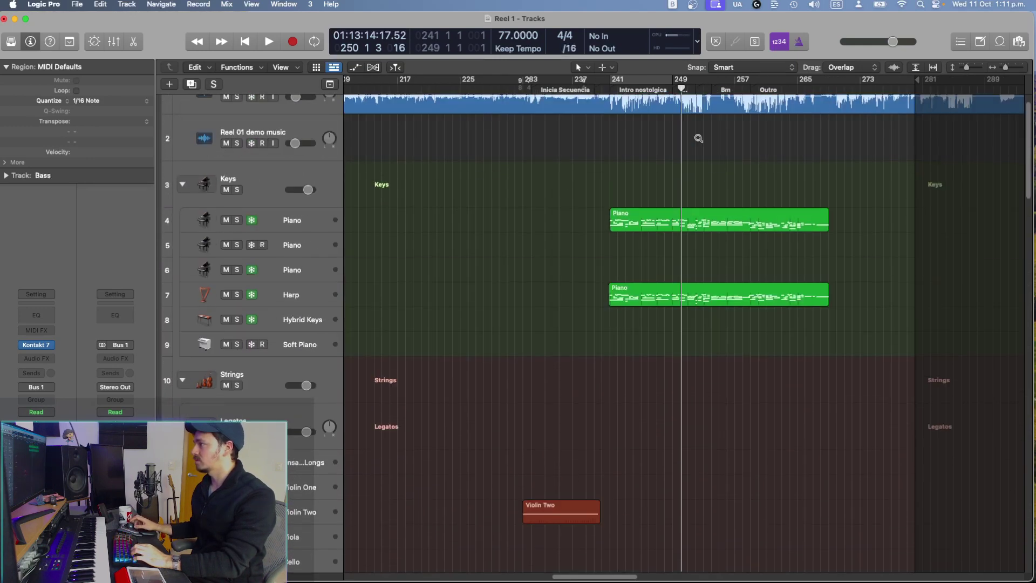
{"action": "scroll", "coordinate": [698, 138], "scroll_direction": "up", "scroll_amount": 4}
{"action": "scroll", "coordinate": [697, 138], "scroll_direction": "up", "scroll_amount": 1}
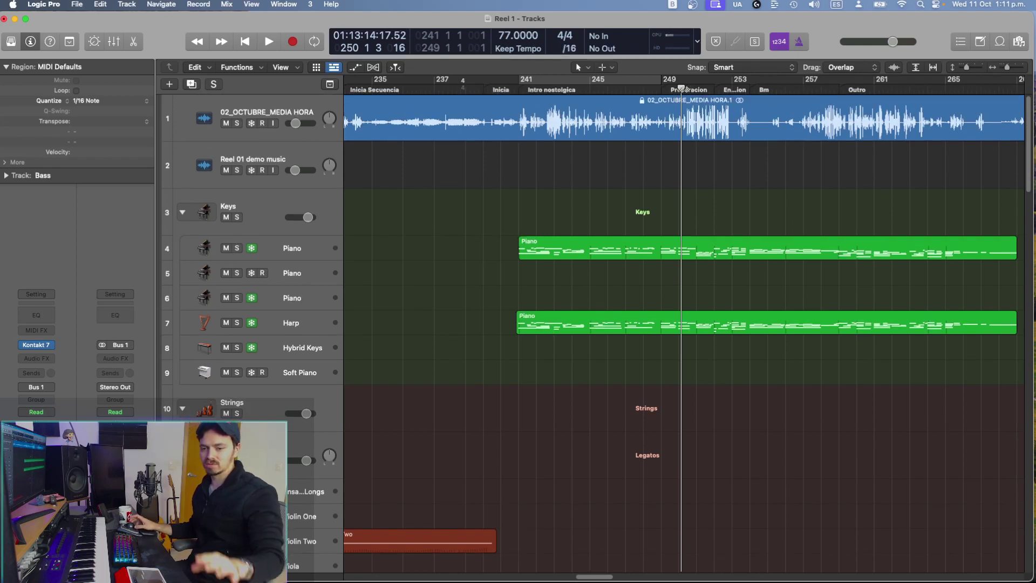
{"action": "mouse_move", "coordinate": [722, 70]}
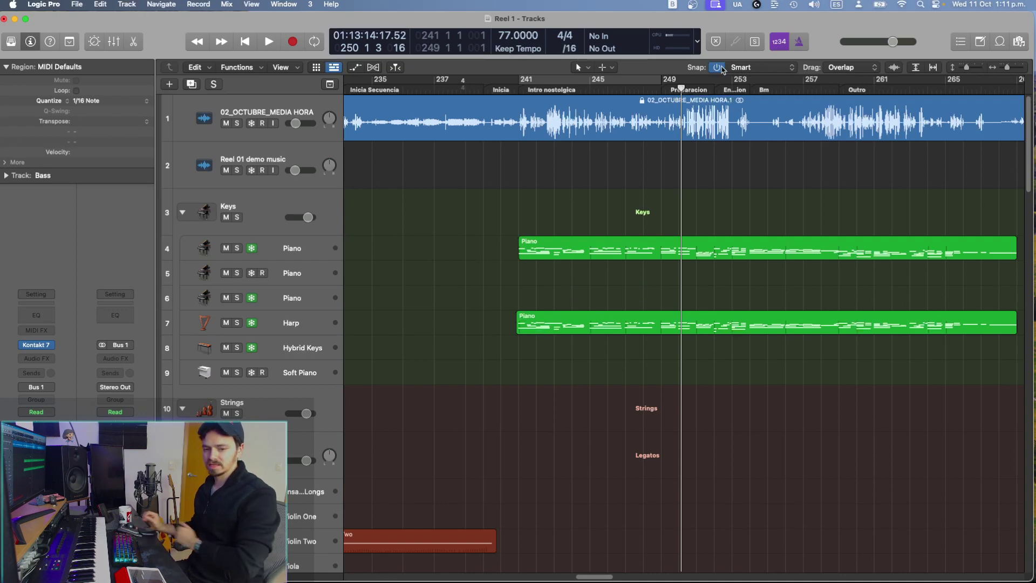